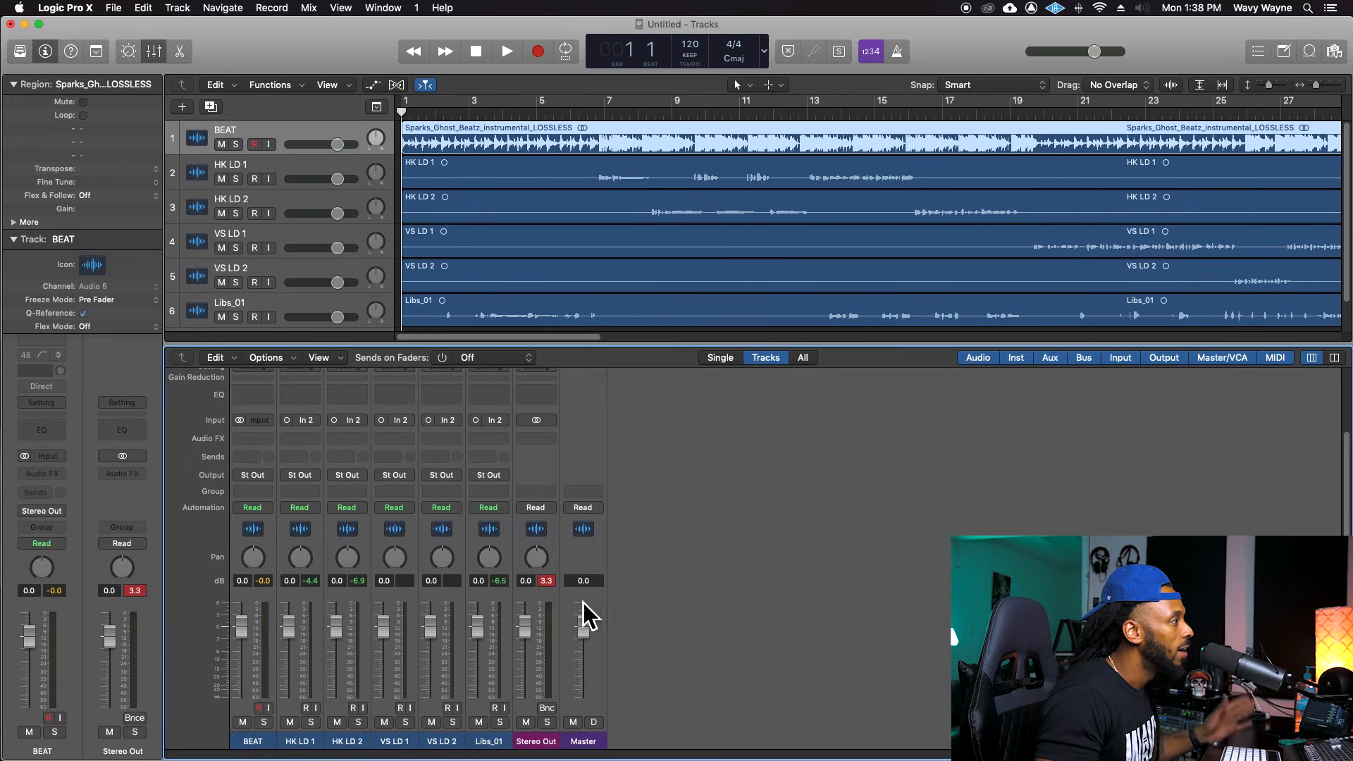
Reset the mixer's peak readings and lower the BEAT channel fader to -2.3 dB.
left_click(549, 585)
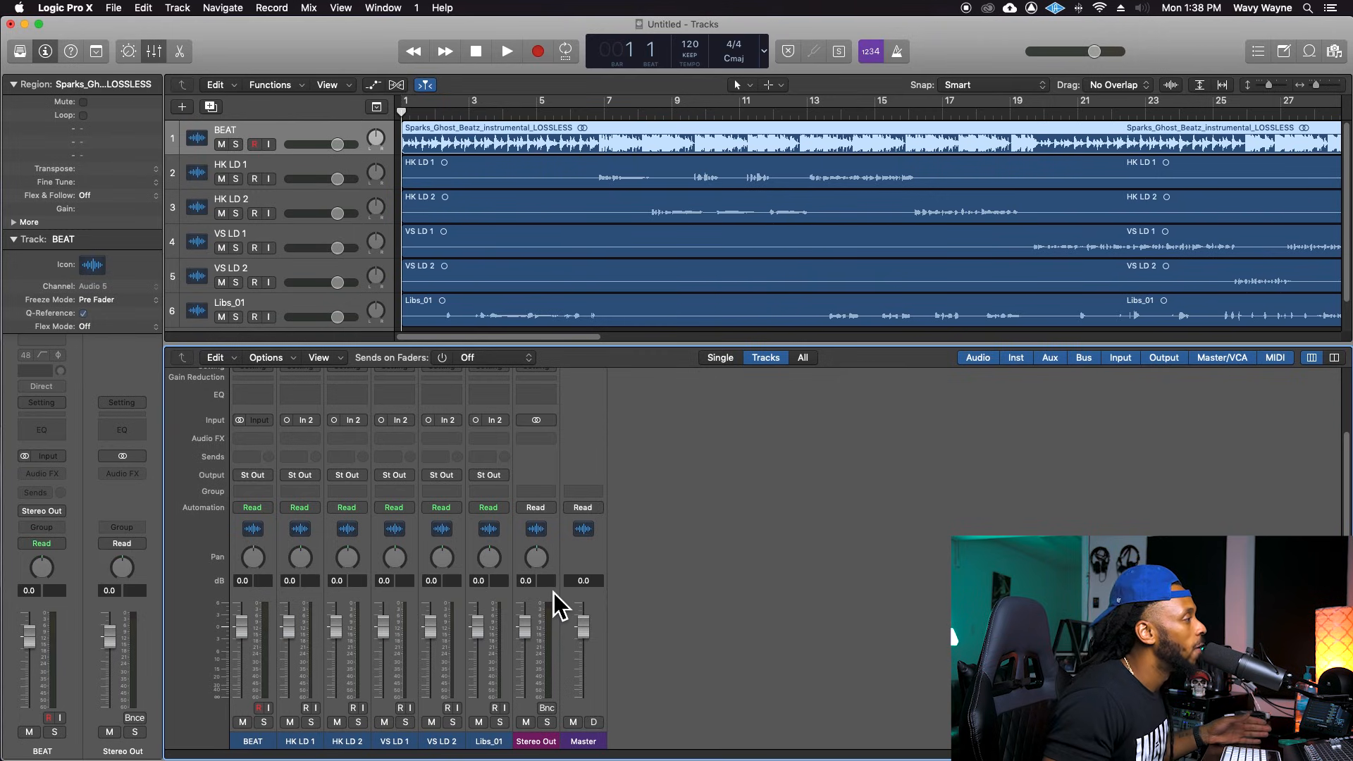
left_click_drag(245, 653, 245, 656)
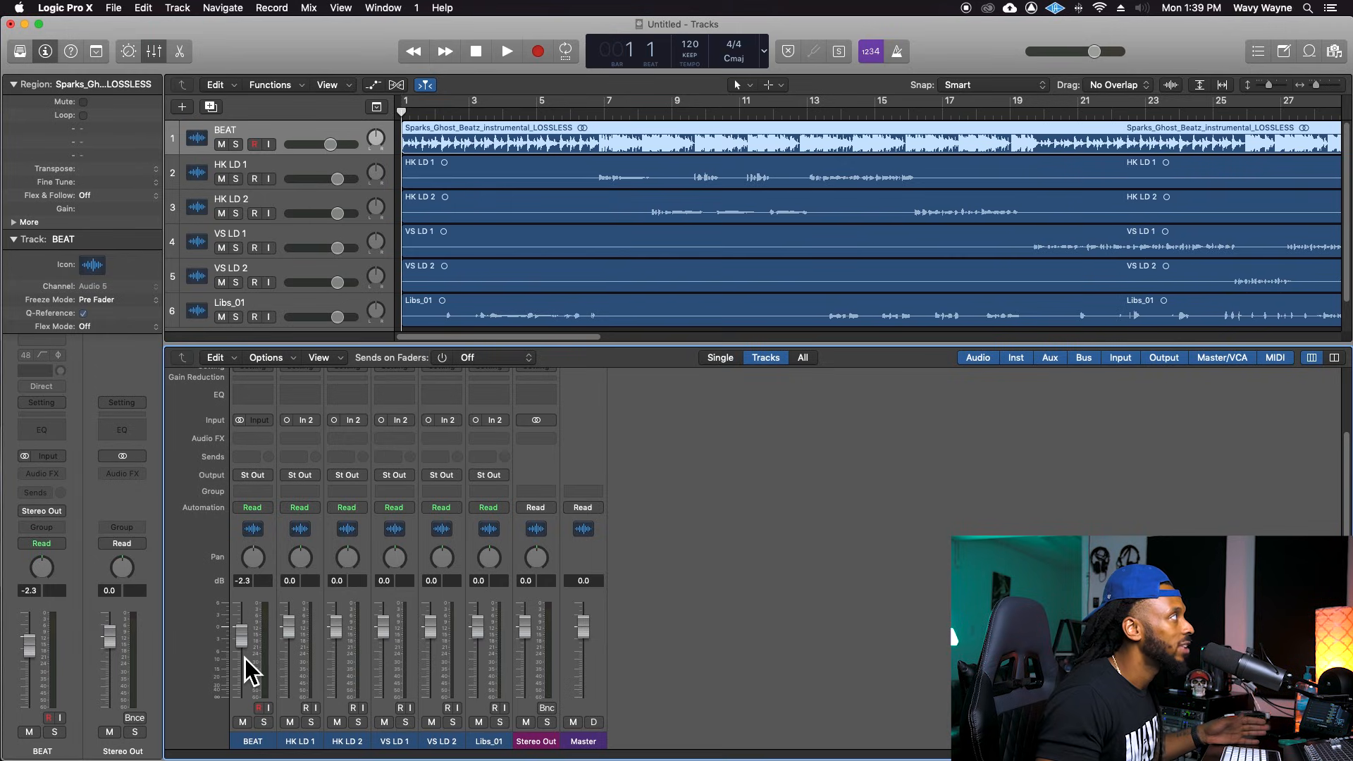
Hide the inspector so that the tracks and mixer take up the full window width.
left_click(55, 53)
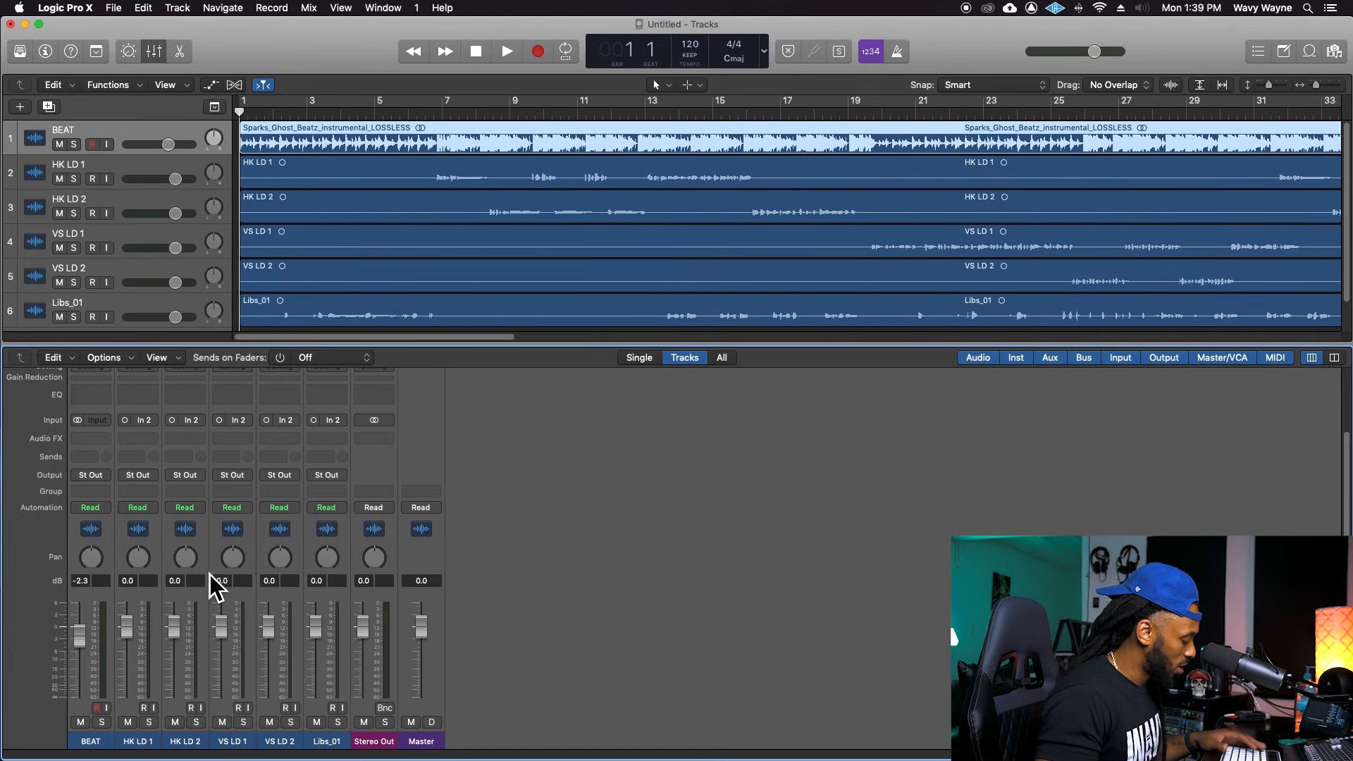
key("y")
key("y")
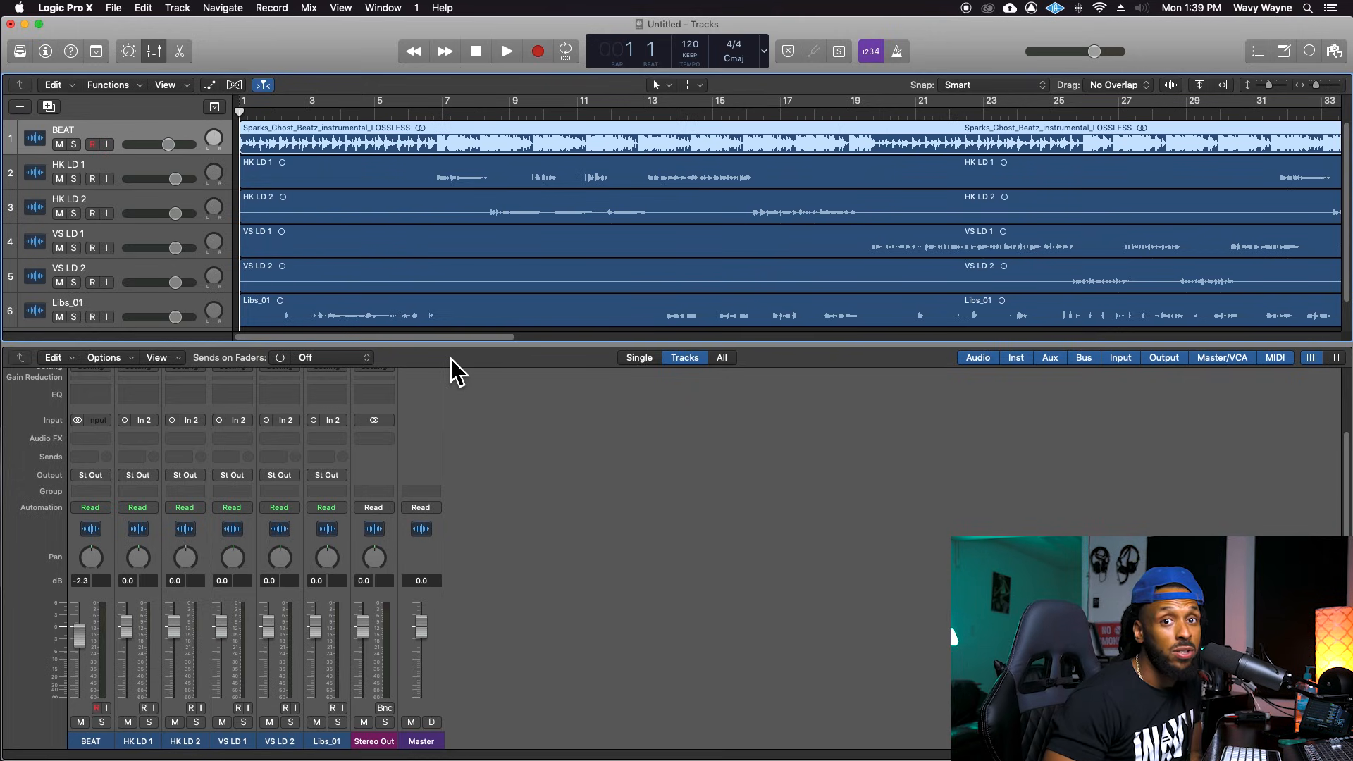
Play the song to check the mixer levels while lowering the BEAT fader to -2.6 dB, and stop playback.
key("space")
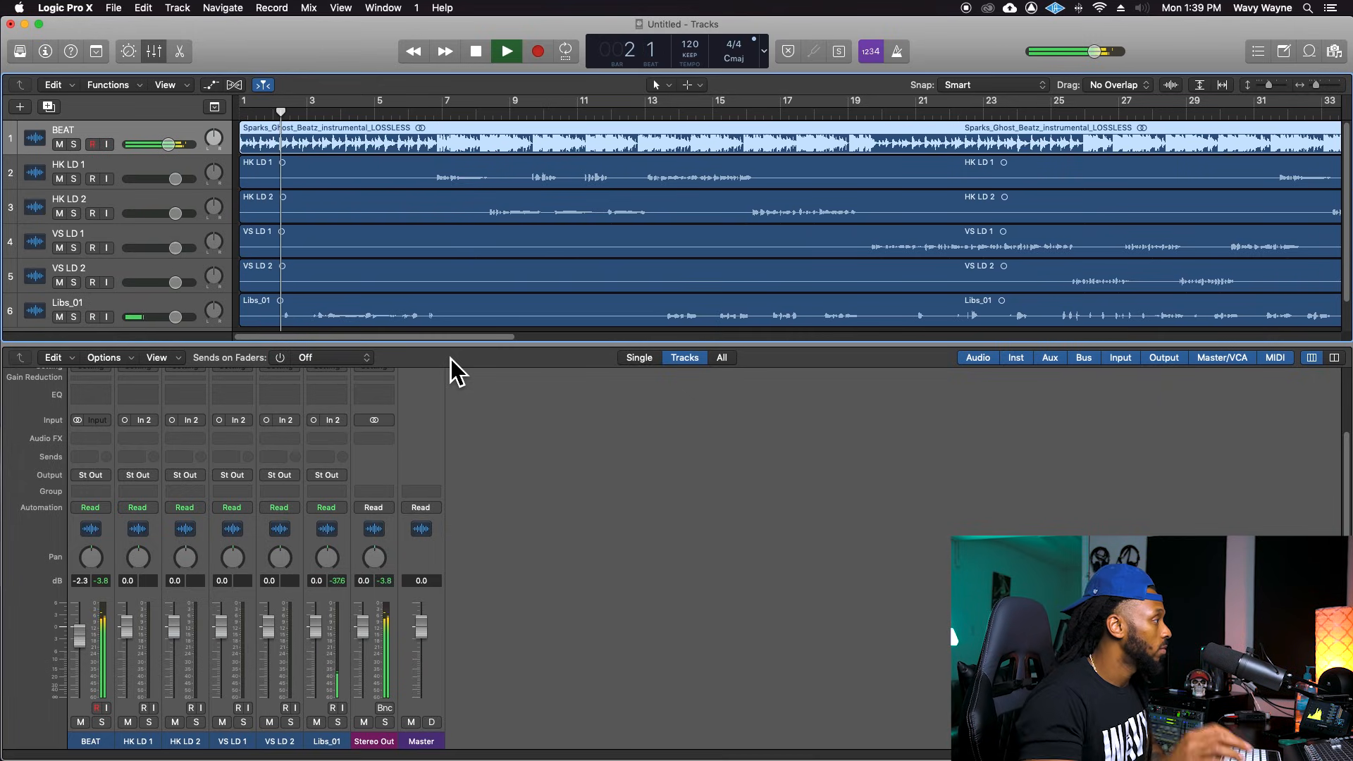
left_click_drag(82, 641, 83, 643)
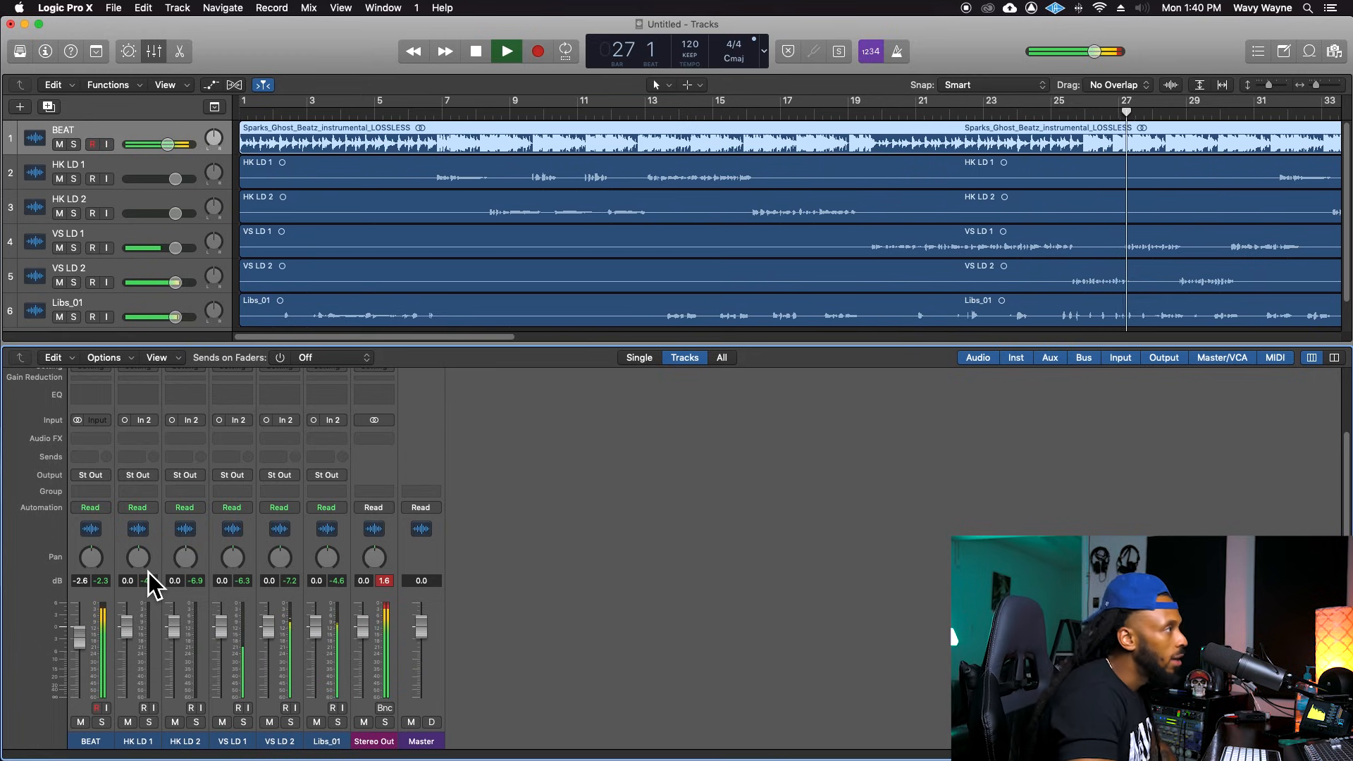
key("super+Left")
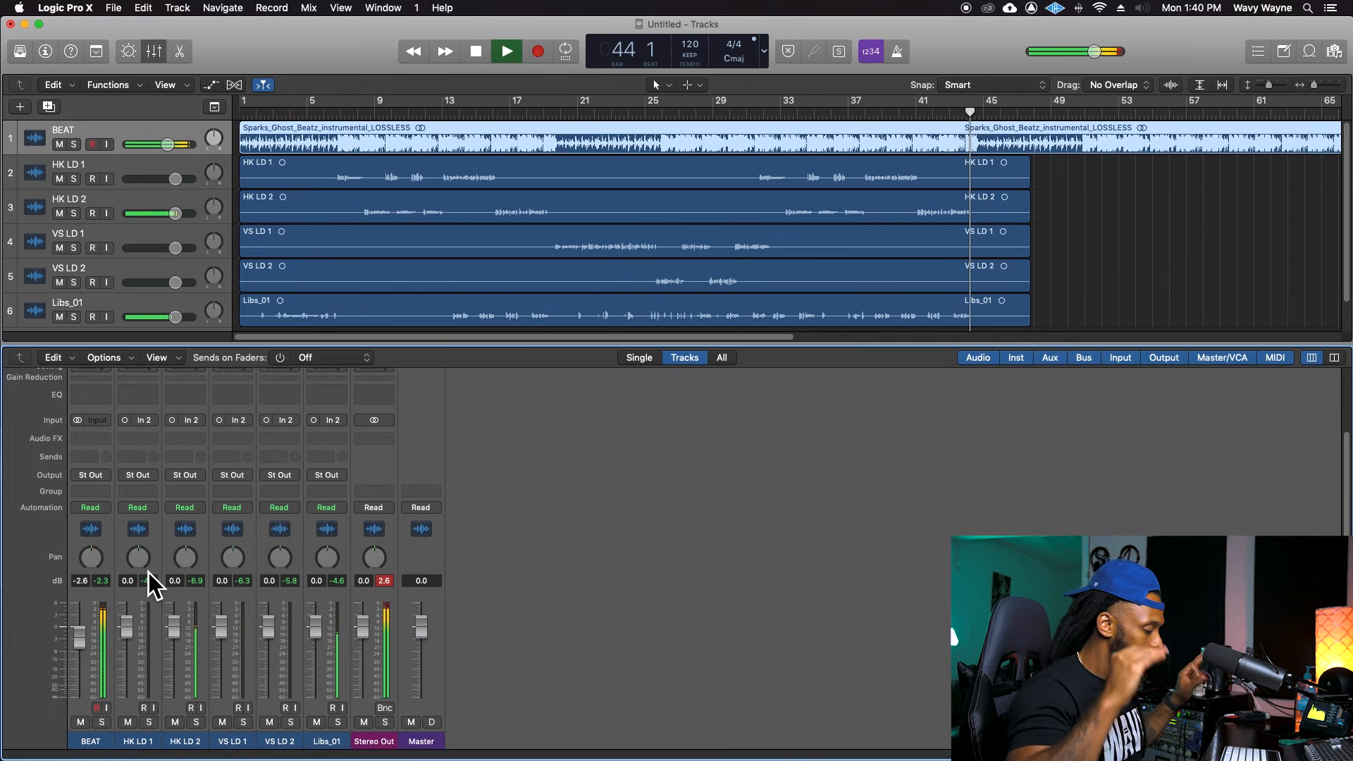
key("space")
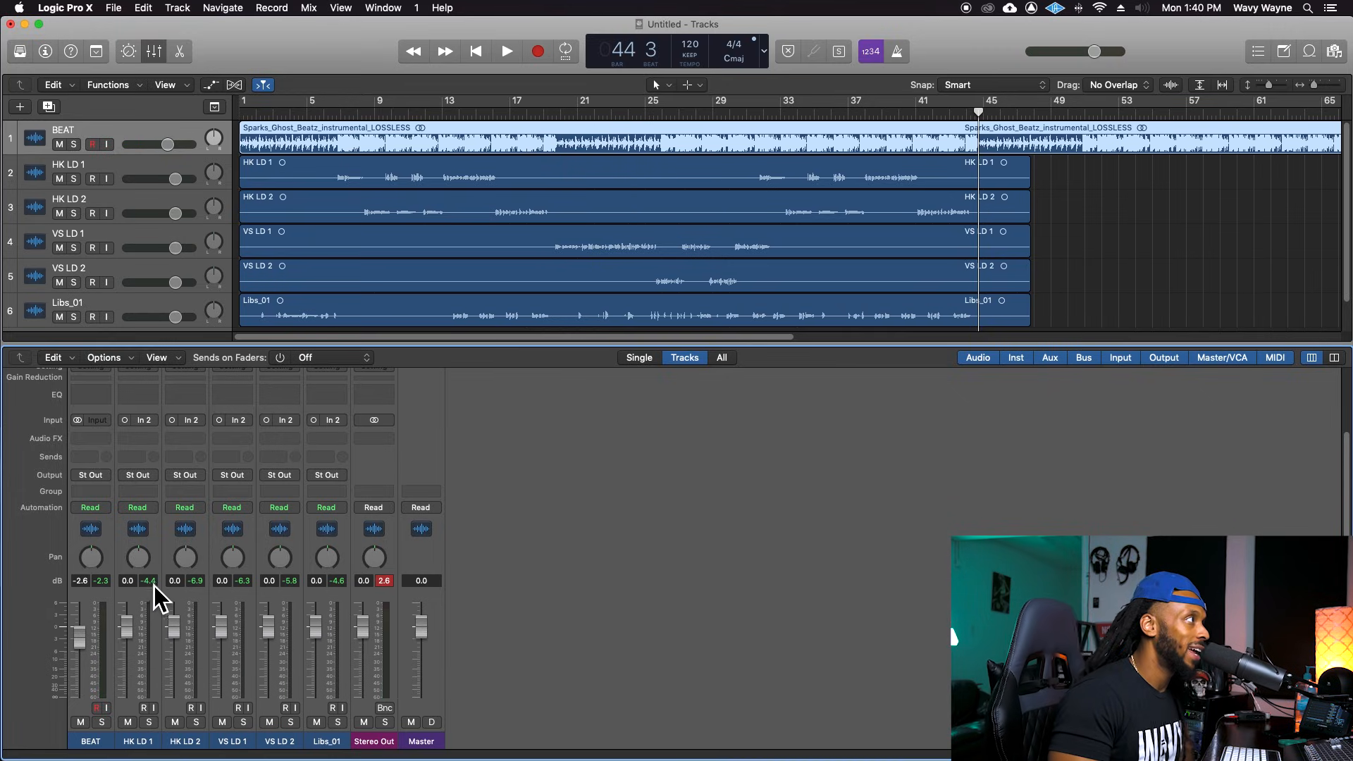
Solo the BEAT track and place the playhead at bar 6, beat 4, just before the first HK LD 1 vocals.
left_click(430, 241)
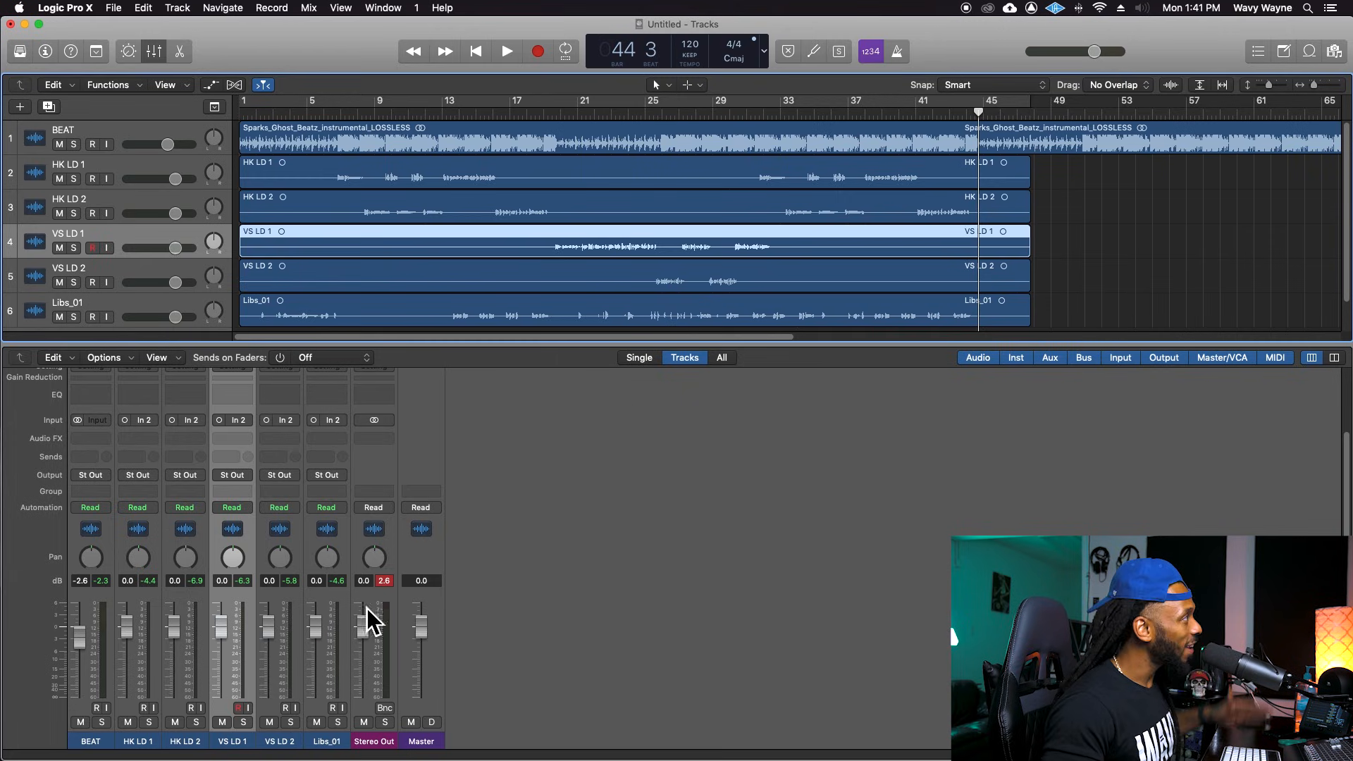
left_click(76, 145)
left_click_drag(302, 110, 332, 113)
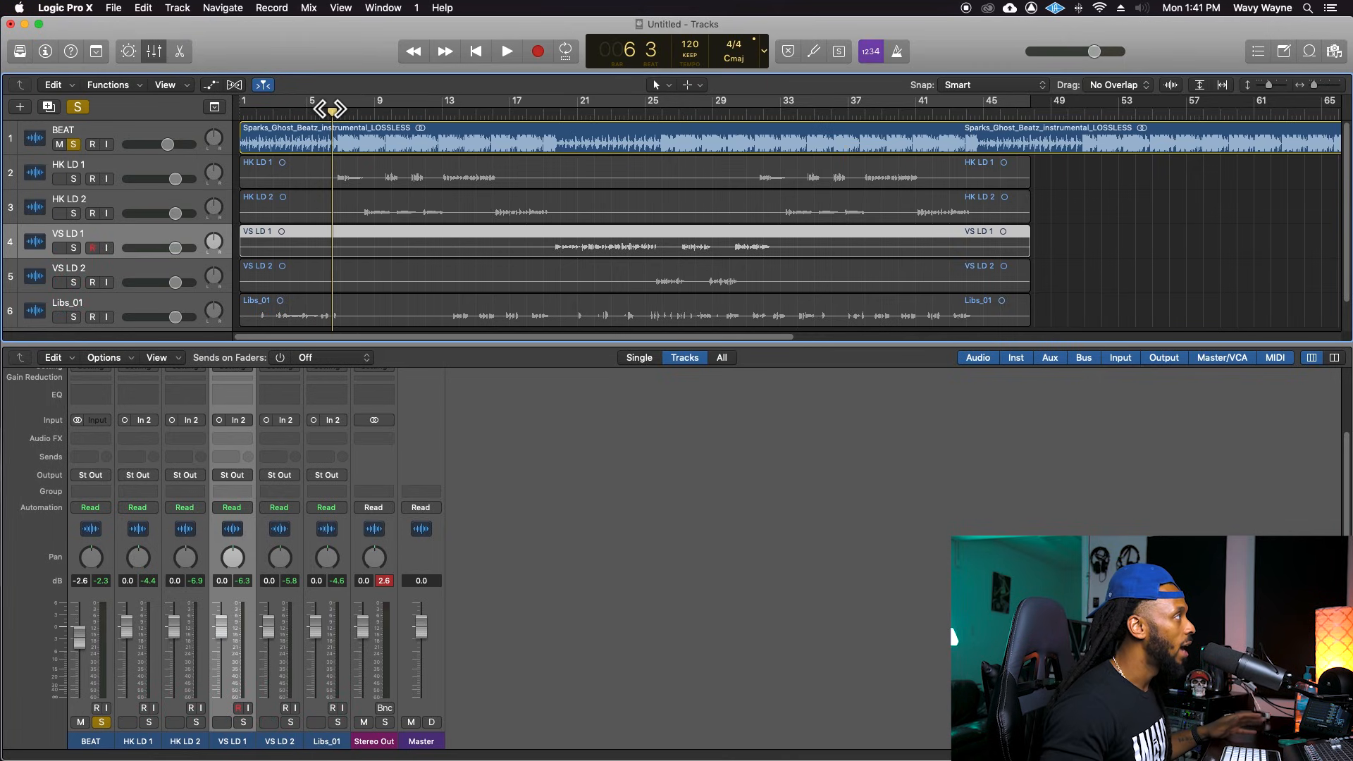
left_click(339, 113)
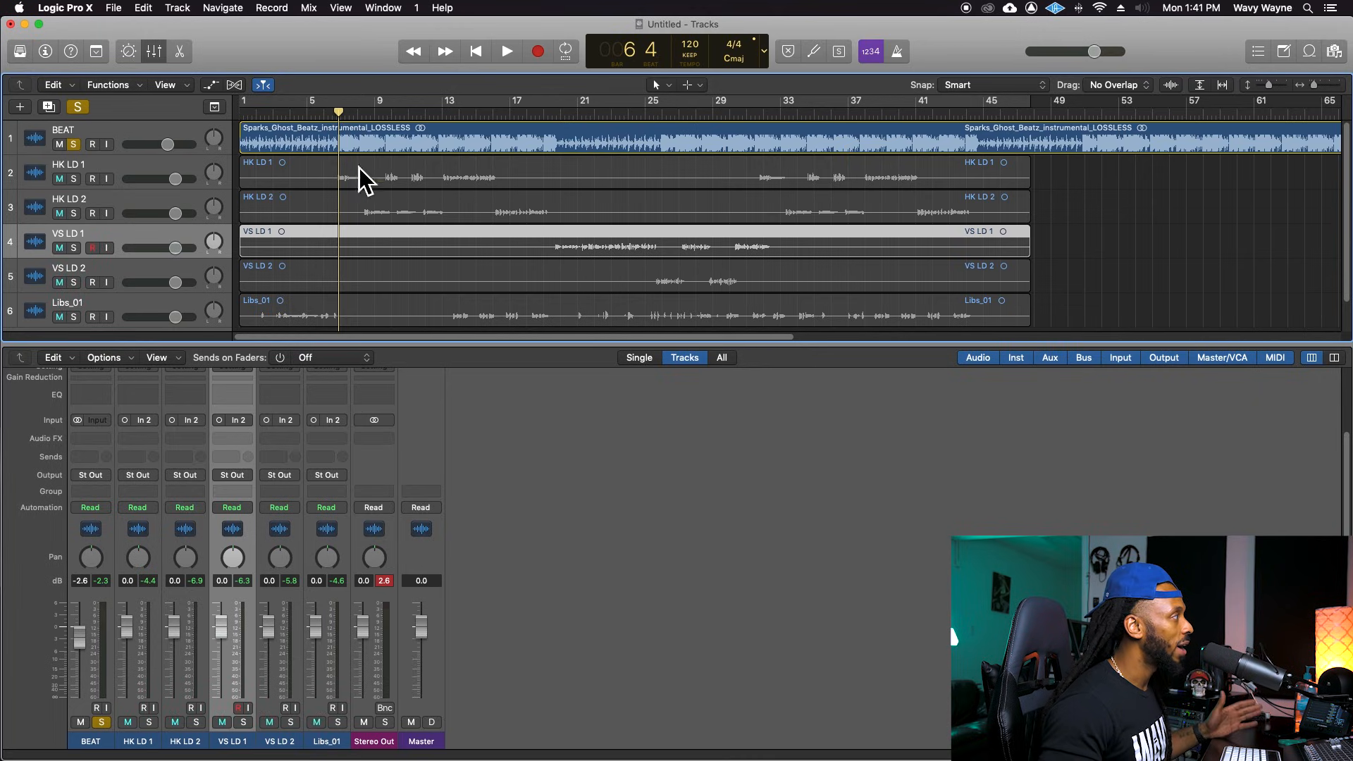
Return the BEAT channel fader to 0.0 dB in the mixer.
scroll(454, 471, "up", 2)
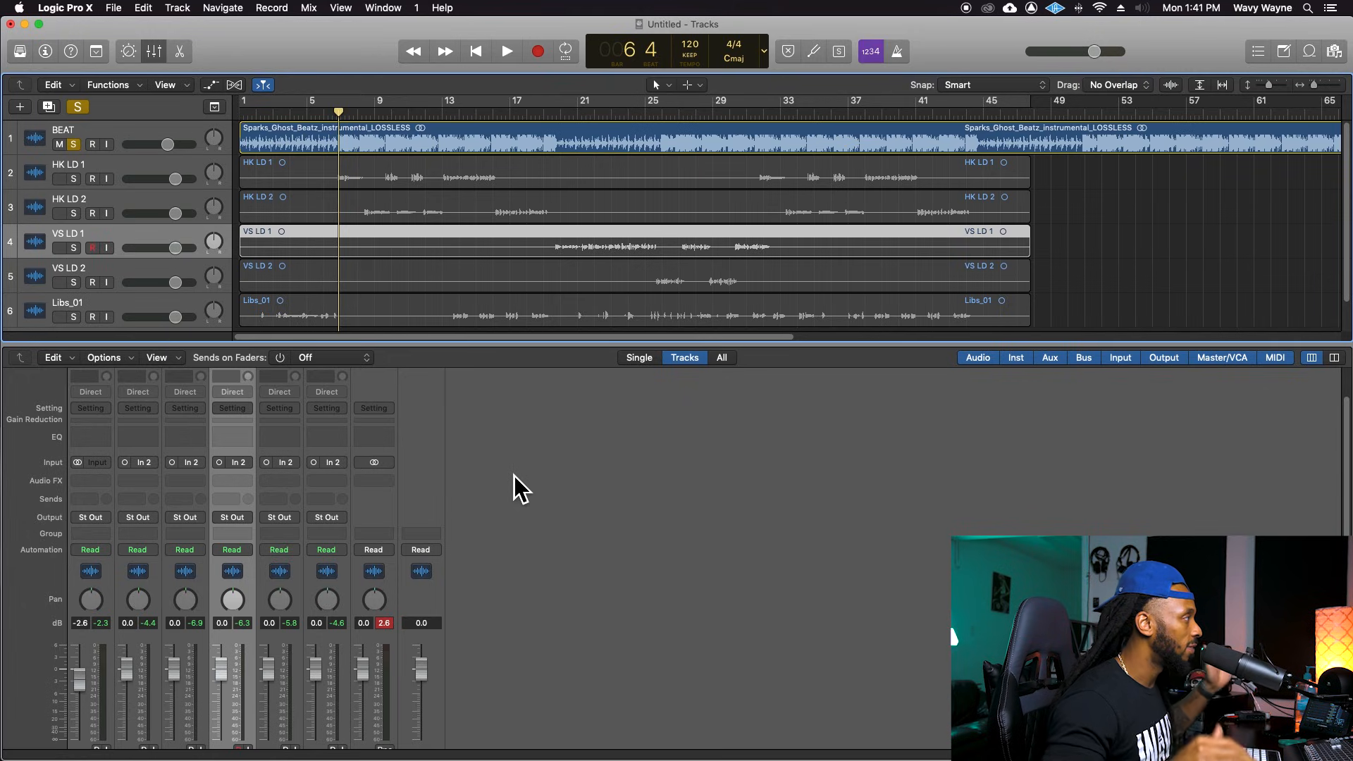
scroll(378, 583, "down", 1)
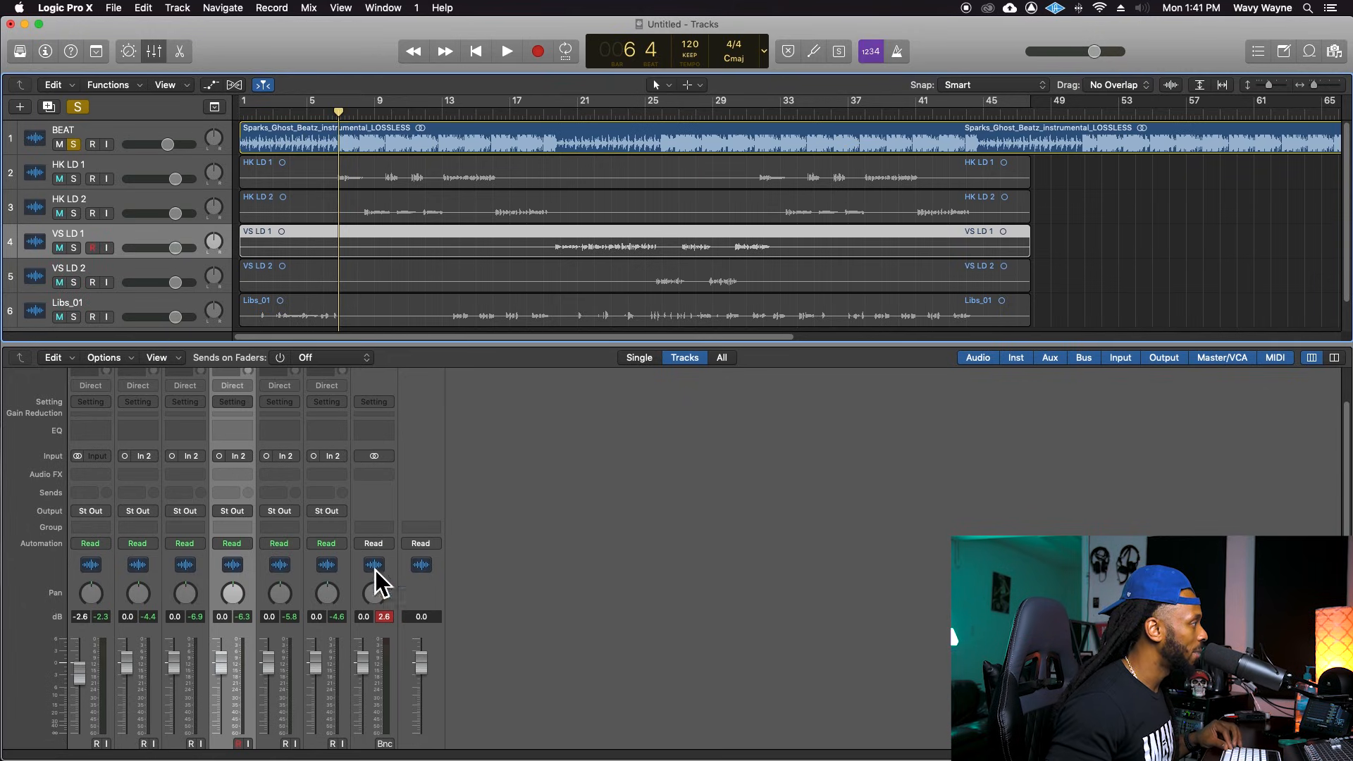
left_click(83, 687, "alt")
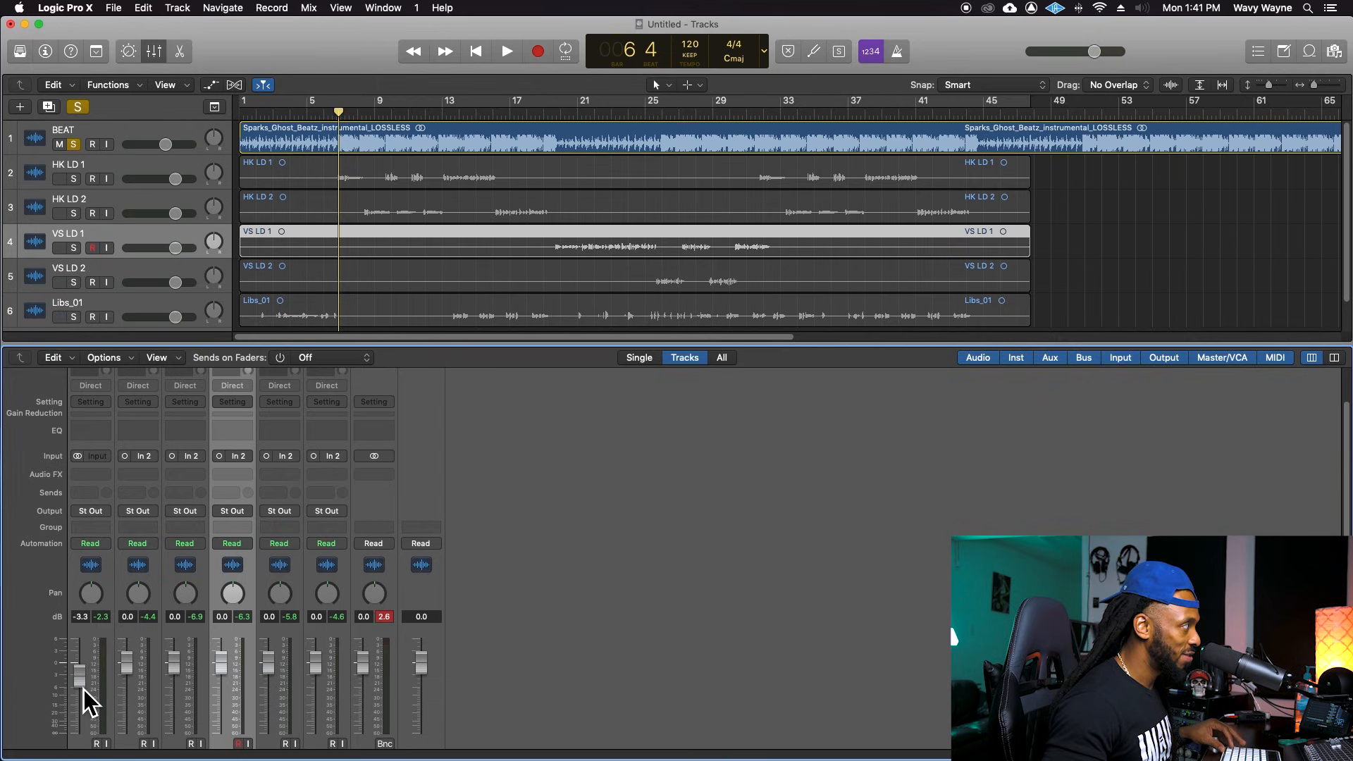
left_click(86, 688, "alt")
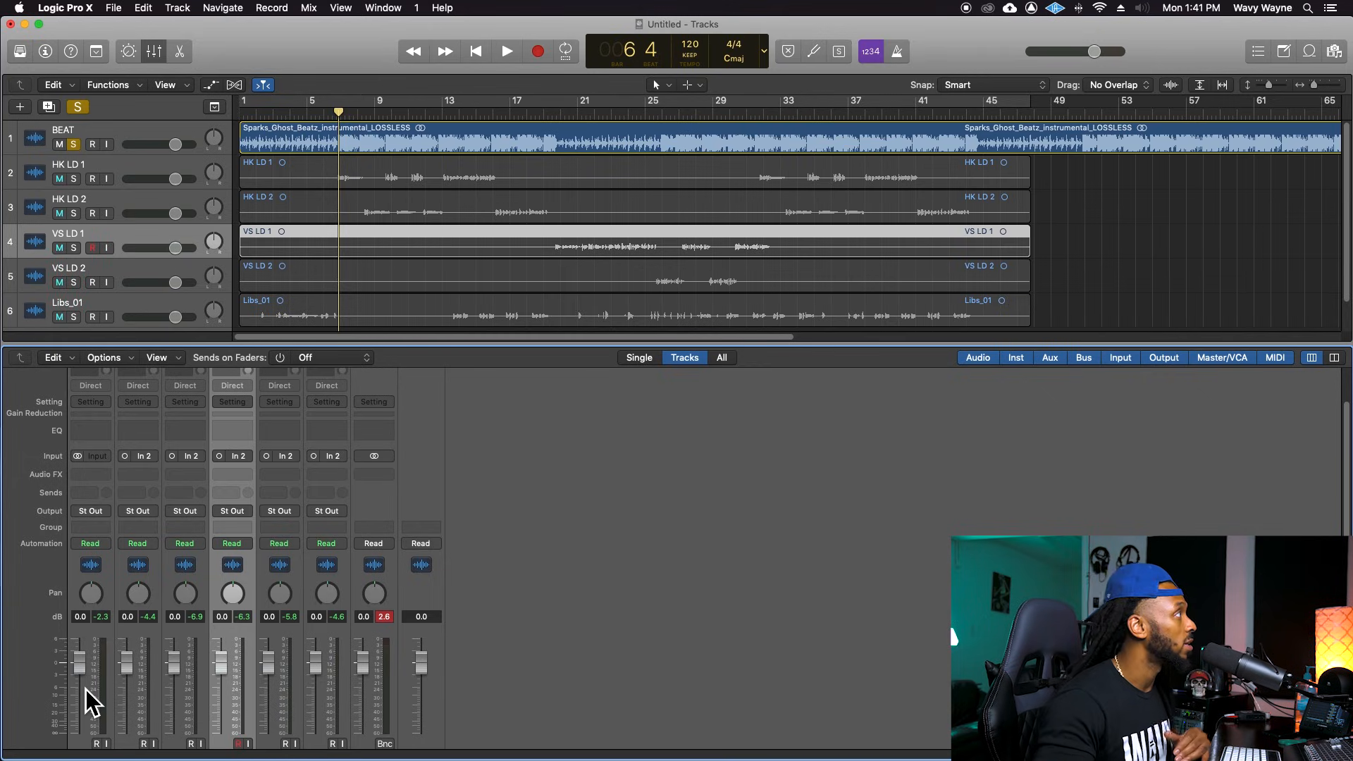
Look up which key command preset is active and close the list without changing it.
left_click(67, 8)
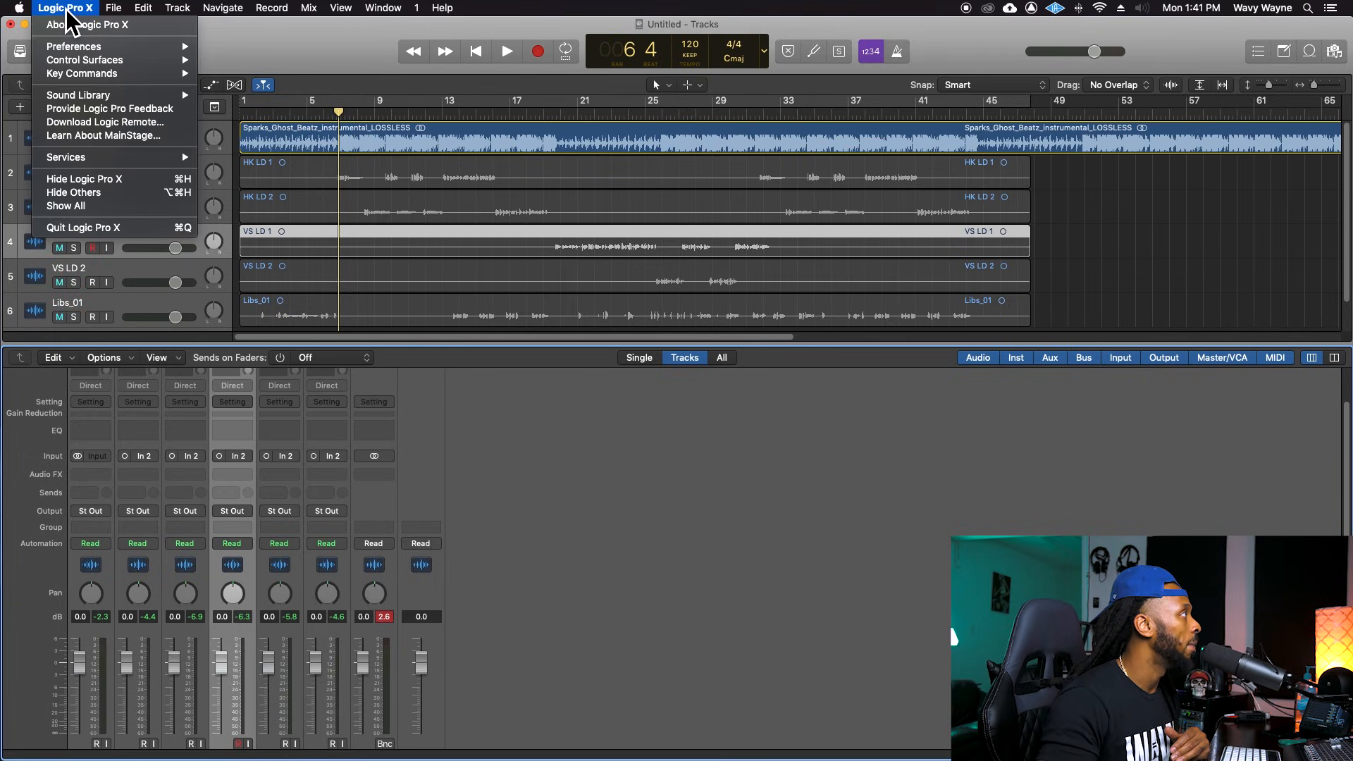
mouse_move(106, 73)
mouse_move(232, 75)
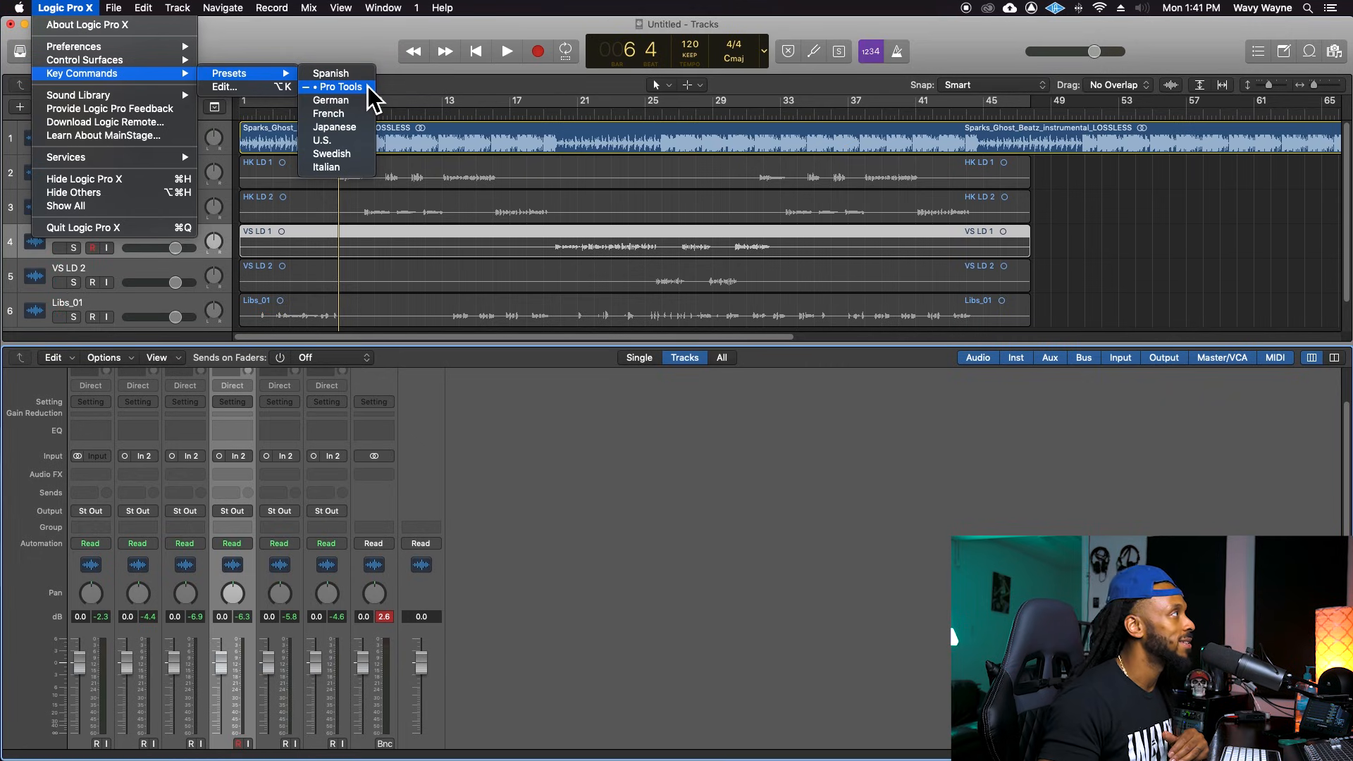
left_click(371, 64)
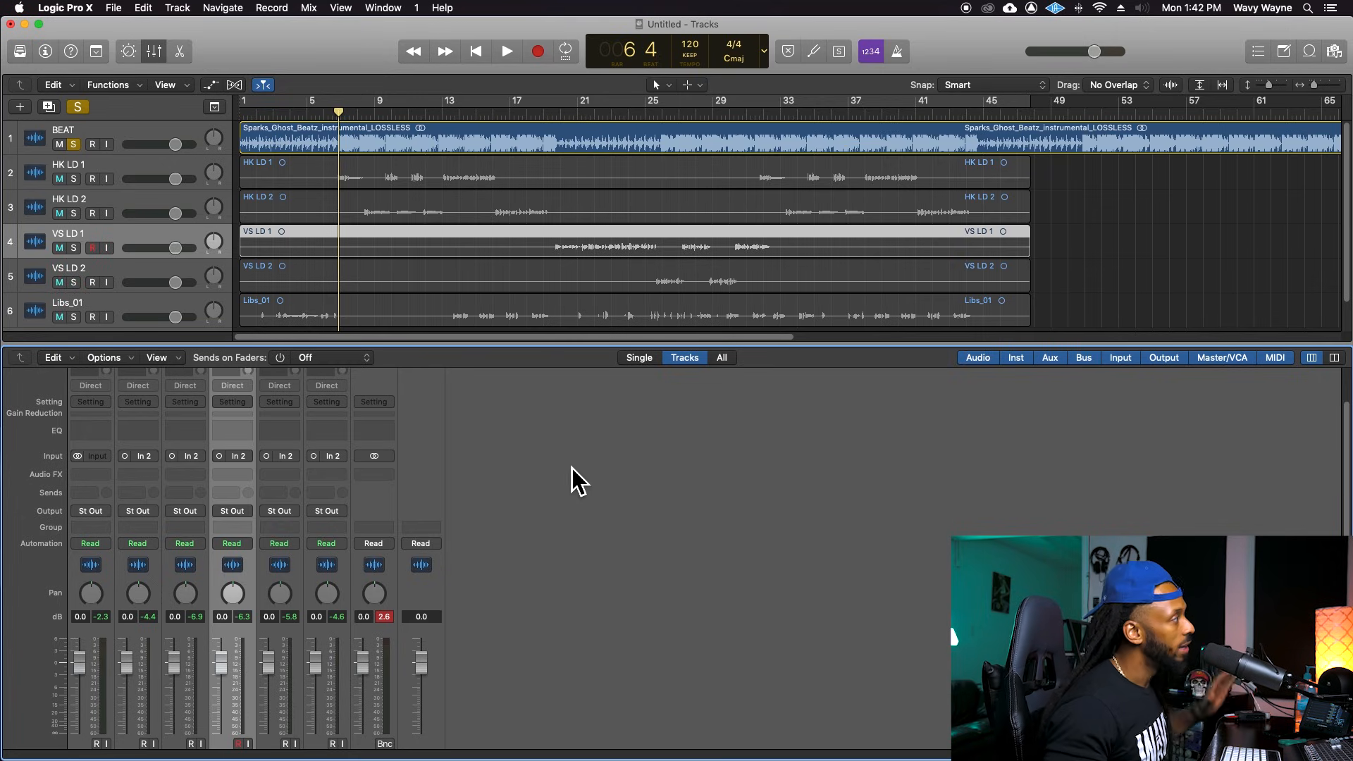
Insert the Gain utility plug-in in the first audio effect slot of the BEAT channel.
scroll(590, 479, "up", 3)
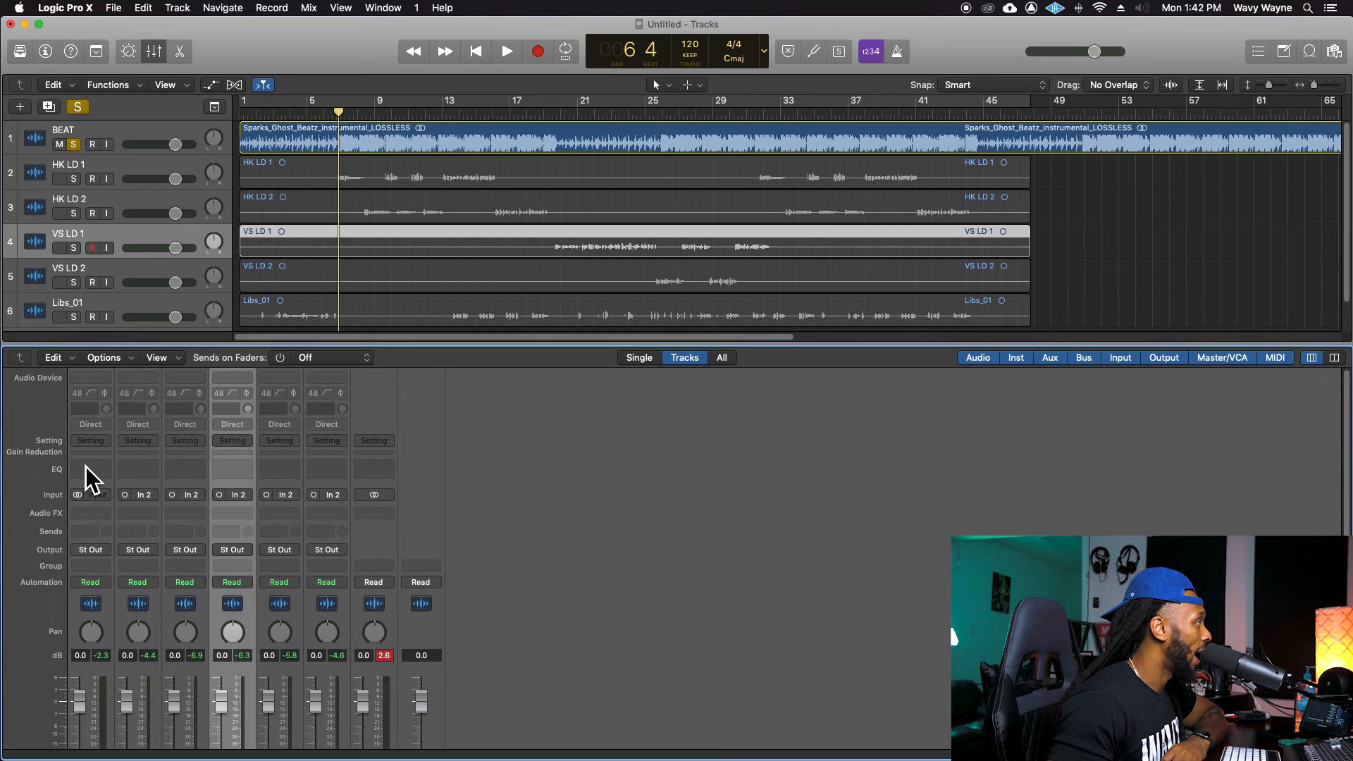
left_click(82, 517)
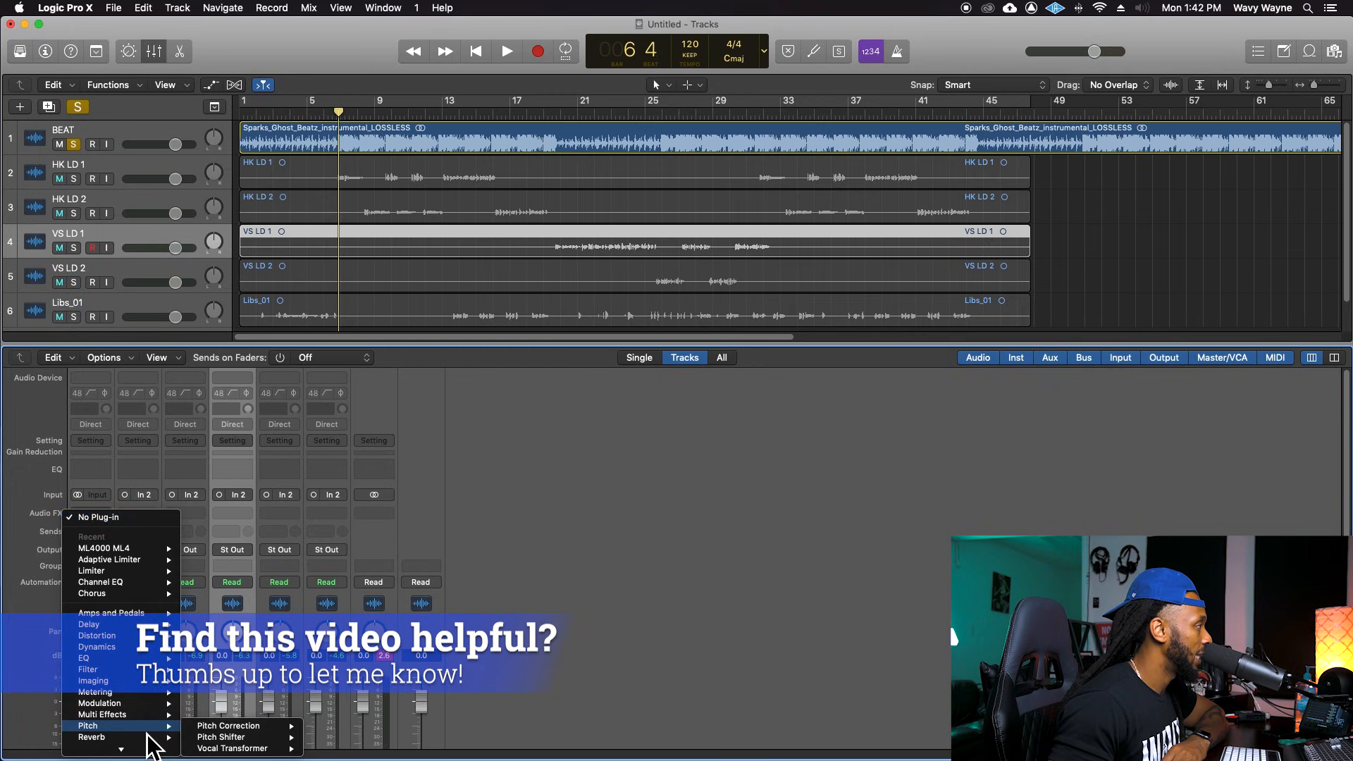
mouse_move(151, 744)
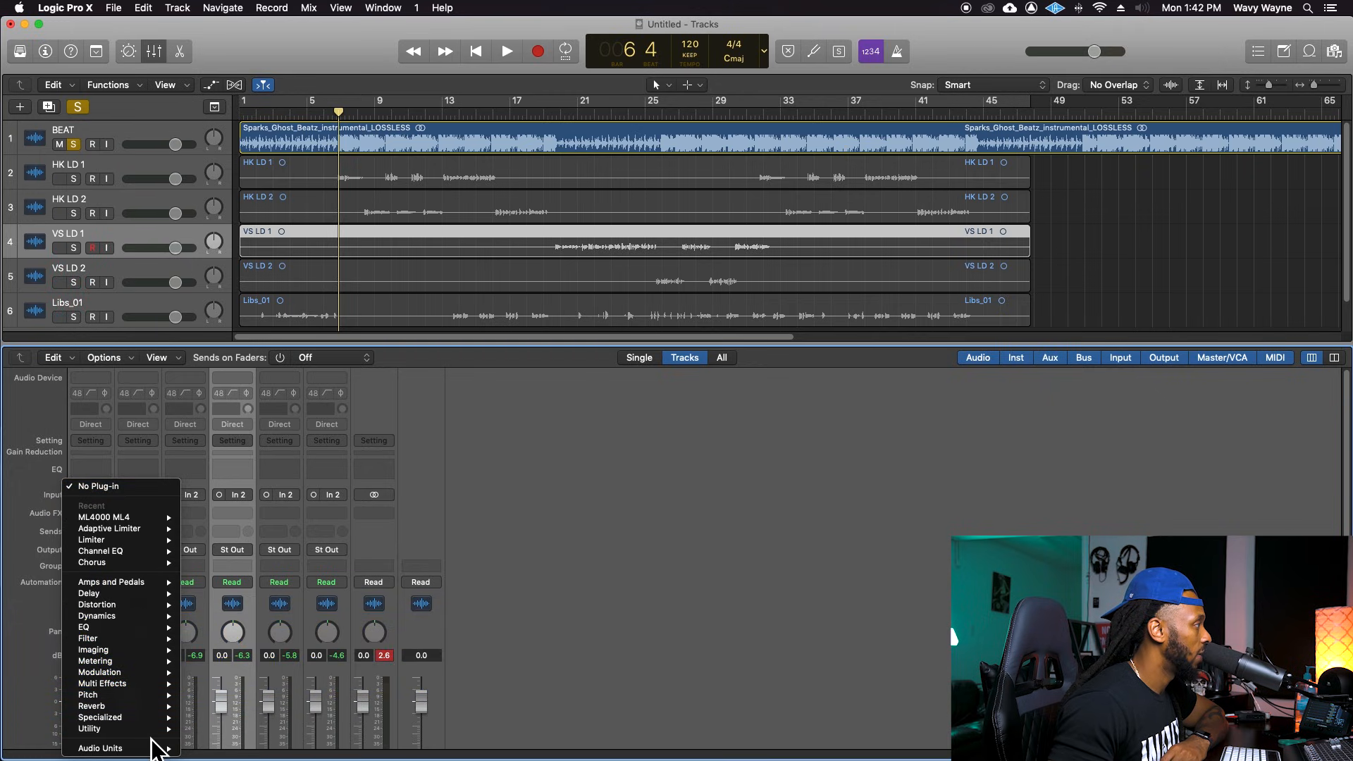
mouse_move(212, 727)
left_click(321, 729)
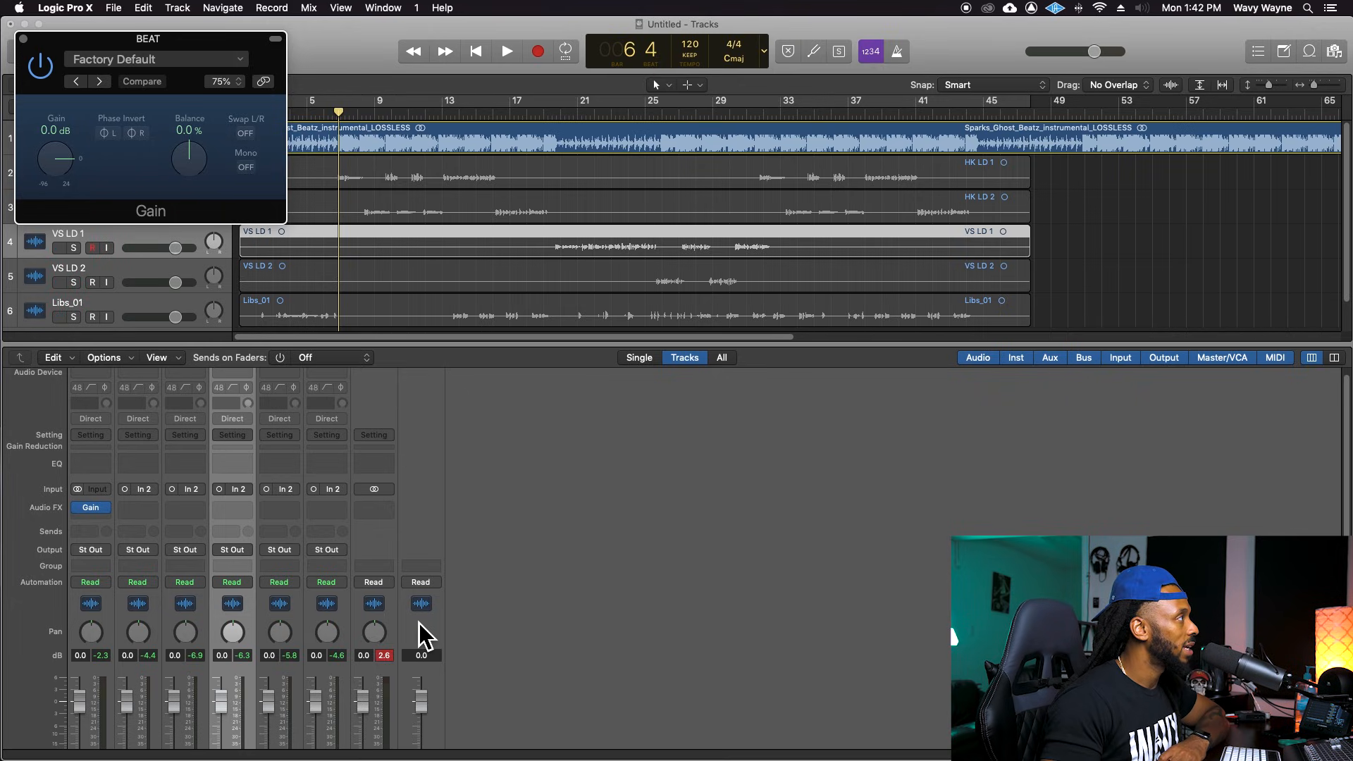
Set the BEAT channel's Gain plug-in to -10.5 dB, and play the beat with the peak readings reset.
left_click_drag(73, 169, 64, 186)
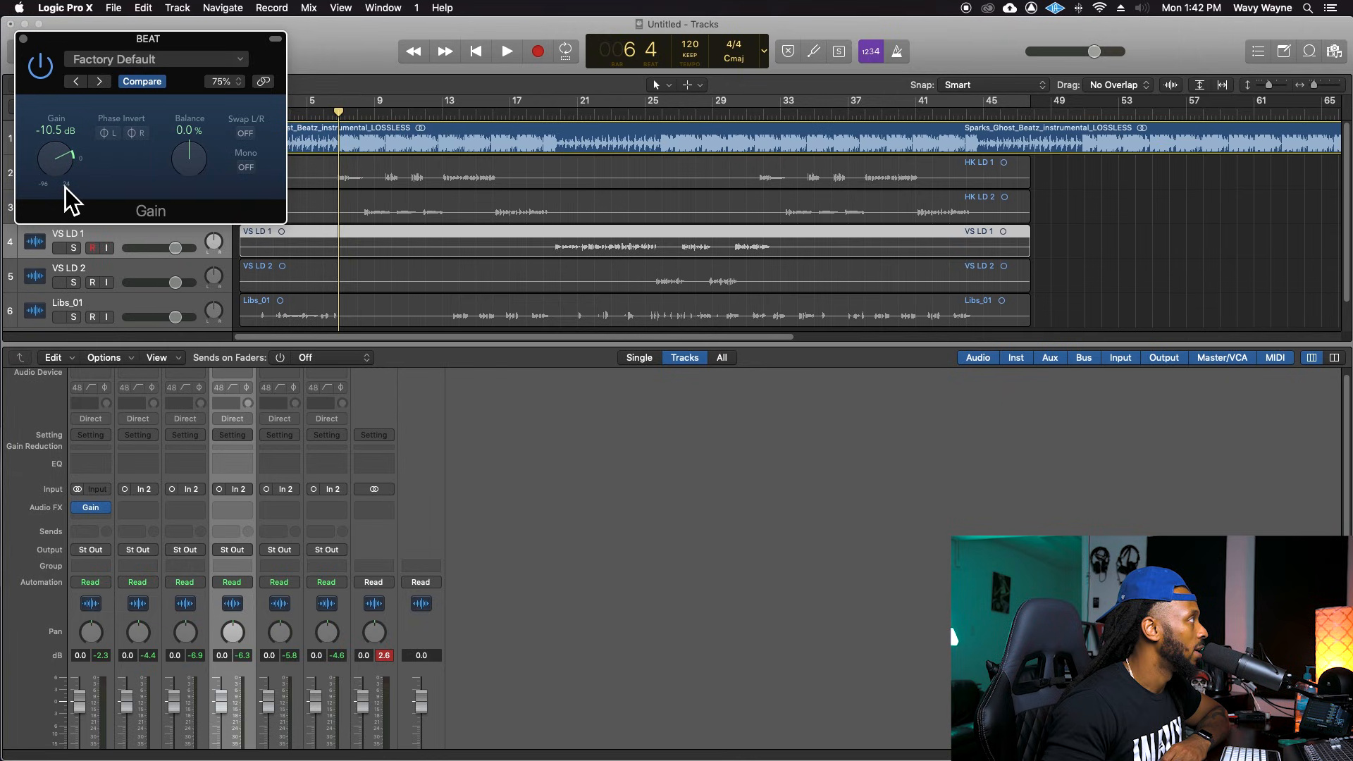
left_click(386, 657)
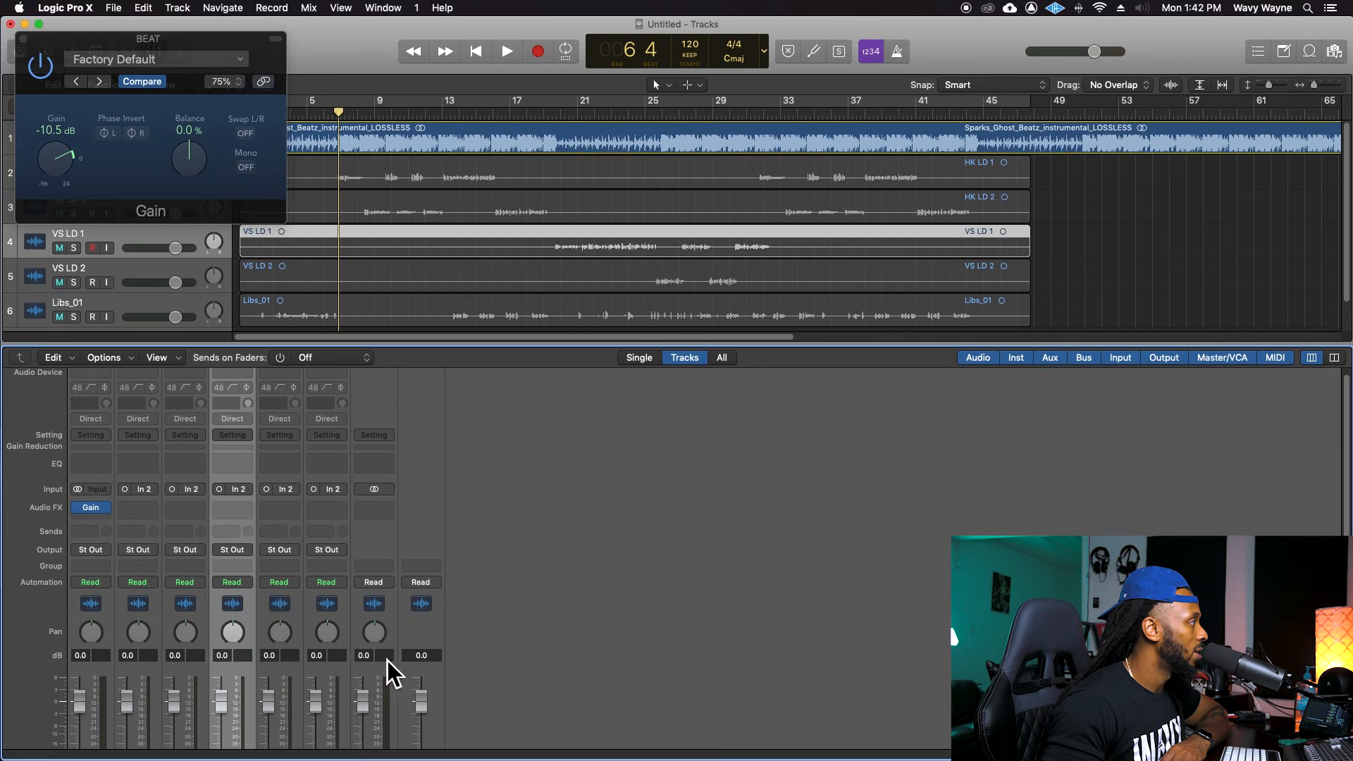
scroll(65, 608, "down", 3)
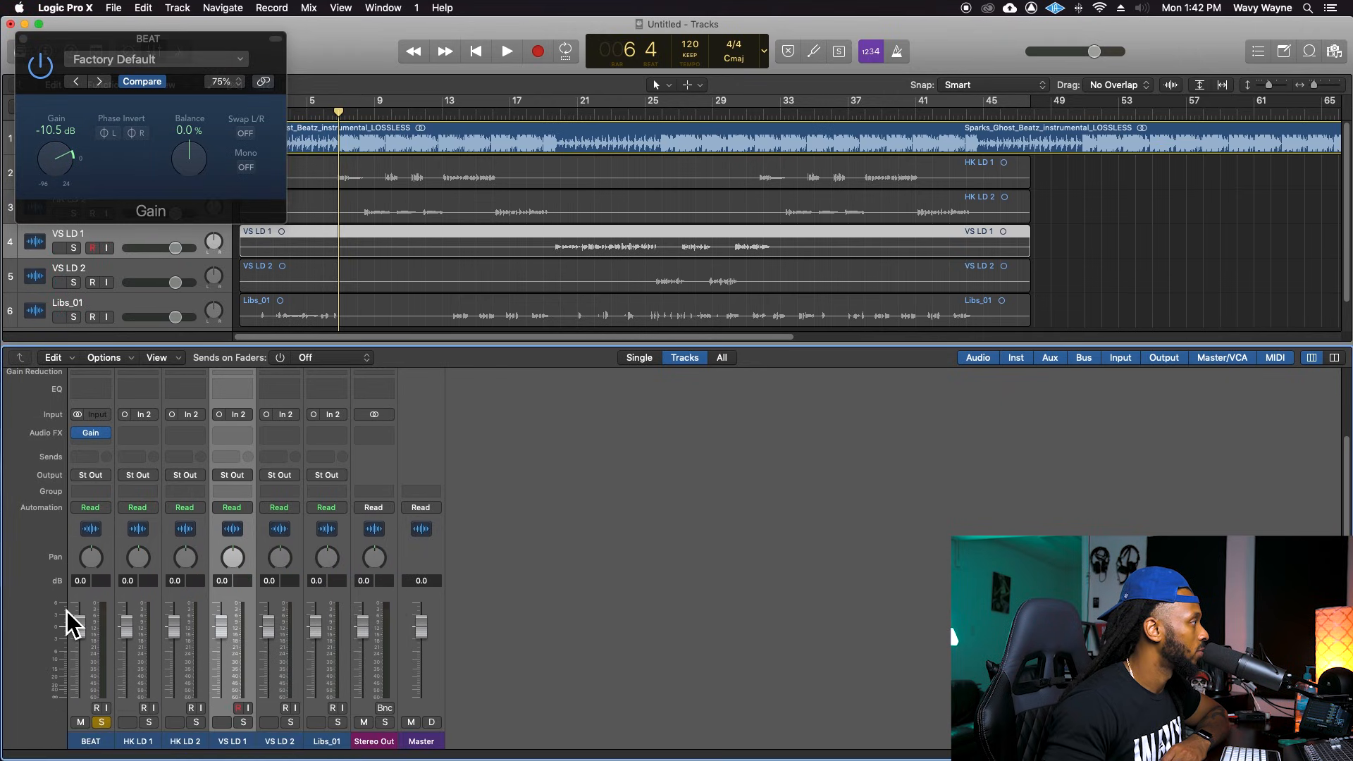
key("space")
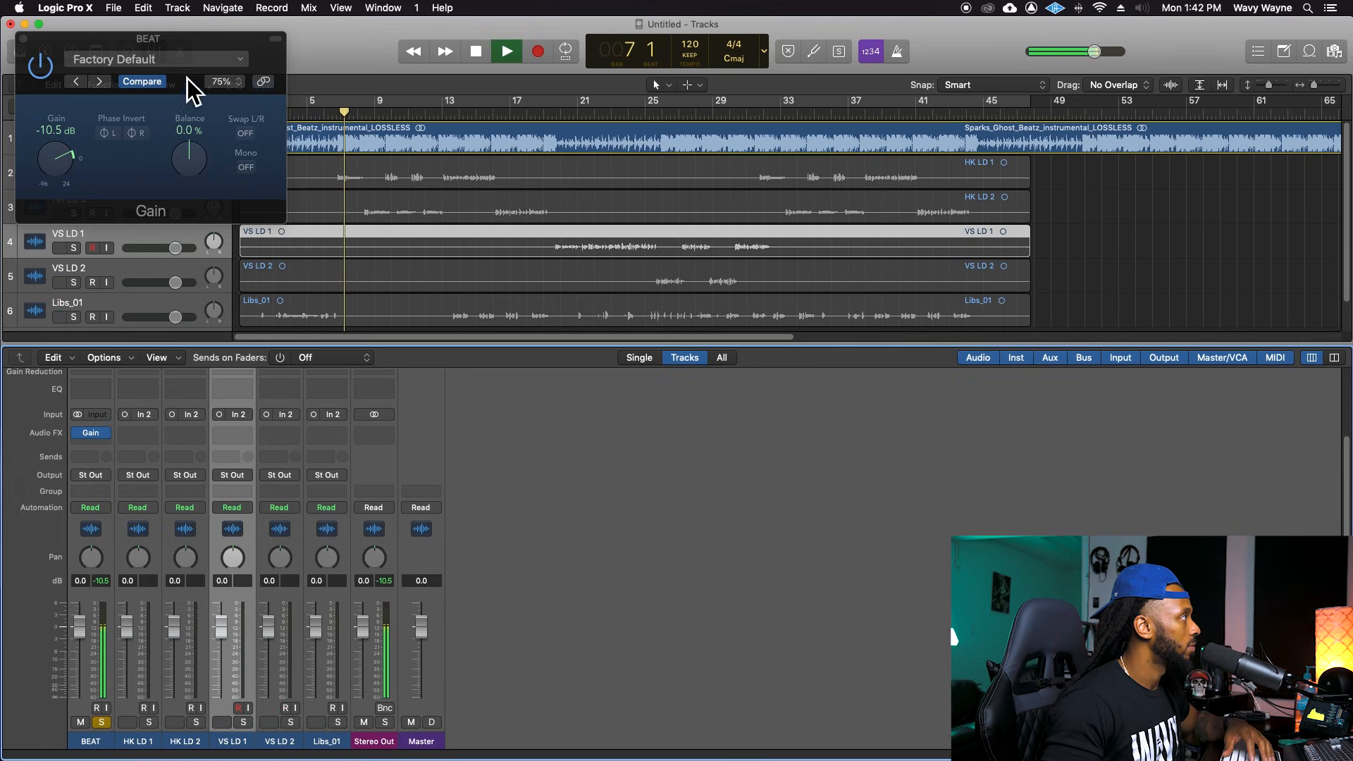
Move the Gain window clear of the track headers, fine-tune its gain to -10.0 dB during playback, and stop the beat.
left_click_drag(214, 44, 963, 283)
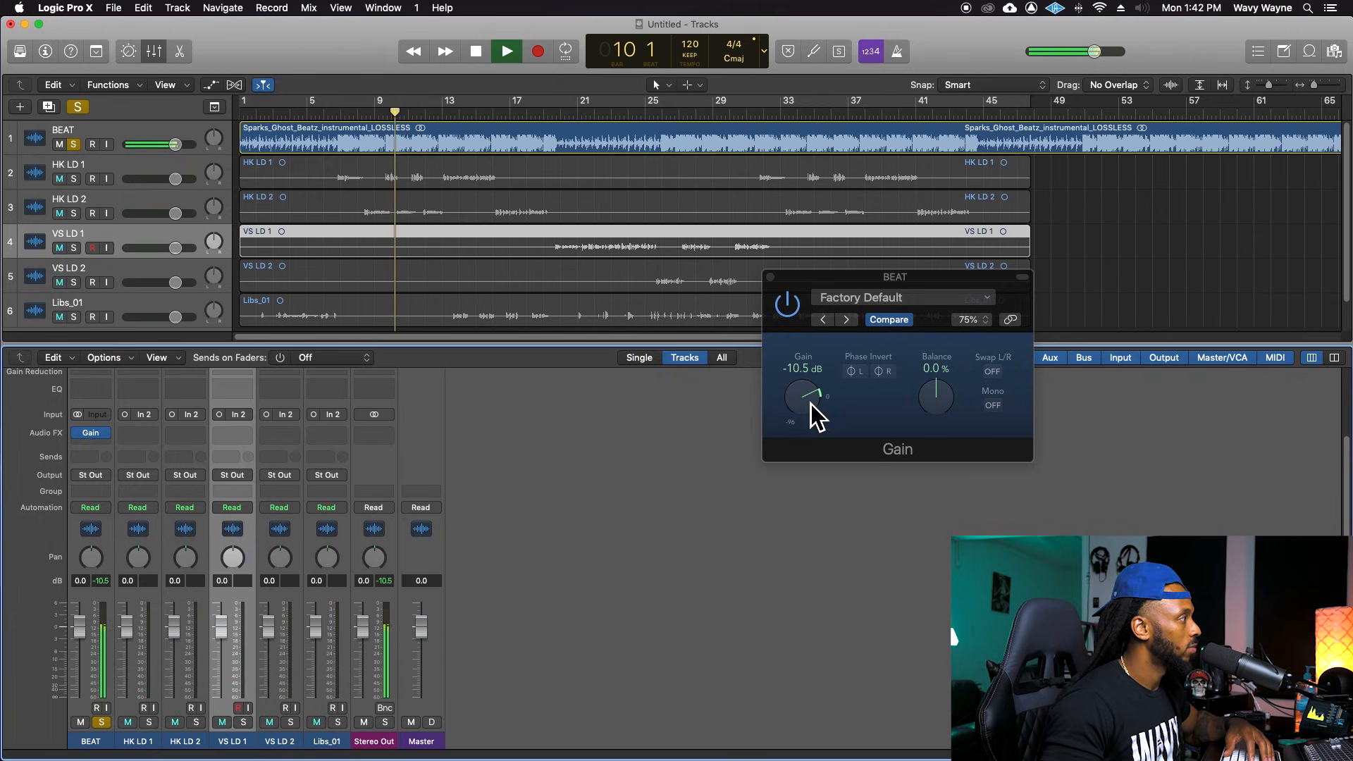
left_click_drag(798, 405, 798, 403)
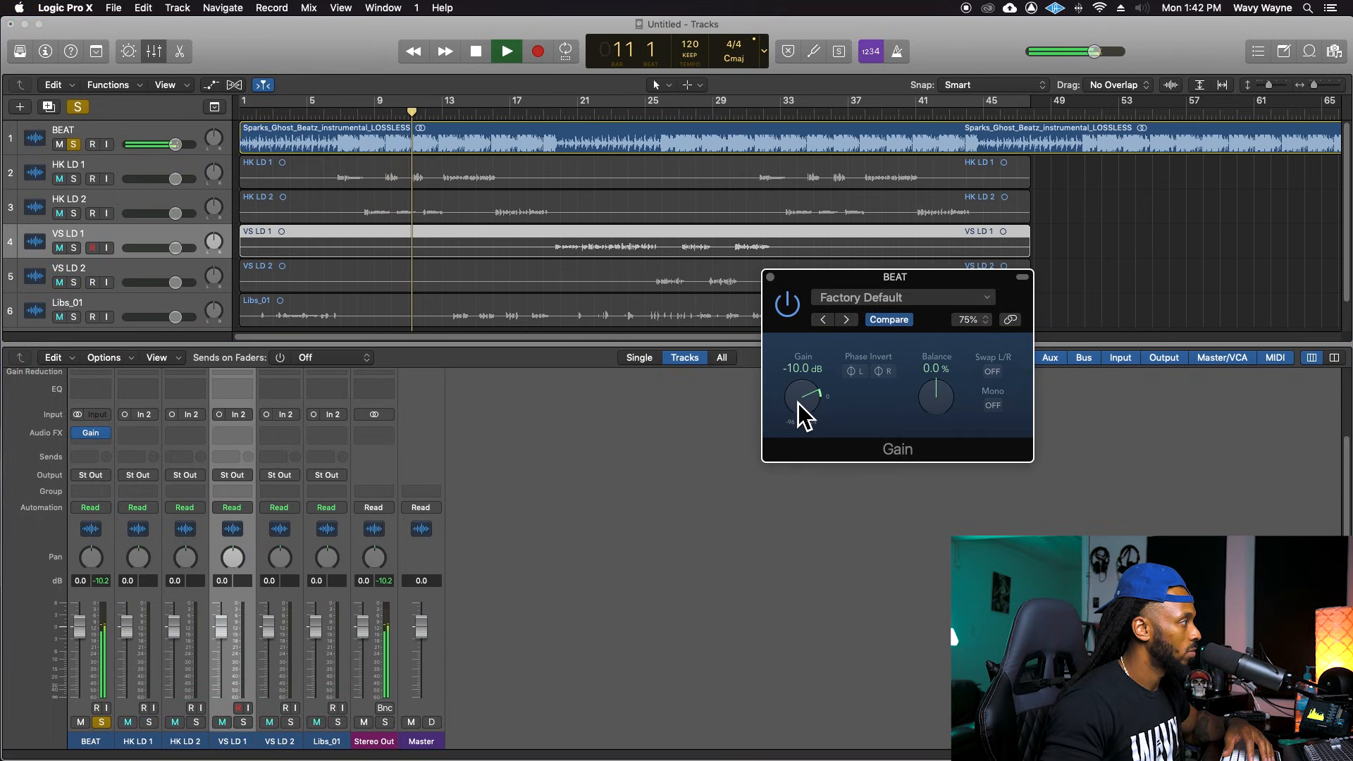
left_click_drag(795, 407, 796, 405)
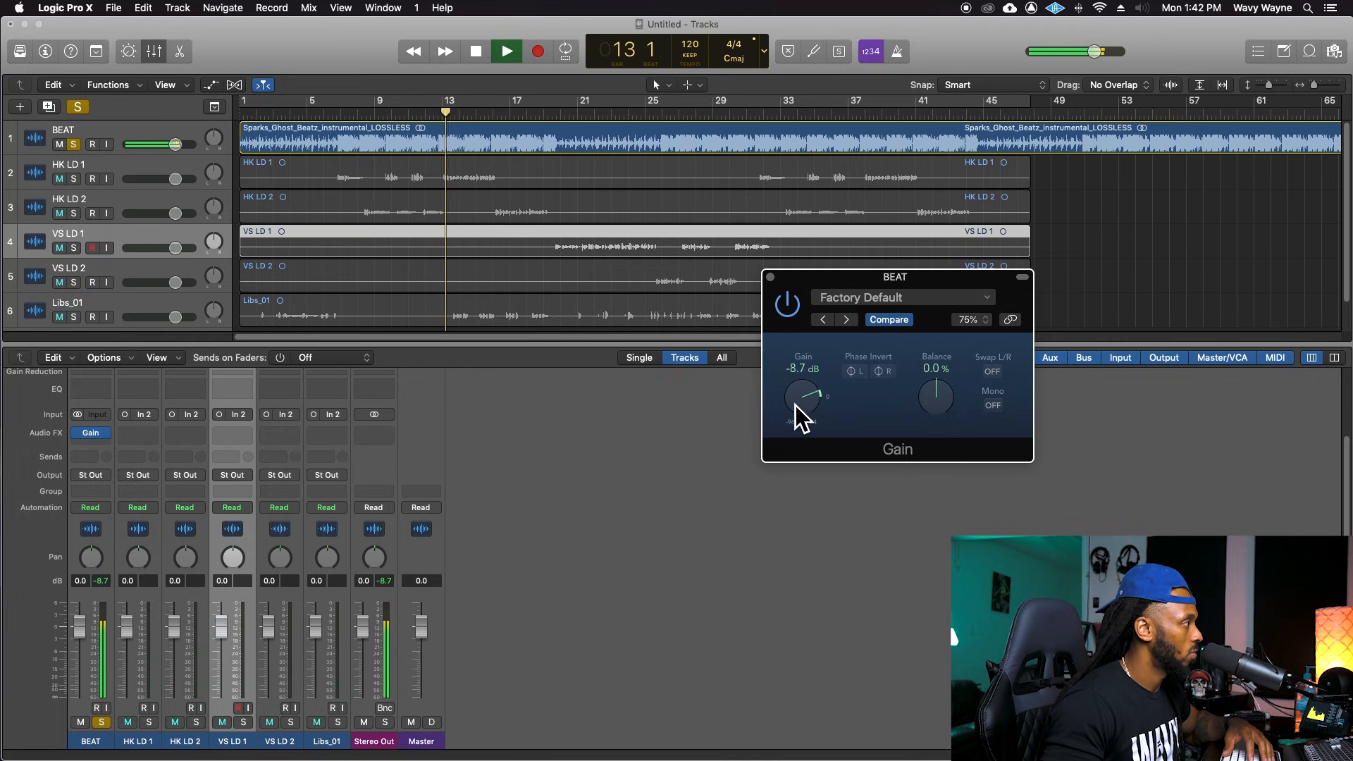
left_click_drag(796, 406, 801, 423)
key("space")
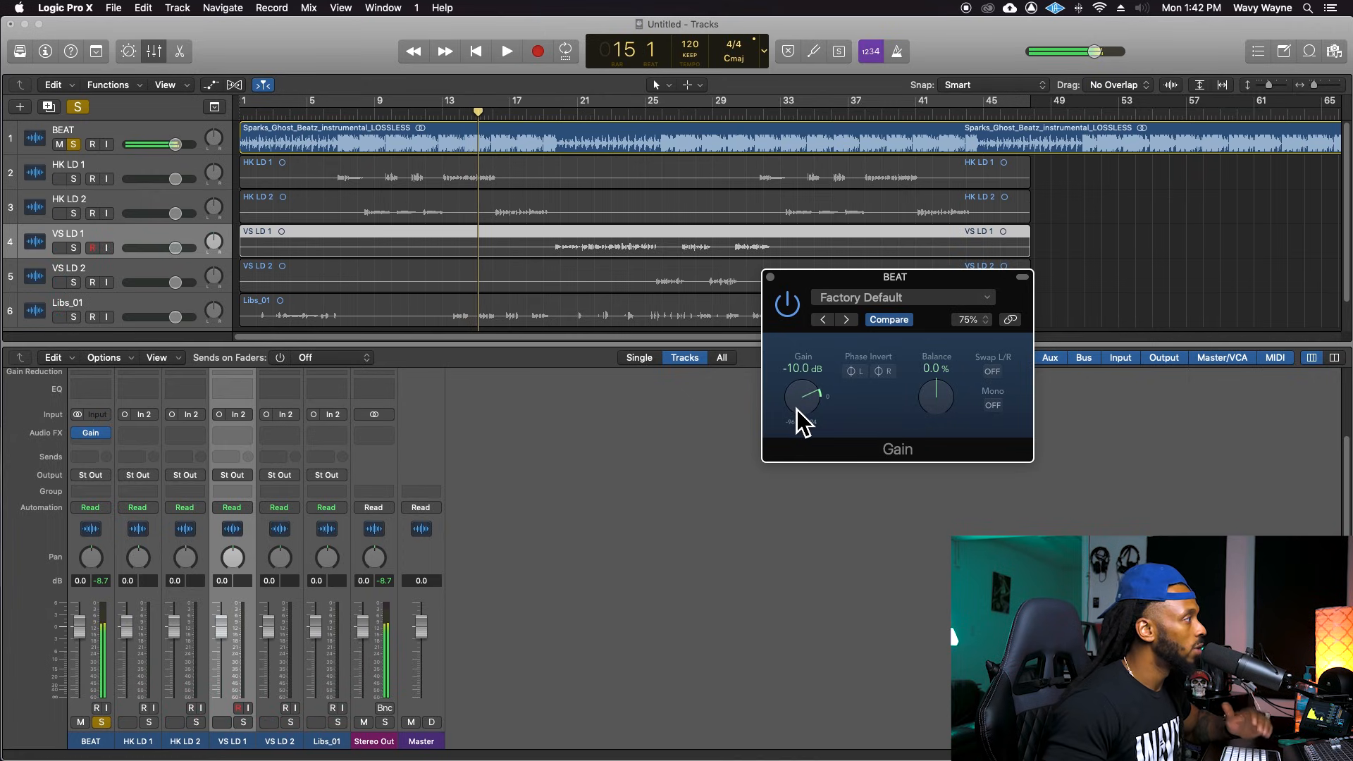
Reset the mixer's peak readings and return the playhead to bar 6, beat 4.
left_click(381, 585)
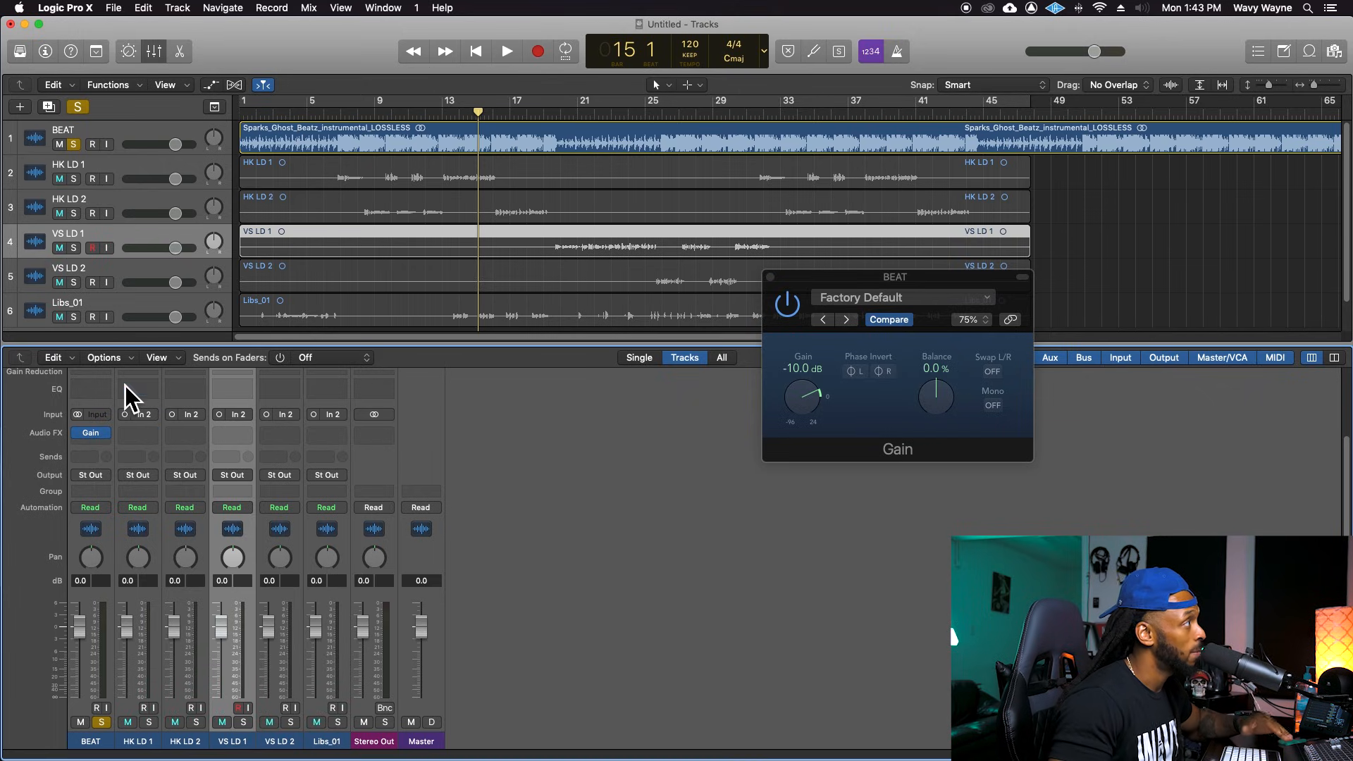
left_click_drag(344, 120, 337, 121)
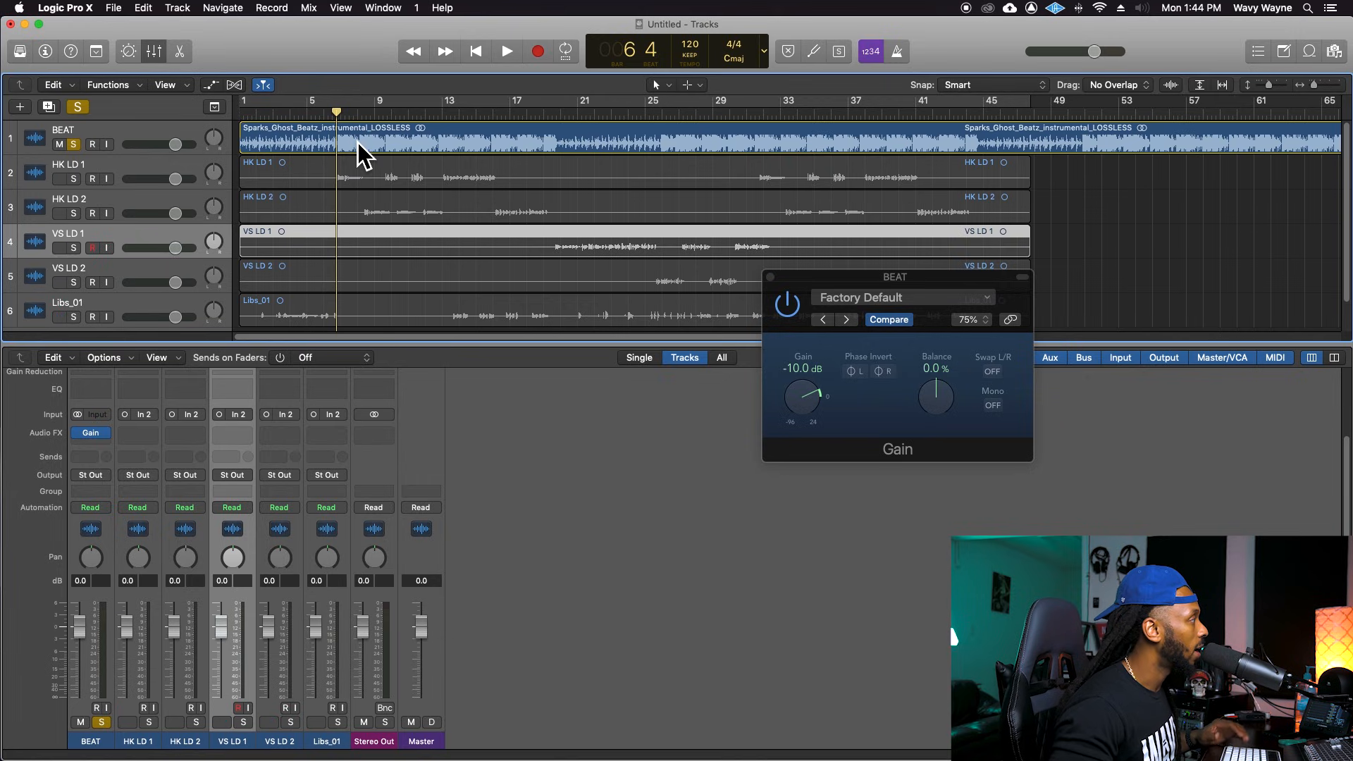
Insert the BPM Counter metering plug-in below Gain on the BEAT channel and move its window beside the channel strips.
left_click(86, 446)
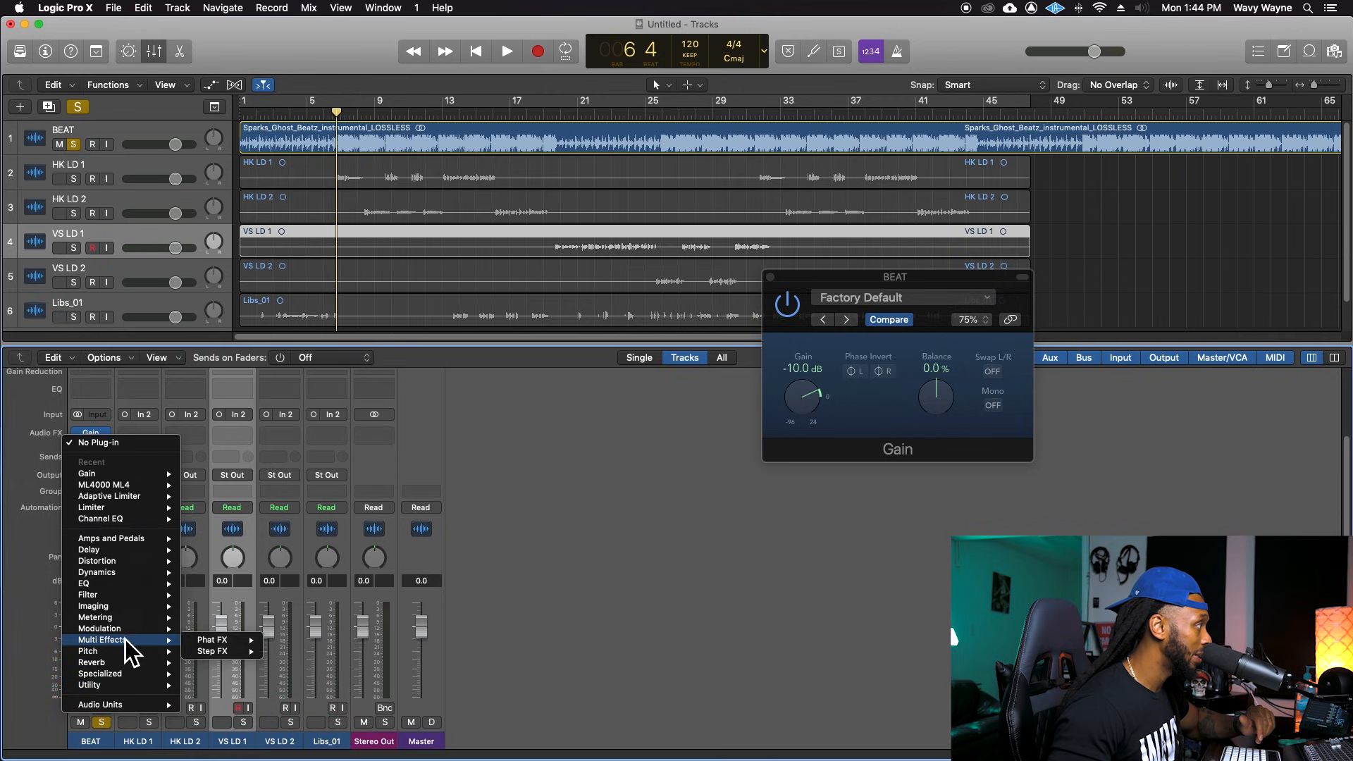
mouse_move(129, 619)
mouse_move(225, 617)
left_click(328, 624)
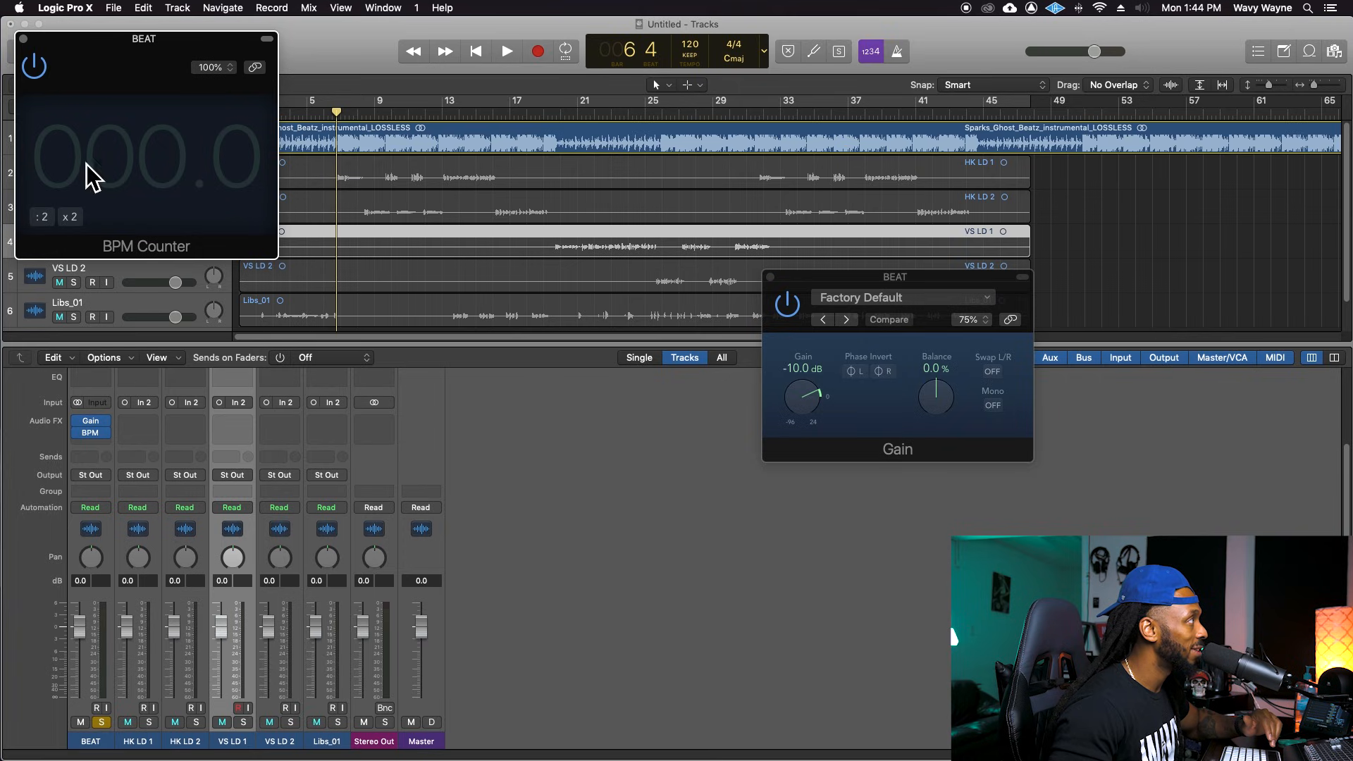
left_click_drag(180, 46, 649, 422)
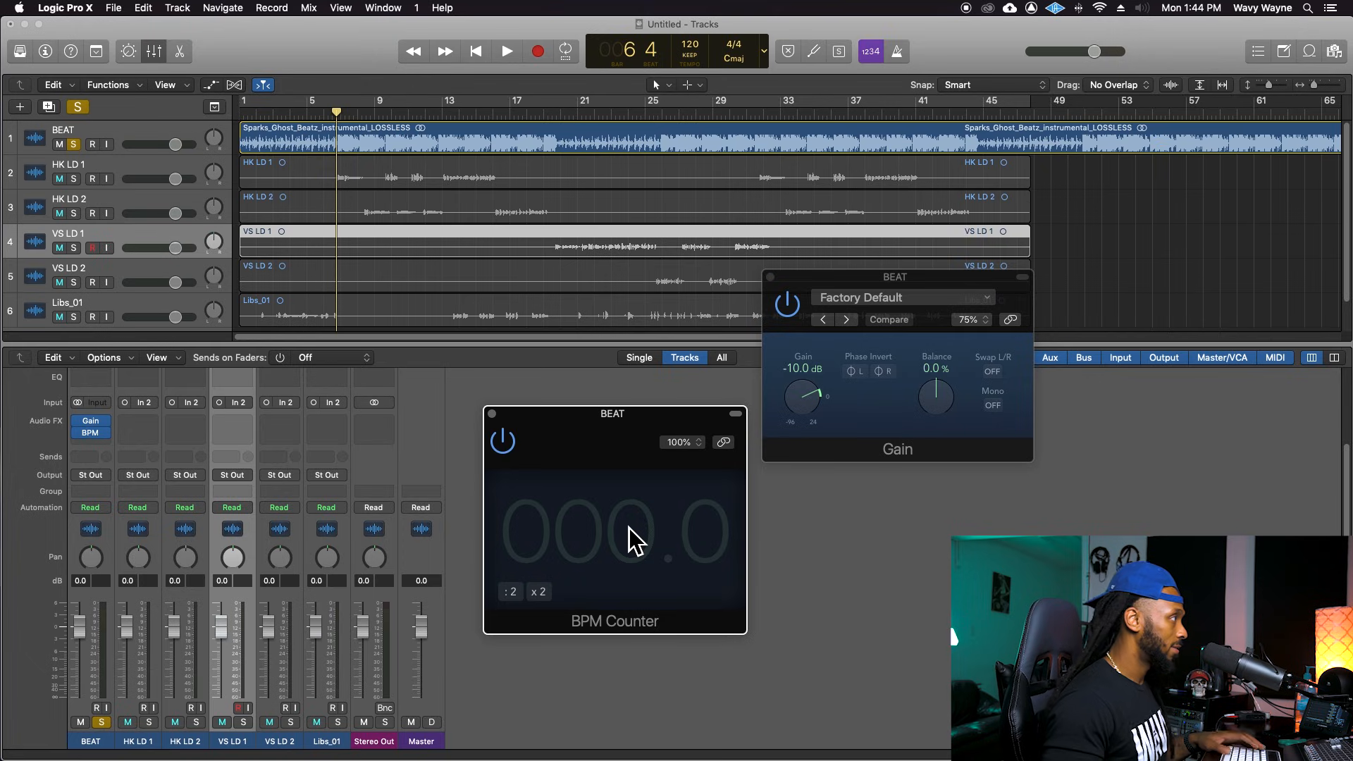
Play the beat long enough to read its tempo in the BPM Counter, and stop playback.
key("space")
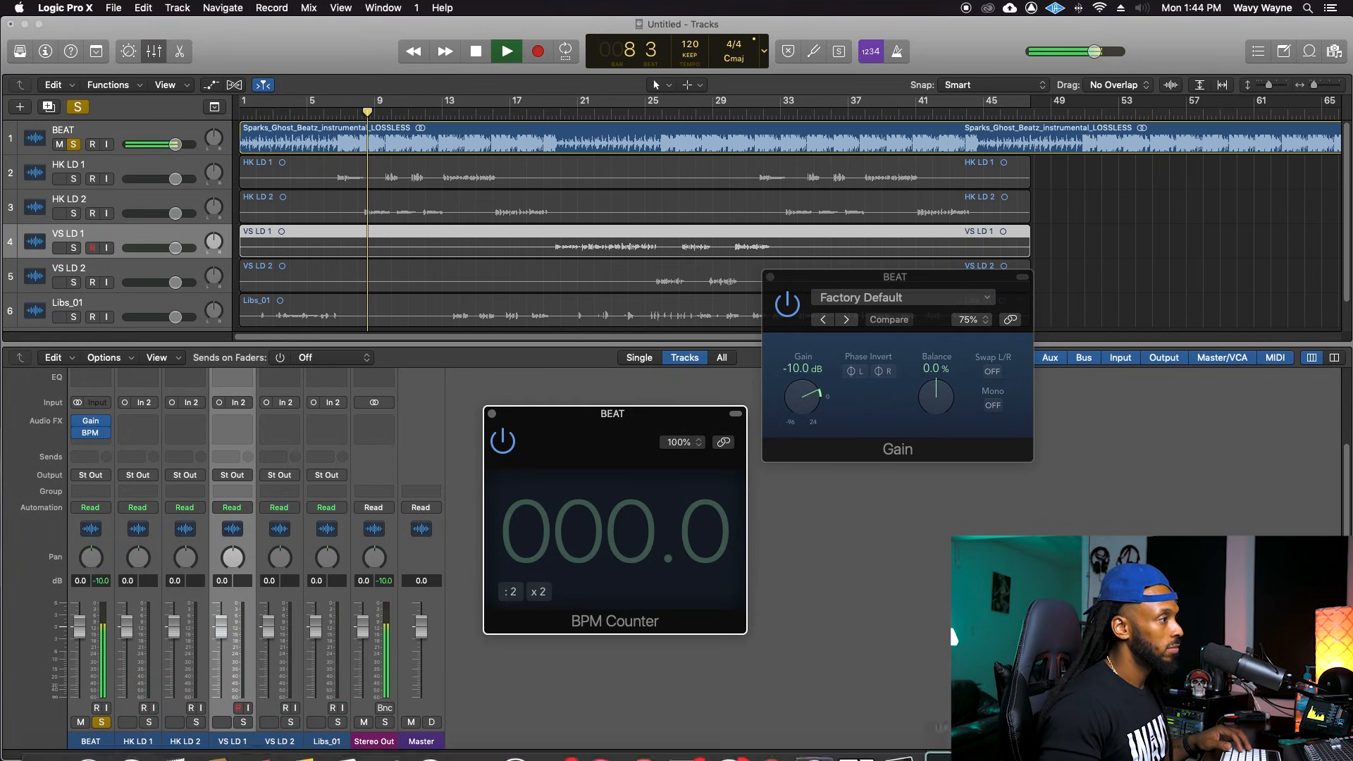
mouse_move(948, 740)
left_click(987, 729)
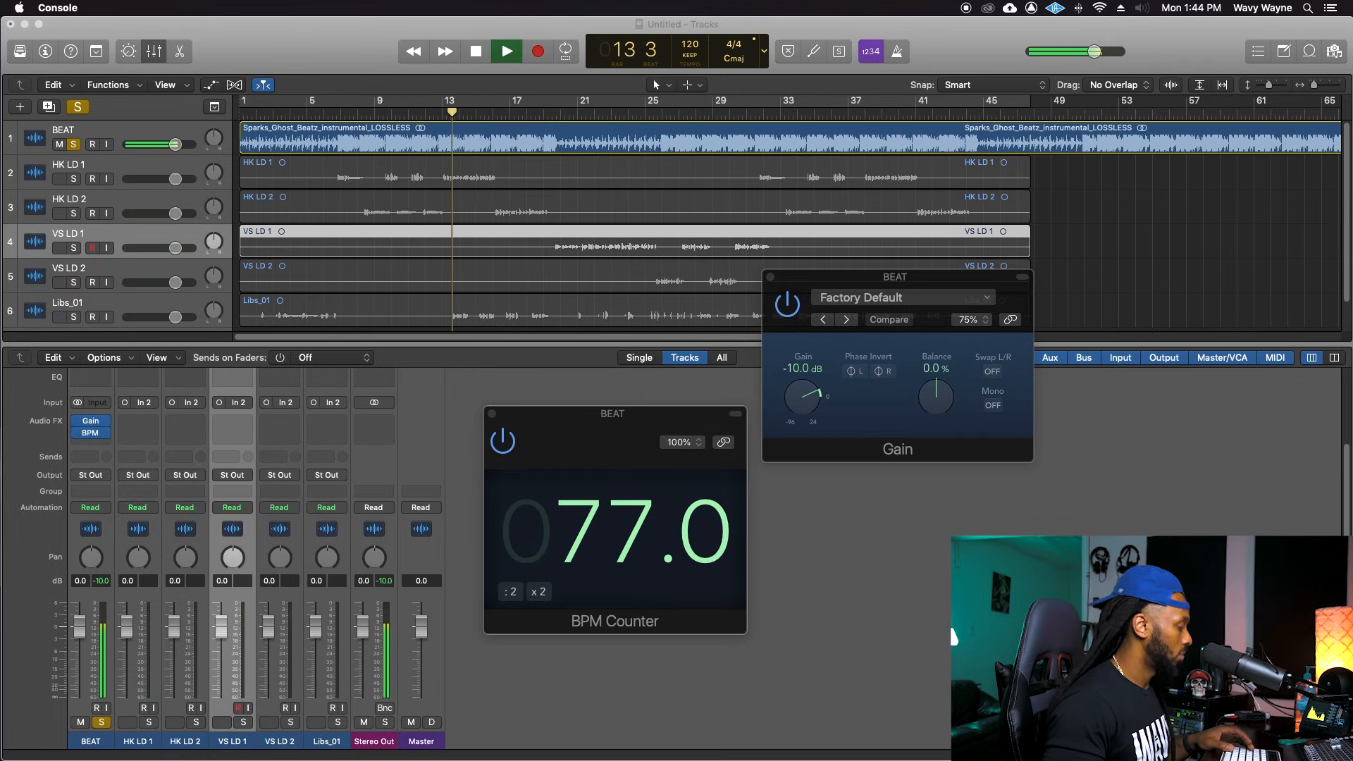
key("super+Tab")
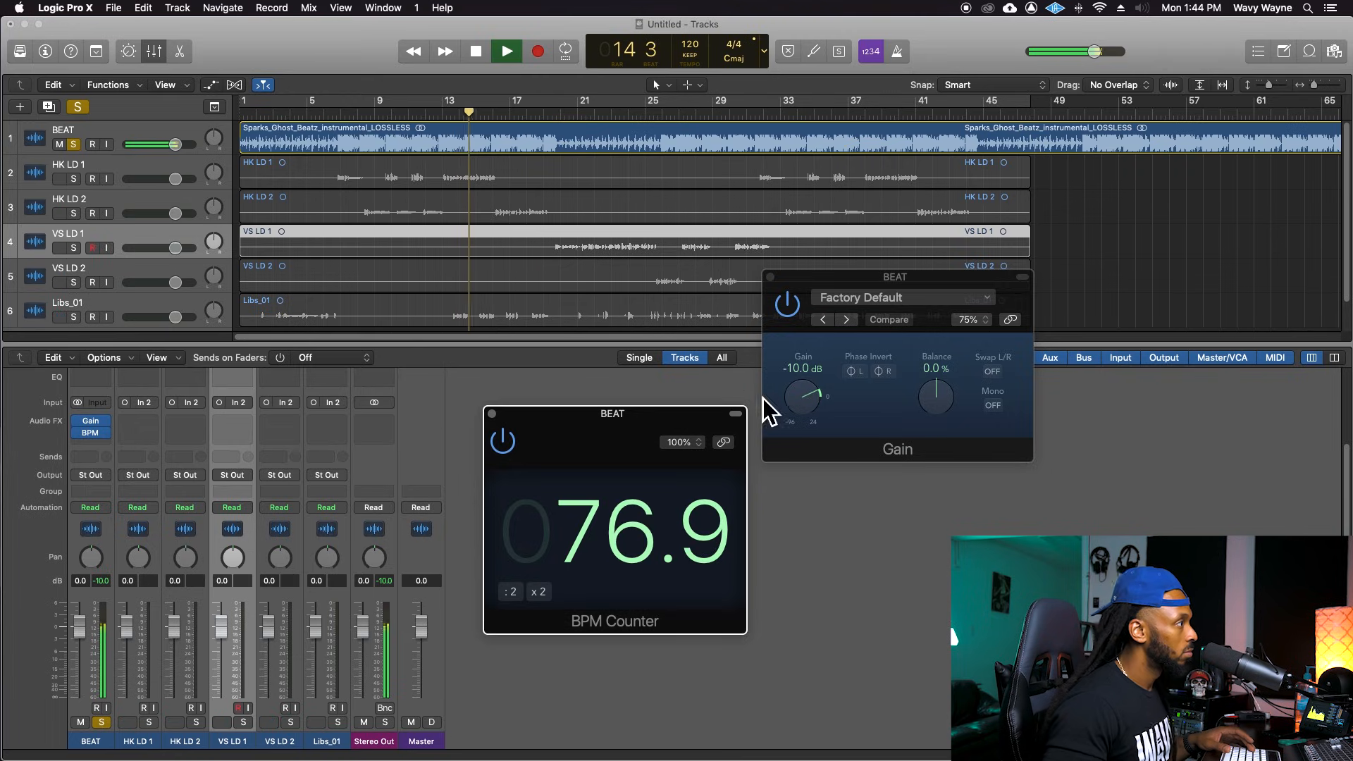
left_click(818, 506)
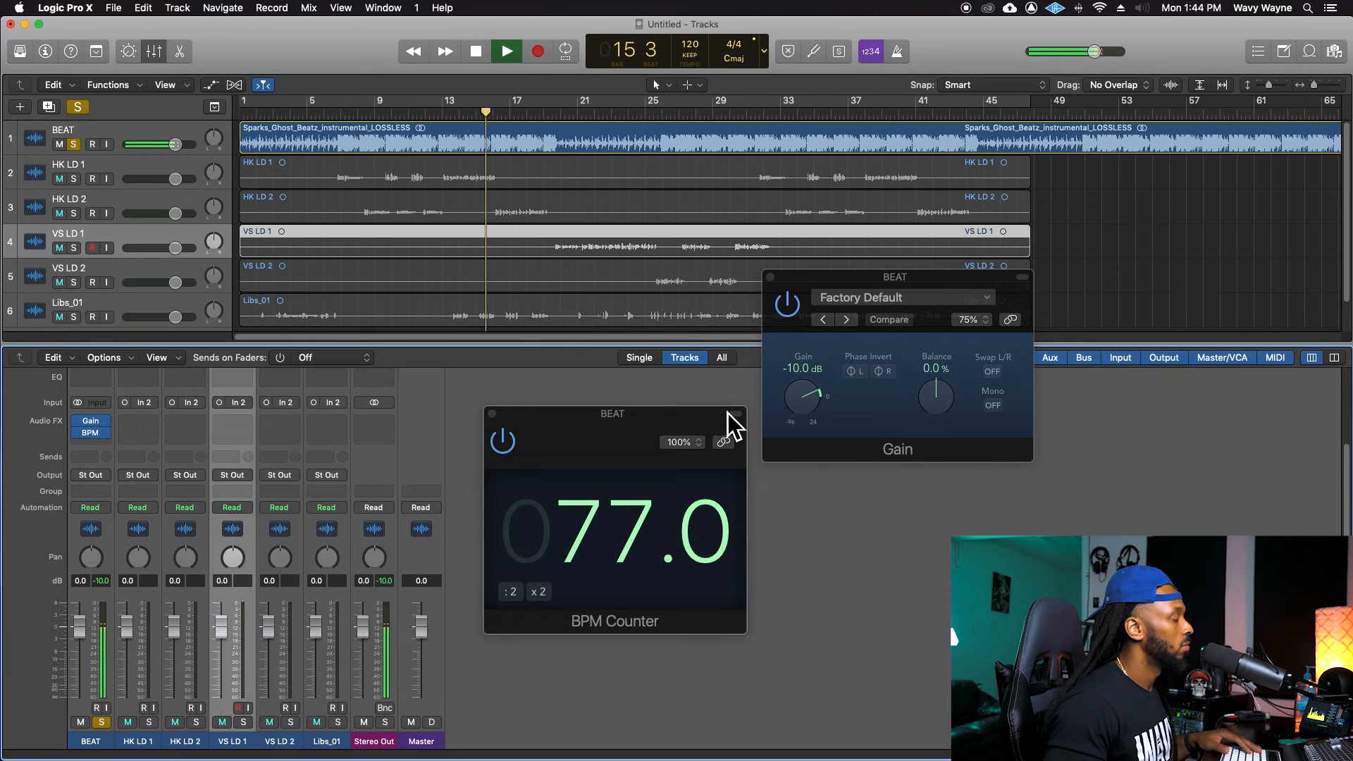
key("space")
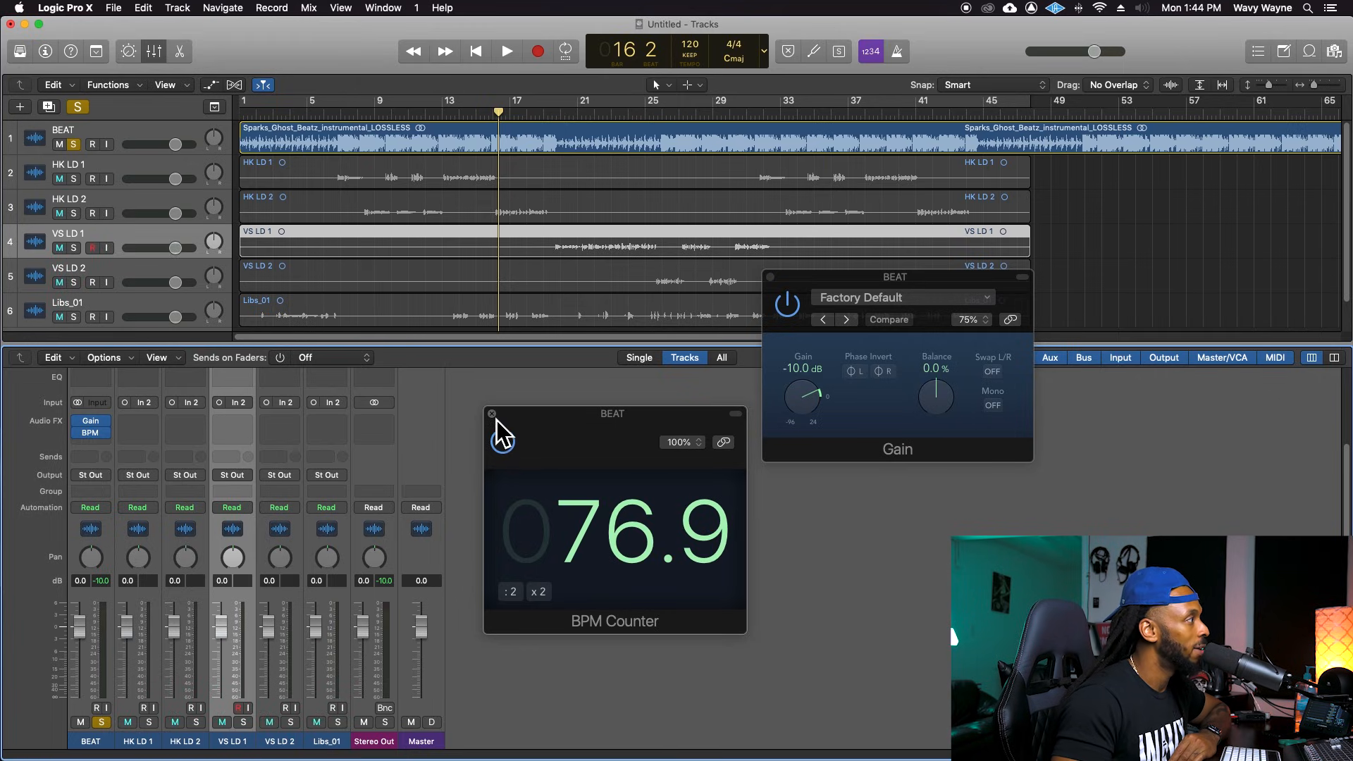
Bypass the BPM Counter, close its window, and set the project tempo to 77 BPM.
left_click(513, 449)
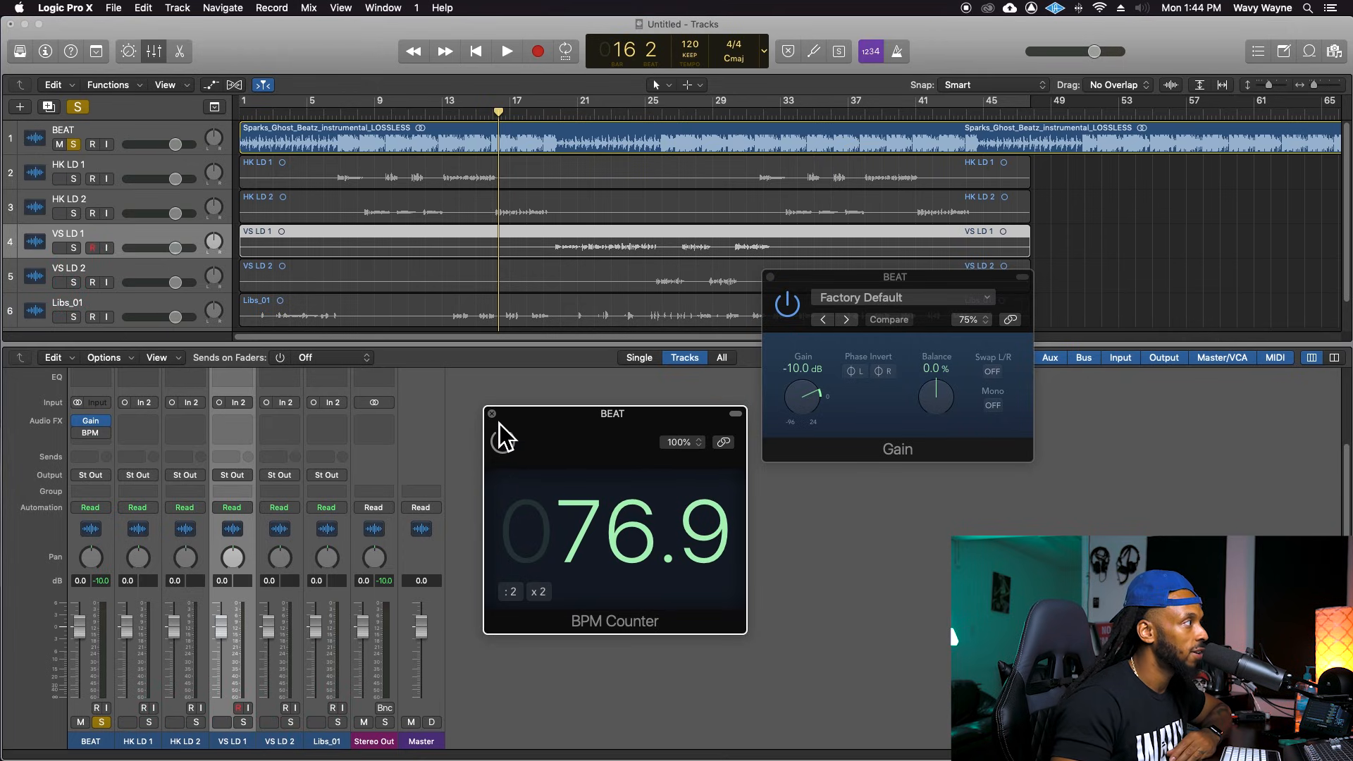
key("super+w")
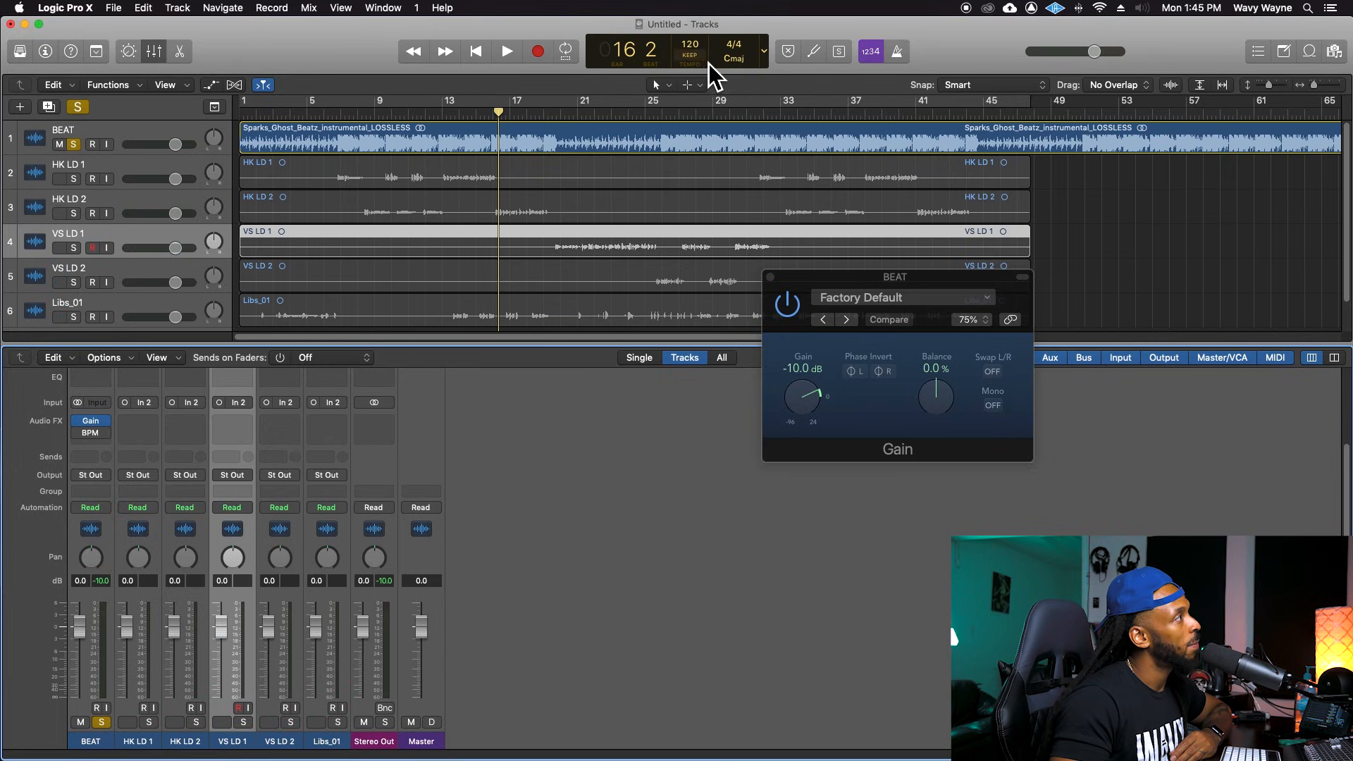
double_click(691, 45)
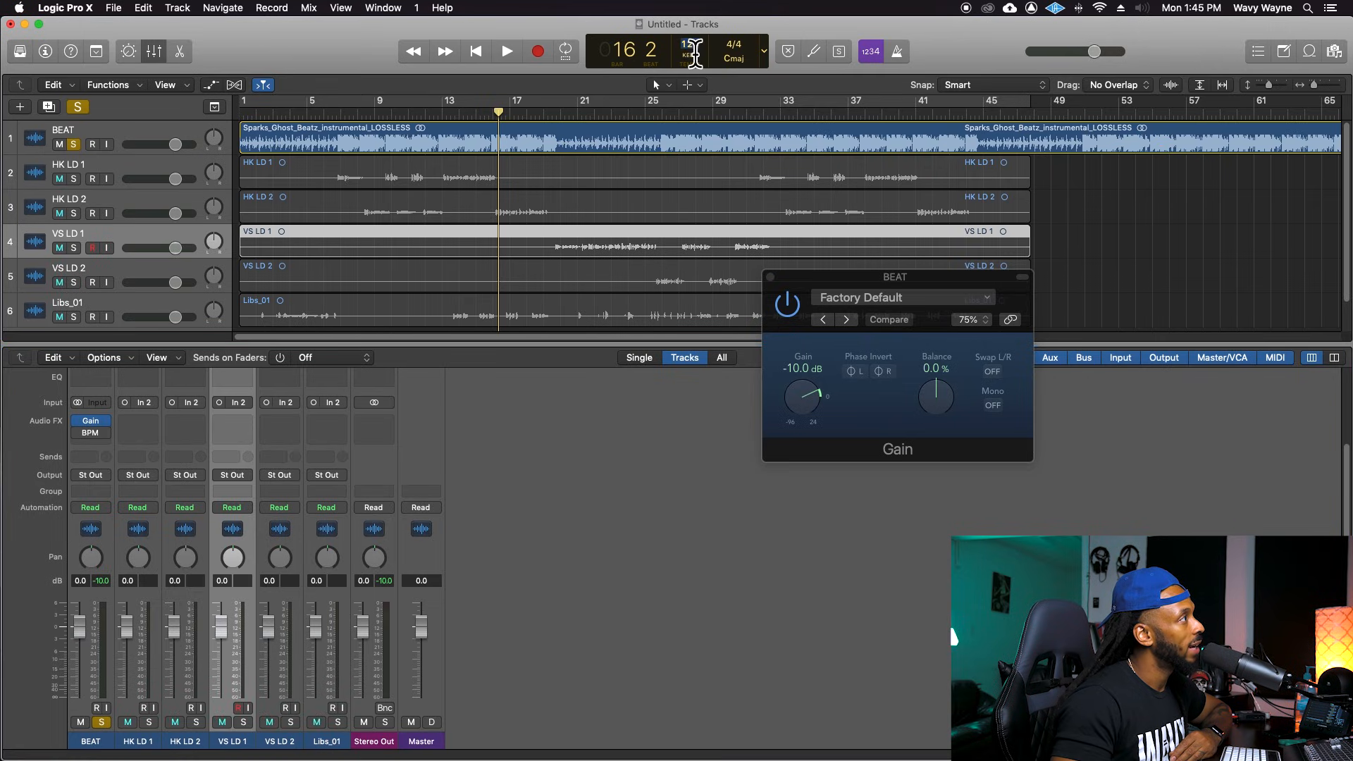
type("77")
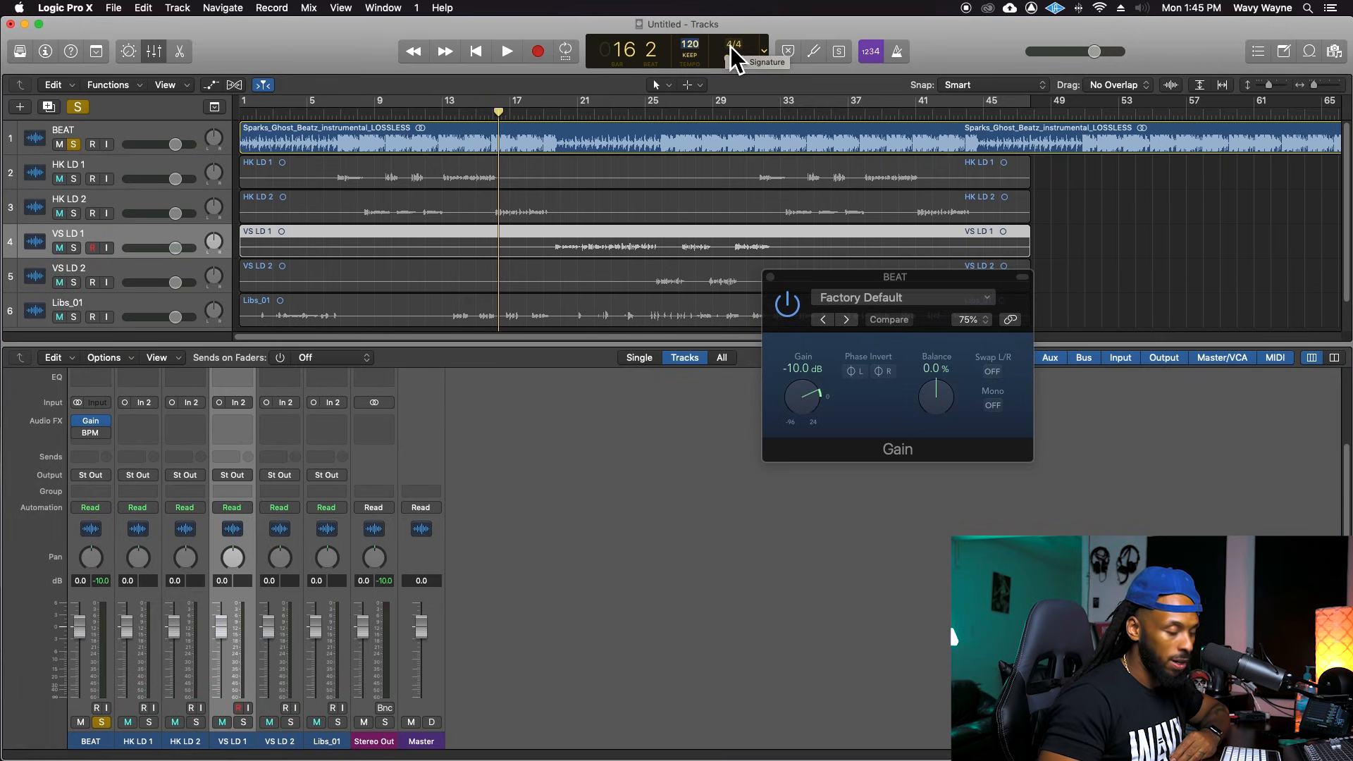
key("Return")
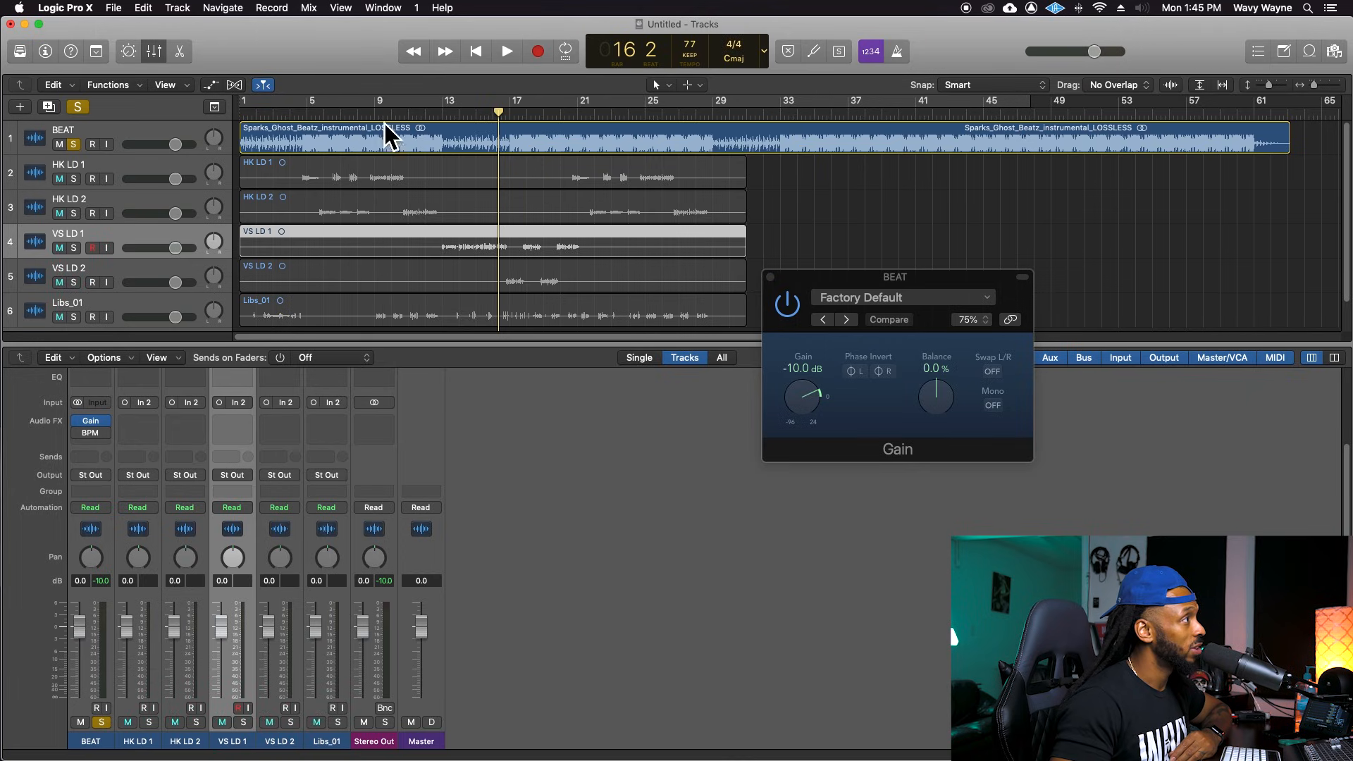
Select the BEAT region and examine how the beat and vocal regions sit against the bars, up close and in overview.
left_click(772, 157)
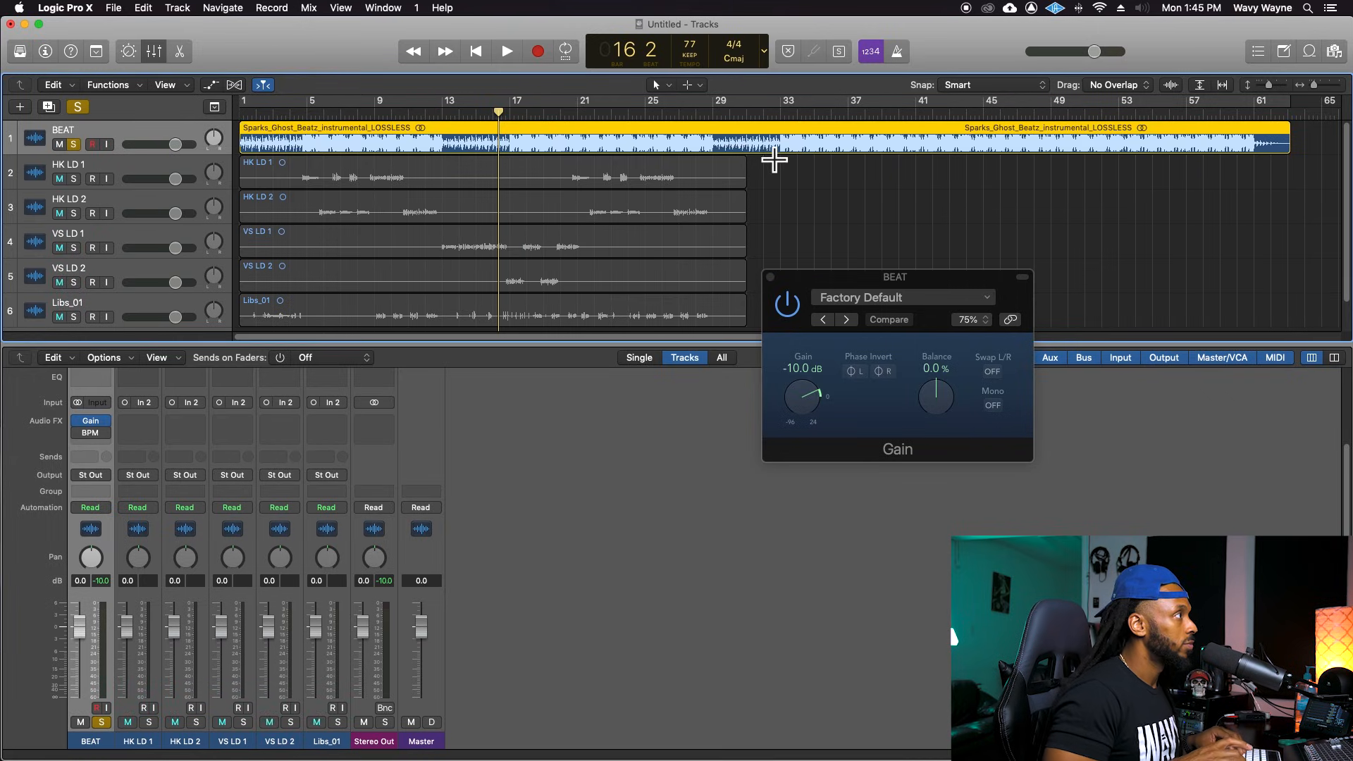
key("super+Right")
key("super+Right")
key("super+Right")
key("super+Right")
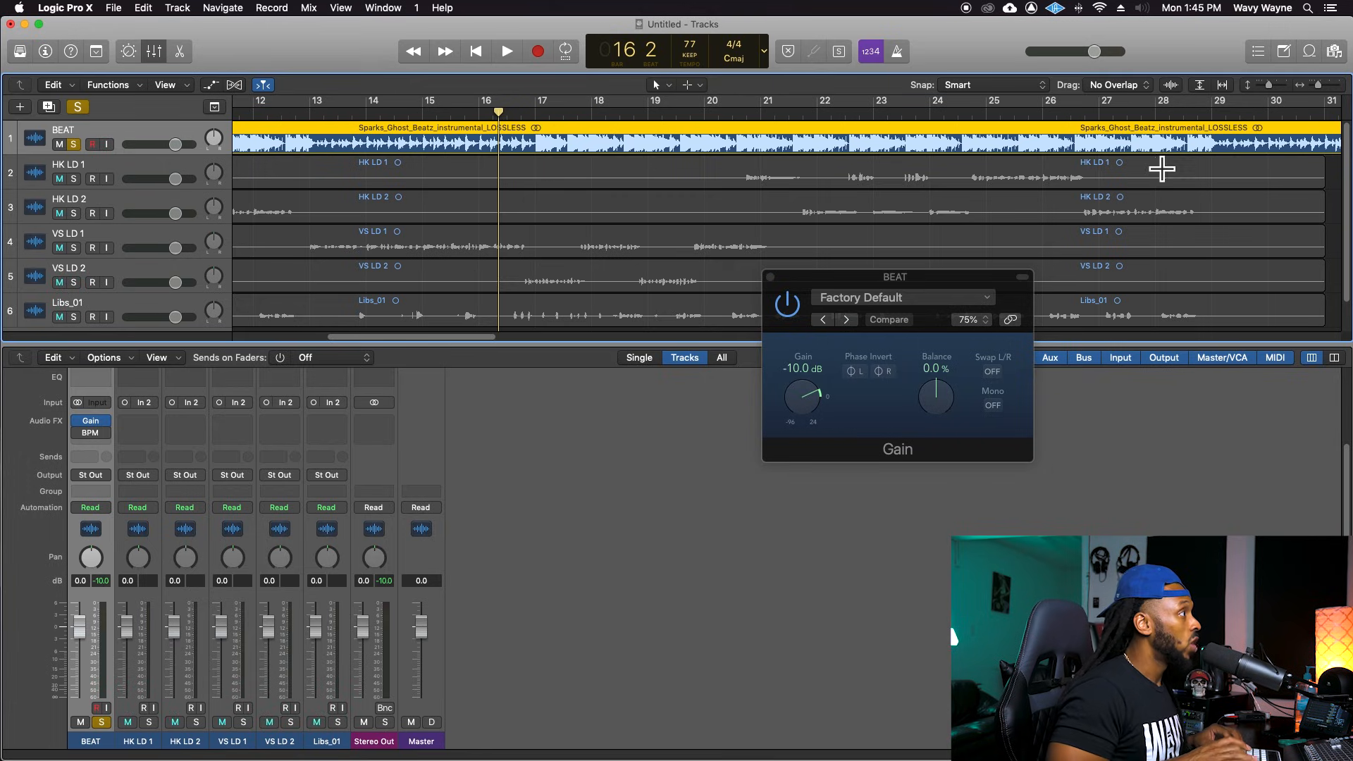
key("super+Left")
key("super+Left")
key("super+Left")
key("super+Left")
key("super+Left")
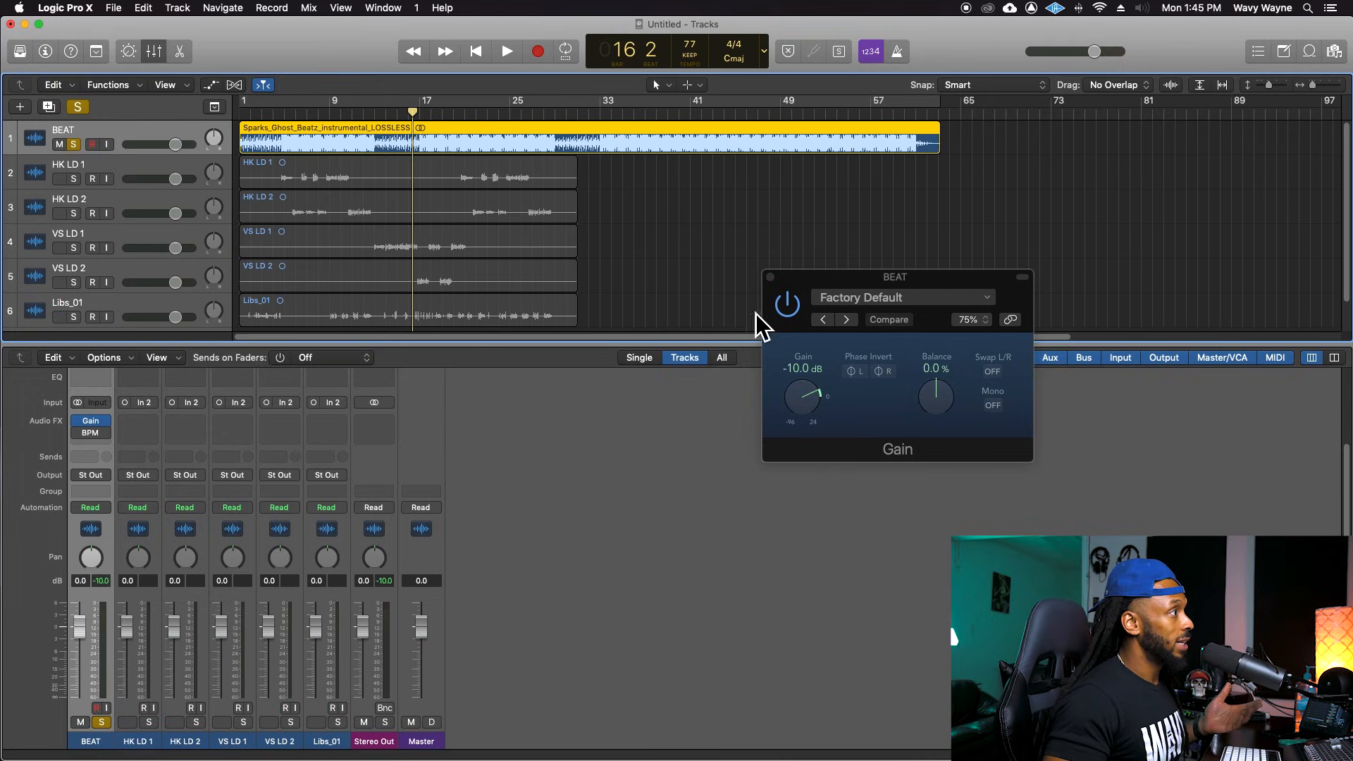
Close the Gain window, take the BEAT track out of solo, and place the playhead at bar 4.
left_click(771, 278)
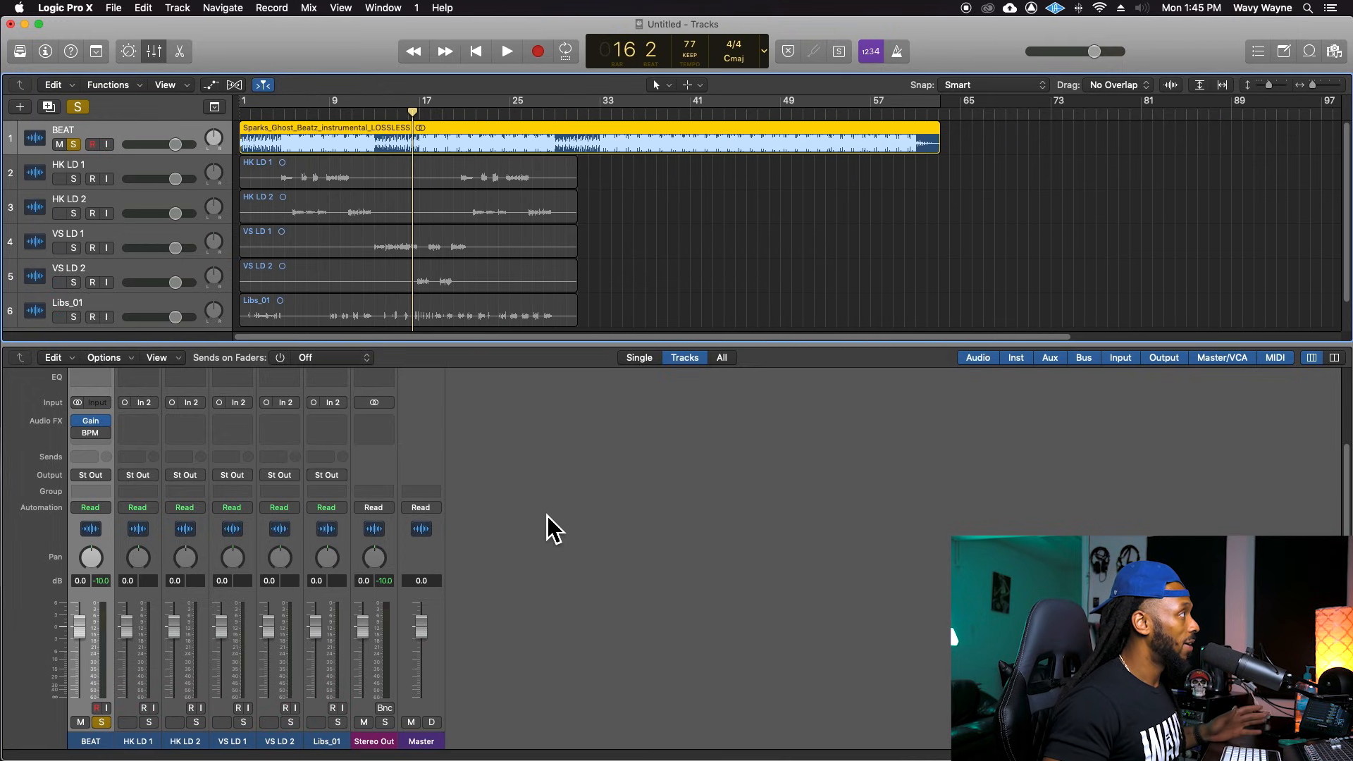
left_click(76, 145)
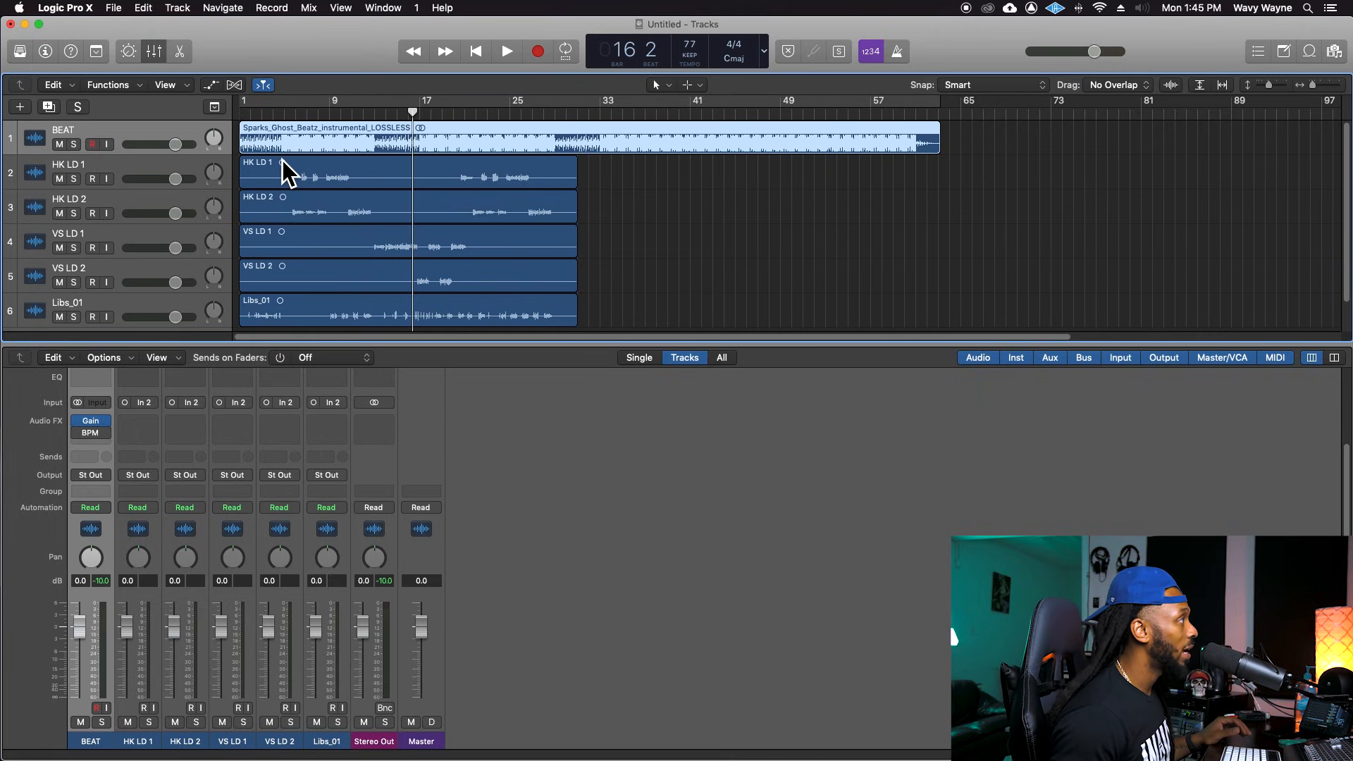
left_click(284, 113)
mouse_move(284, 113)
left_mouse_down()
mouse_move(324, 113)
mouse_move(273, 113)
left_mouse_up()
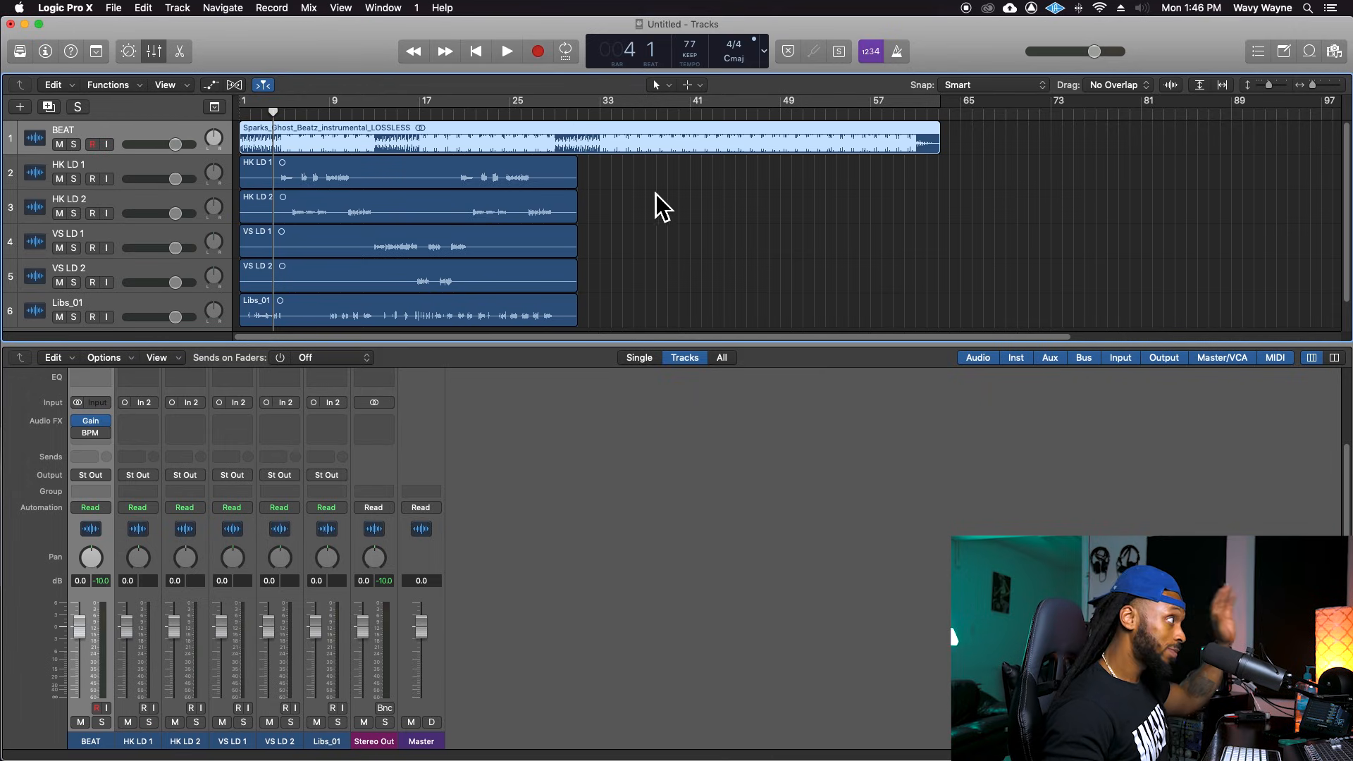
Insert the stereo Antares Auto-Key plug-in below BPM on the BEAT channel and move its window over the empty mixer area.
left_click(86, 446)
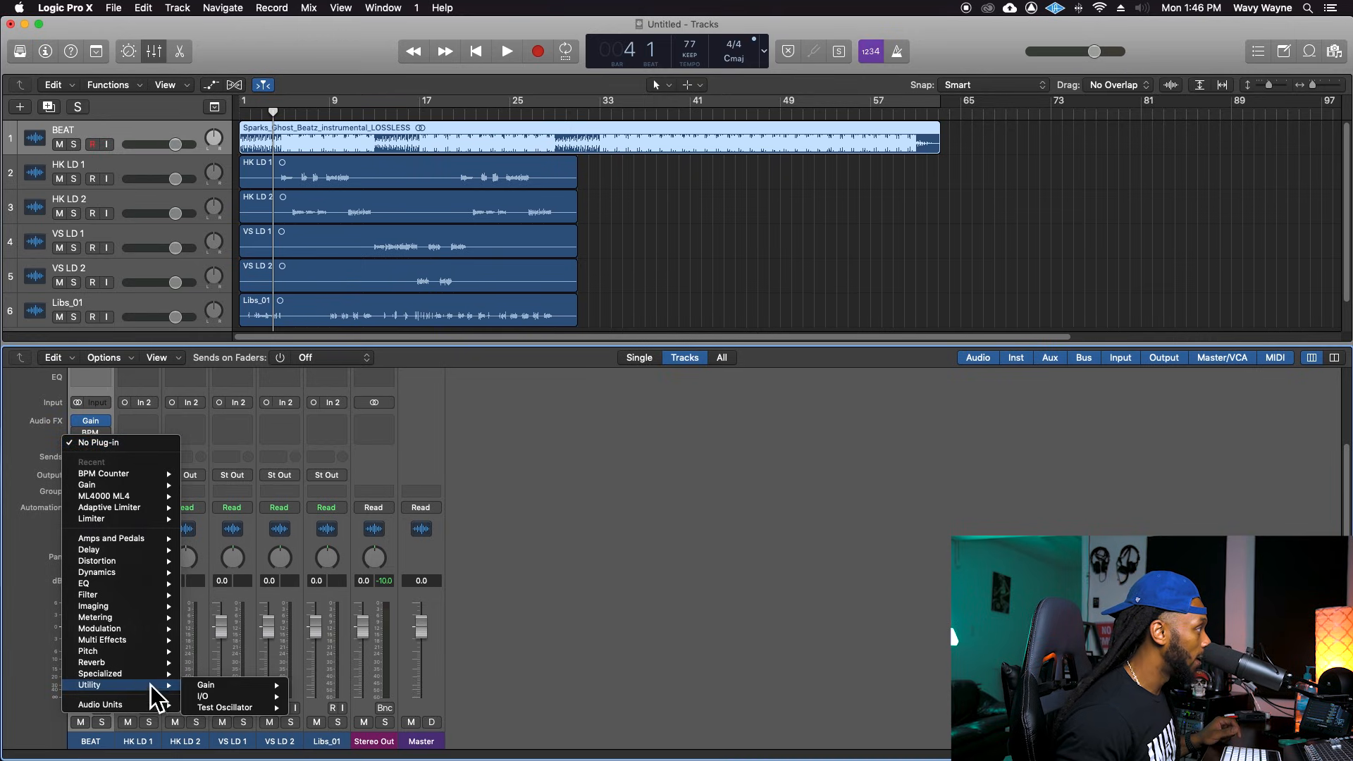
mouse_move(132, 704)
mouse_move(260, 637)
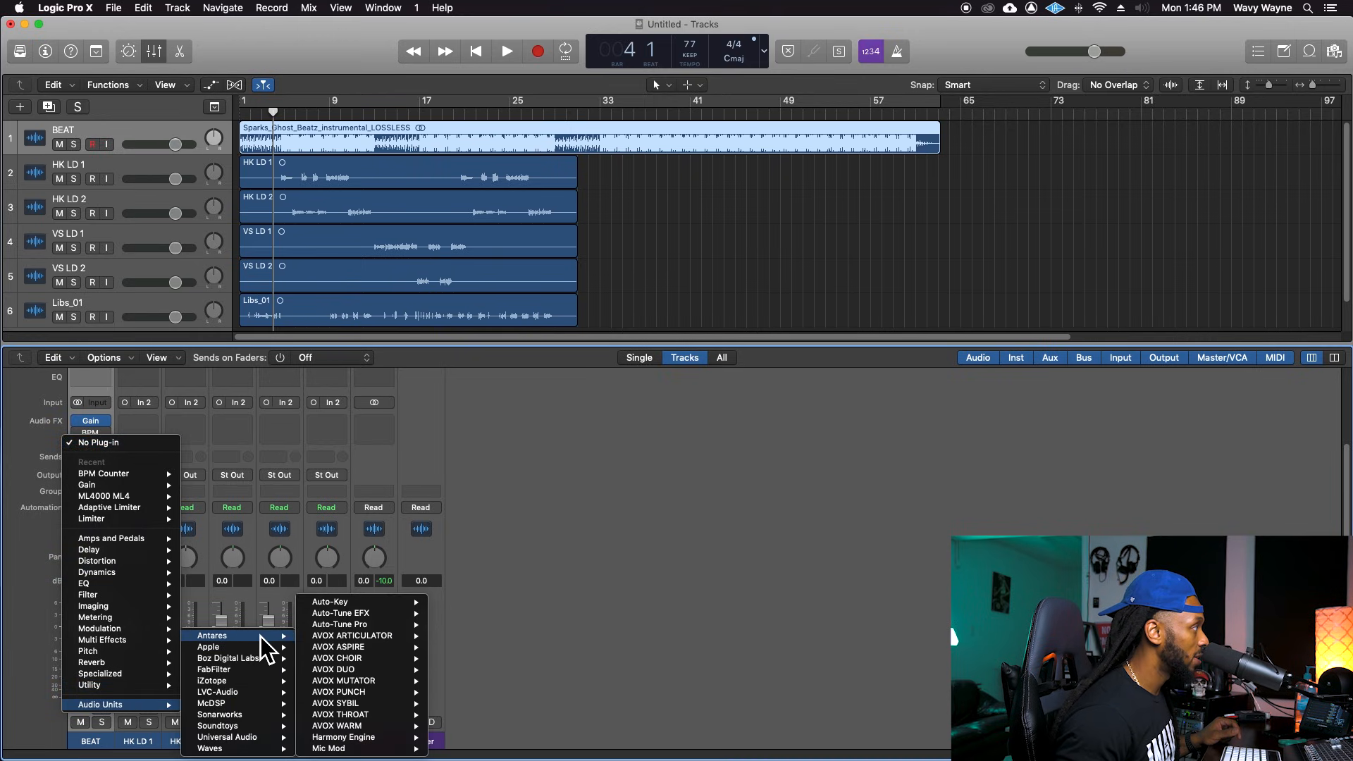
mouse_move(377, 604)
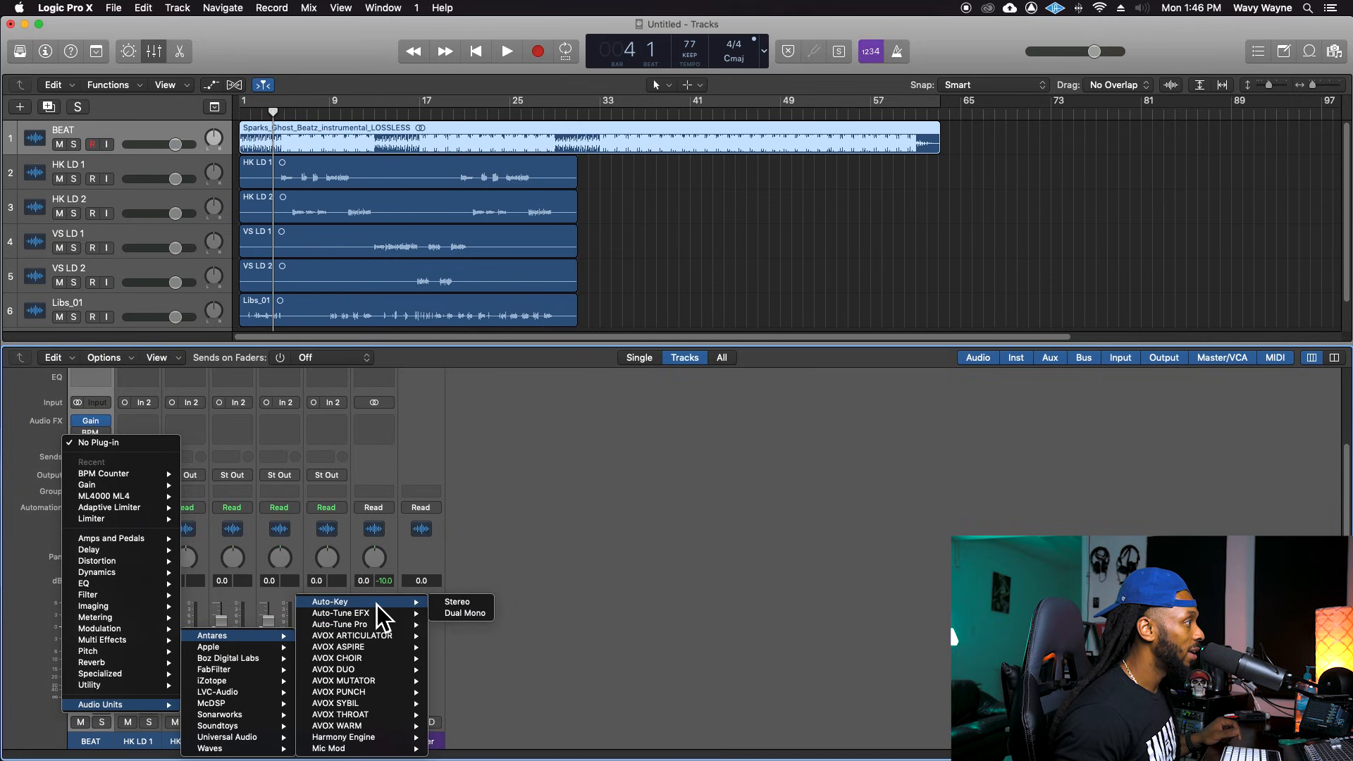
left_click(455, 604)
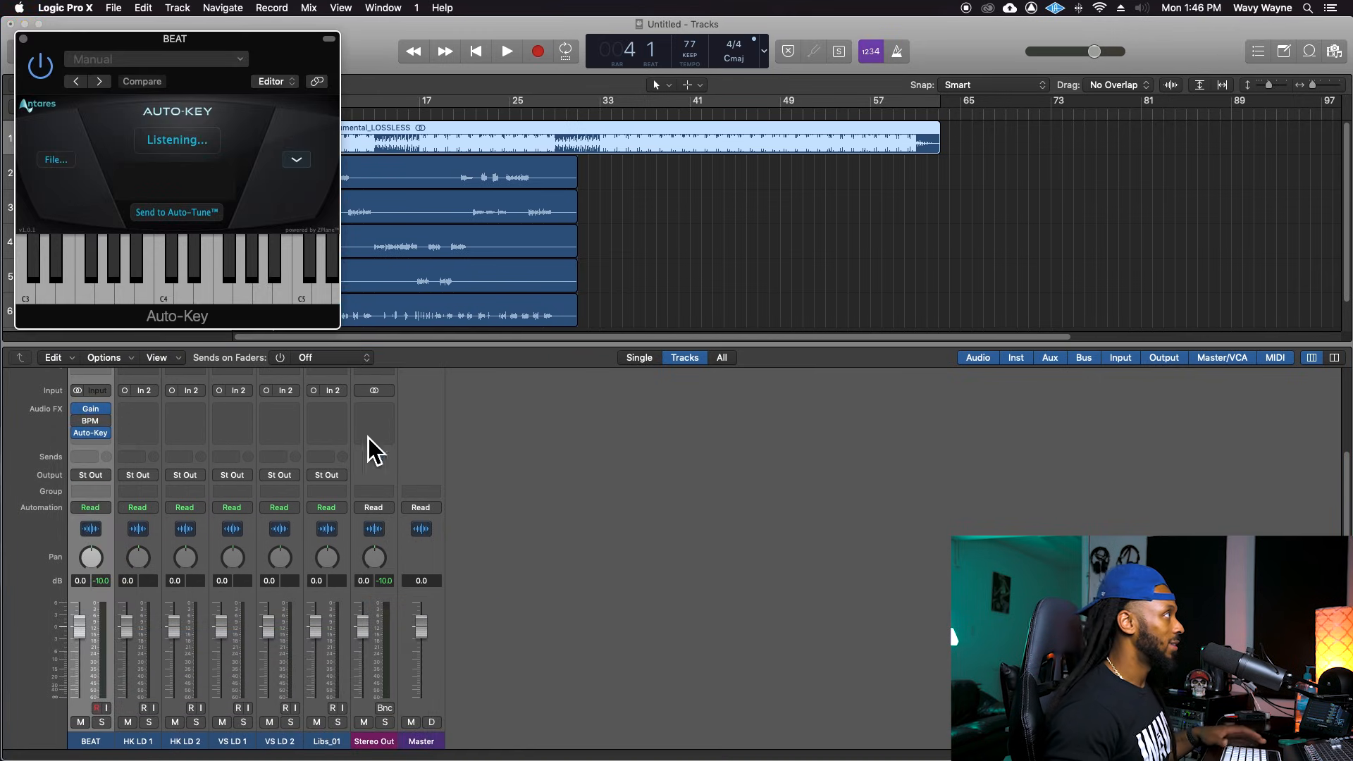
left_click_drag(265, 53, 883, 430)
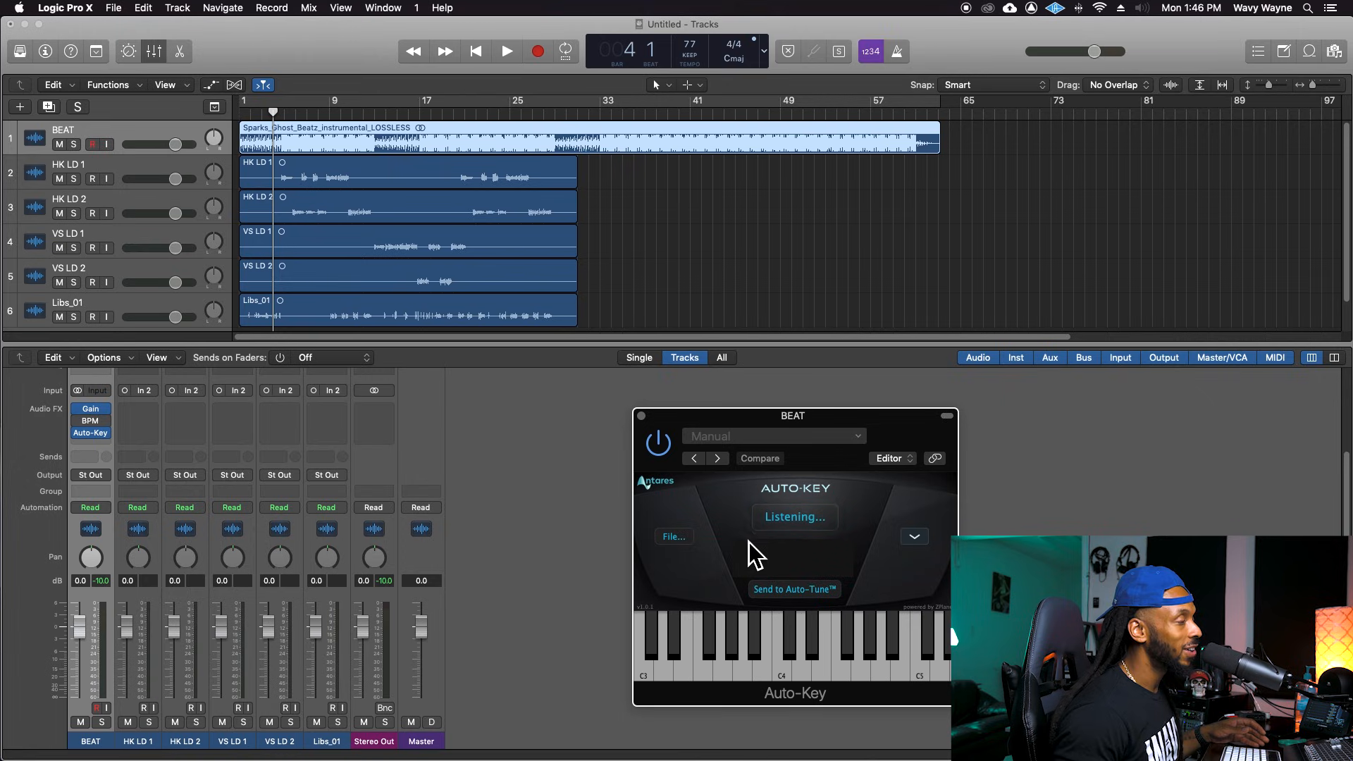
left_click(794, 518)
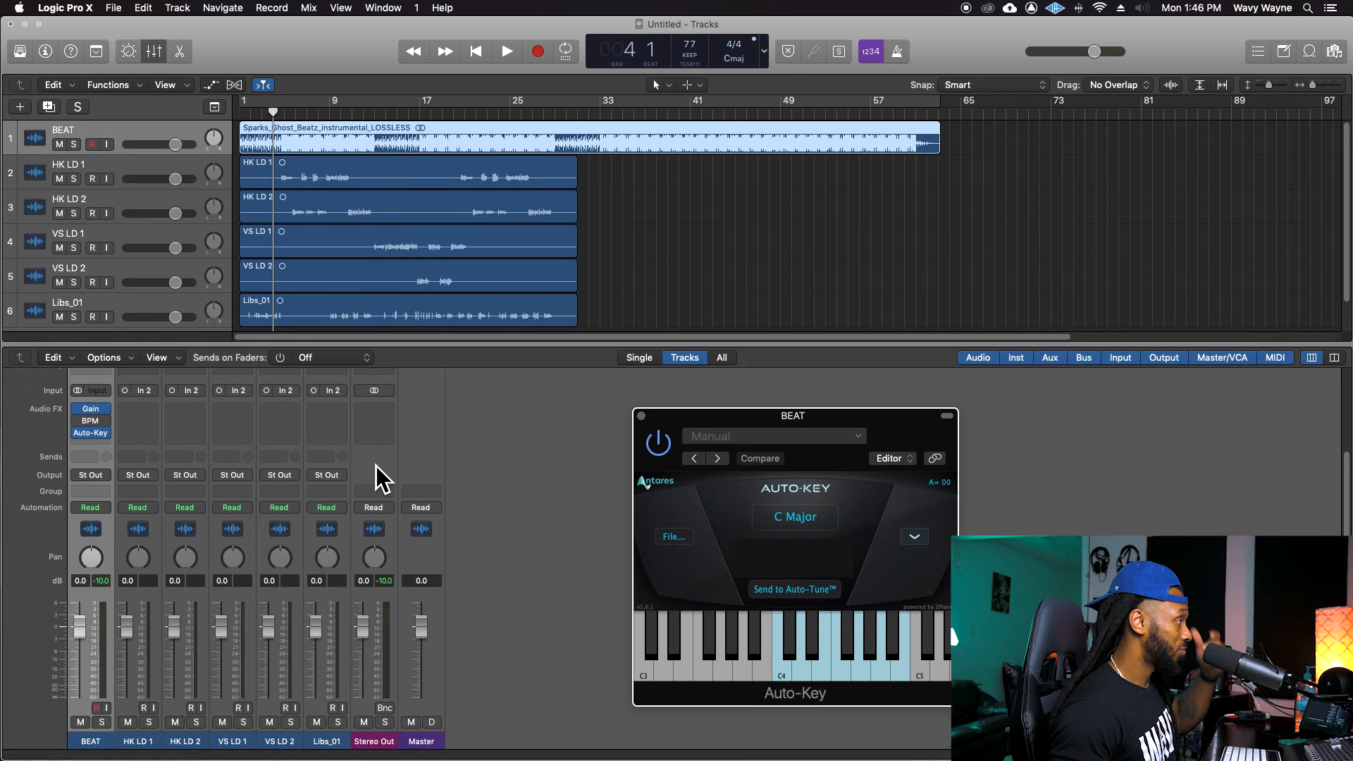
Insert the Antares Auto-Tune Pro plug-in in the empty audio effect slot of the HK LD 1 channel.
scroll(169, 430, "up", 1)
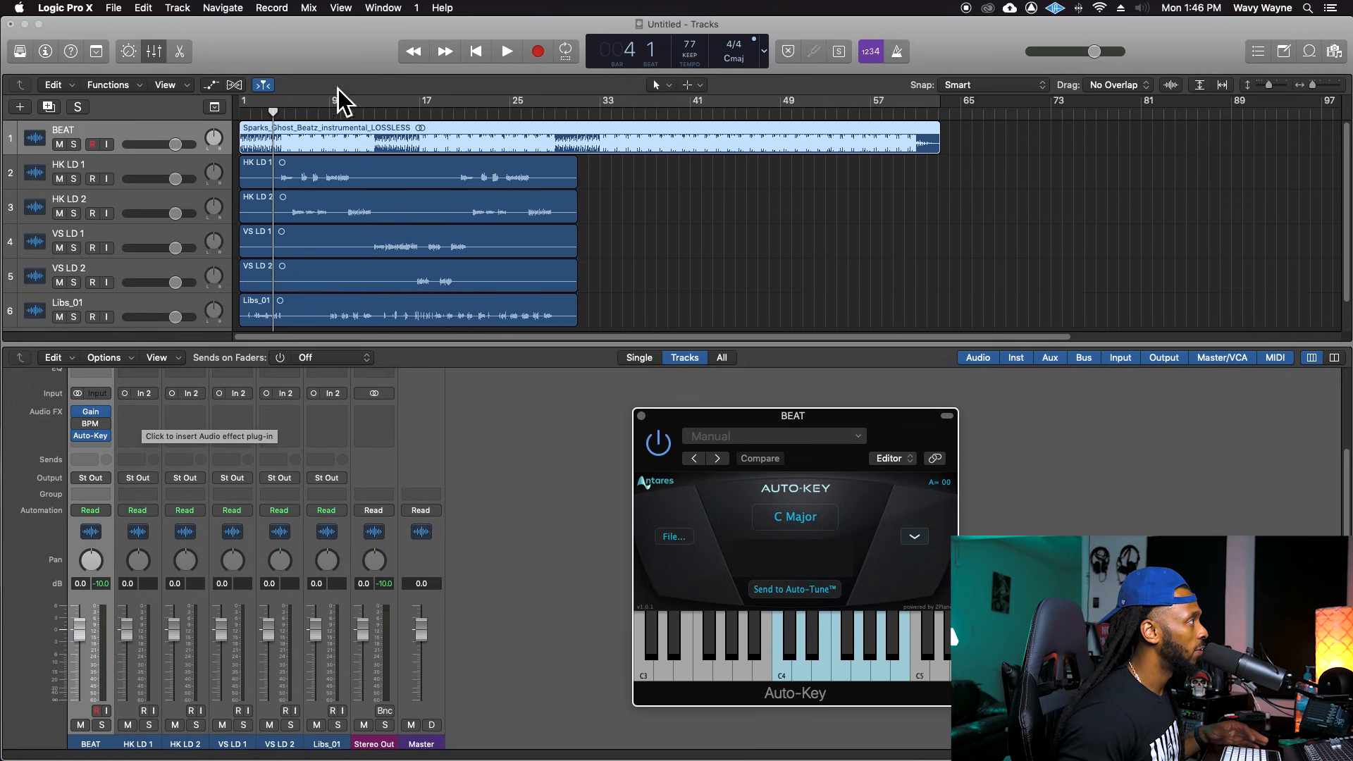
left_click(142, 412)
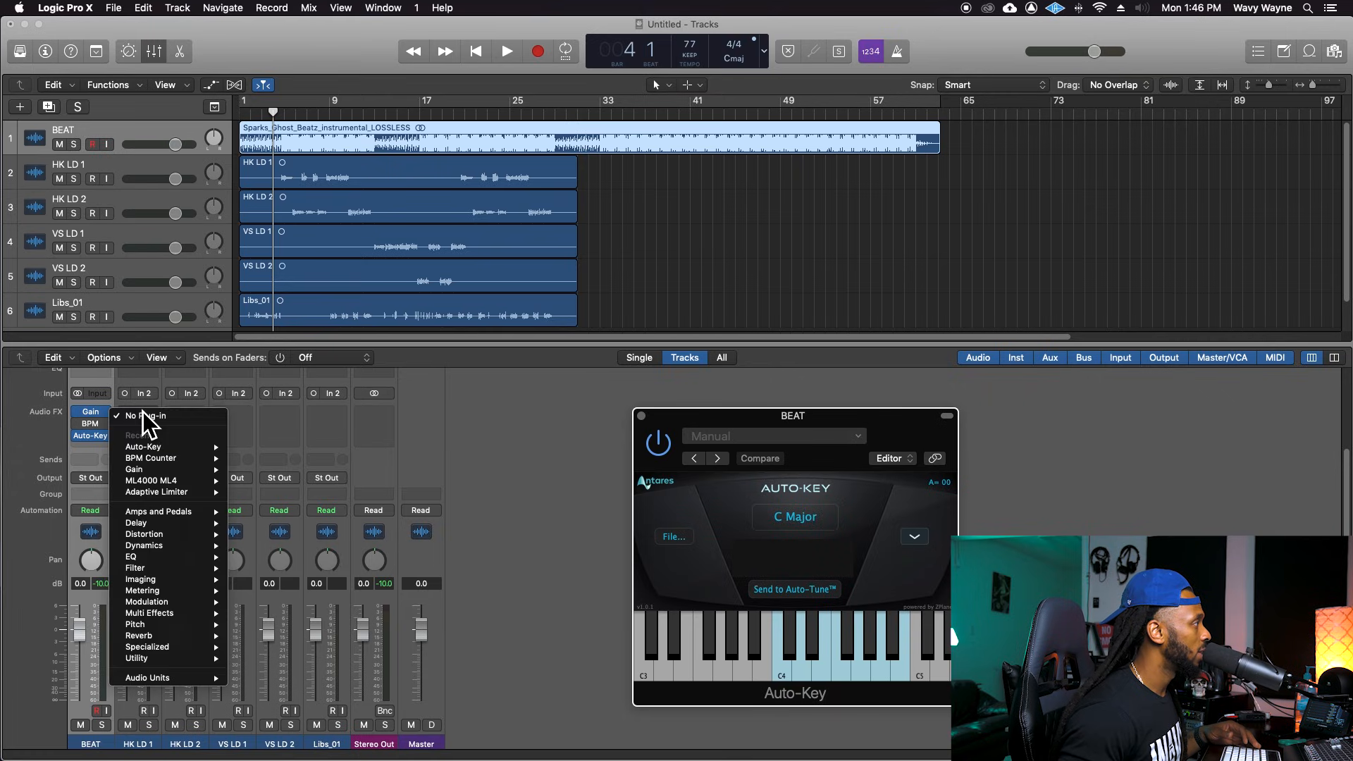
mouse_move(157, 680)
mouse_move(287, 649)
mouse_move(414, 626)
left_click(501, 626)
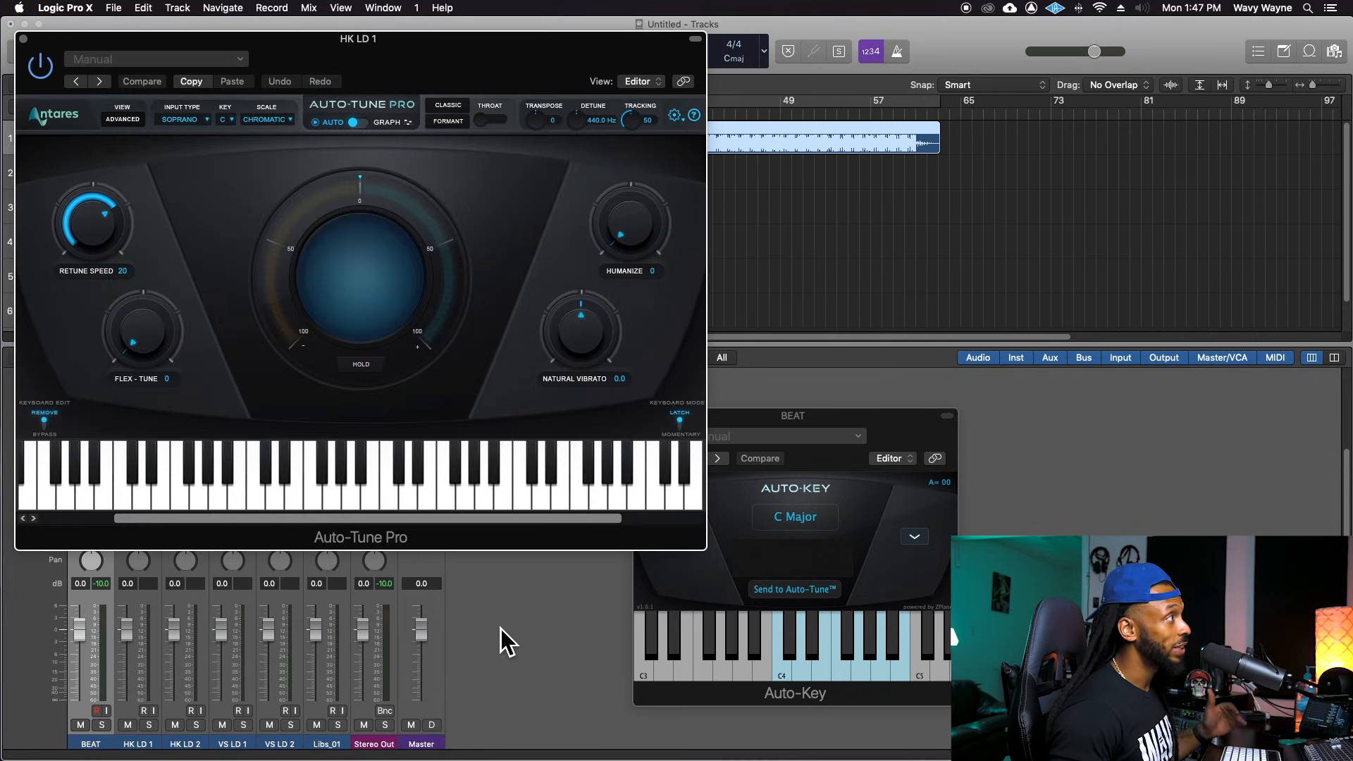
Set Auto-Tune Pro's input type to Alto/Tenor and arrange the Auto-Tune Pro and Auto-Key windows side by side.
left_click(200, 124)
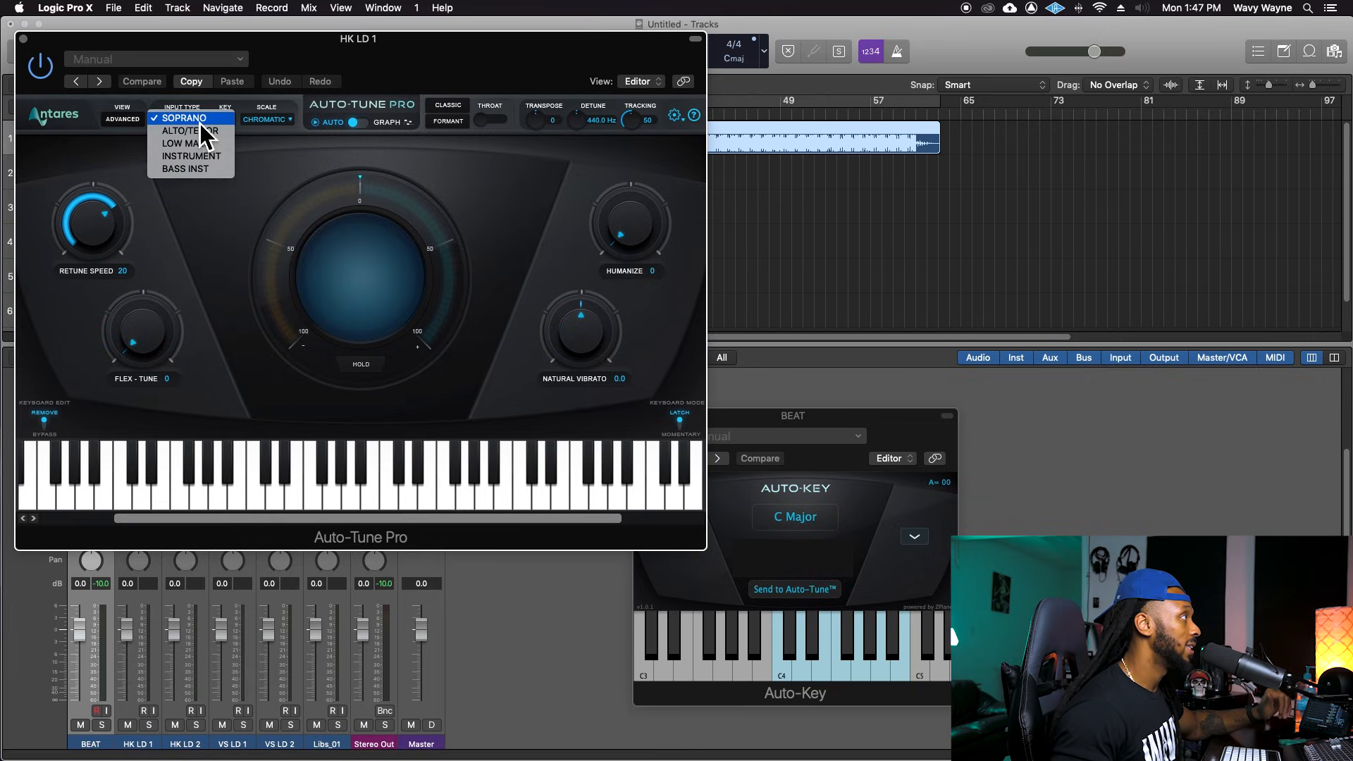
left_click(235, 137)
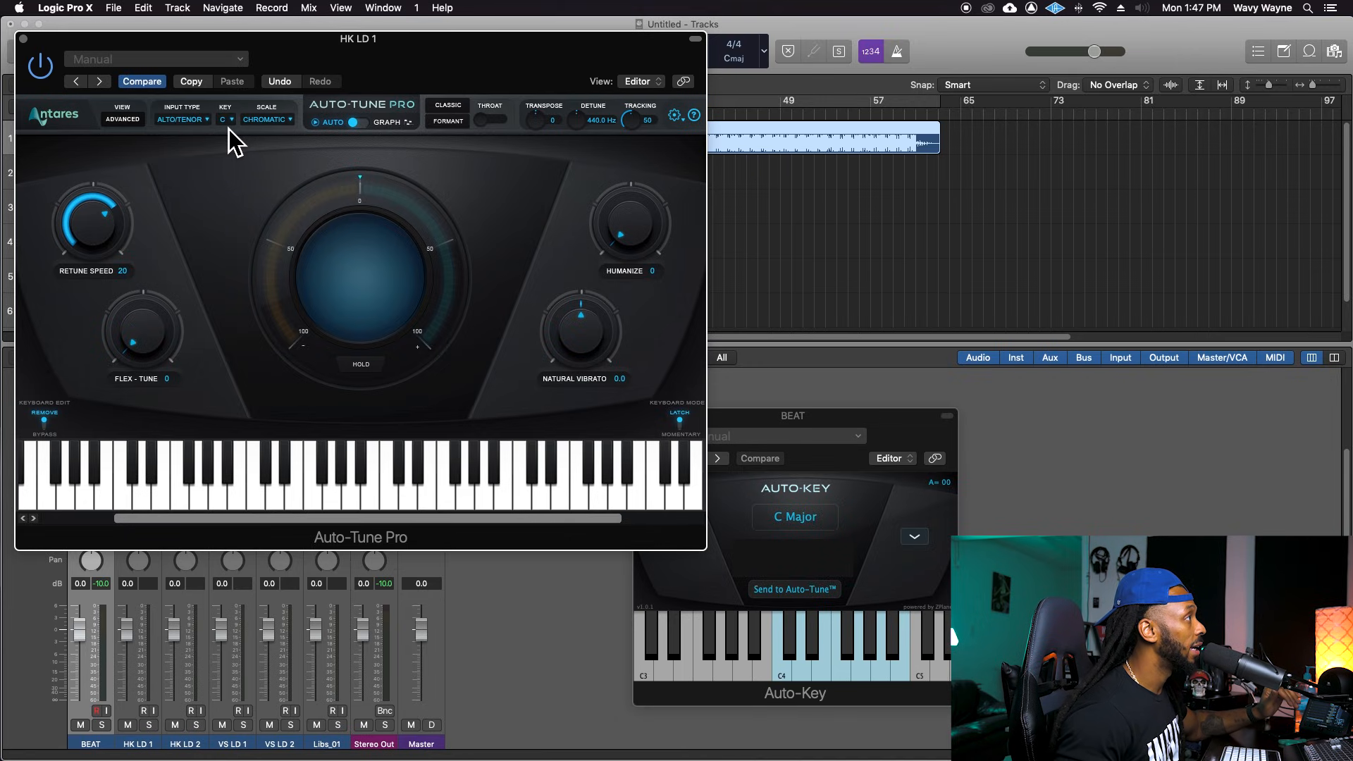
left_click_drag(865, 420, 929, 422)
left_click_drag(554, 39, 535, 226)
left_click_drag(857, 420, 915, 382)
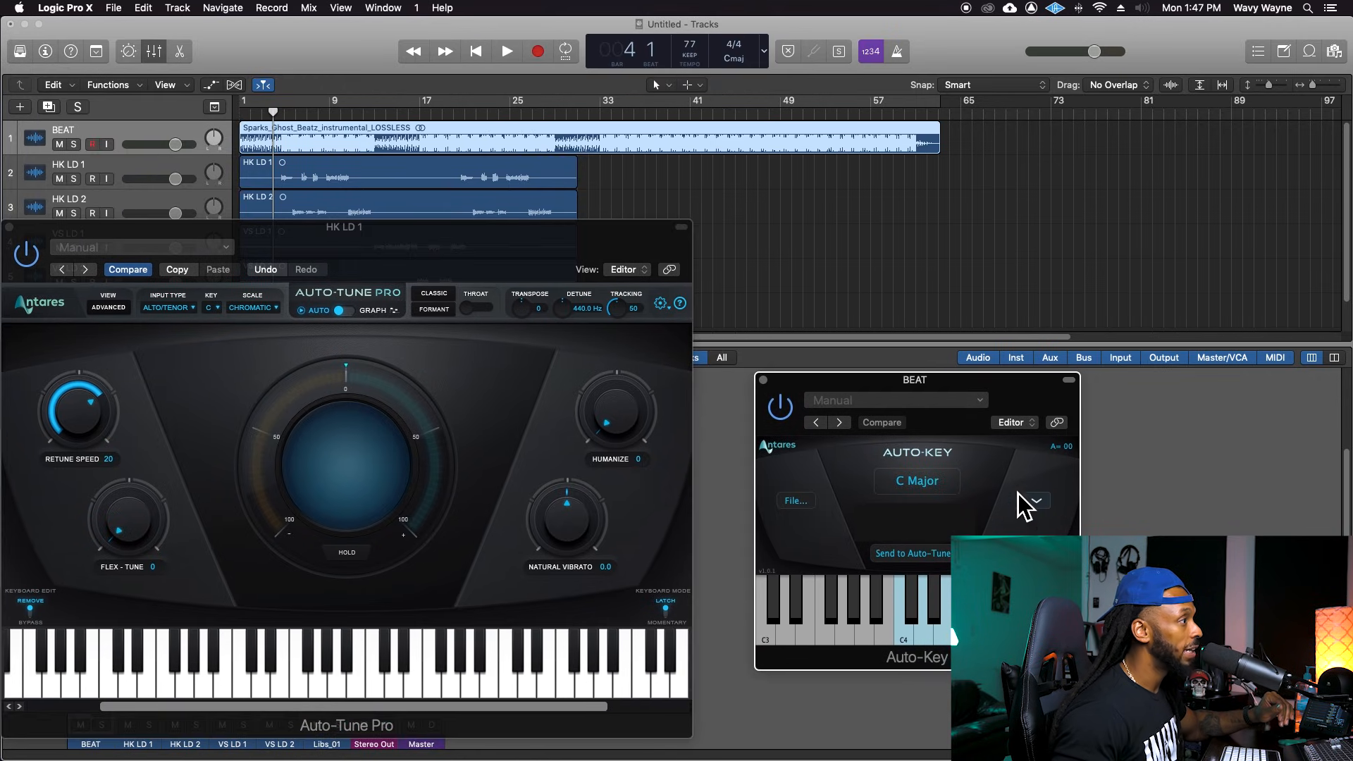
During playback, send Auto-Key's detected key to Auto-Tune Pro and set its Retune Speed to 0, stopping when finished.
key("space")
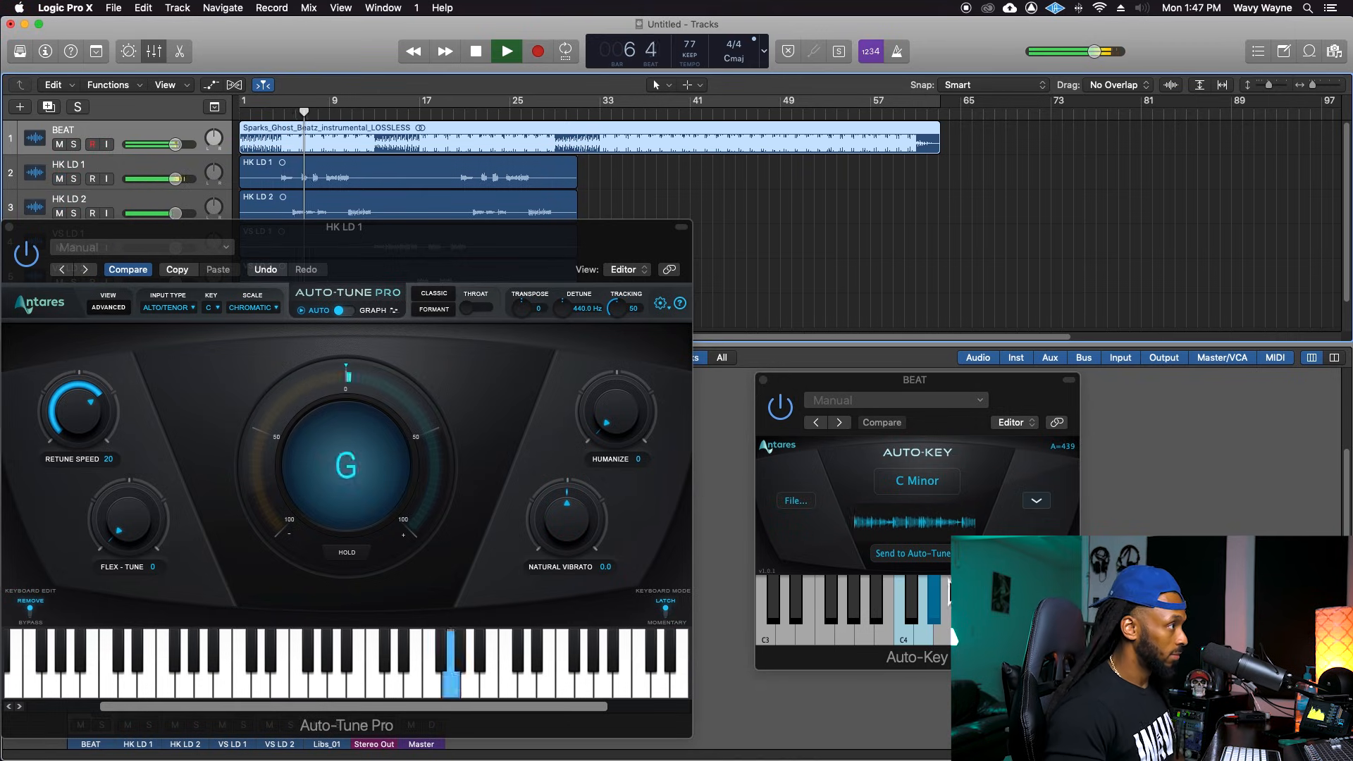
left_click(922, 568)
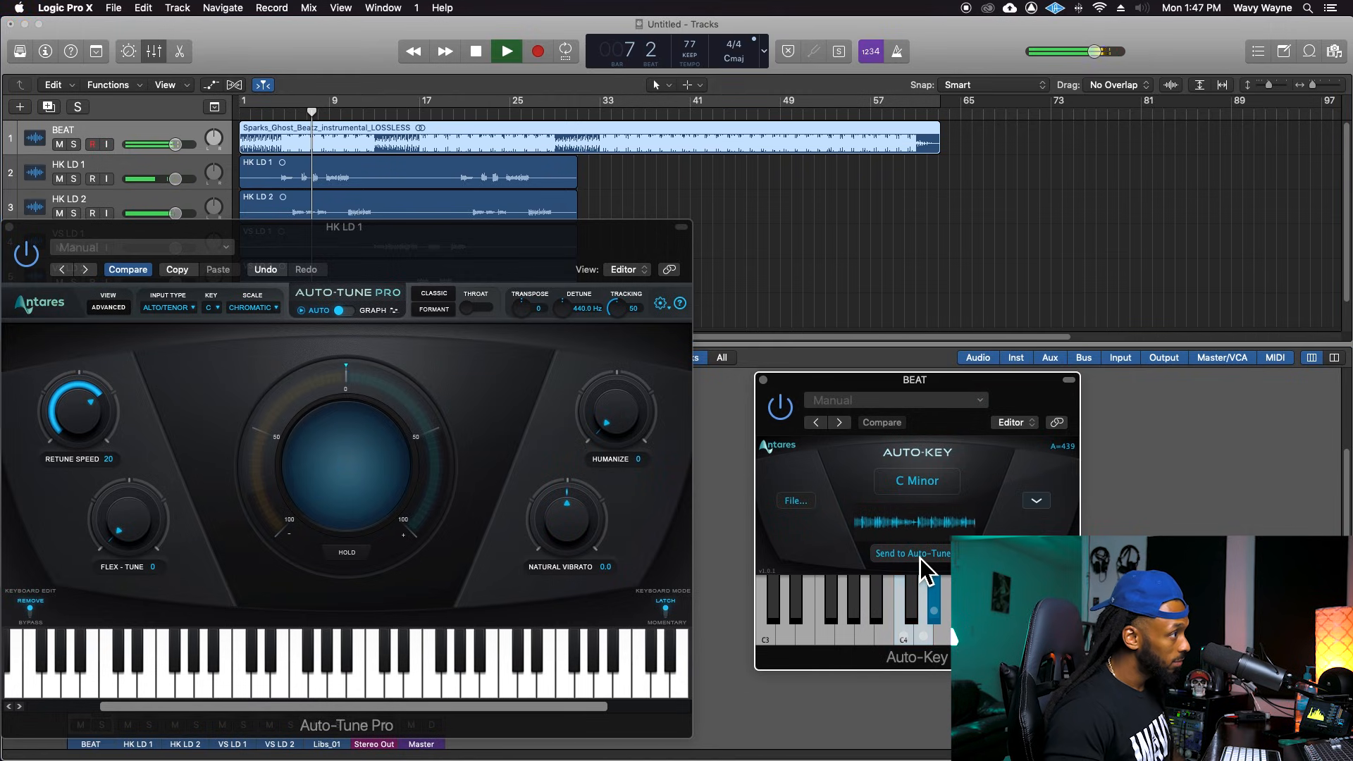
left_click(922, 568)
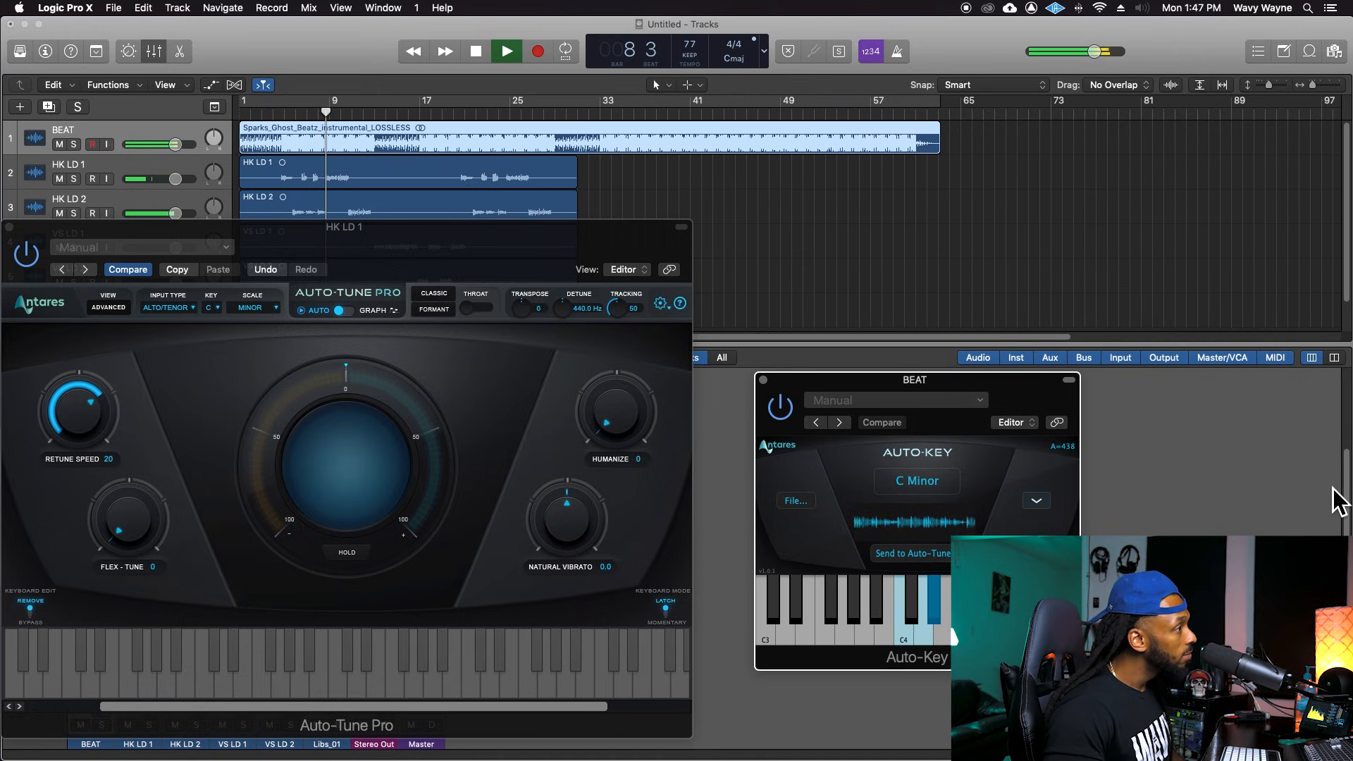
left_click_drag(79, 412, 123, 332)
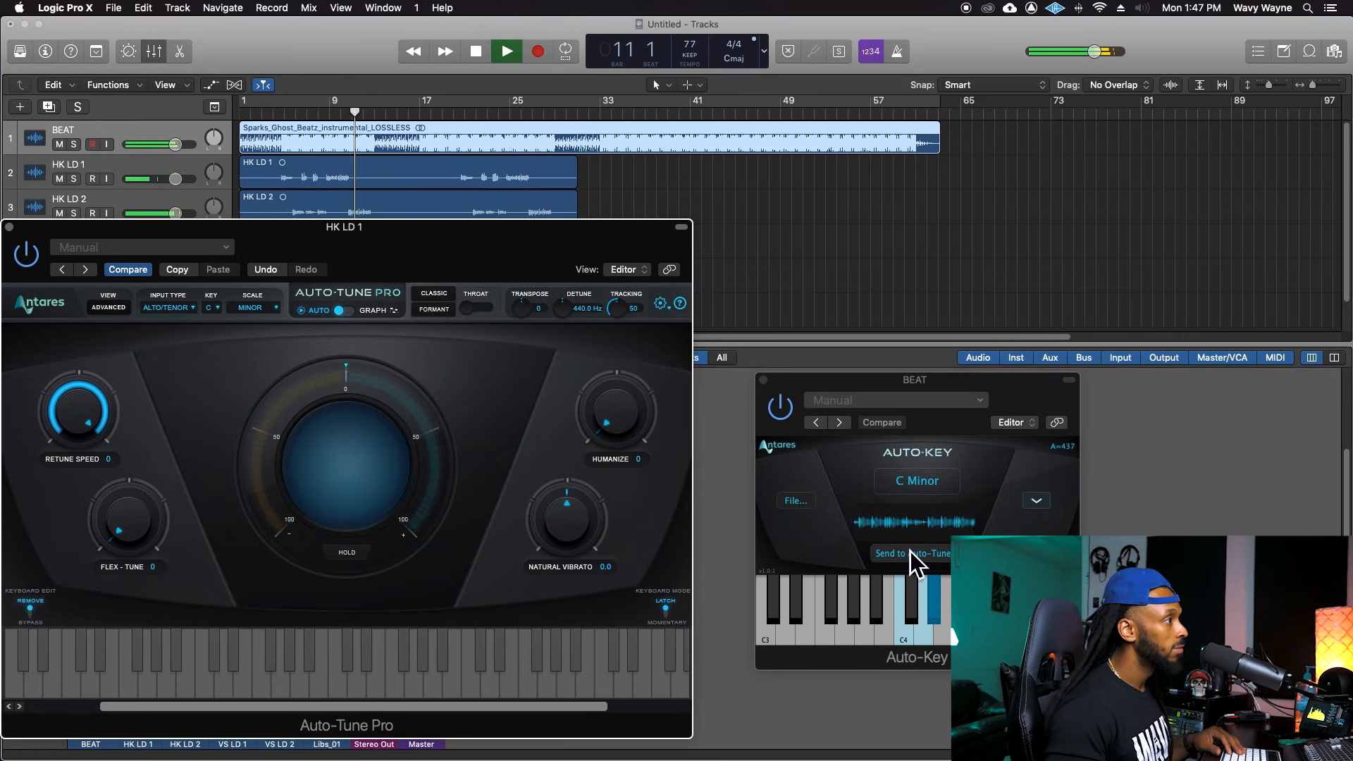
key("space")
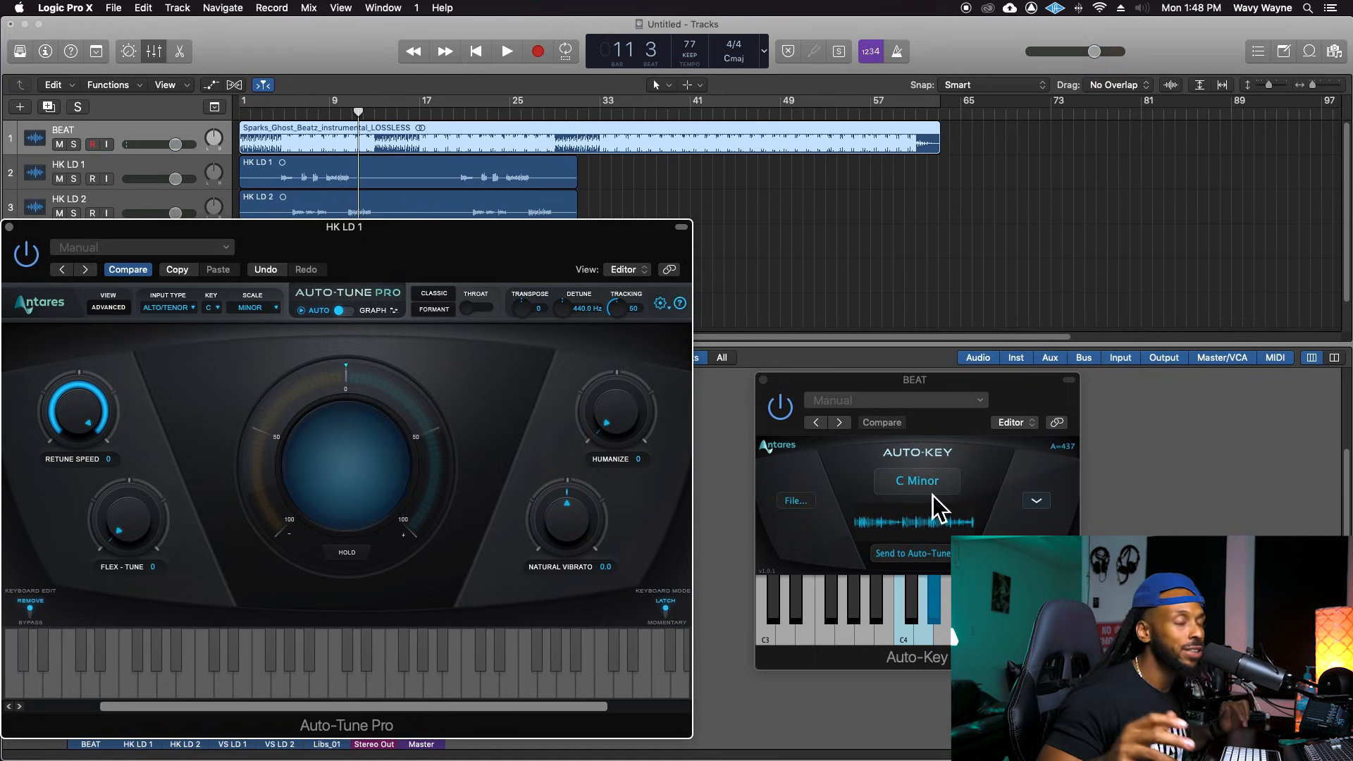
Send Auto-Key's detected key to Auto-Tune once more and shift the Auto-Tune Pro window away from the screen edge.
left_click(916, 555)
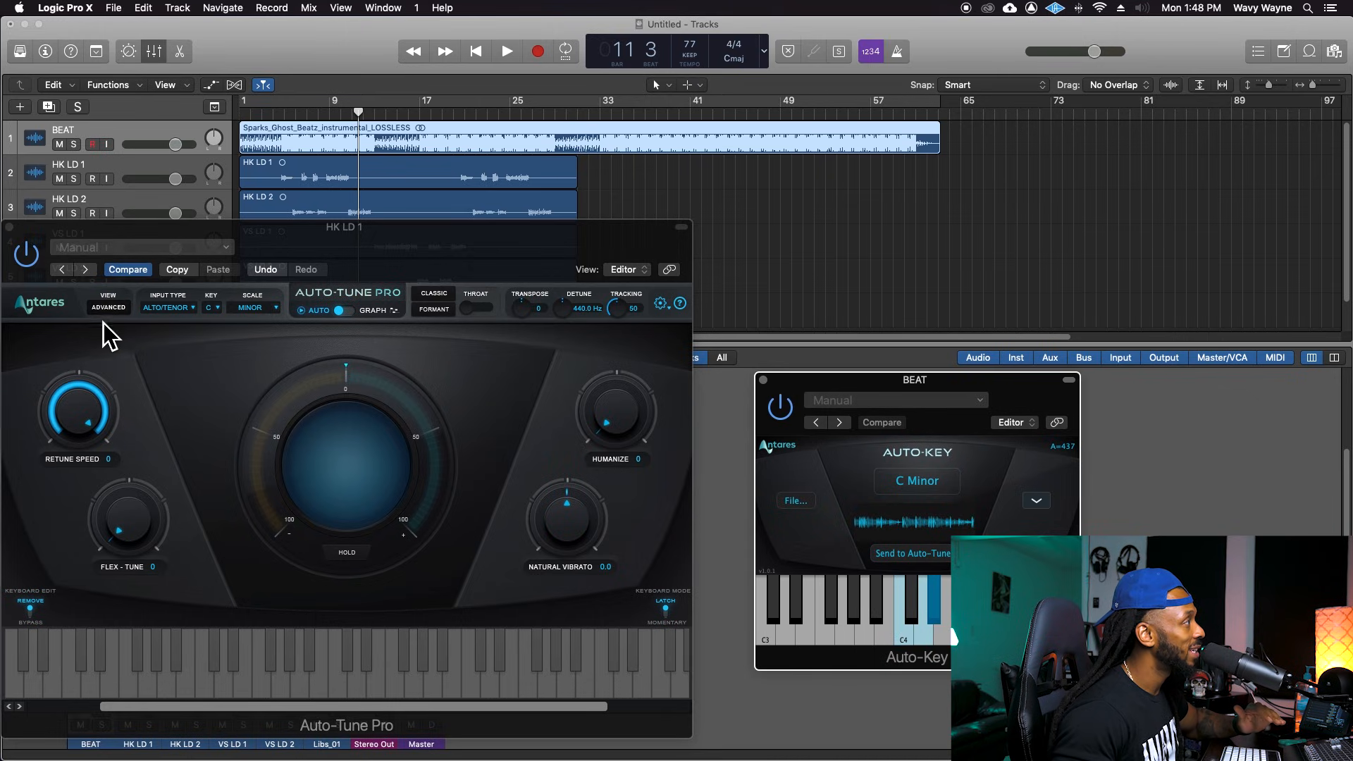
left_click(333, 234)
left_click_drag(334, 233, 363, 230)
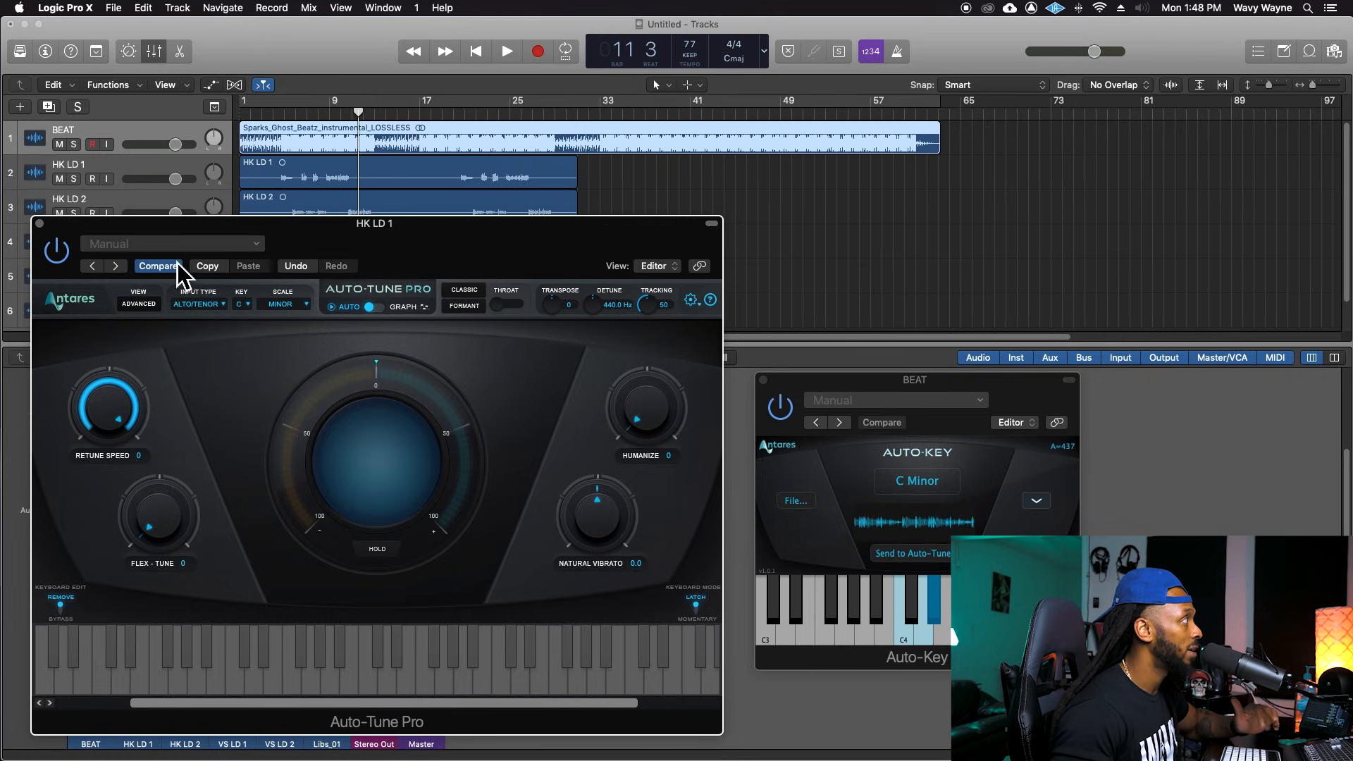
Close the Auto-Tune Pro and Auto-Key windows and copy Auto-Tune Pro from HK LD 1 to HK LD 2, VS LD 1, VS LD 2 and Libs_01.
left_click(40, 224)
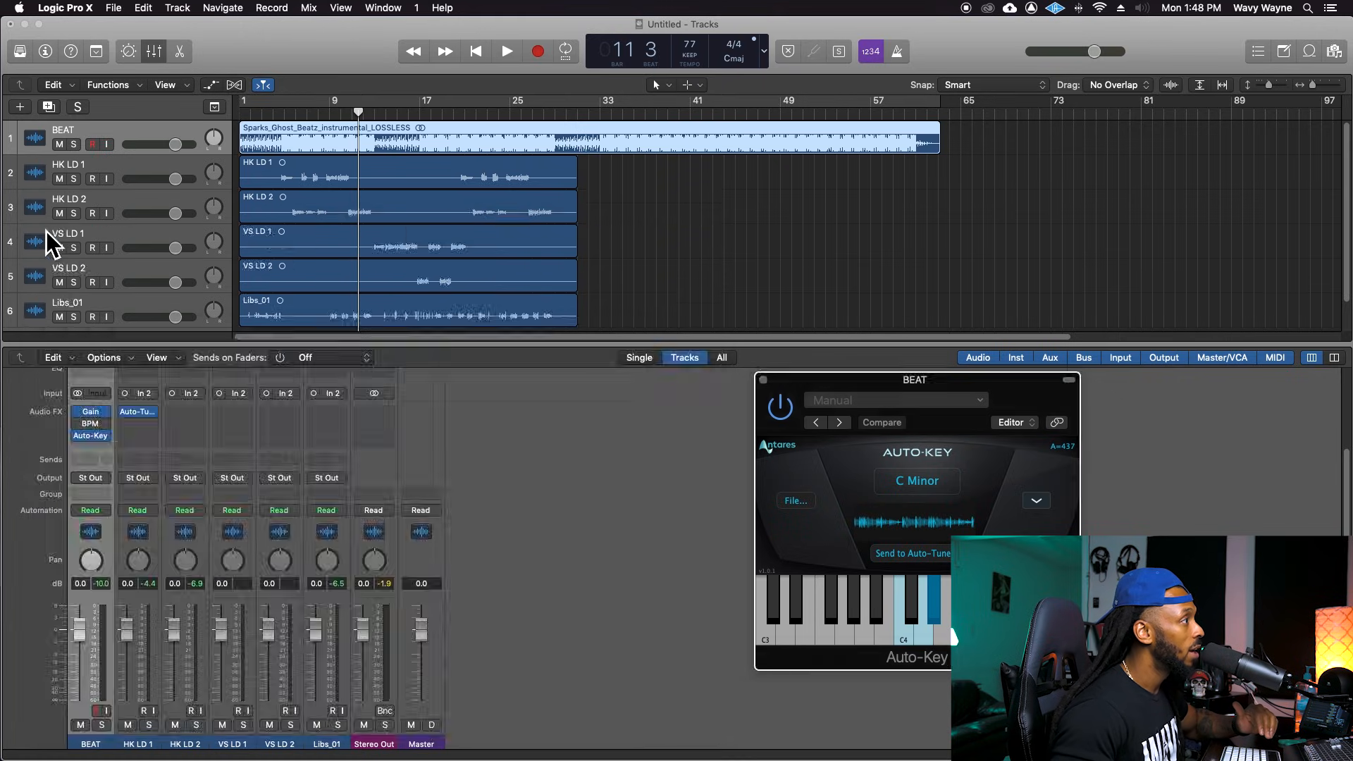
left_click(764, 381)
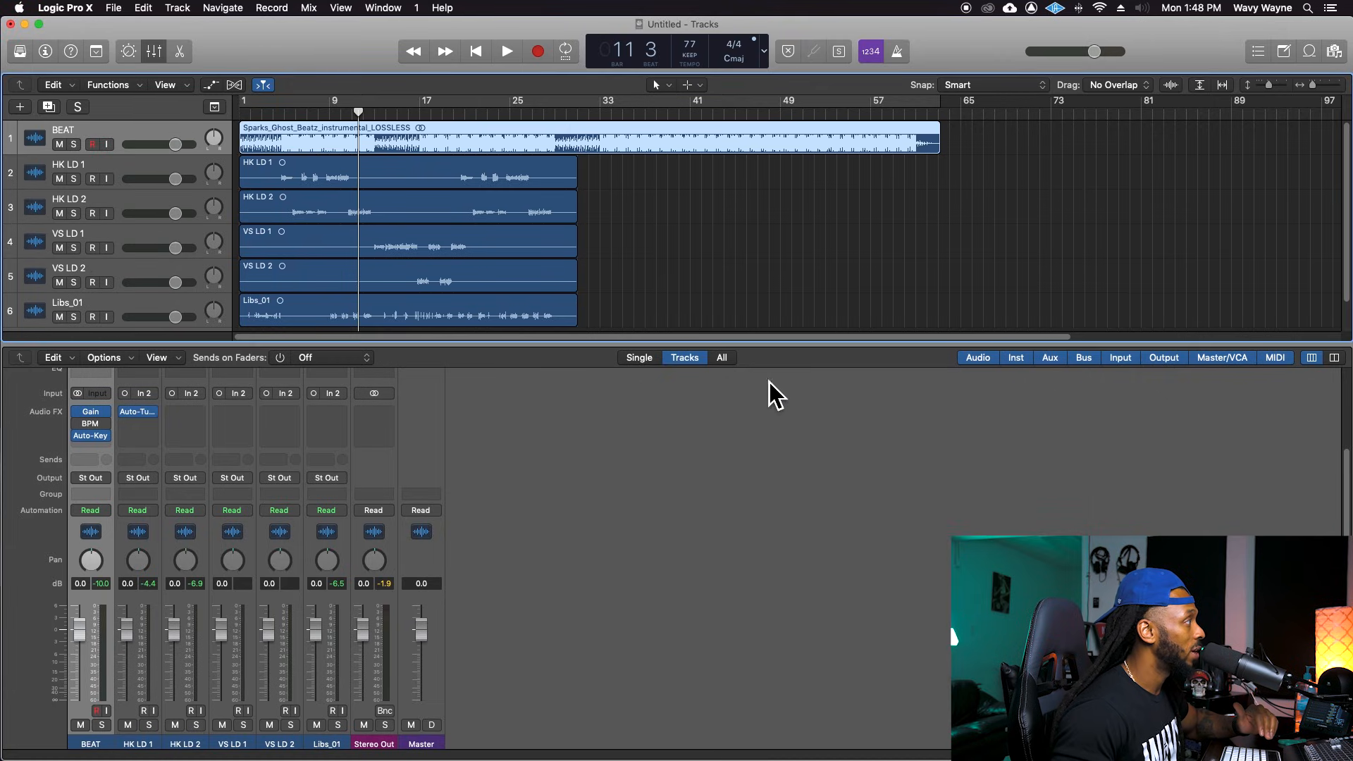
left_click(130, 414)
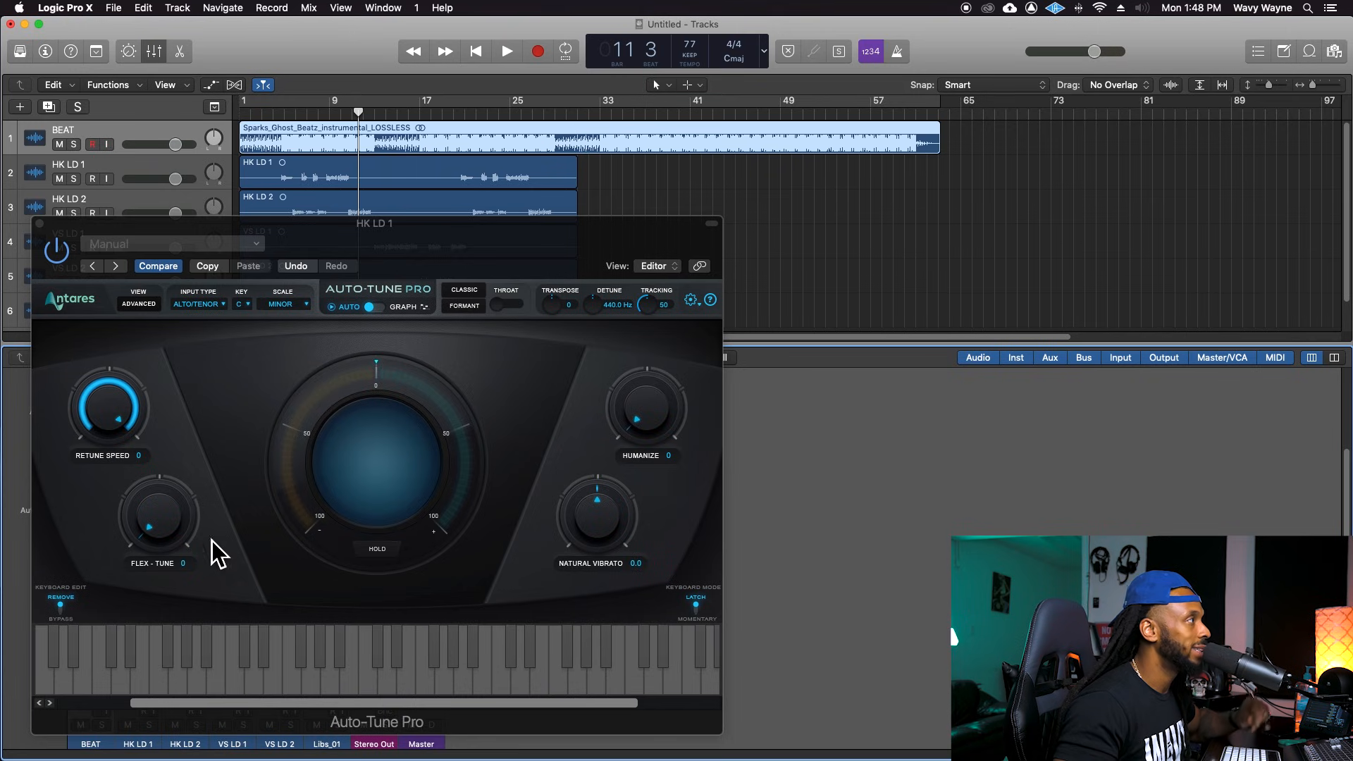
left_click_drag(381, 236, 836, 183)
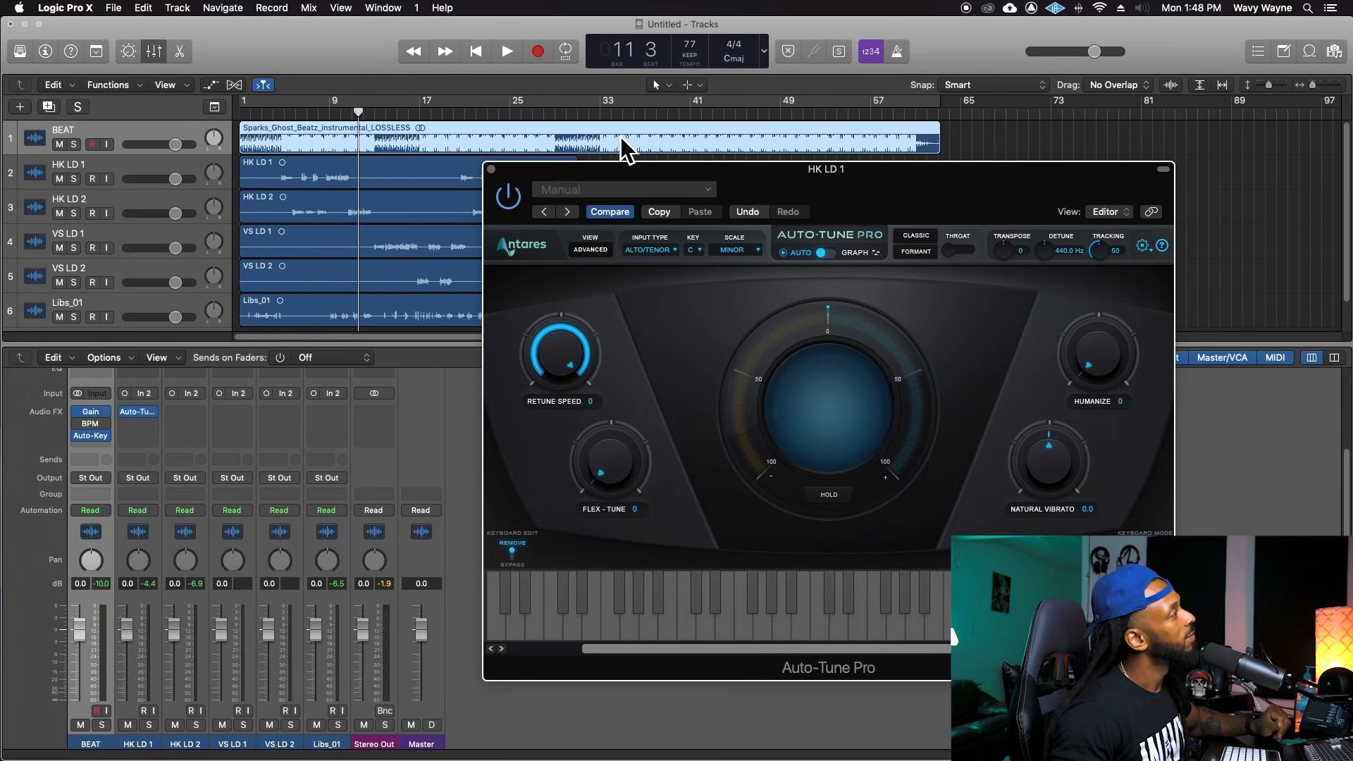
left_click(493, 170)
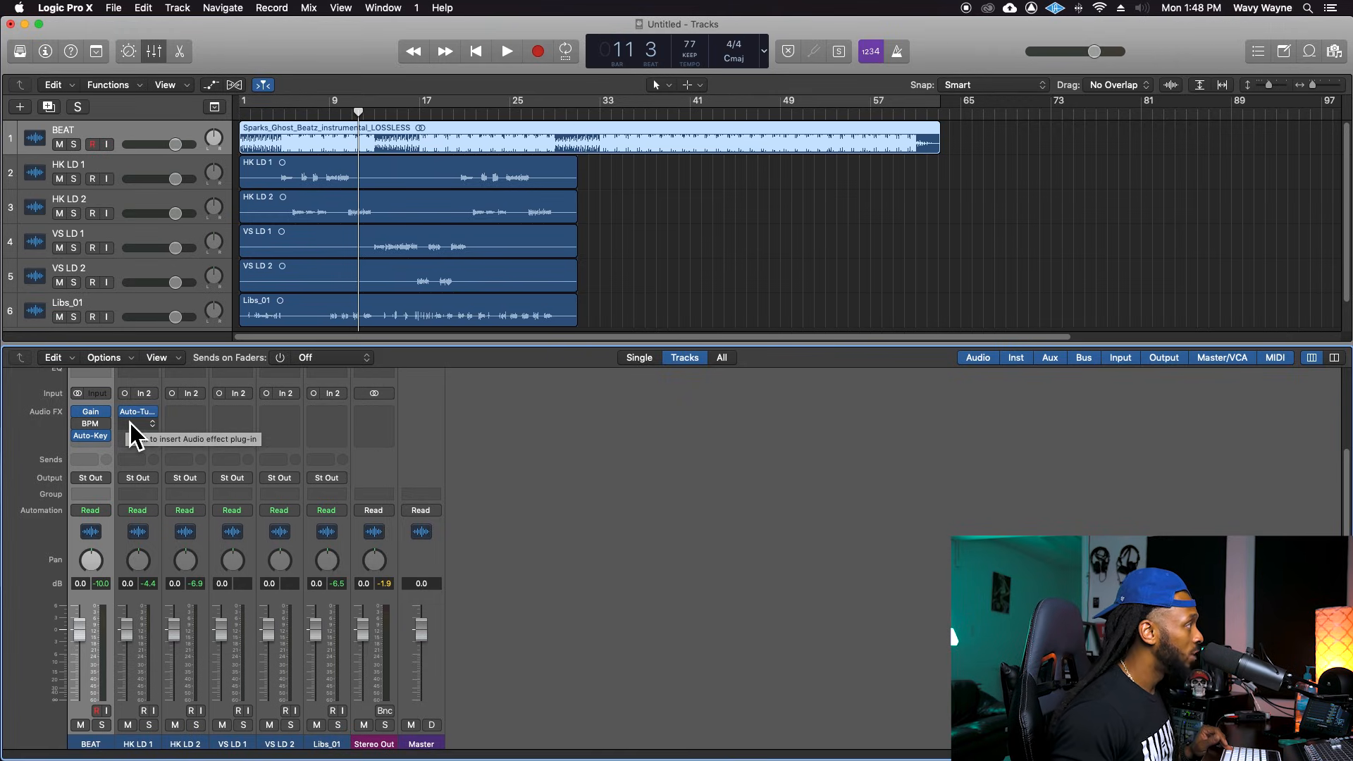
left_click_drag(143, 414, 319, 414)
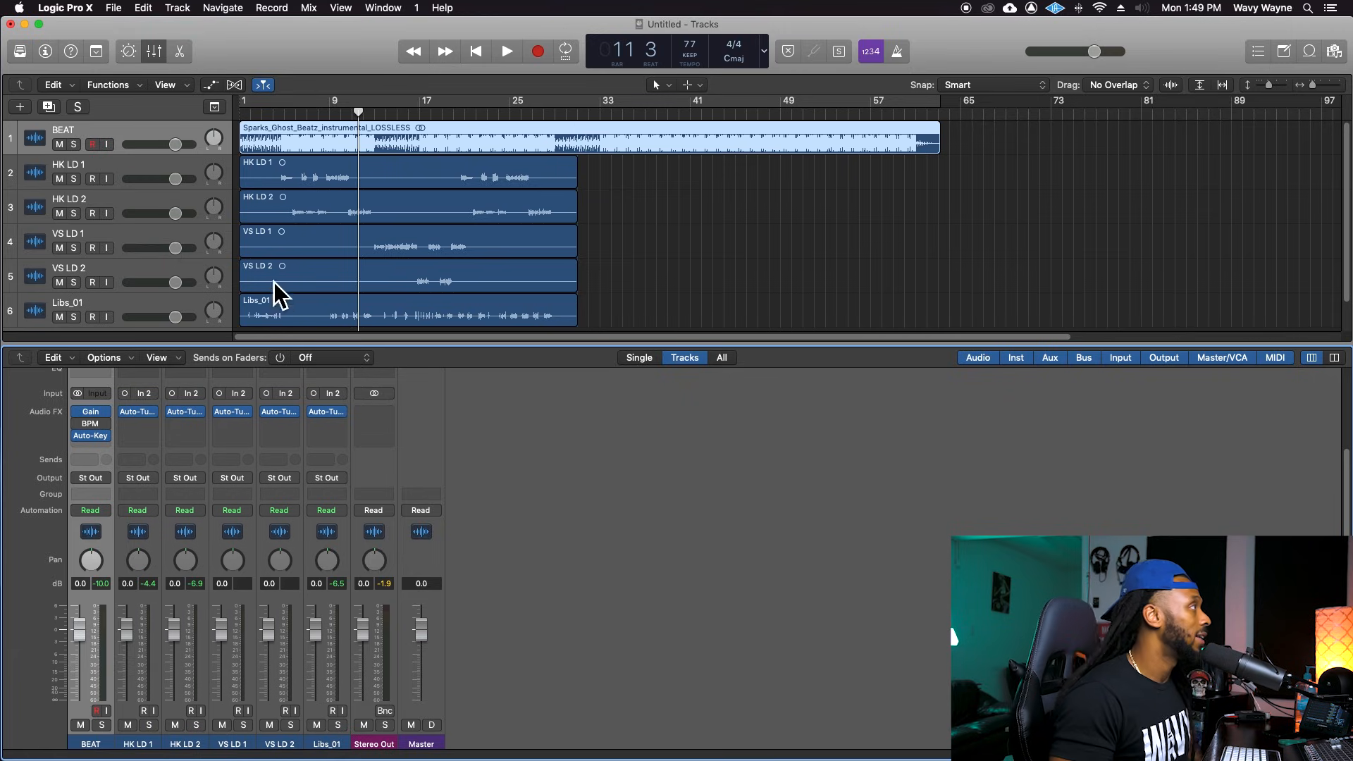
Move the playhead to about bar 4, solo the HK LD 1 track and briefly play it back.
left_click_drag(297, 113, 279, 112)
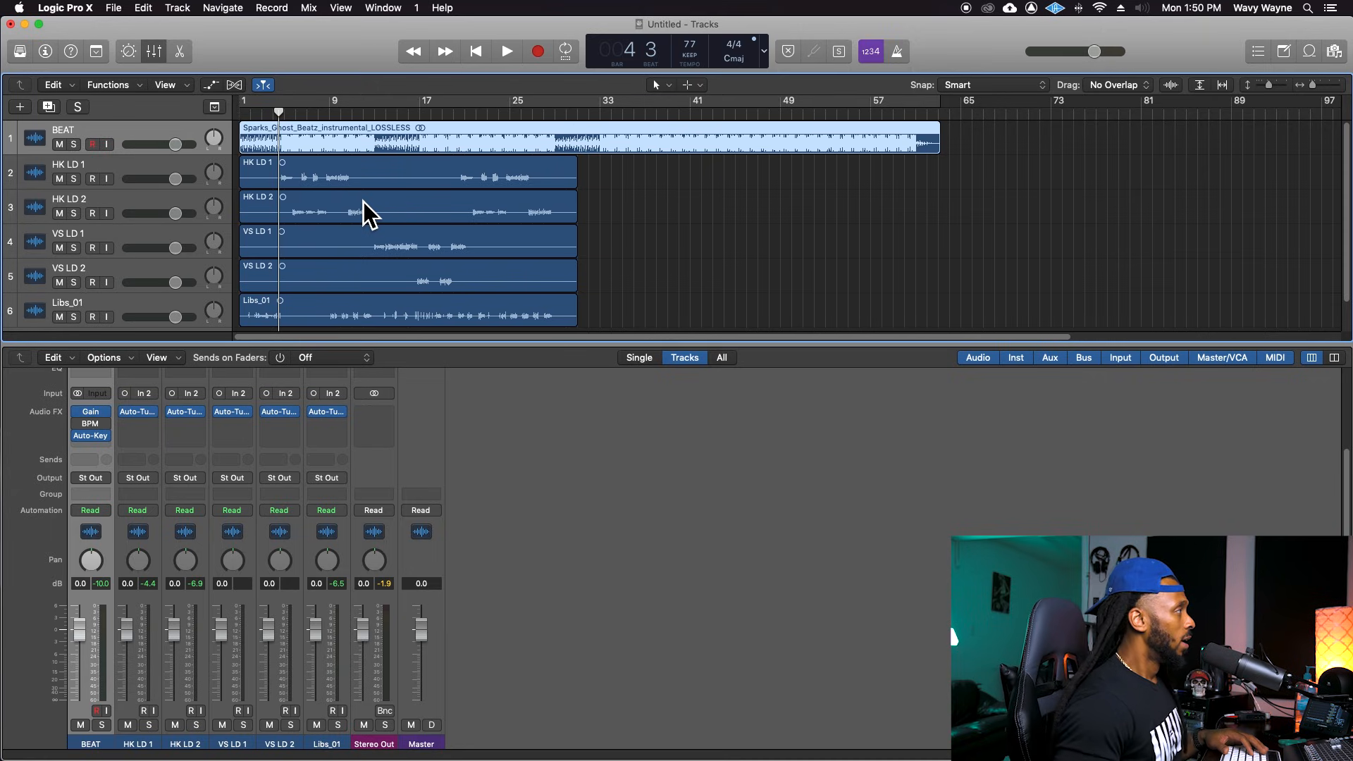
left_click(73, 179)
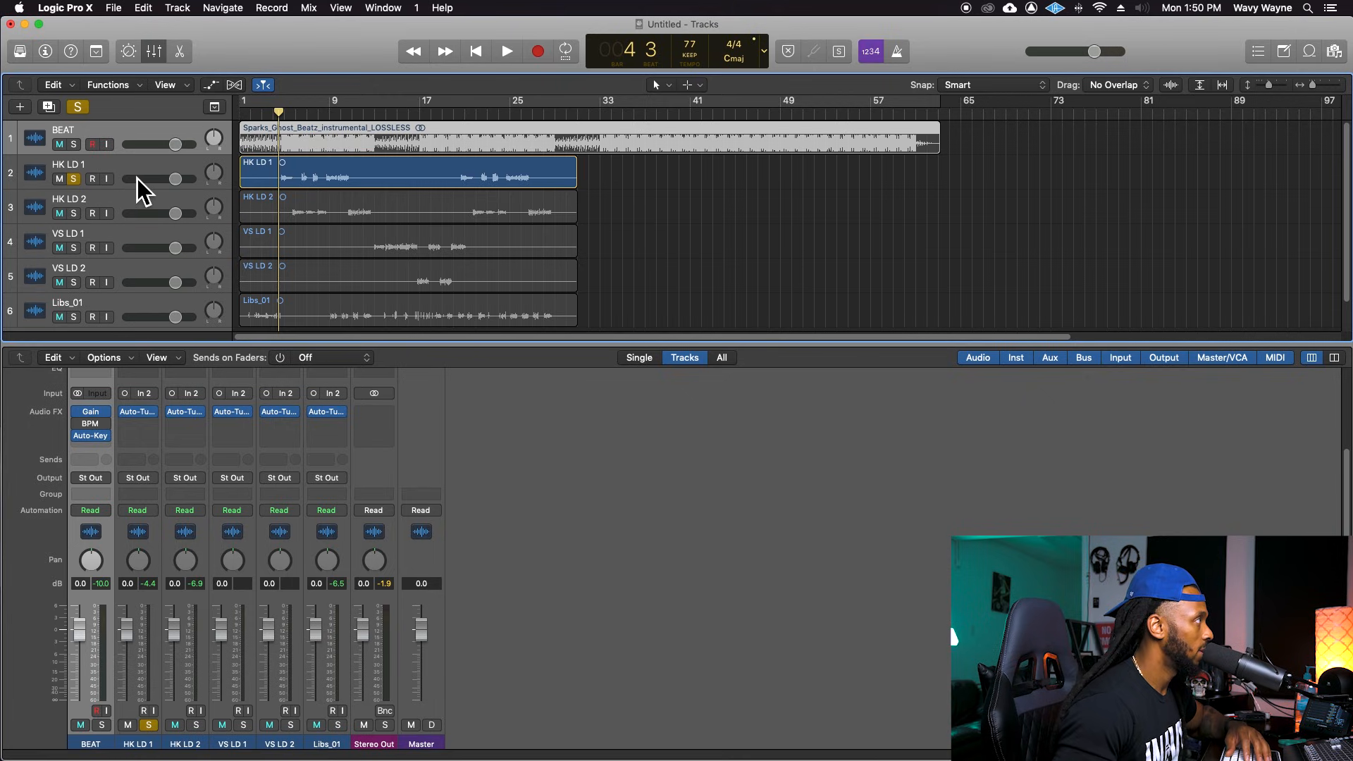
key("space")
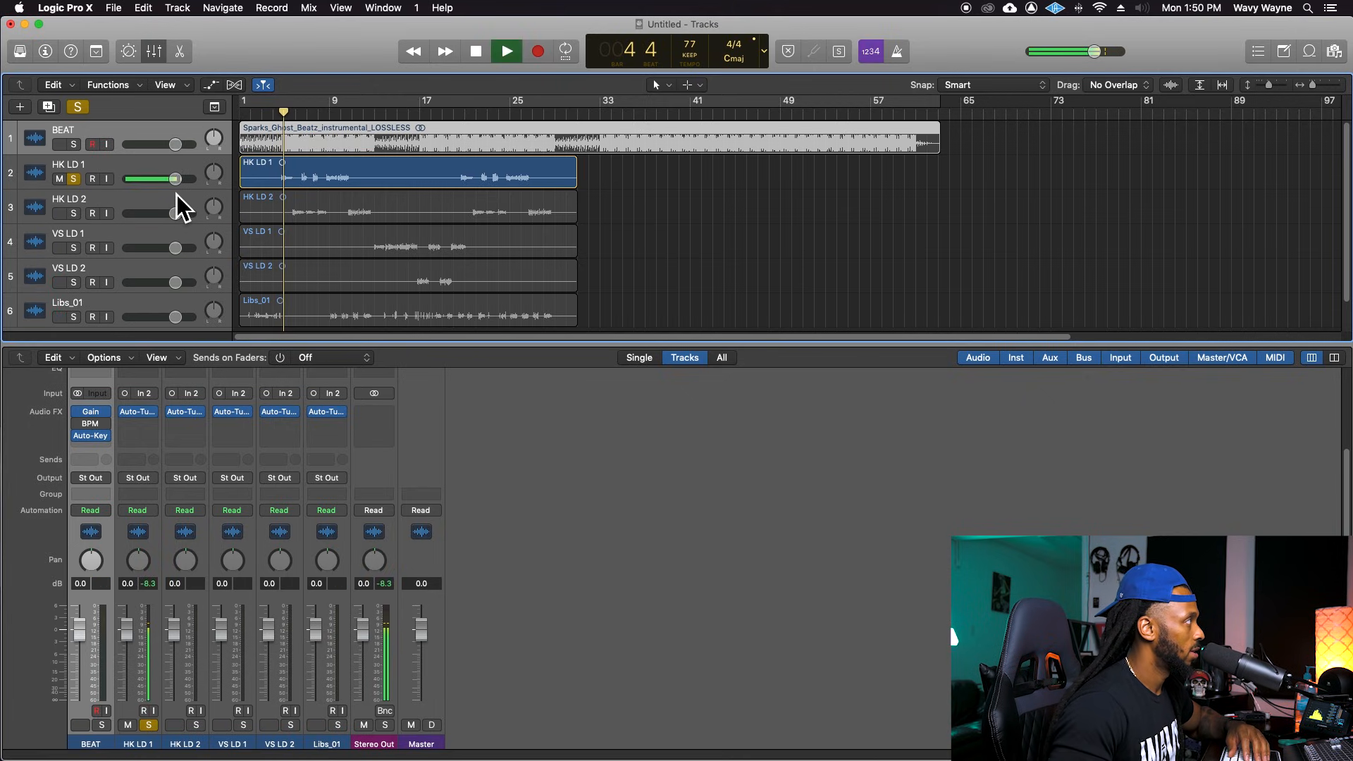
key("space")
Insert a mono Channel EQ below Auto-Tune Pro on HK LD 1 and move its window clear of the channel strips.
left_click(140, 425)
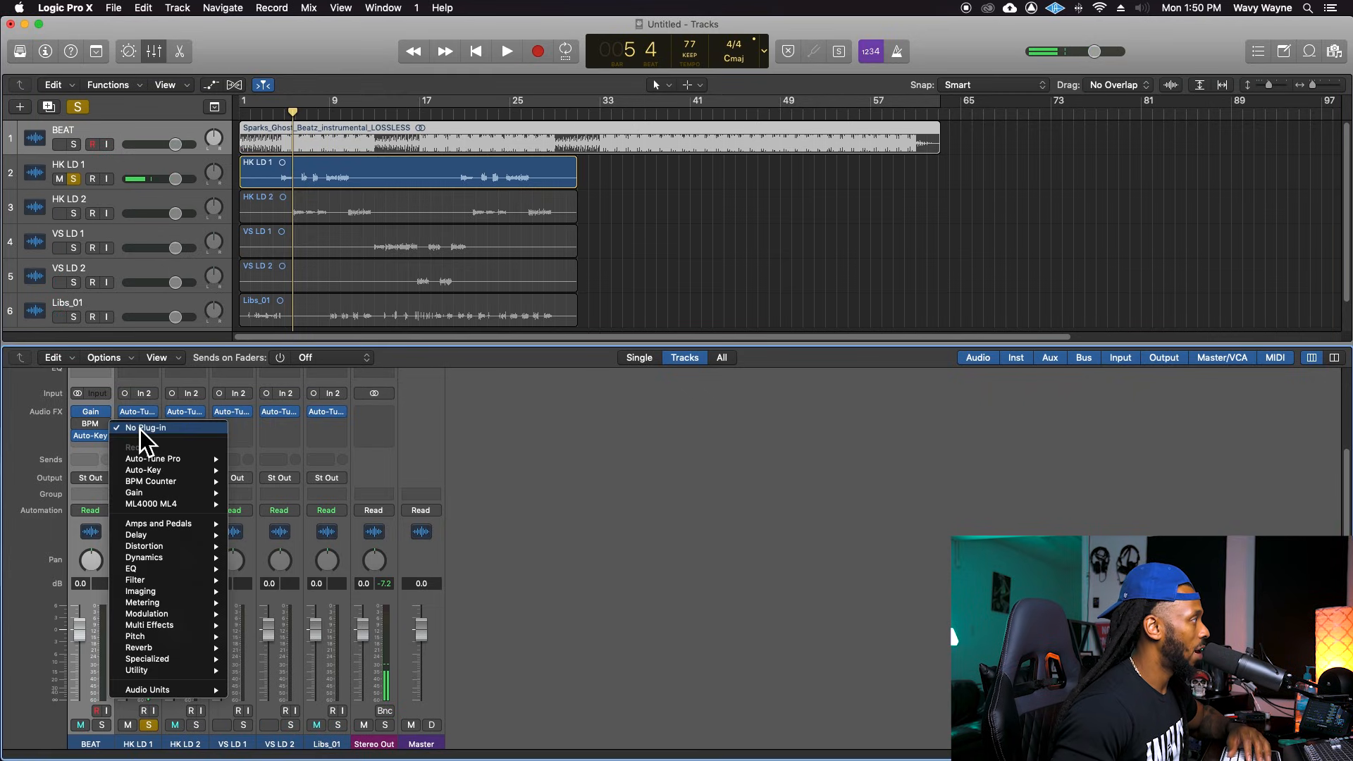
mouse_move(159, 571)
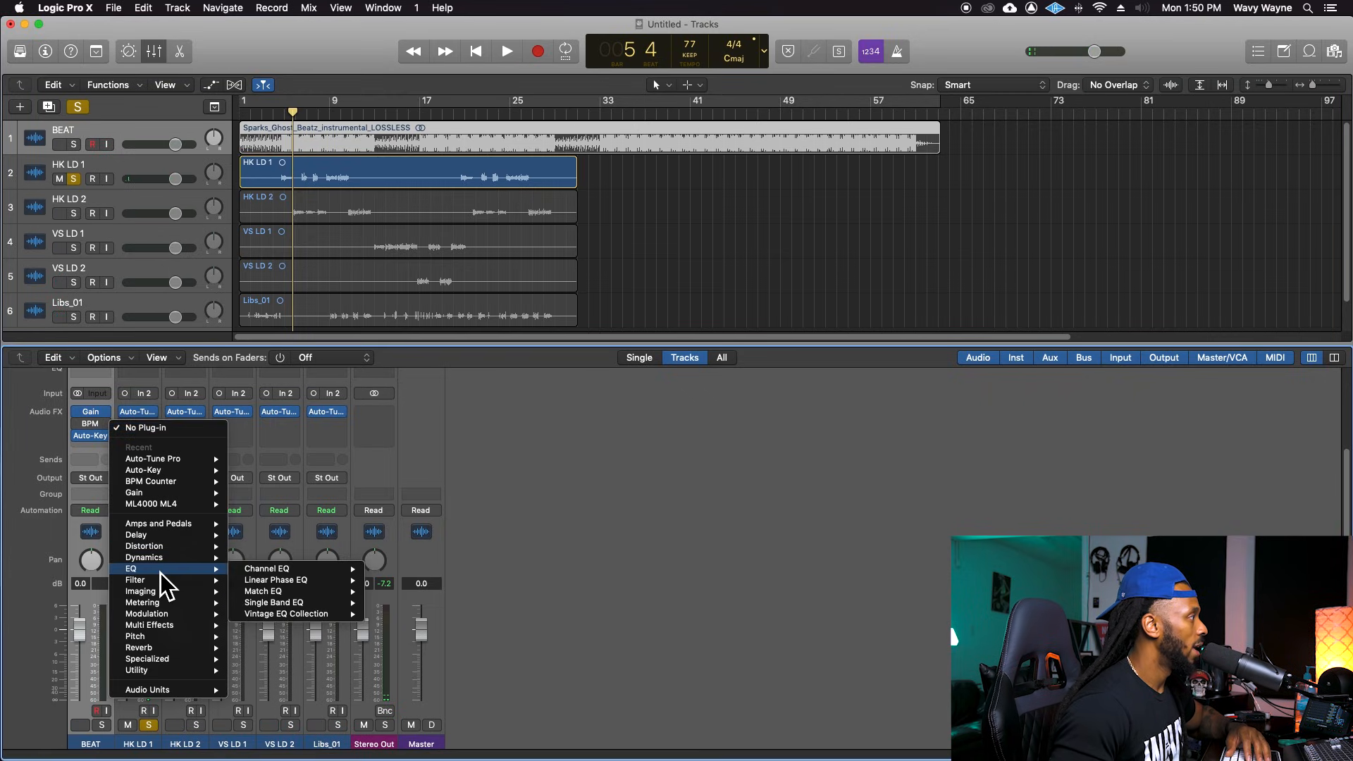
mouse_move(303, 571)
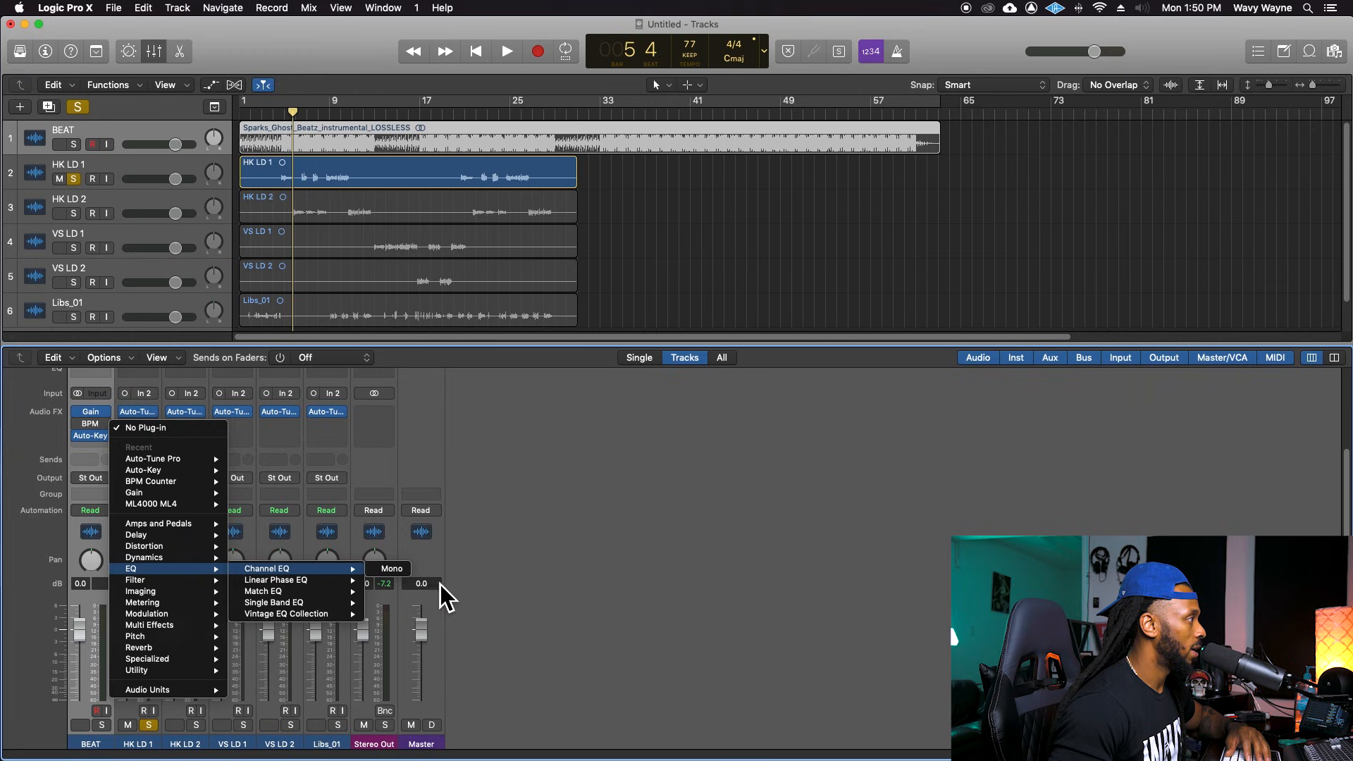
left_click(401, 573)
left_click_drag(265, 38, 691, 325)
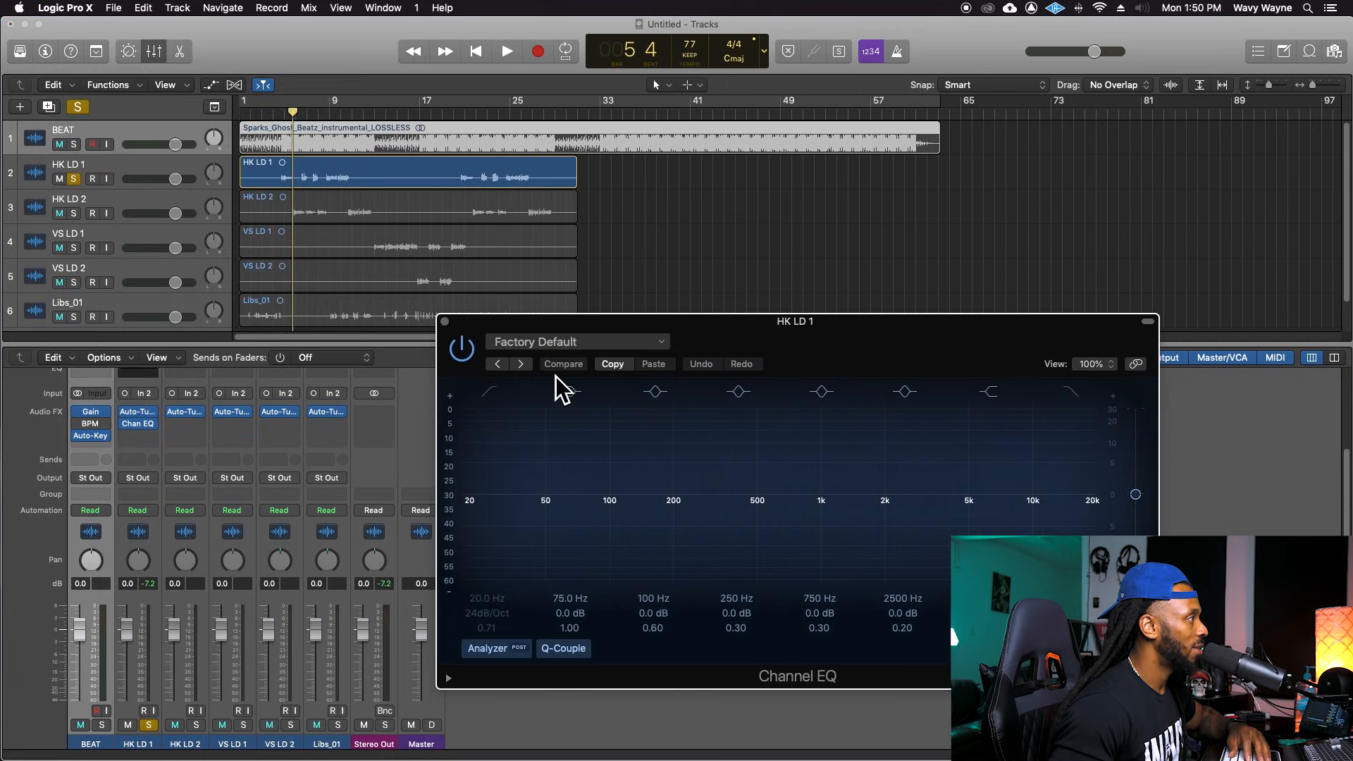
Enable the Channel EQ's low-cut band and raise its cutoff to 124 Hz while auditioning the soloed vocal.
left_click(491, 393)
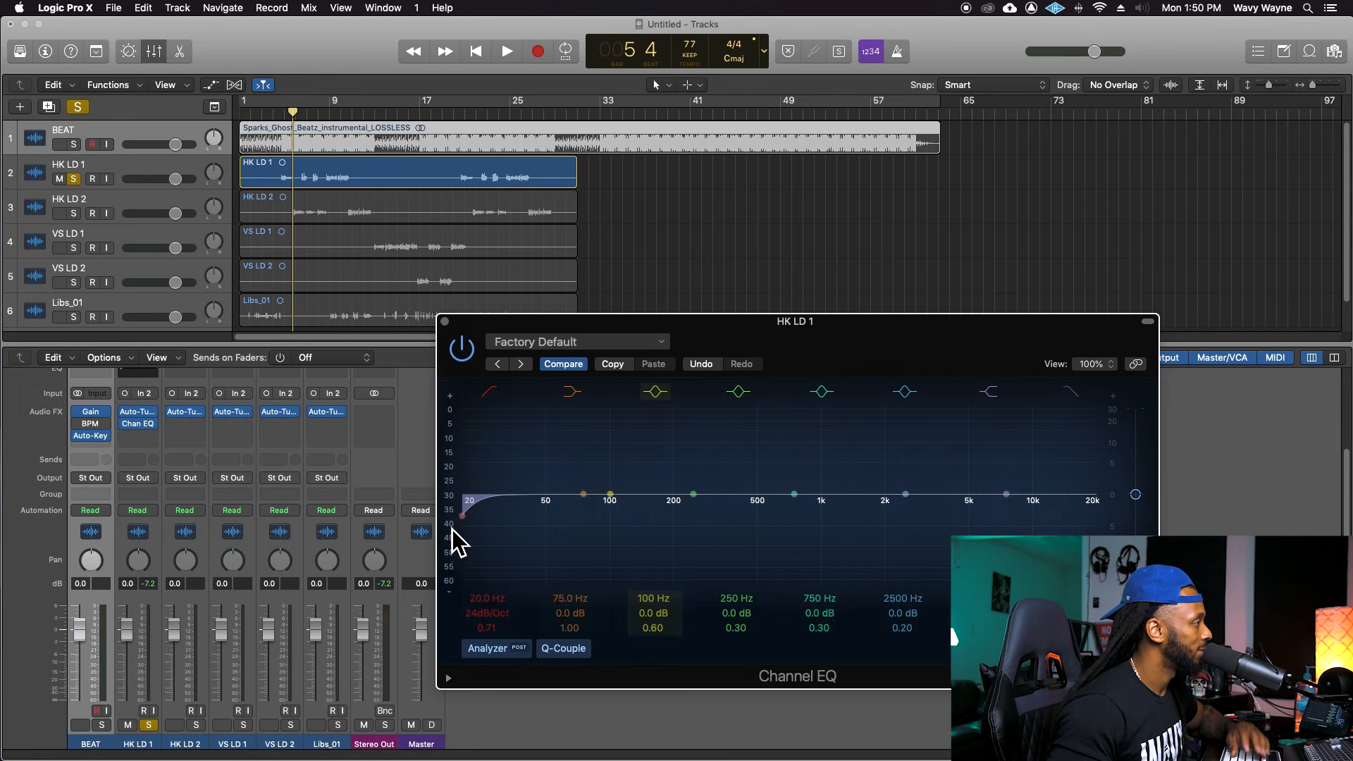
key("space")
left_click_drag(485, 609, 485, 561)
mouse_move(482, 610)
left_mouse_down()
mouse_move(482, 628)
mouse_move(485, 611)
left_mouse_up()
key("space")
key("space")
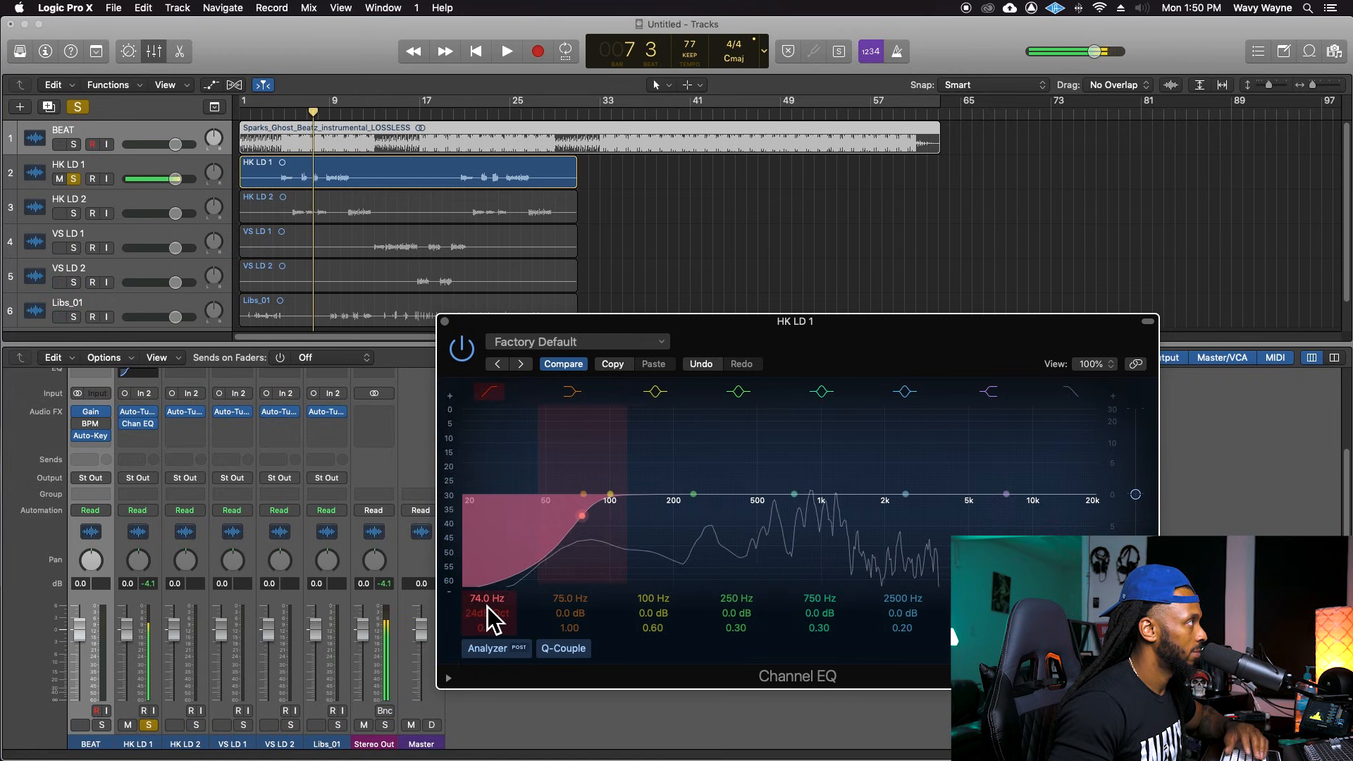
left_click_drag(485, 595, 485, 576)
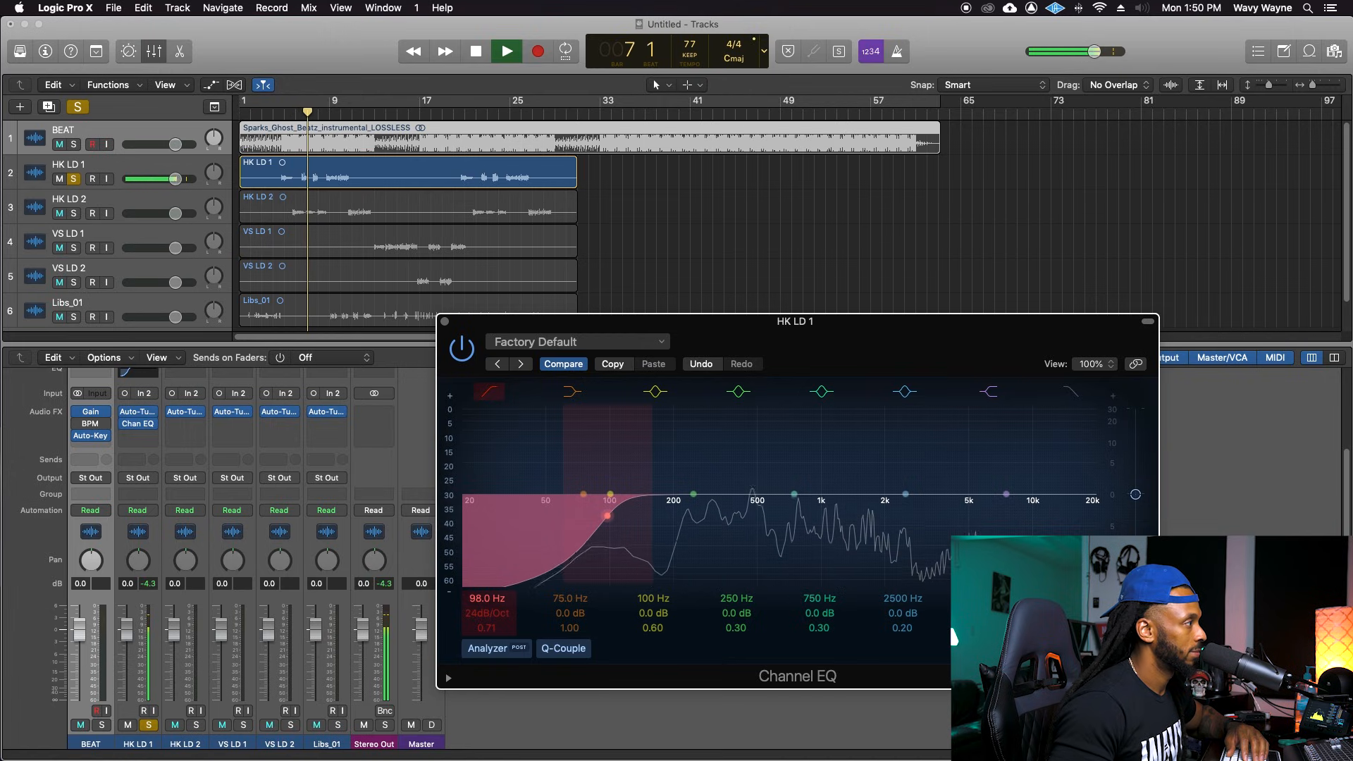
left_click_drag(485, 575, 485, 576)
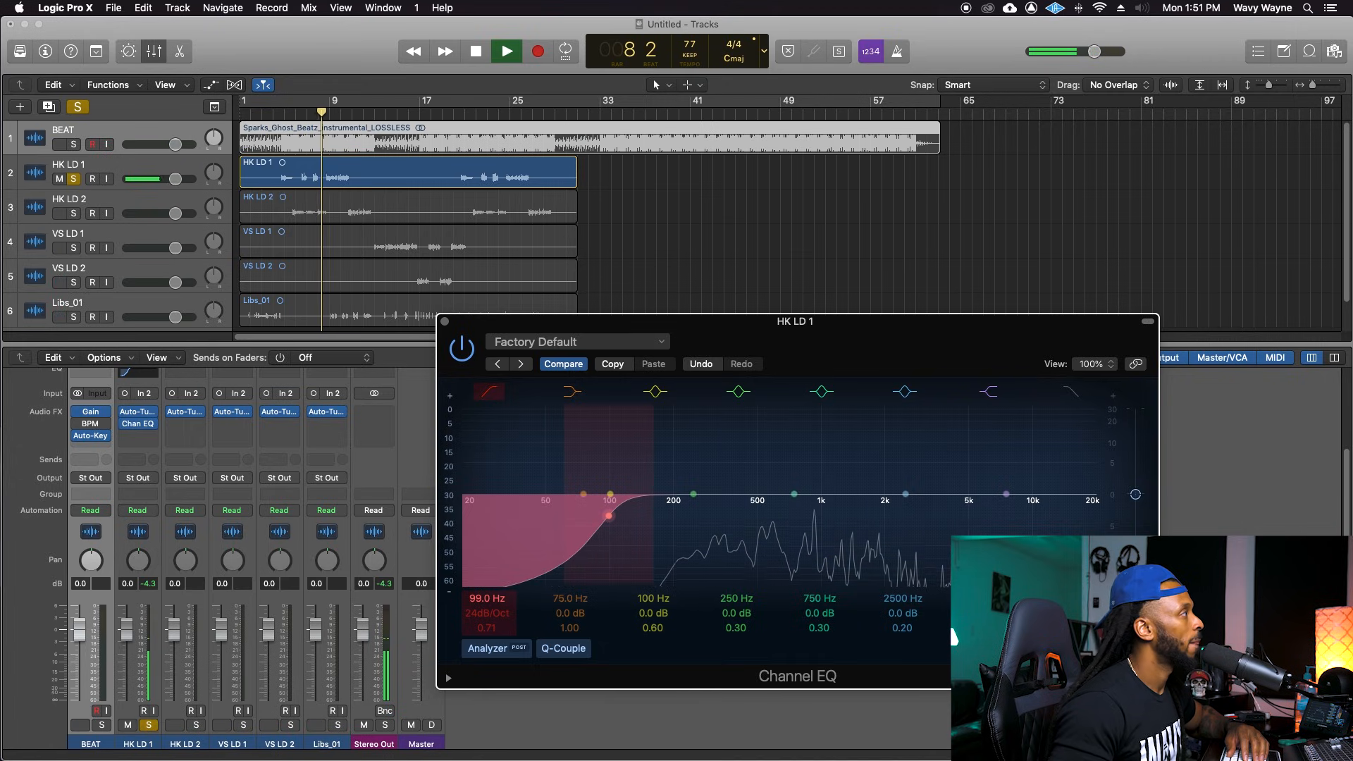
left_click_drag(485, 576, 485, 558)
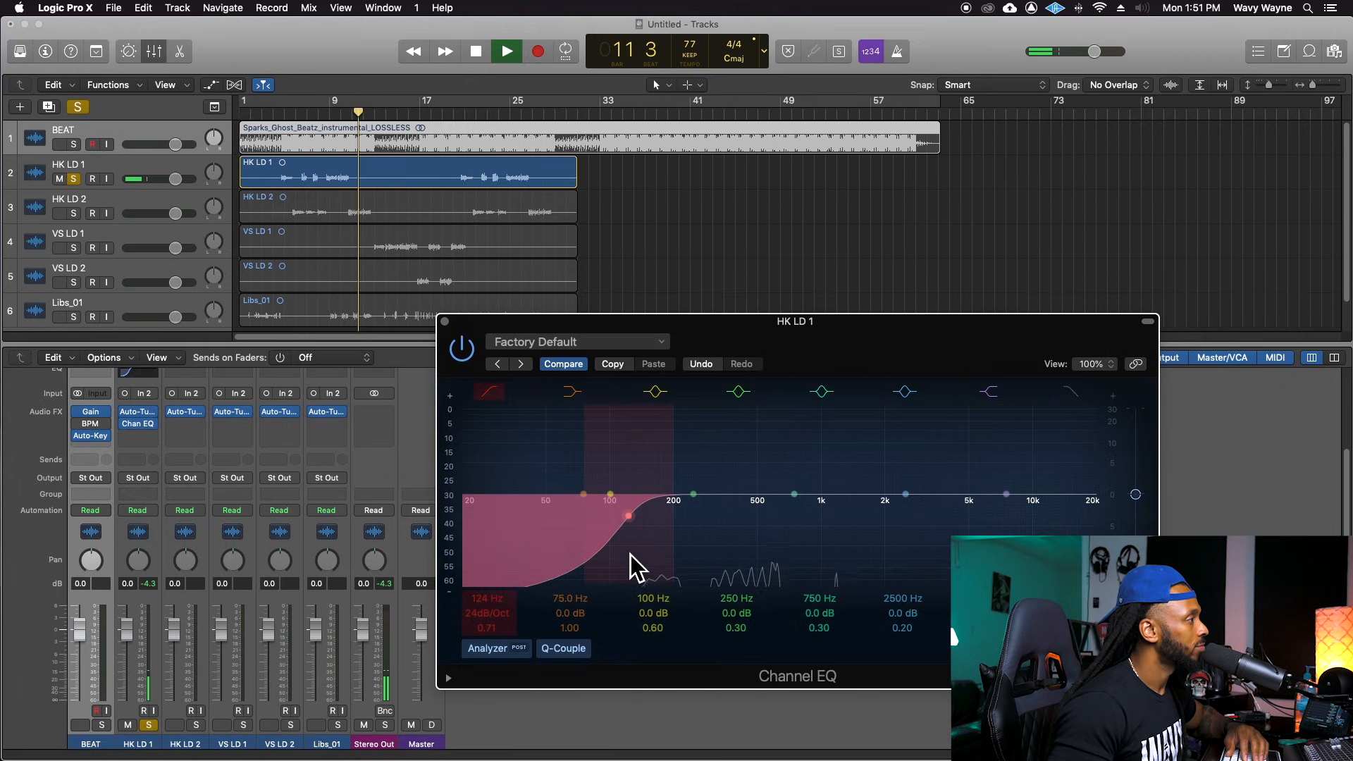
key("space")
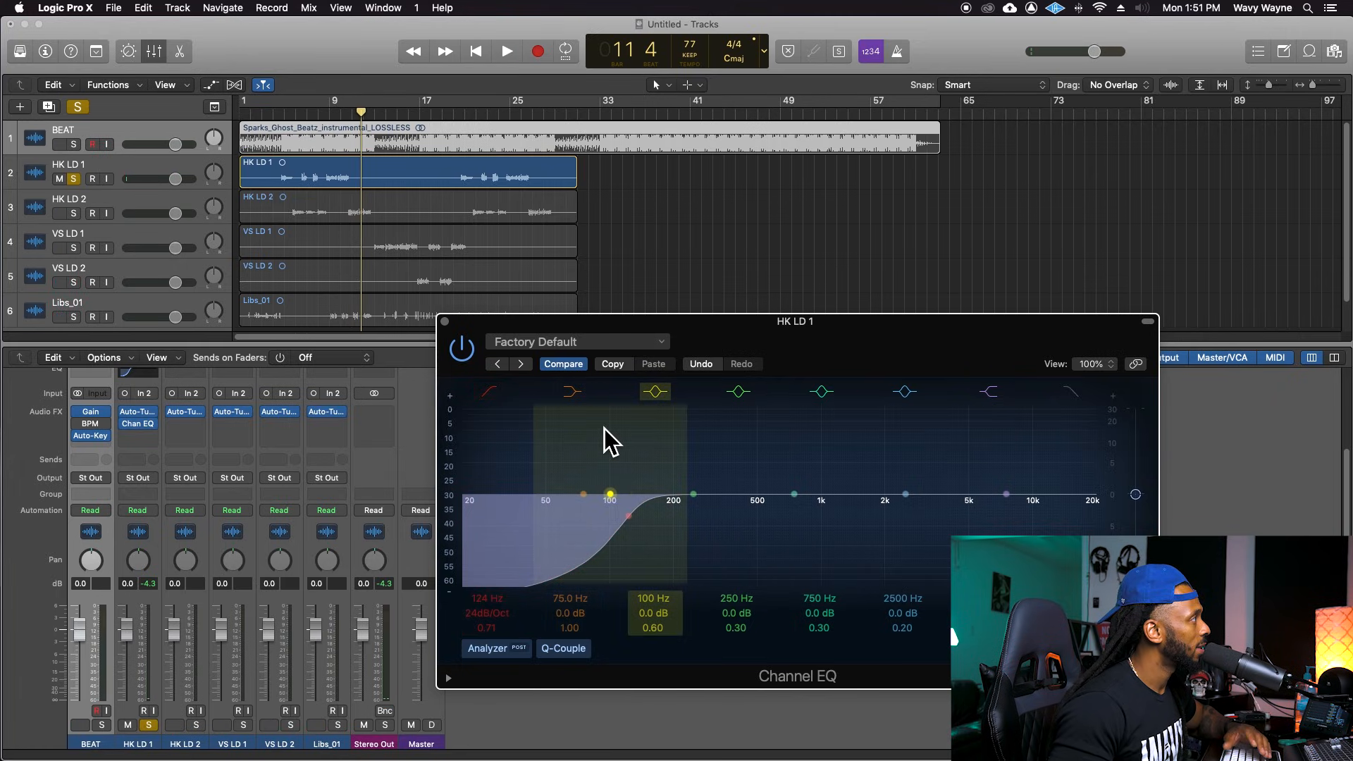
Compare the soloed HK LD 1 vocal with the Channel EQ bypassed and active, leaving the EQ switched on.
key("space")
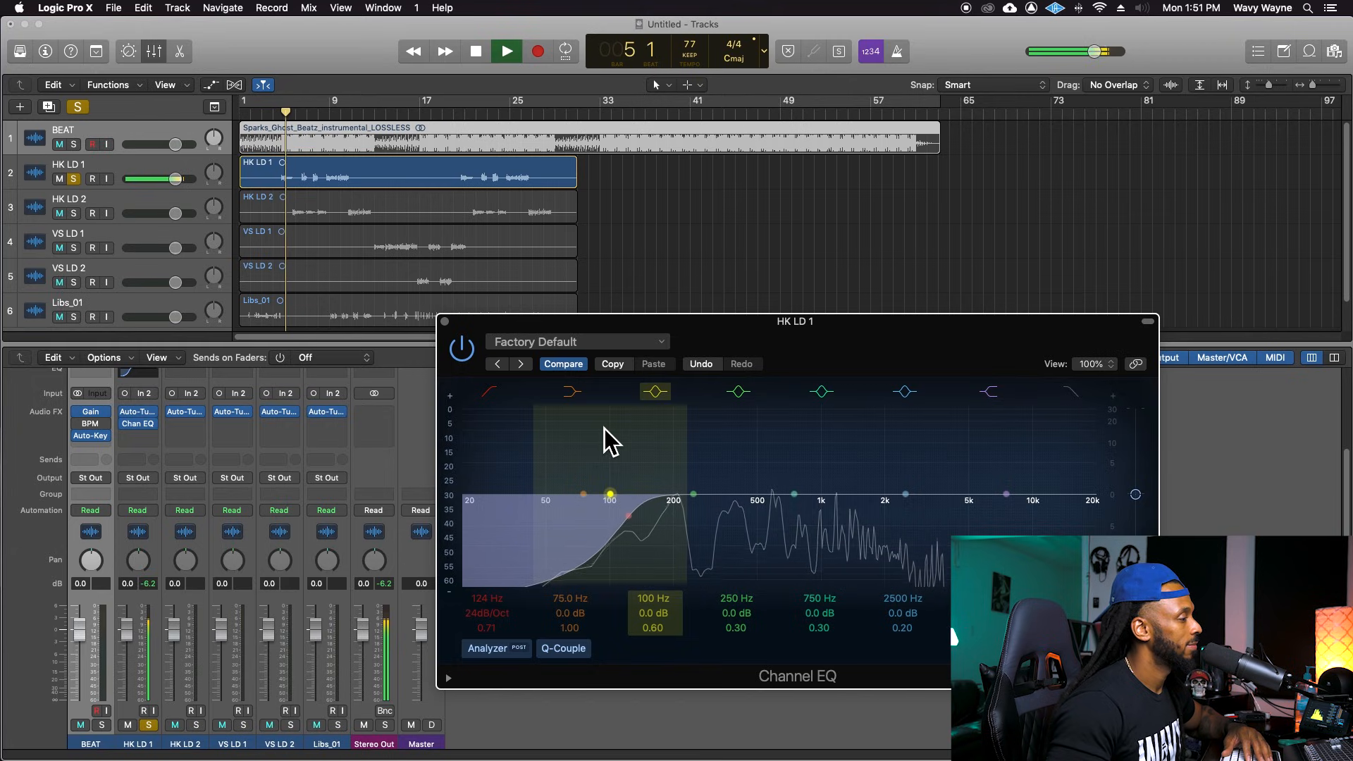
left_click(463, 349)
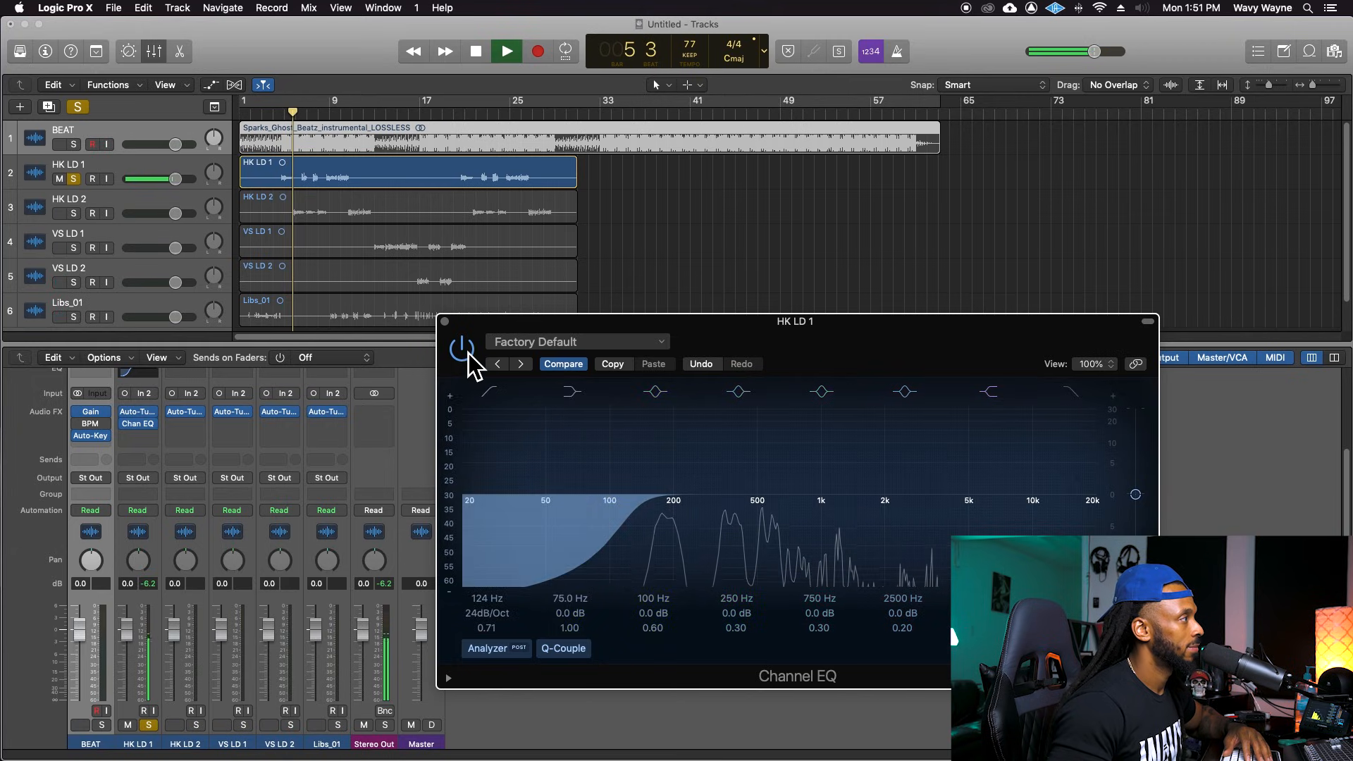
left_click(468, 353)
key("space")
key("space")
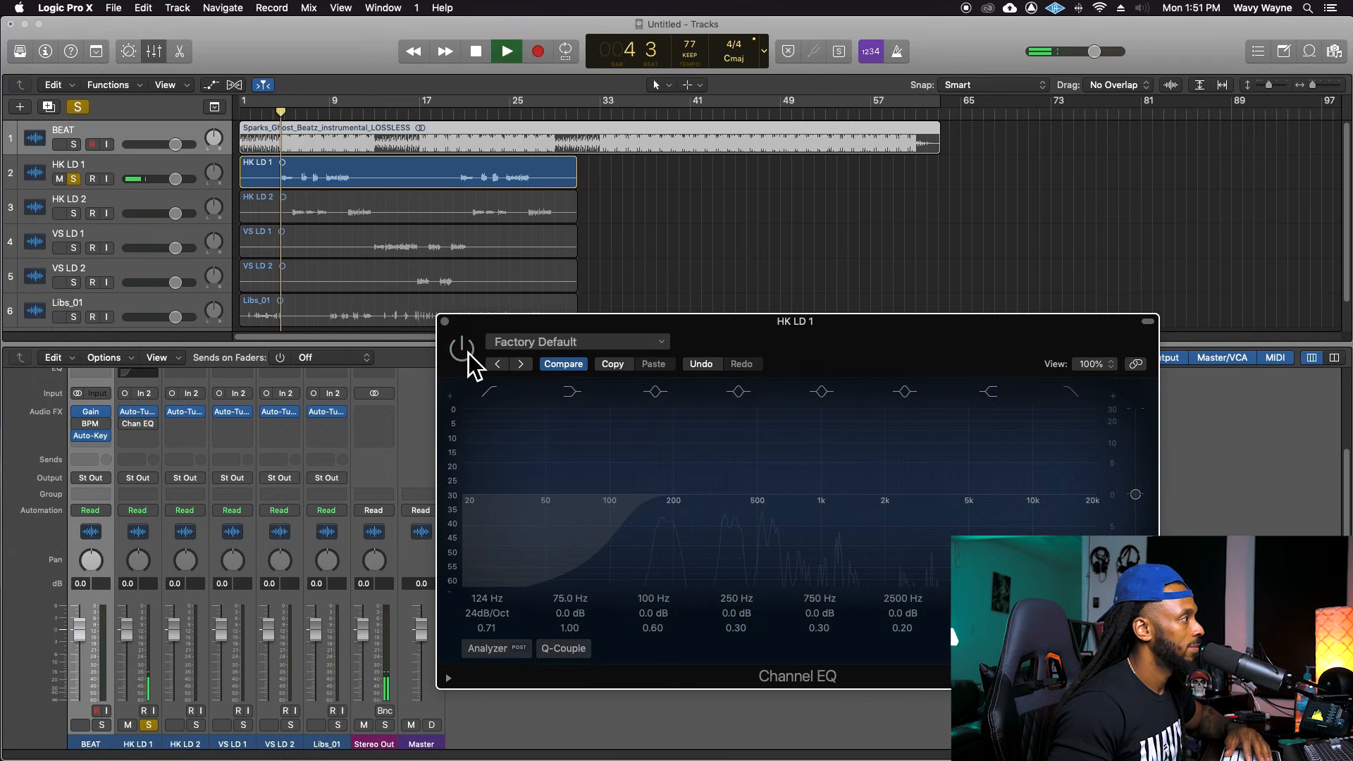
left_click(468, 353)
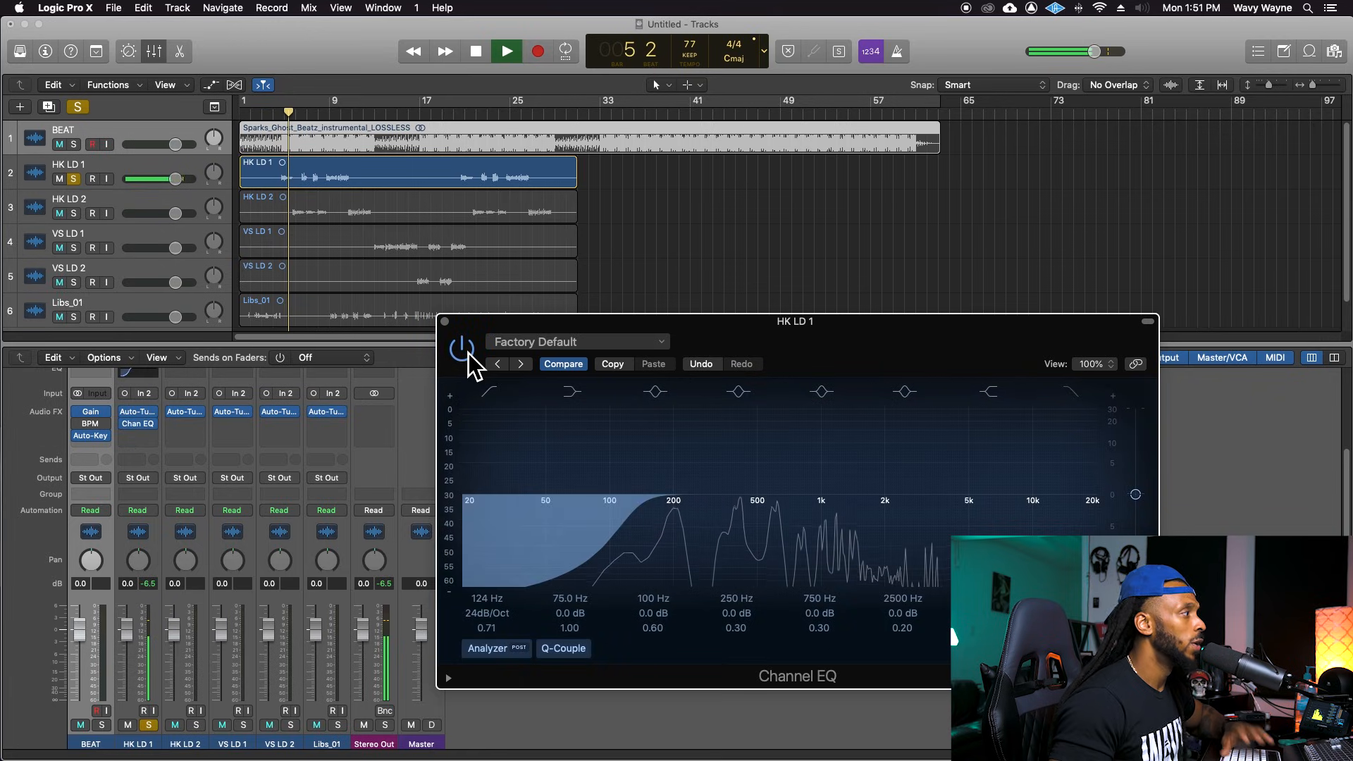
key("space")
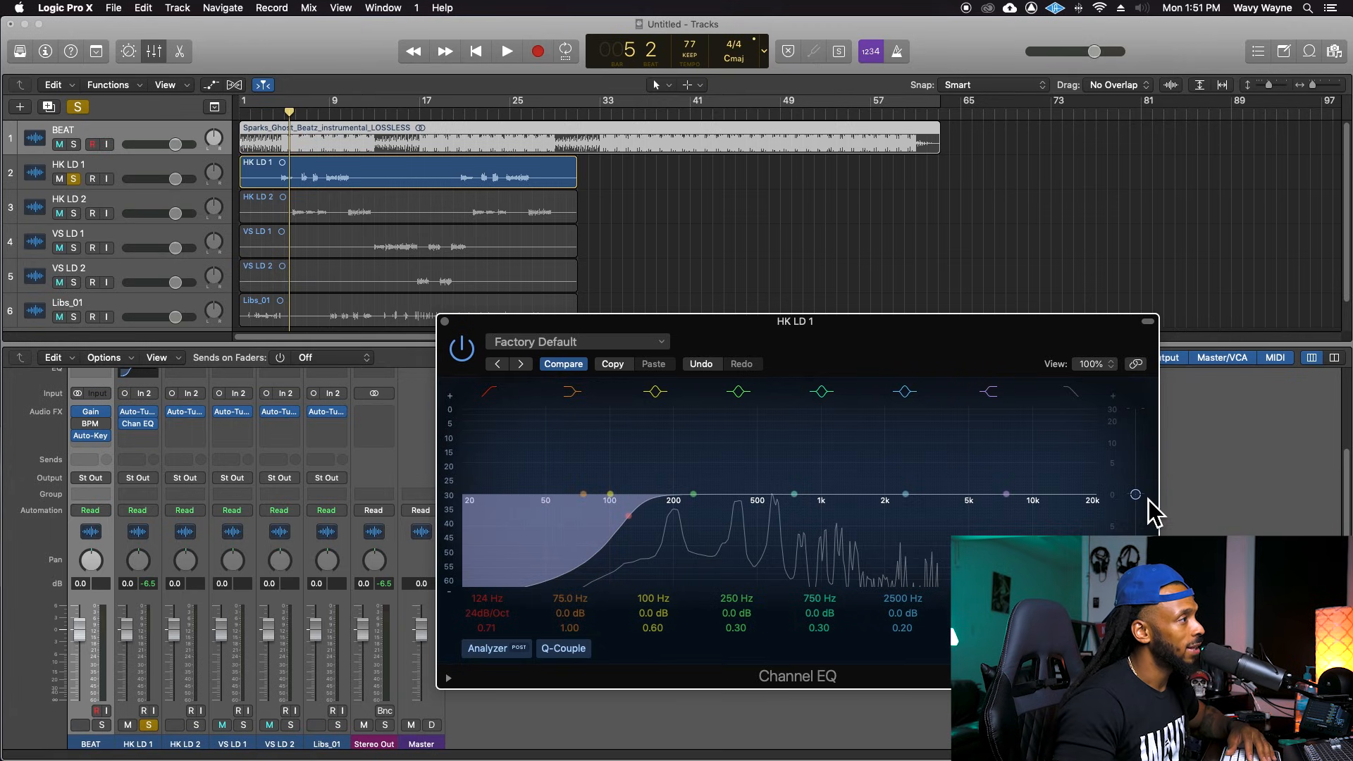
Enable the Channel EQ's high-cut band, soften its slope and lower its cutoff slightly while auditioning HK LD 1.
left_click(1080, 399)
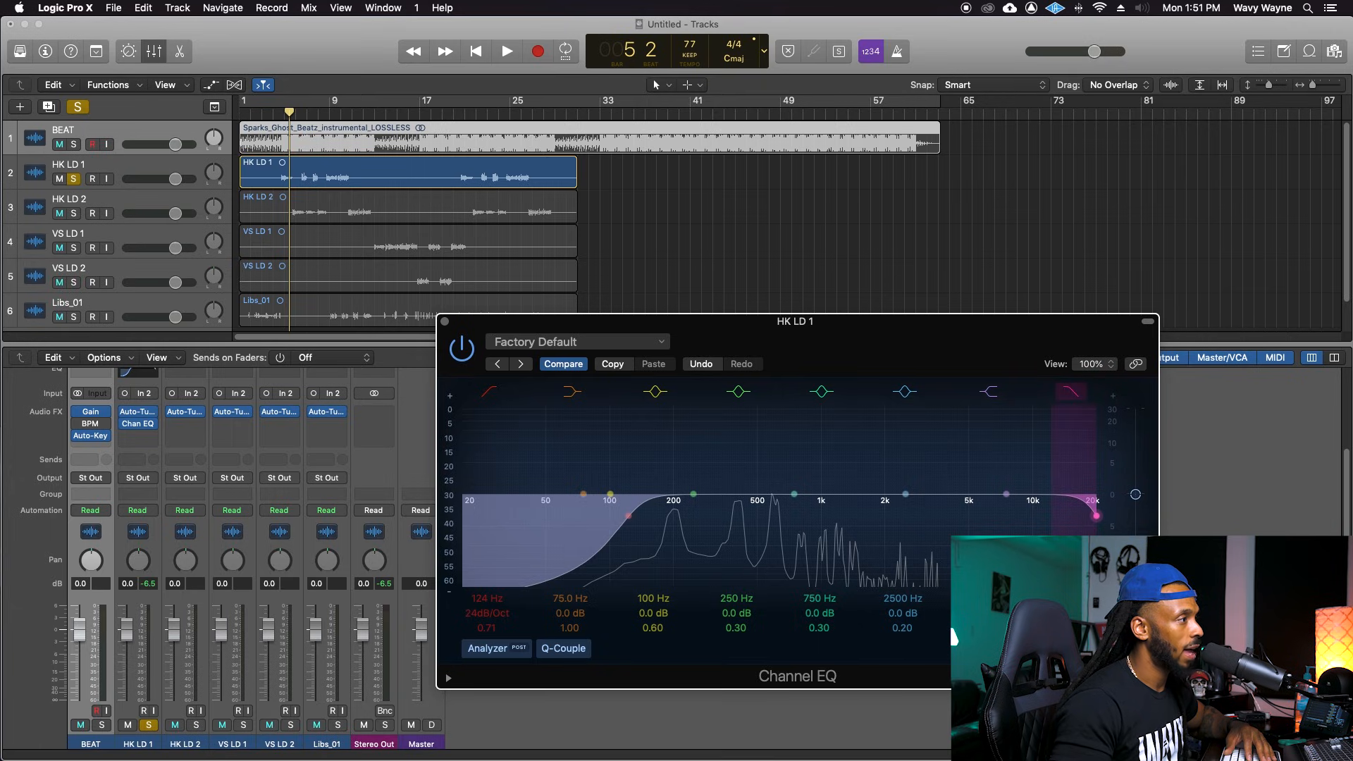
left_click_drag(1093, 515, 1089, 516)
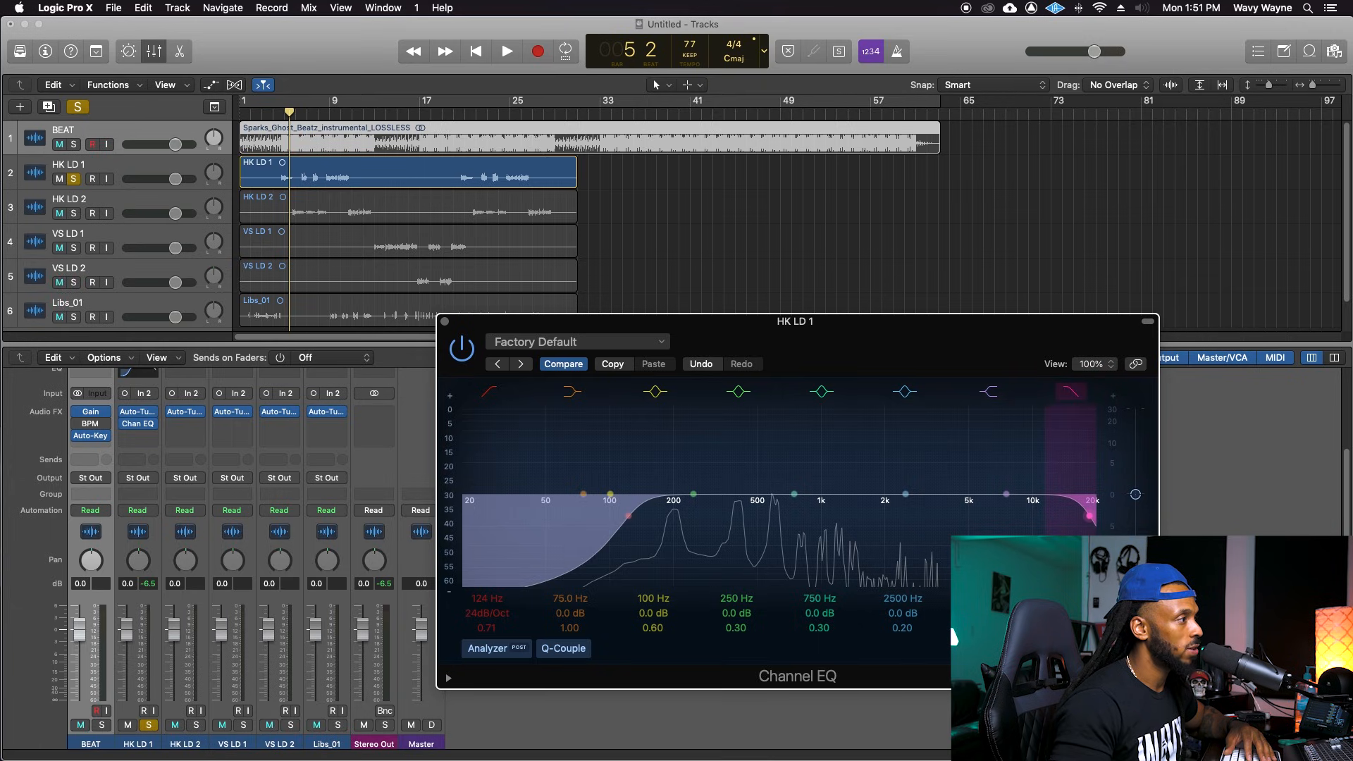
left_click_drag(1069, 613, 1068, 631)
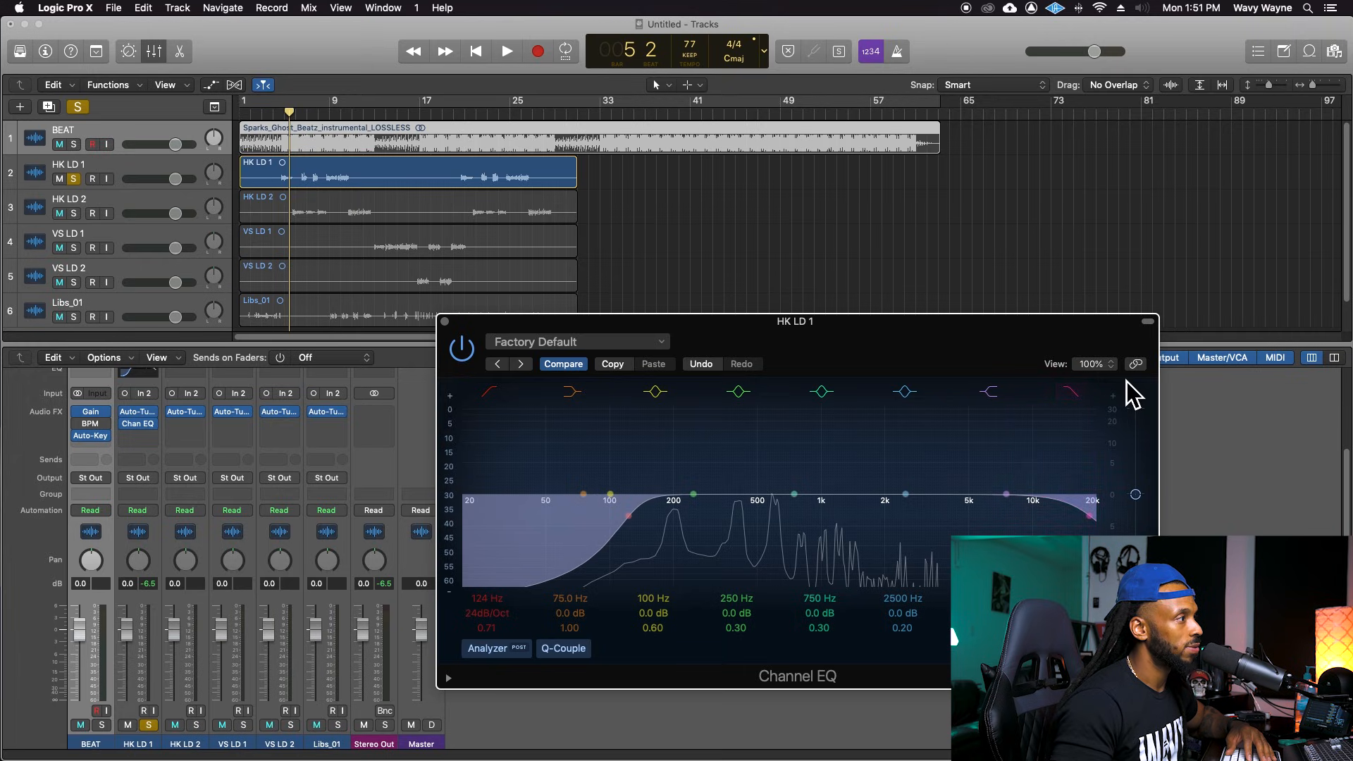
key("space")
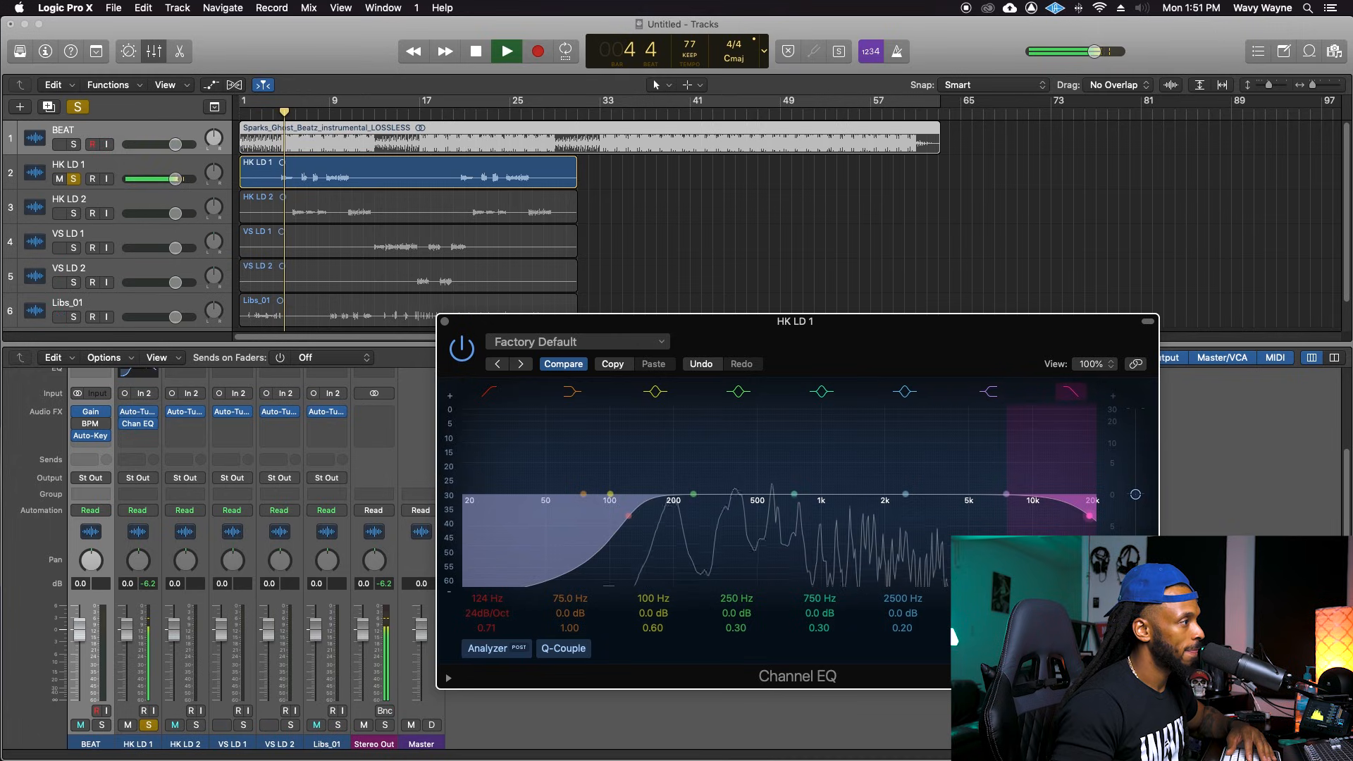
left_click_drag(1069, 599, 1069, 610)
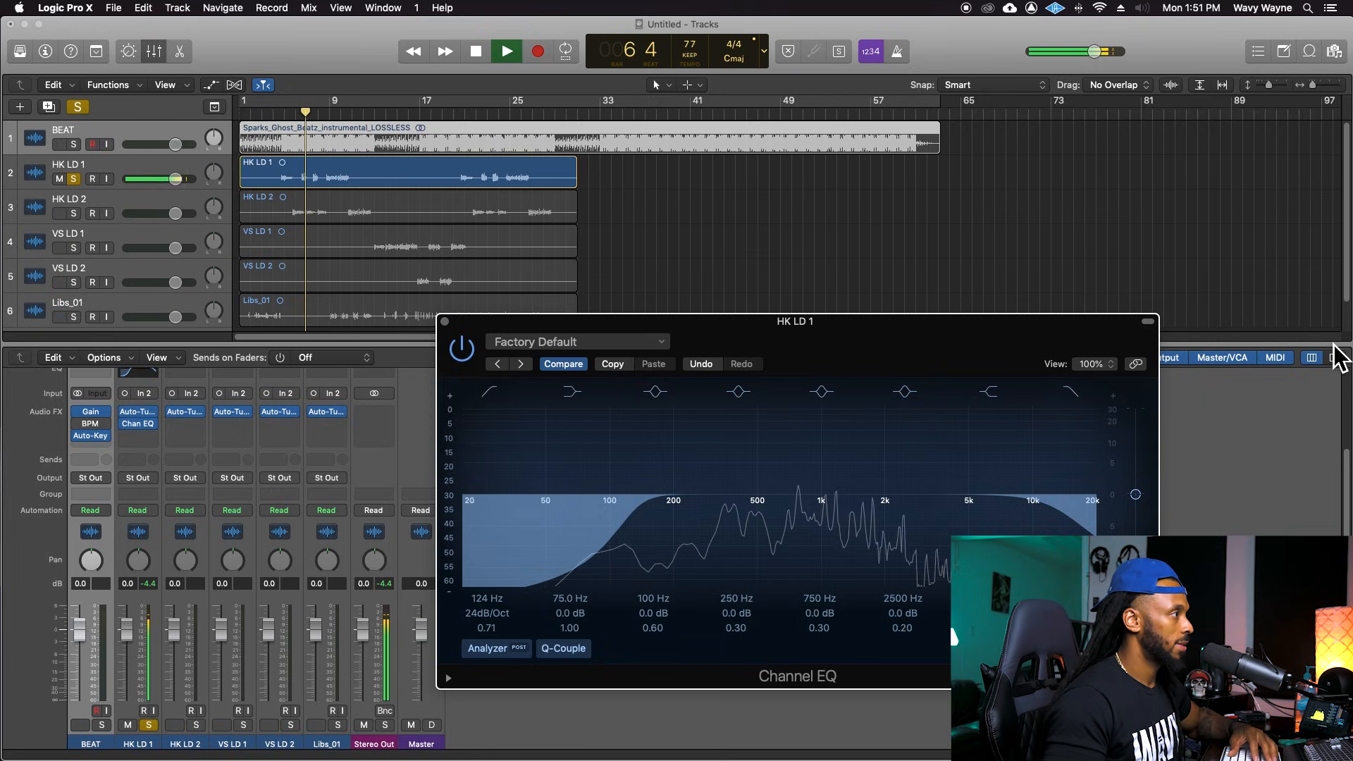
key("space")
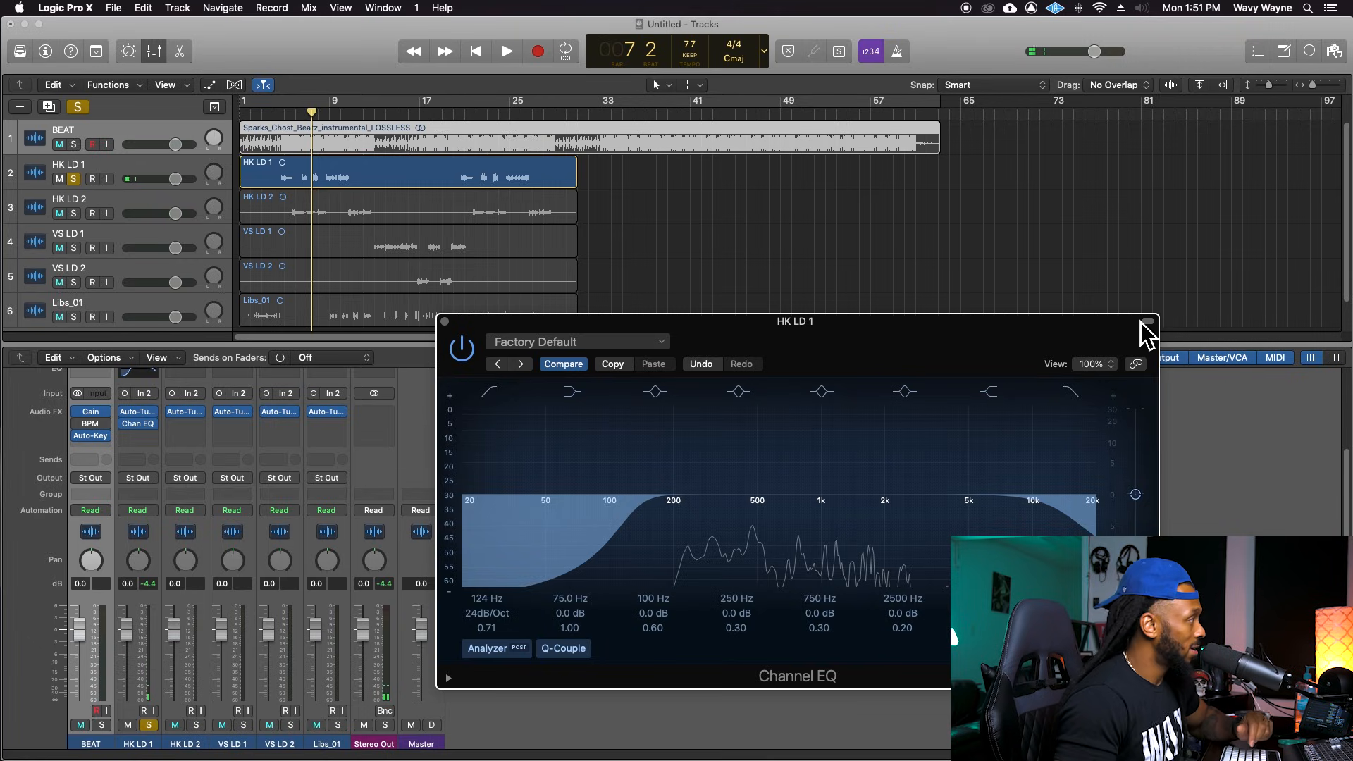
Insert a mono DeEsser 2 below the Channel EQ on HK LD 1, close the EQ window and move the DeEsser 2 window over the empty mixer area.
left_click(133, 437)
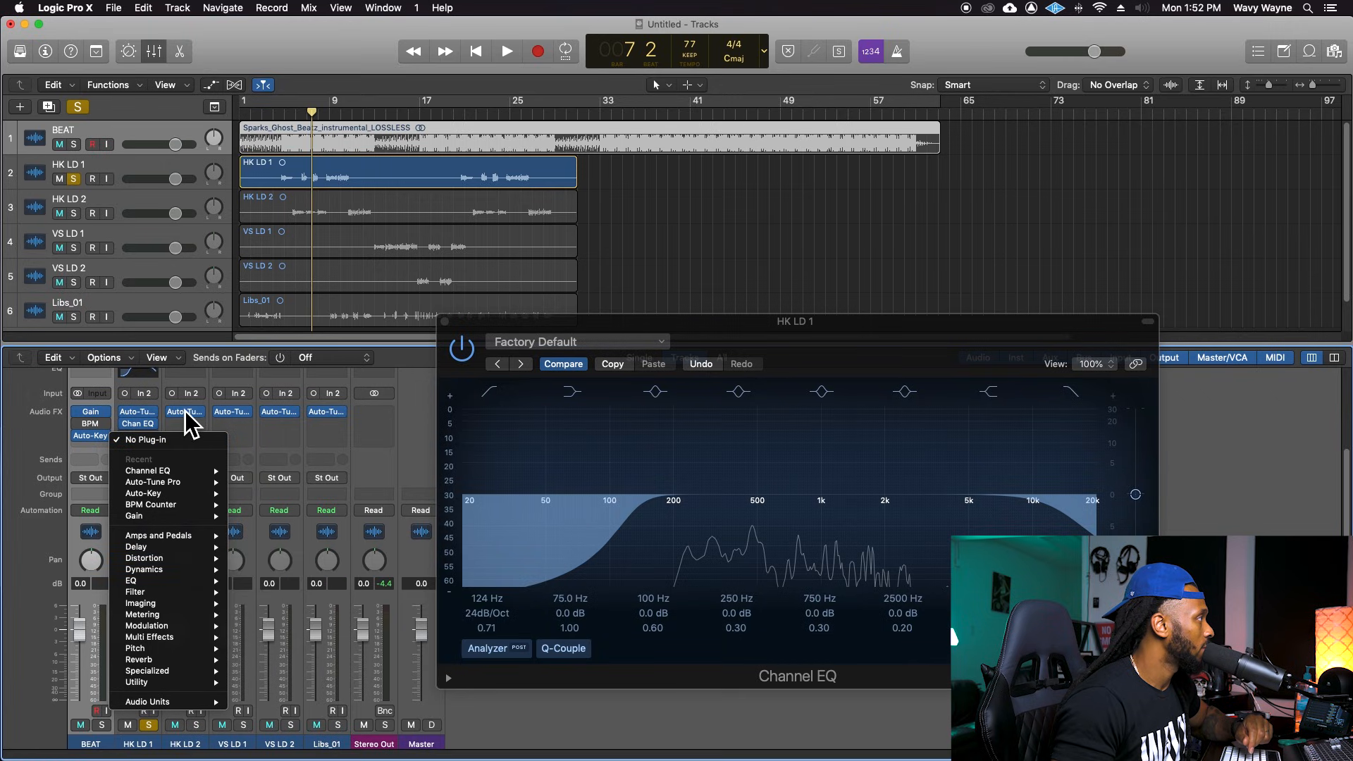
mouse_move(176, 584)
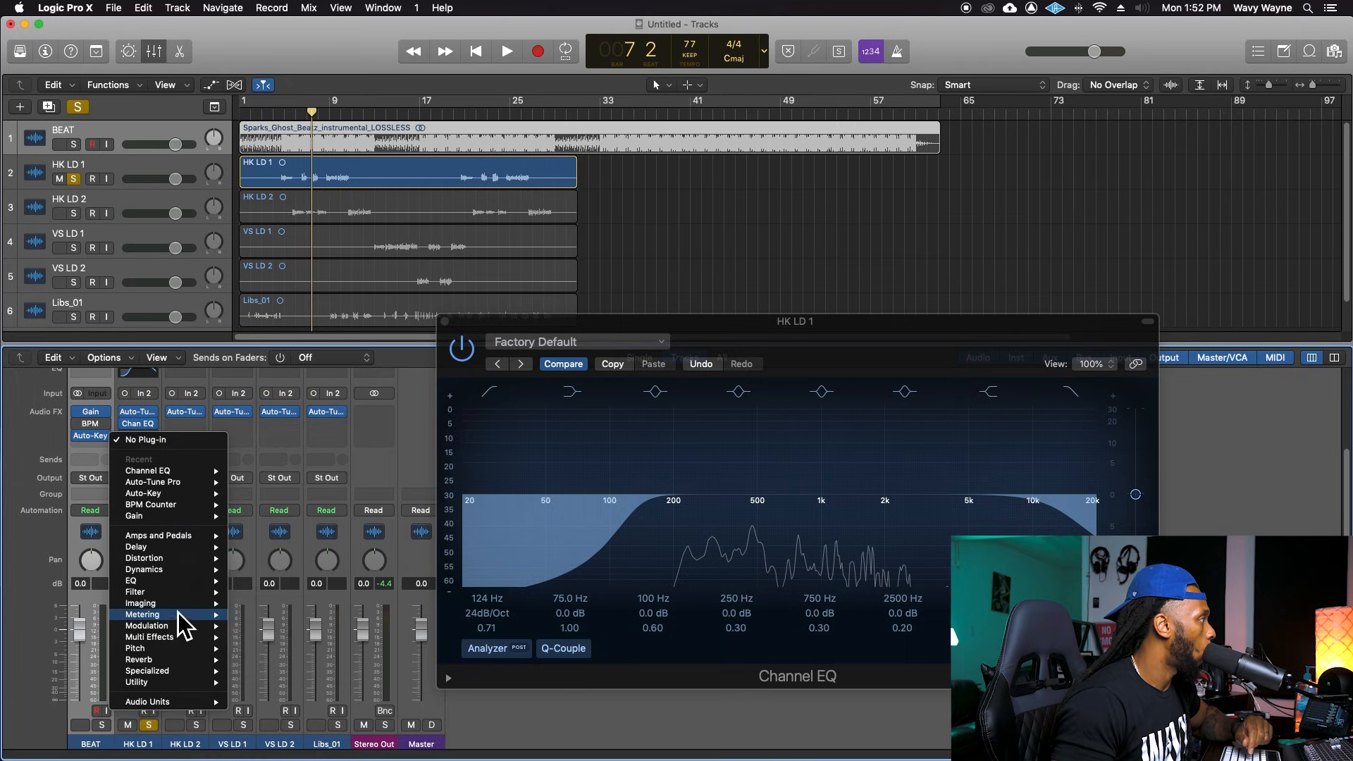
mouse_move(304, 593)
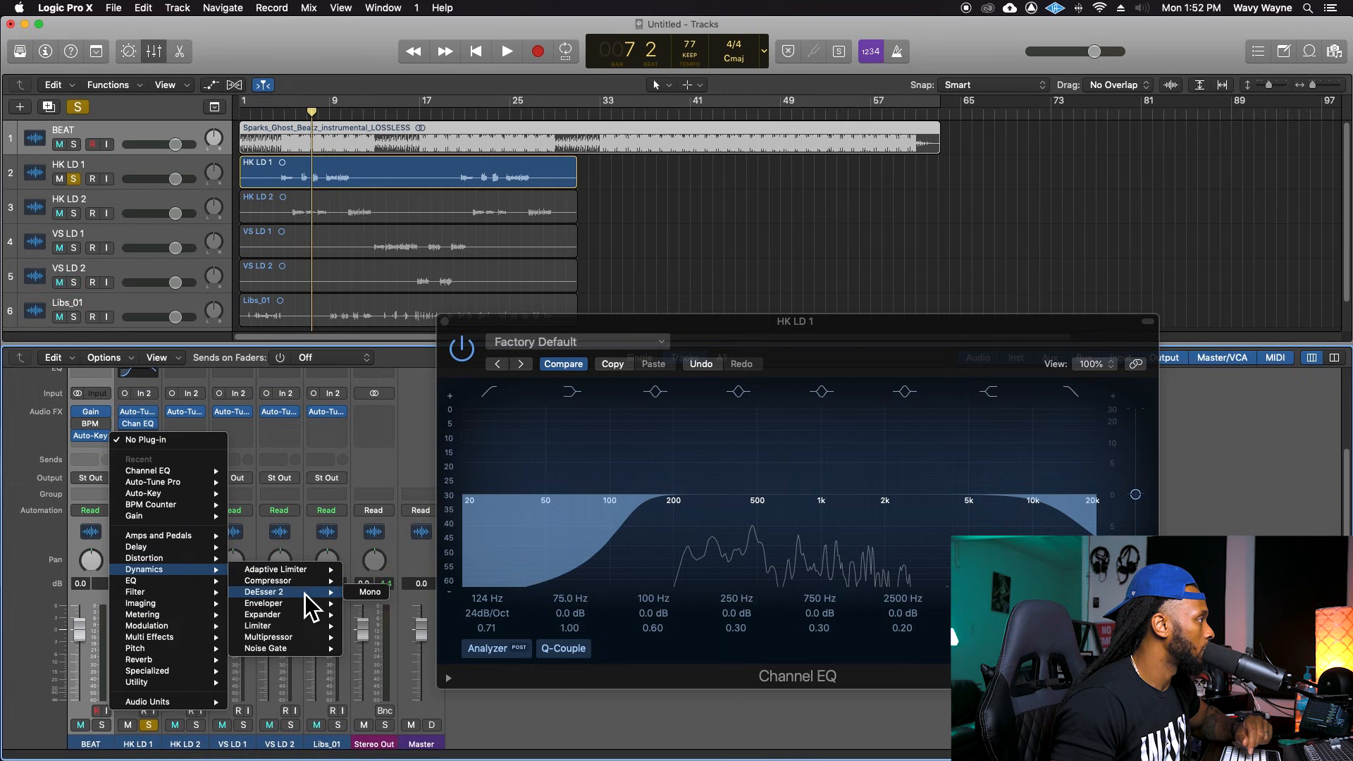
left_click(362, 595)
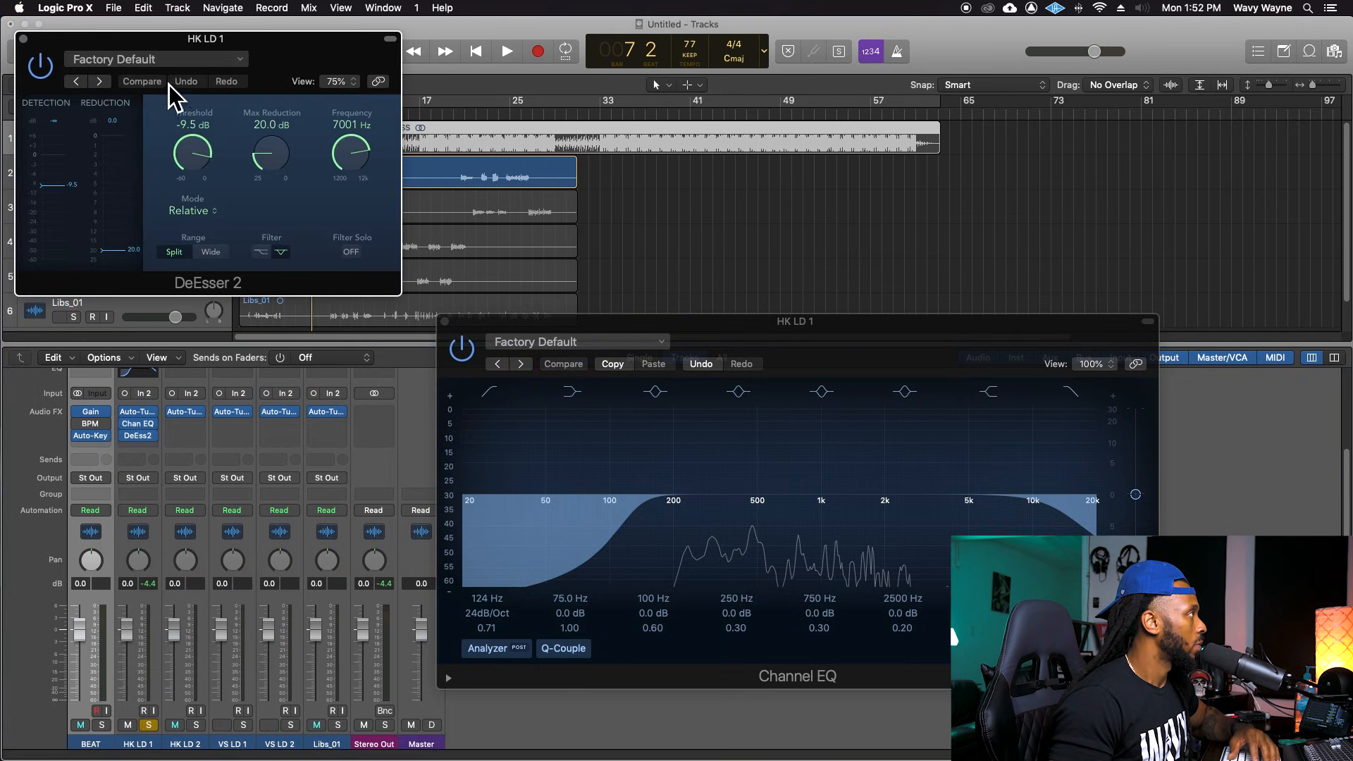
left_click(446, 322)
left_click_drag(280, 40, 843, 403)
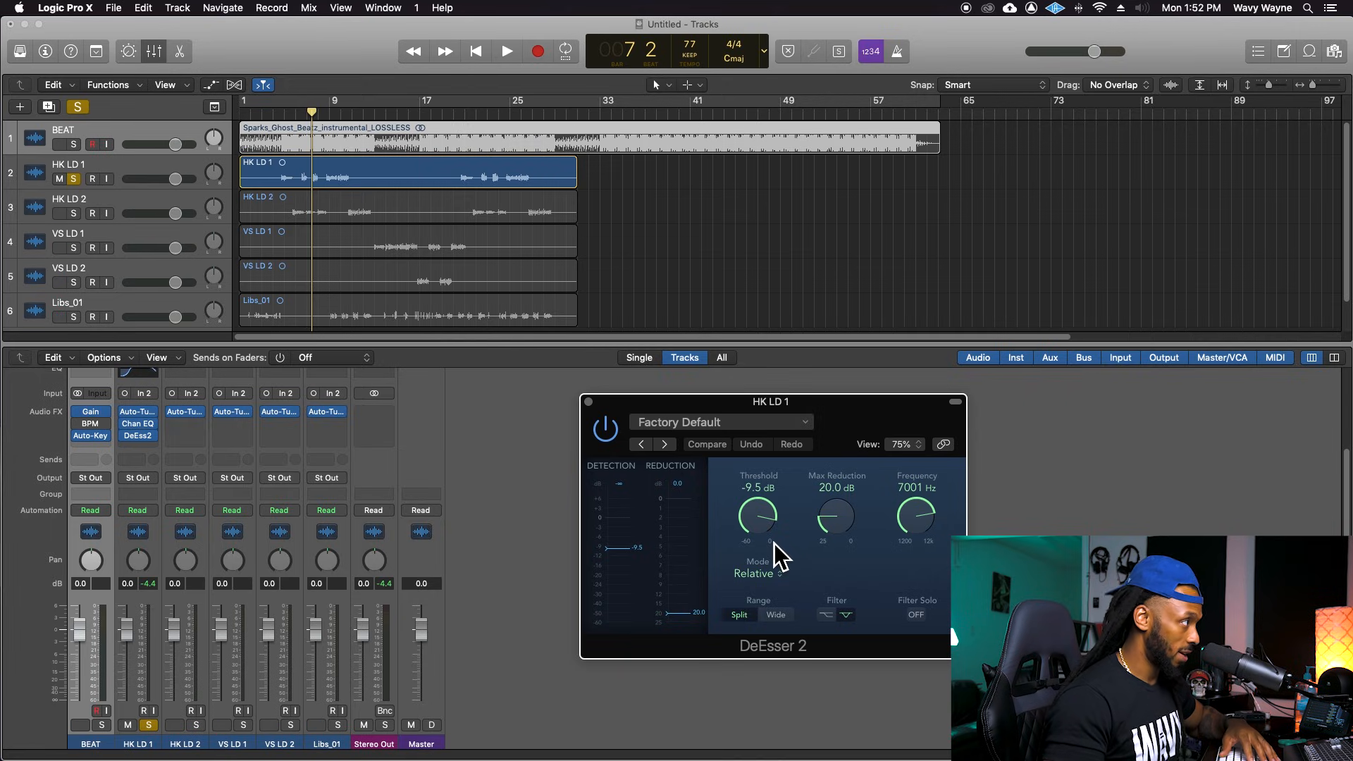
Set the DeEsser 2 threshold to -9.7 dB while auditioning the soloed HK LD 1, and return the playhead to bar 4.
key("space")
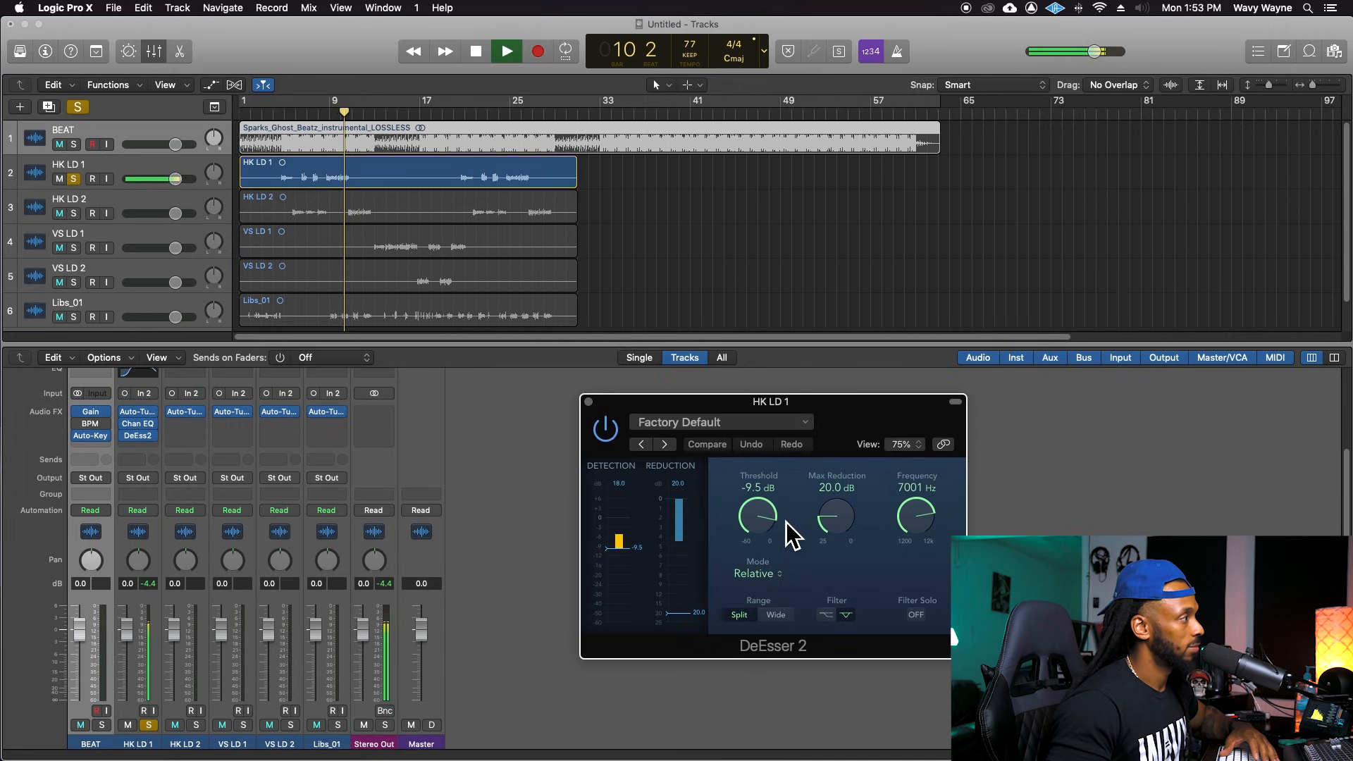
left_click_drag(768, 518, 768, 523)
key("space")
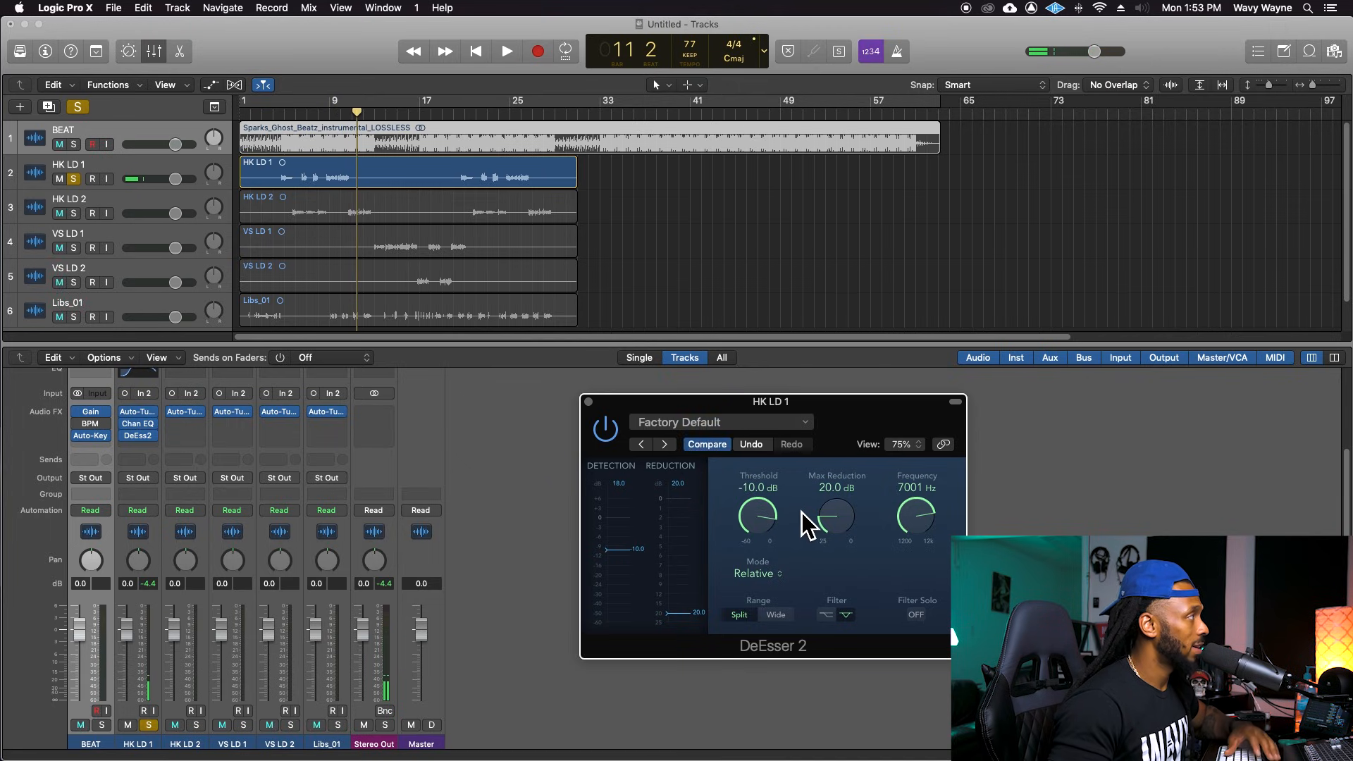
left_click(332, 112)
left_click_drag(328, 115, 322, 115)
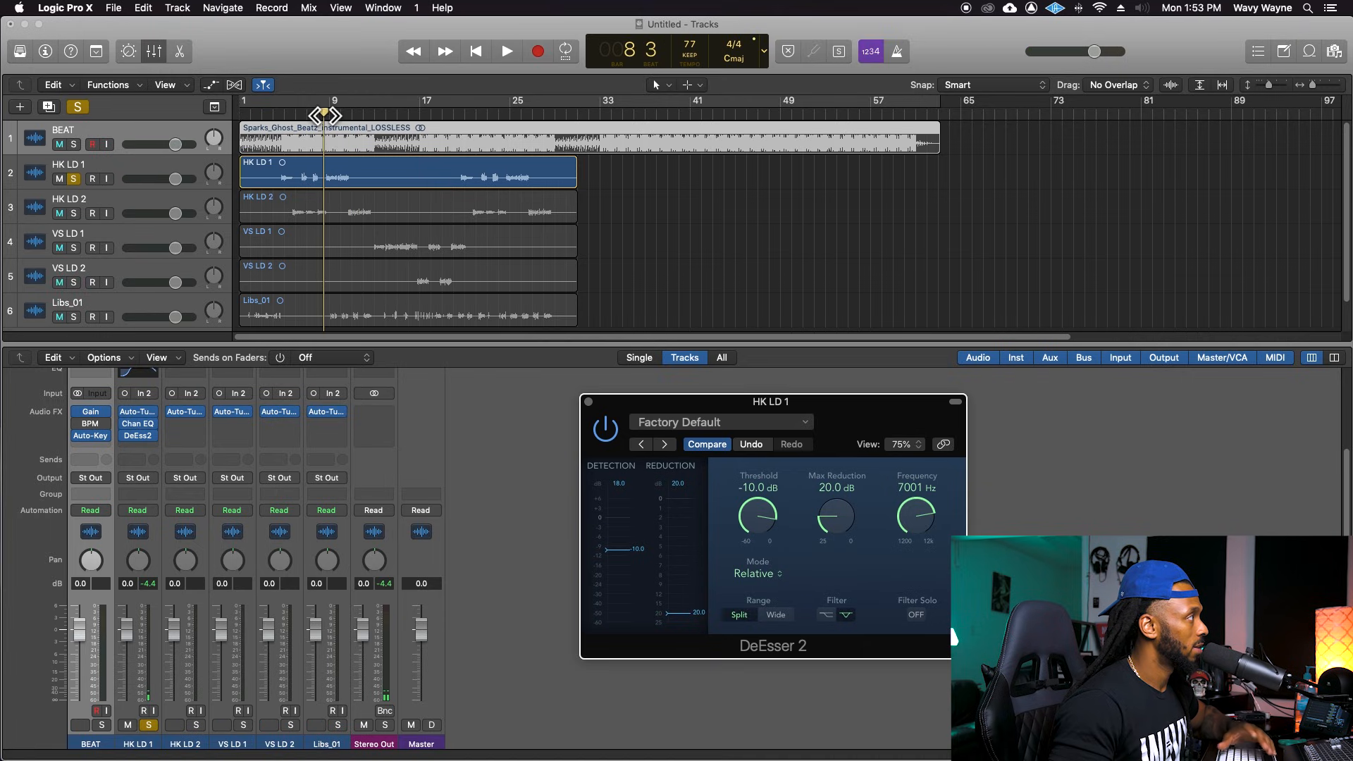
key("space")
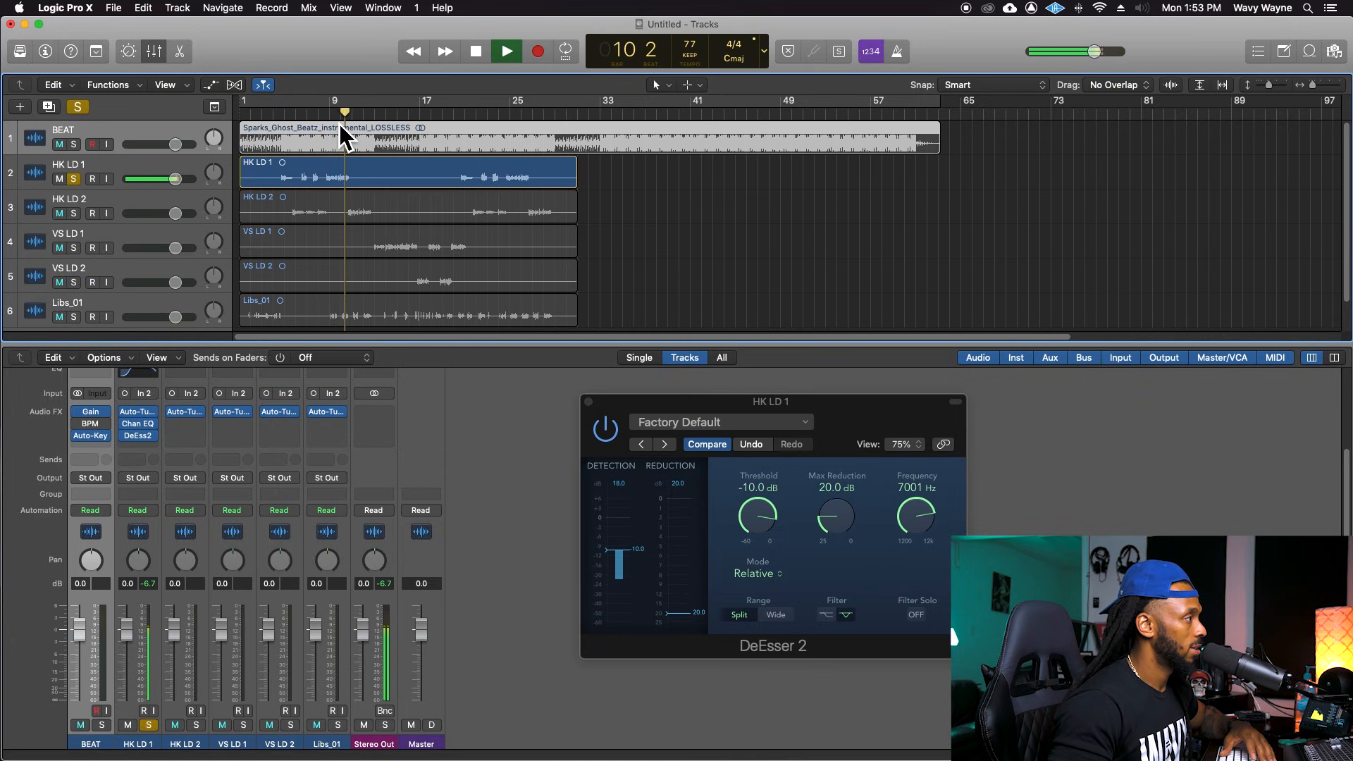
key("space")
left_click_drag(764, 515, 765, 513)
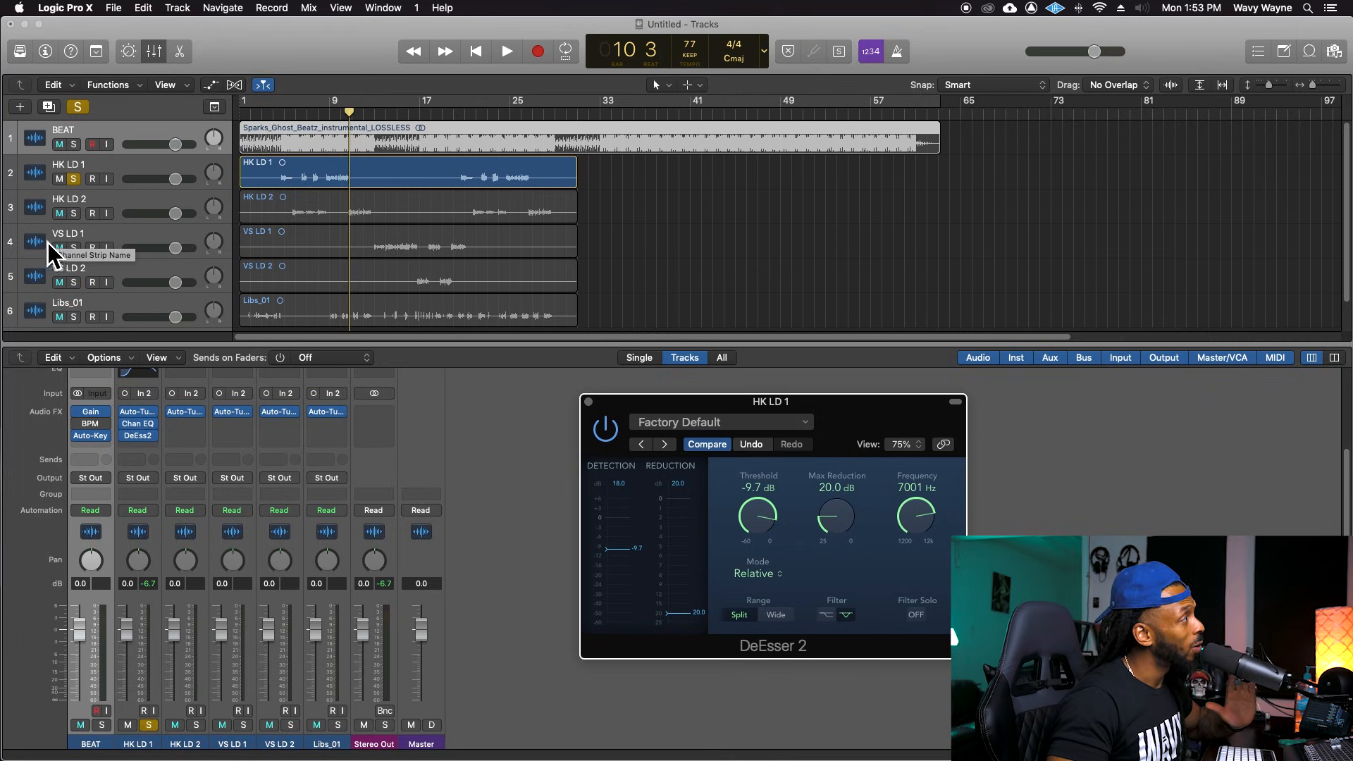
left_click(279, 113)
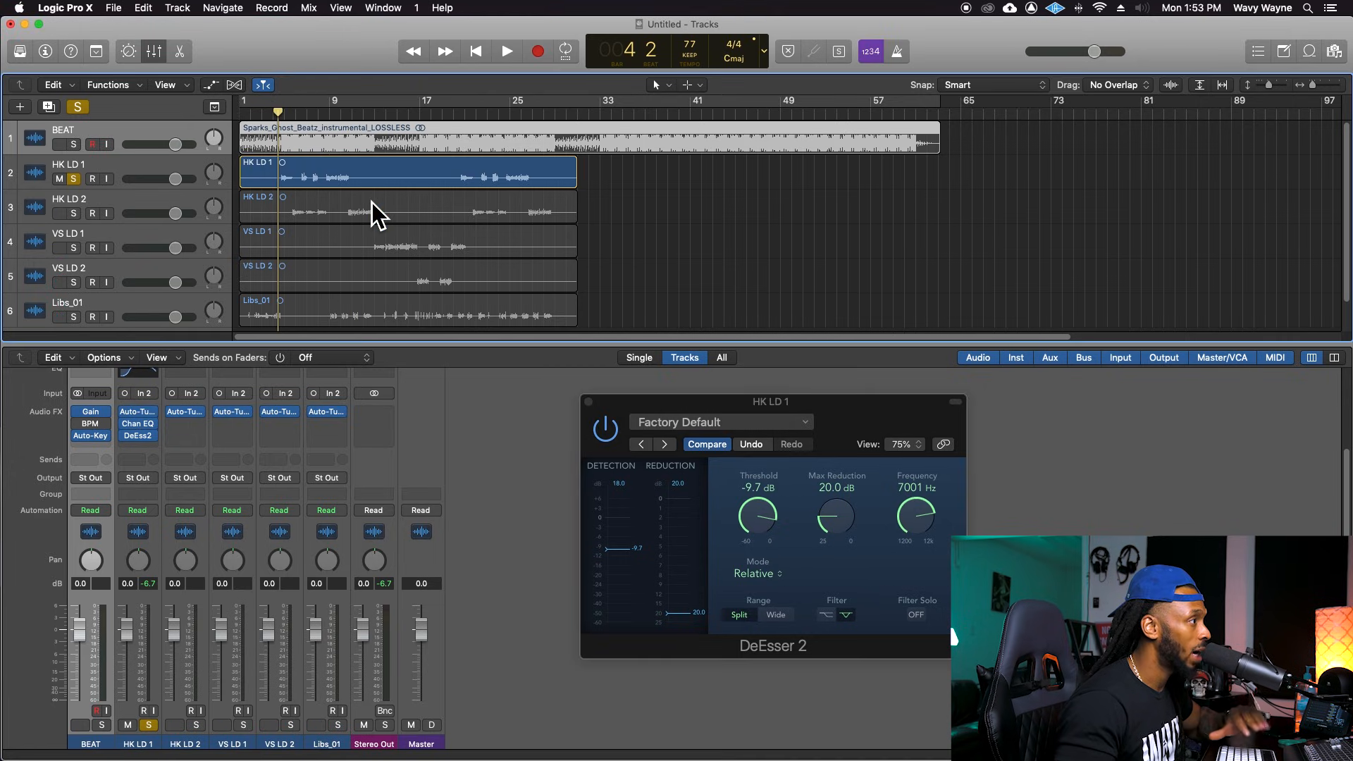
Close the DeEsser 2 window, insert a mono Multipressor below it on HK LD 1 and move the Multipressor window clear of the channel strips.
left_click(589, 403)
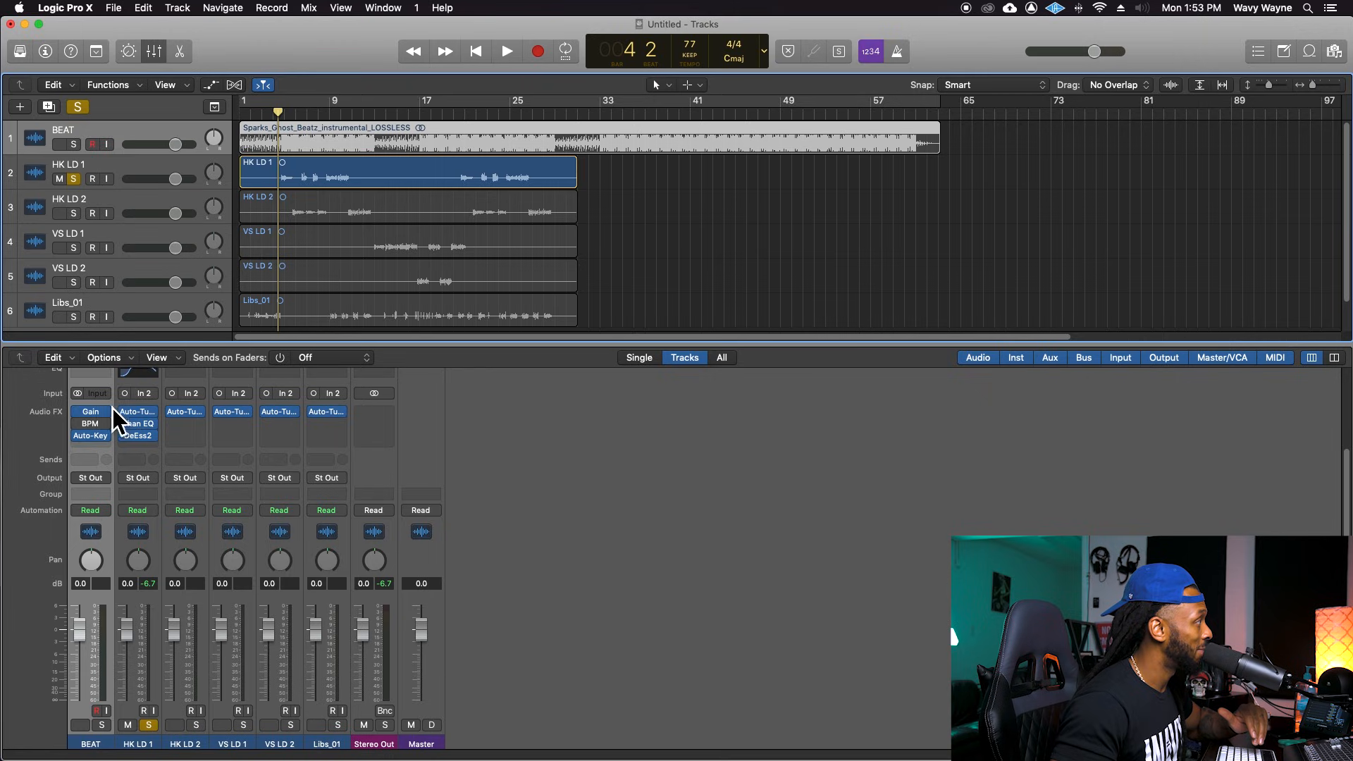
left_click(132, 451)
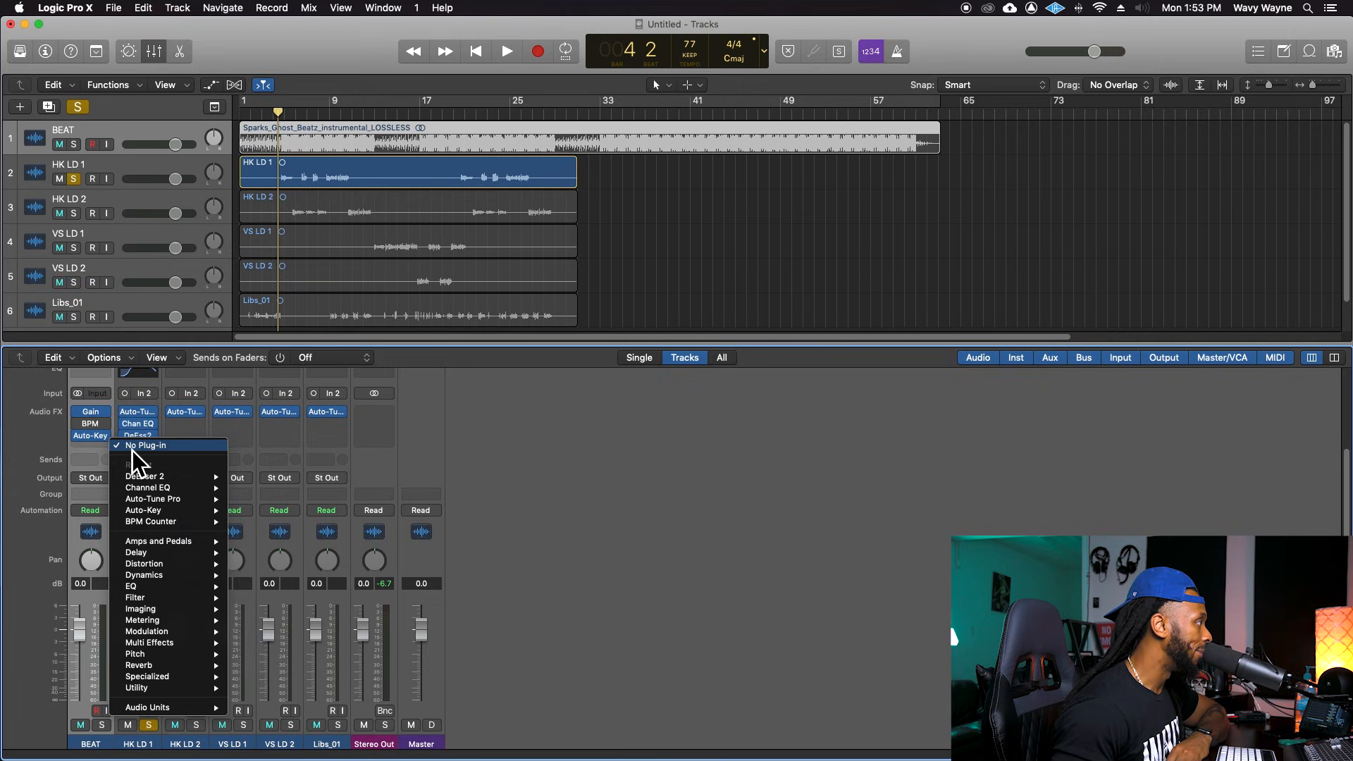
mouse_move(185, 641)
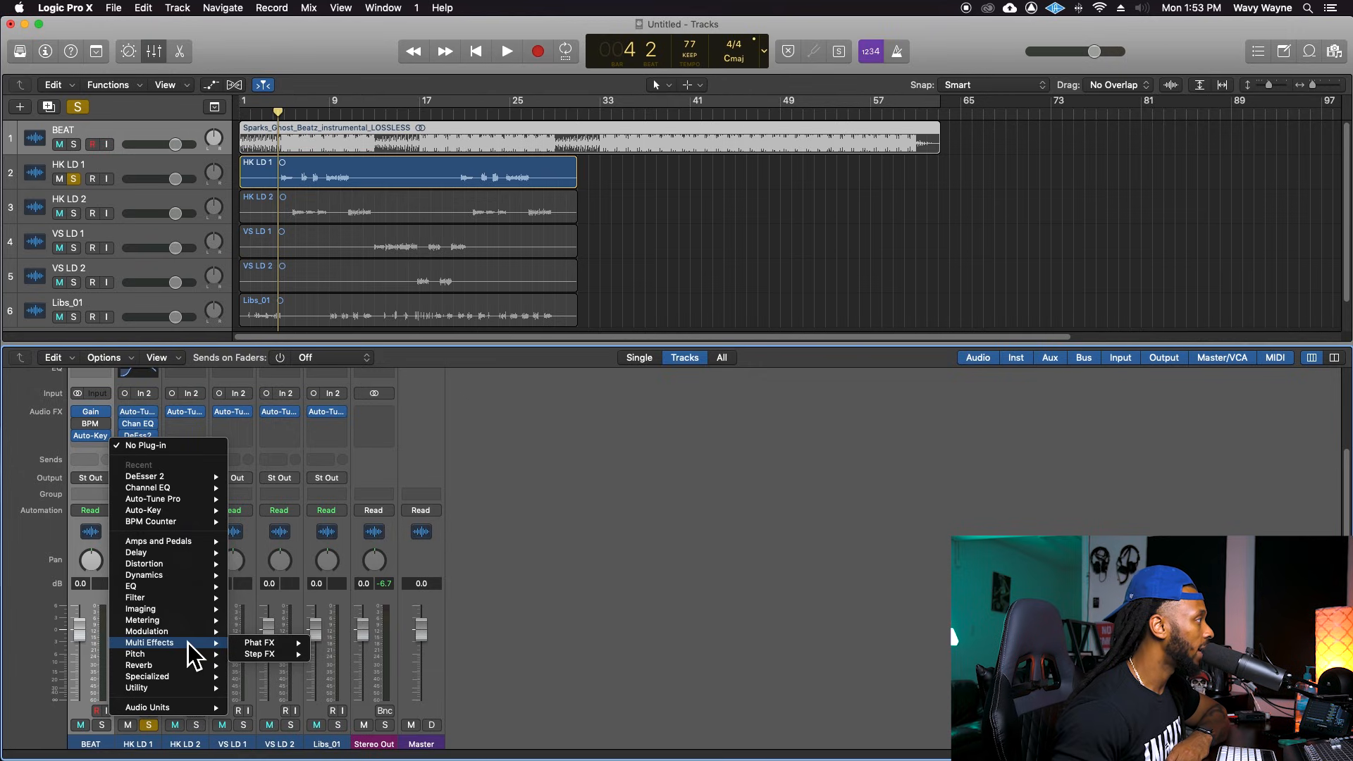
mouse_move(180, 575)
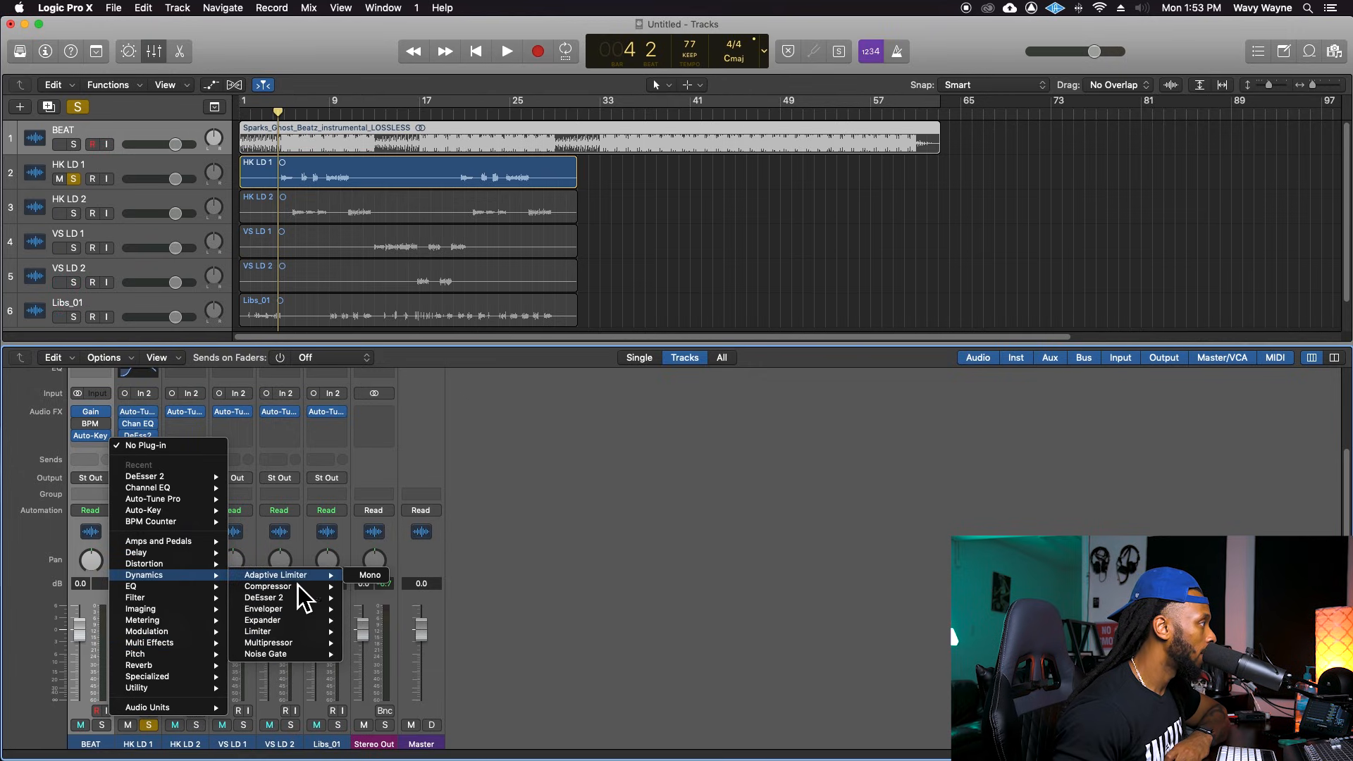
left_click(374, 644)
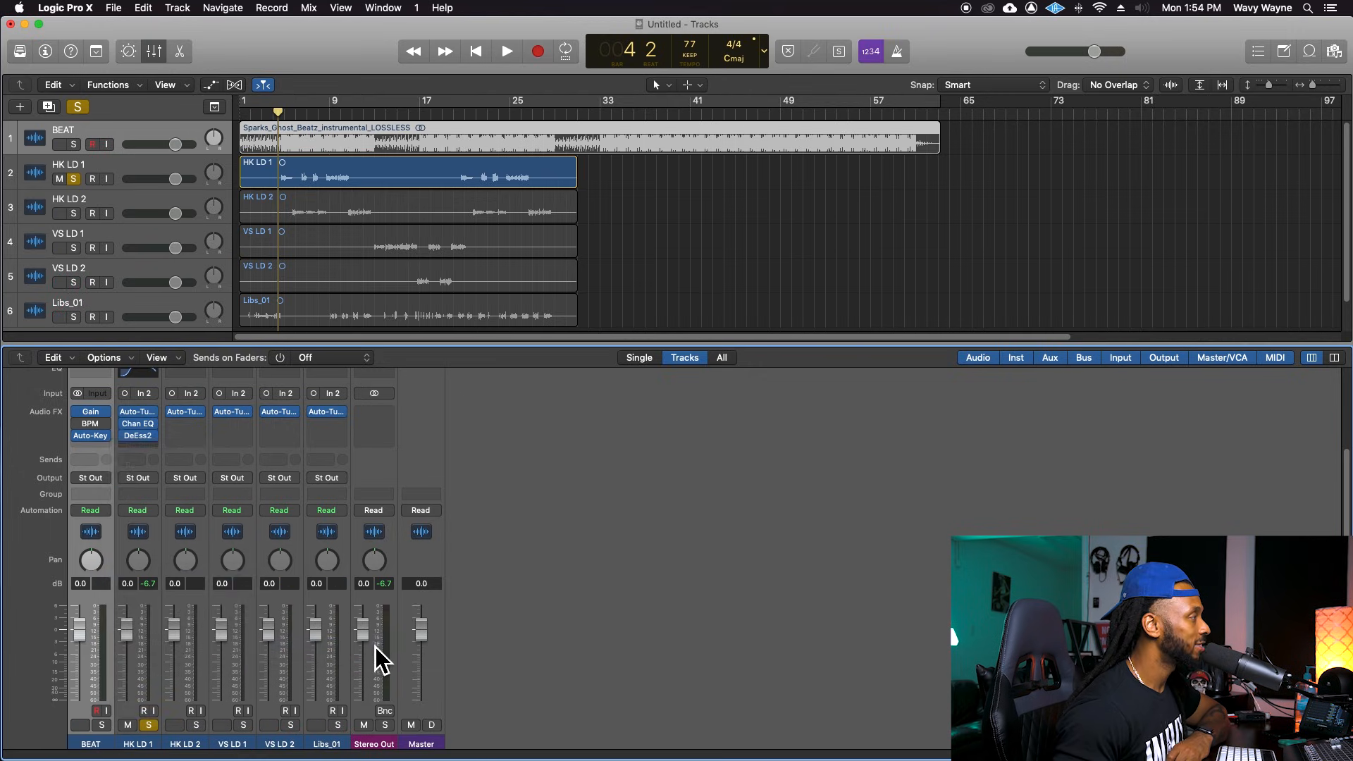
left_click_drag(350, 67, 789, 283)
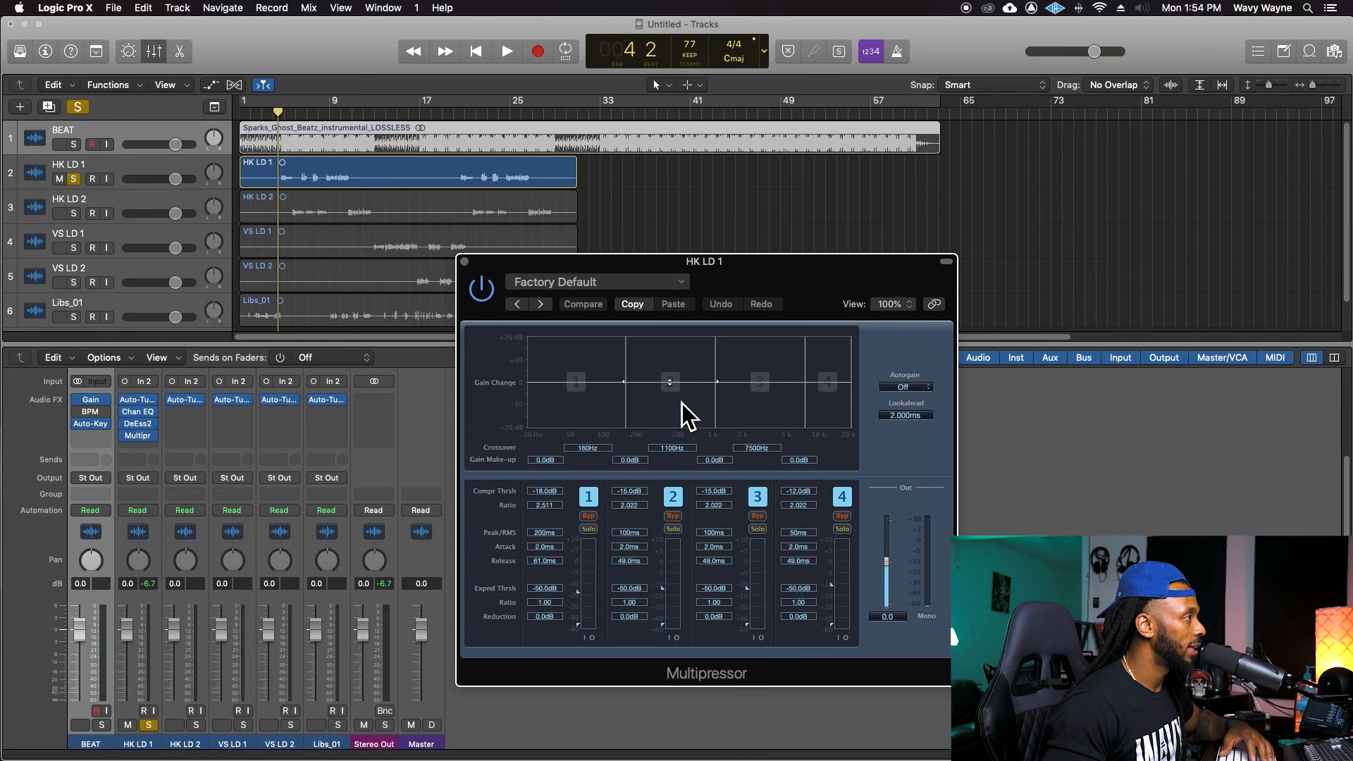
Try switching individual Multipressor bands off and back on, restoring all four bands.
left_click(673, 498)
left_click(757, 498)
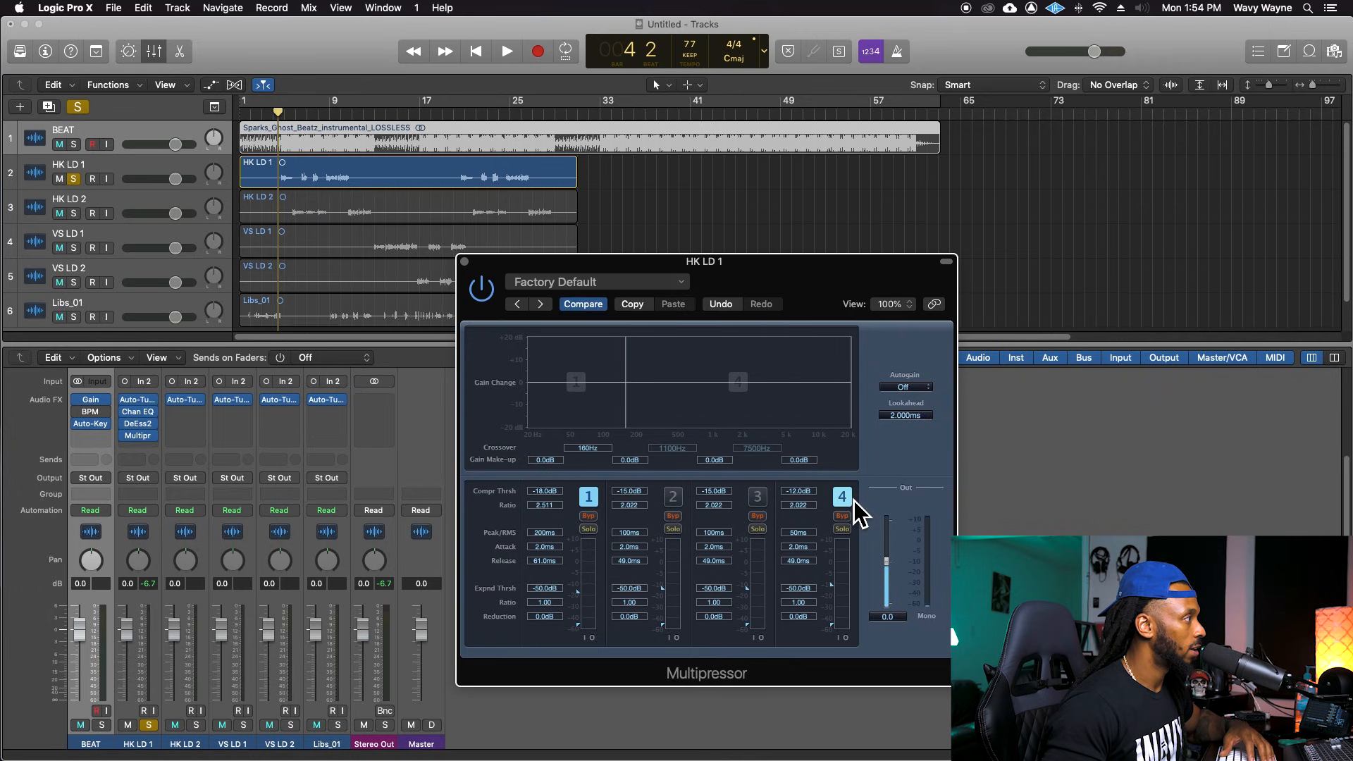
left_click(851, 499)
left_click(853, 500)
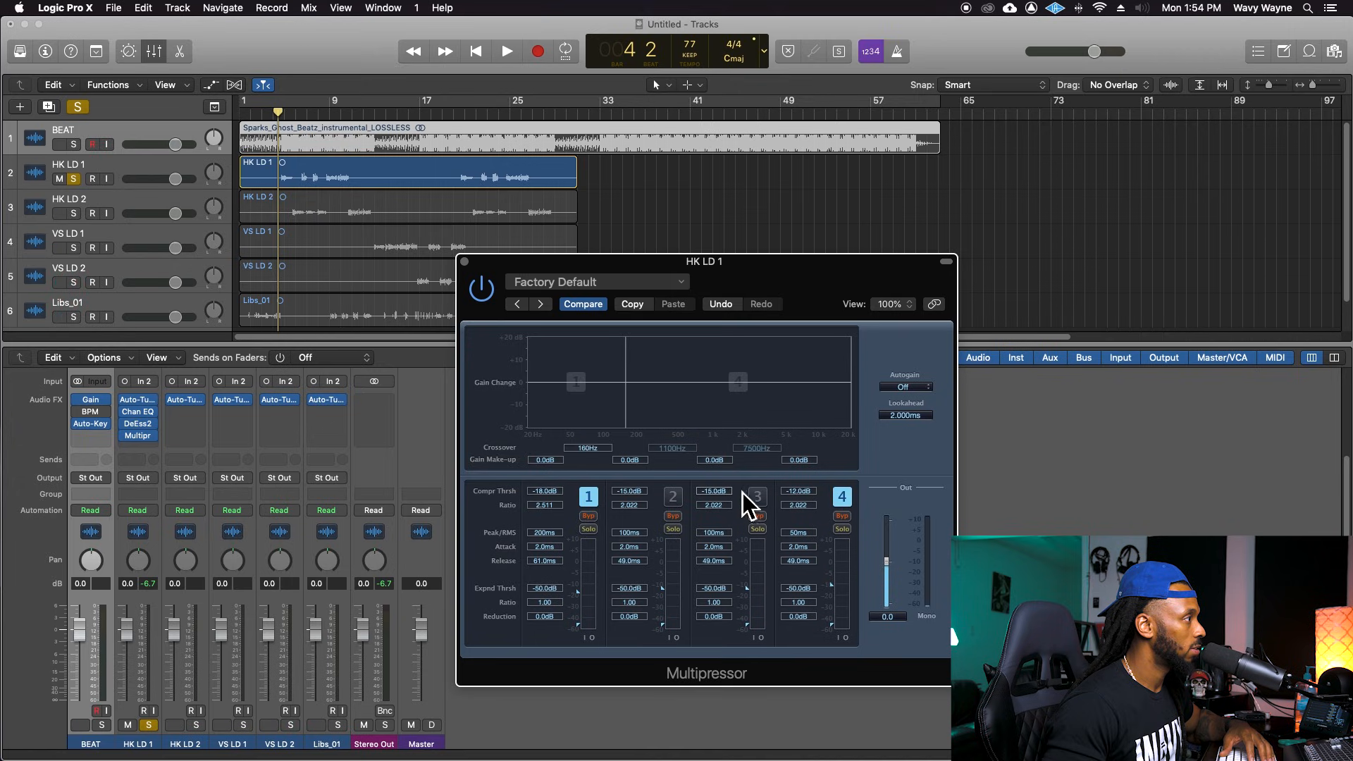
left_click(760, 498)
left_click(678, 498)
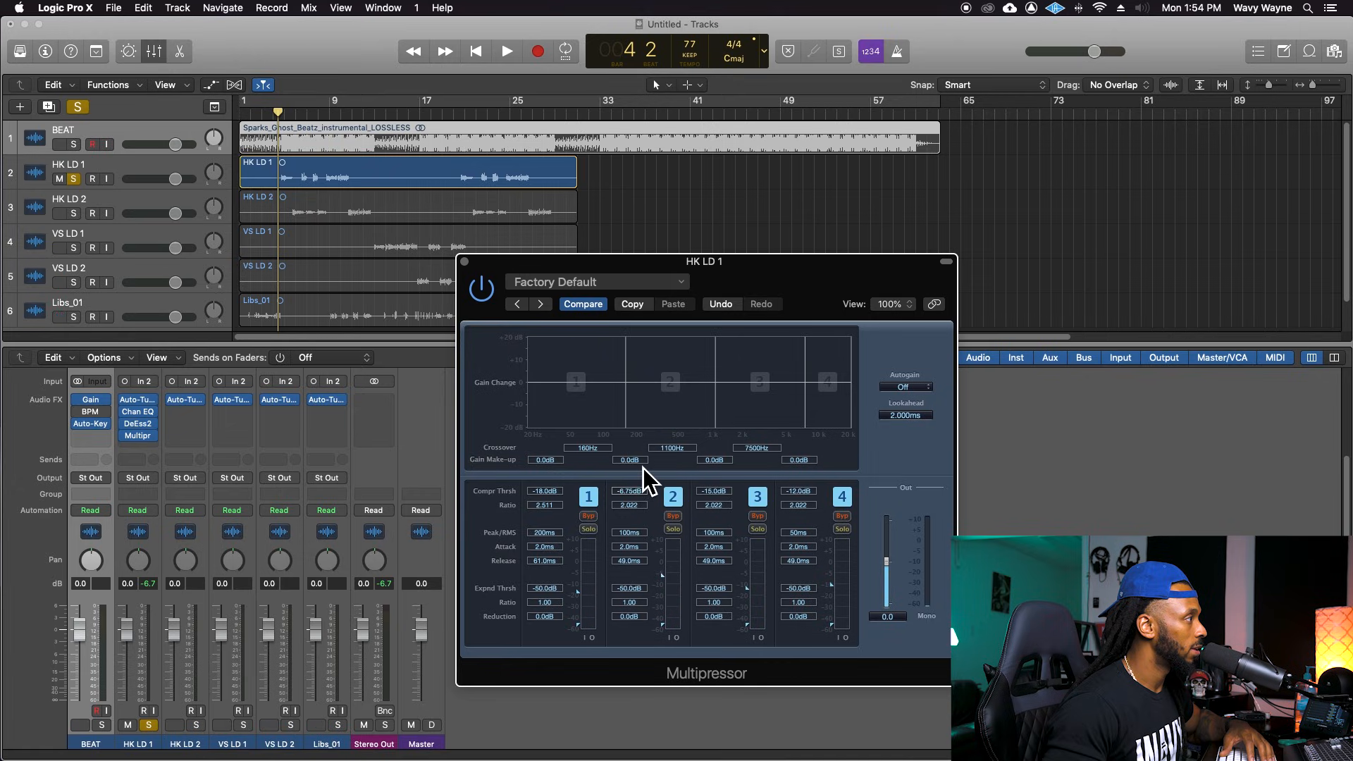
Set the Multipressor thresholds to -60, -4.25, 0.5 and 0 dB for bands 1 to 4, and the lowest crossover to 140 Hz.
left_click_drag(751, 568, 751, 564)
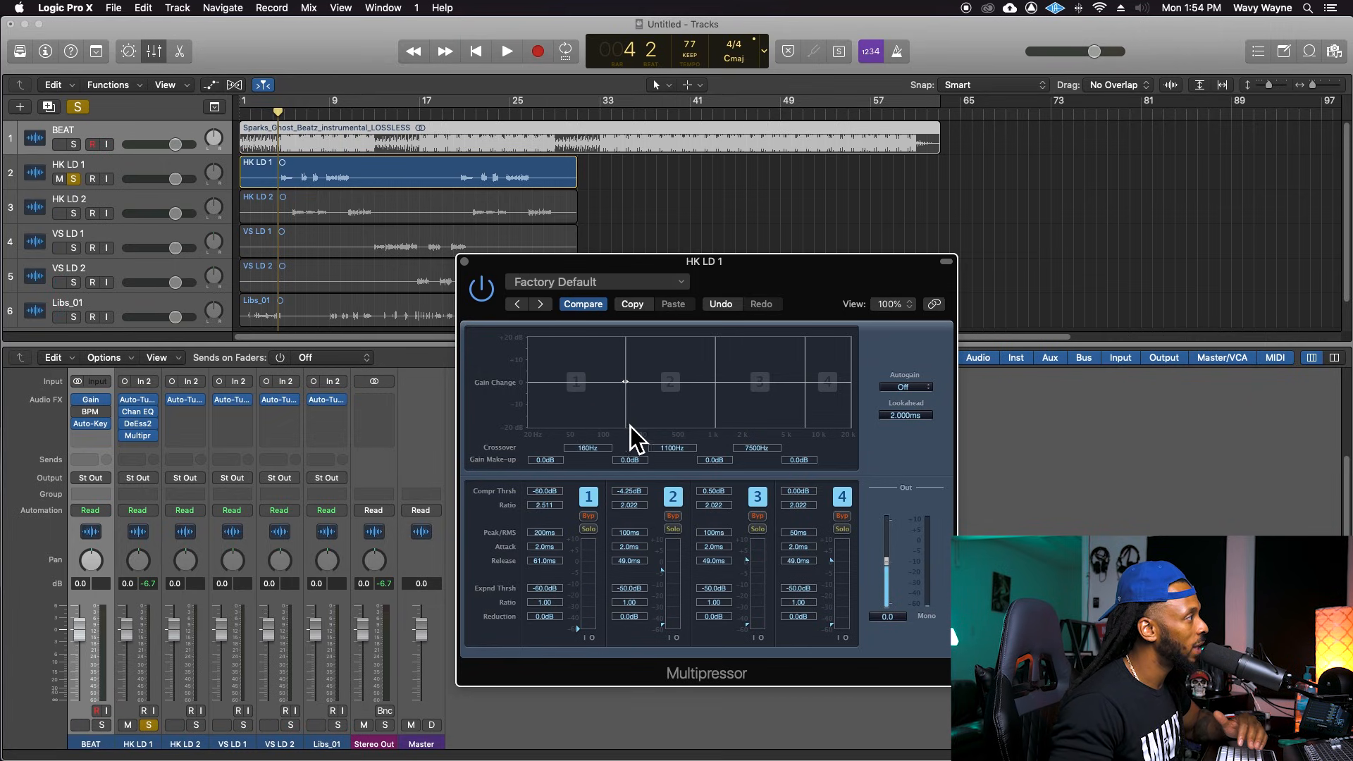
left_click_drag(630, 426, 608, 430)
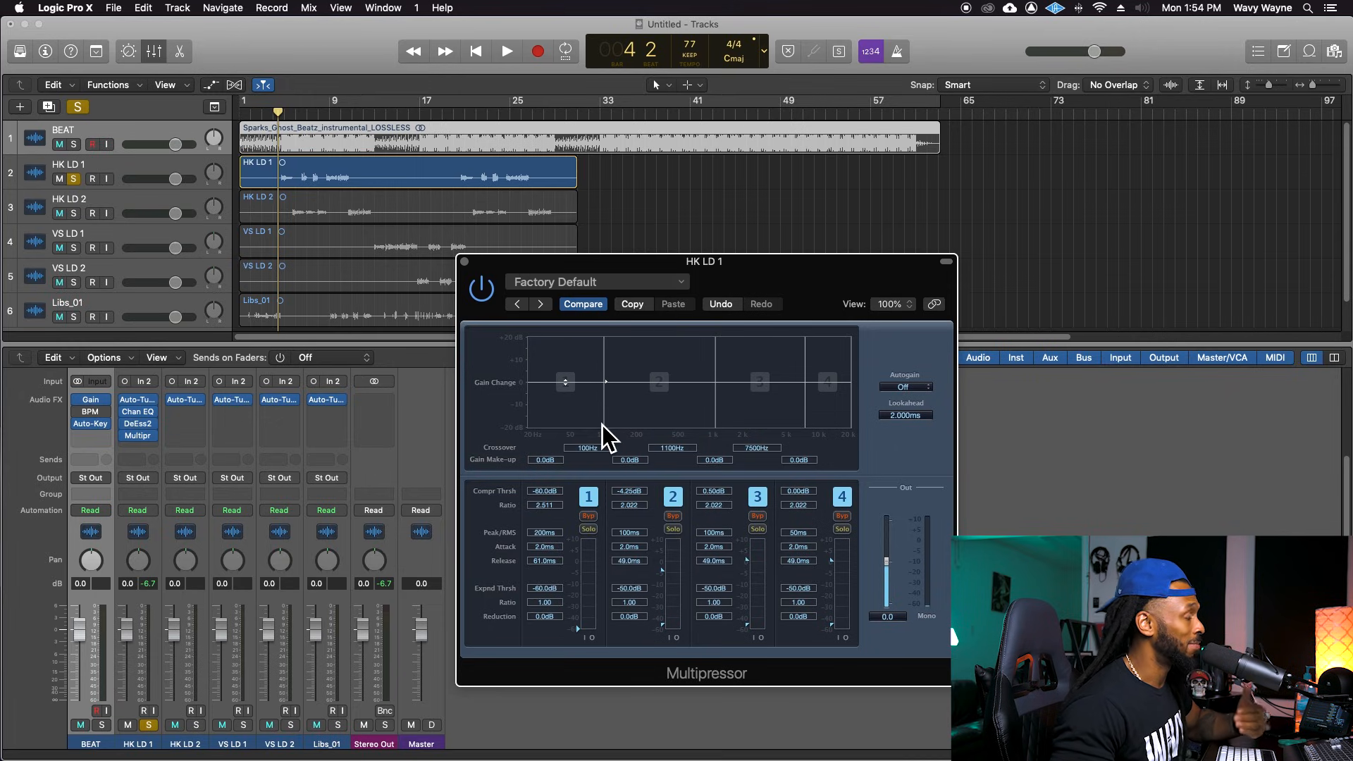
left_click_drag(608, 417, 623, 421)
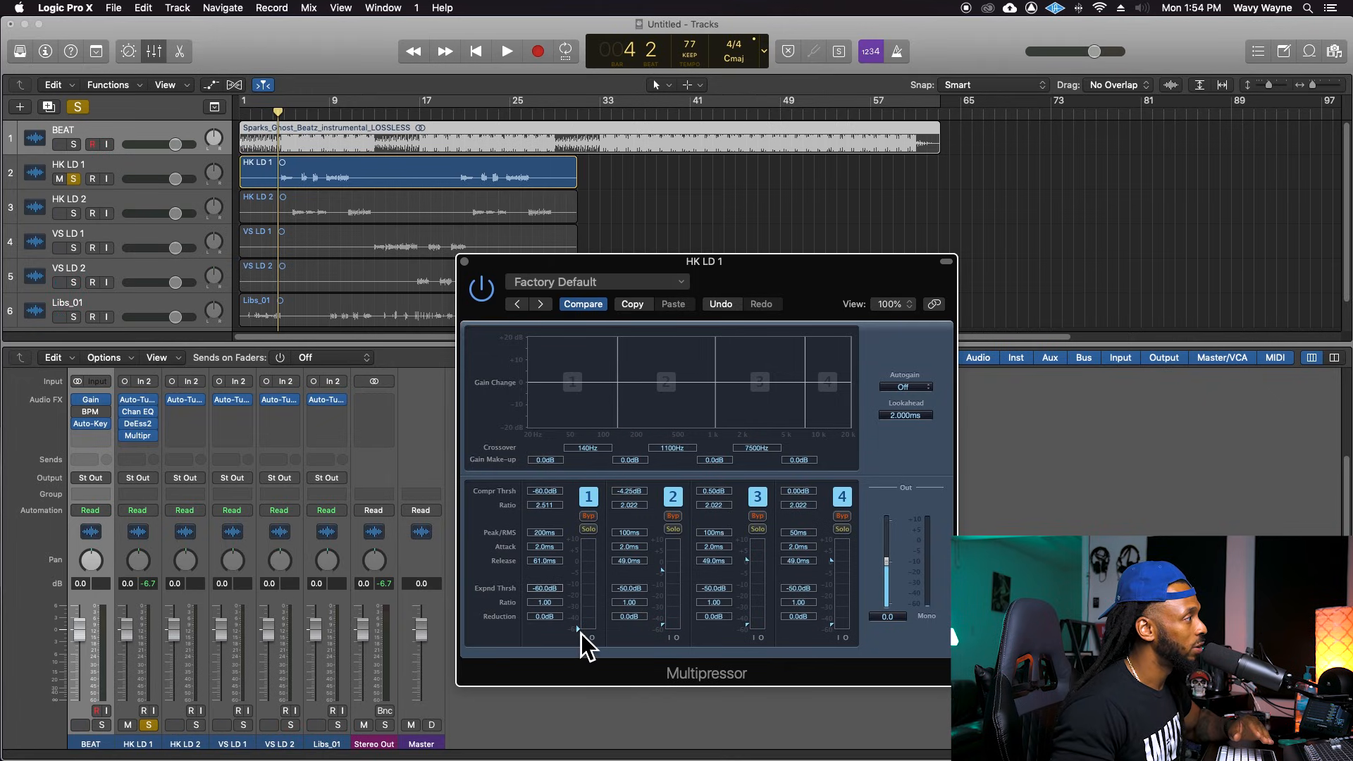
left_click_drag(592, 623, 585, 638)
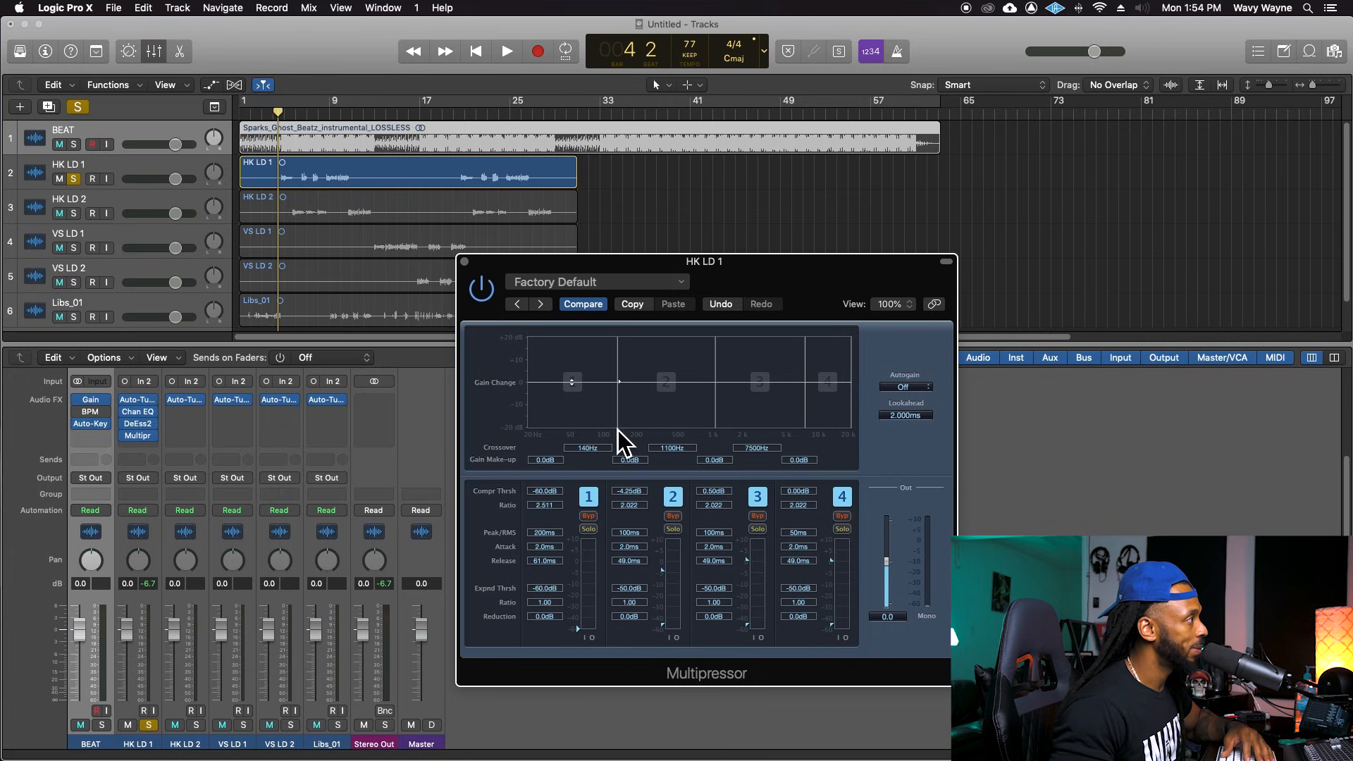
Raise the crossover between bands 1 and 2 to 220 Hz while auditioning the soloed vocal.
key("space")
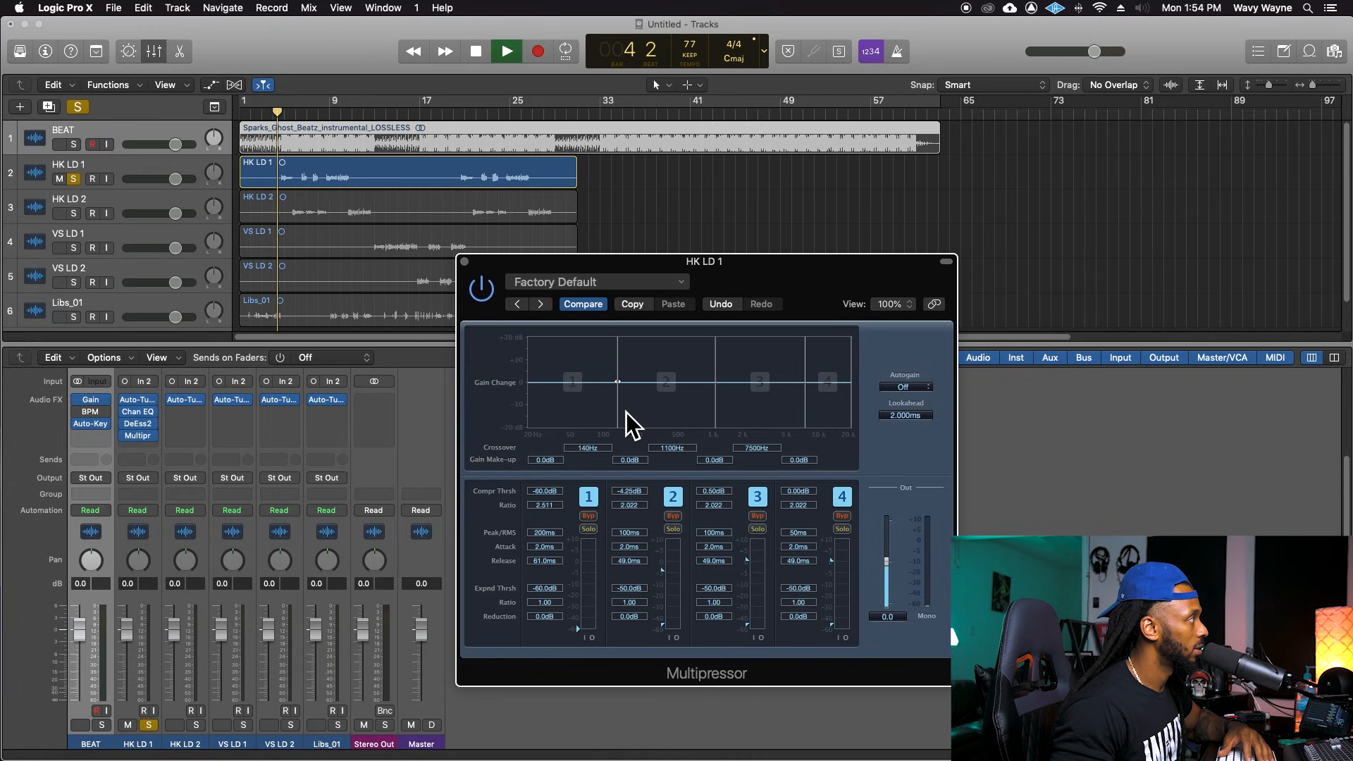
mouse_move(624, 413)
left_mouse_down()
mouse_move(679, 416)
mouse_move(646, 425)
left_mouse_up()
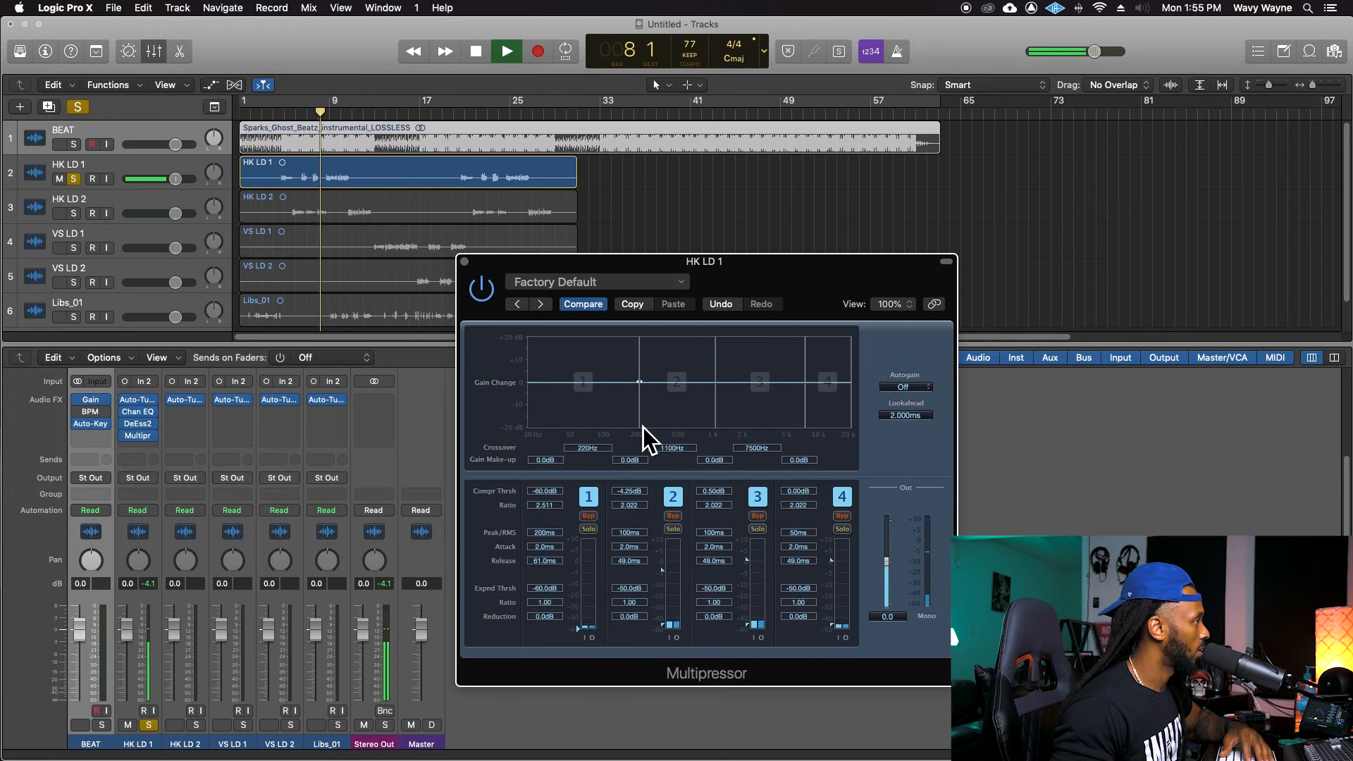
left_click_drag(642, 427, 640, 430)
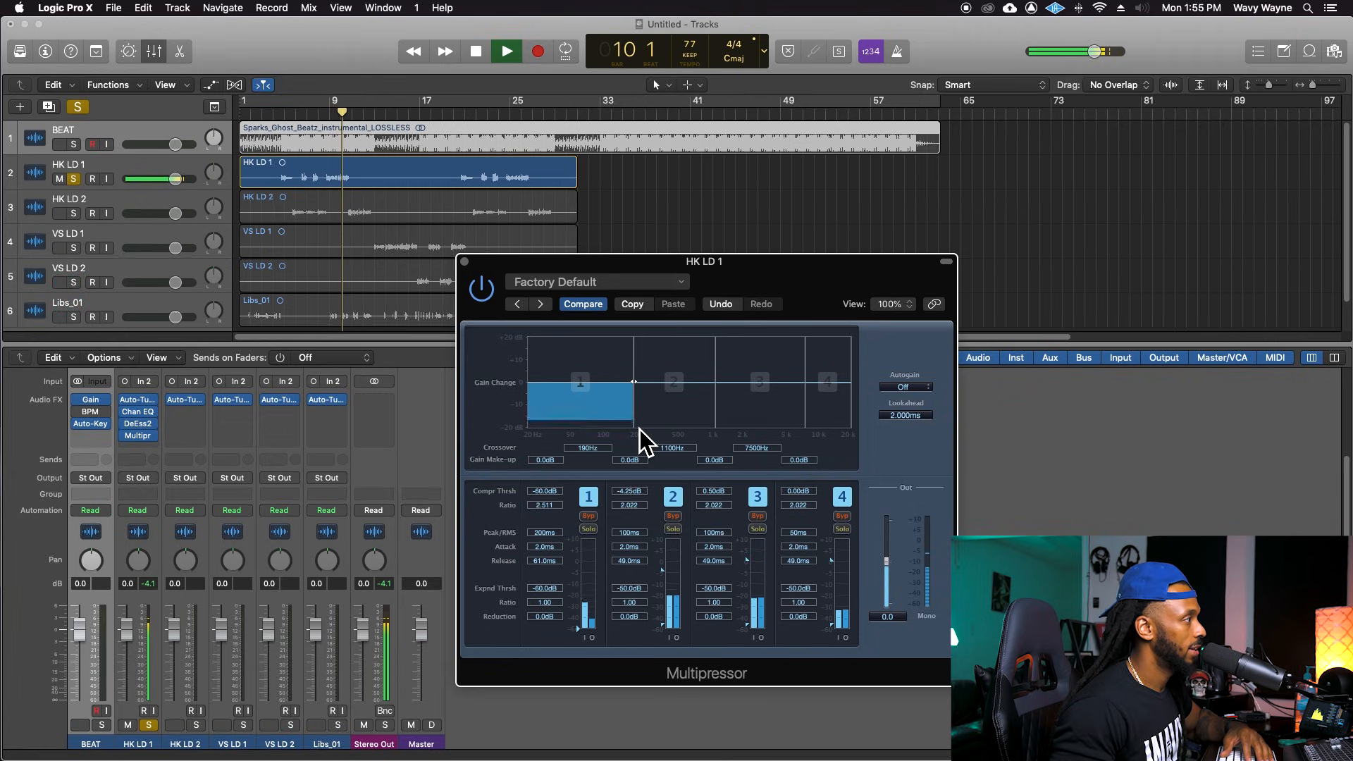
left_click_drag(640, 430, 643, 428)
key("space")
left_click(334, 116)
key("space")
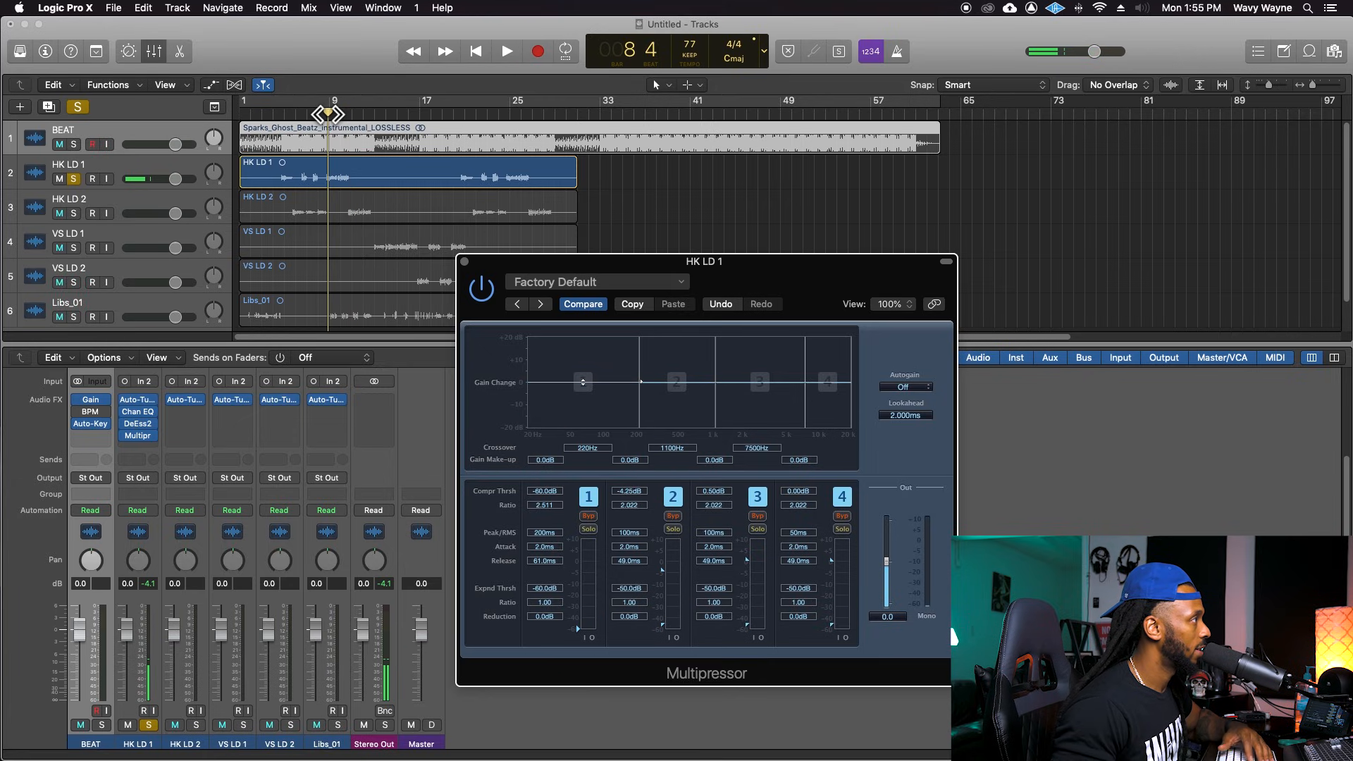
Compare the soloed vocal with Multipressor band 1 switched off and on, leaving the band enabled.
left_click(597, 505)
left_click(598, 506)
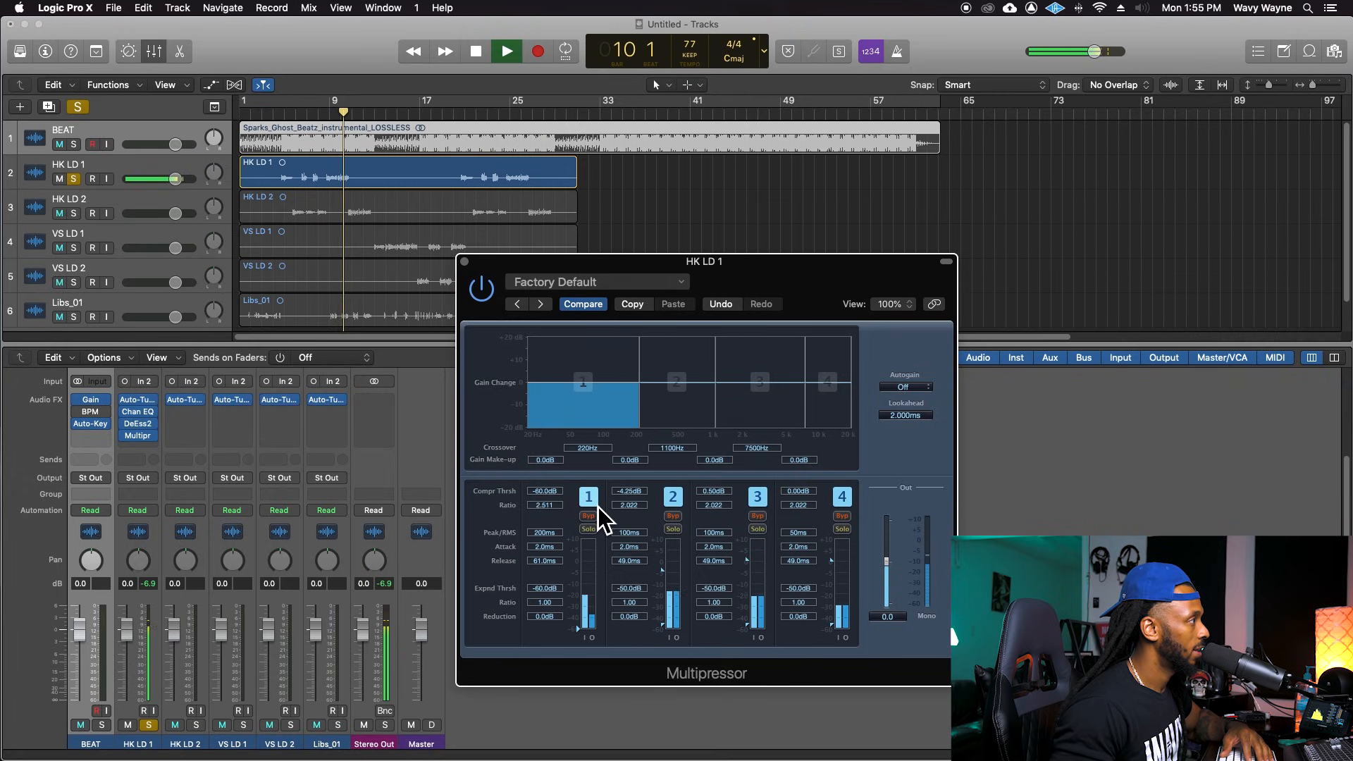
left_click(598, 507)
key("space")
key("space")
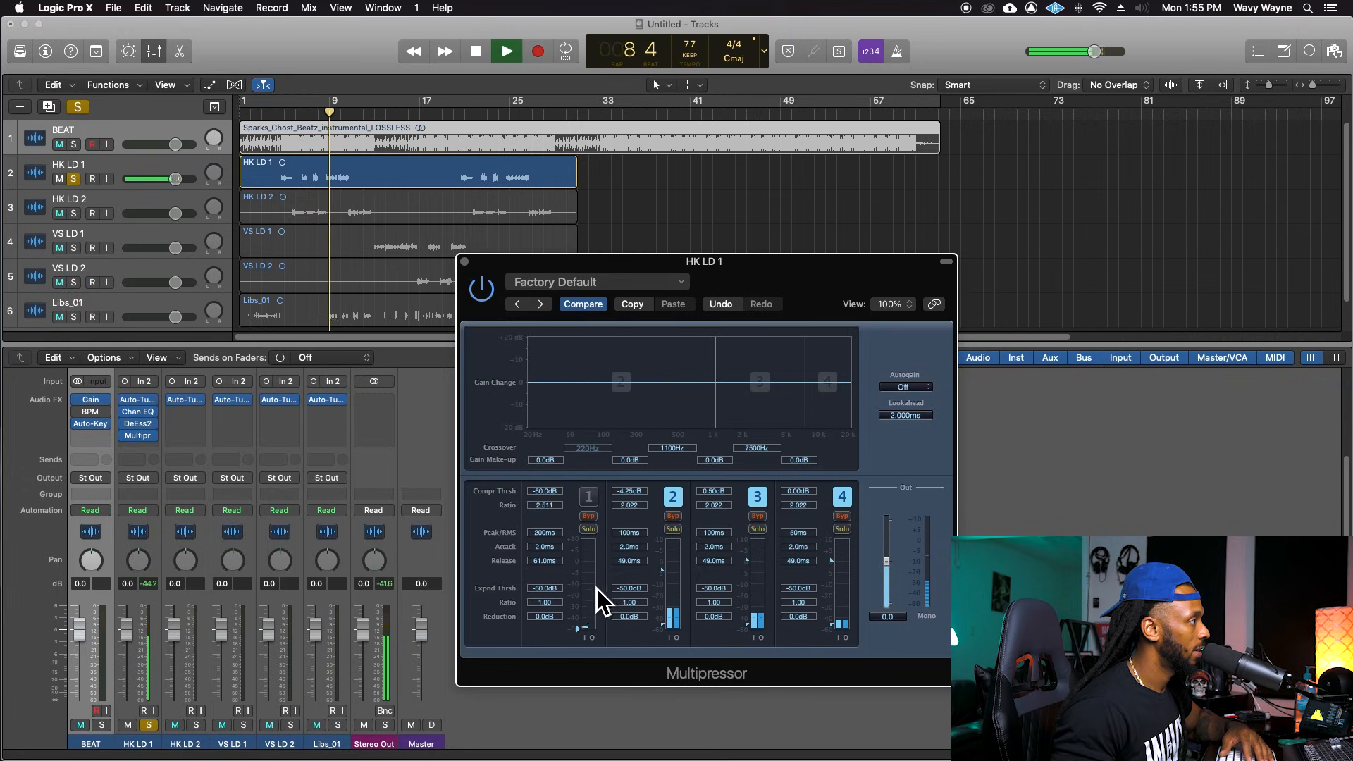
left_click(589, 498)
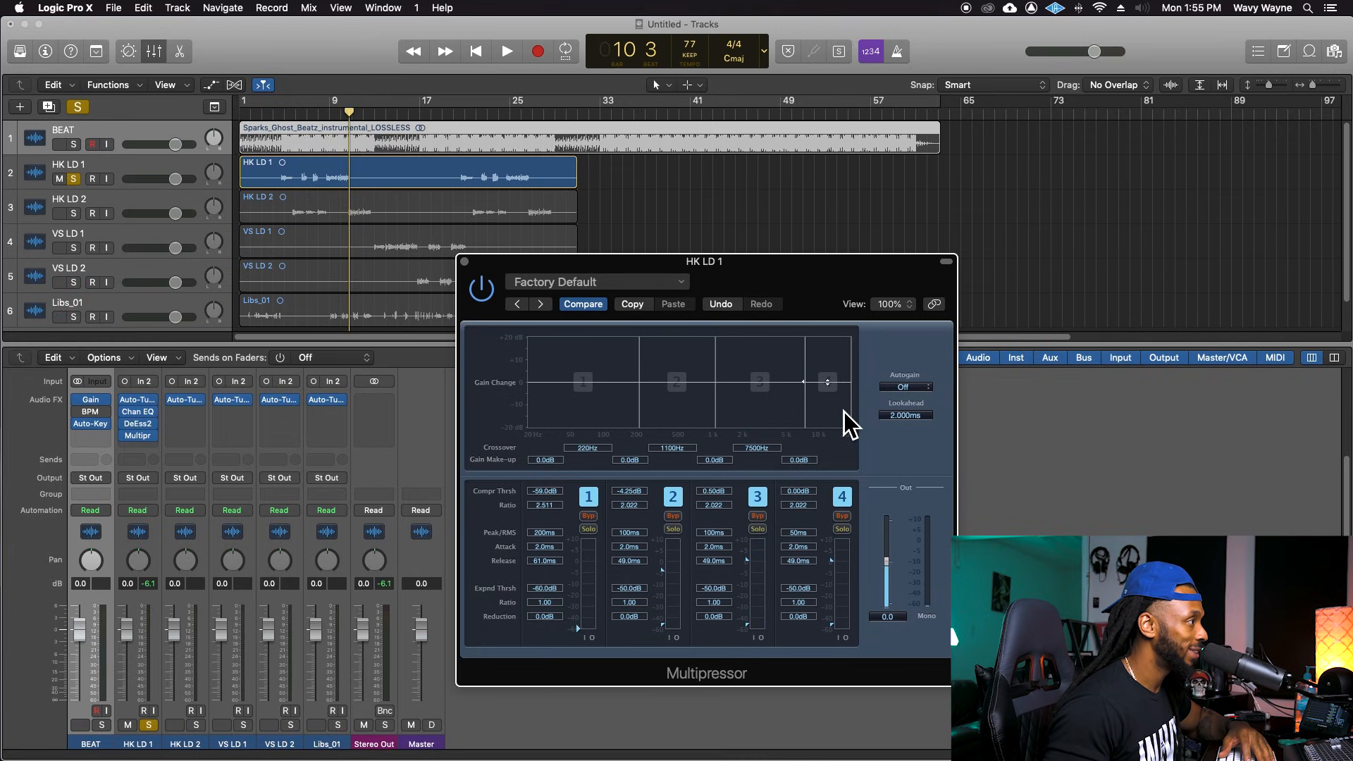
Set band 4's compression threshold to -38 dB and the crossover between bands 3 and 4 to 5600 Hz while auditioning the vocal.
key("space")
left_click_drag(809, 497, 823, 532)
left_click_drag(839, 582, 838, 615)
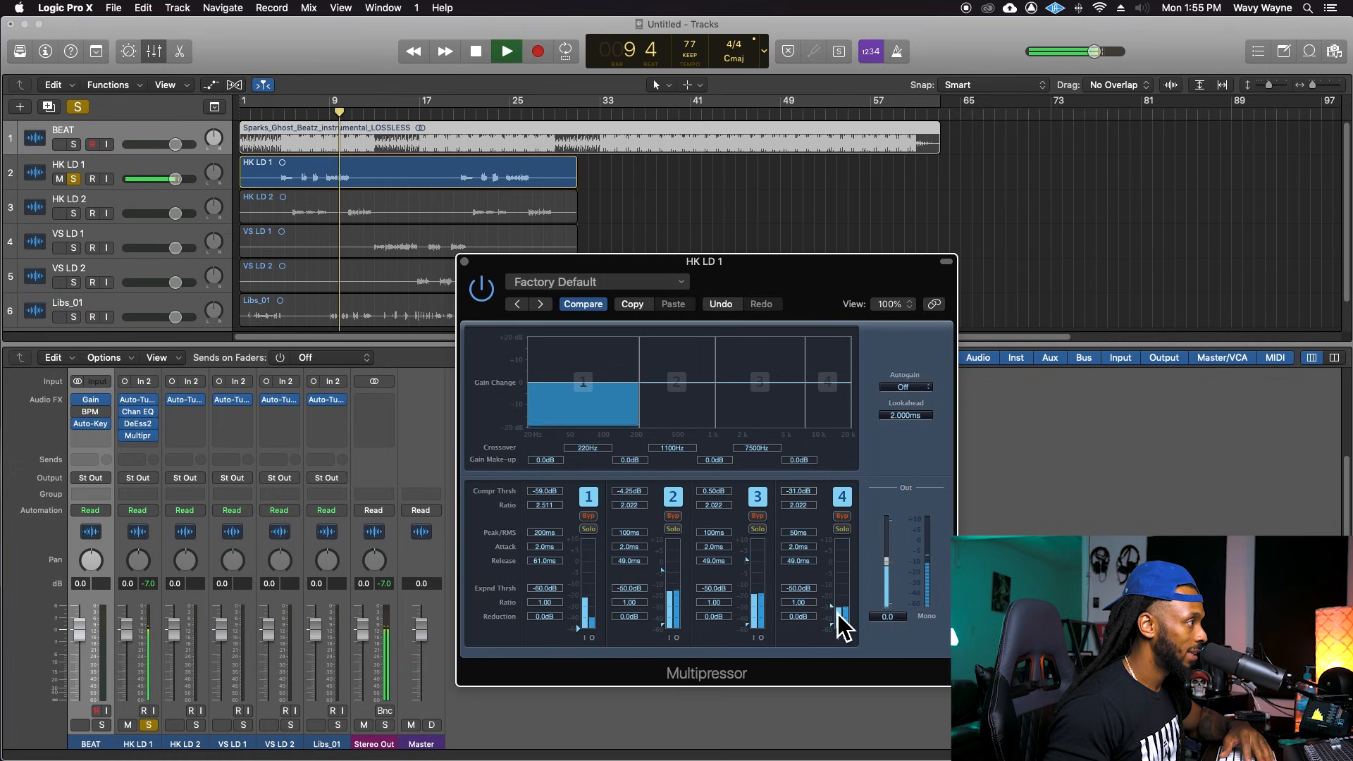
key("space")
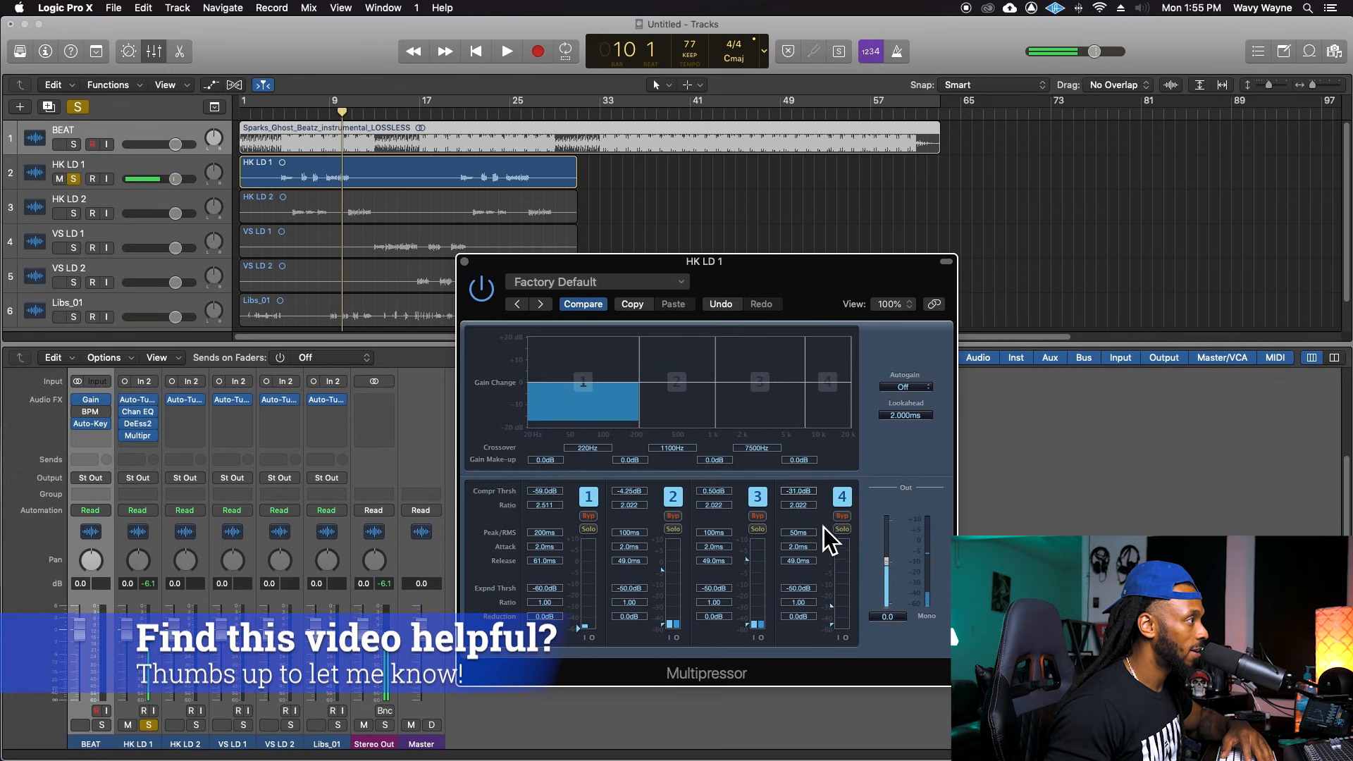
key("space")
left_click_drag(843, 608, 842, 628)
left_click_drag(810, 424, 797, 430)
key("space")
key("space")
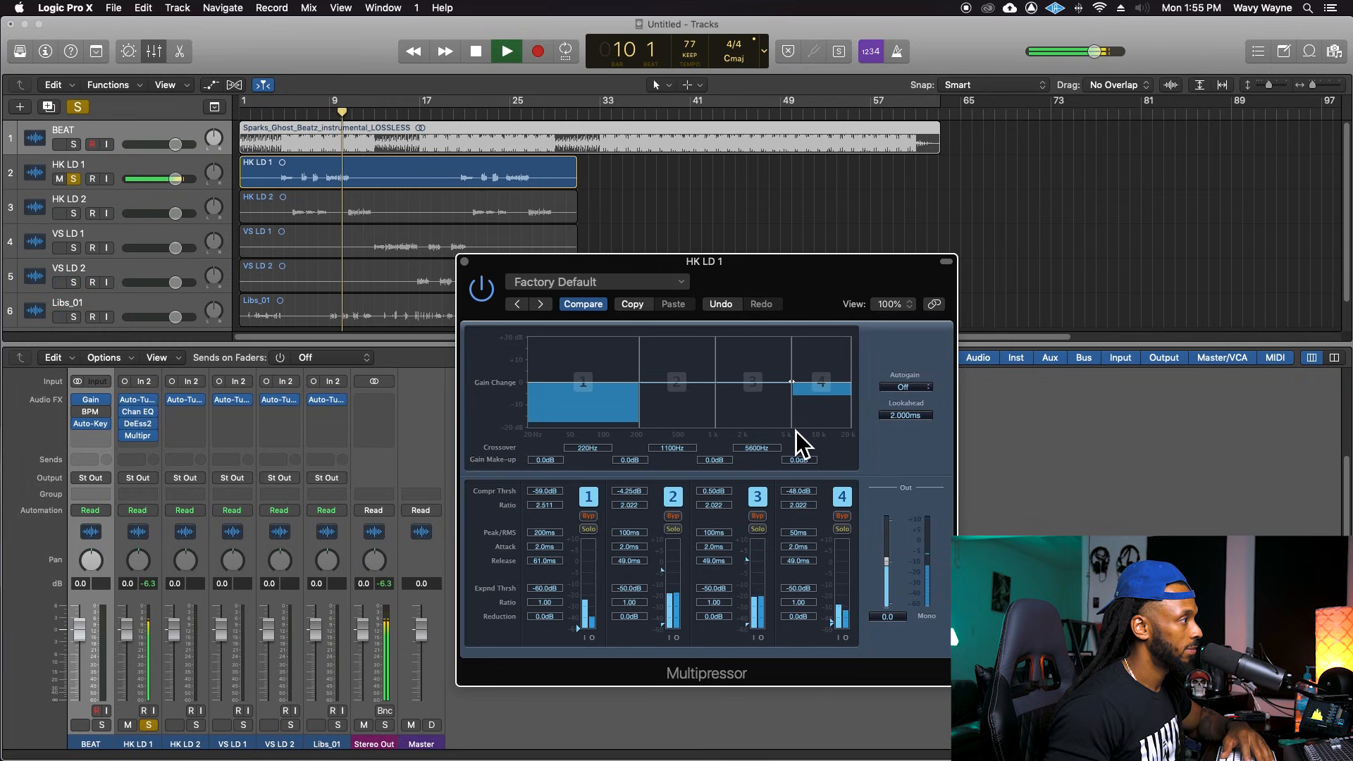
left_click_drag(834, 625, 837, 613)
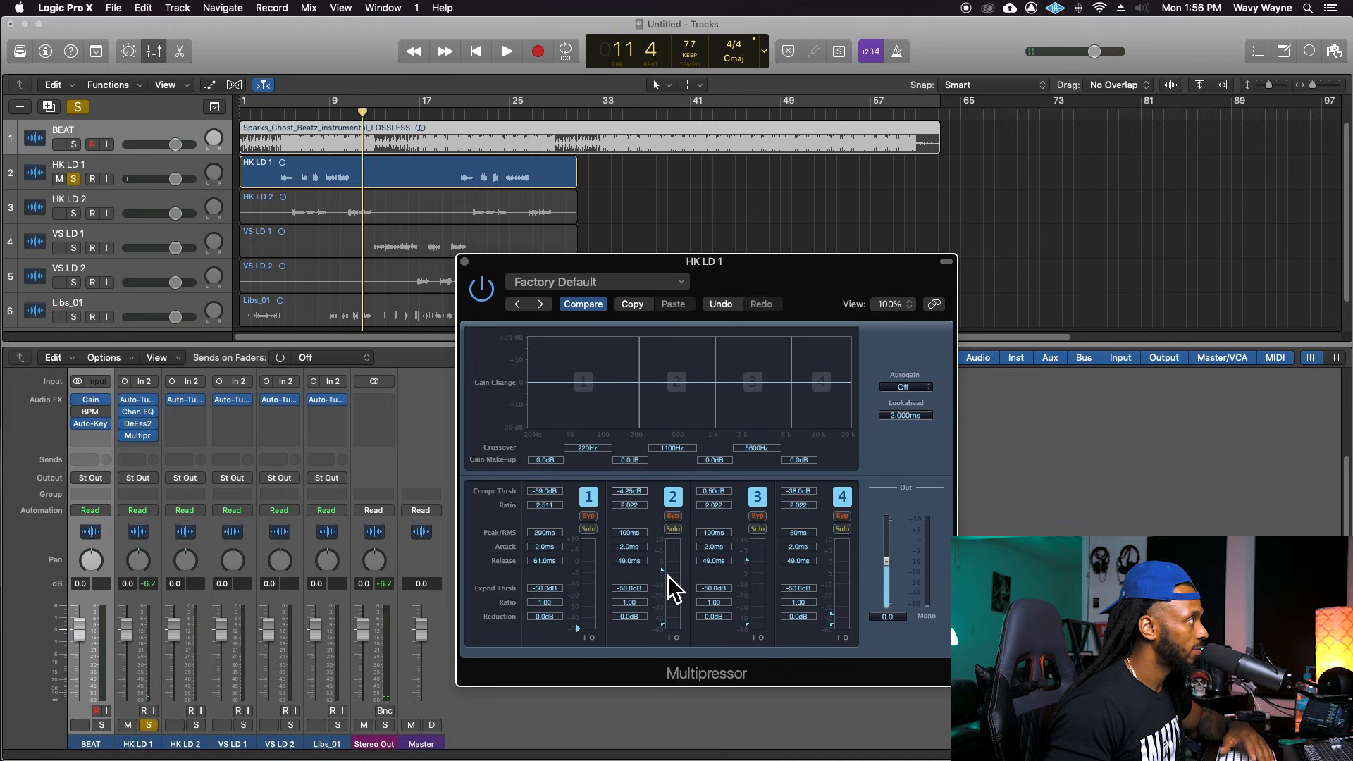
Lower band 2's compression threshold to -26.5 dB while auditioning the soloed vocal.
left_click_drag(667, 577, 678, 619)
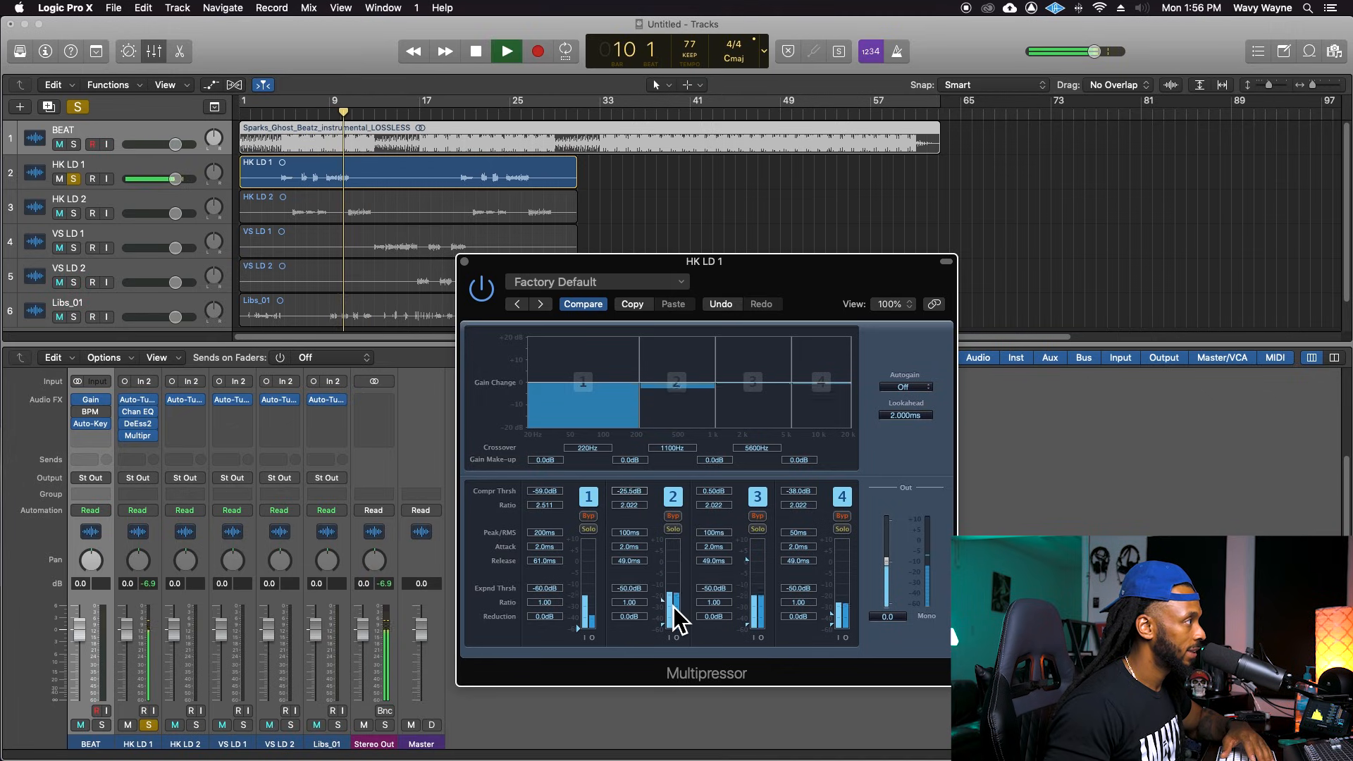
left_click_drag(675, 620, 670, 605)
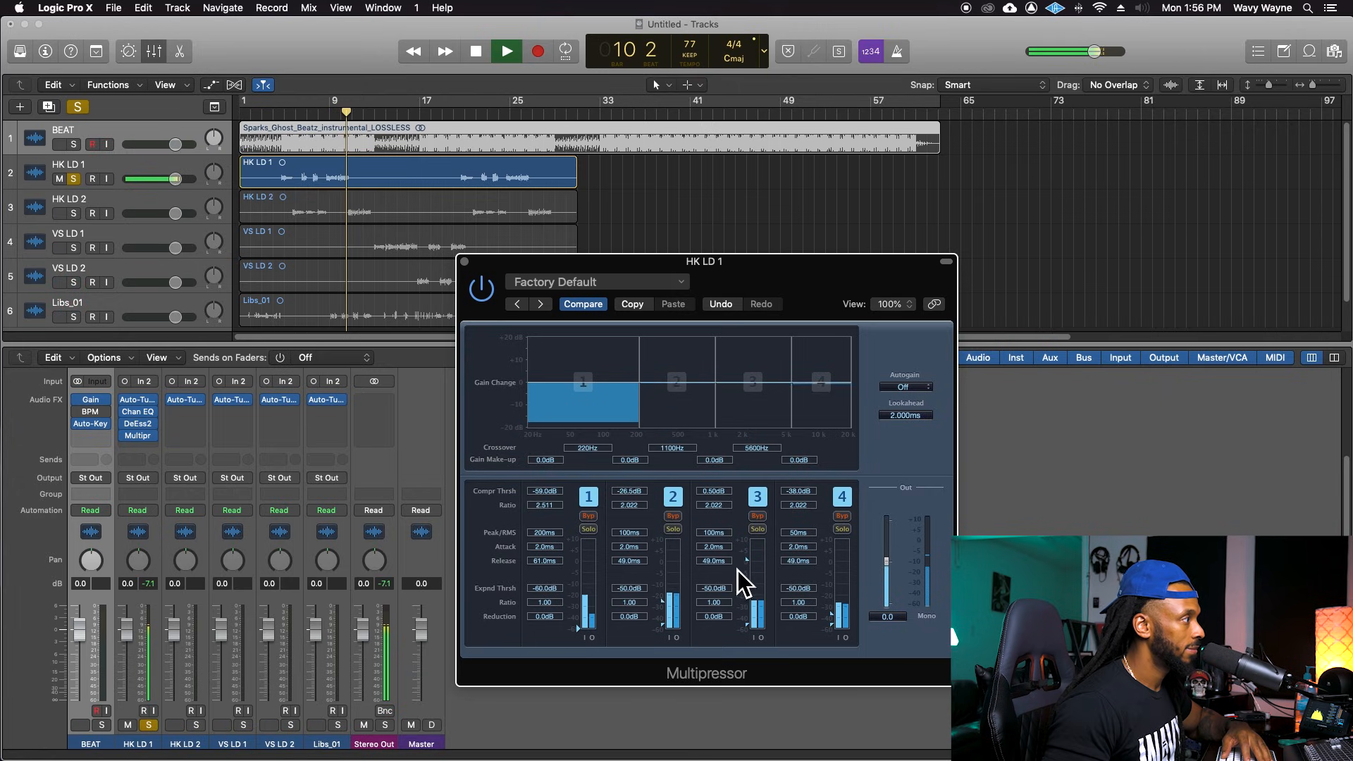
key("space")
Lower band 3's compression threshold to -30.5 dB and move the crossover between bands 2 and 3 to 1200 Hz while auditioning the vocal.
left_click_drag(750, 565, 759, 607)
key("space")
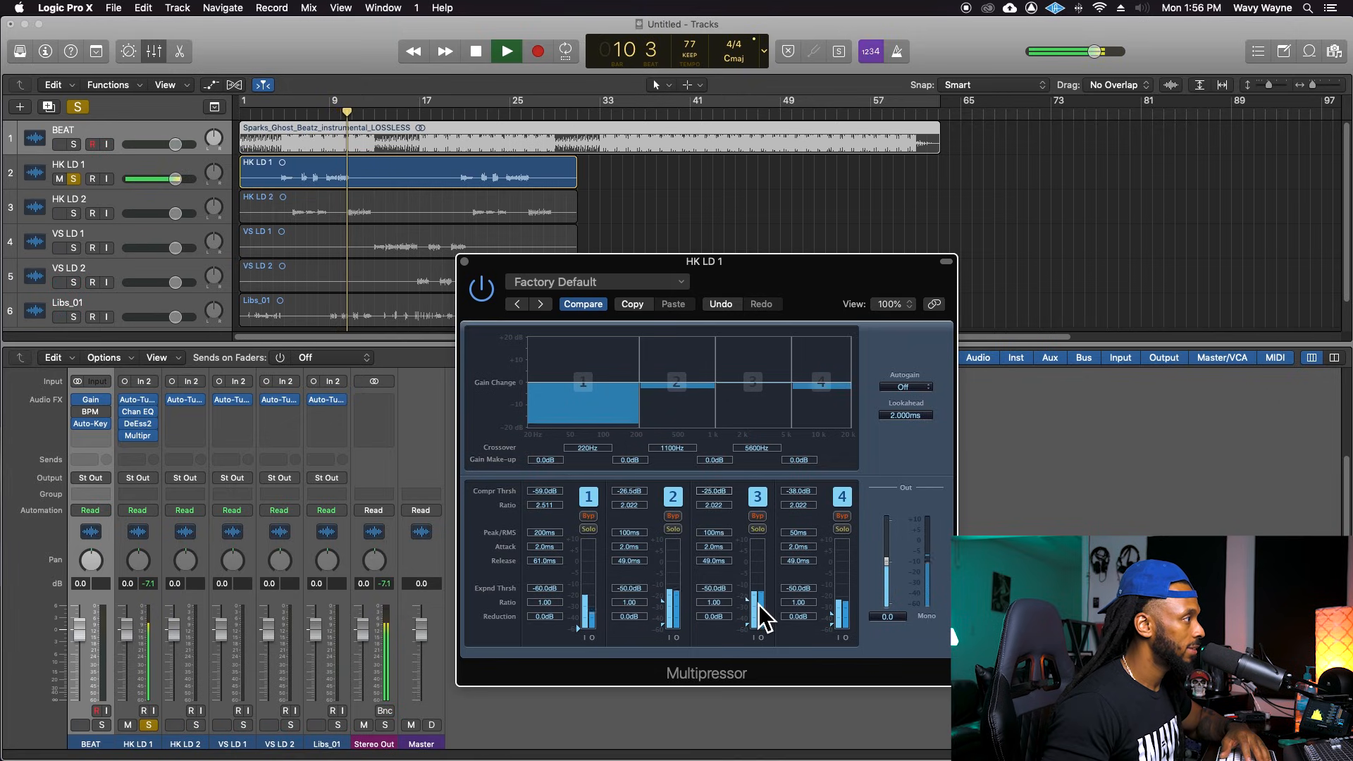
key("space")
key("space")
left_click_drag(753, 606, 753, 613)
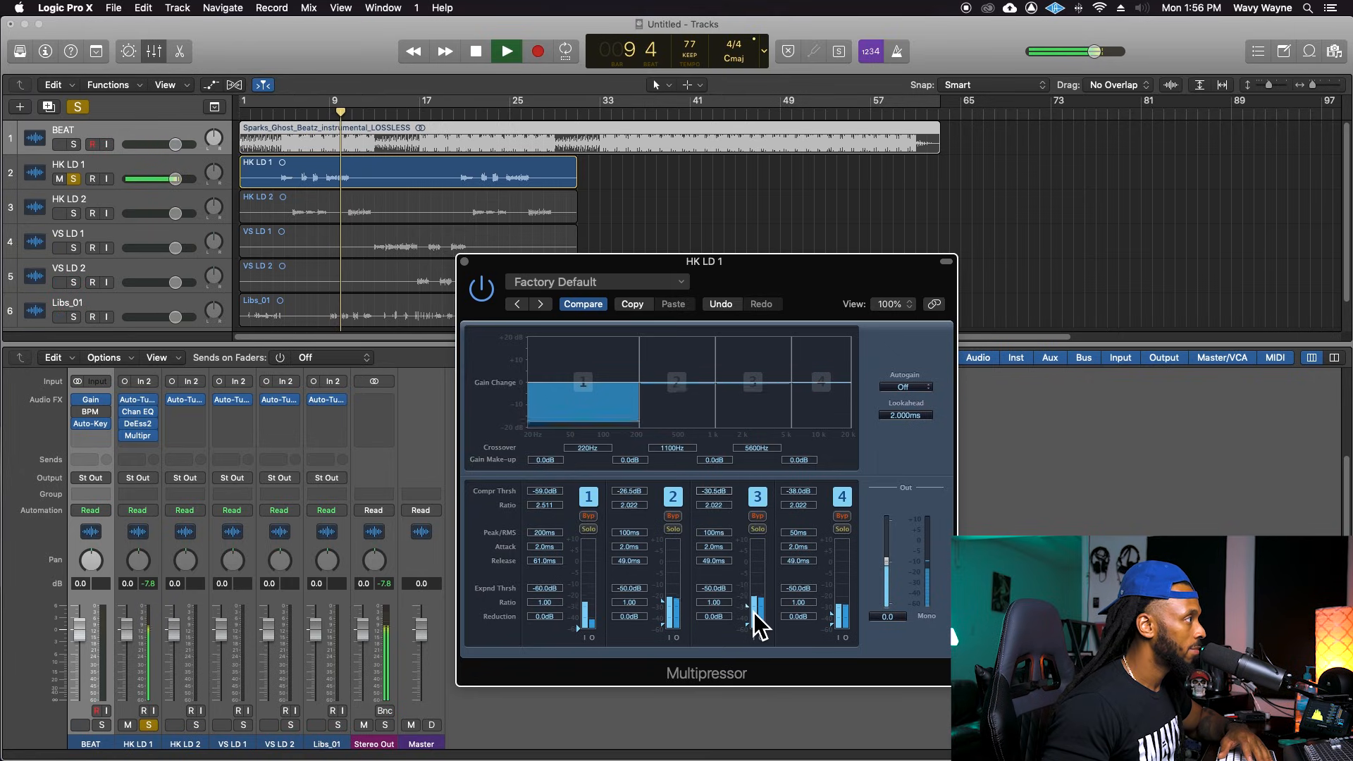
left_click_drag(722, 423, 725, 424)
key("space")
key("space")
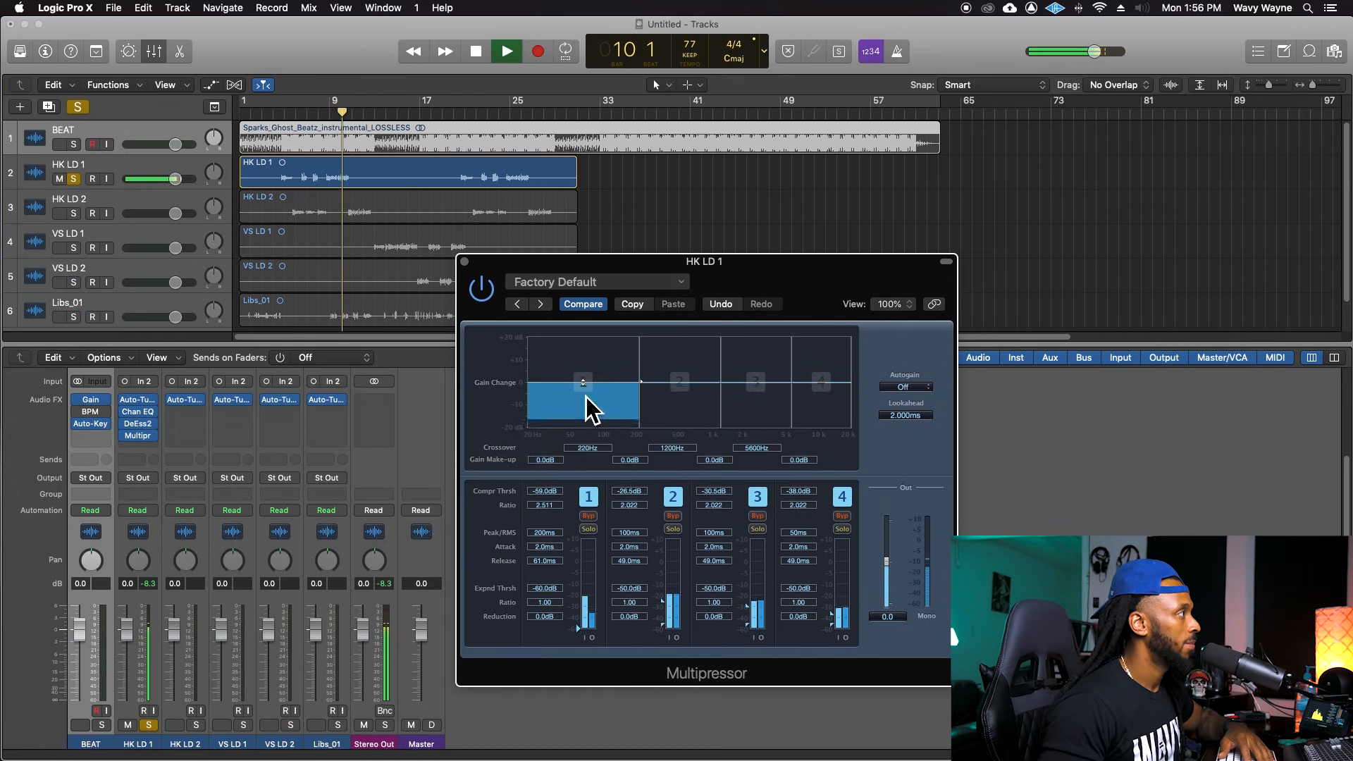
Compare the soloed vocal with Multipressor bypassed and active, leaving it active, and move the crossover between bands 1 and 2 to 190 Hz.
key("space")
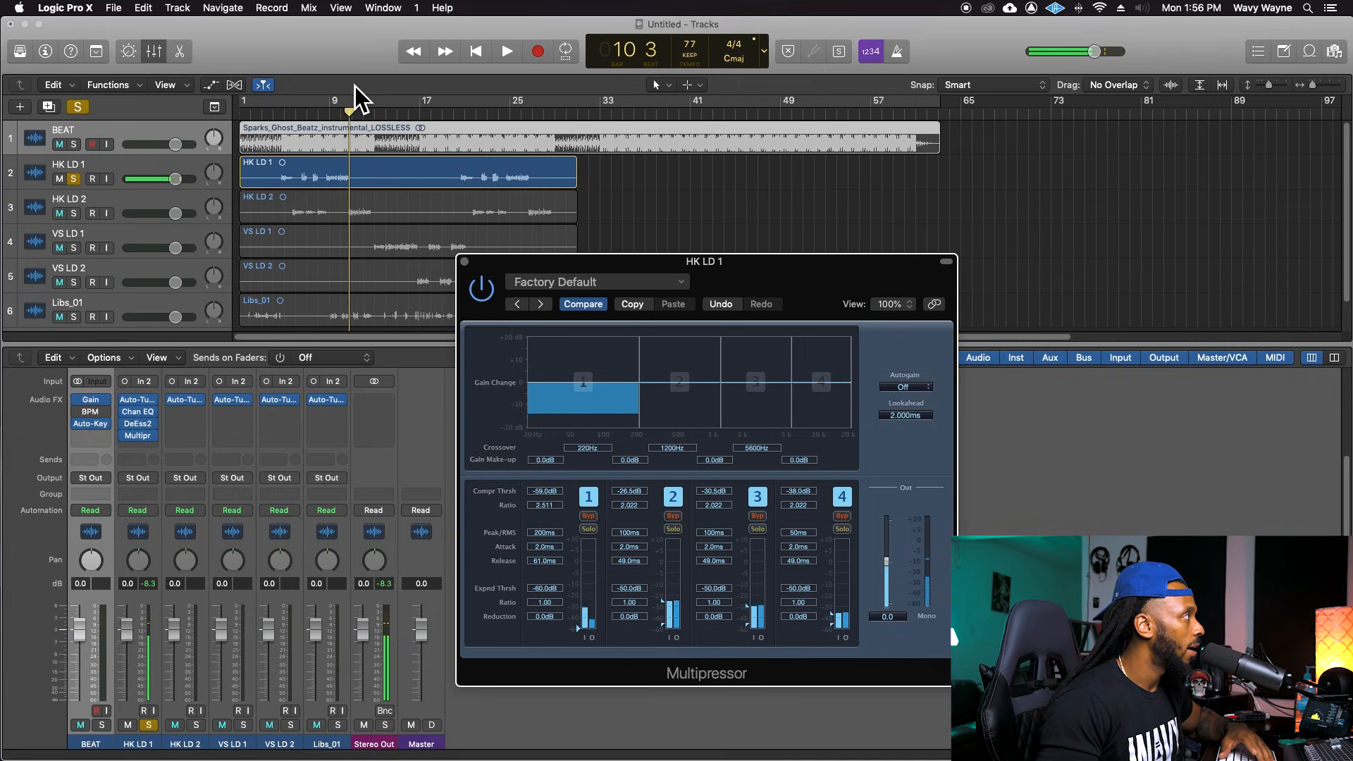
left_click_drag(331, 112, 324, 113)
left_click(493, 292)
key("space")
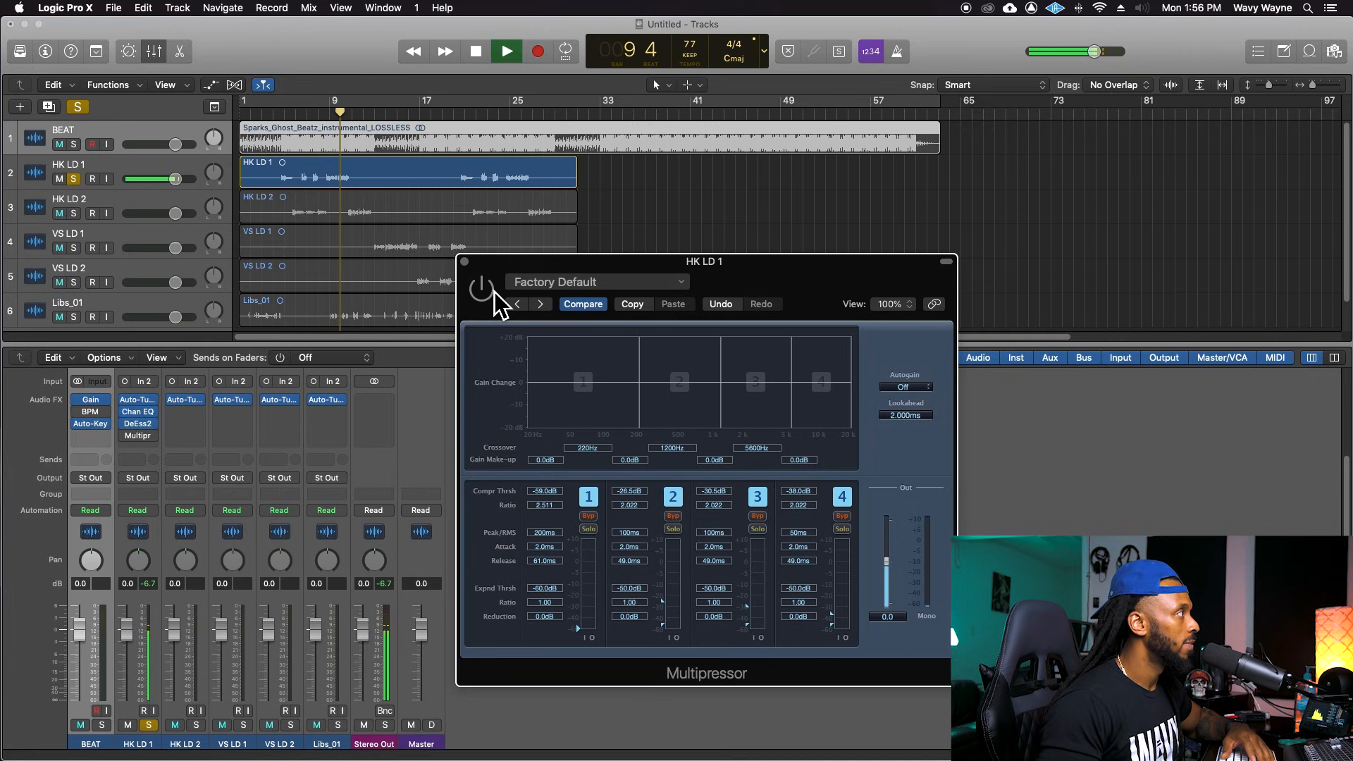
key("space")
key("space")
left_click(493, 292)
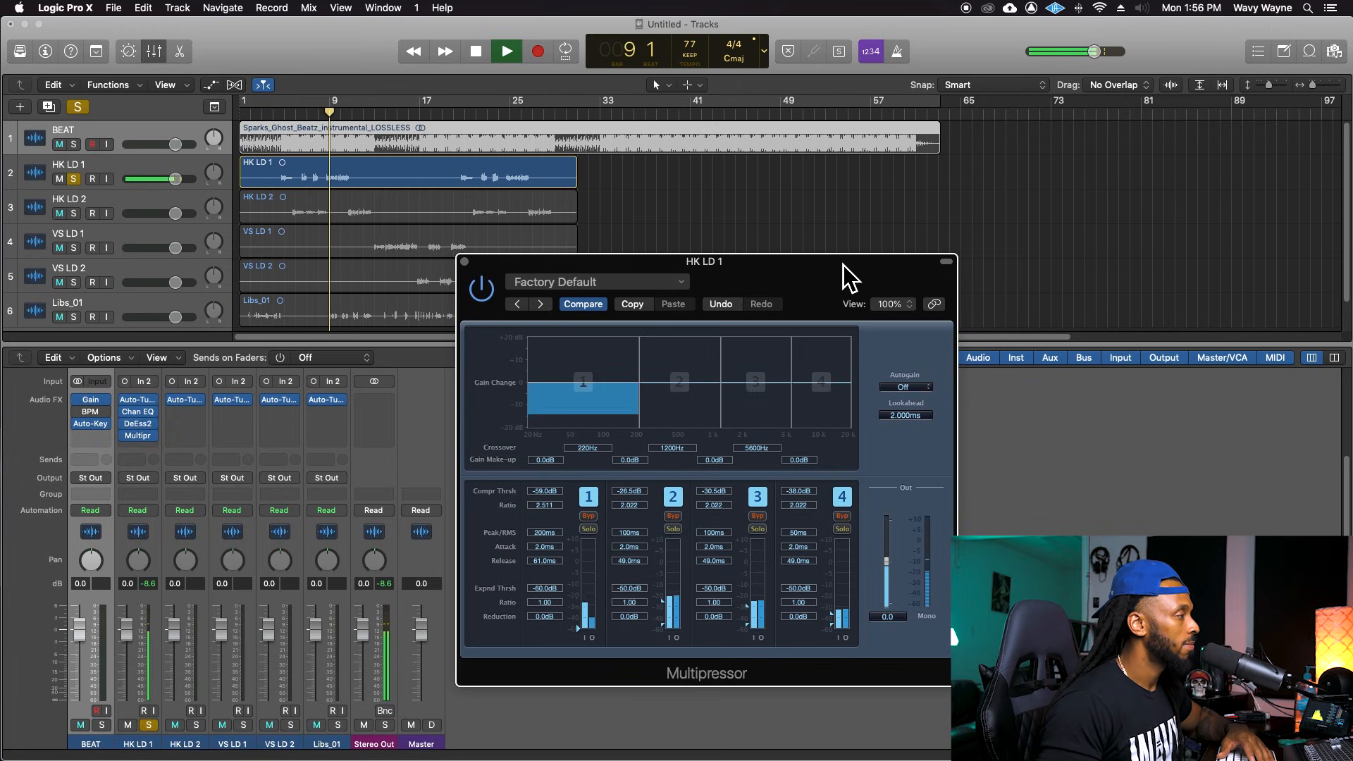
left_click_drag(656, 403, 641, 407)
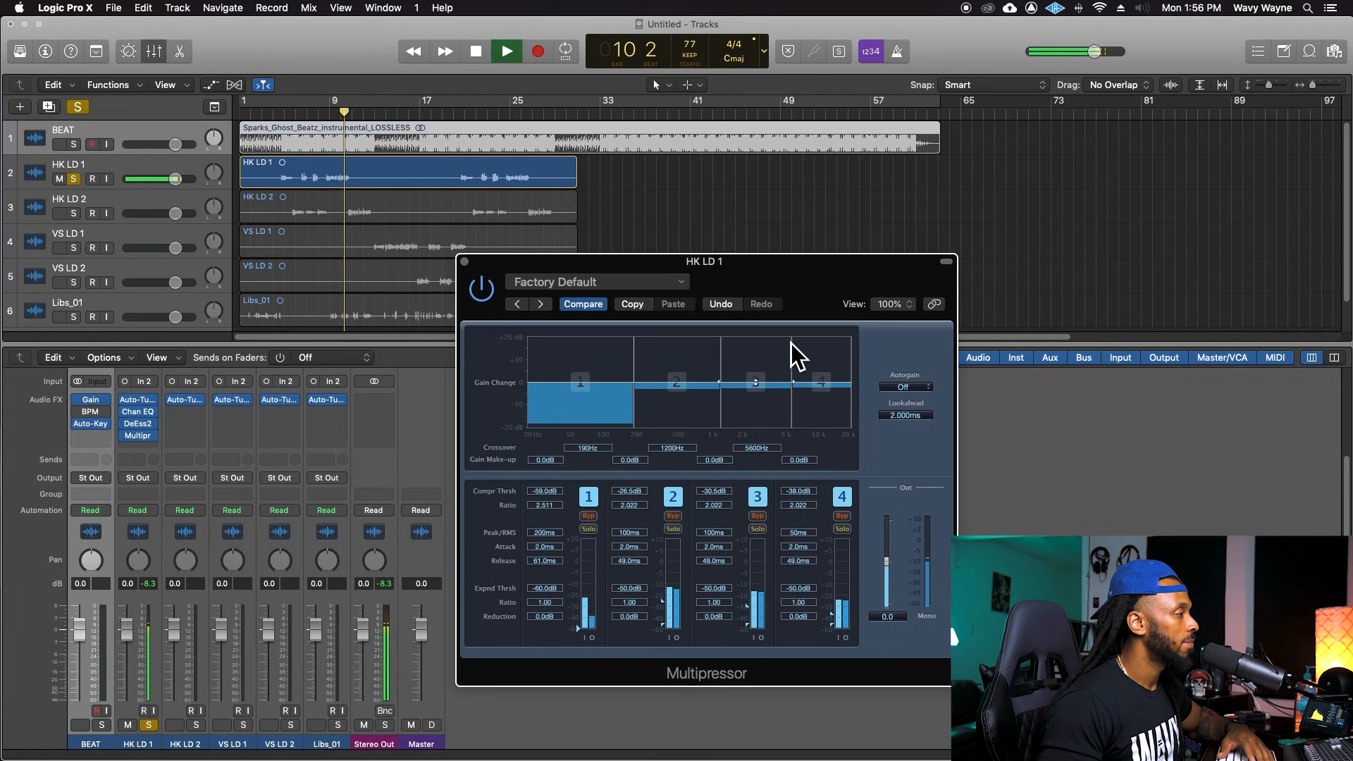
key("space")
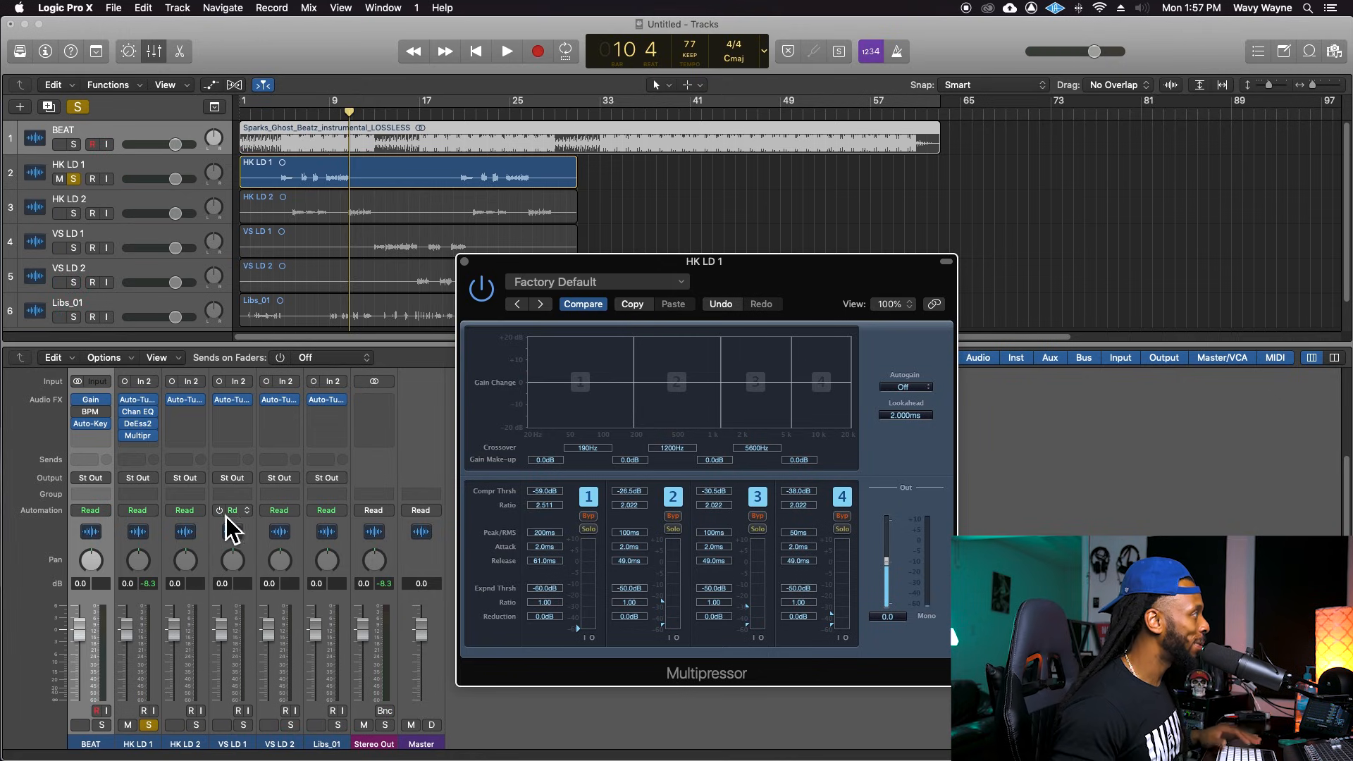
Add a mono Compressor after Multipressor on the HK LD 1 channel and set it to the Vintage VCA model.
left_click(142, 450)
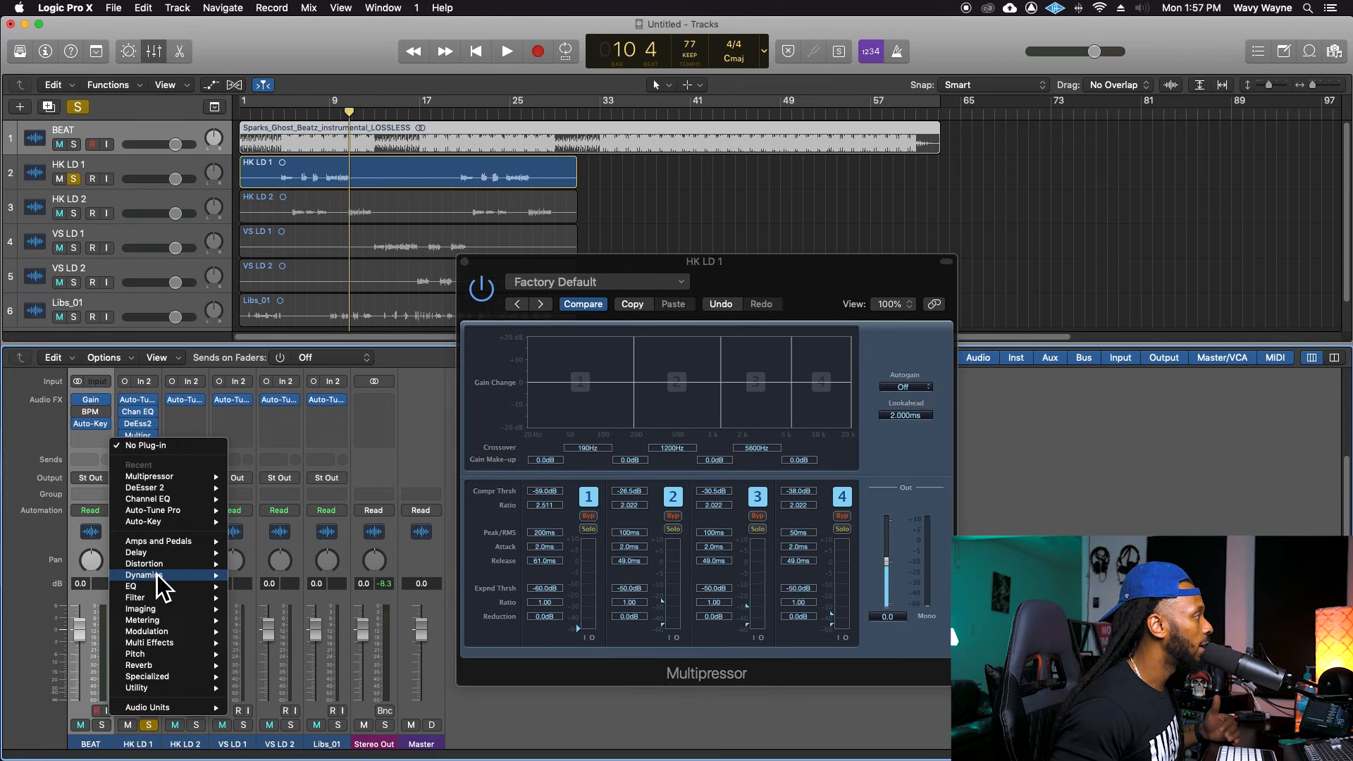
mouse_move(162, 575)
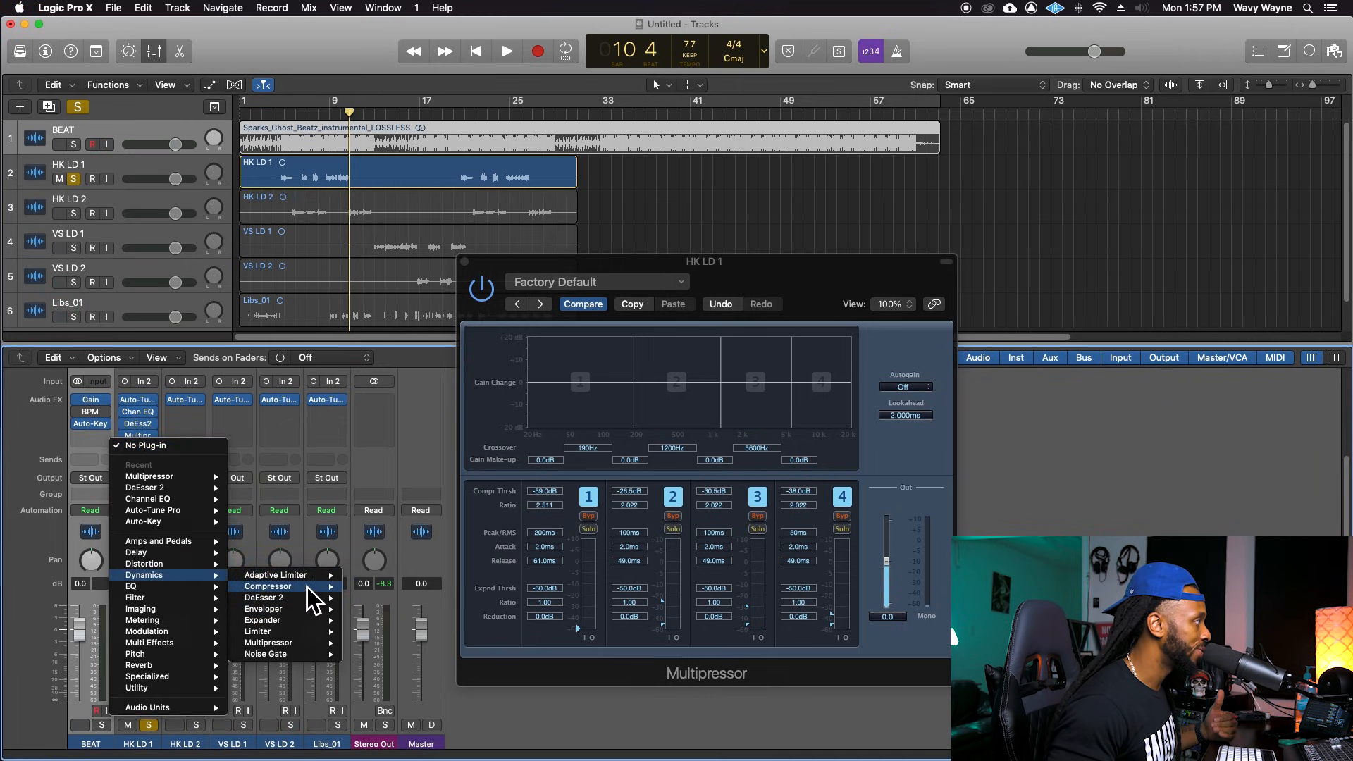
mouse_move(307, 588)
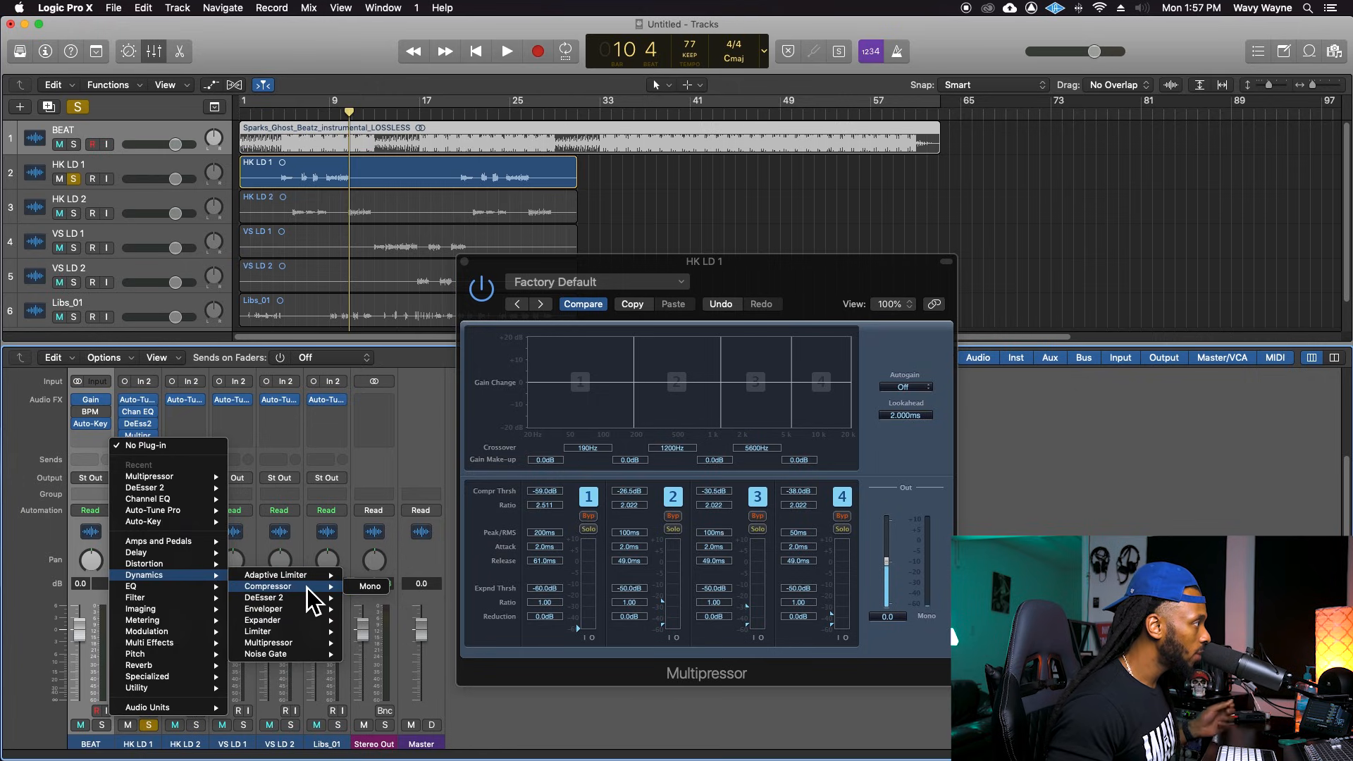
left_click(372, 606)
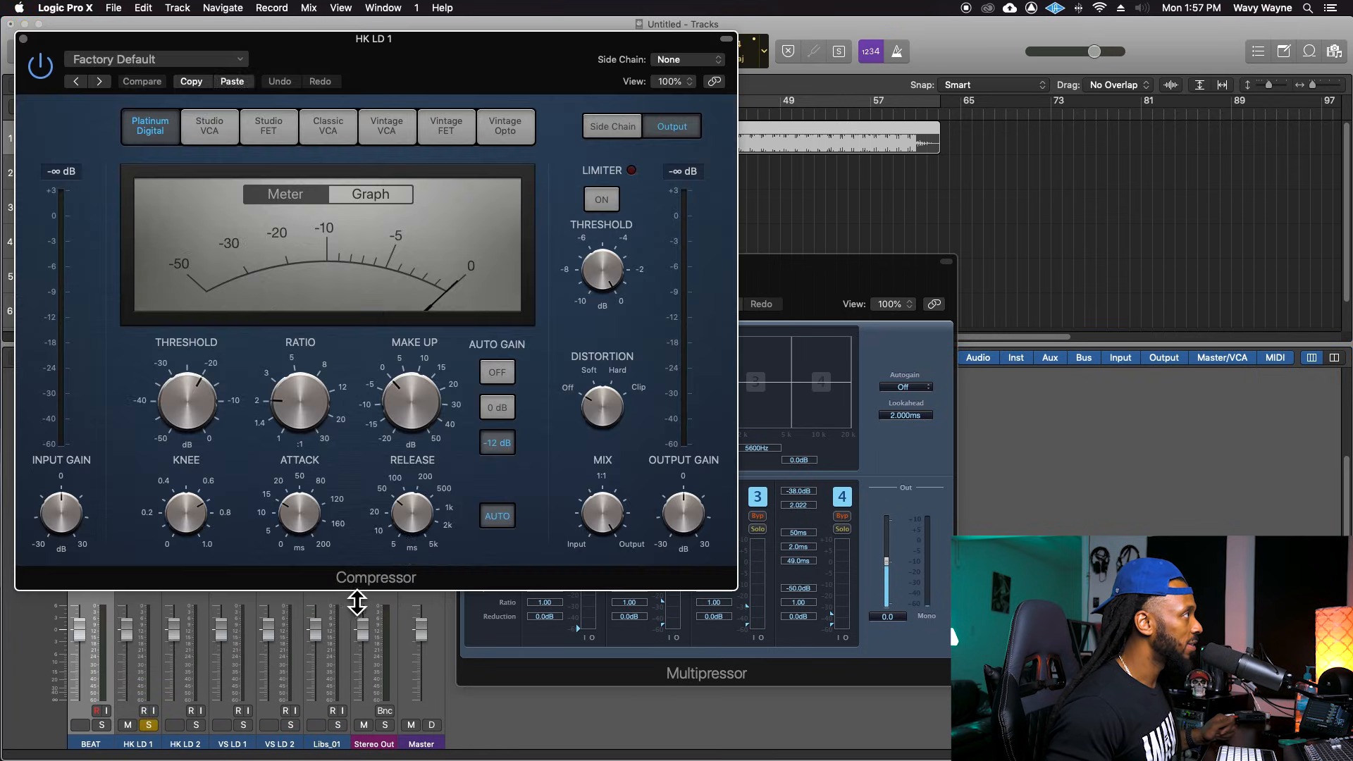
left_click_drag(749, 272, 867, 290)
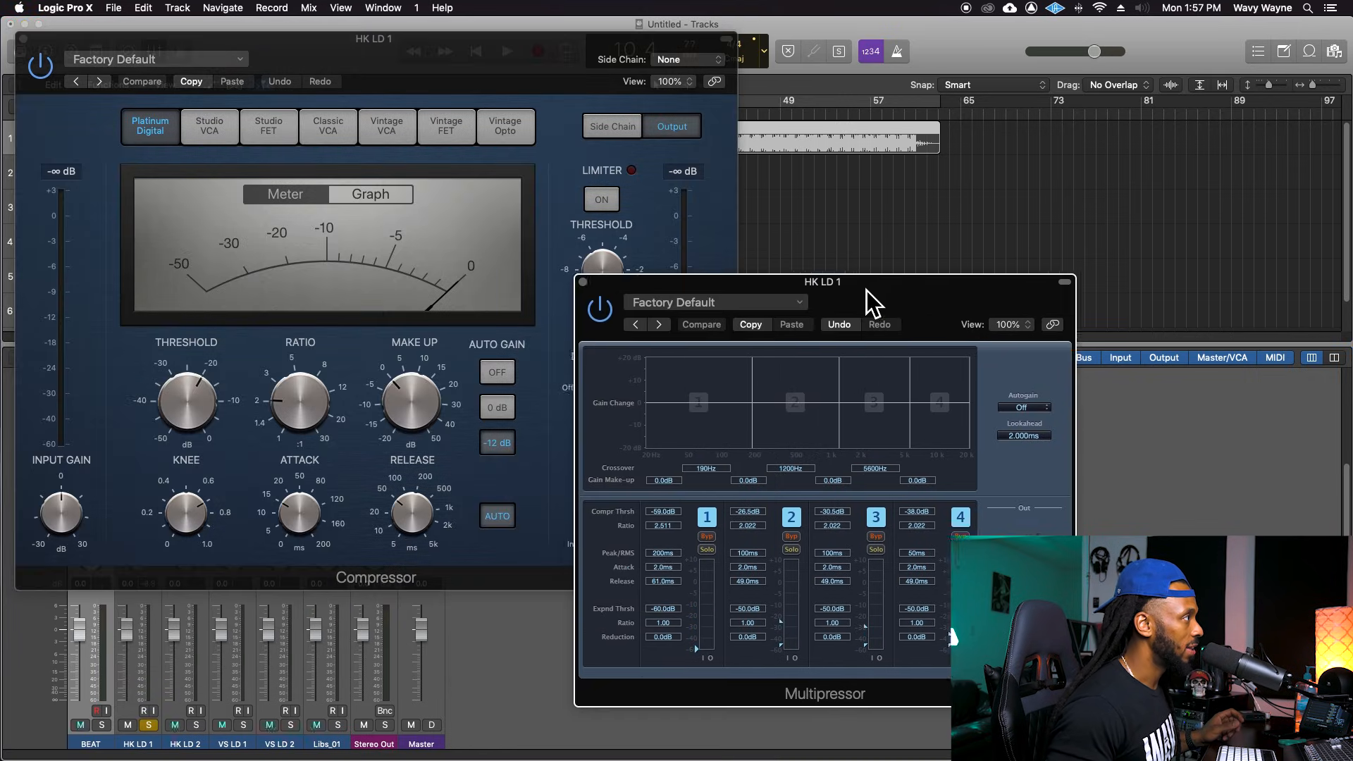
left_click(583, 283)
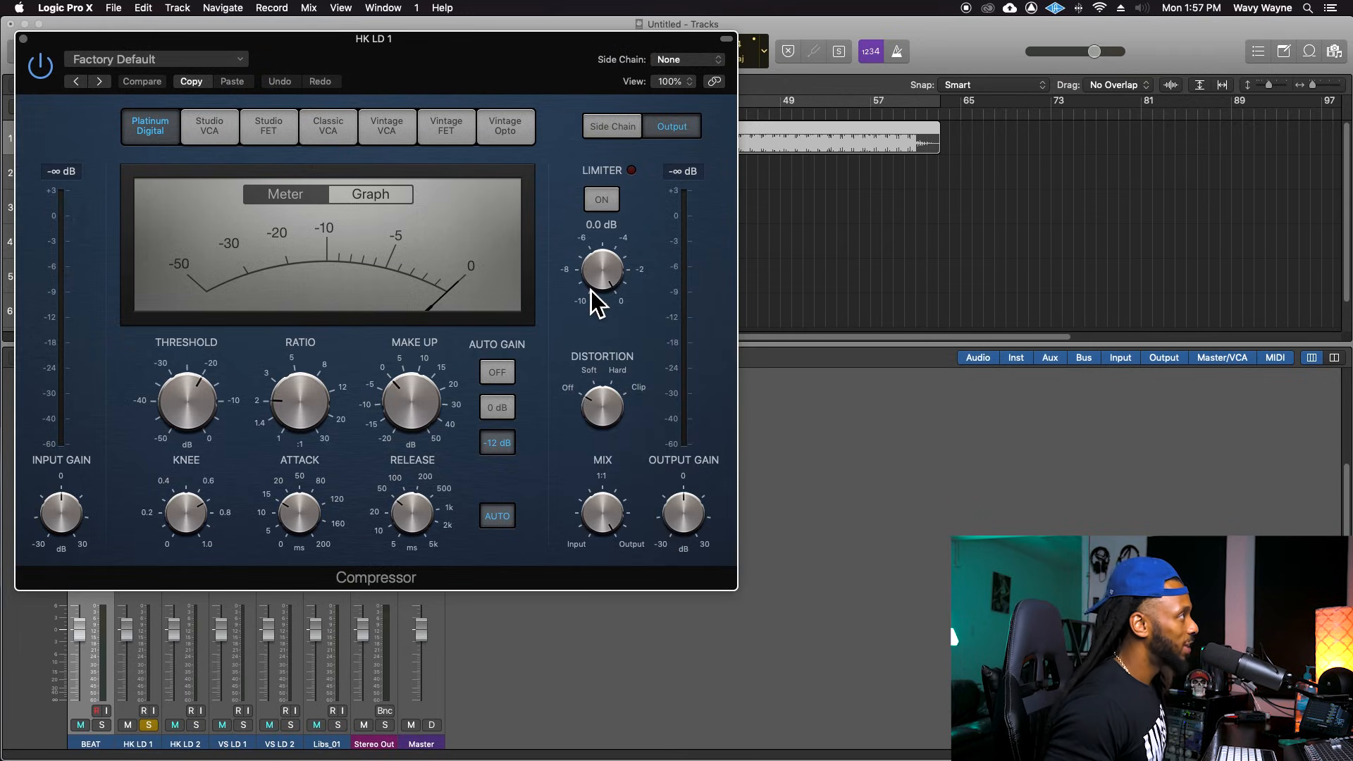
left_click_drag(471, 67, 806, 163)
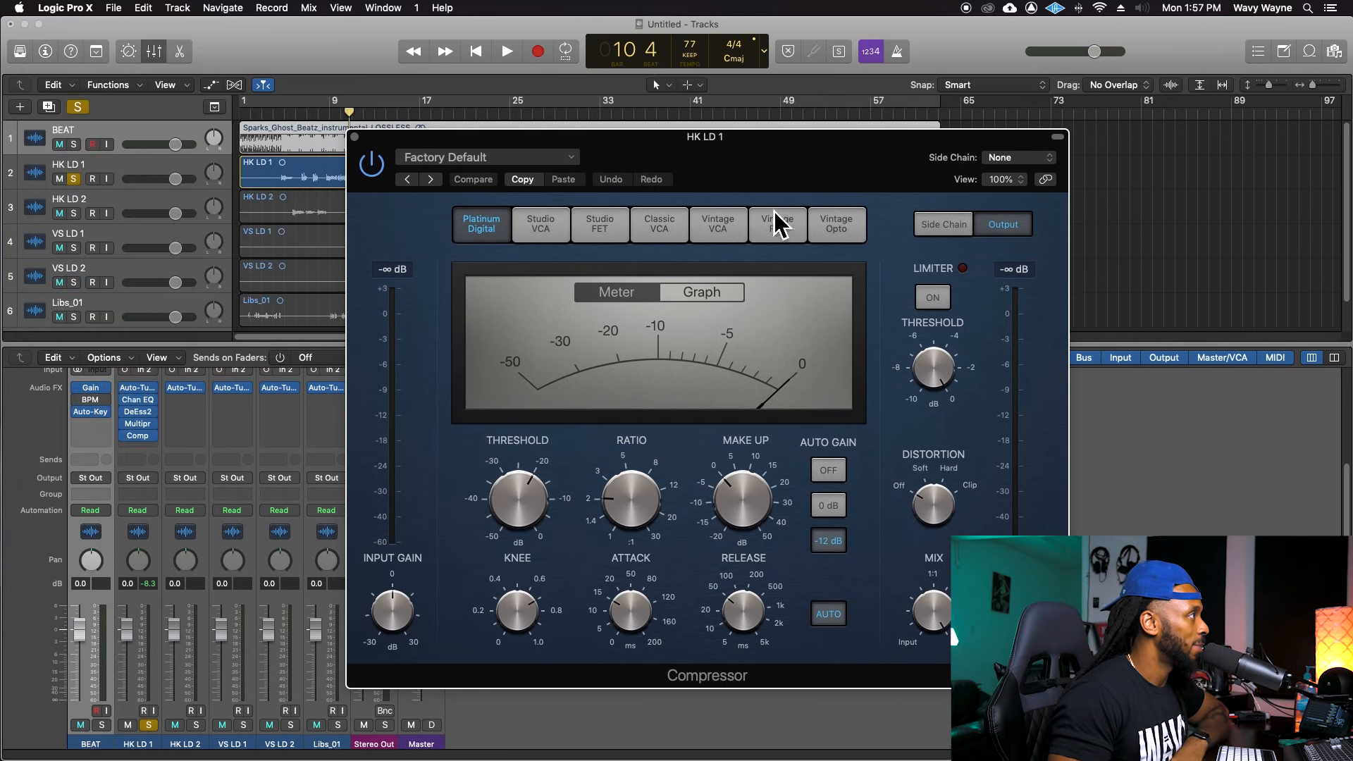
left_click(724, 225)
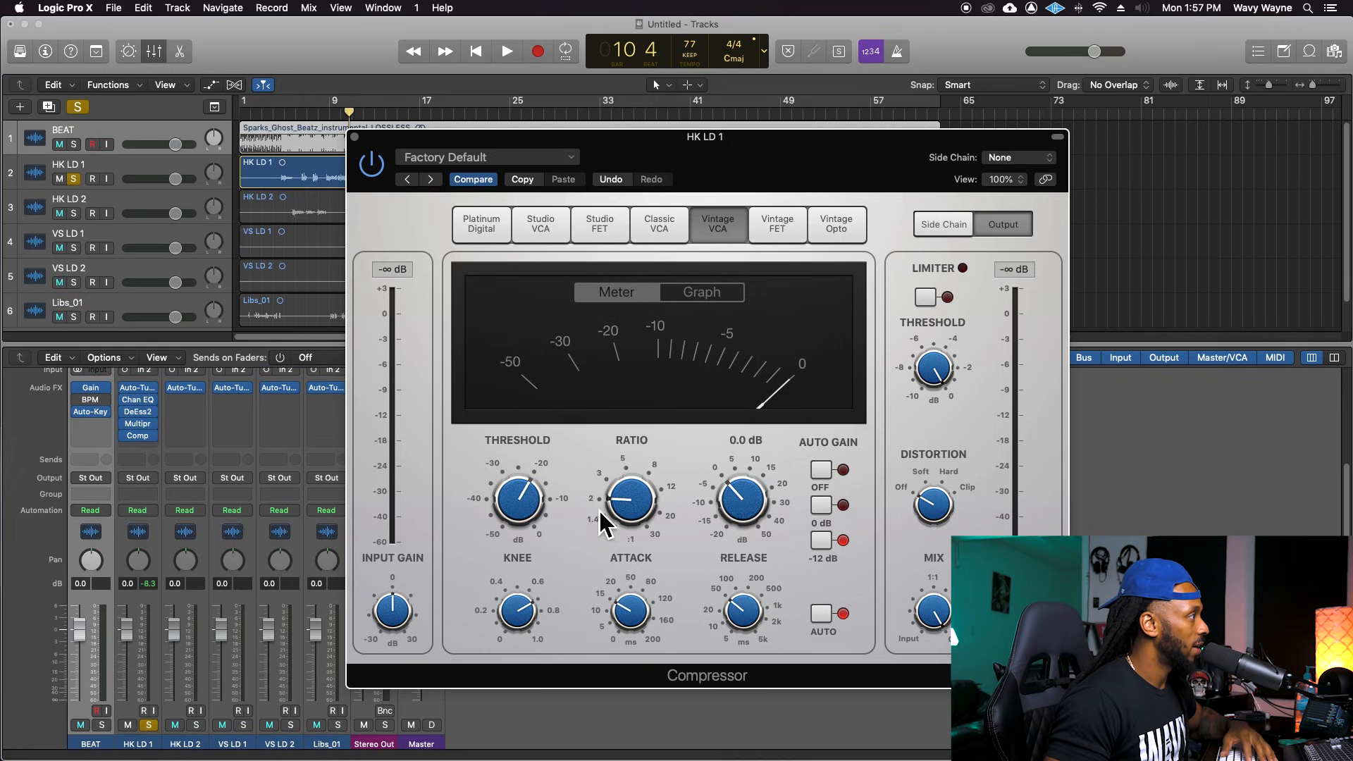
Lower the Compressor's threshold to about -26 dB while auditioning the soloed HK LD 1 vocal.
key("space")
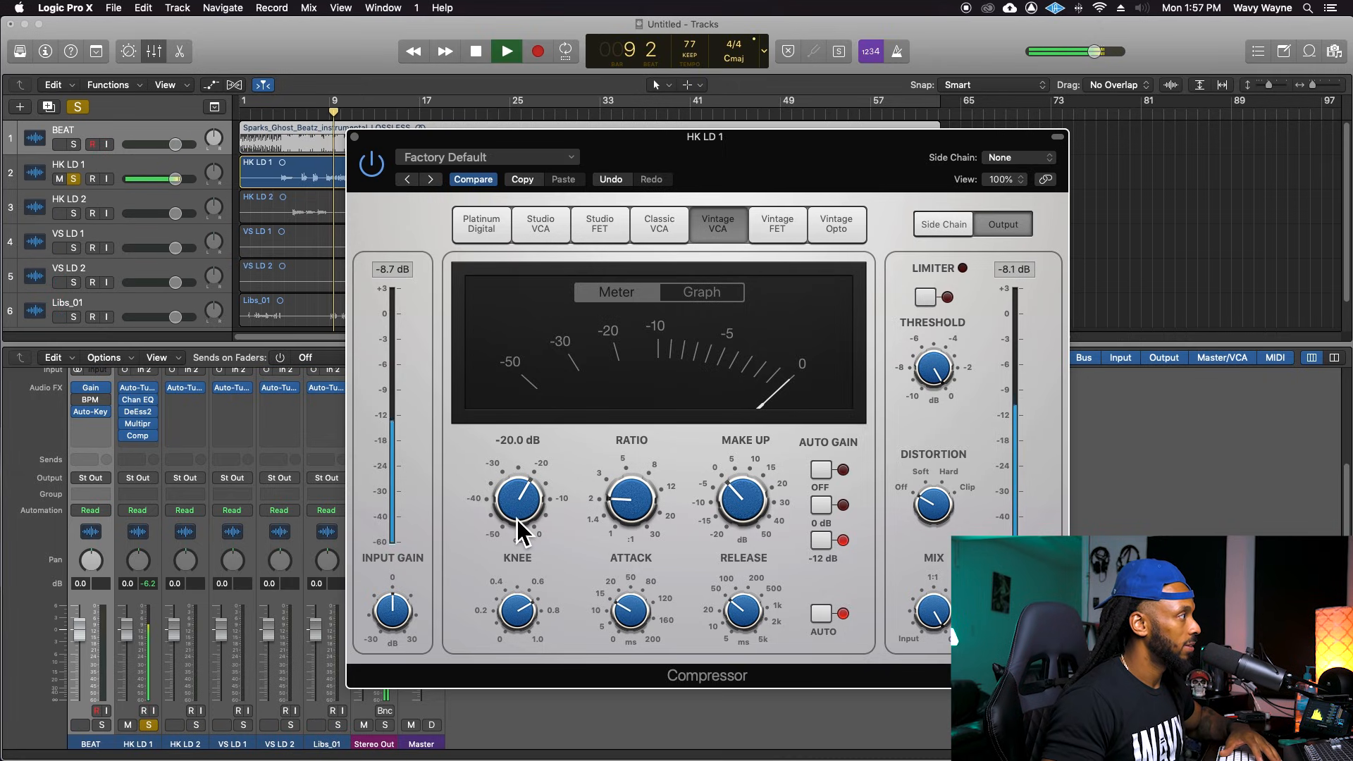
key("space")
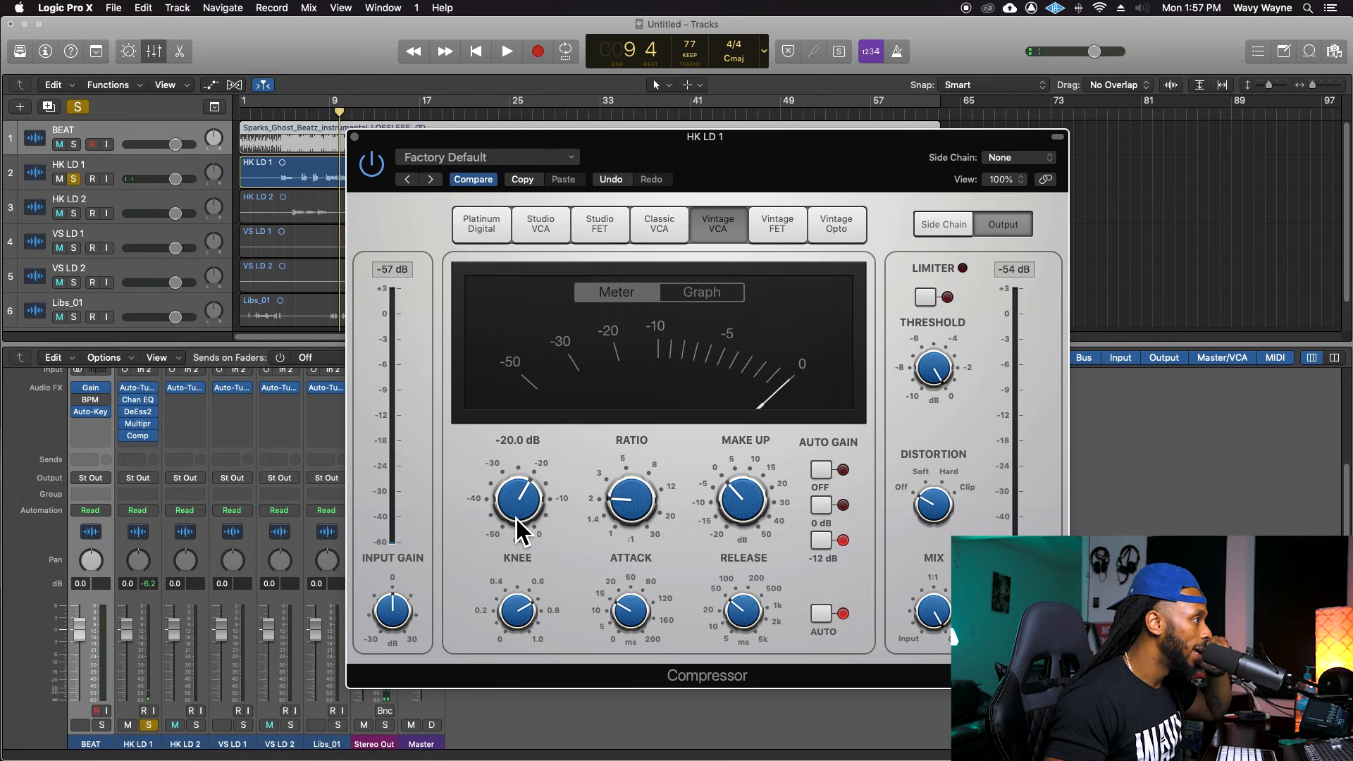
key("space")
left_click_drag(516, 519, 505, 534)
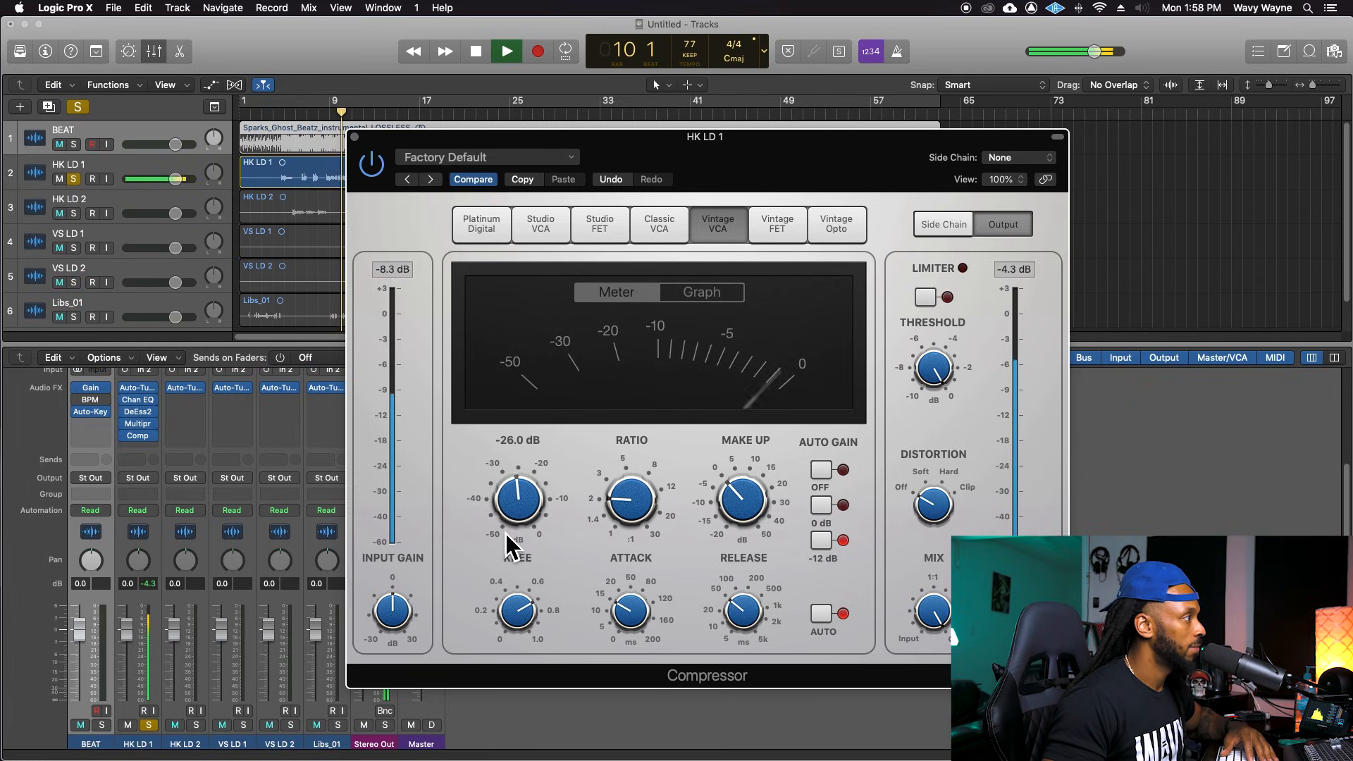
key("space")
key("space")
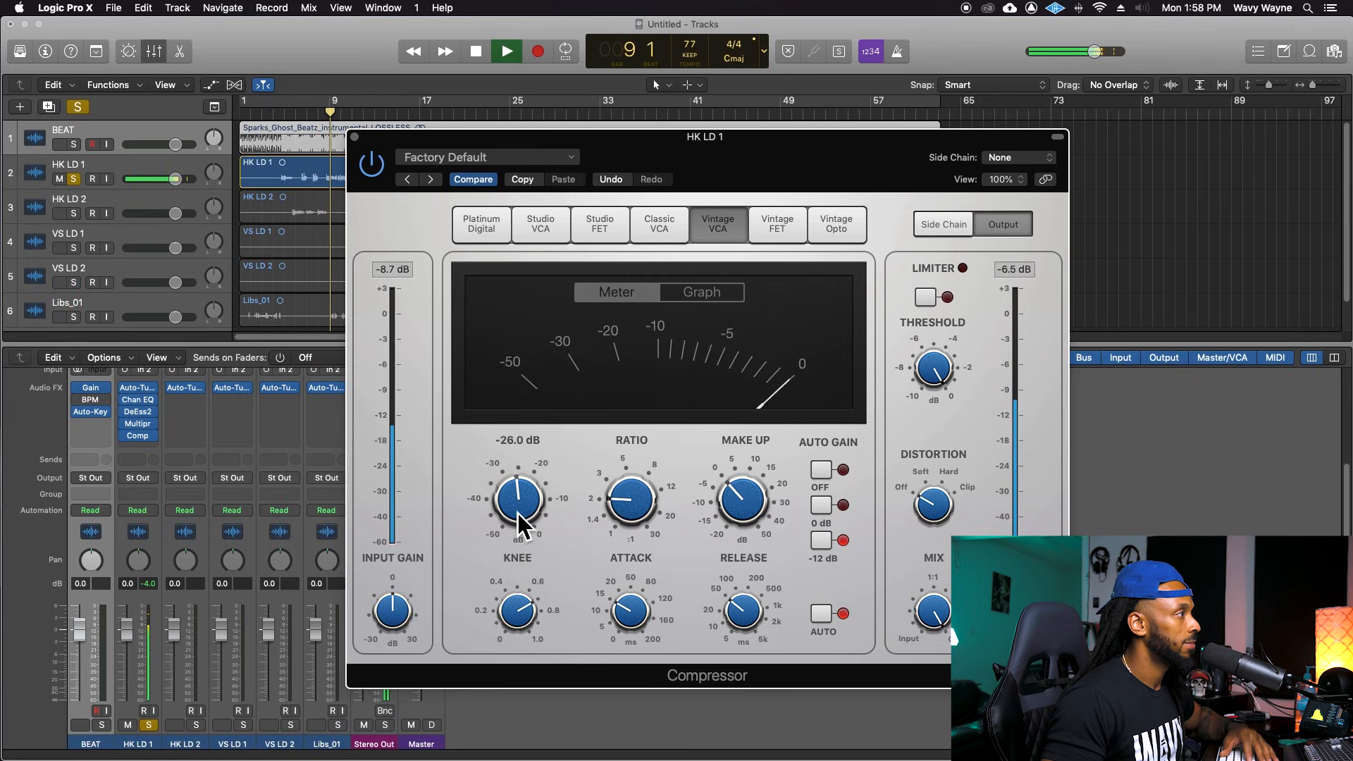
mouse_move(737, 507)
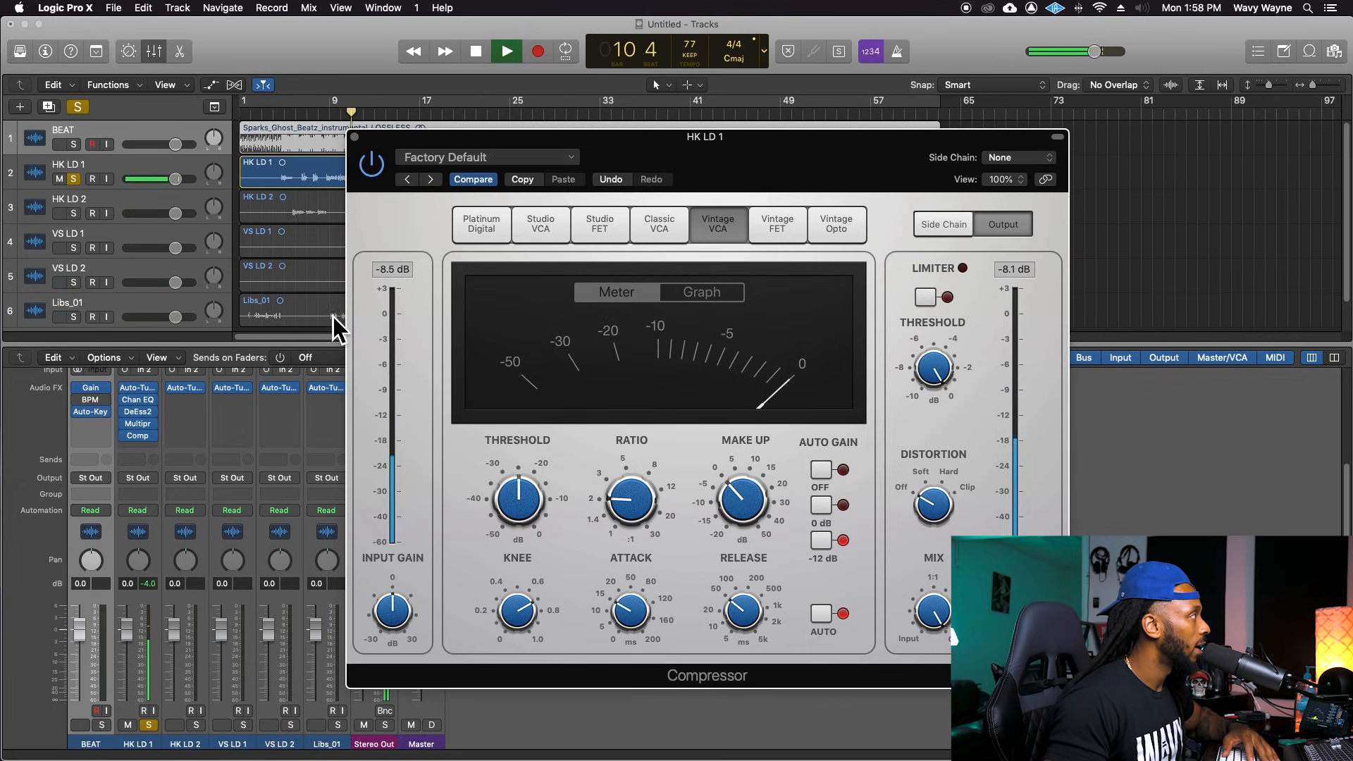
Reopen HK LD 1's Multipressor and lower band 2's compression threshold to -29.5 dB during playback.
left_click(144, 425)
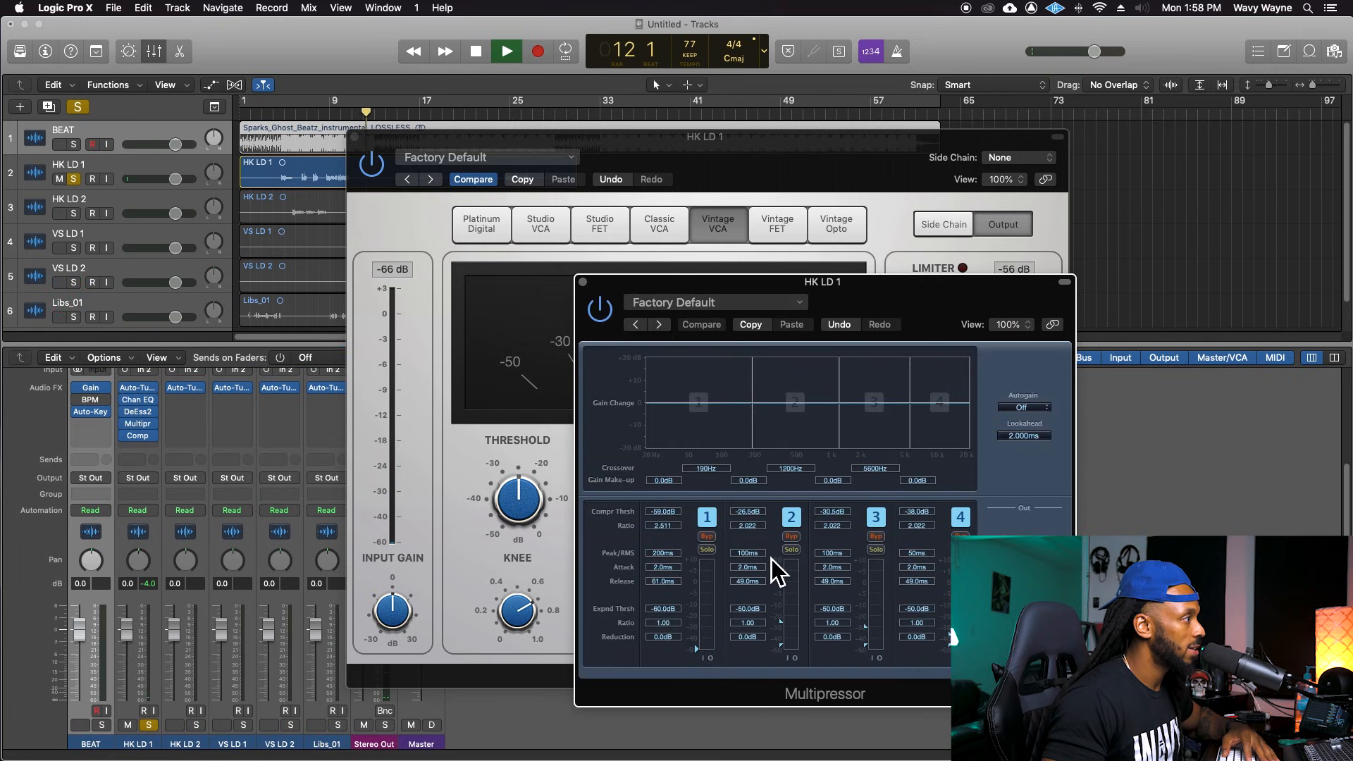
key("space")
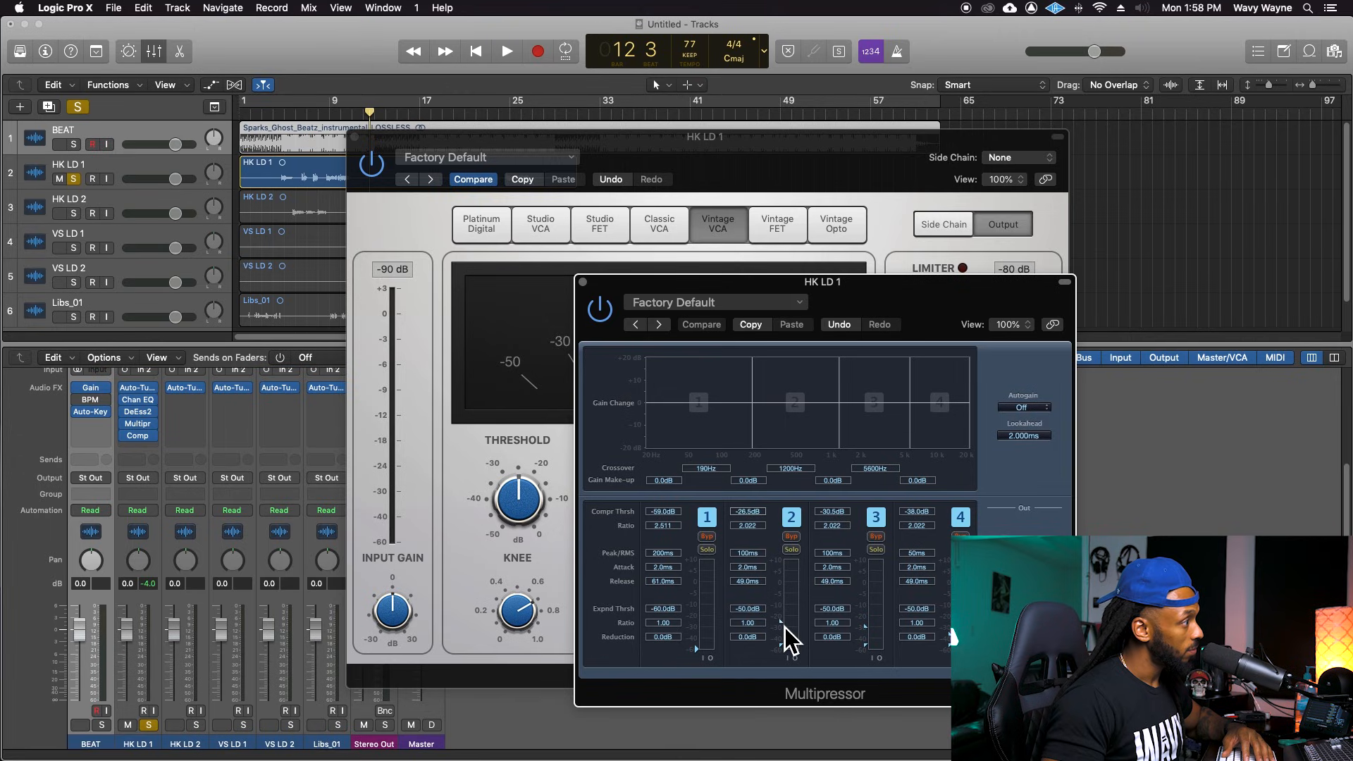
key("space")
left_click_drag(784, 627, 787, 632)
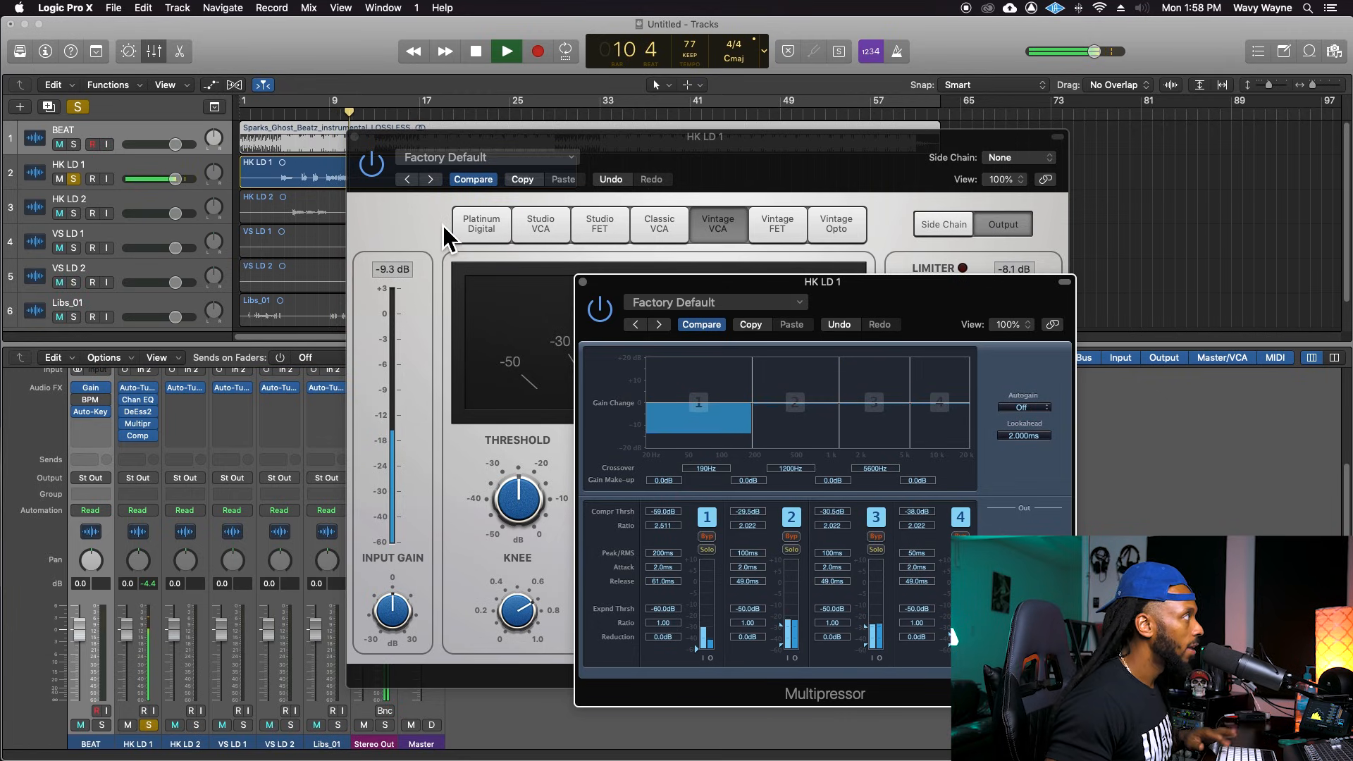
Clear the track solo and copy Channel EQ, DeEsser 2, Multipressor and Compressor from HK LD 1 to HK LD 2.
key("f")
left_click_drag(394, 147, 709, 178)
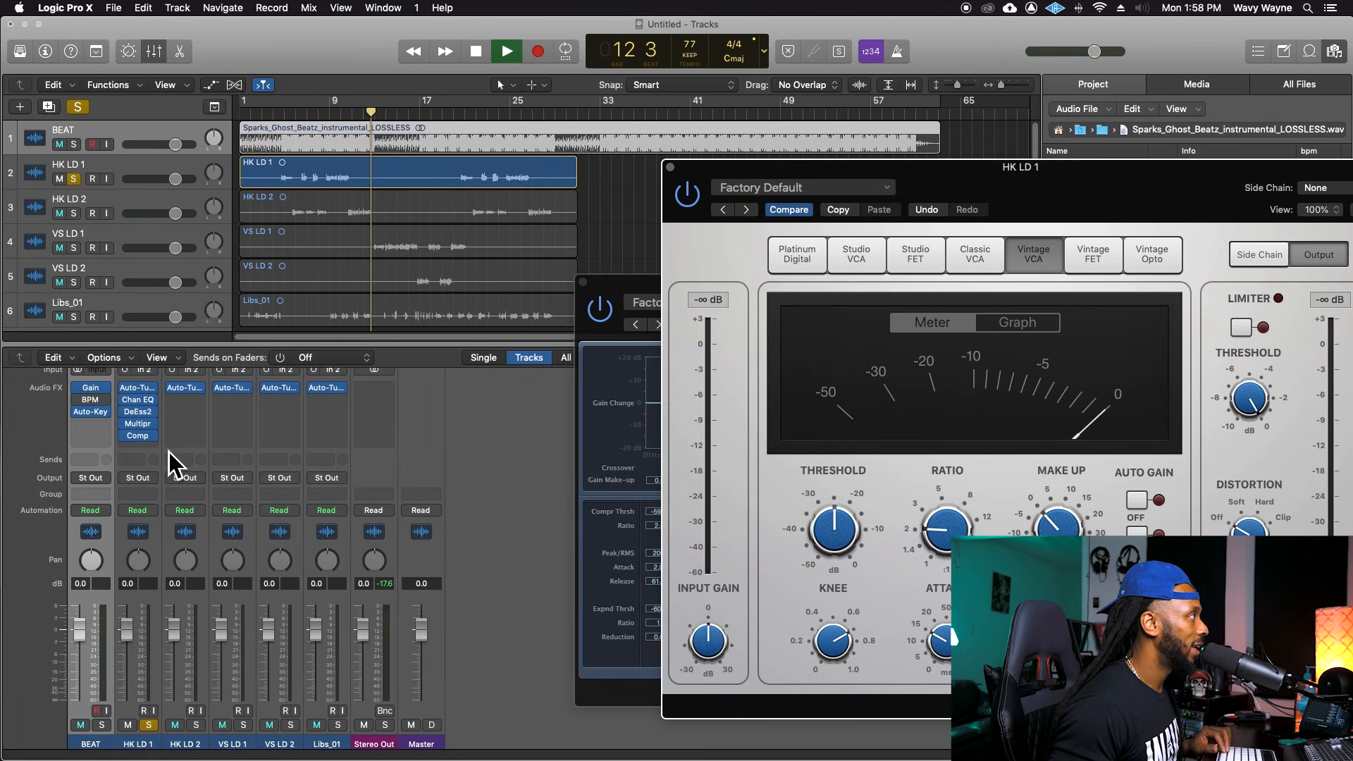
left_click(318, 113)
key("space")
left_click(307, 112)
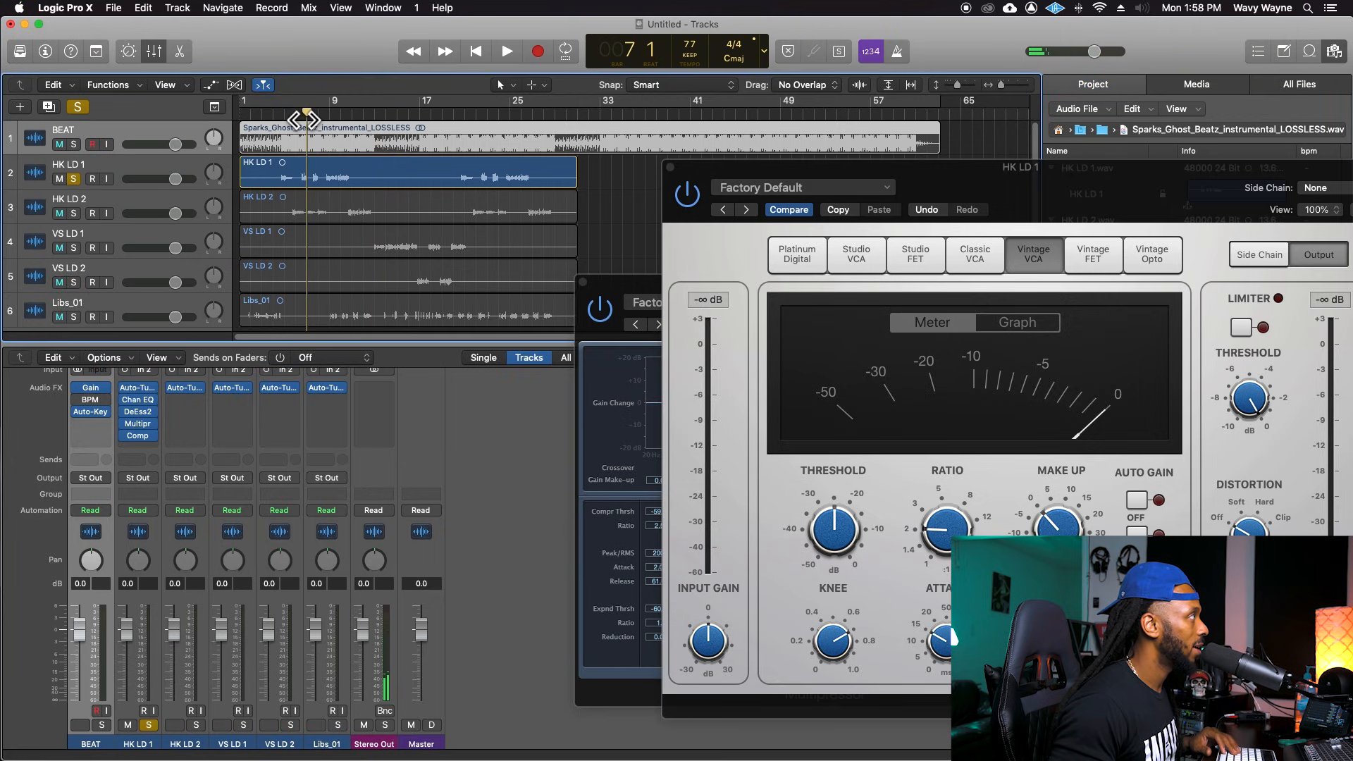
left_click(78, 107)
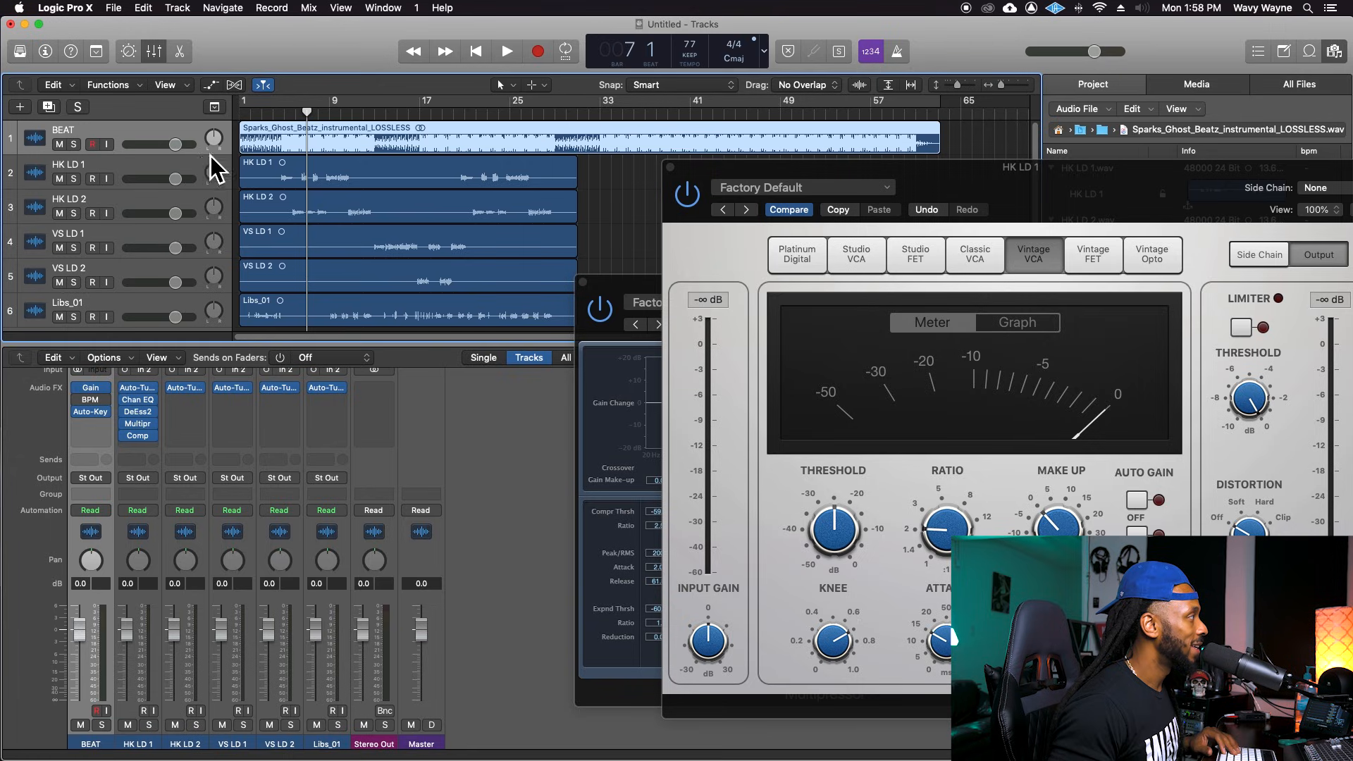
left_click_drag(143, 407, 186, 436)
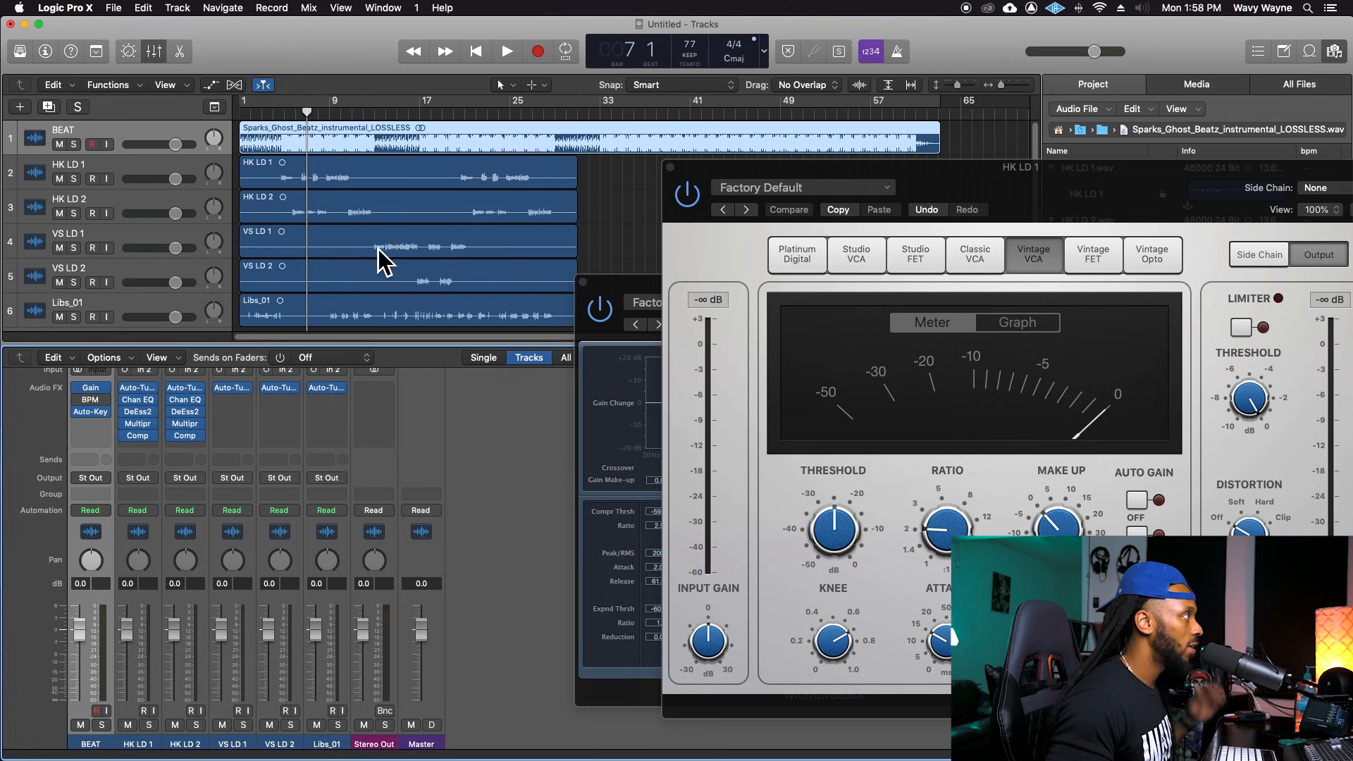
Close both plug-in windows, play the full mix from bar 4 and mute the Libs_01 track.
left_click_drag(307, 116, 273, 113)
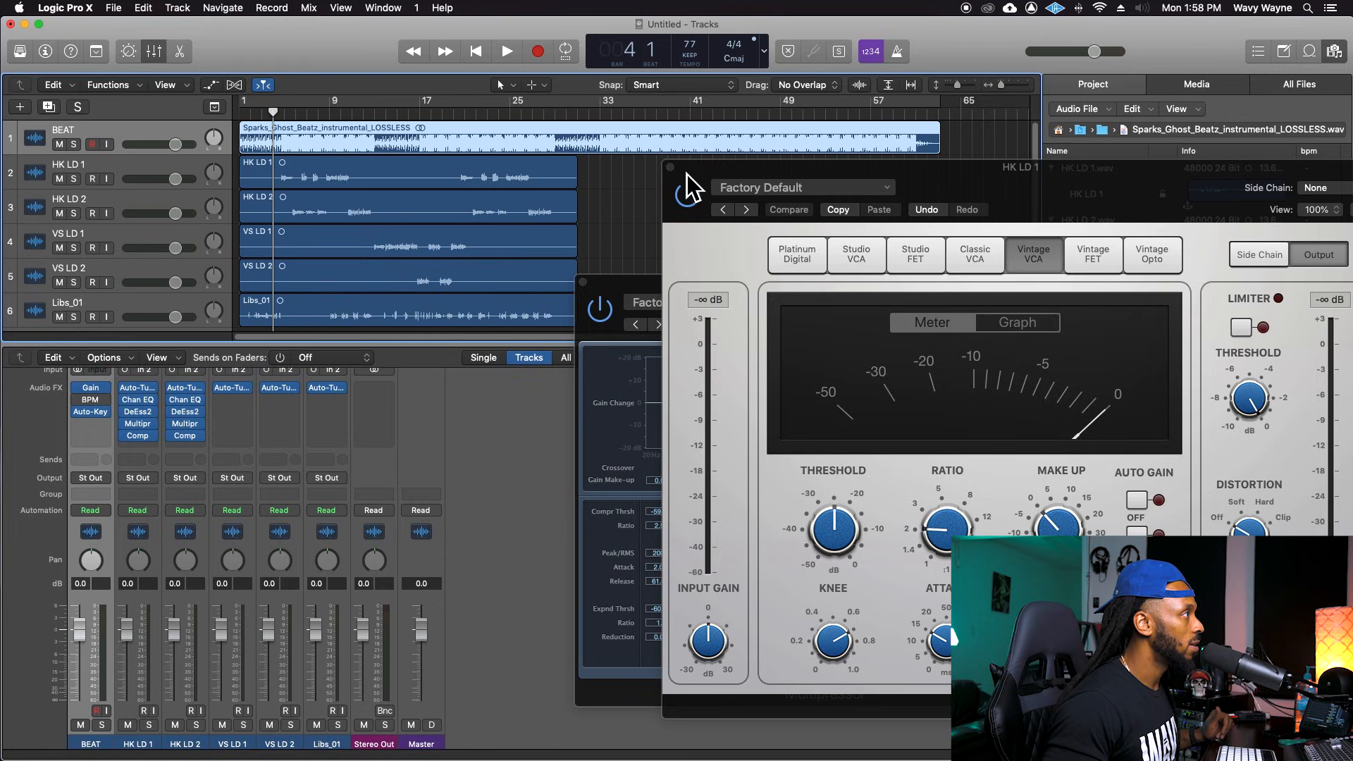
left_click(671, 167)
left_click(583, 283)
key("space")
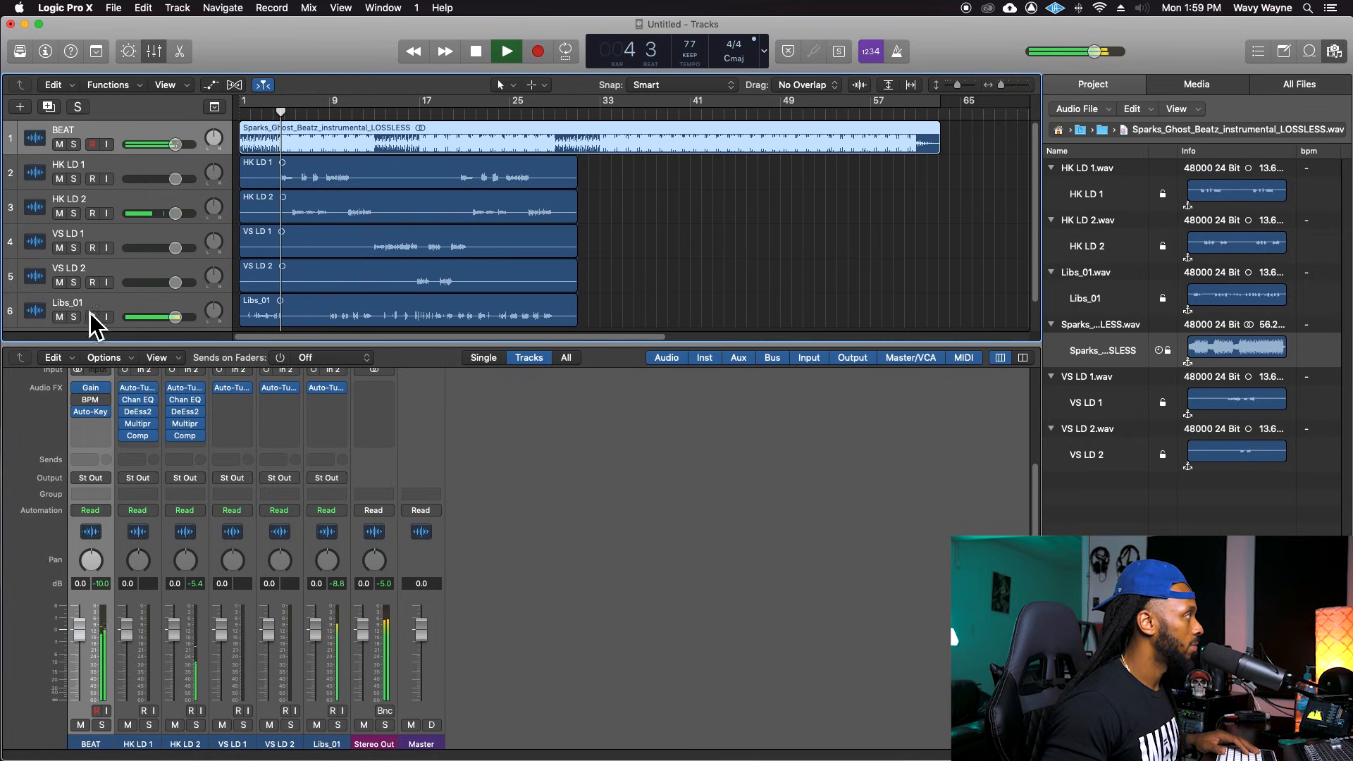
left_click(60, 317)
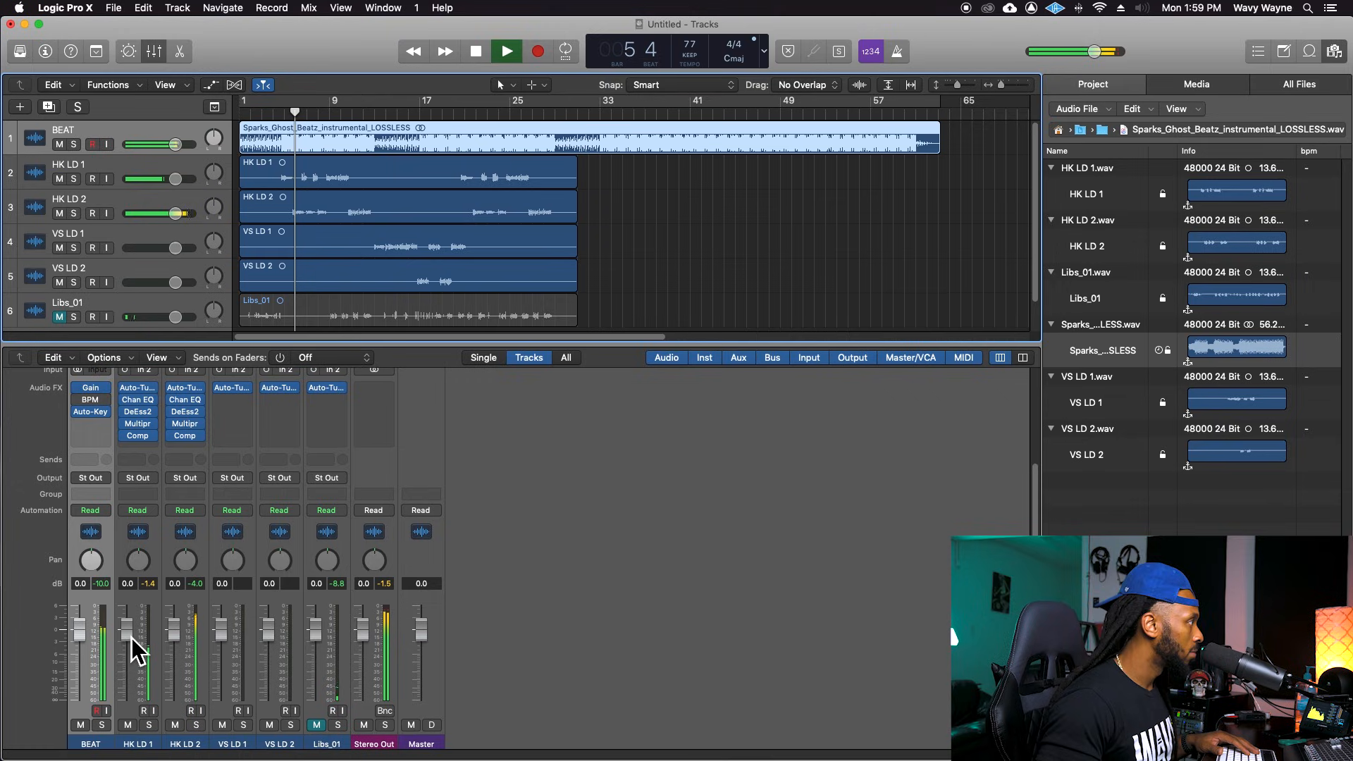
Balance the lead vocals against the beat by setting the faders to -1.8 dB on HK LD 1 and -1.5 dB on HK LD 2.
left_click_drag(128, 640, 173, 635)
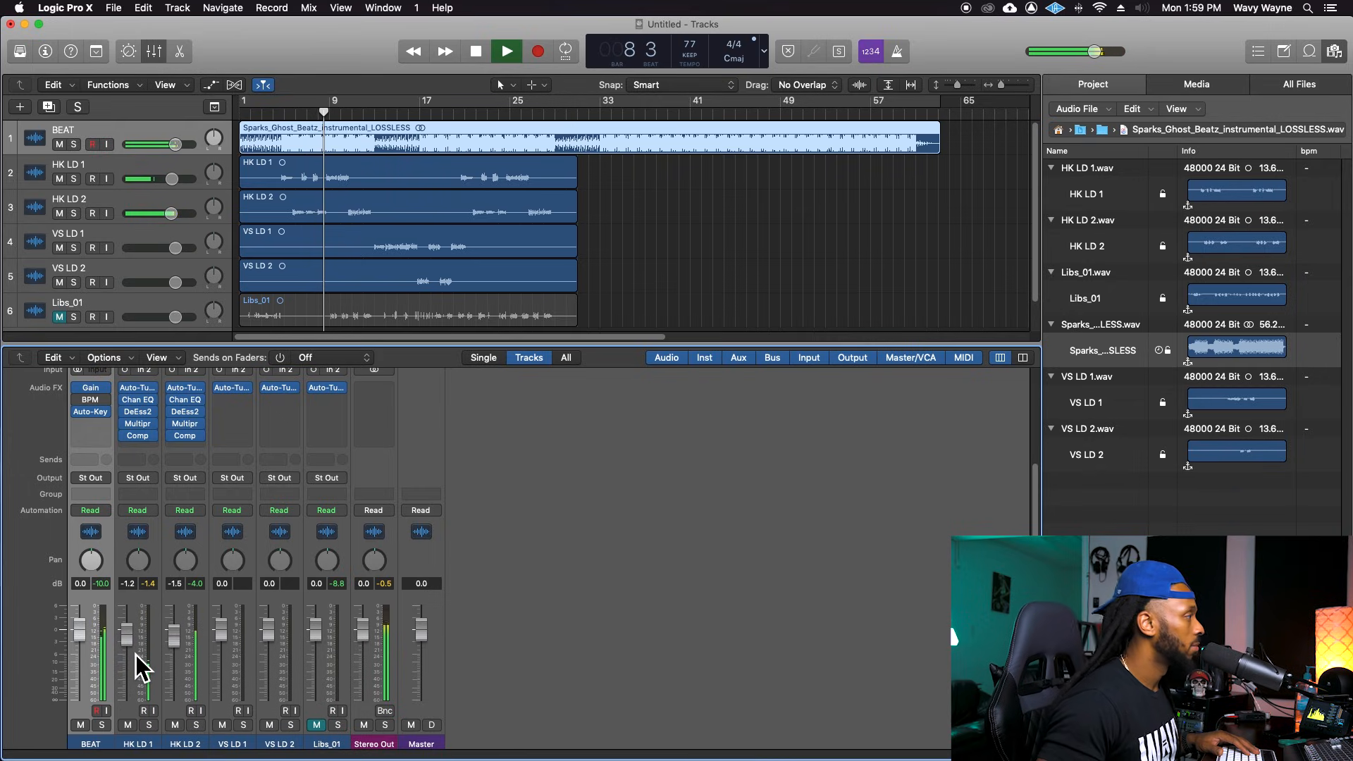
left_click_drag(127, 634, 128, 639)
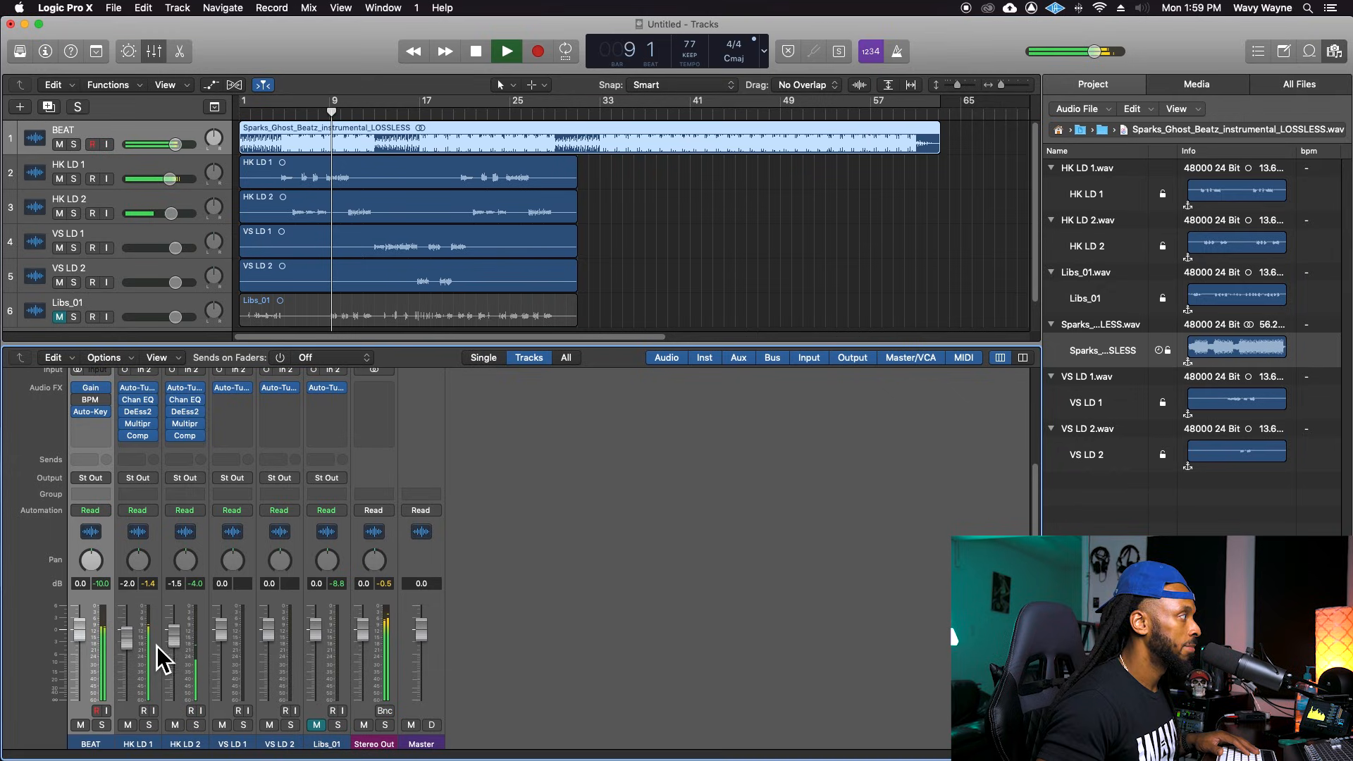
left_click_drag(128, 642, 133, 653)
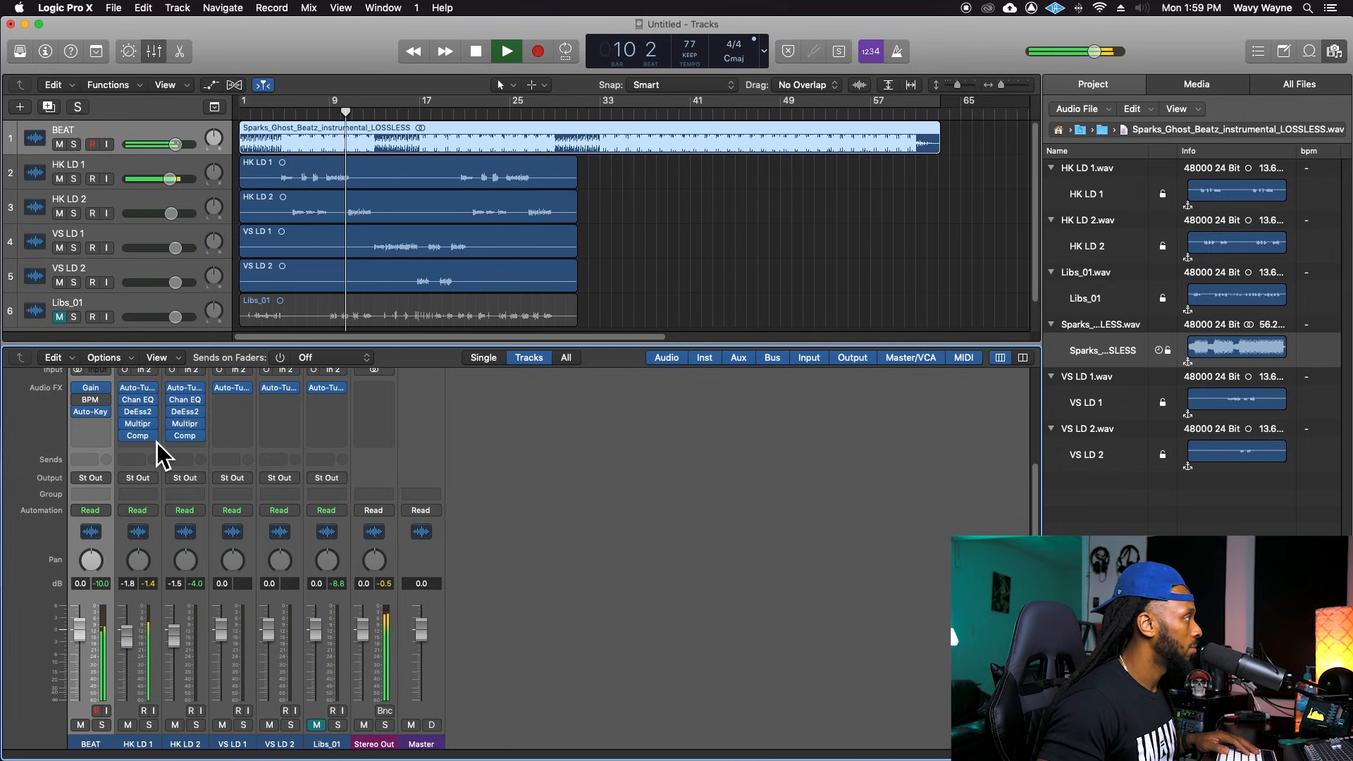
Set band 2's compression threshold to -26.5 dB in HK LD 1's Multipressor and copy that plug-in to HK LD 2.
left_click(146, 425)
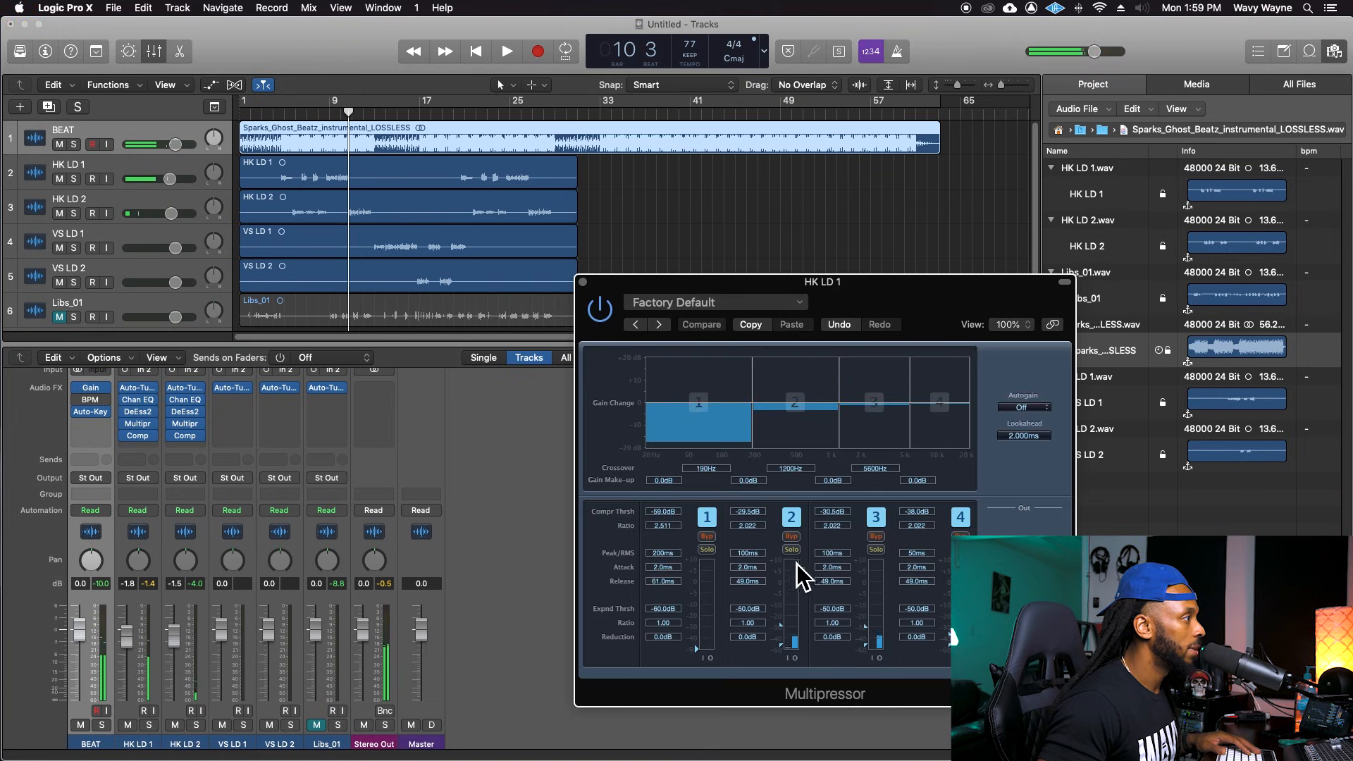
left_click_drag(789, 633, 789, 626)
key("space")
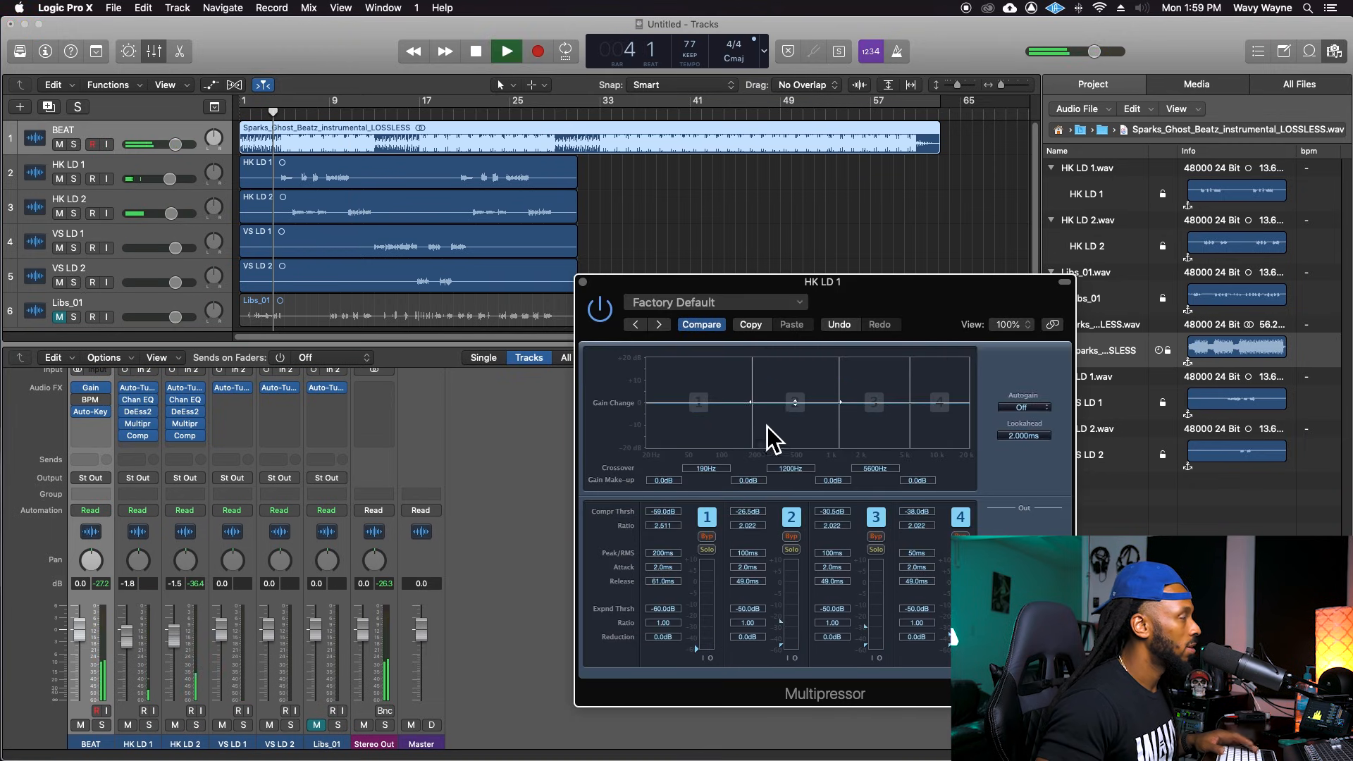
left_click_drag(142, 425, 192, 425)
key("super+s")
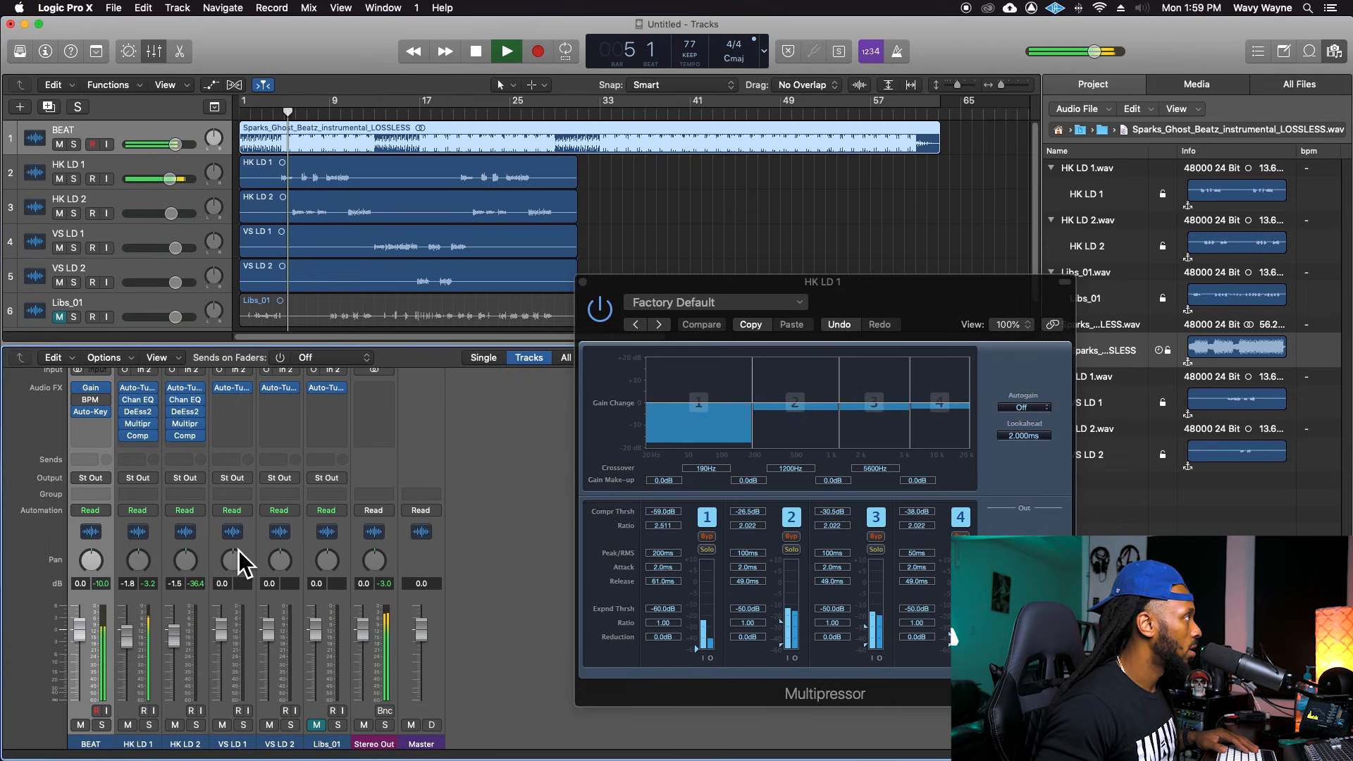
left_click(875, 469)
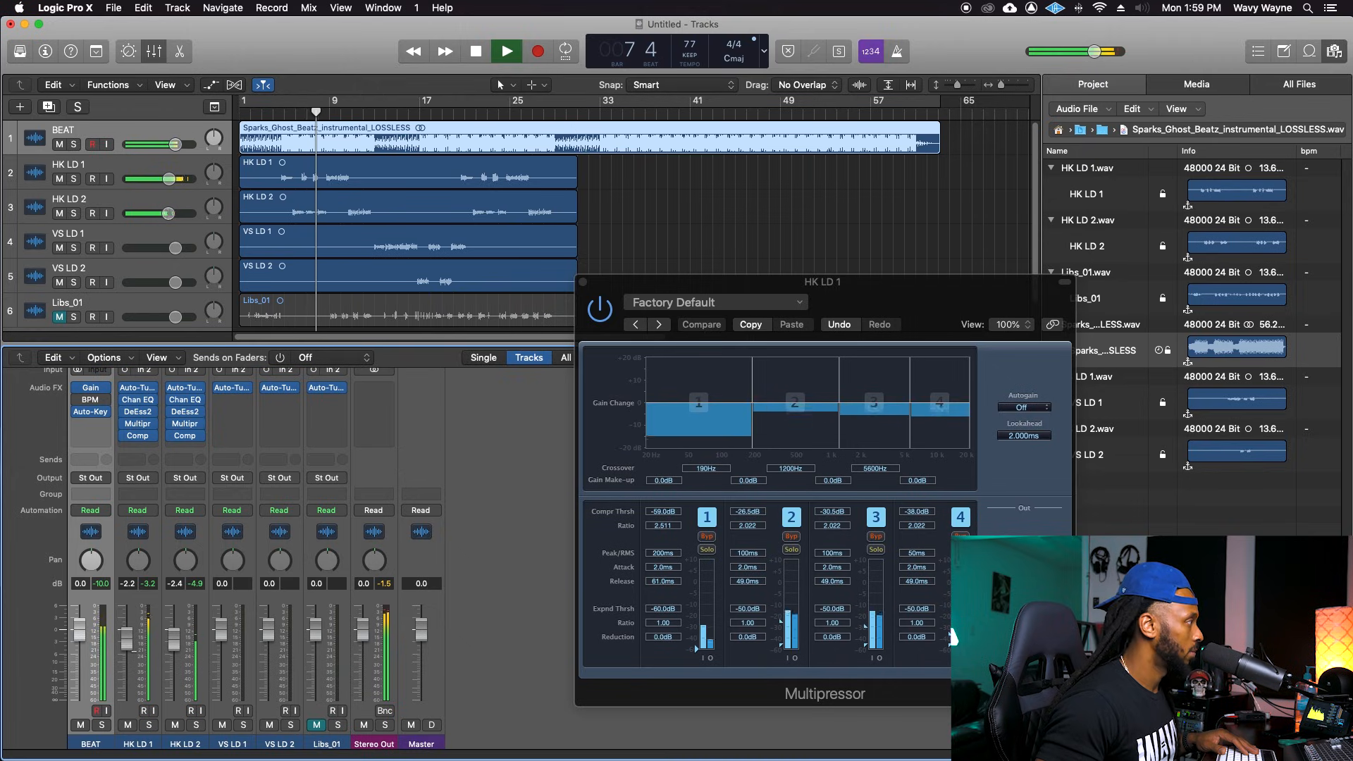
Lower the HK LD 1 and HK LD 2 faders to -2.8 dB and save the project as Comma MIX_YT.
left_click_drag(175, 650, 134, 659)
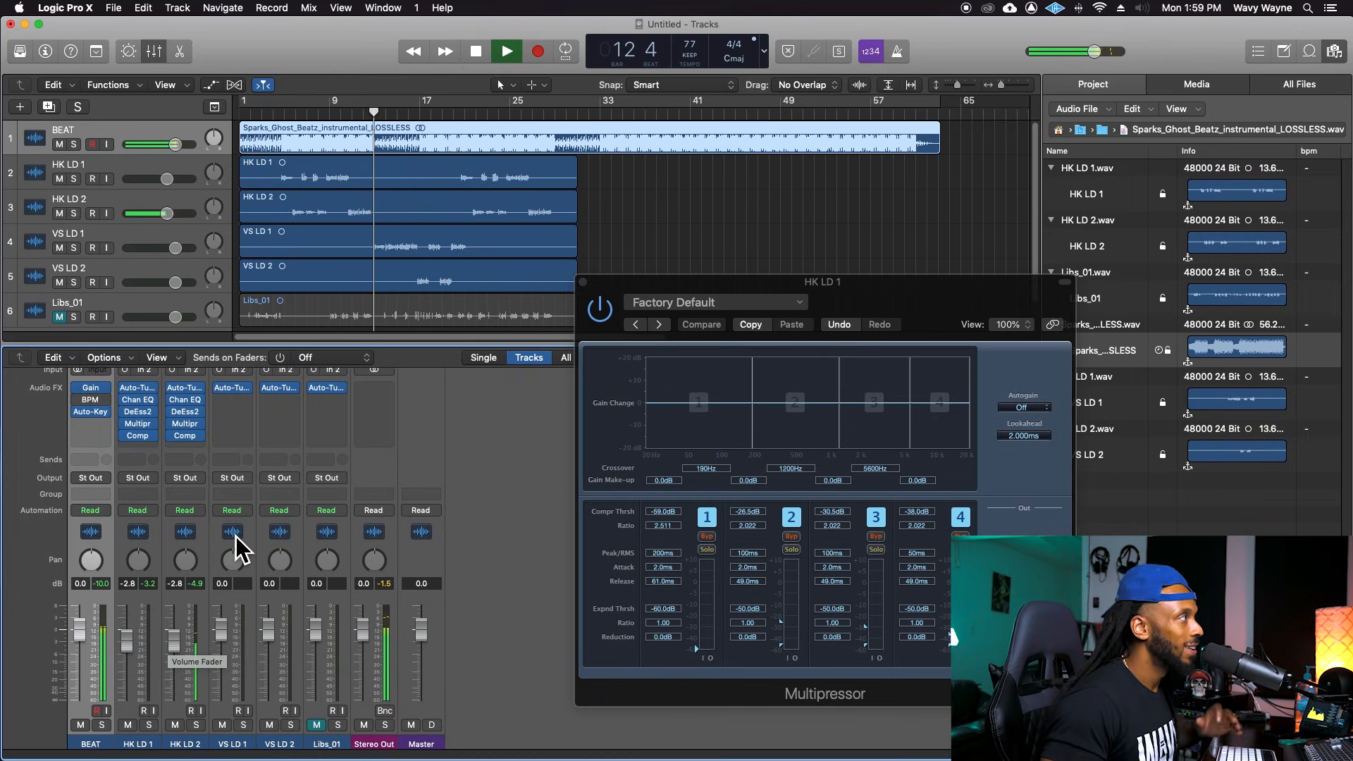
key("space")
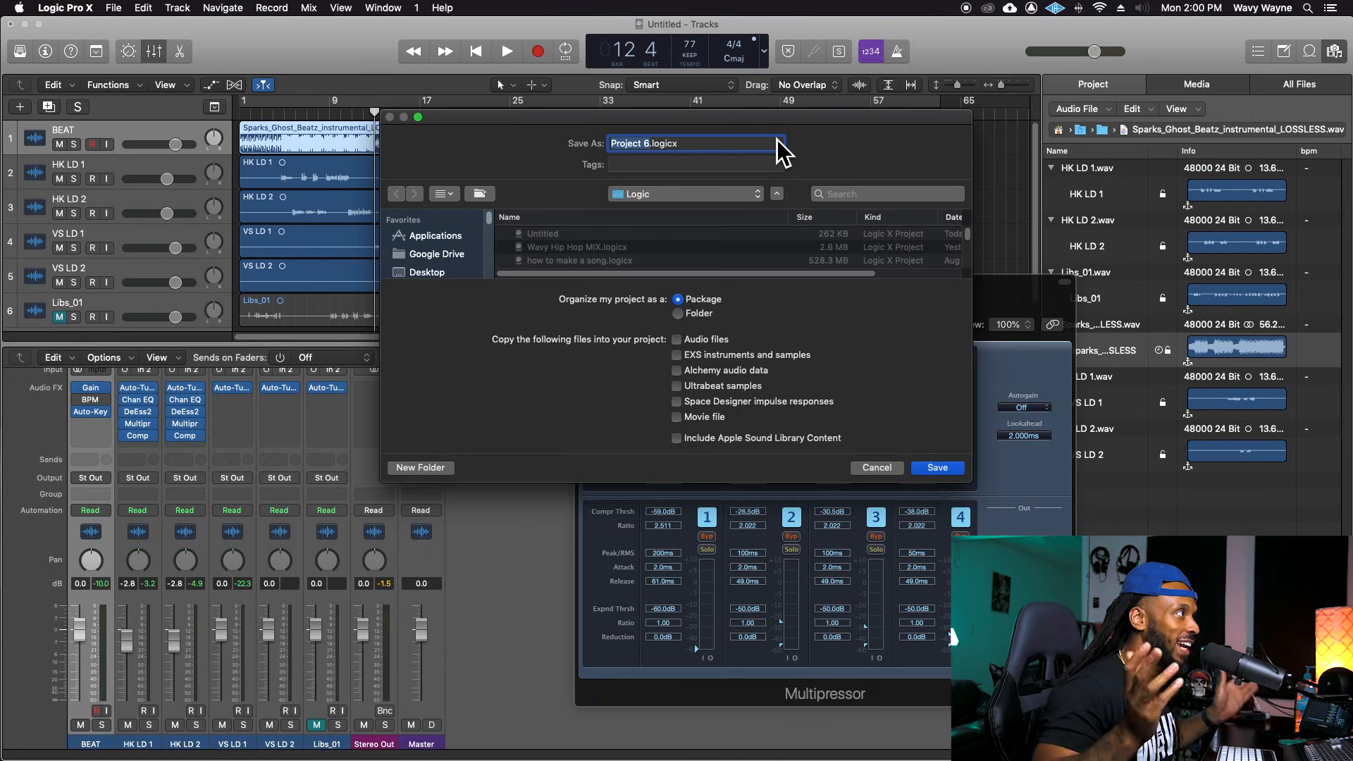
type("Comma")
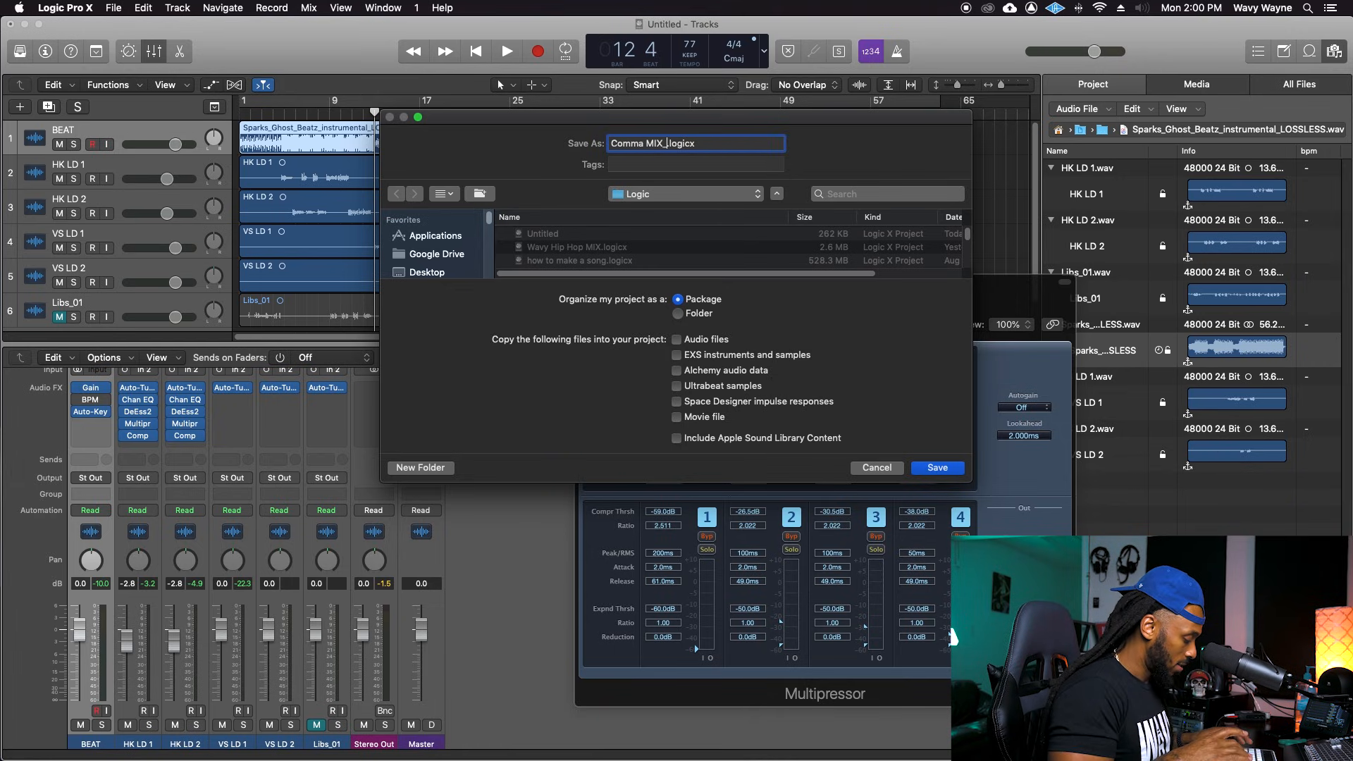
key("Return")
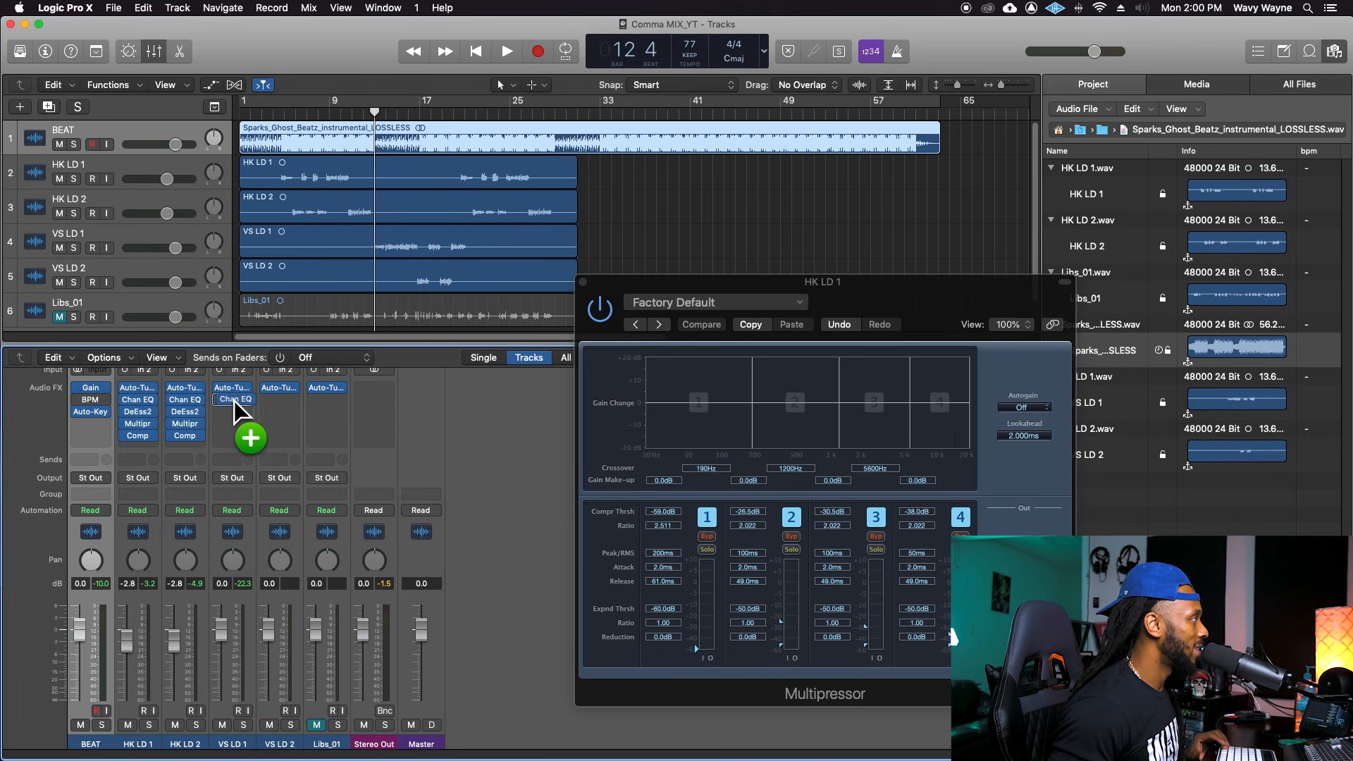
Copy Channel EQ, DeEsser 2, Multipressor and Compressor to VS LD 1 and VS LD 2 and set both tracks' faders to -2.8 dB.
left_click_drag(188, 415, 288, 435)
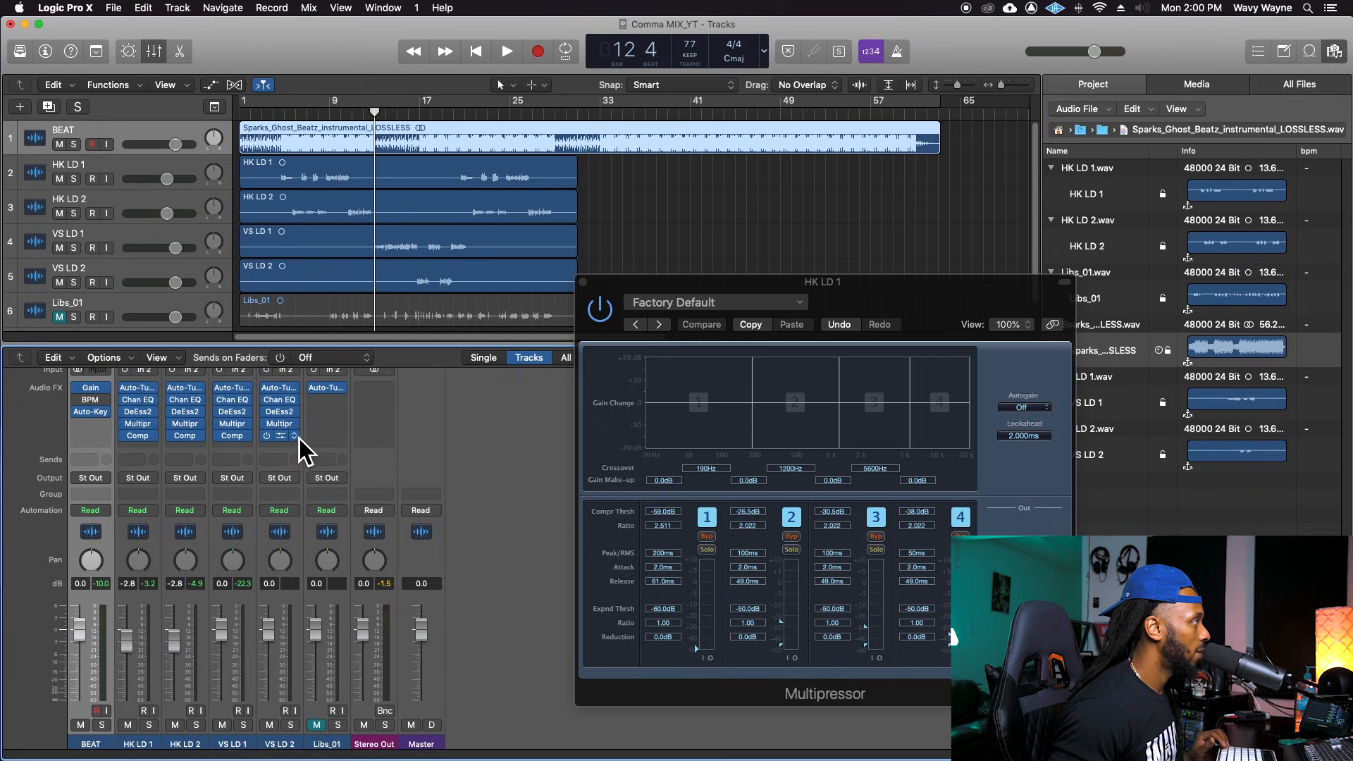
key("space")
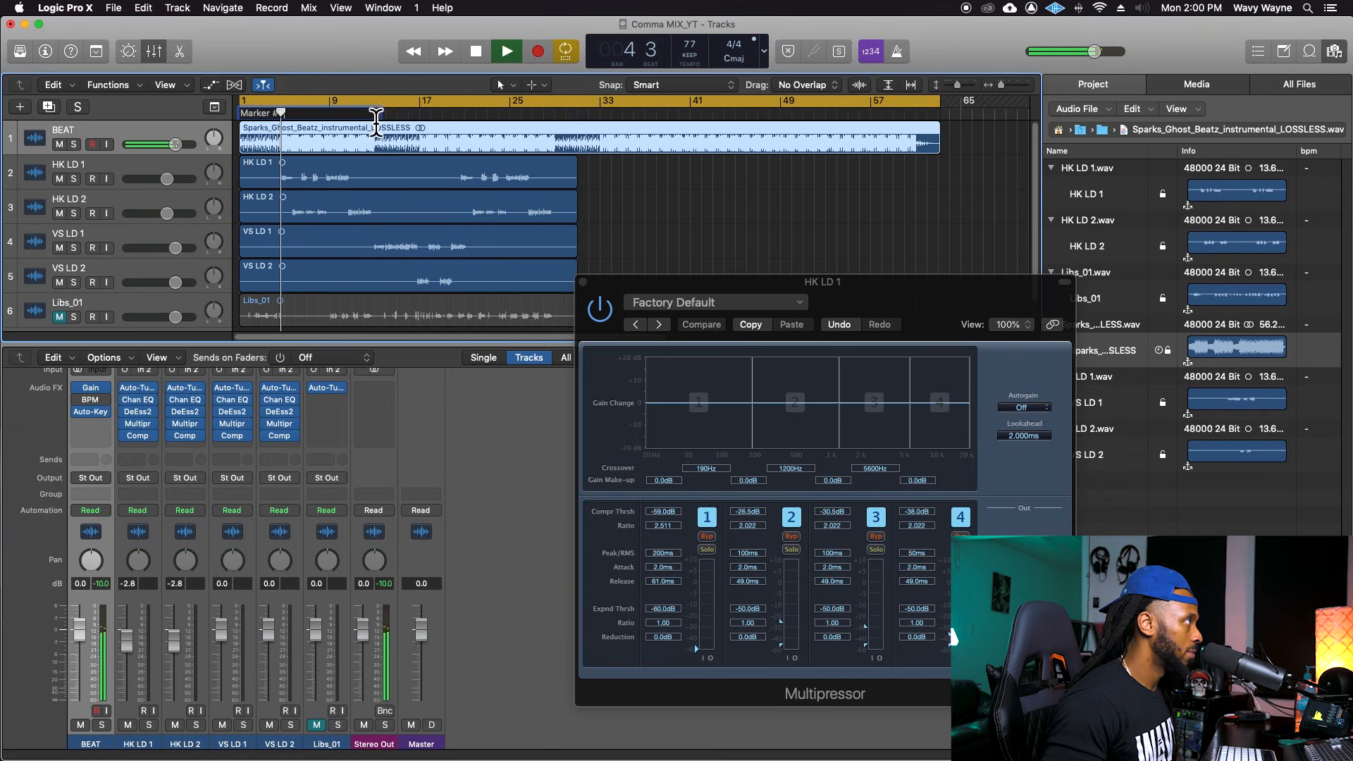
left_click(370, 119)
left_click(366, 118)
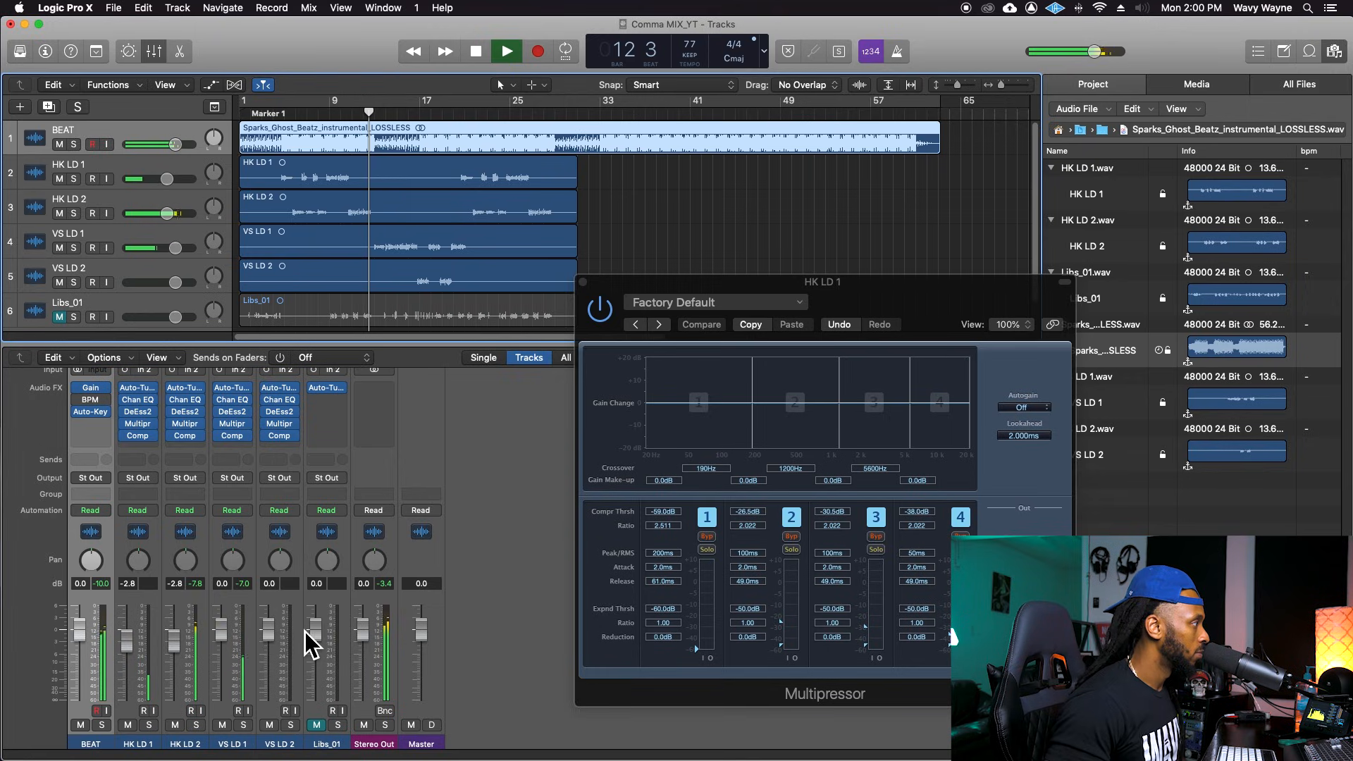
left_click_drag(236, 641, 268, 643)
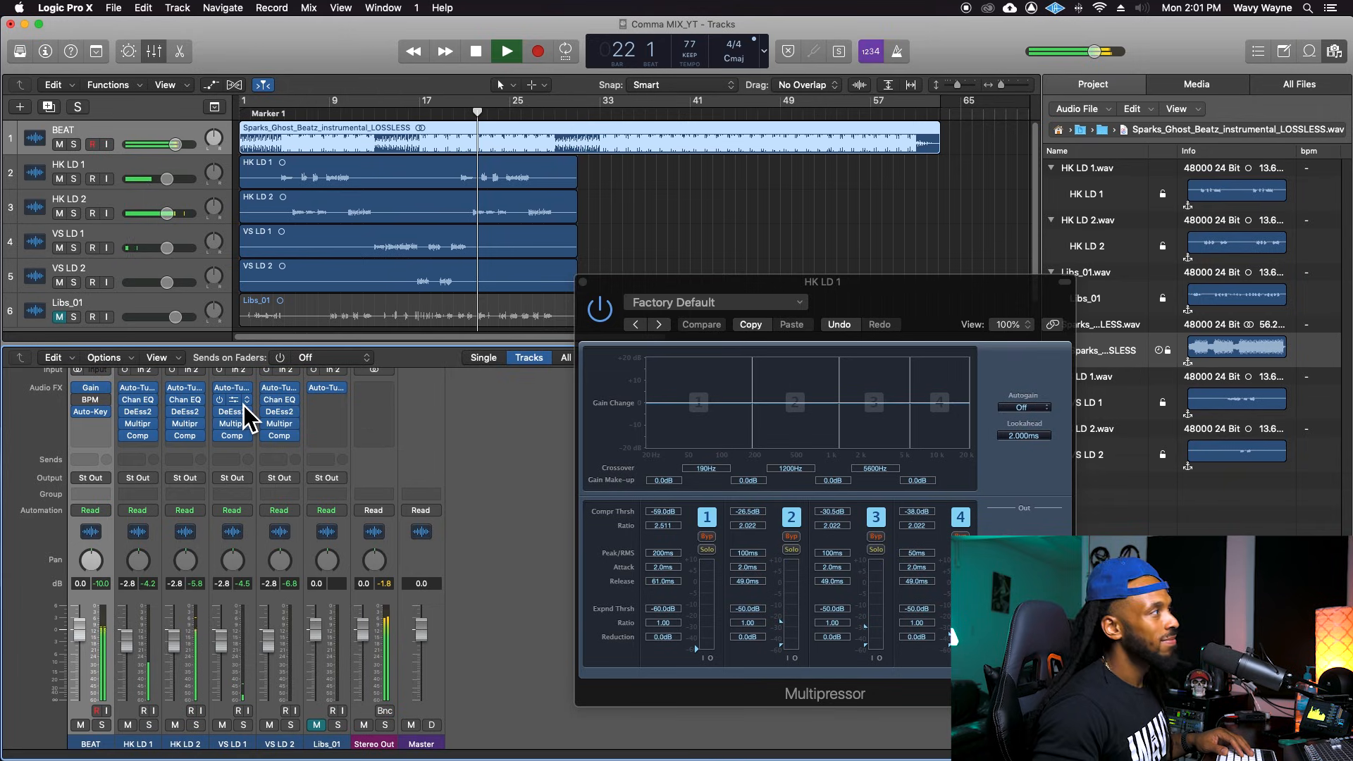
key("space")
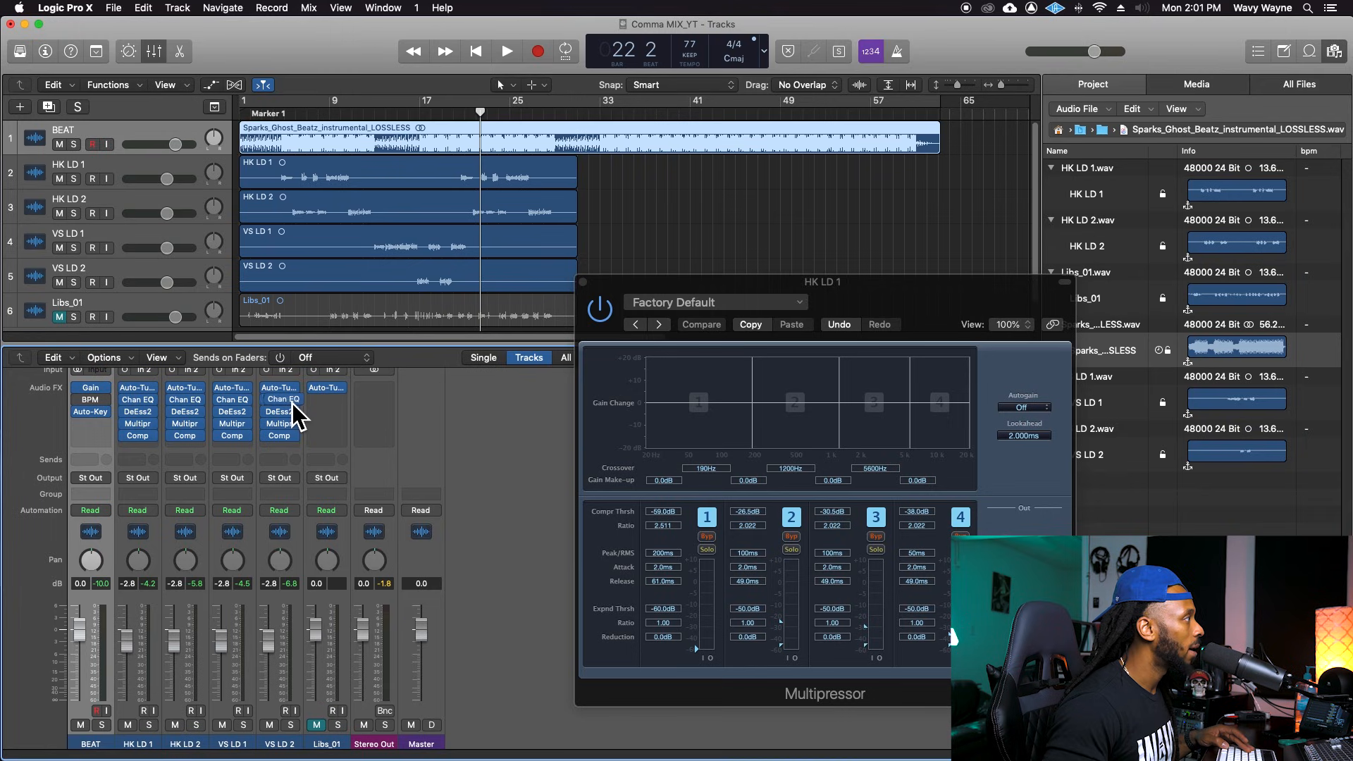
Copy Channel EQ from VS LD 2 to Libs_01 and open it clear of the mixer channels.
left_click_drag(288, 404, 329, 400)
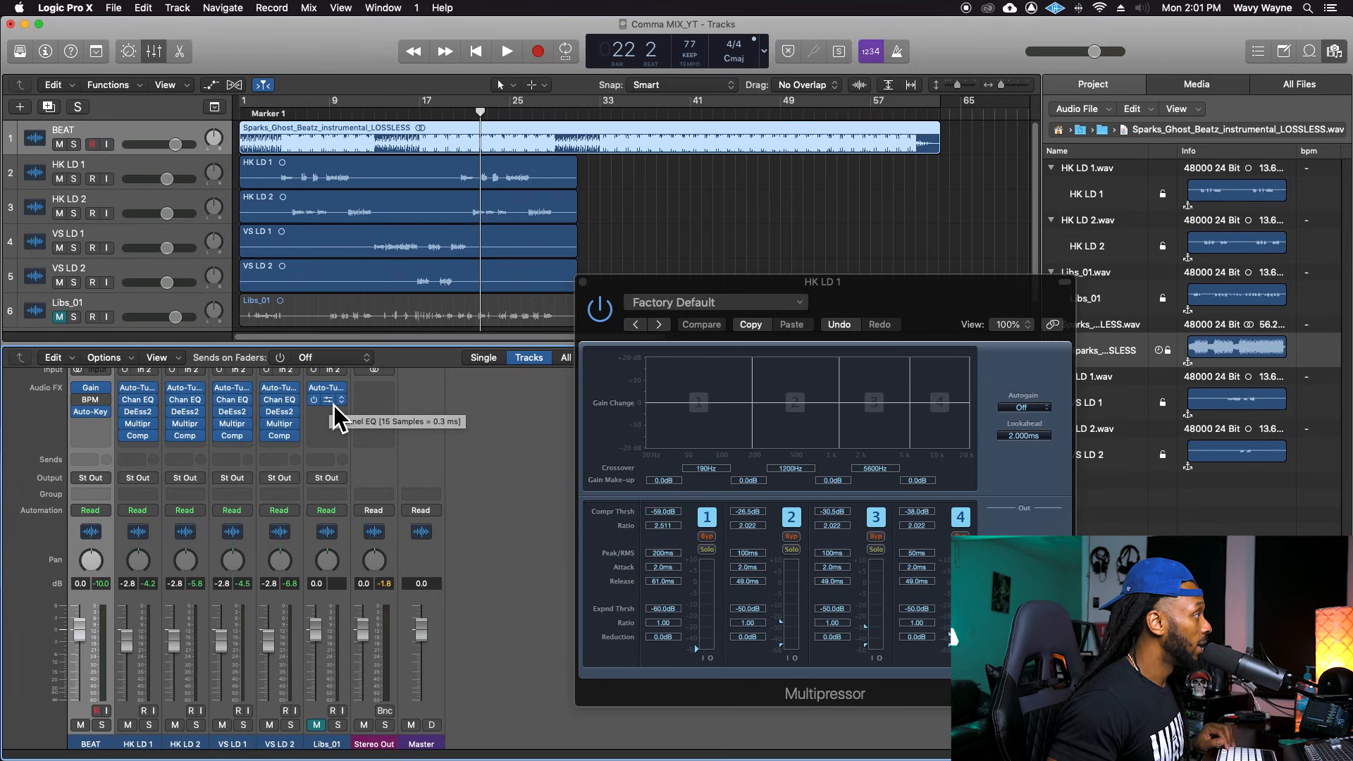
left_click(332, 403)
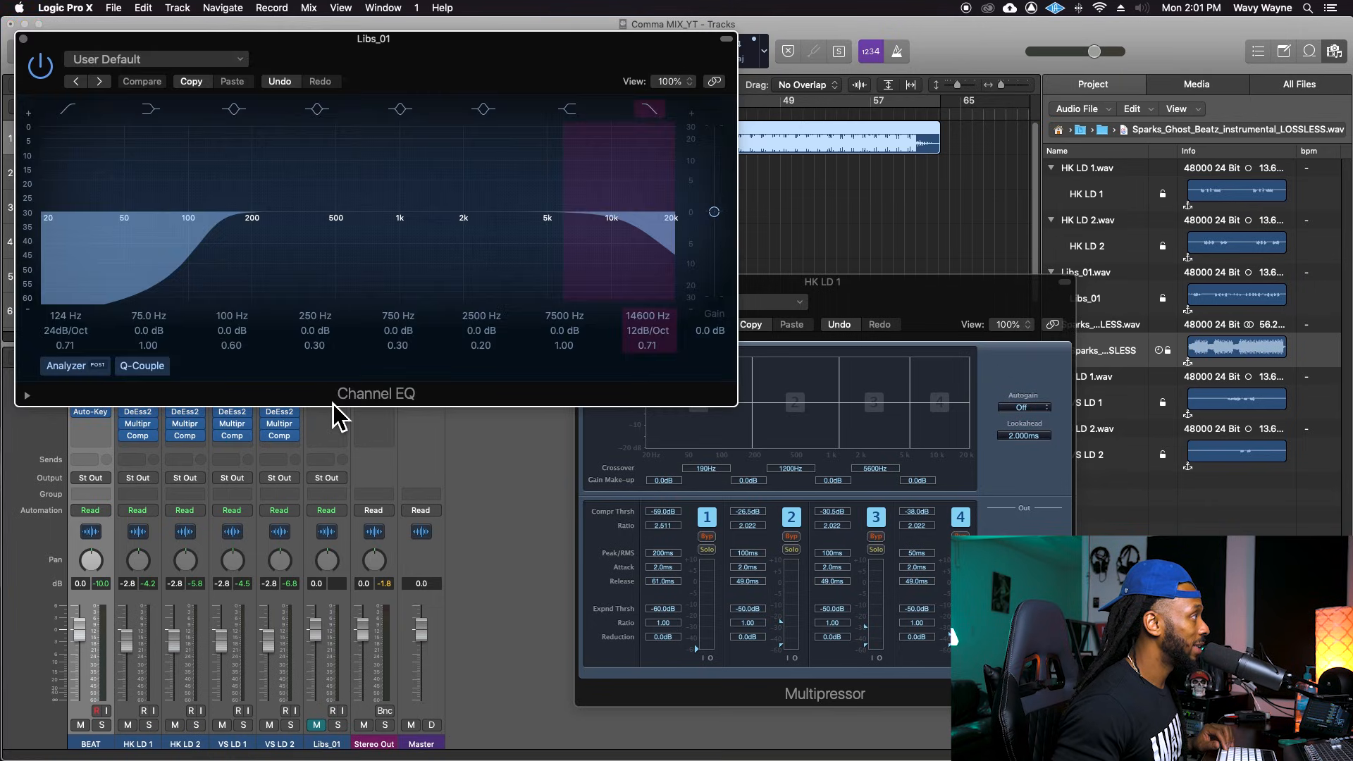
left_click_drag(306, 42, 770, 370)
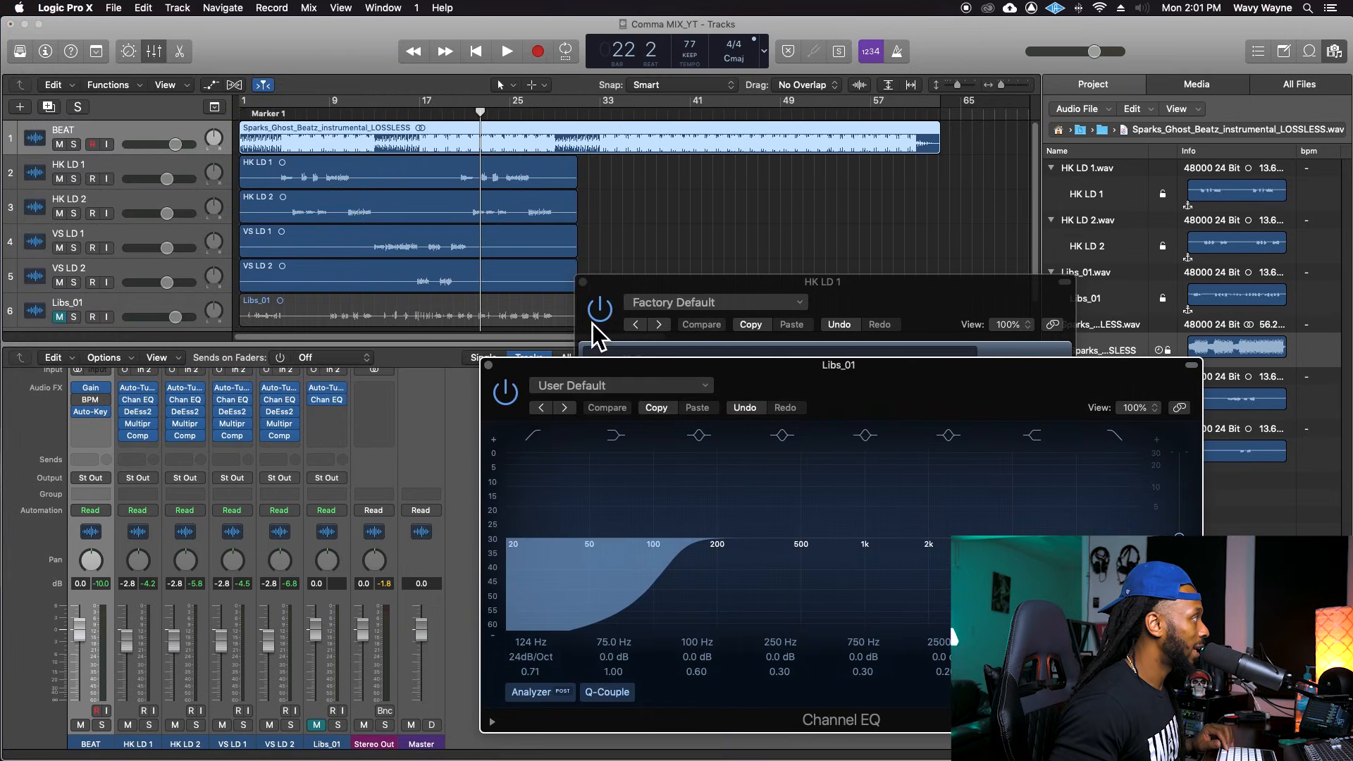
Unmute the Libs_01 track and set its Channel EQ low-cut frequency to 475 Hz.
left_click(60, 317)
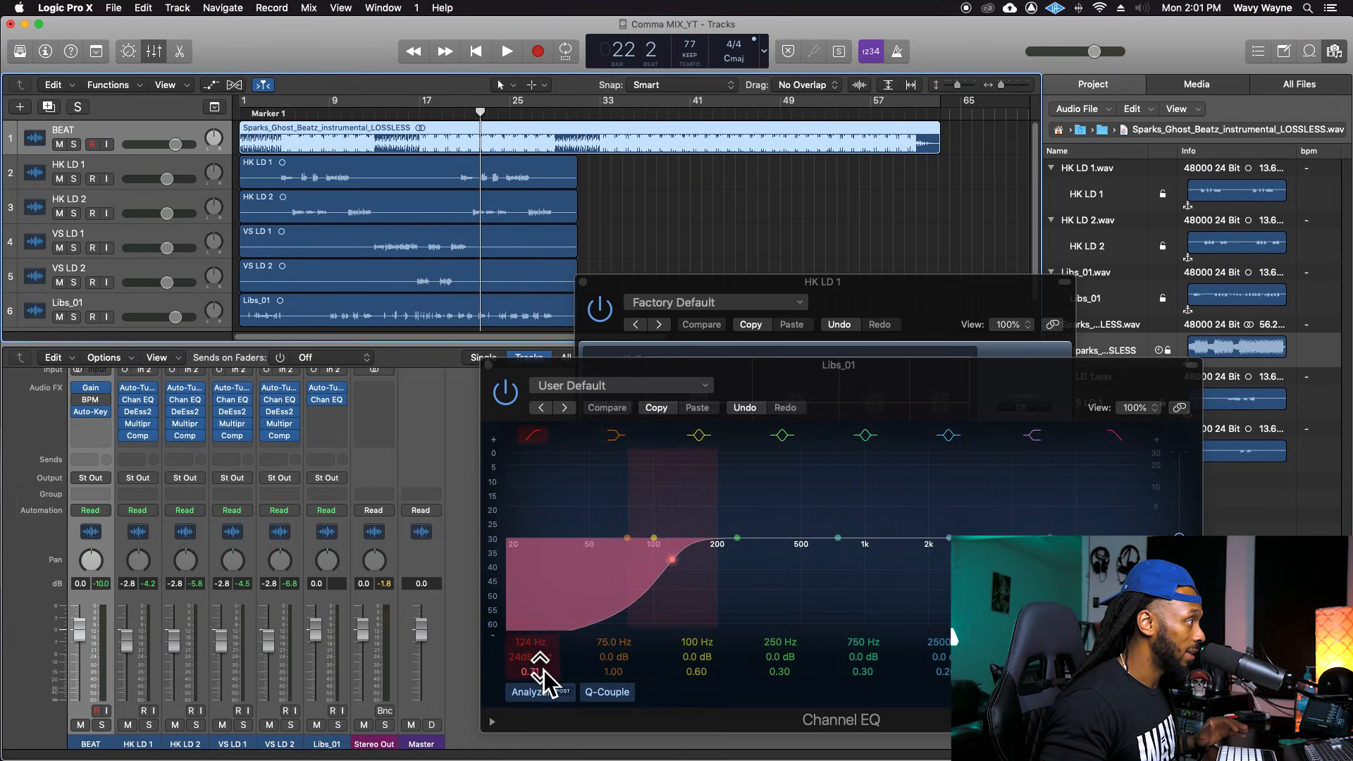
left_click_drag(539, 650, 538, 578)
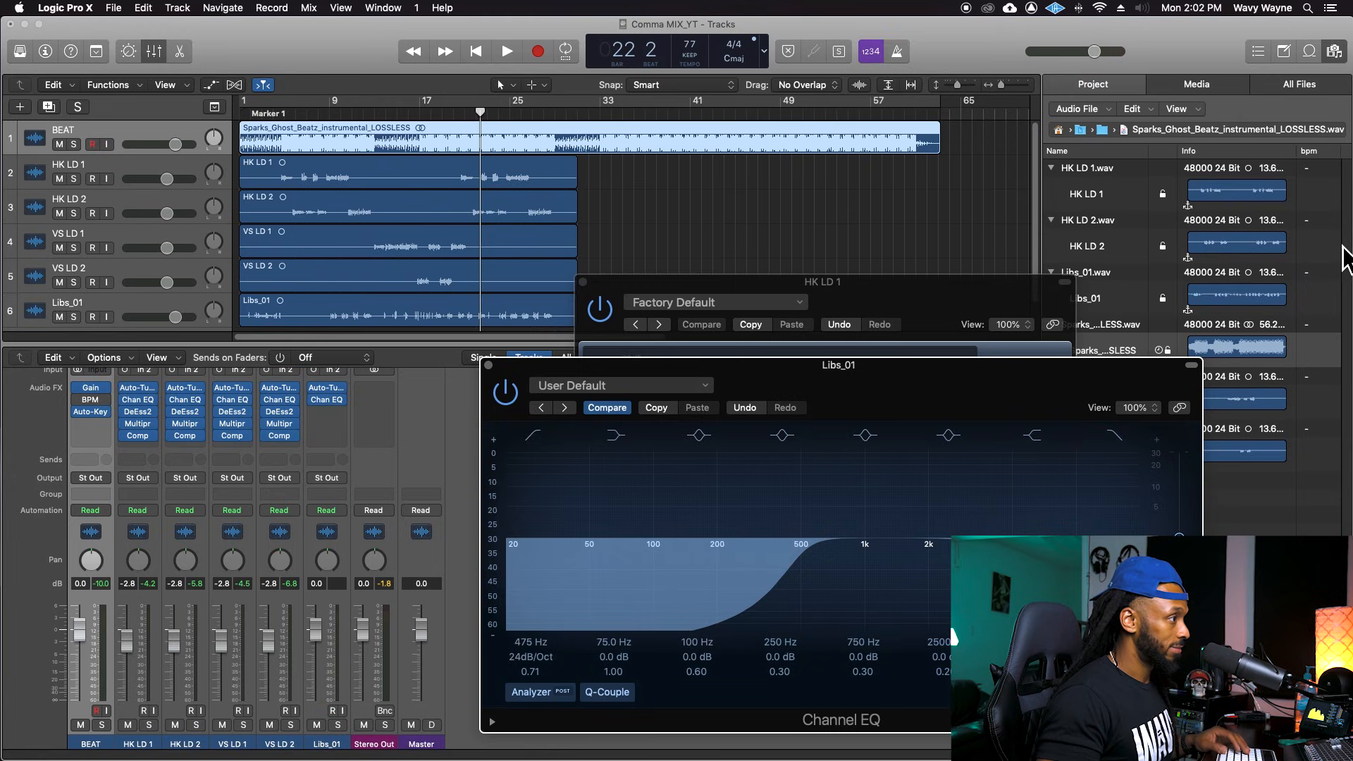
Play the full mix from bar 12 and lower the Libs_01 fader to -3.5 dB.
key("space")
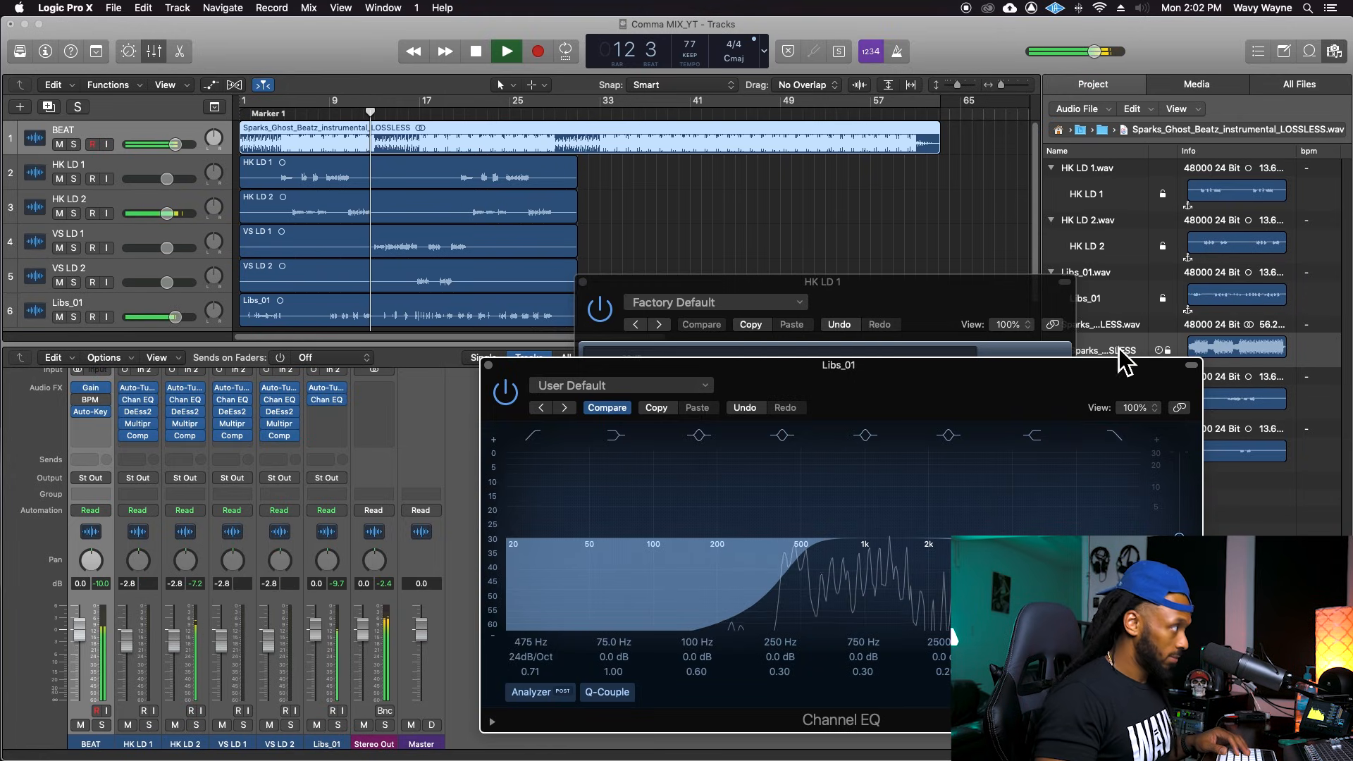
key("space")
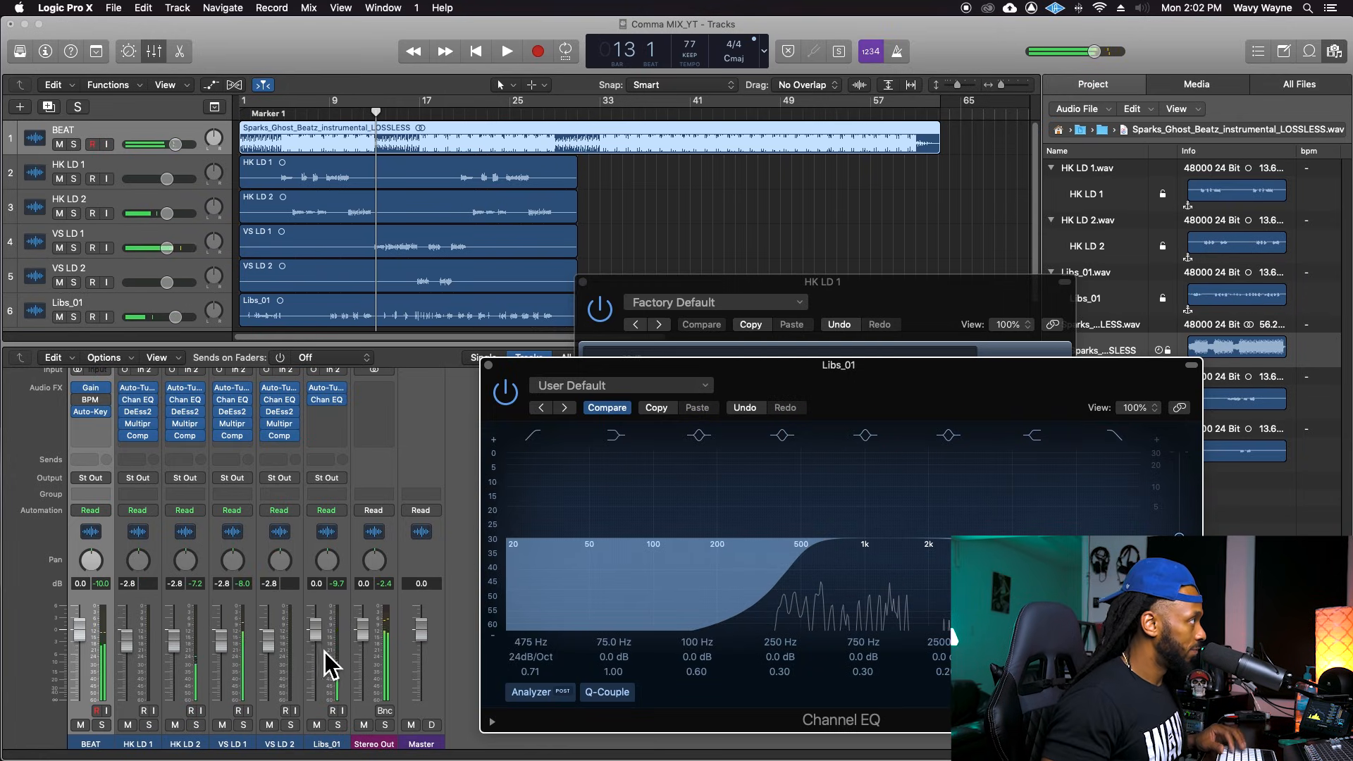
key("space")
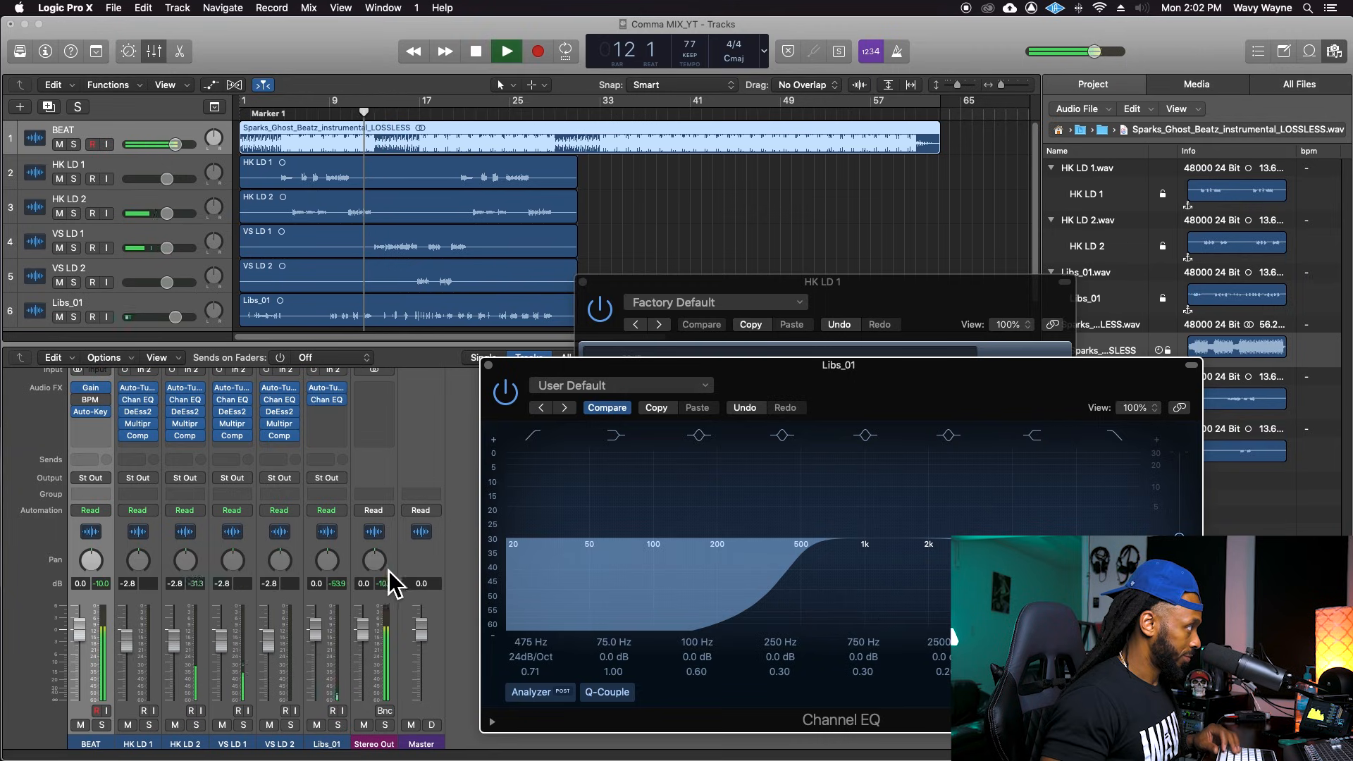
left_click_drag(327, 649, 330, 673)
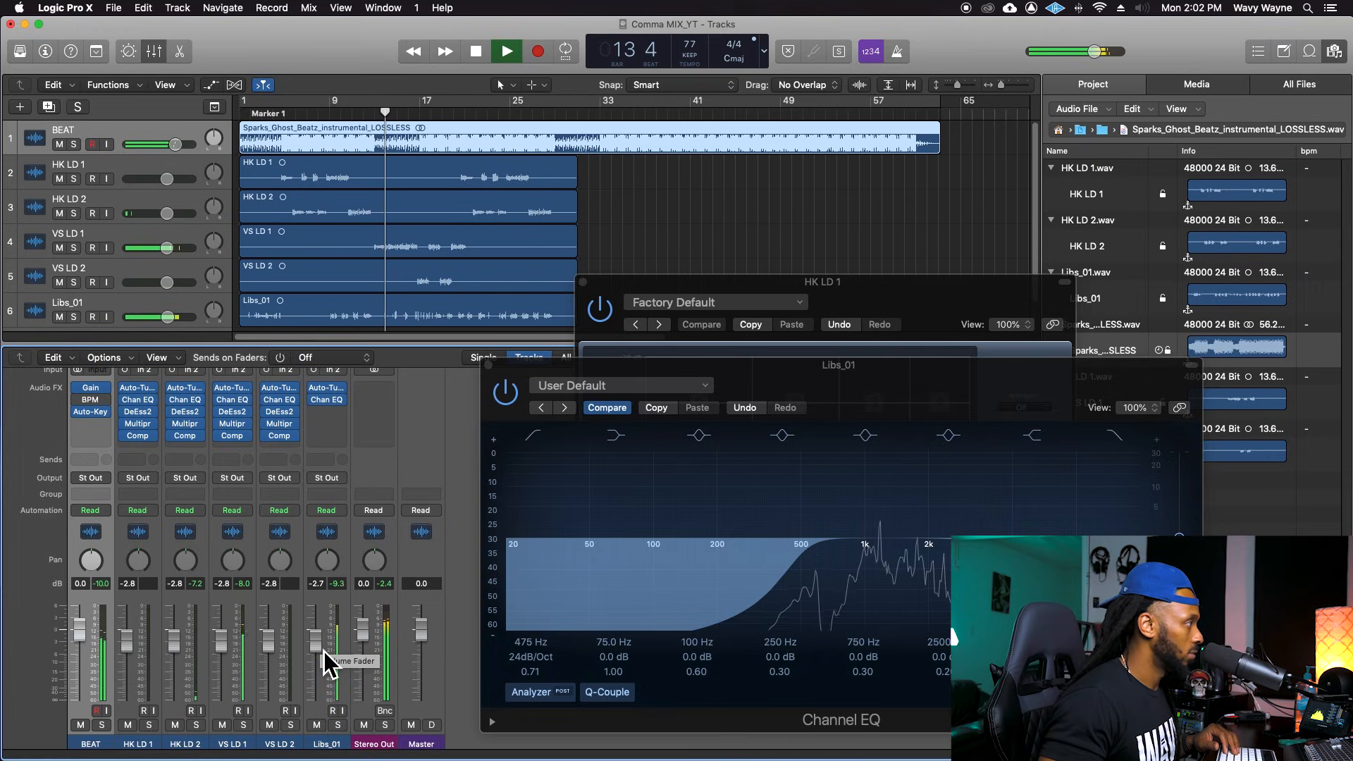
left_click_drag(324, 650, 324, 652)
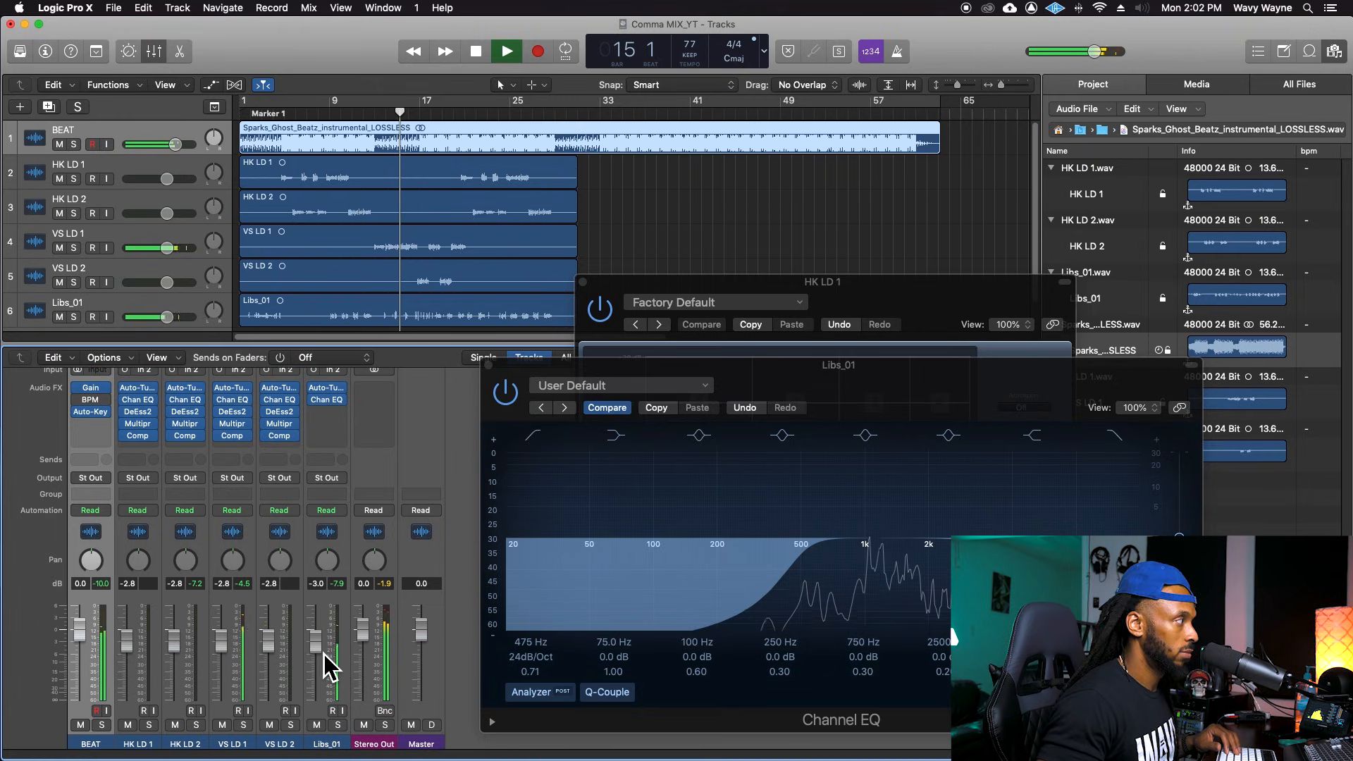
left_click_drag(324, 654, 324, 659)
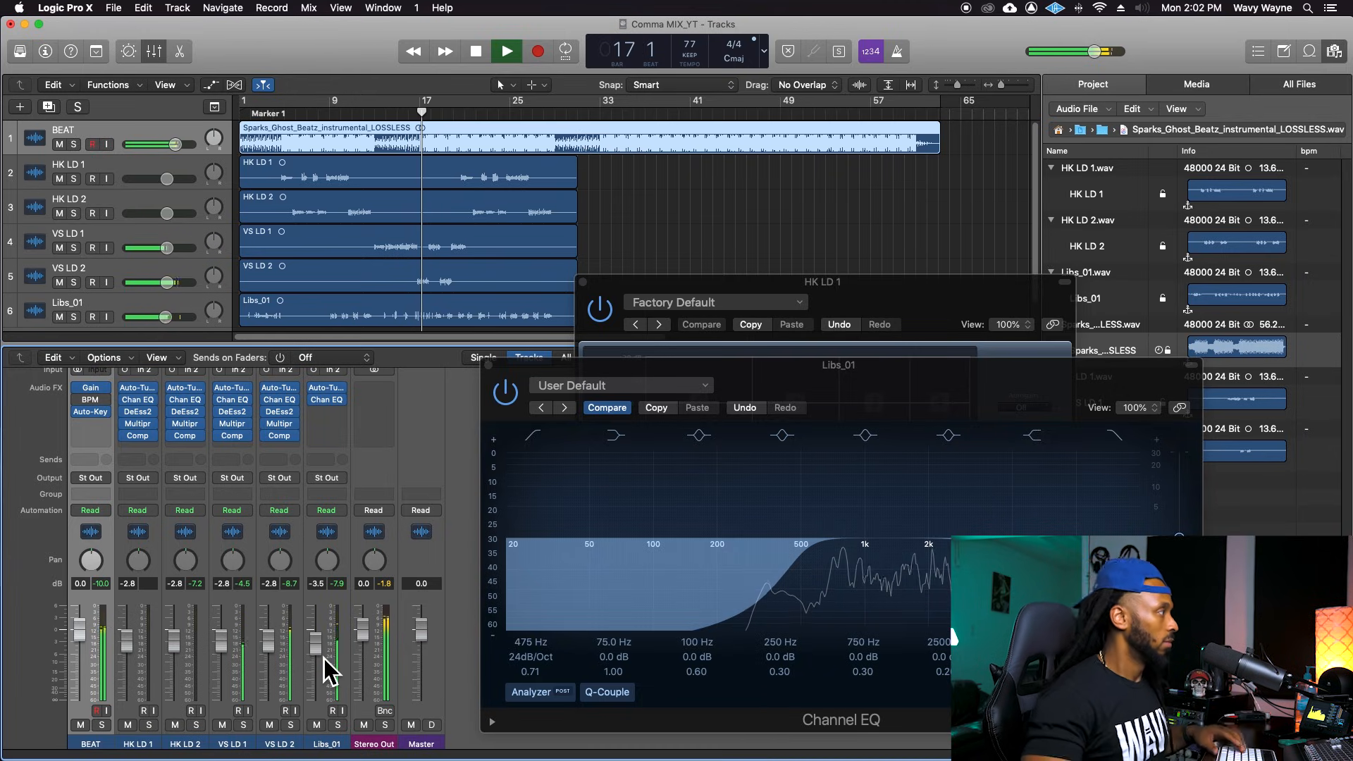
Copy DeEsser 2, Multipressor and Compressor from VS LD 2 to Libs_01 and set its Compressor threshold to -31 dB during playback.
left_click_drag(290, 414, 336, 438)
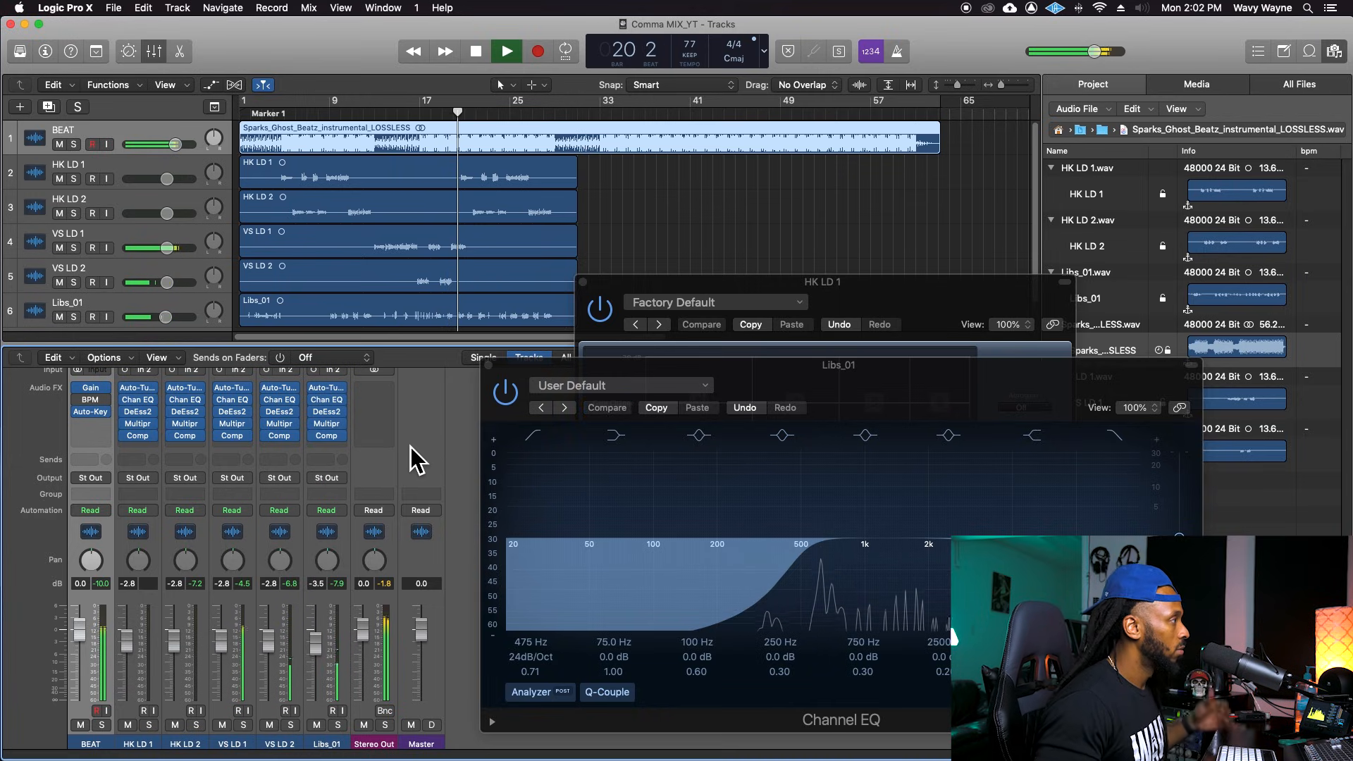
left_click(324, 438)
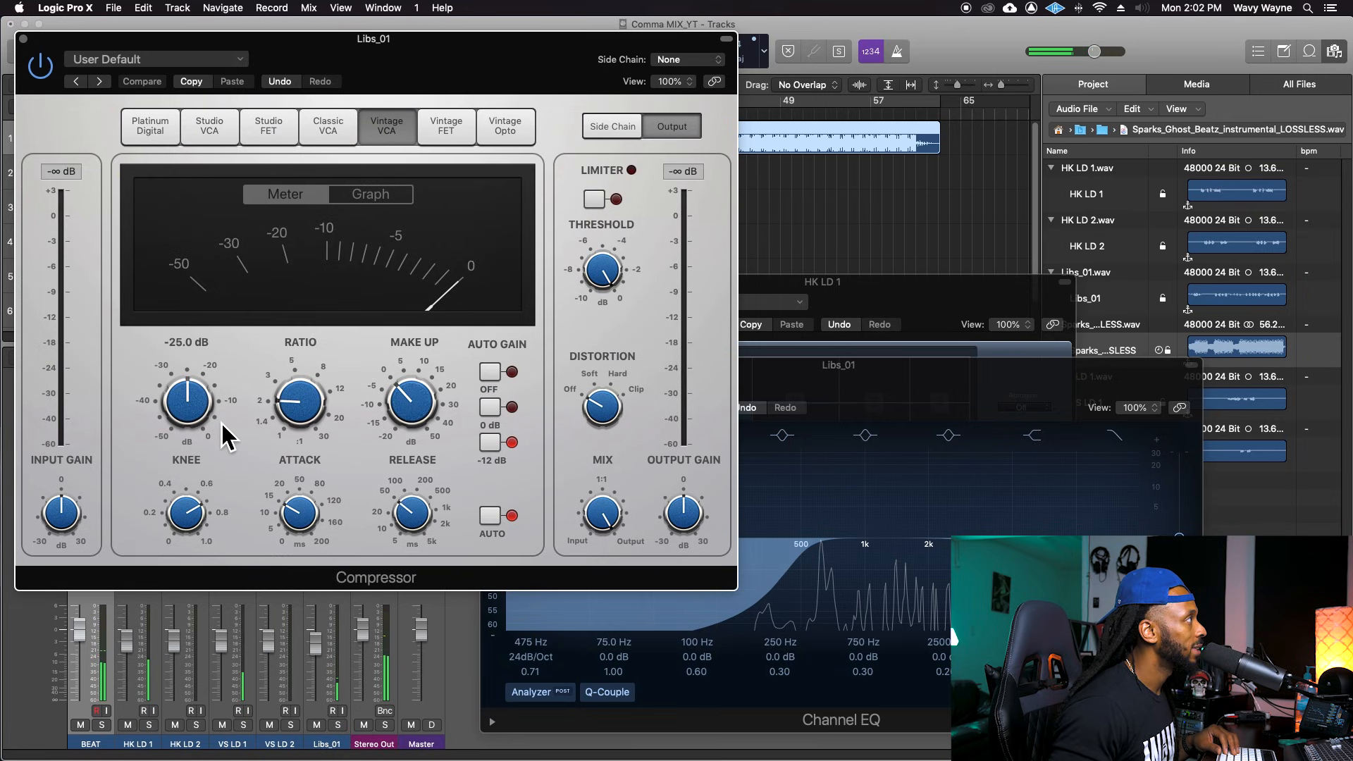
left_click_drag(304, 42, 780, 76)
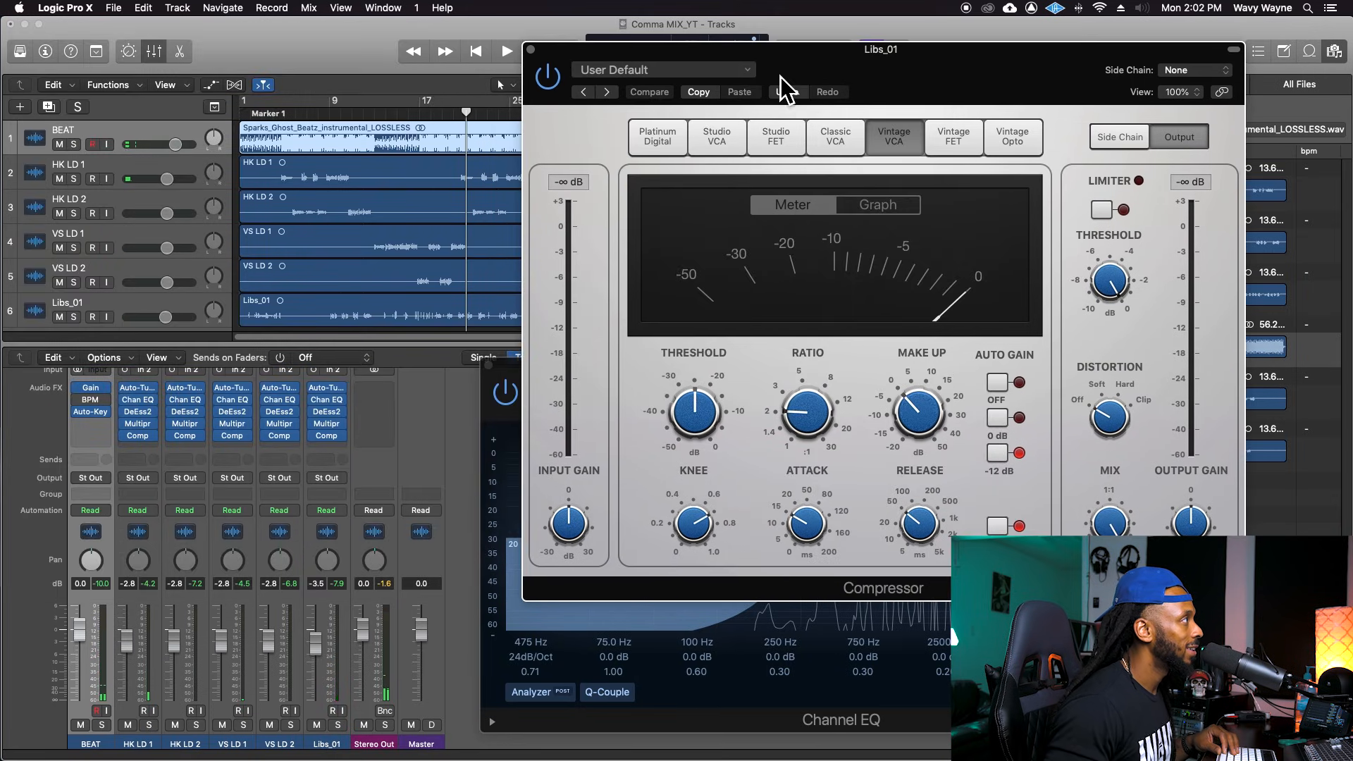
left_click(451, 134)
mouse_move(432, 113)
left_mouse_down()
mouse_move(366, 116)
mouse_move(423, 115)
mouse_move(415, 123)
left_mouse_up()
key("space")
left_click_drag(721, 411, 695, 430)
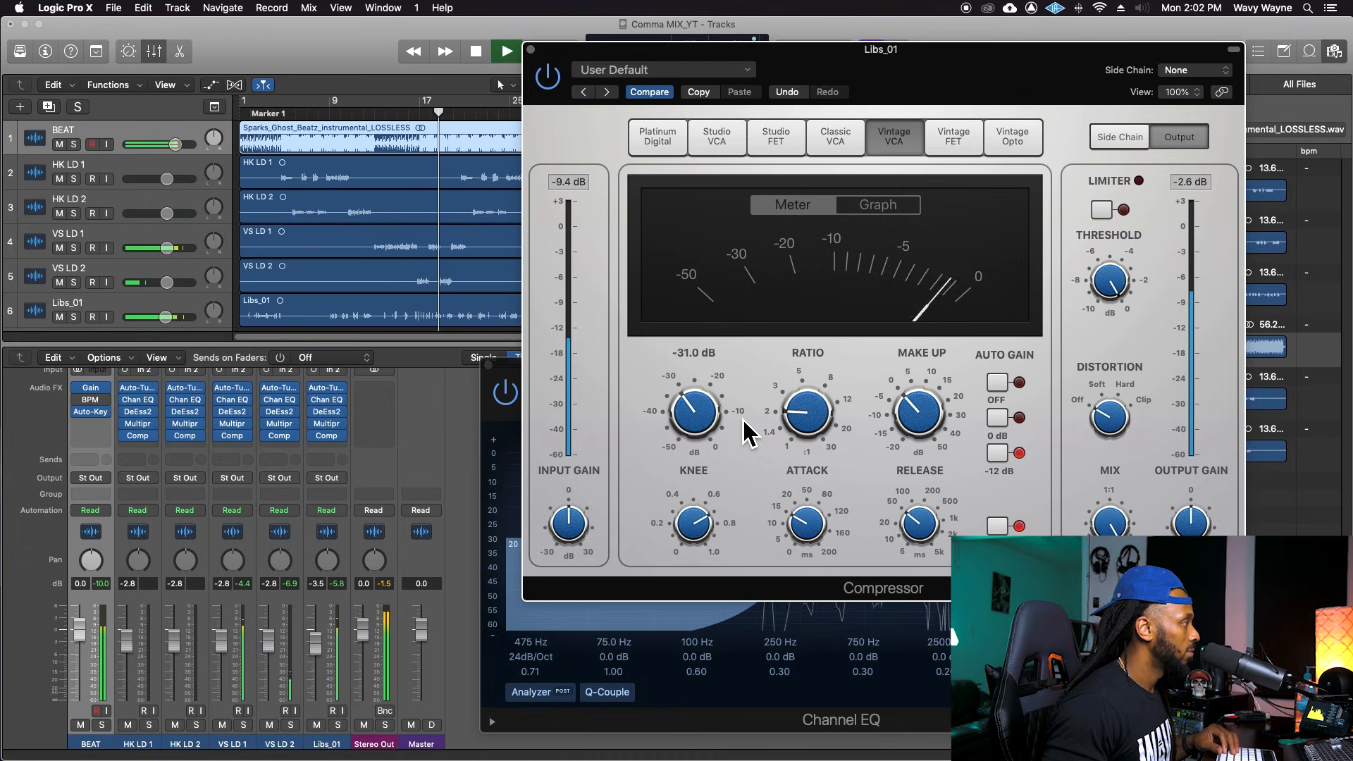
Lower the Libs_01 fader to -6.4 dB to seat the ad-libs behind the lead vocals.
left_click_drag(319, 649, 319, 654)
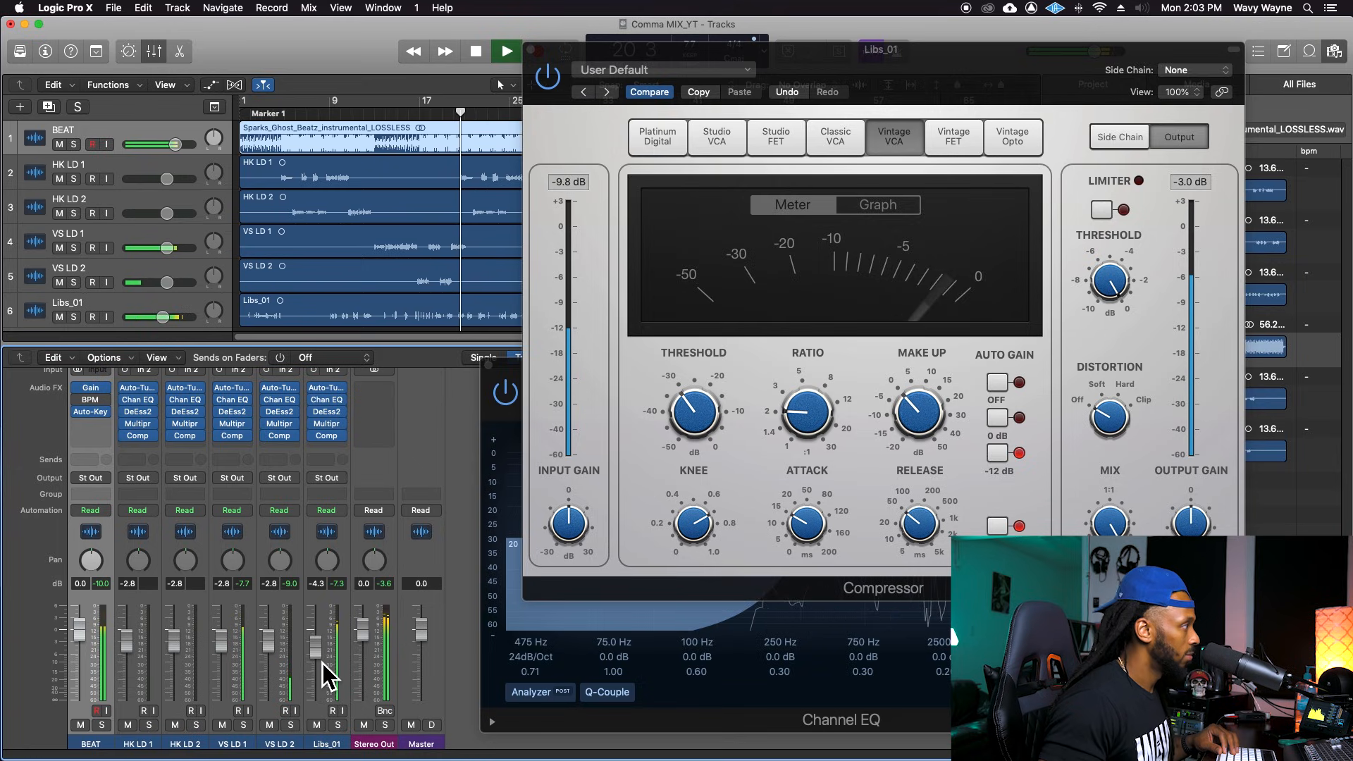
left_click_drag(317, 654, 321, 670)
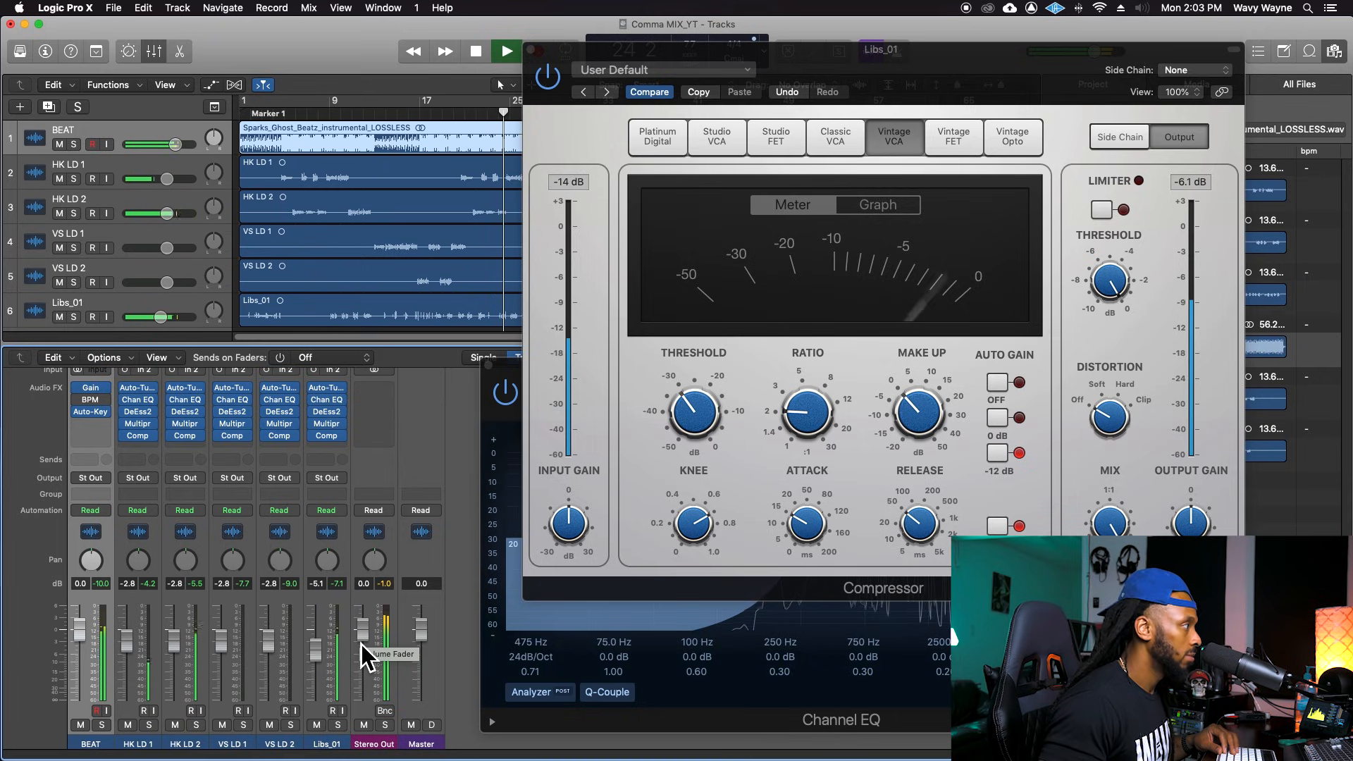
left_click_drag(327, 672, 324, 684)
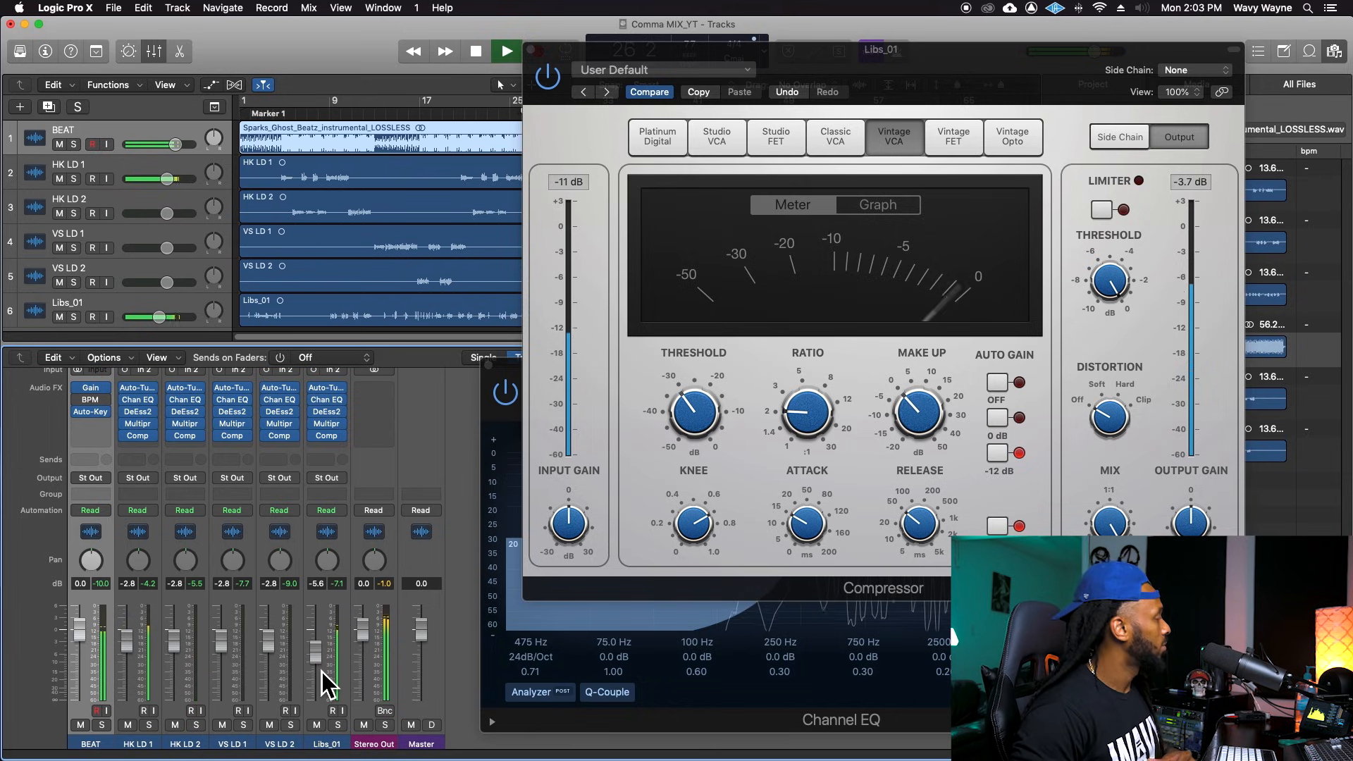
left_click_drag(321, 669, 321, 672)
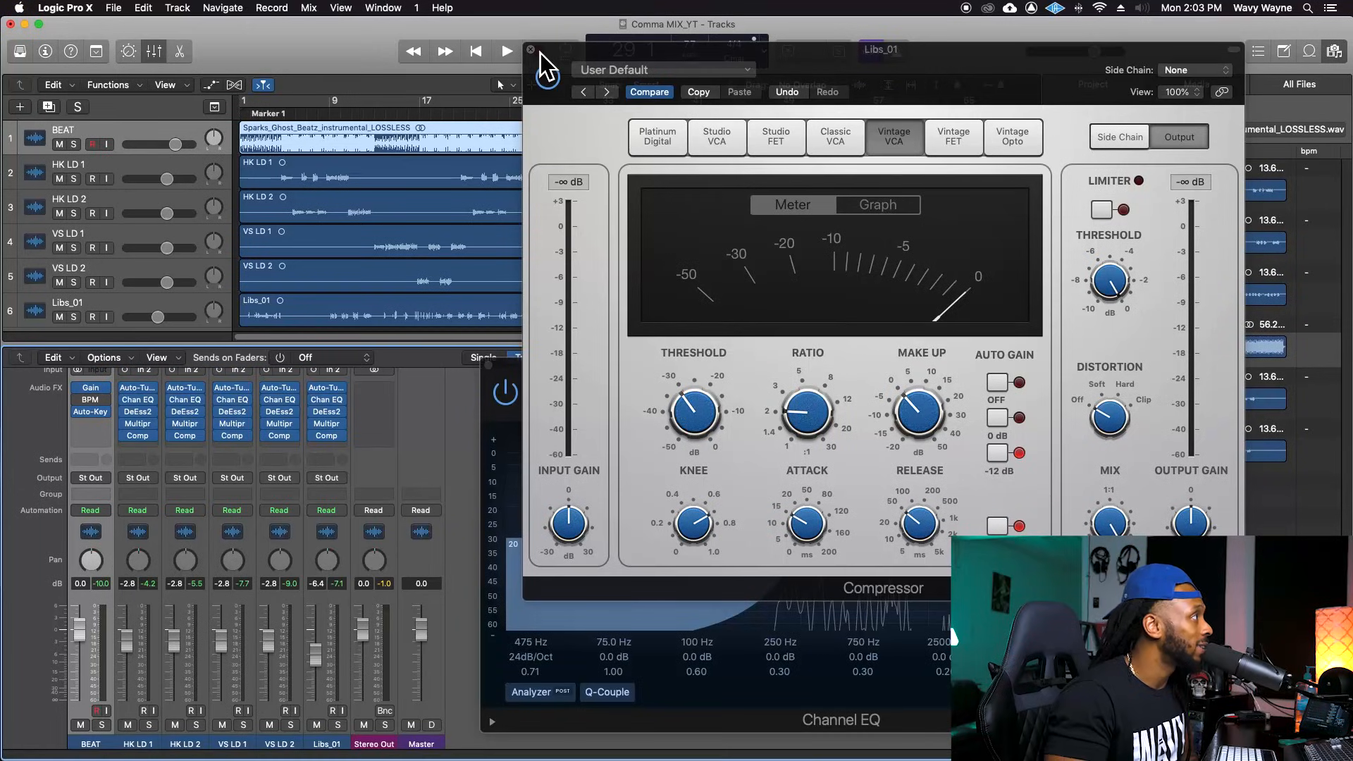
Close the Libs_01 Compressor and Channel EQ windows and the HK LD 1 Multipressor window.
left_click(531, 50)
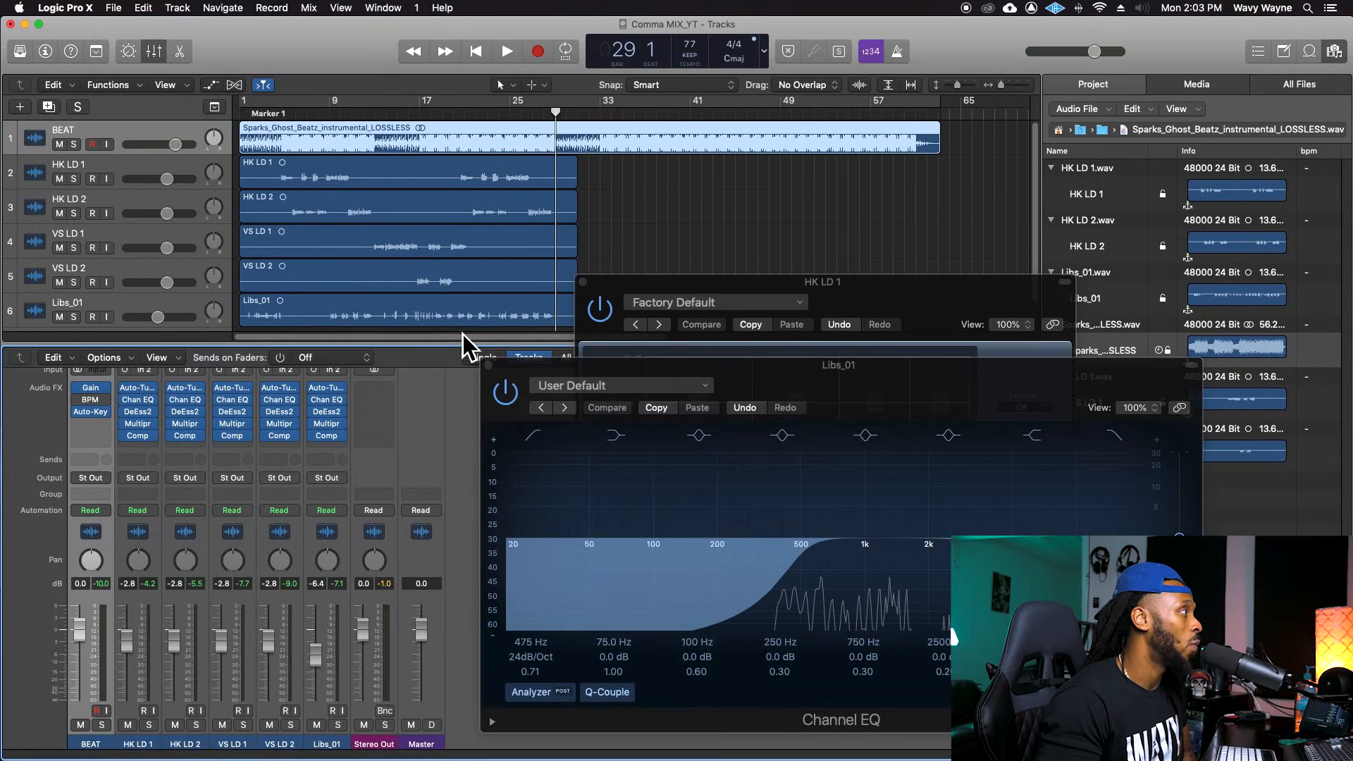
left_click(489, 365)
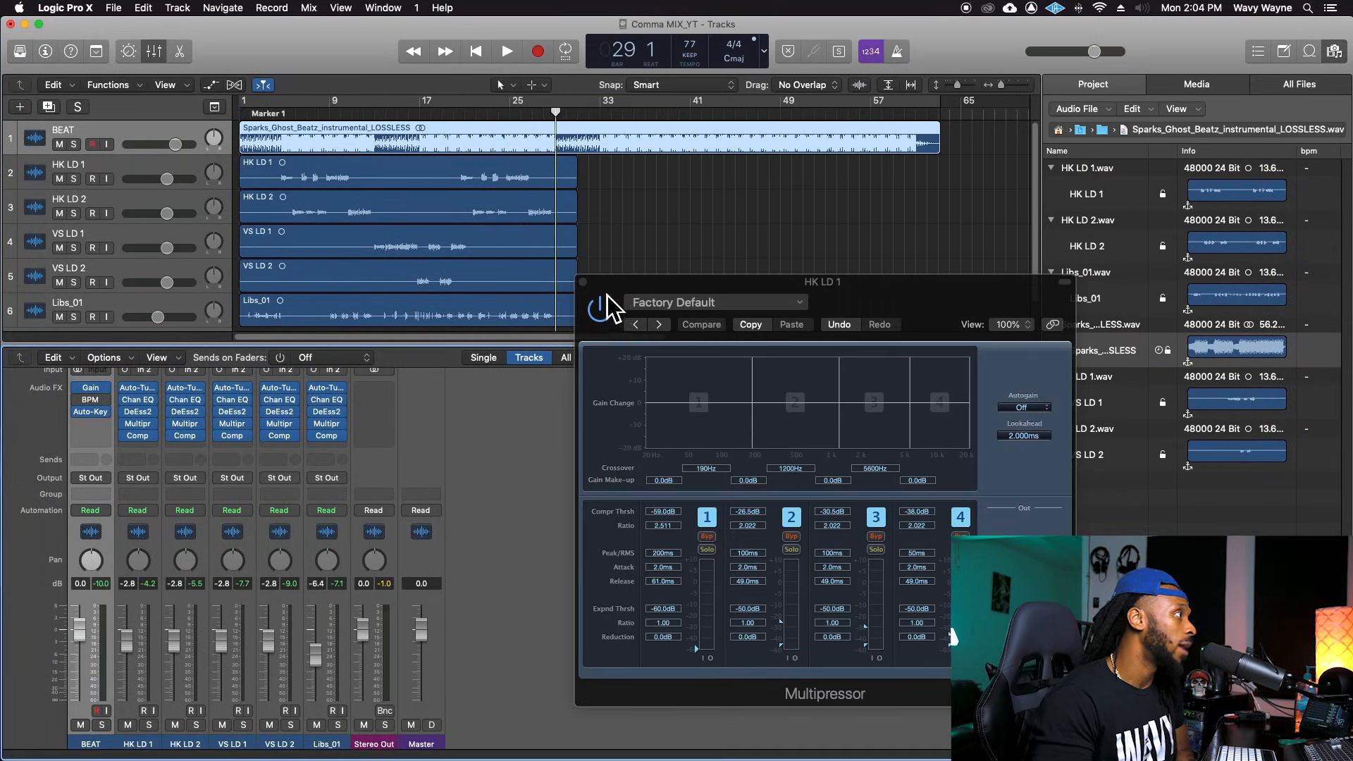
left_click(583, 282)
Hide the project audio browser and place the playhead at bar 4.
scroll(554, 399, "up", 1)
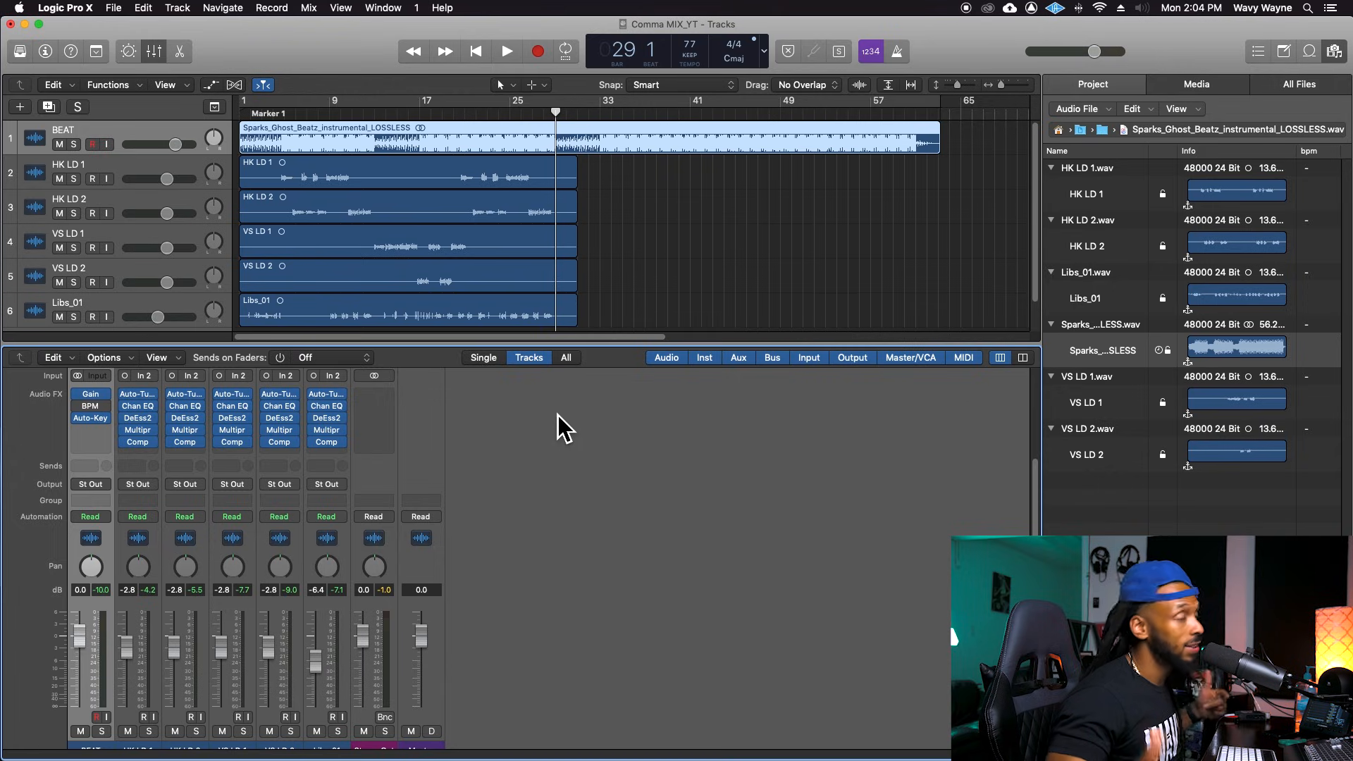
scroll(556, 422, "down", 1)
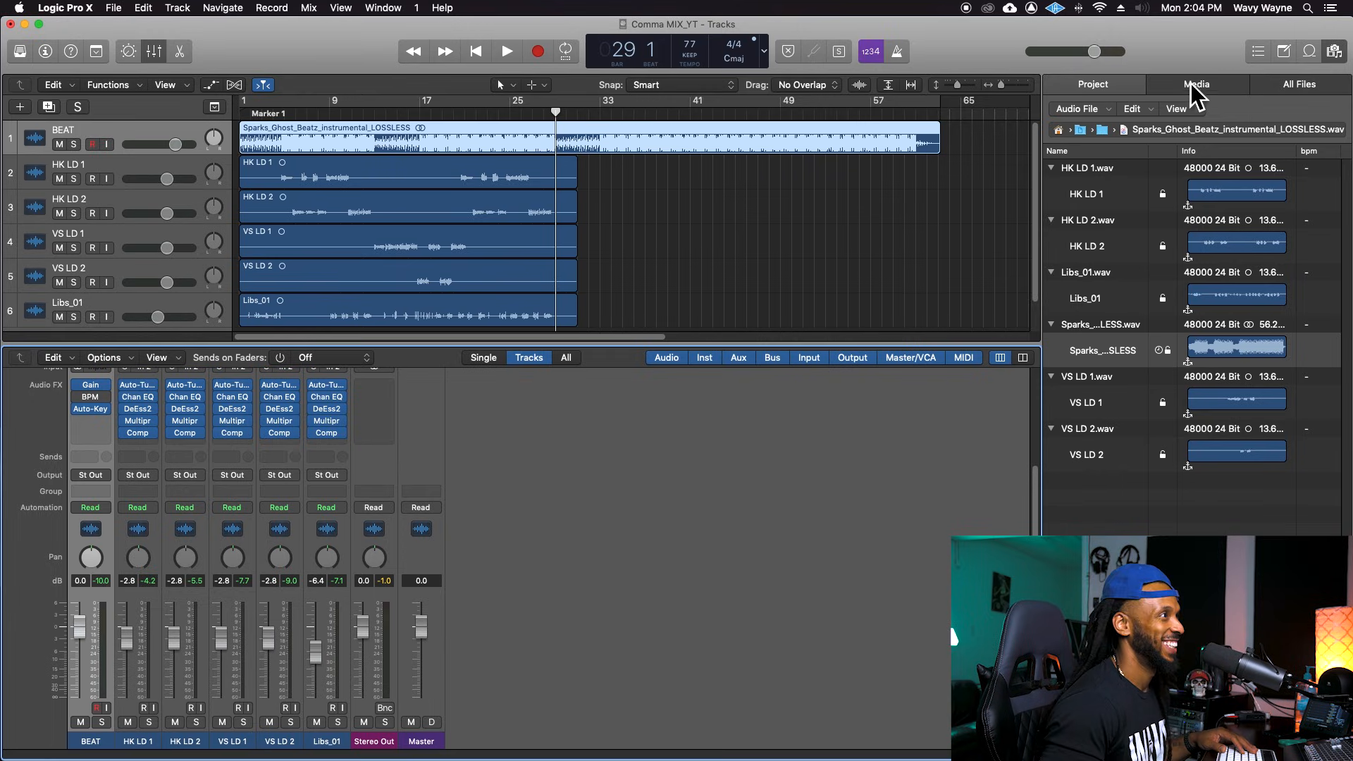
left_click(1334, 51)
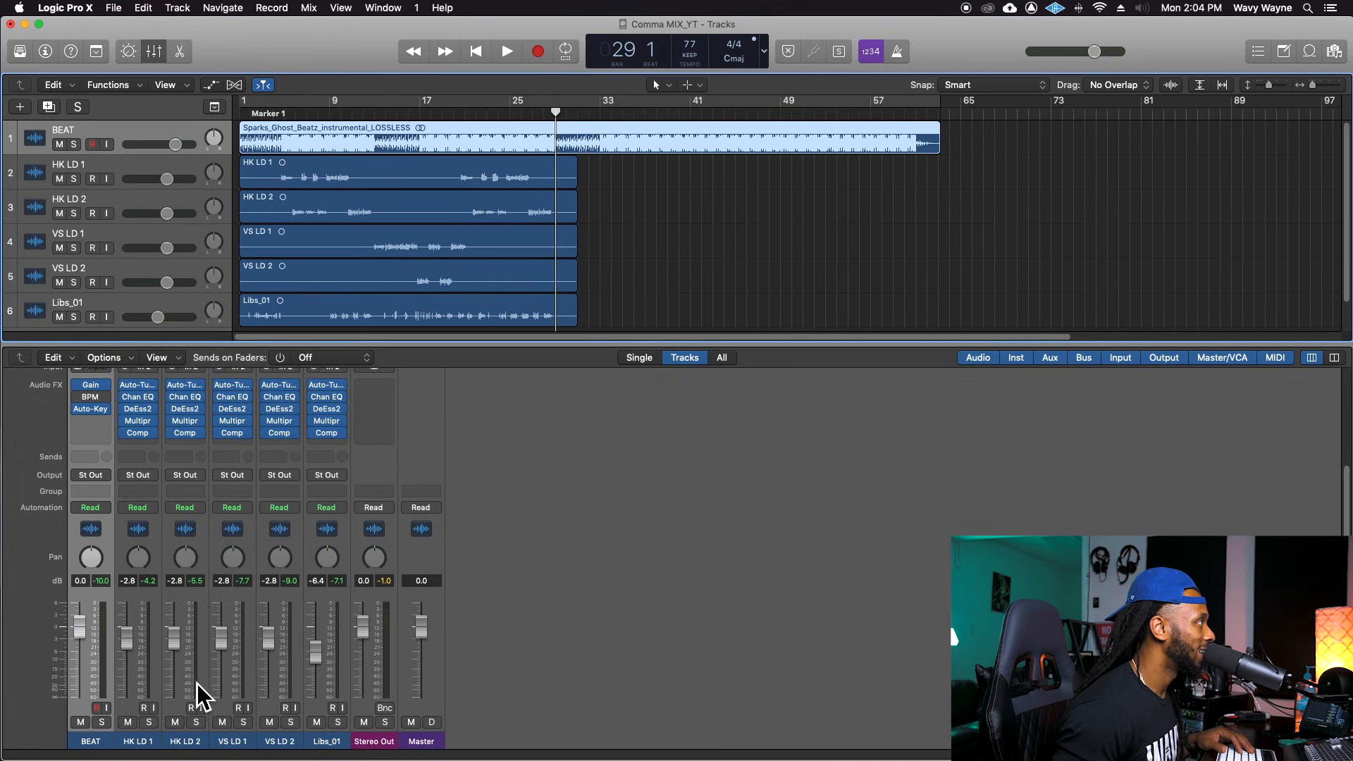
left_click(278, 113)
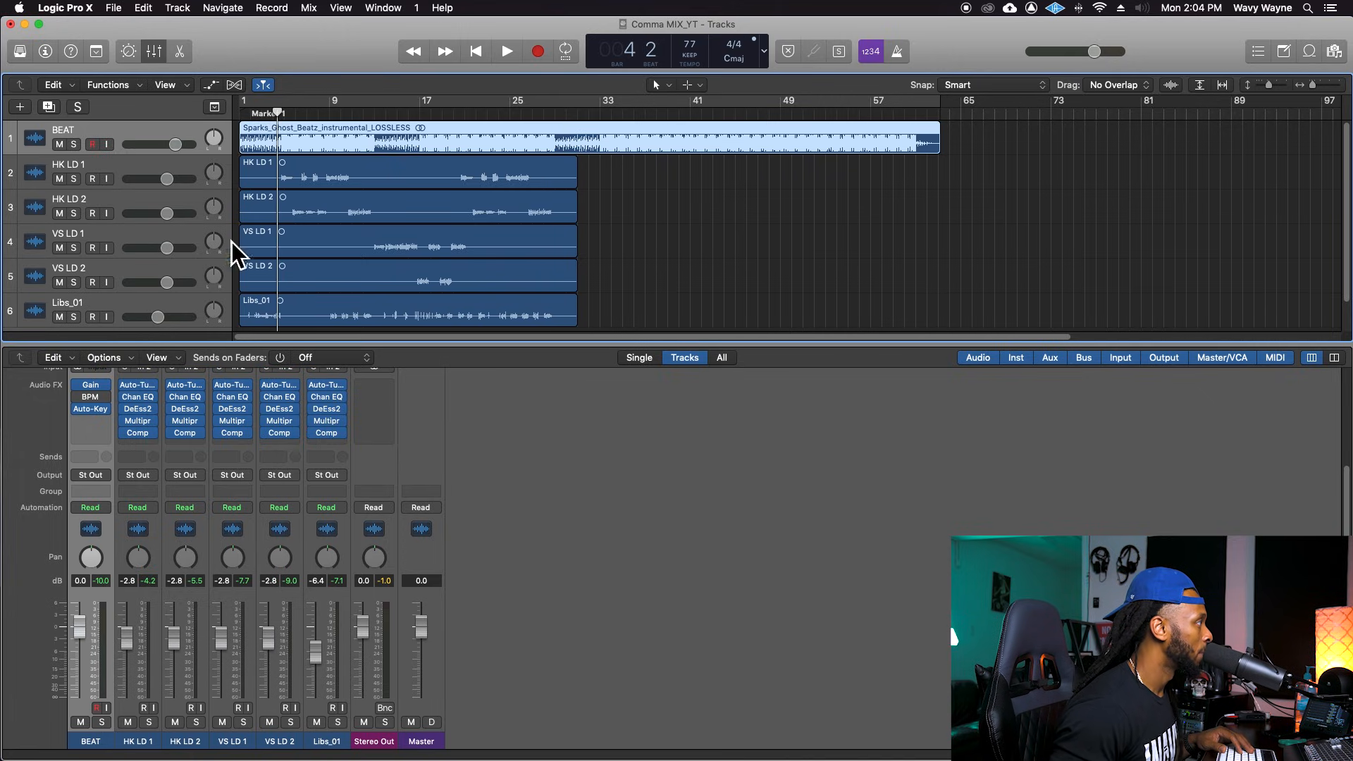
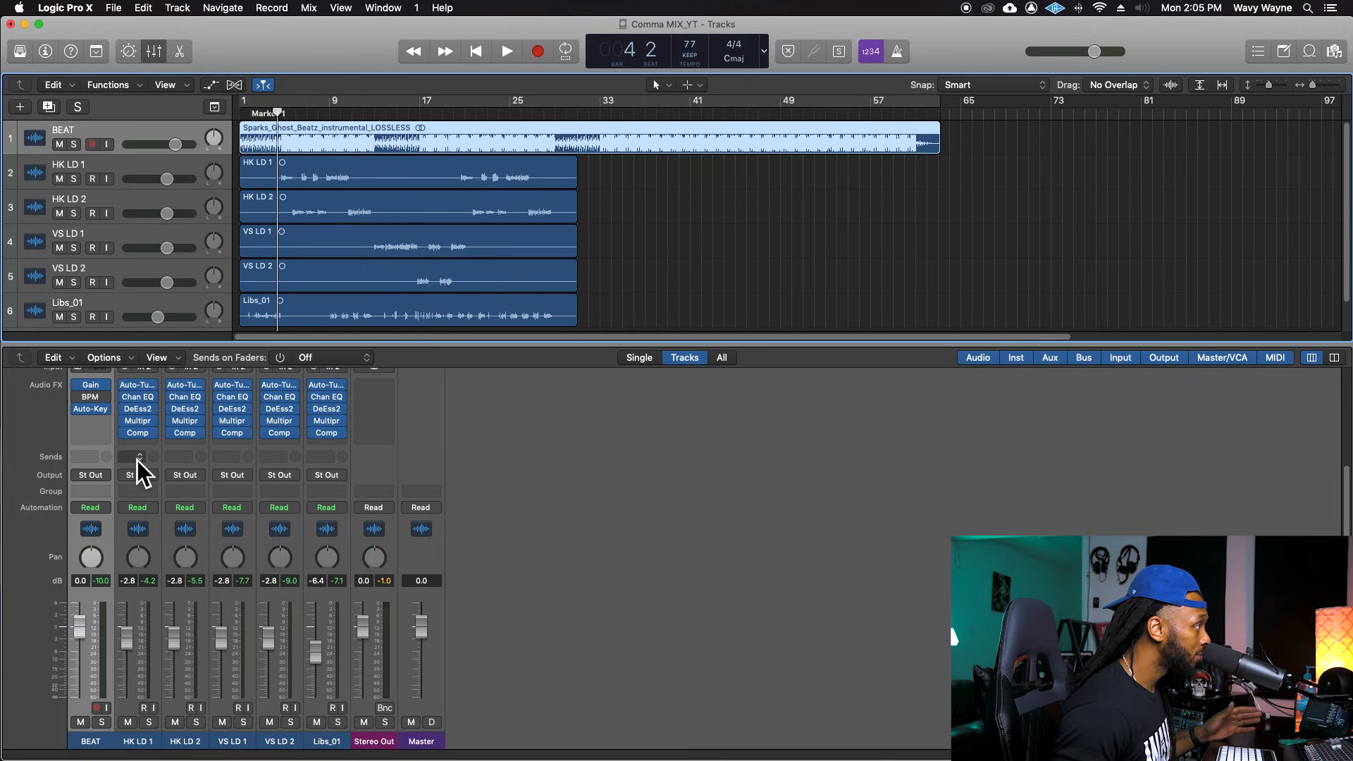
Add a send from HK LD 1 to Bus 4 (Reverb) and rename the new aux channel REVERB.
left_click(136, 458)
mouse_move(189, 483)
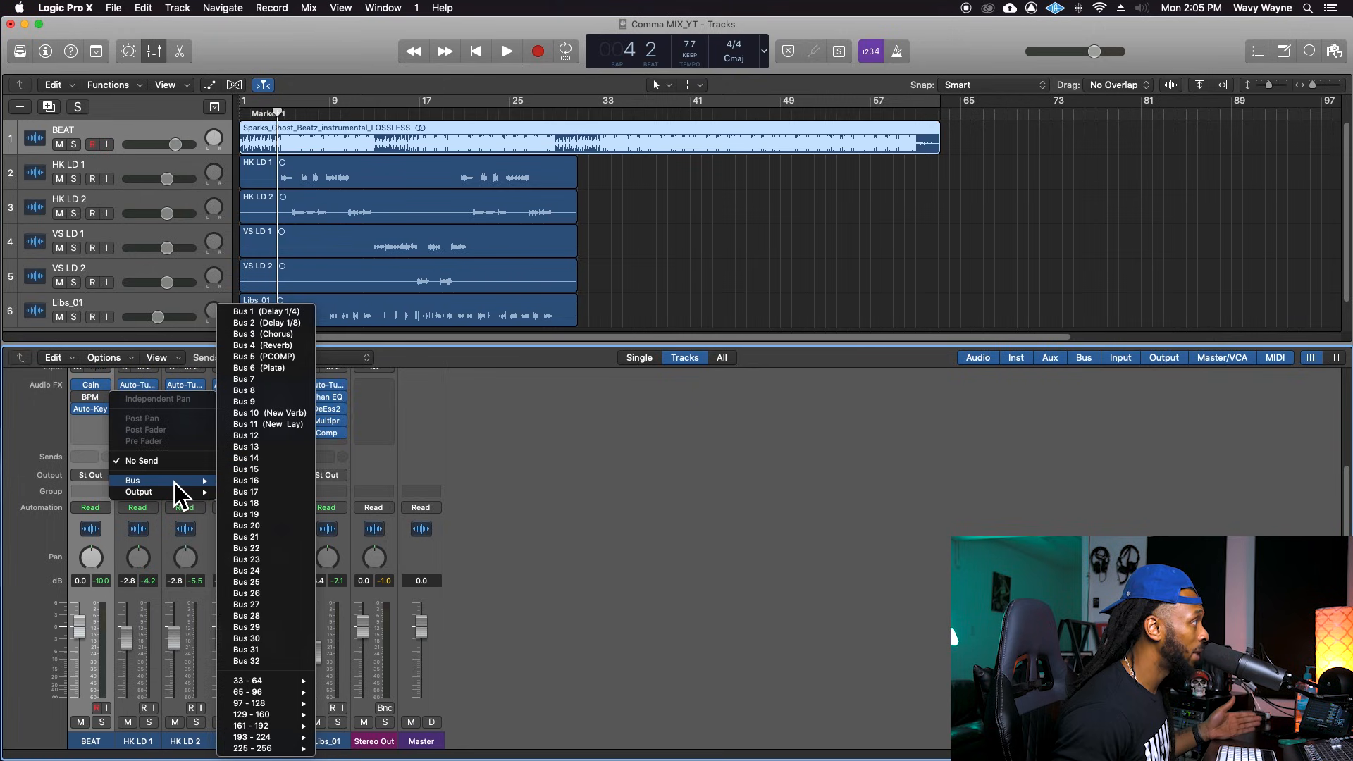
left_click(308, 346)
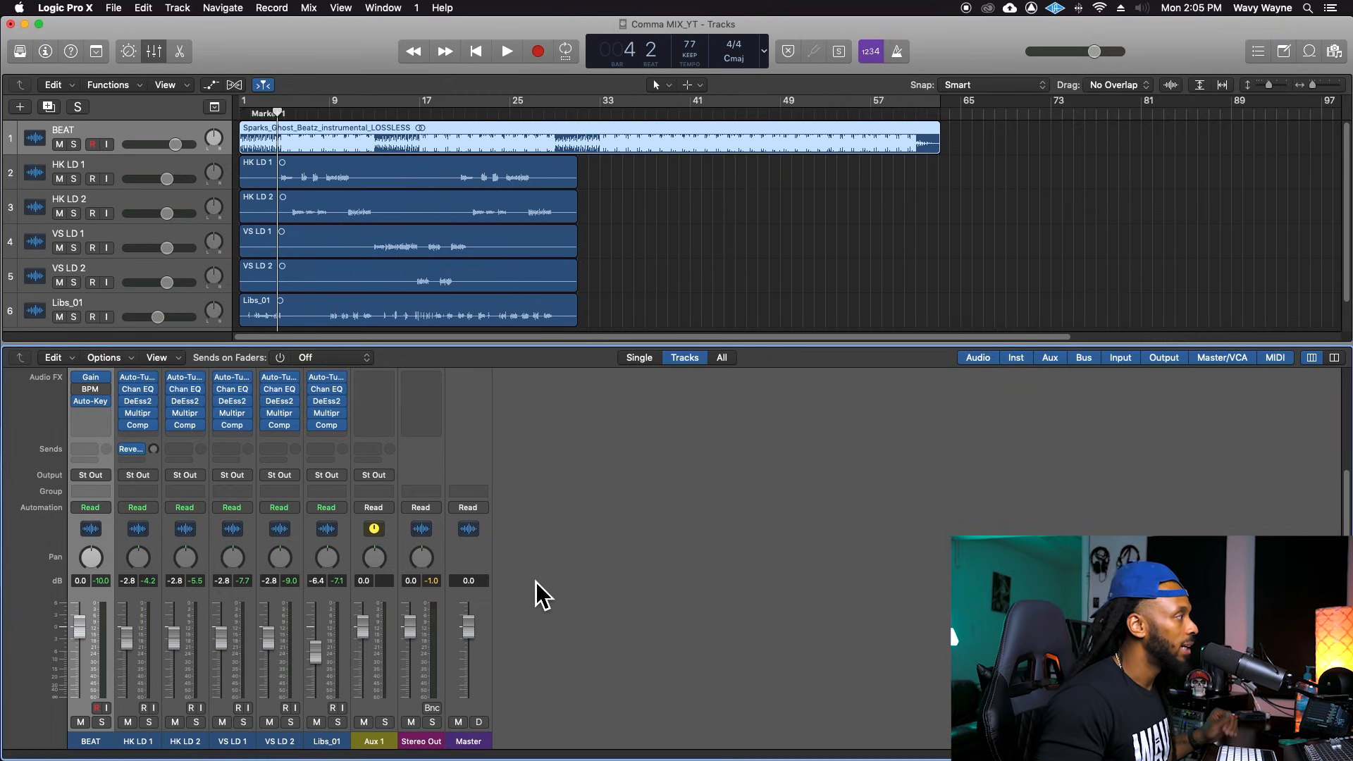
double_click(376, 742)
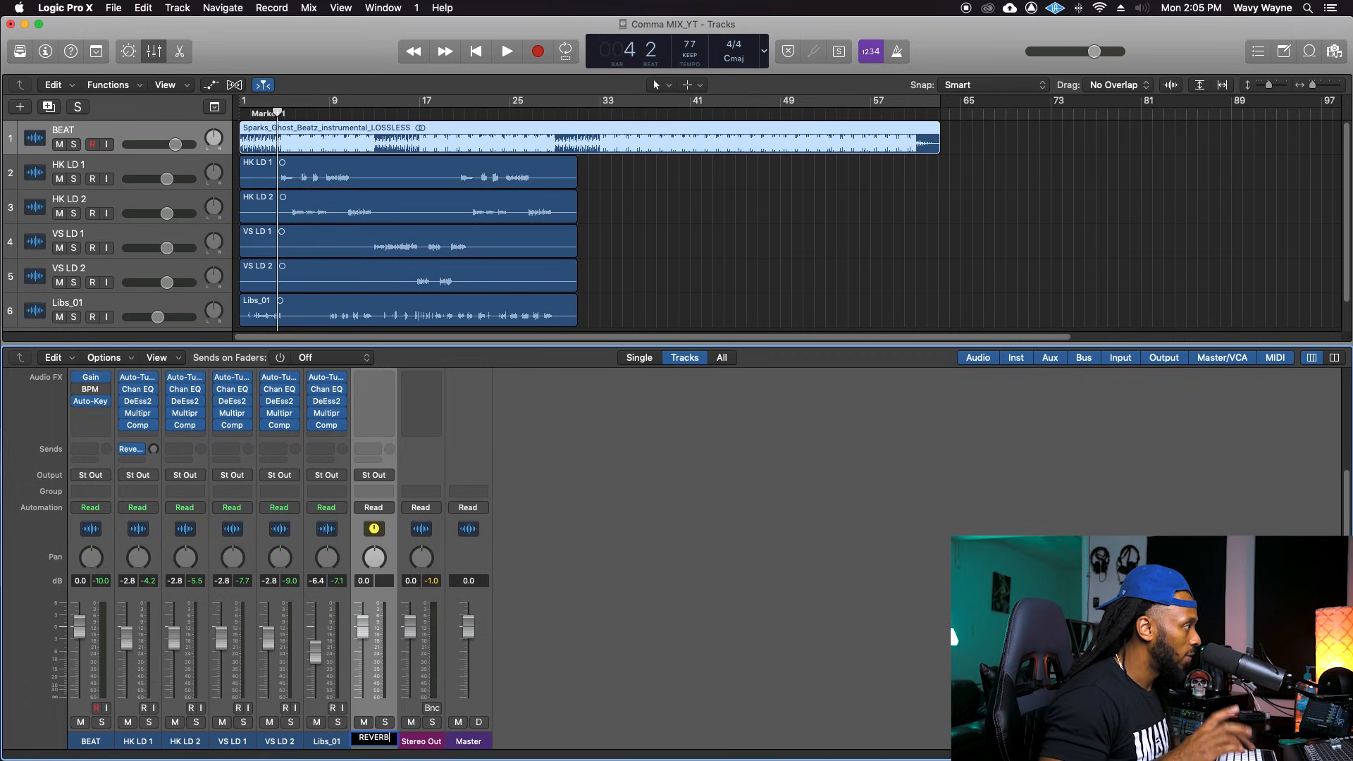
Insert a stereo Channel EQ in the first effect slot of the REVERB aux channel.
scroll(580, 625, "up", 4)
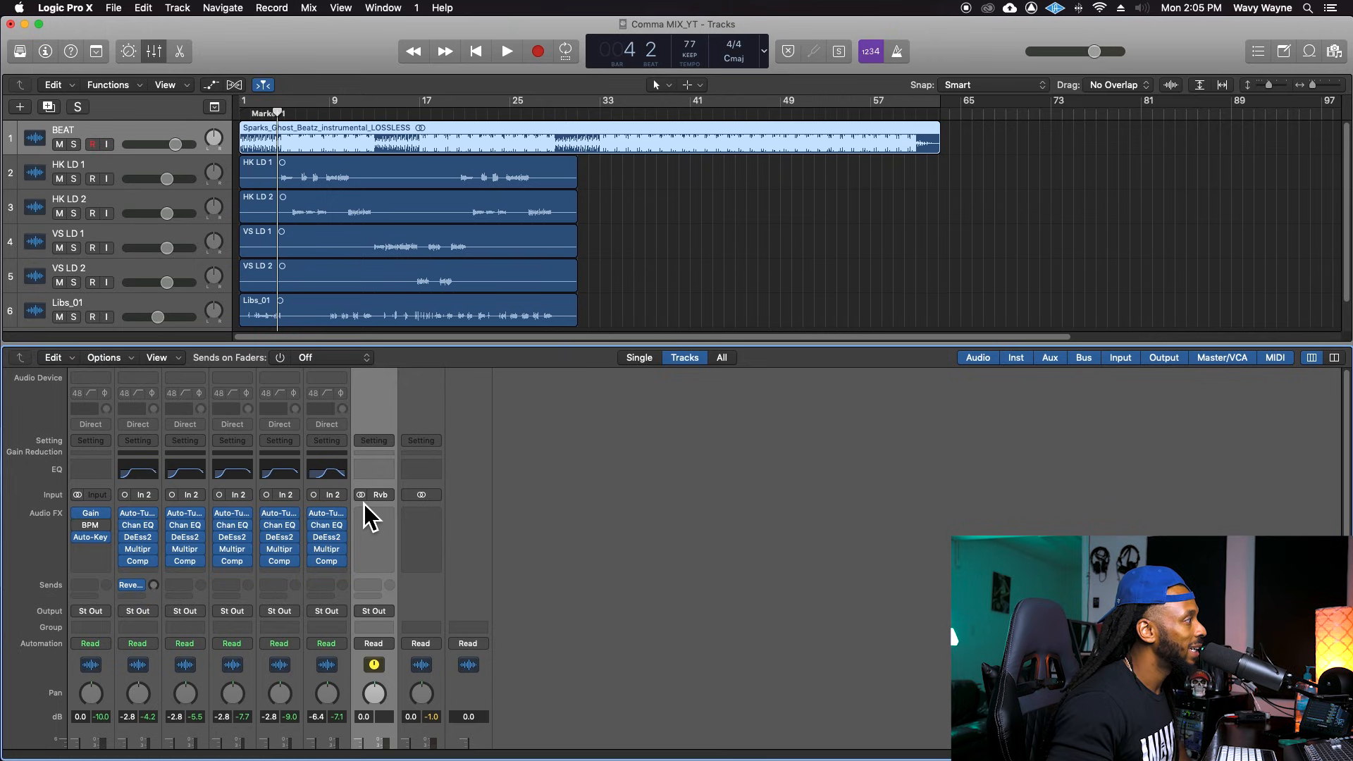
scroll(507, 543, "down", 3)
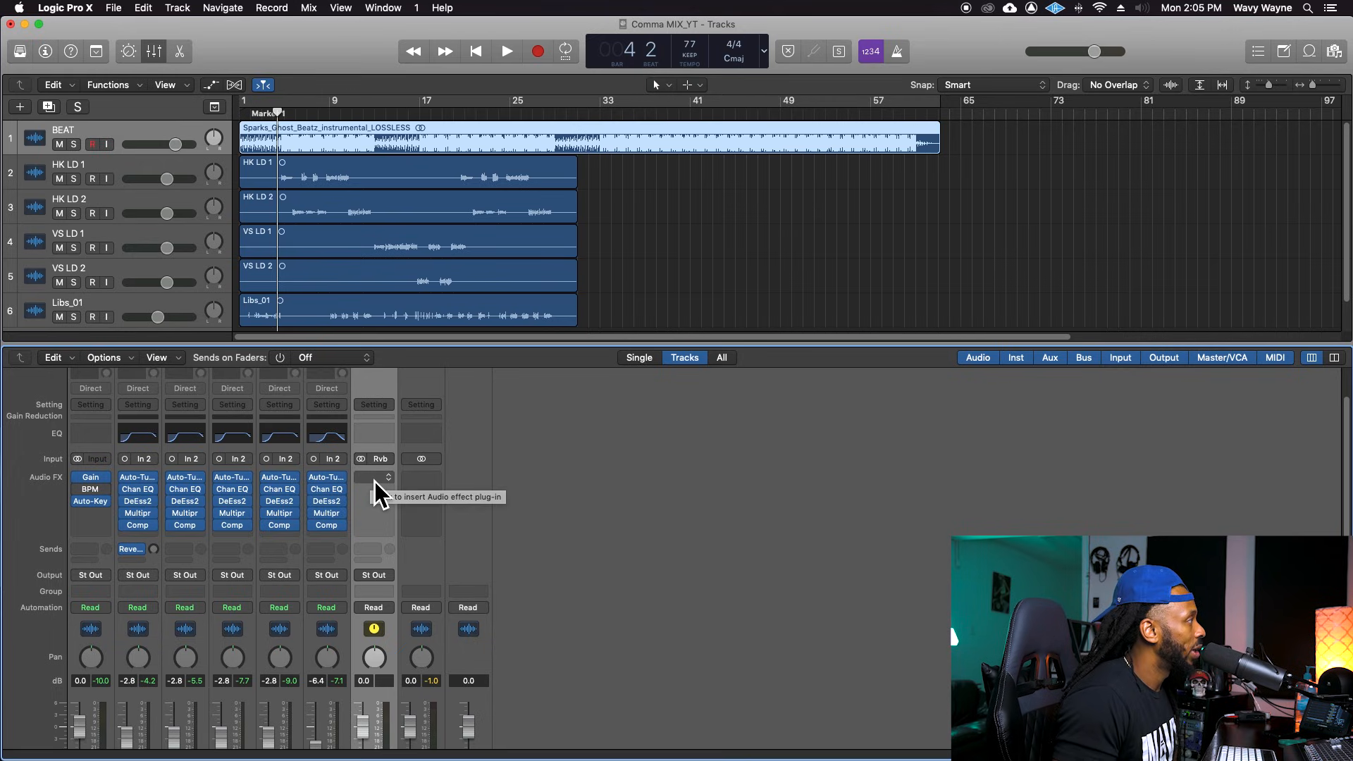
left_click(374, 480)
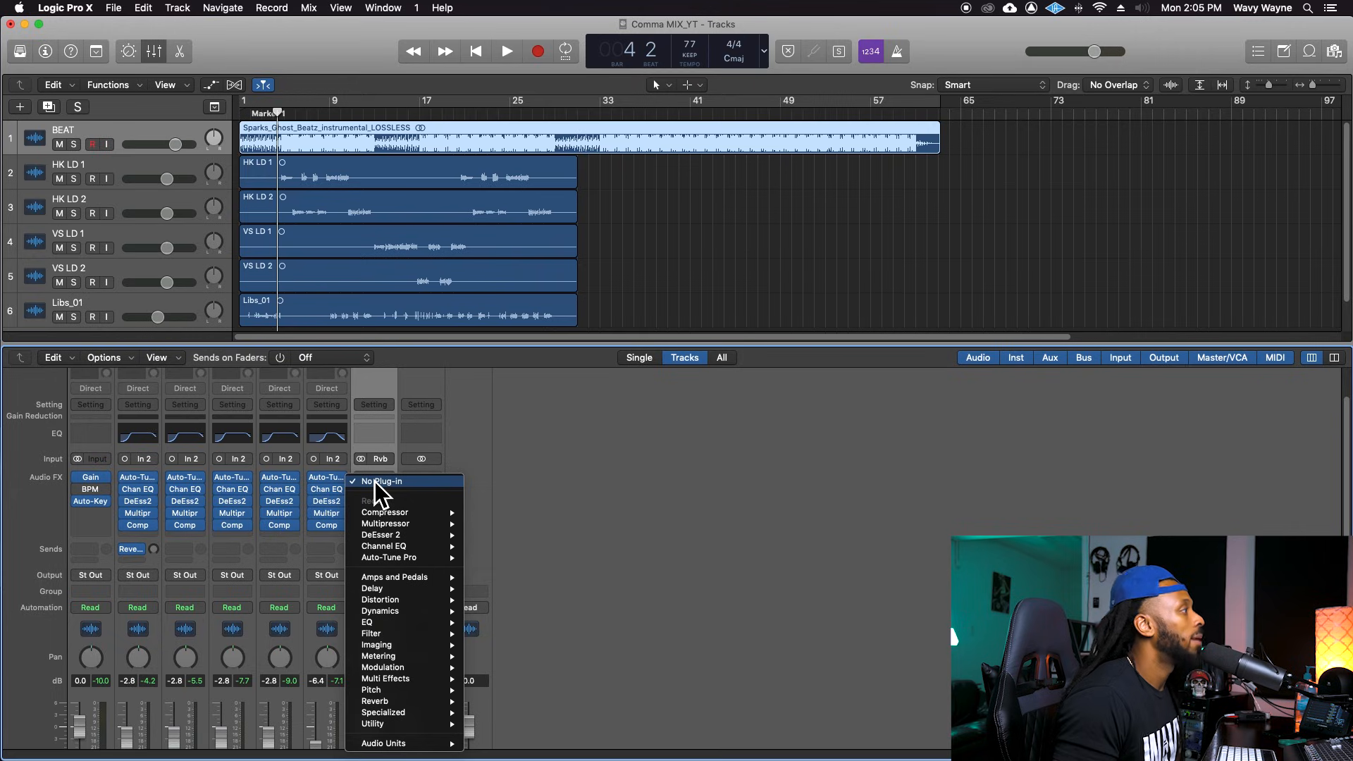
mouse_move(429, 549)
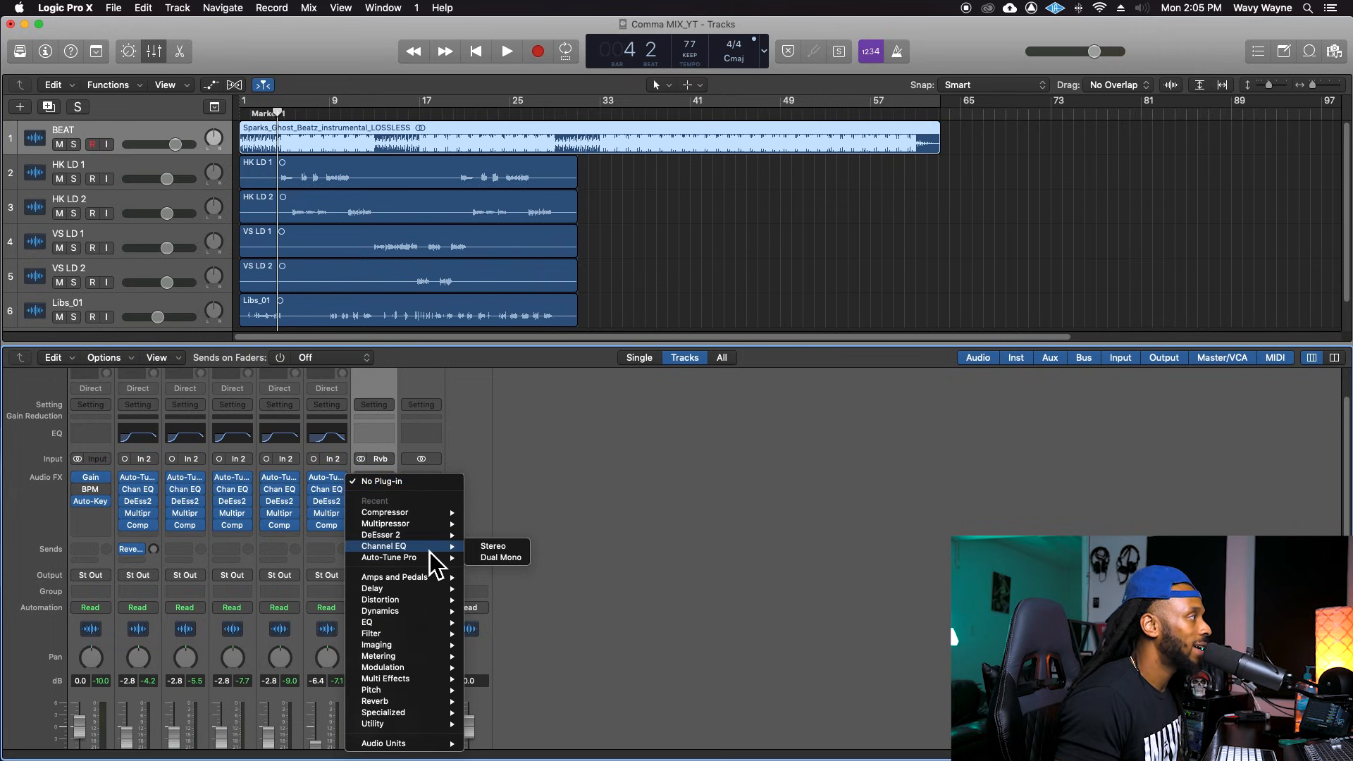
left_click(528, 553)
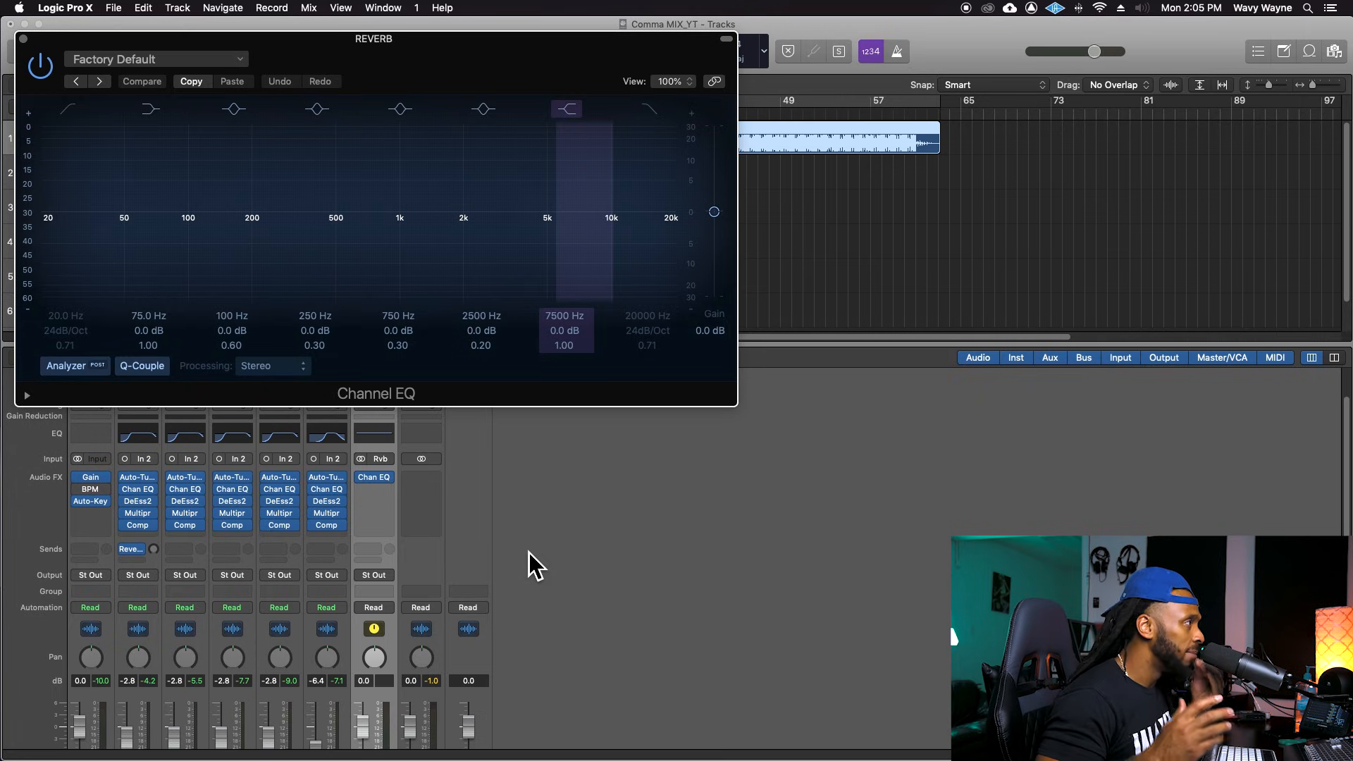
key("r")
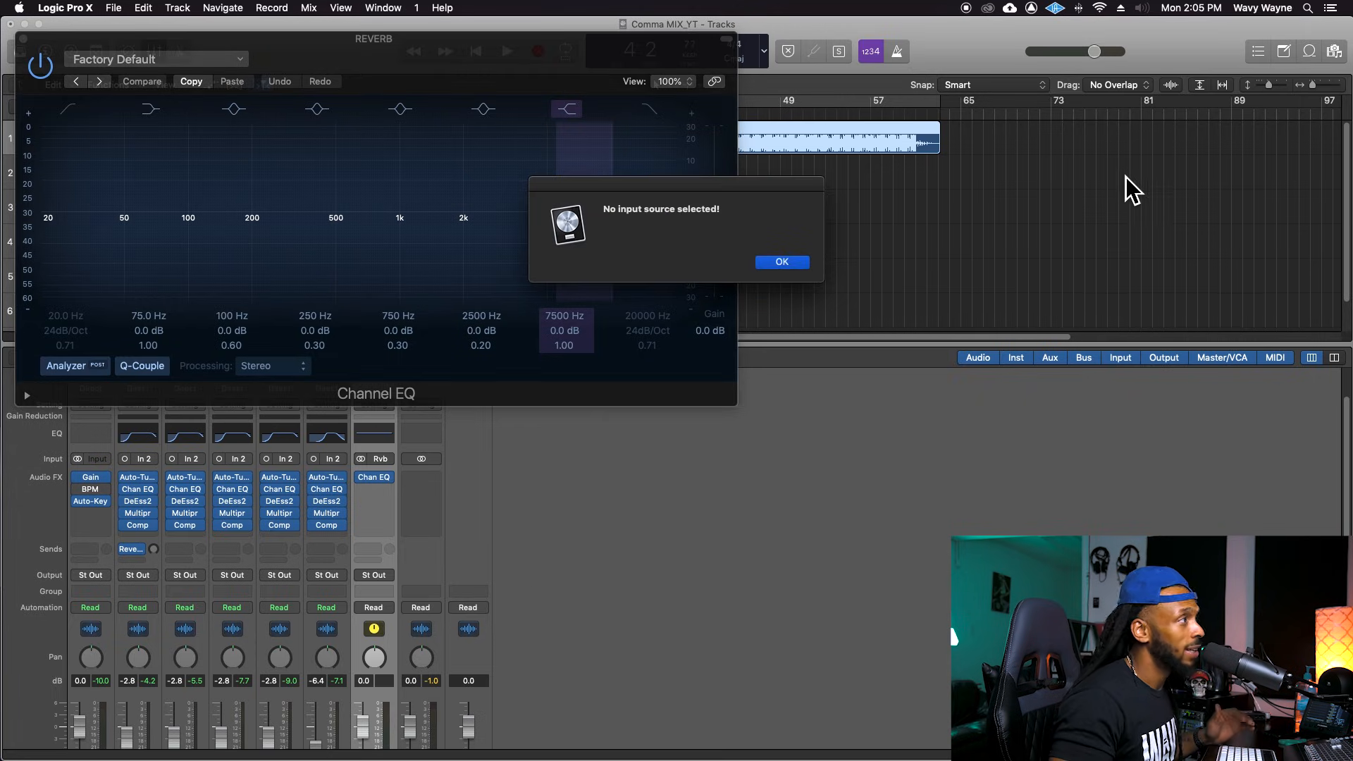
left_click(776, 266)
key("r")
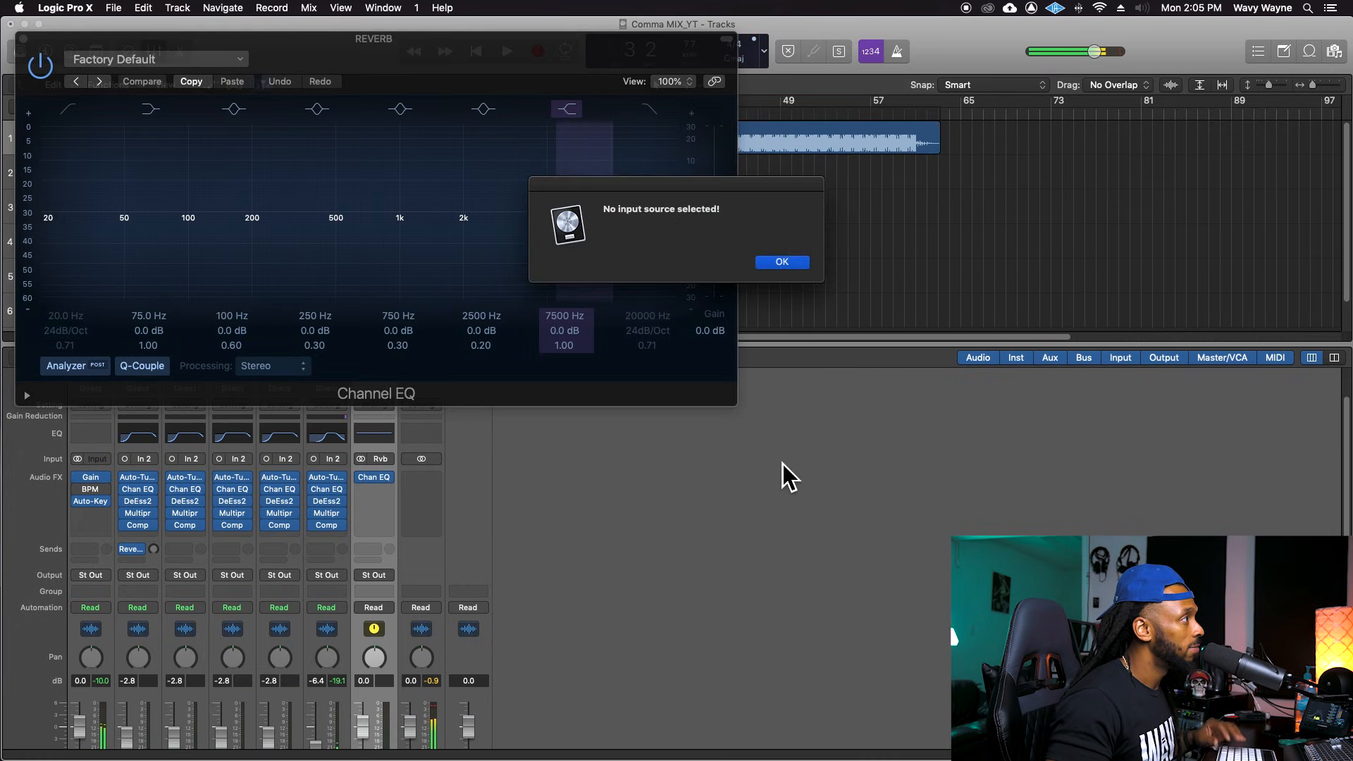
left_click(778, 267)
Move the REVERB Channel EQ window clear of the mixer and enable its low-cut and high-cut bands.
left_click_drag(629, 38, 1022, 261)
key("super+z")
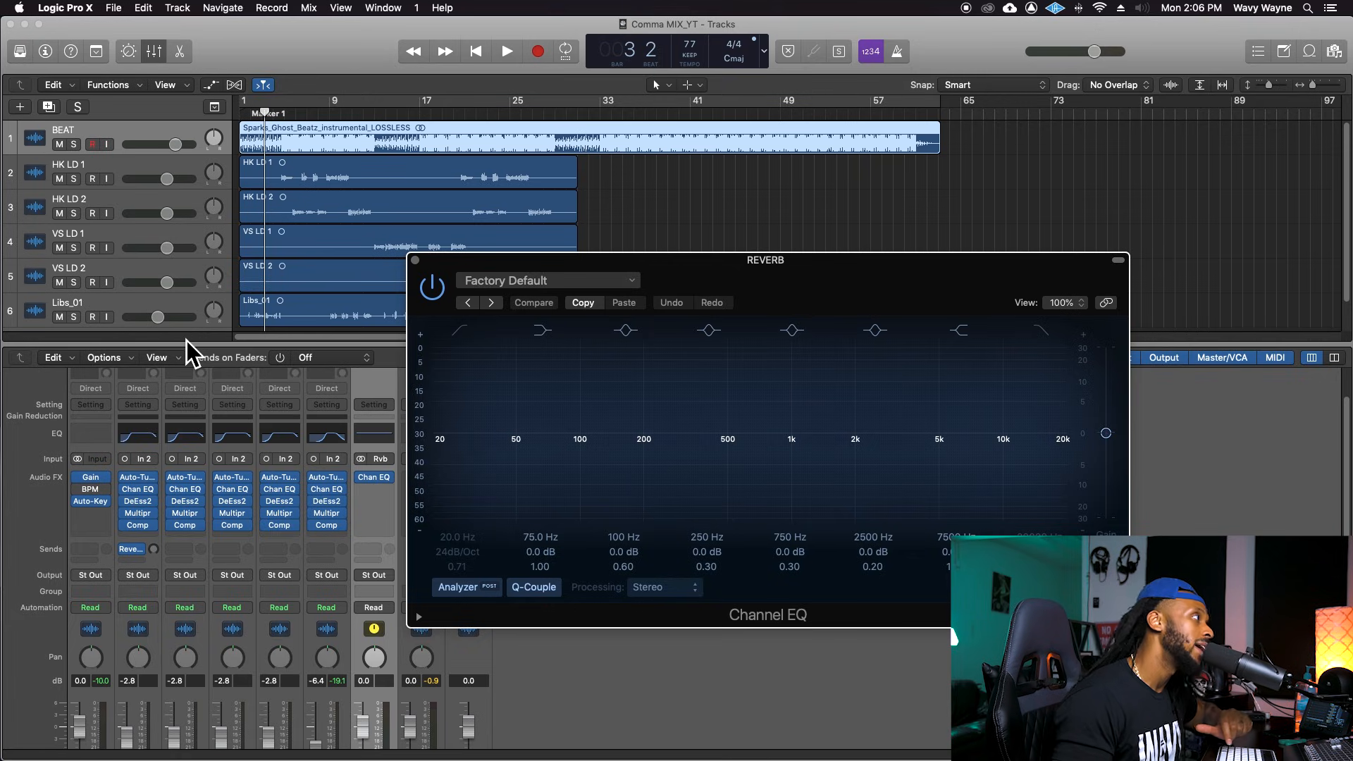
left_click(467, 336)
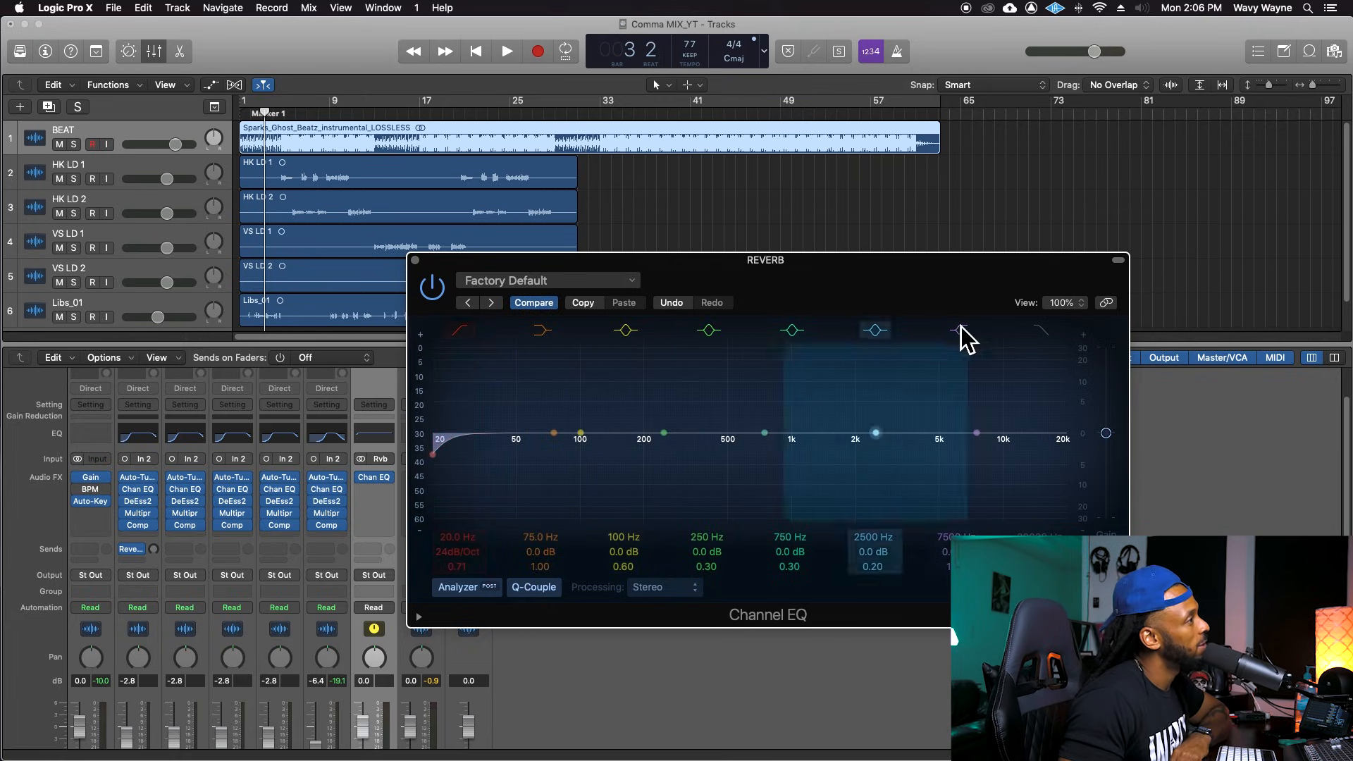
left_click(1039, 331)
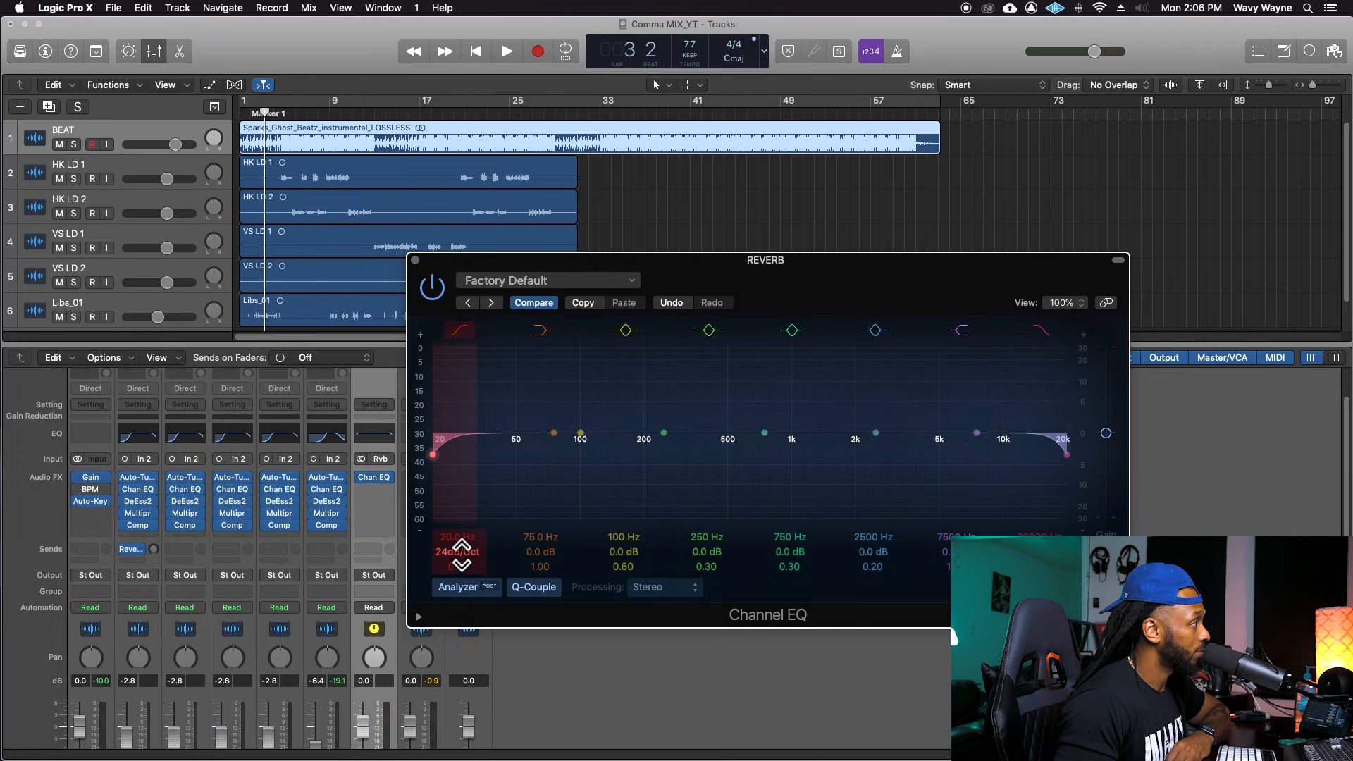
Set the REVERB Channel EQ low cut to 440 Hz and high cut to 5000 Hz, both with a 6 dB/Oct slope.
left_click_drag(458, 552, 458, 544)
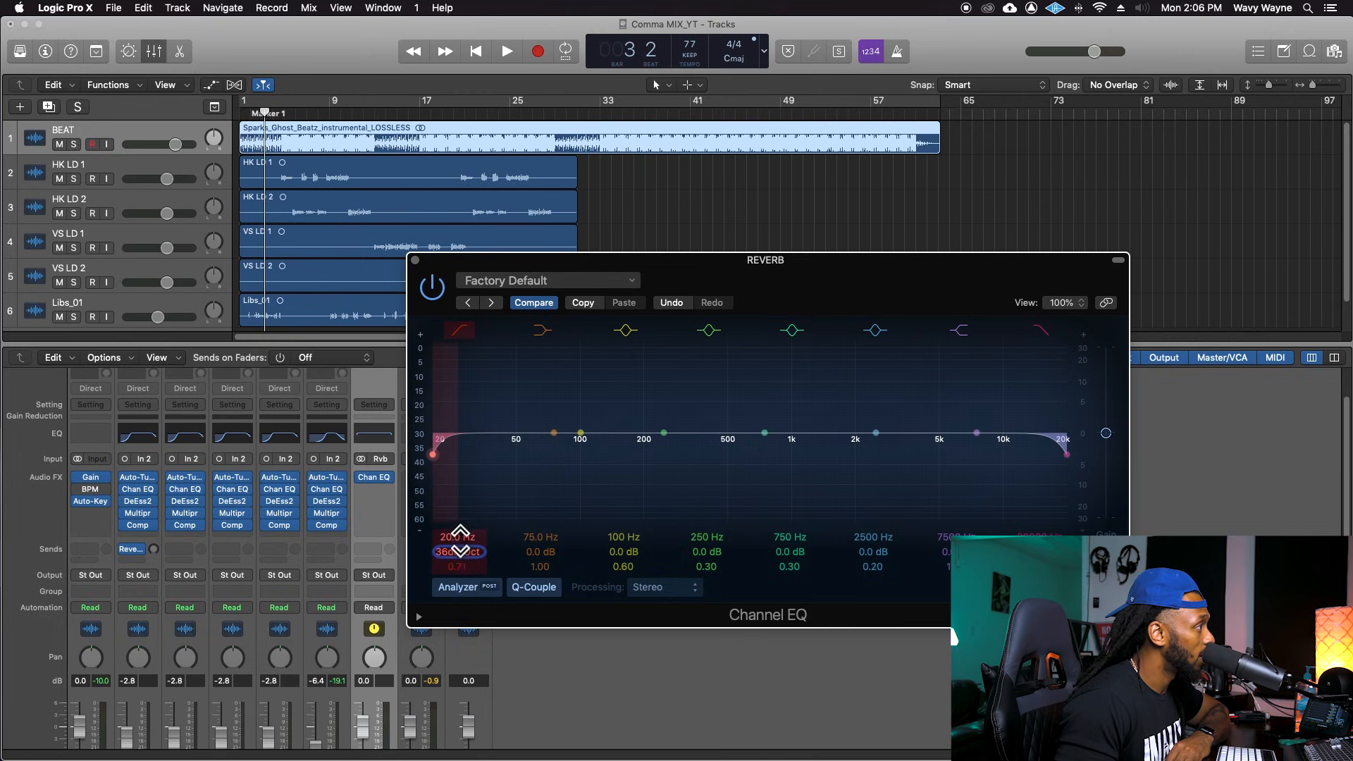
left_click_drag(458, 537, 466, 592)
left_click_drag(457, 537, 457, 465)
left_click_drag(1041, 552, 1041, 581)
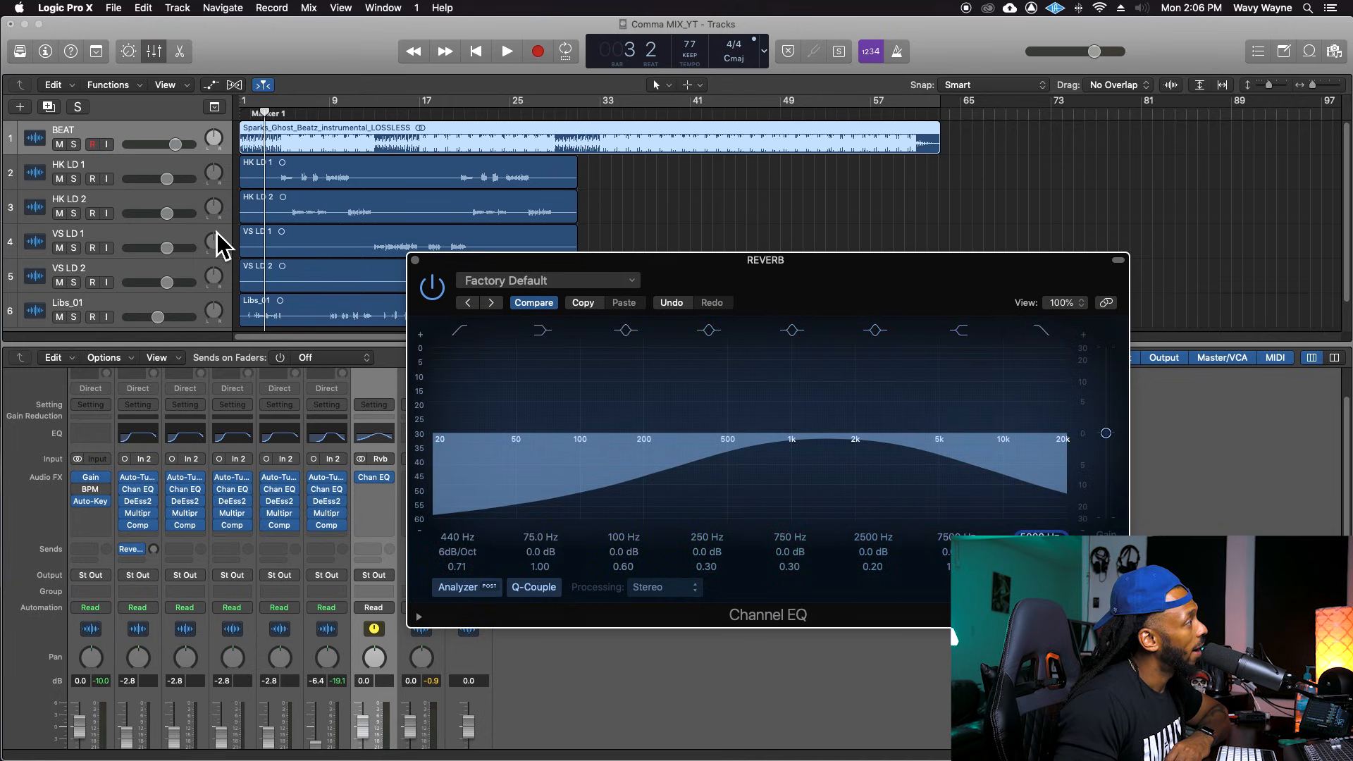
Move the Channel EQ window aside and insert a stereo ChromaVerb after the Channel EQ on the REVERB aux.
left_click_drag(465, 271, 604, 76)
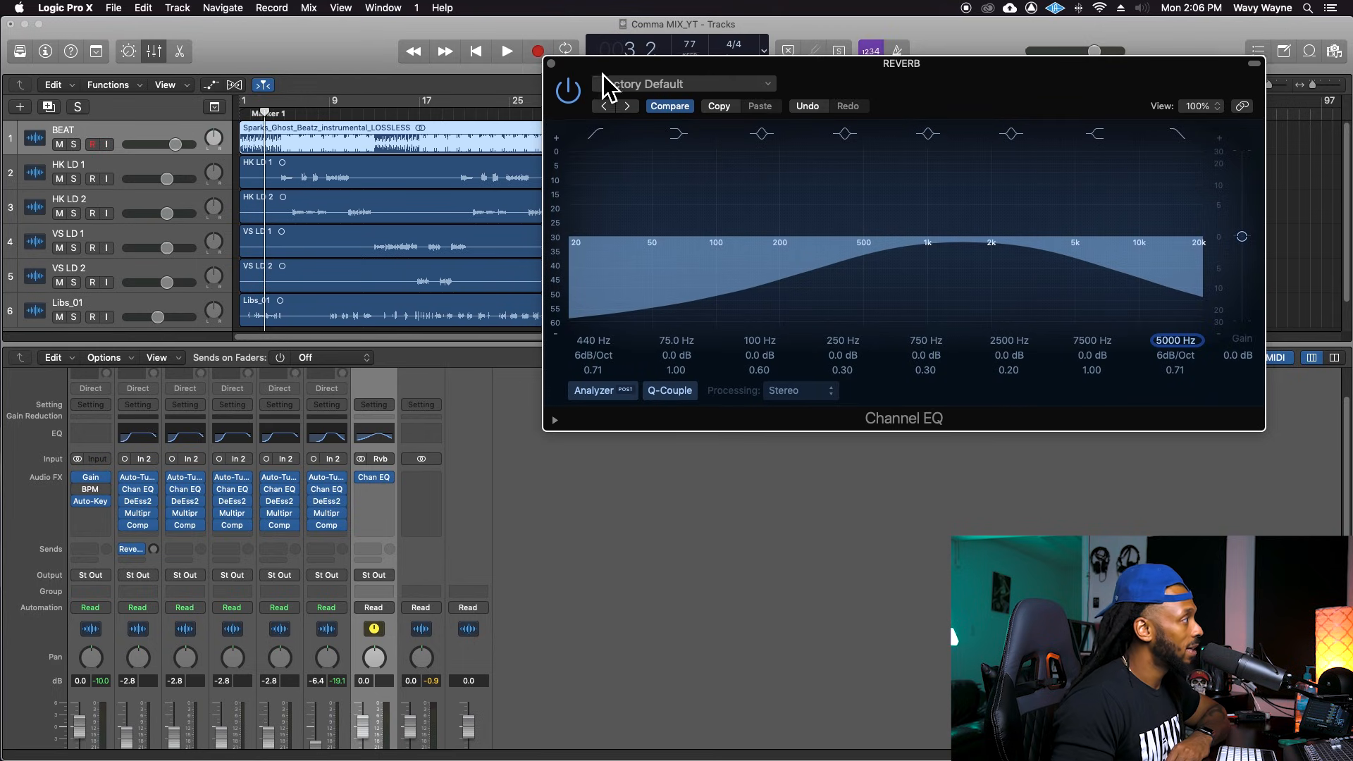
left_click(378, 493)
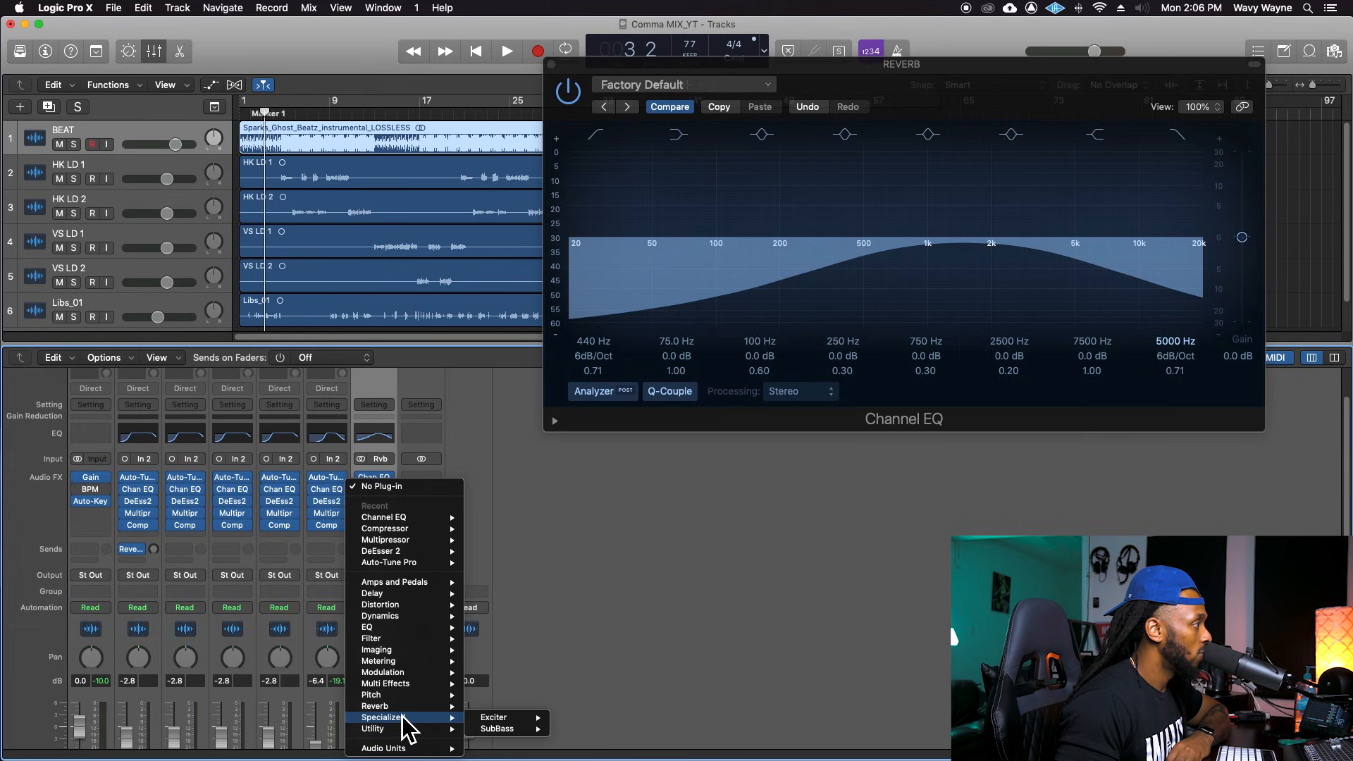
mouse_move(402, 711)
mouse_move(544, 711)
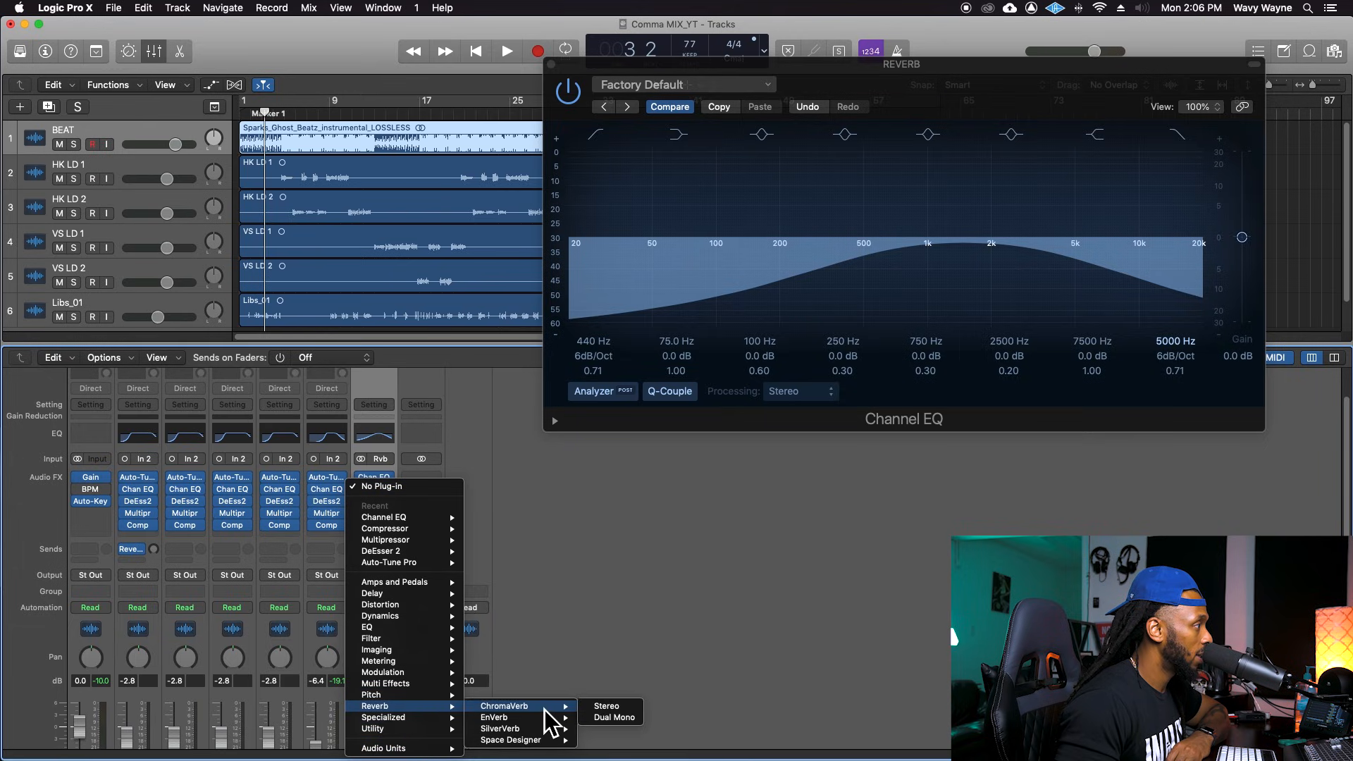
left_click(635, 708)
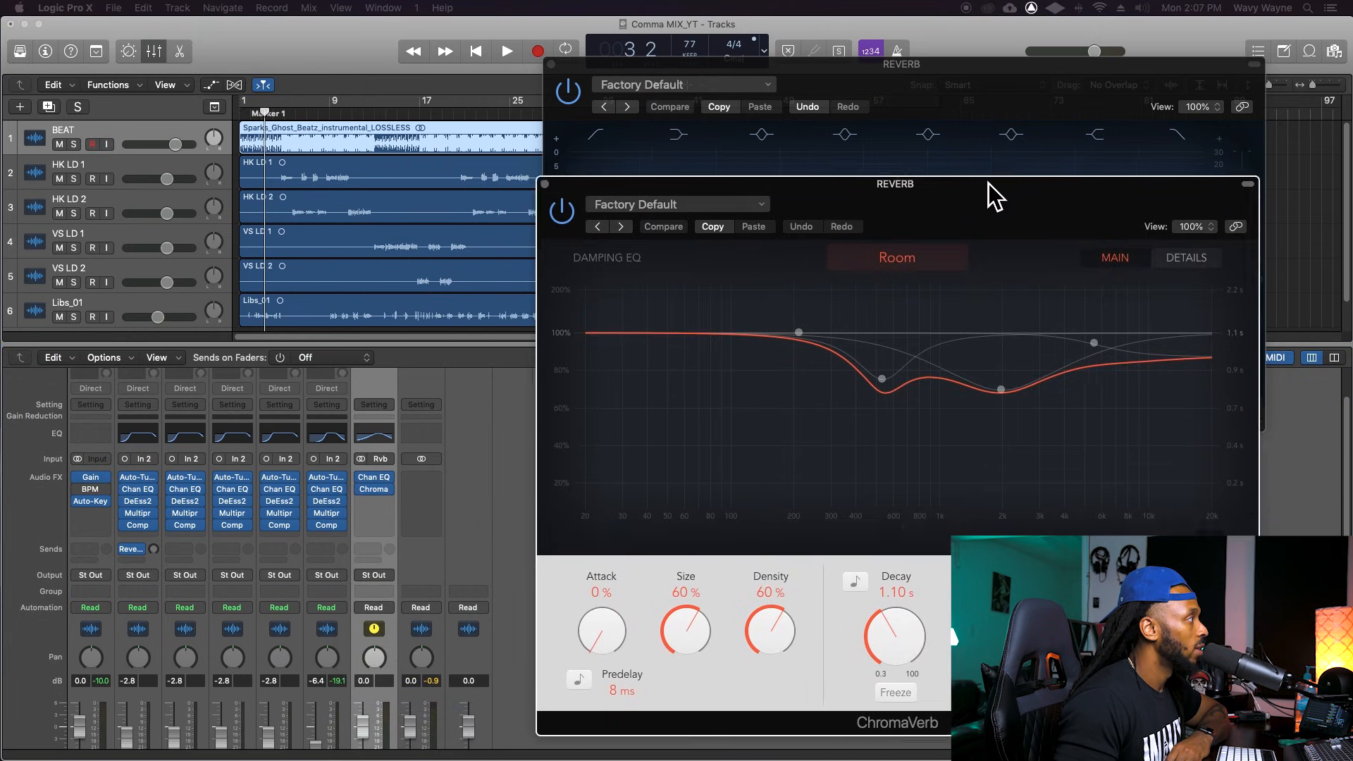
Raise the HK LD 1 channel's reverb send level to +6.0 dB.
left_click_drag(156, 550, 224, 369)
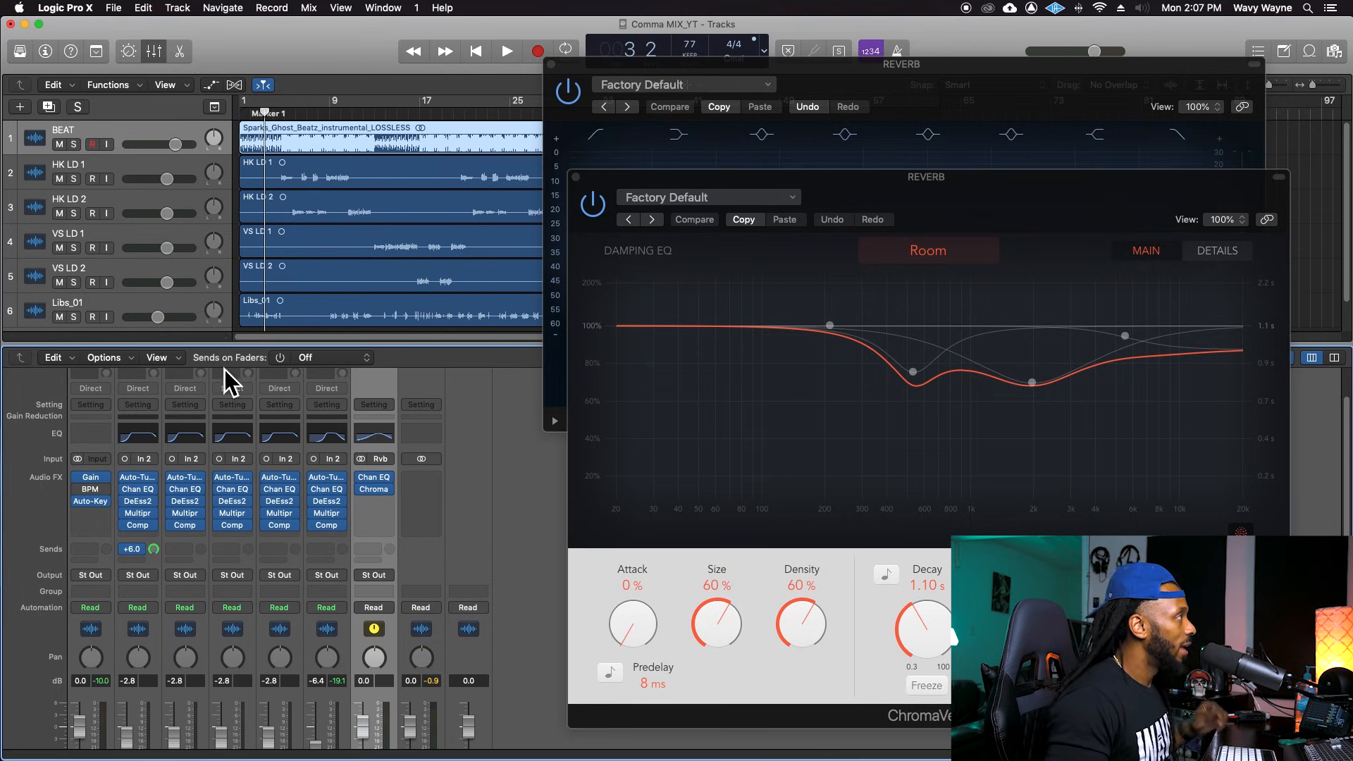
Place the playhead at bar 13 and add a send from the VS LD 1 channel to Bus 4 (Reverb).
left_click_drag(387, 113, 374, 113)
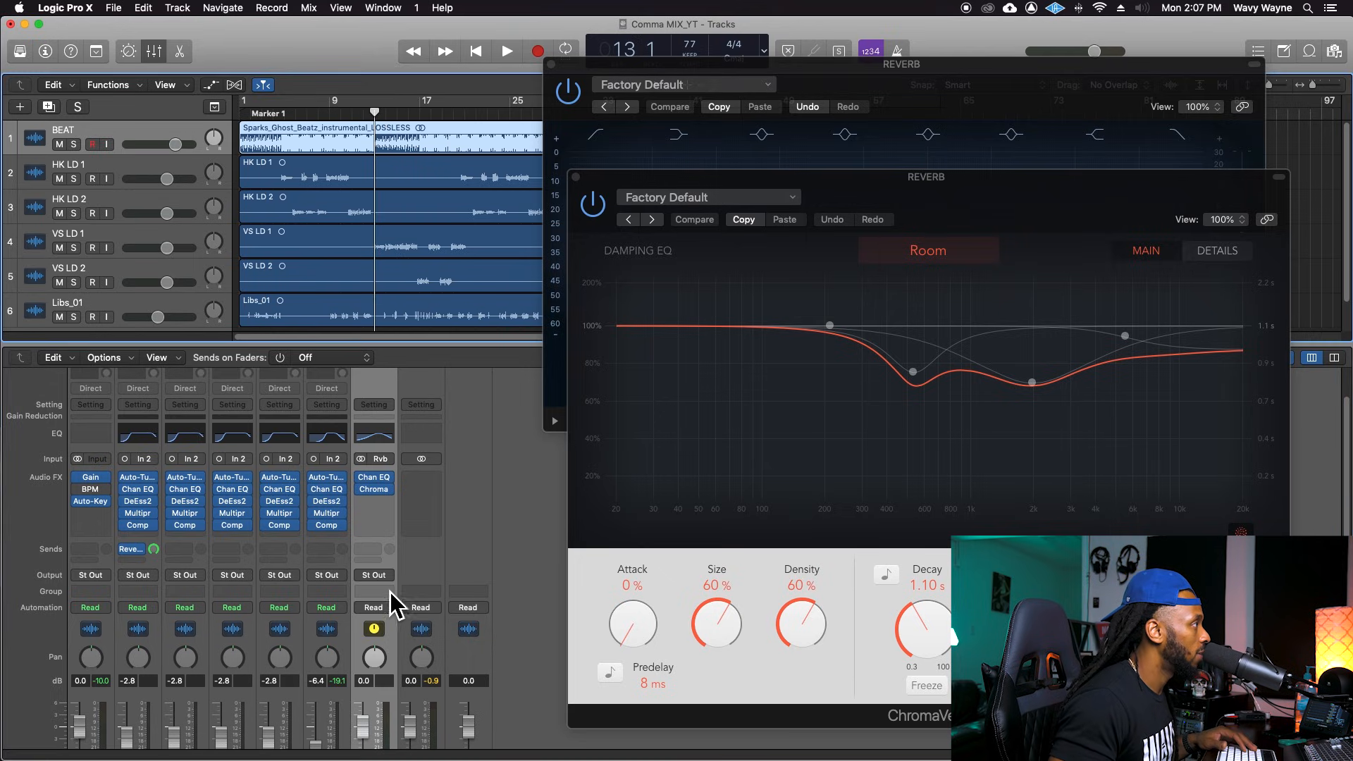
scroll(493, 482, "down", 5)
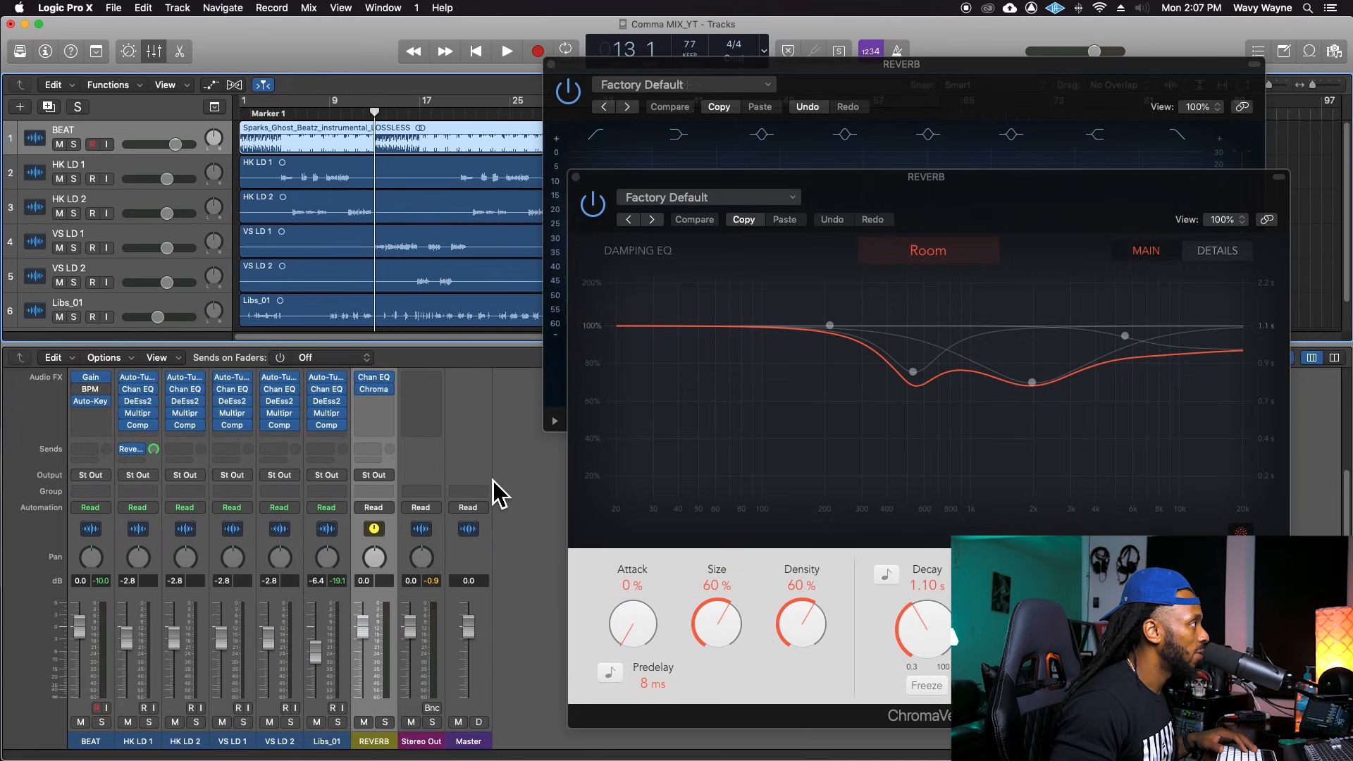
left_click(223, 451)
mouse_move(229, 473)
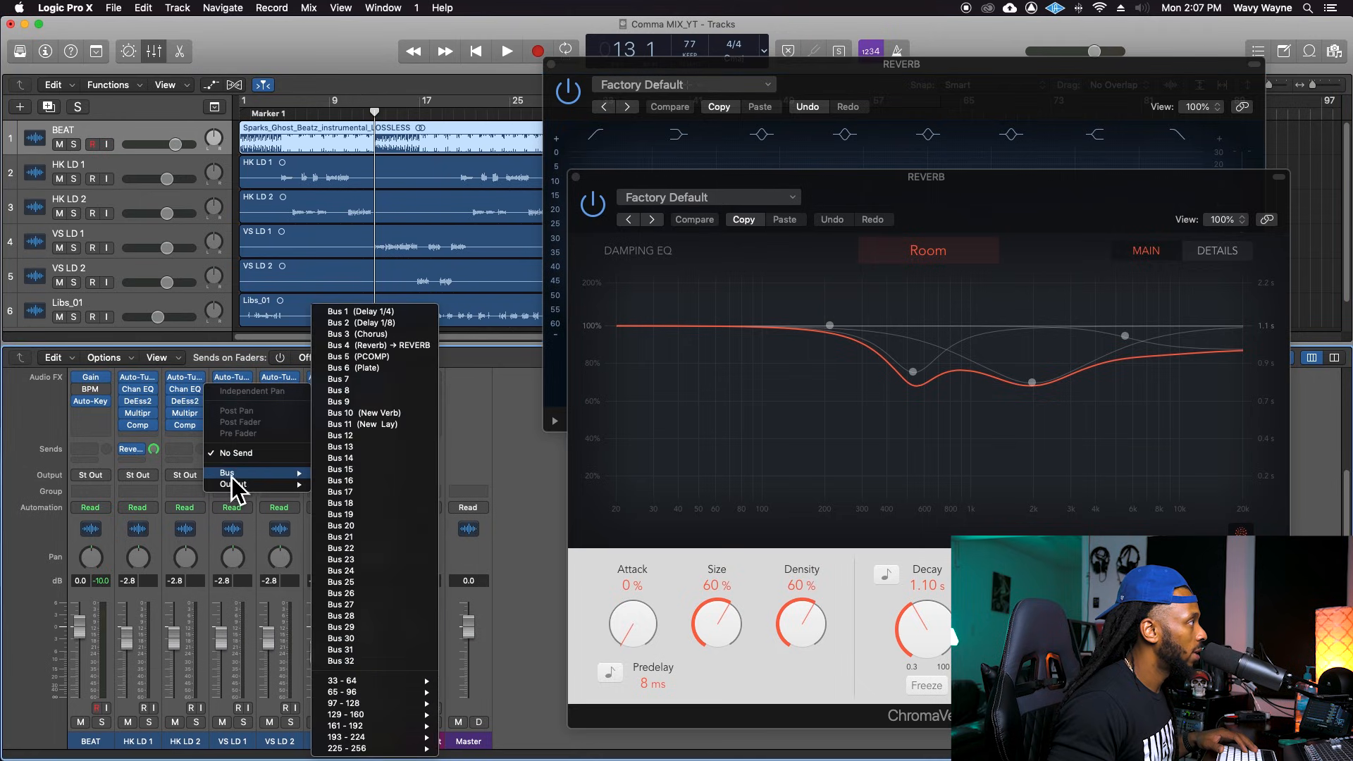
left_click(389, 345)
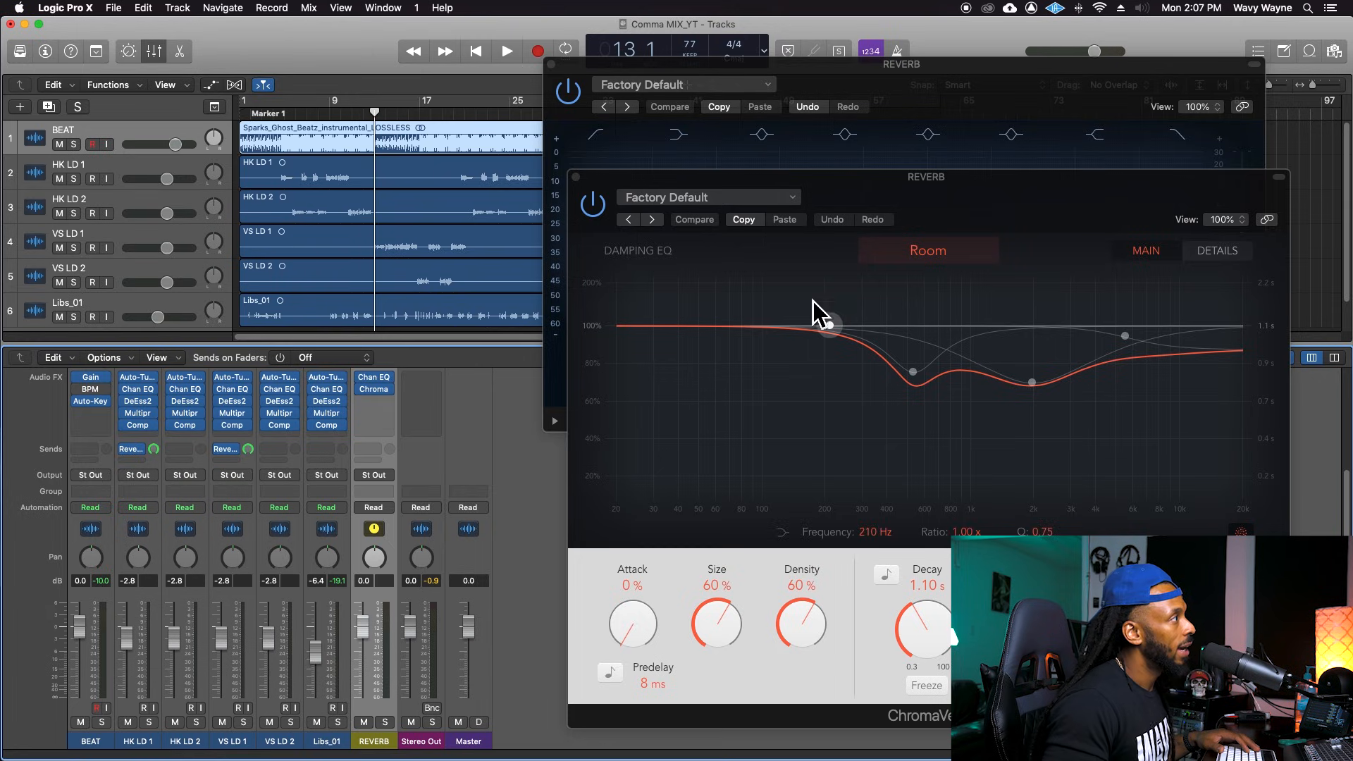
Load the Clean Big Room preset from the Rooms category in the reverb plug-in and audition it from bar 13.
left_click_drag(828, 179, 816, 218)
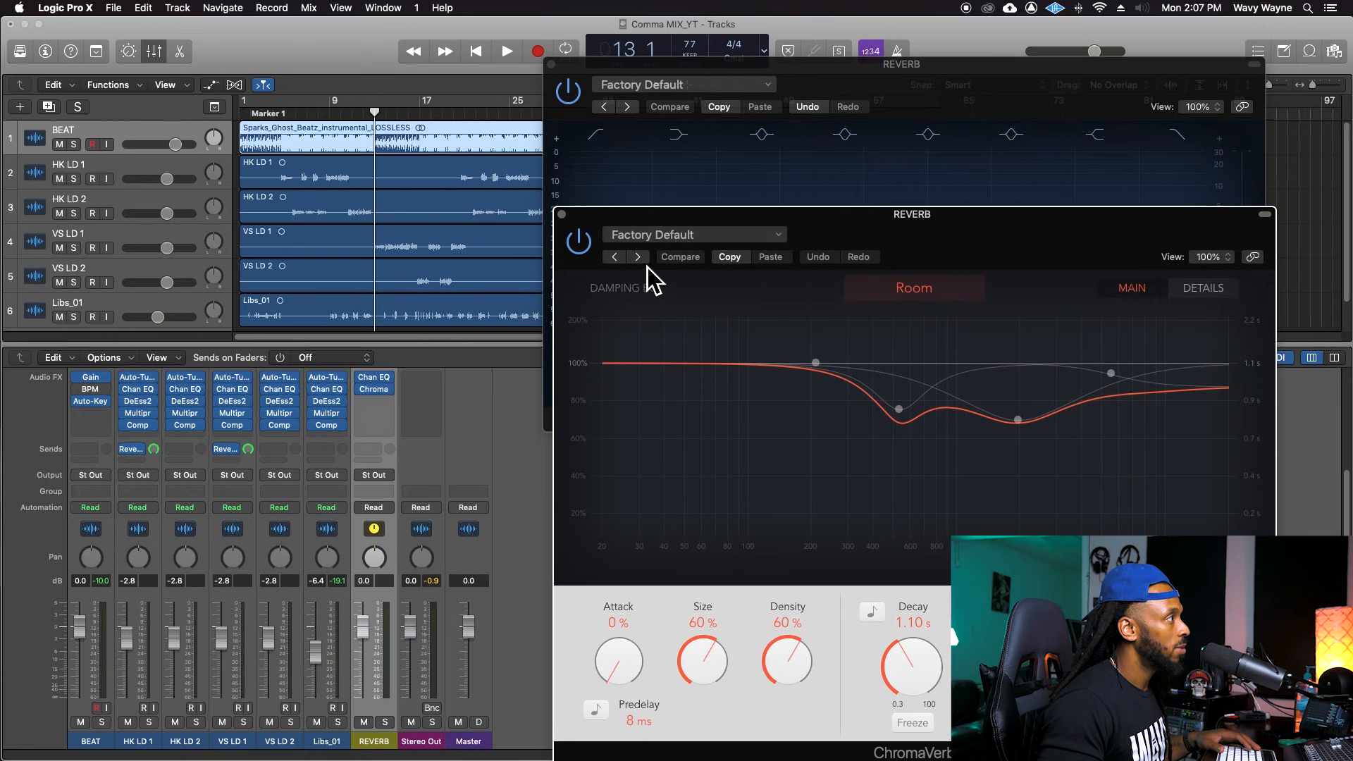
left_click(677, 237)
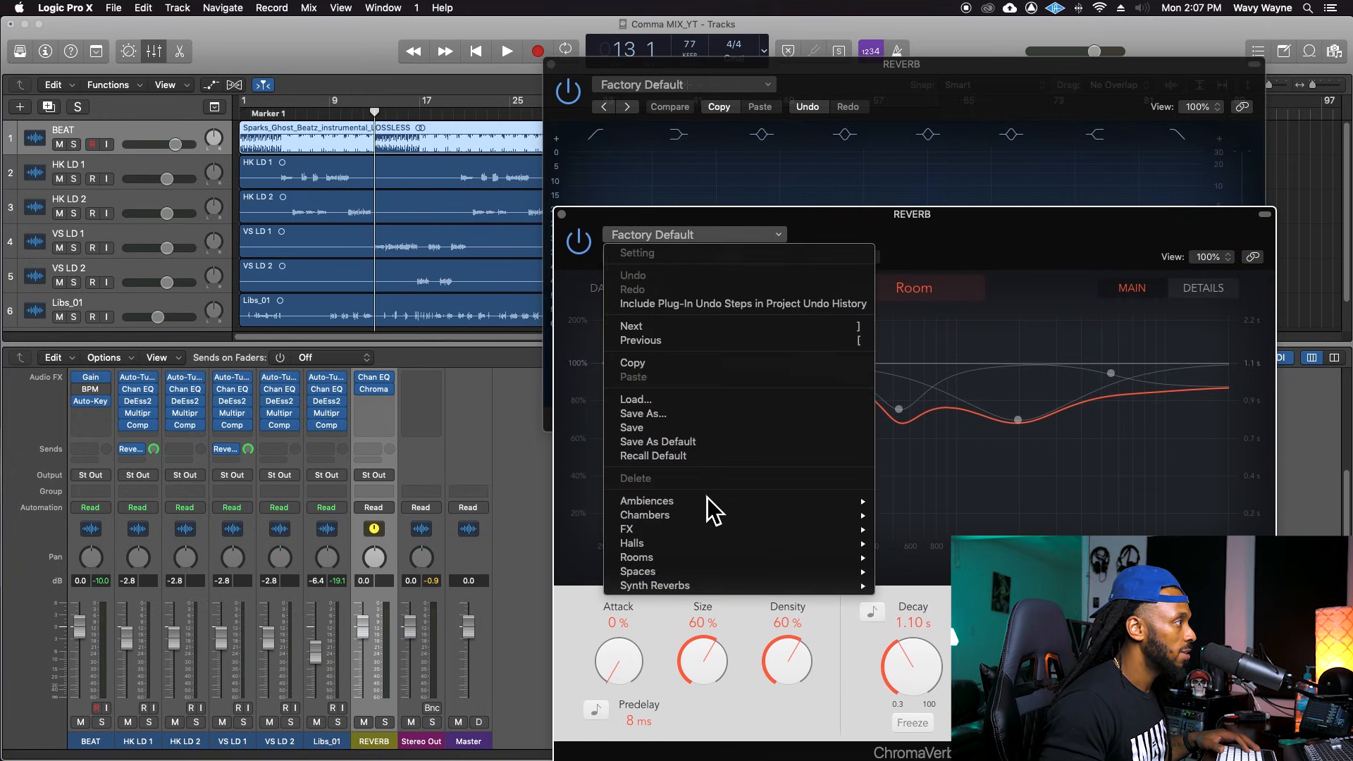
mouse_move(695, 561)
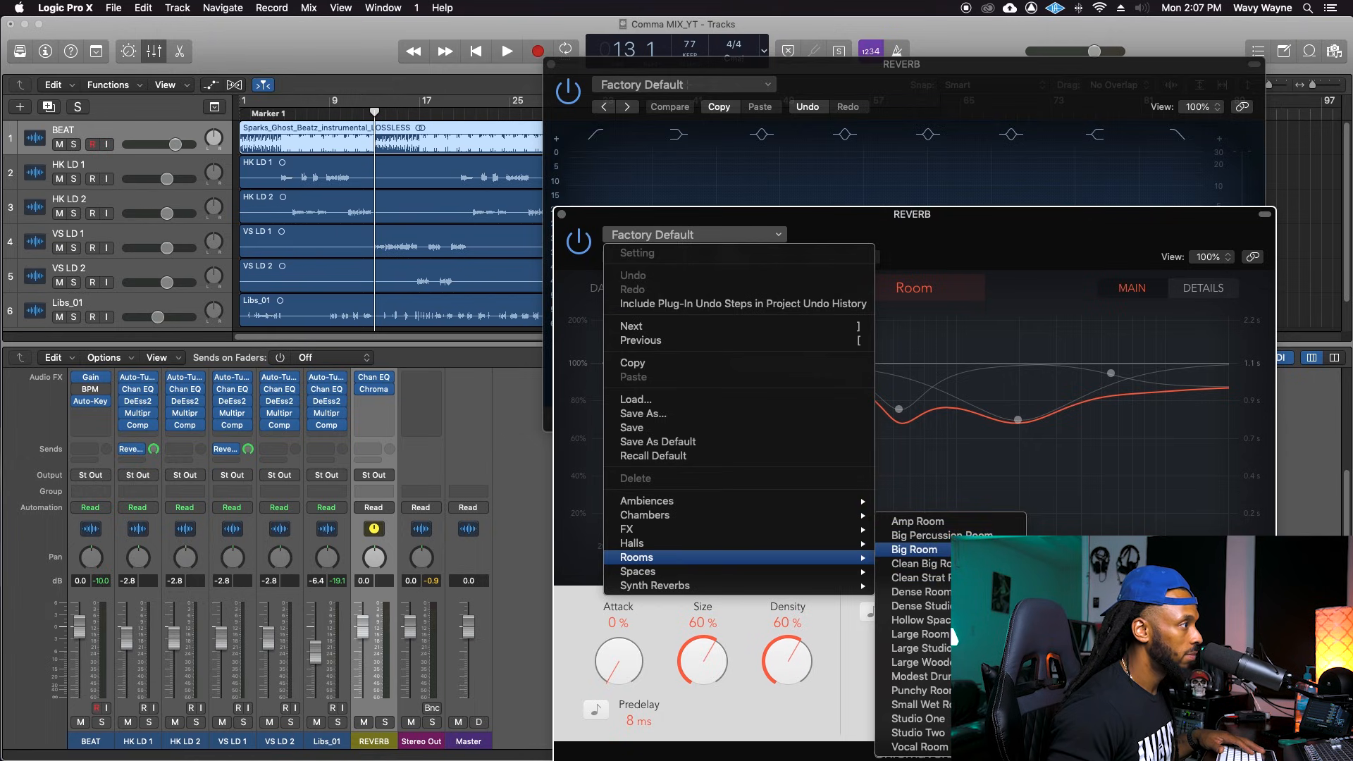
left_click(916, 563)
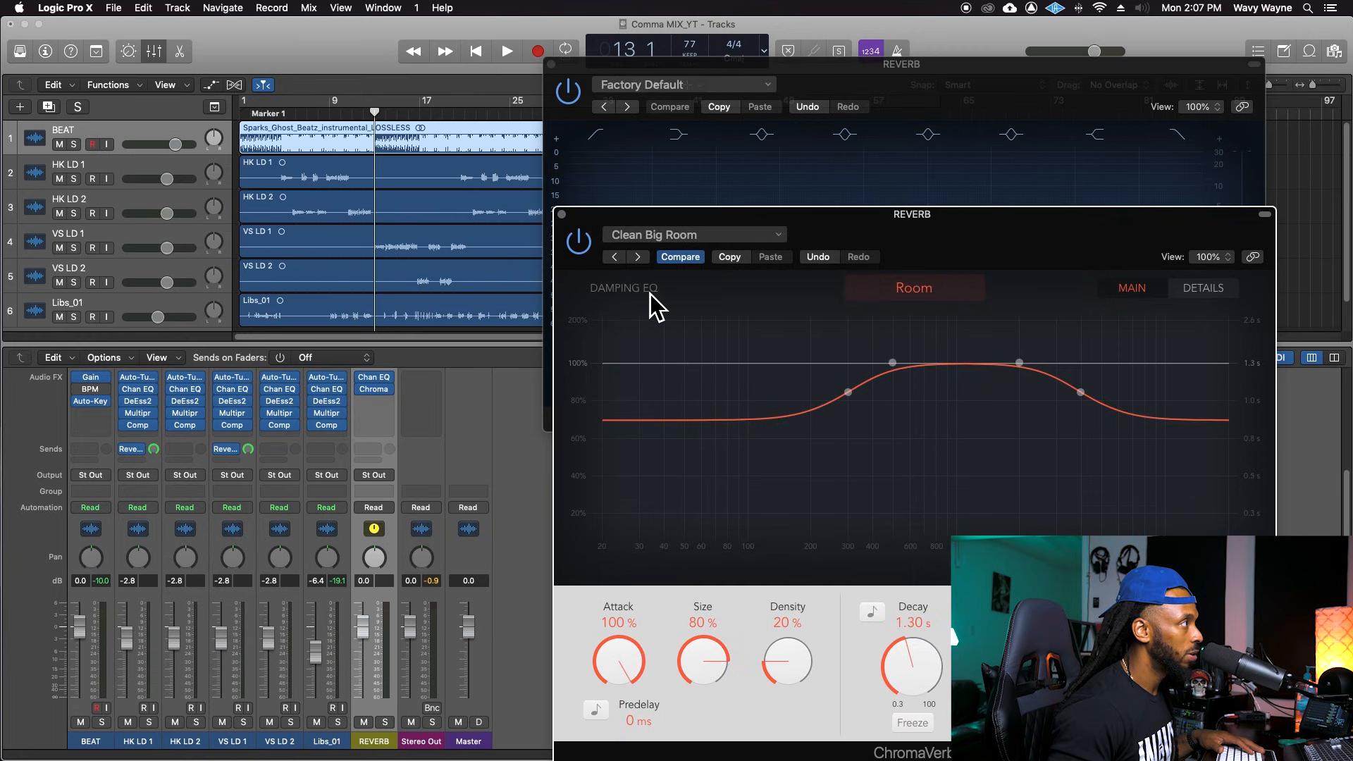
key("space")
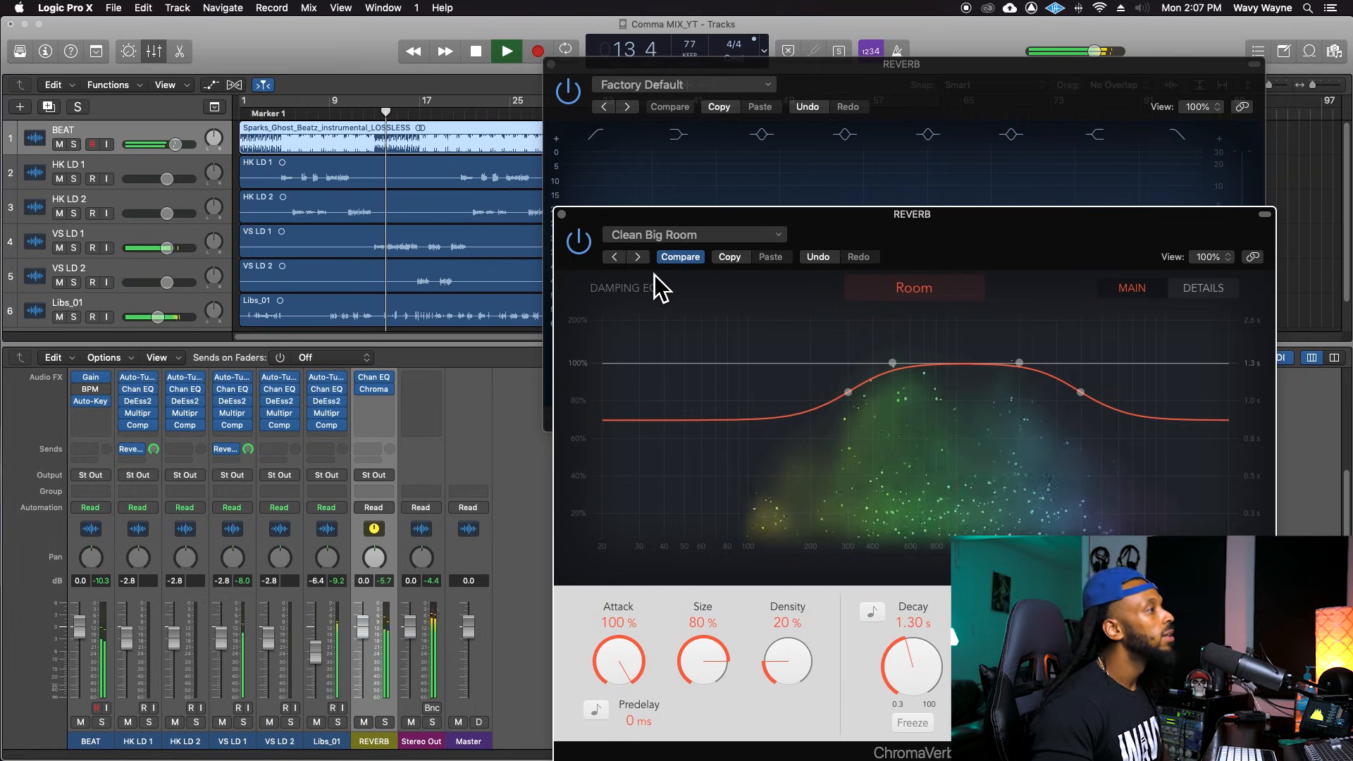
key("space")
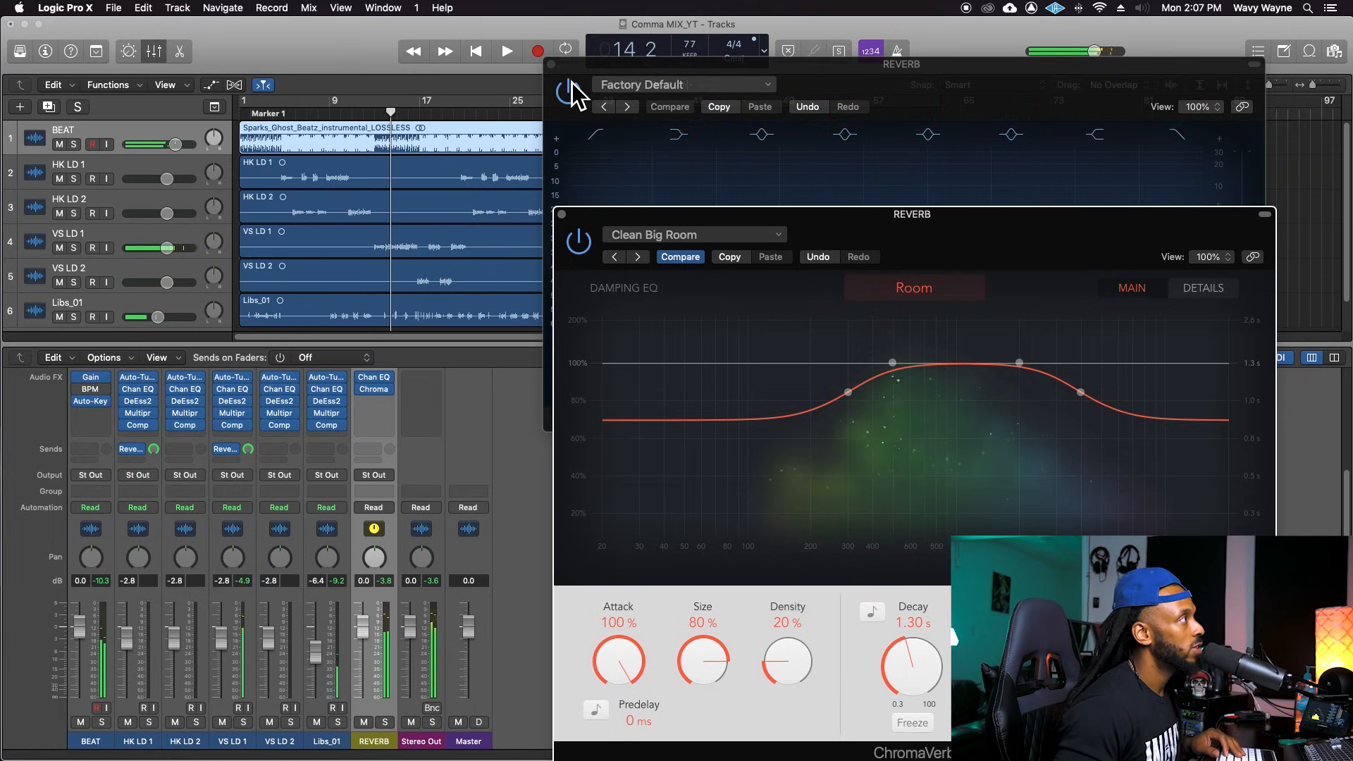
Compare the reverb's sound during playback with its Channel EQ bypassed and re-enabled.
left_click_drag(582, 72, 564, 77)
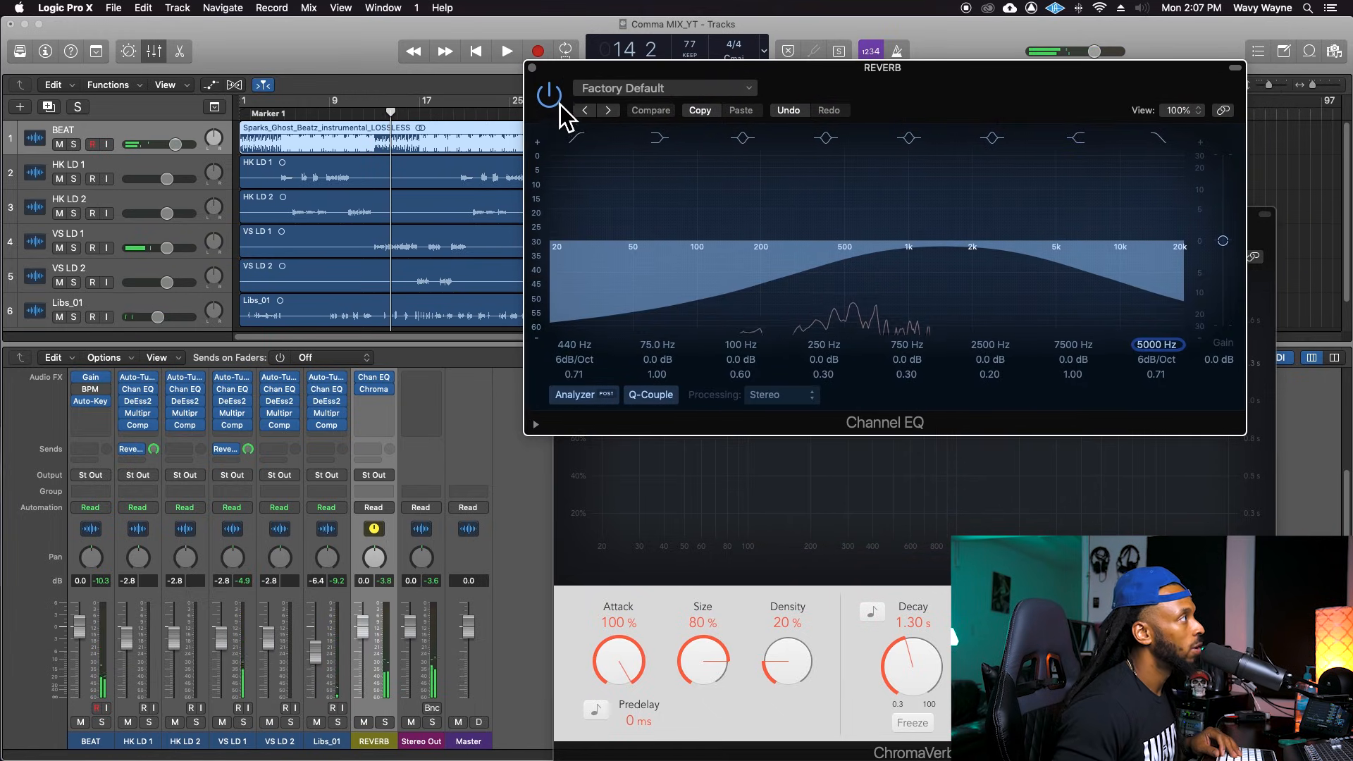
left_click(556, 99)
key("space")
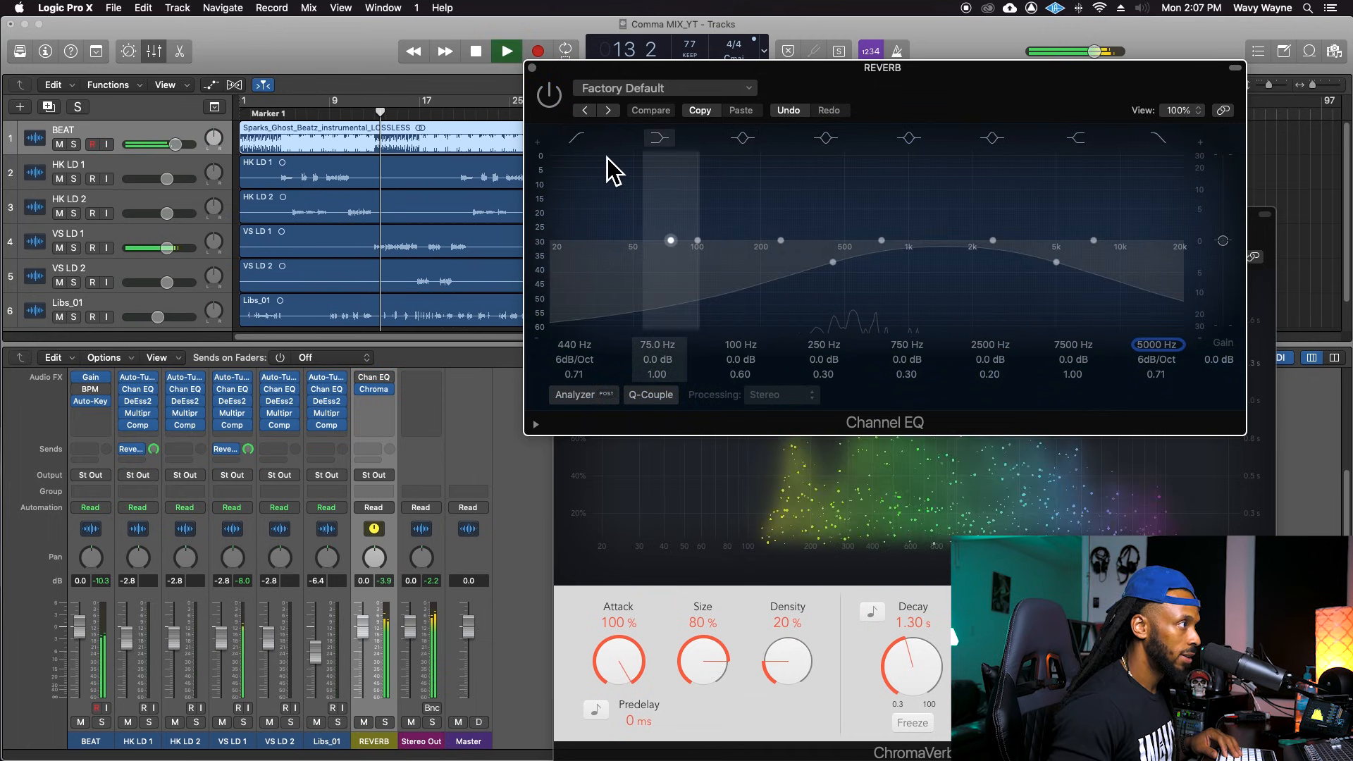
left_click(560, 104)
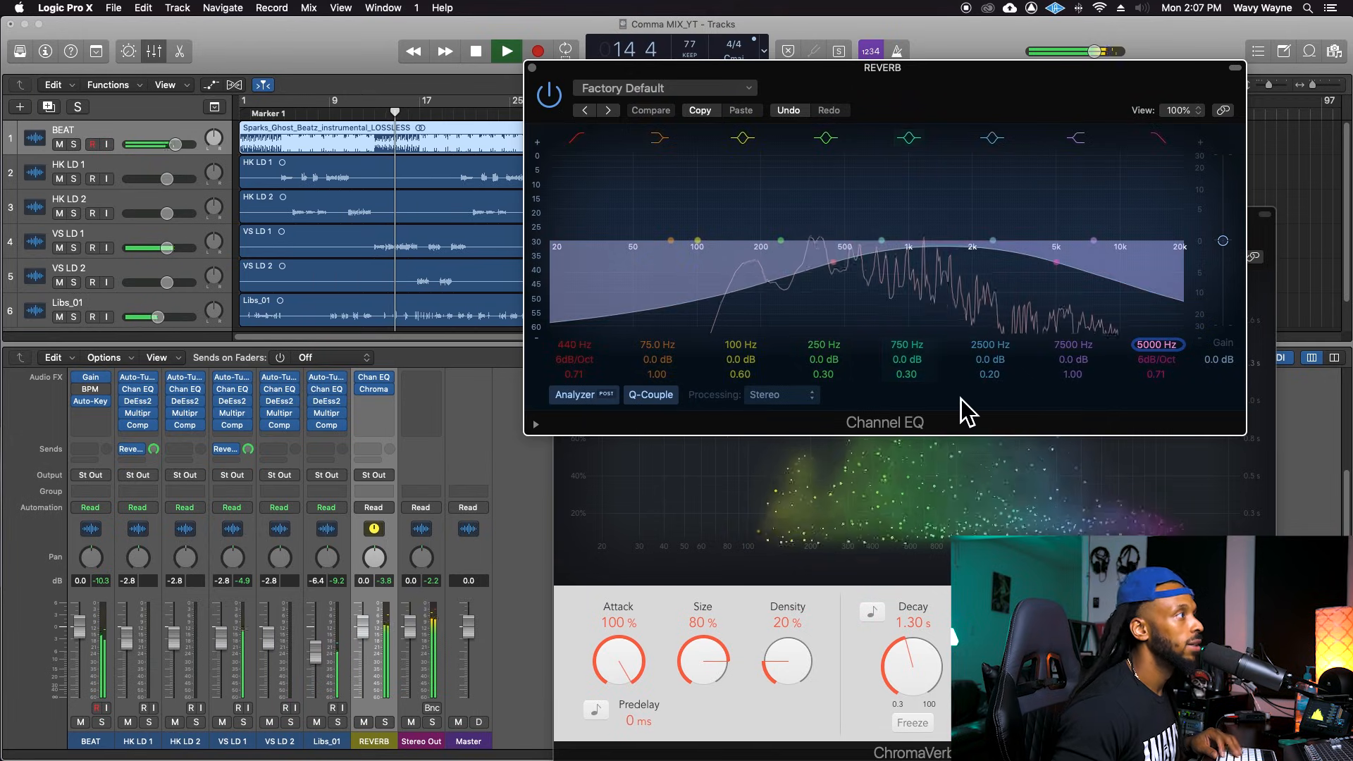
key("space")
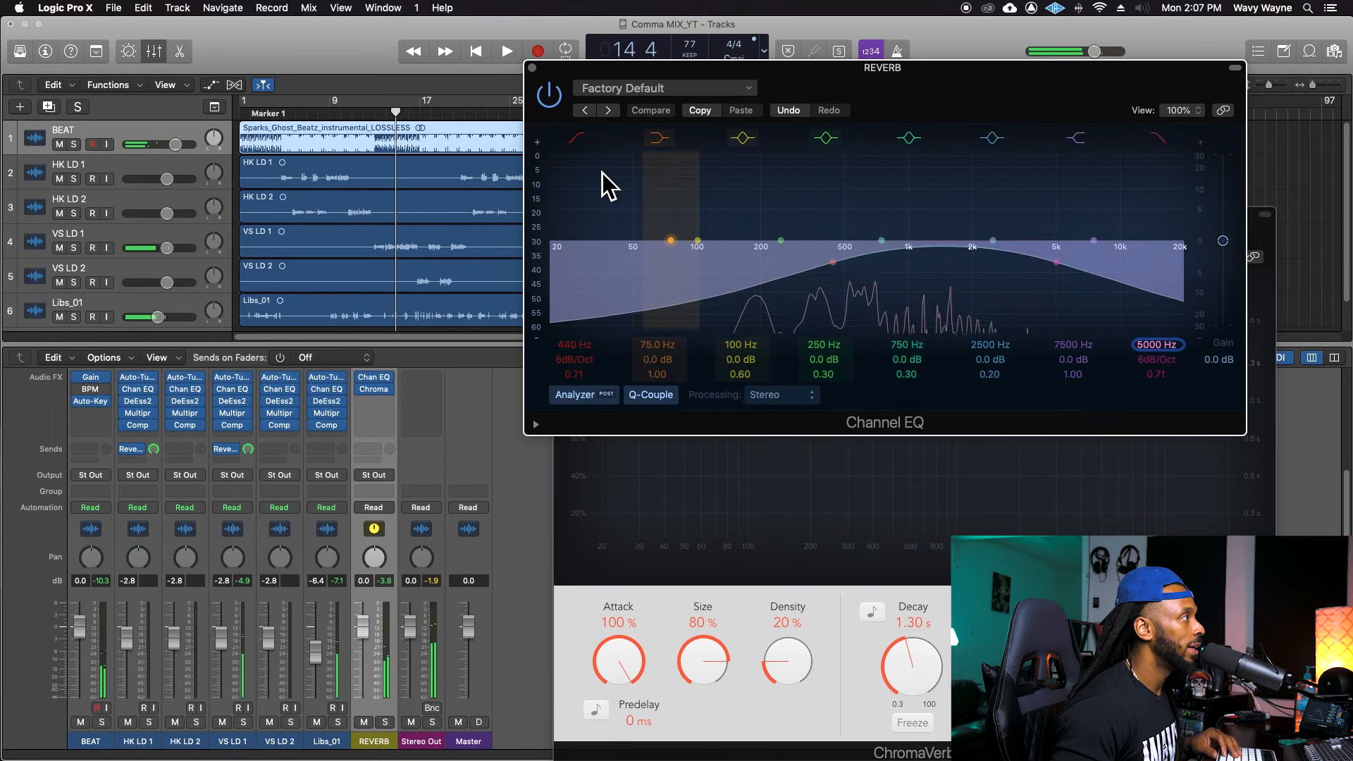
Try adjusting the low-cut slope in the reverb channel's EQ during playback, and close the EQ window.
key("space")
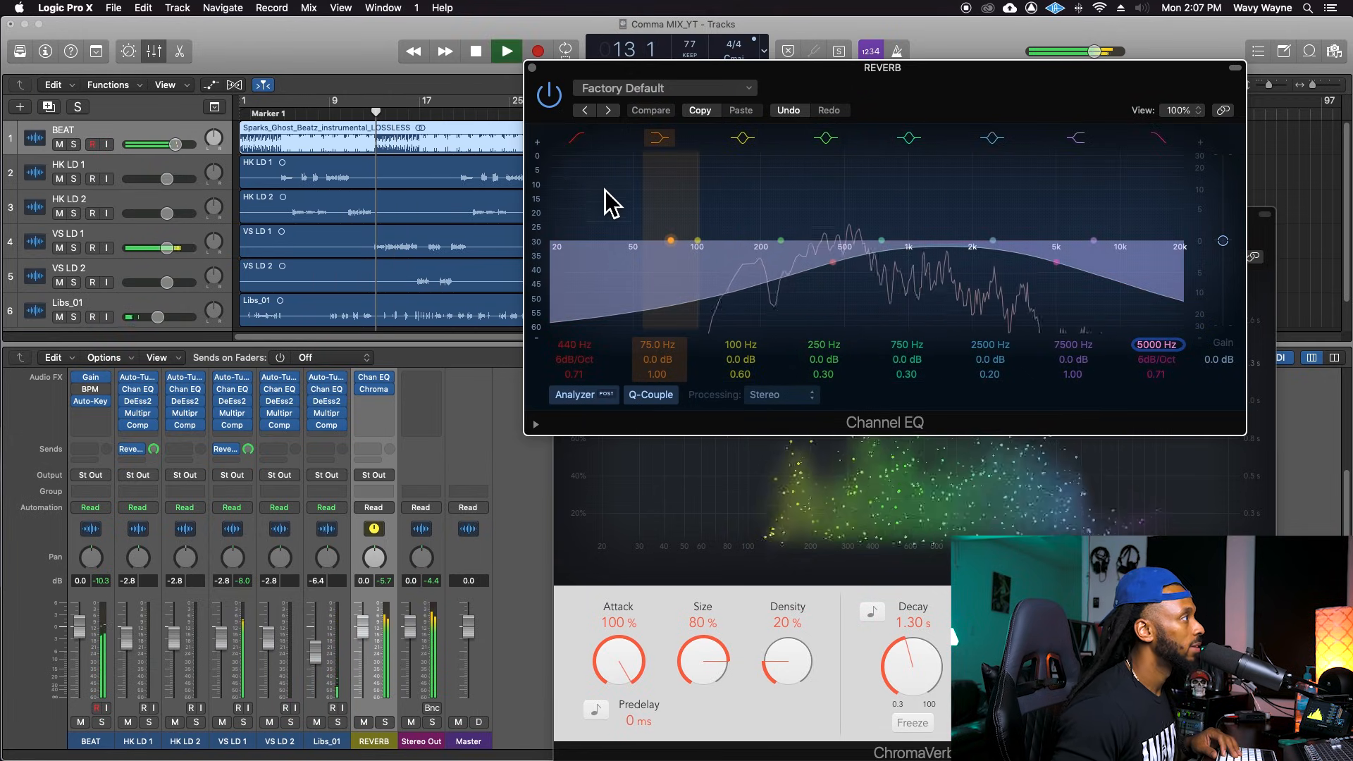
mouse_move(573, 359)
left_mouse_down()
mouse_move(572, 339)
mouse_move(566, 378)
left_mouse_up()
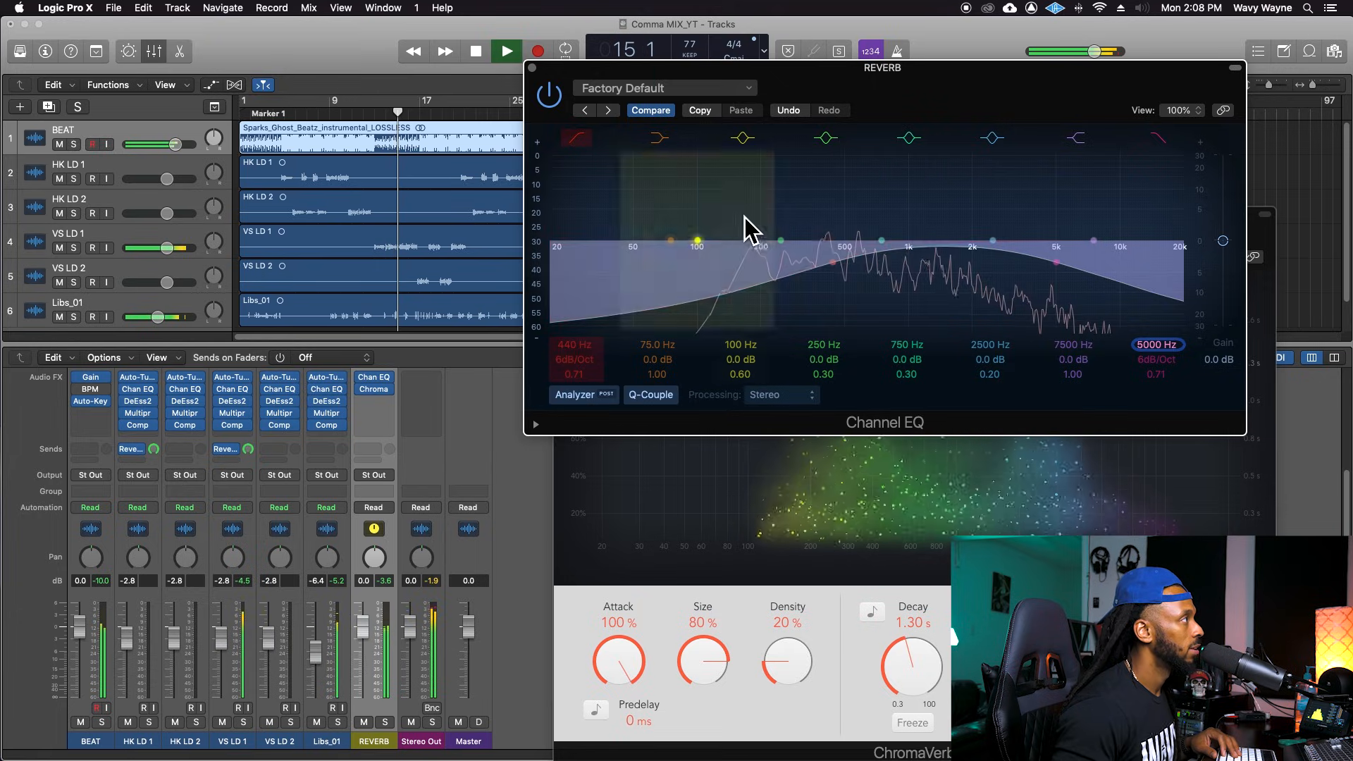
left_click(533, 67)
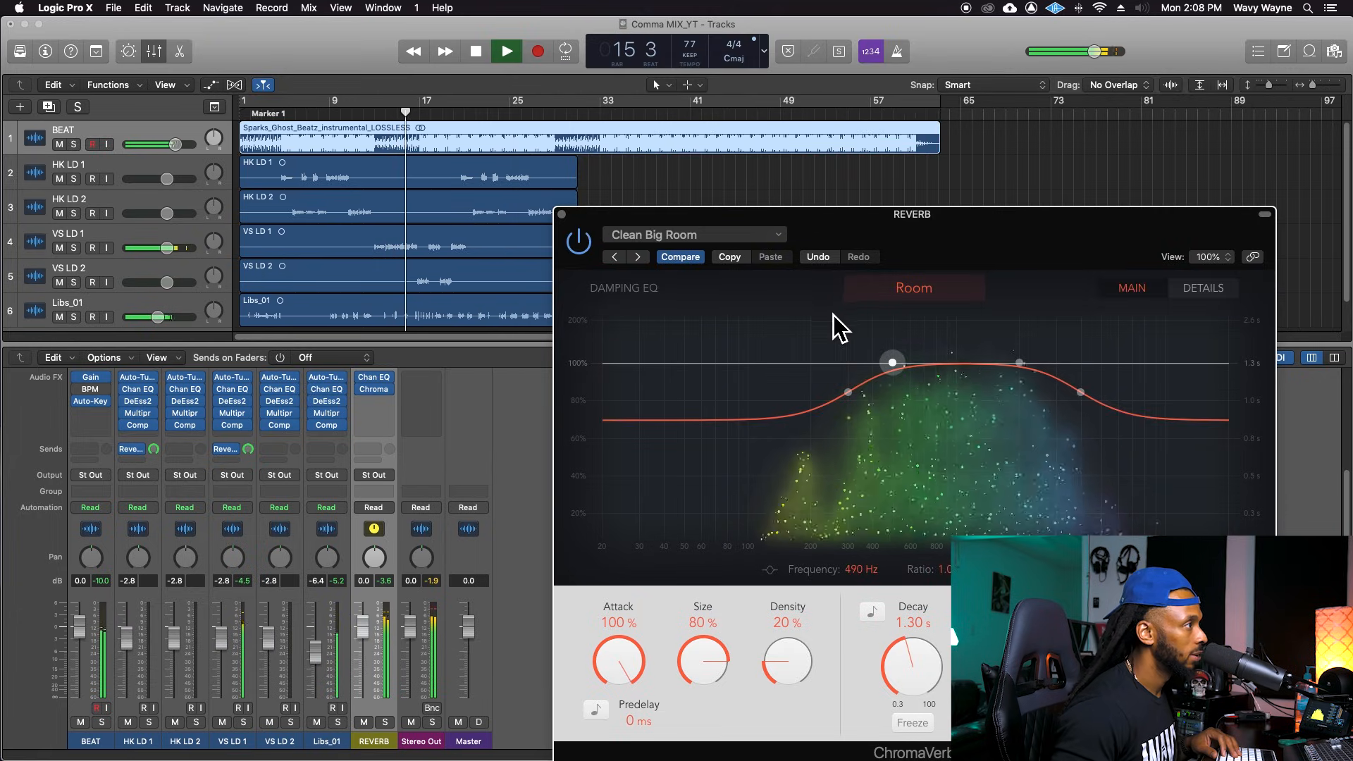
key("space")
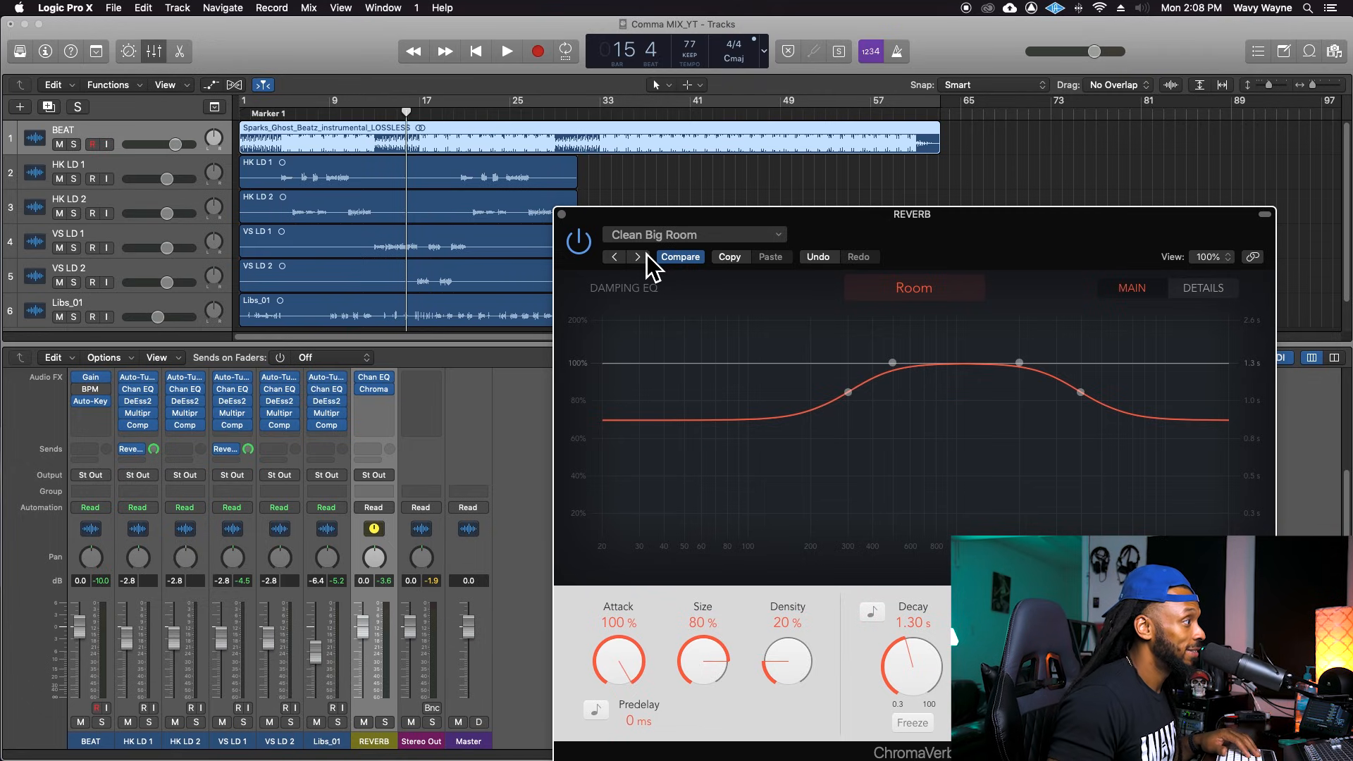
Audition the reverb from bar 13 and switch it to the following preset, Clean Strat Room.
left_click_drag(659, 225, 640, 115)
key("space")
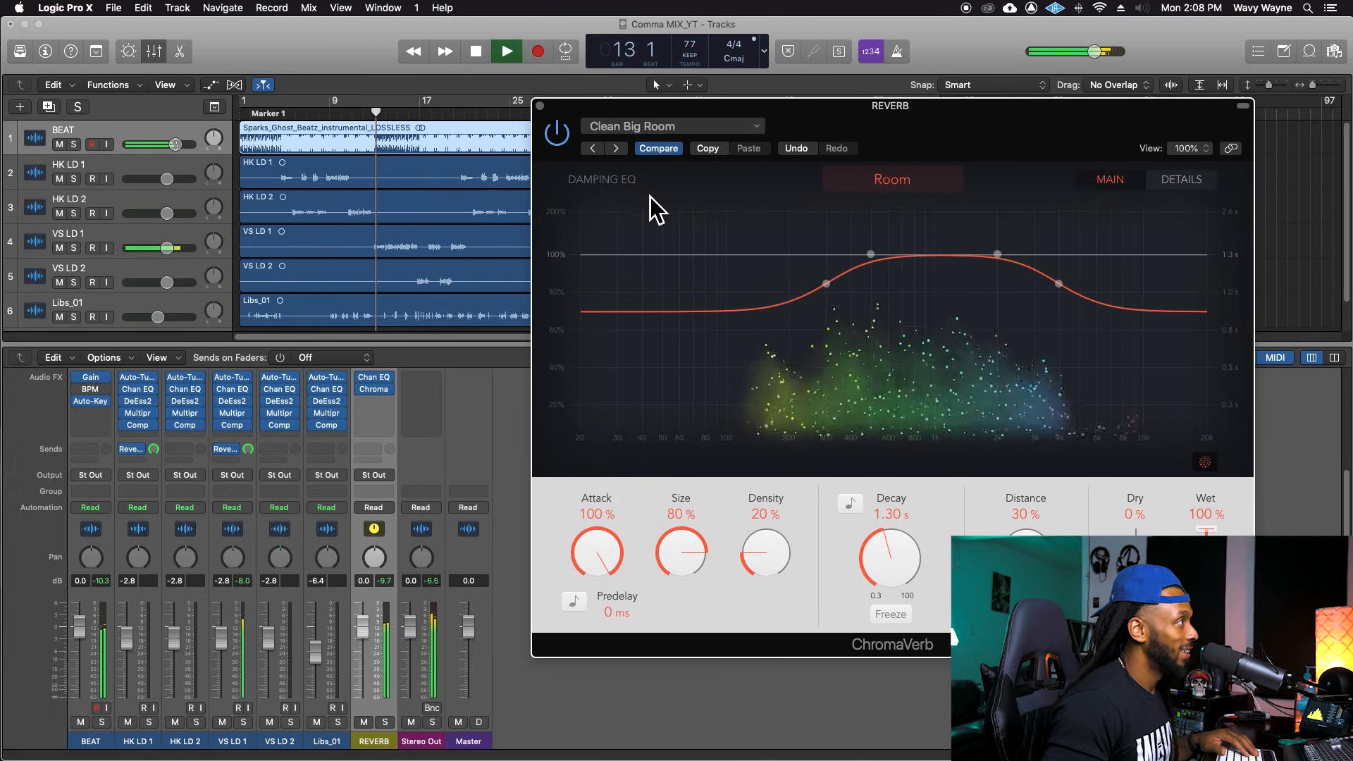
left_click(622, 156)
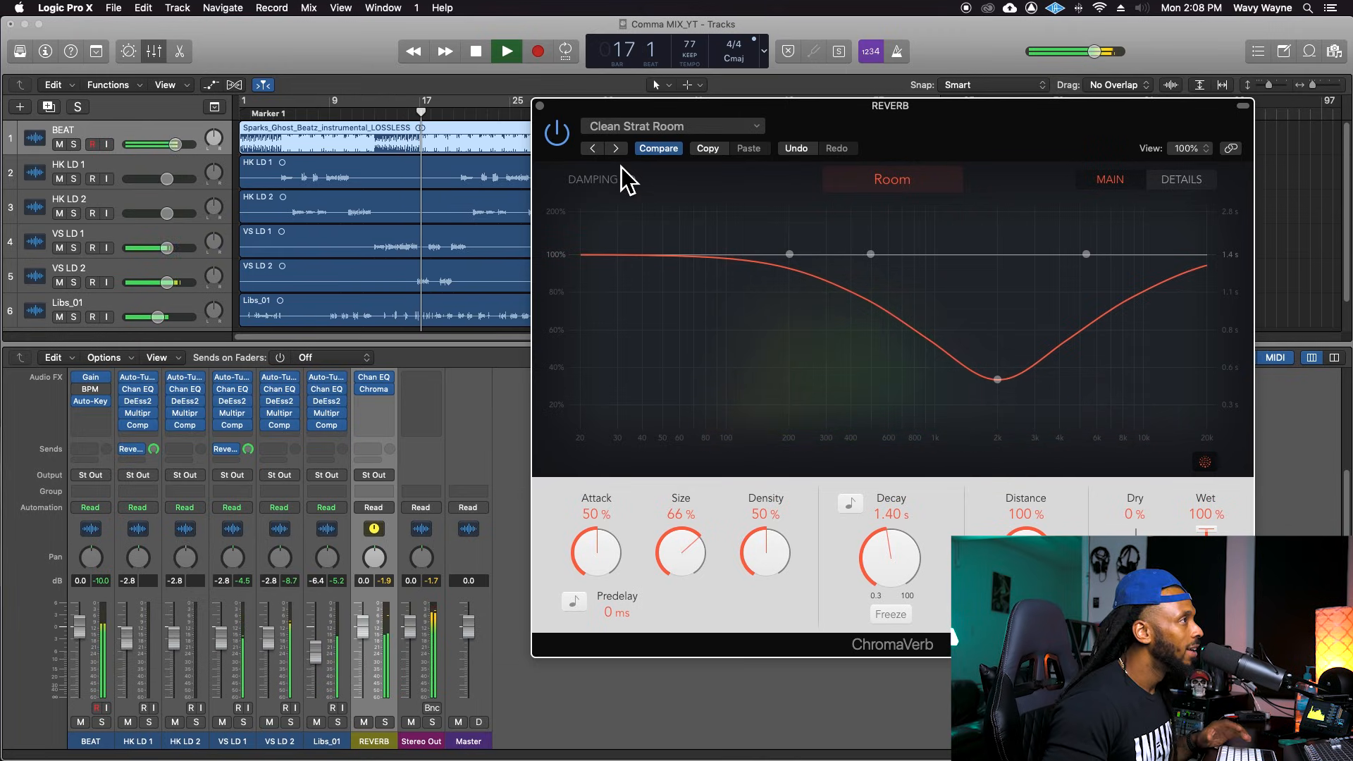
key("space")
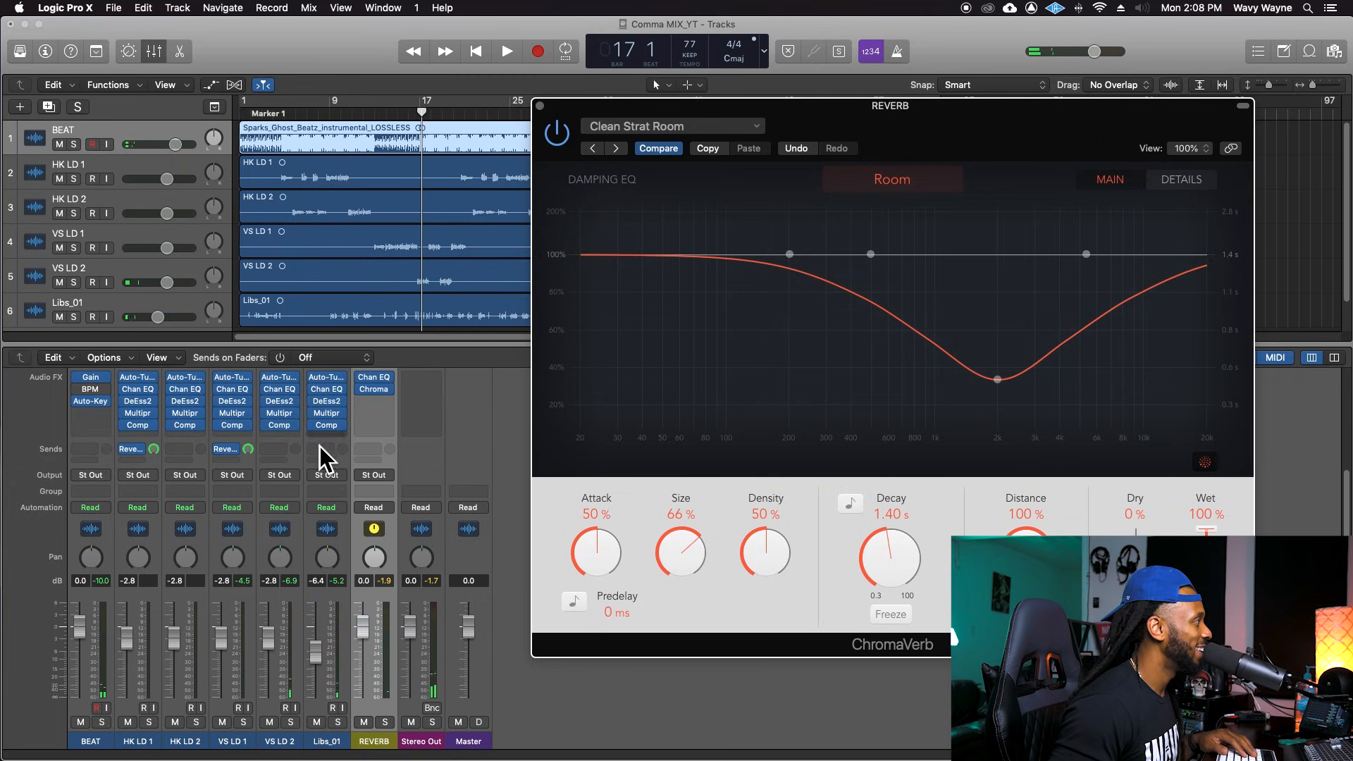
Try the VS LD 1 channel's reverb send at -2.5 dB while the section plays from bar 13.
left_click(248, 449)
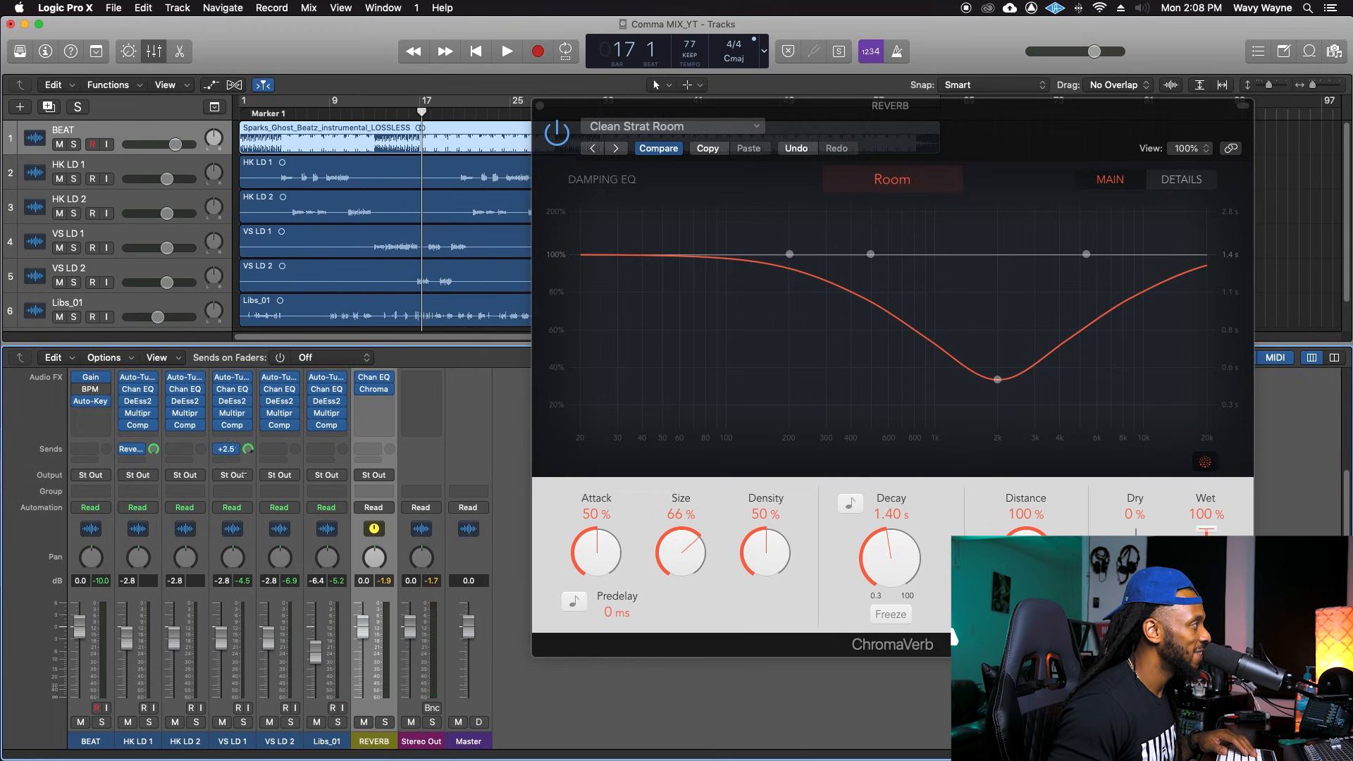
key("space")
left_click_drag(248, 450, 250, 470)
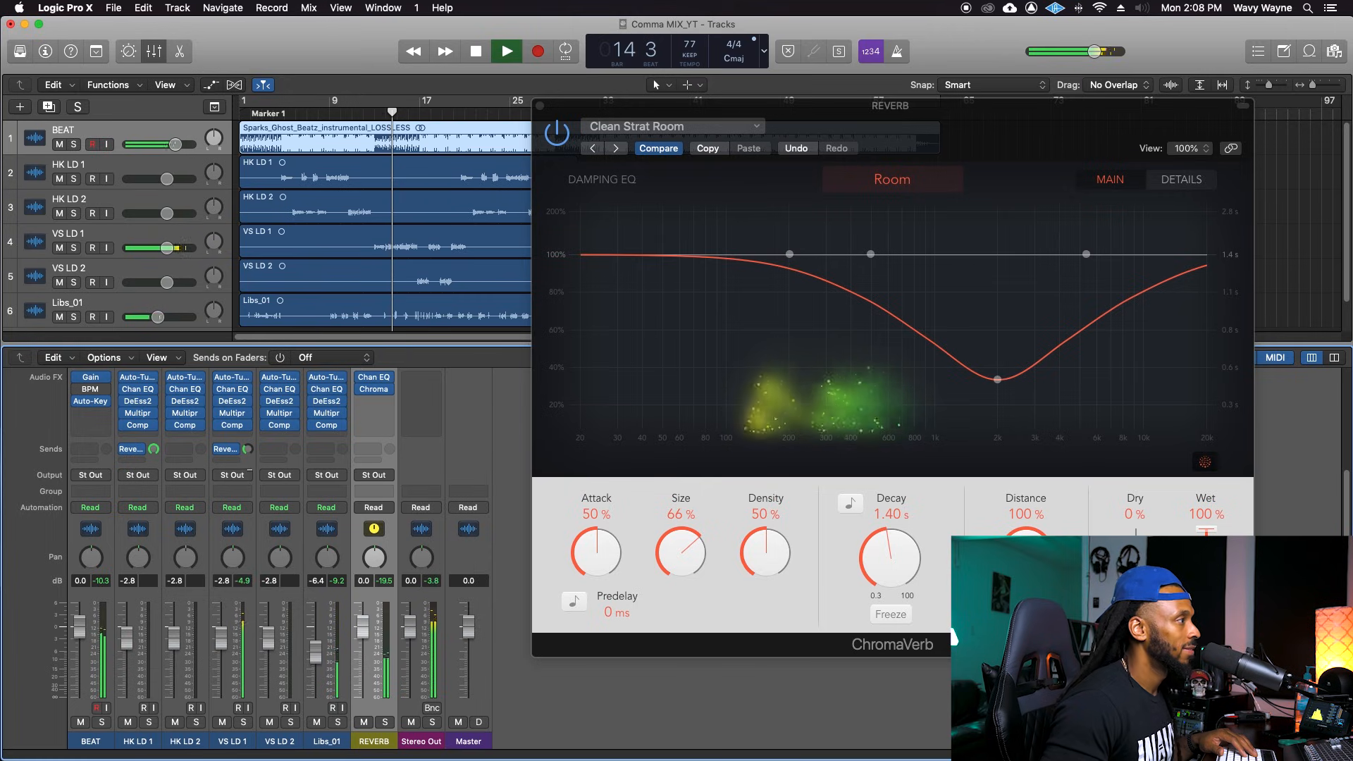
left_click_drag(247, 449, 247, 442)
Tempo-sync the reverb's predelay and decay during playback, with the predelay set to 1/64 and the decay at 1/2.
left_click(575, 601)
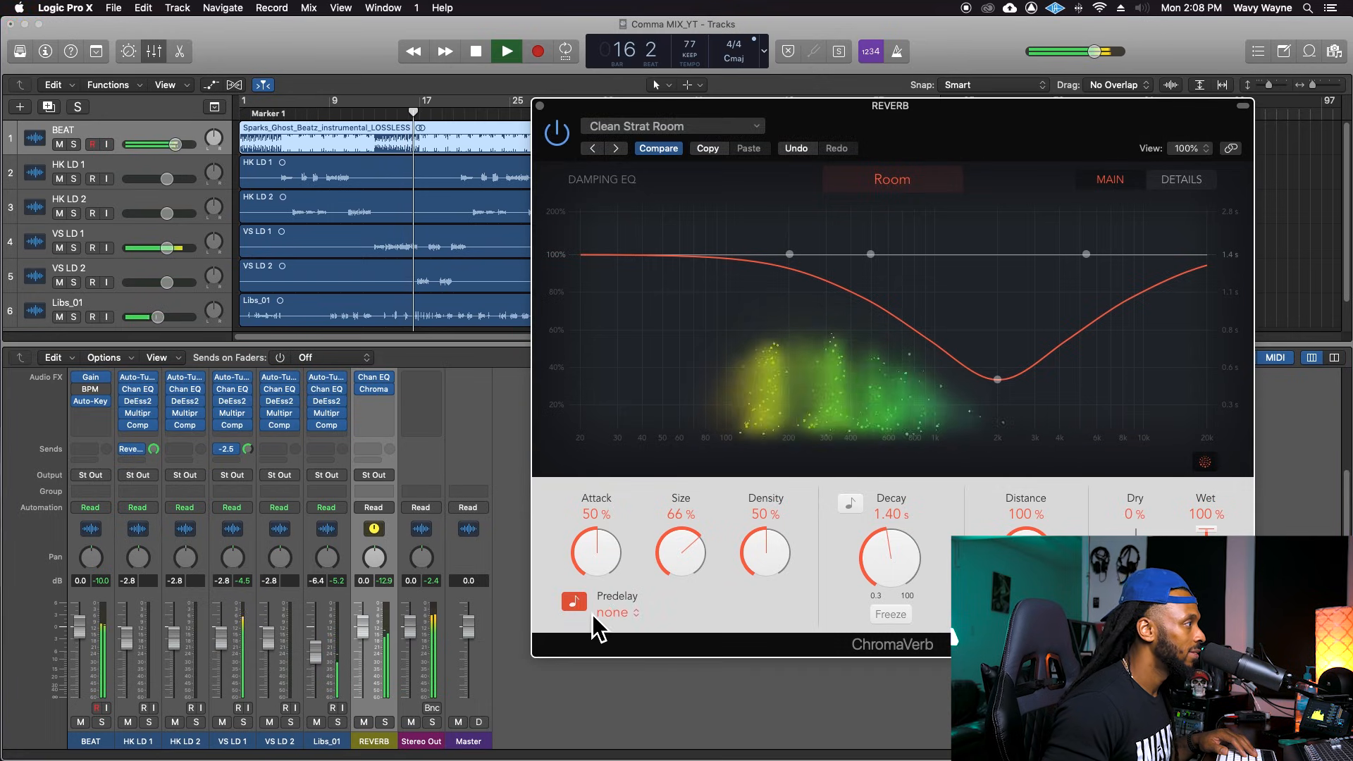
left_click(629, 616)
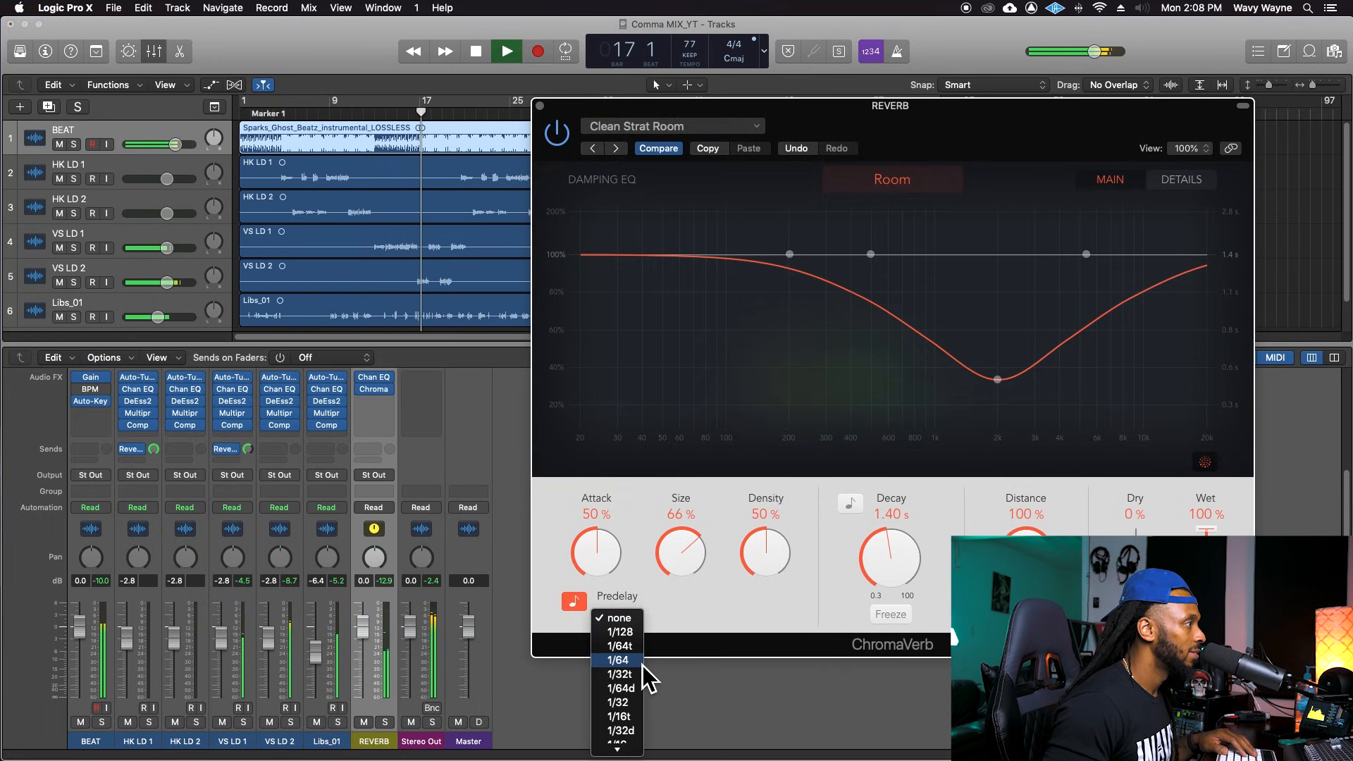
left_click(641, 662)
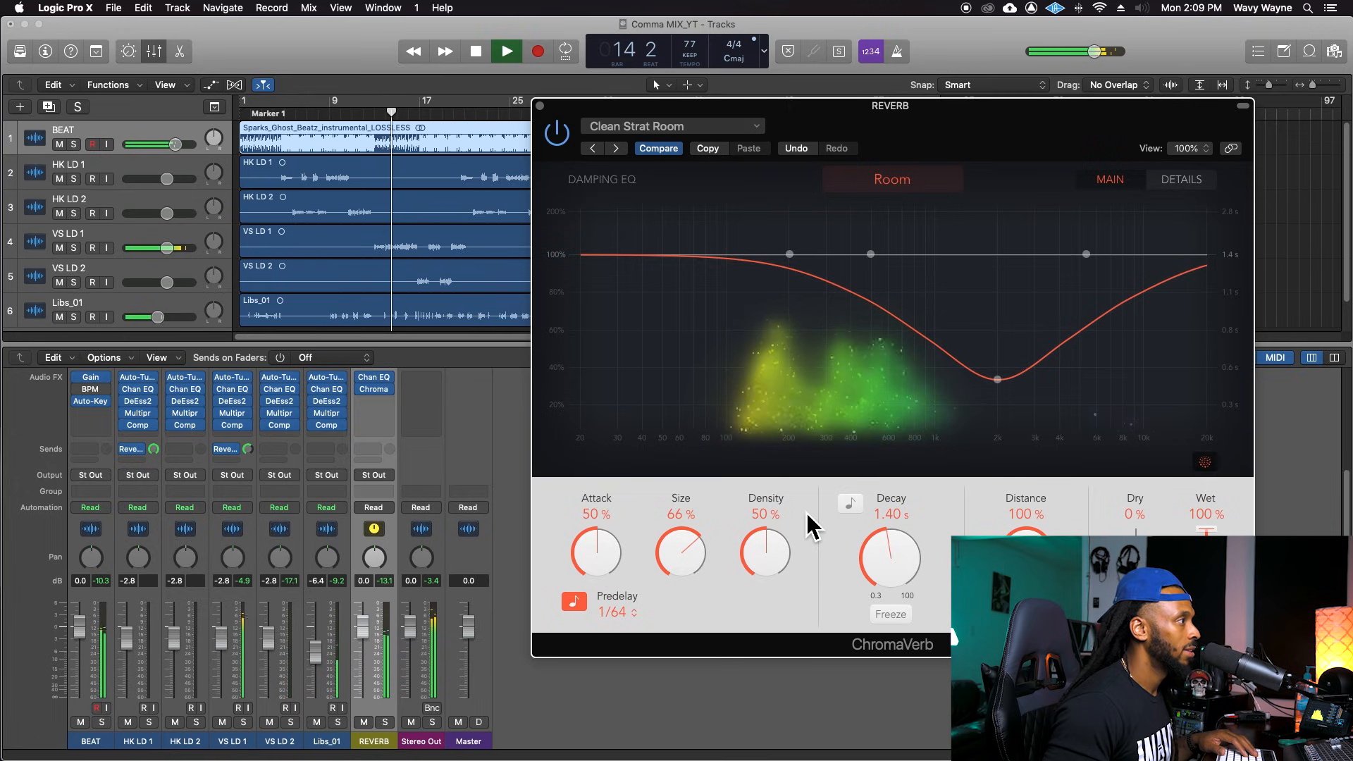
left_click(847, 506)
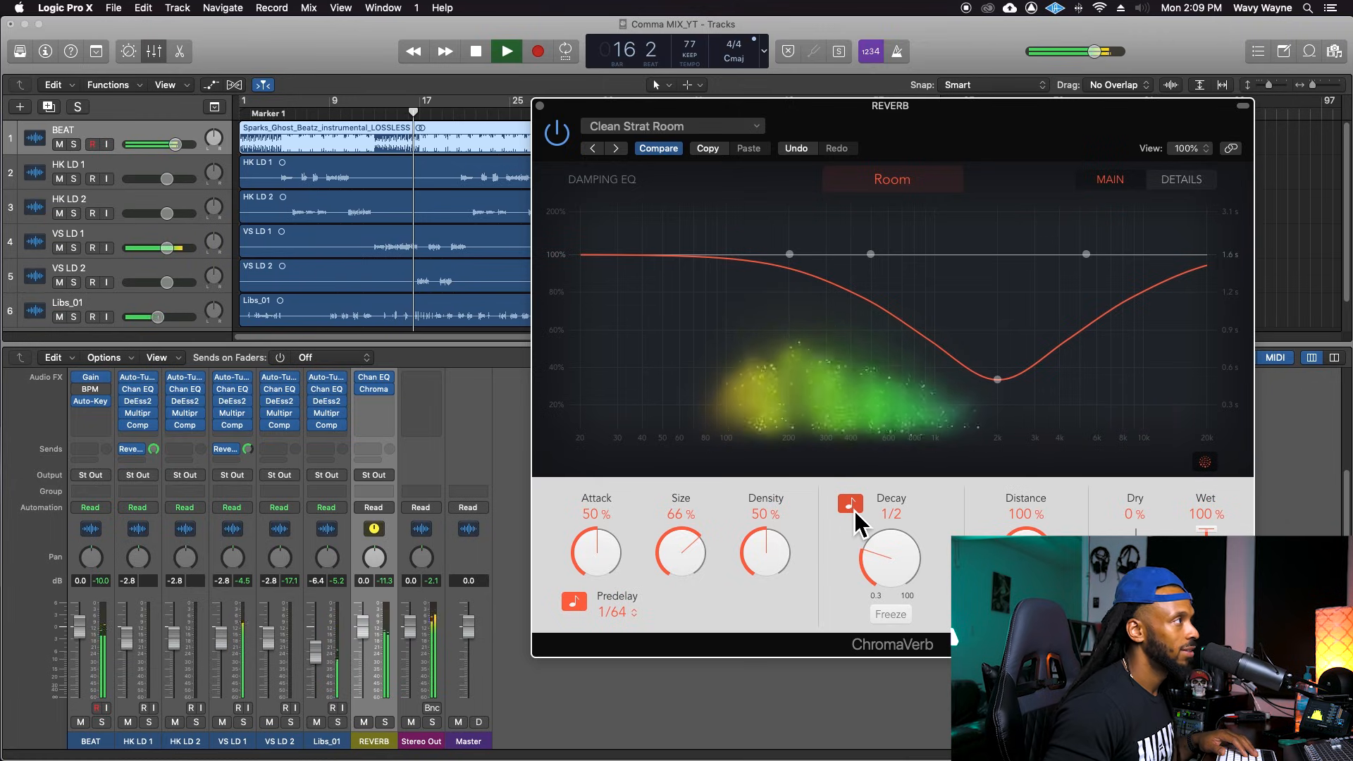
key("space")
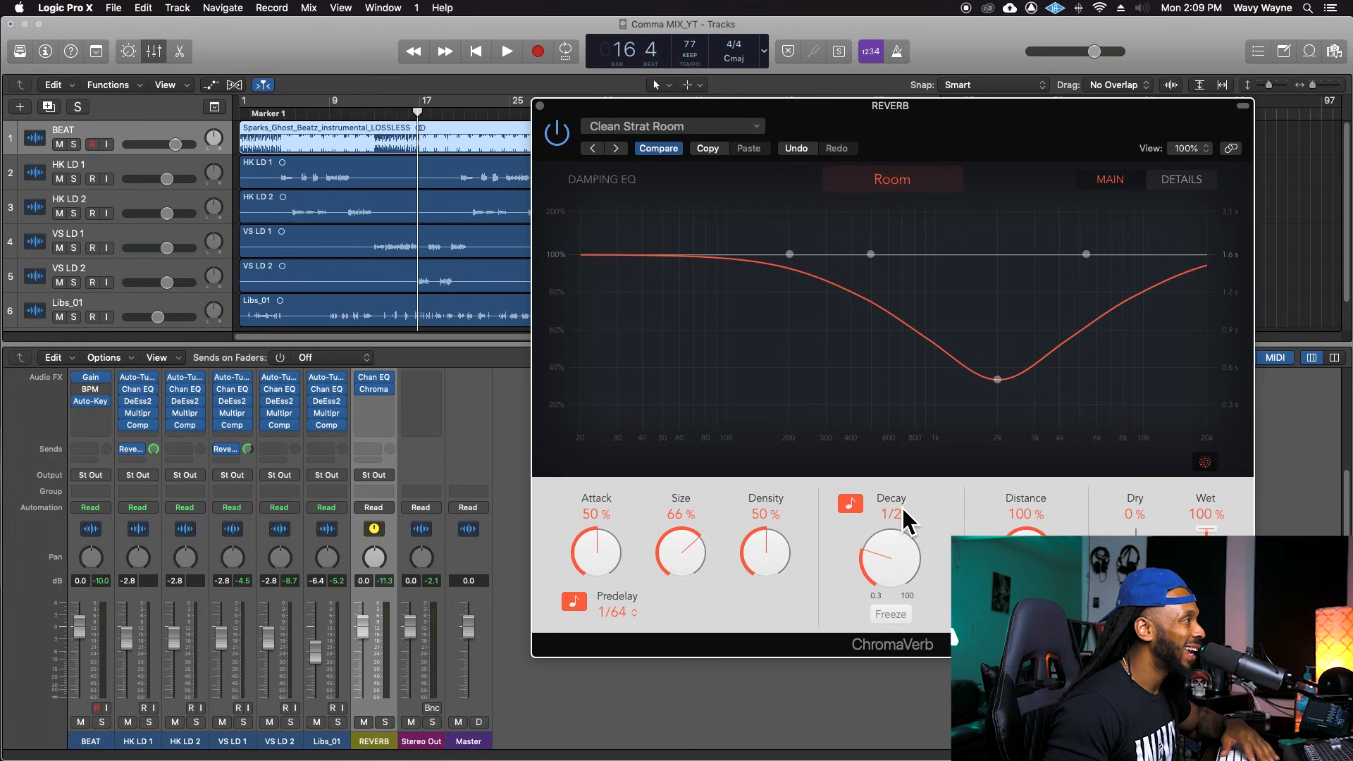
Lower the VS LD 1 channel's reverb send to -16.1 dB while listening to the section from bar 13.
key("space")
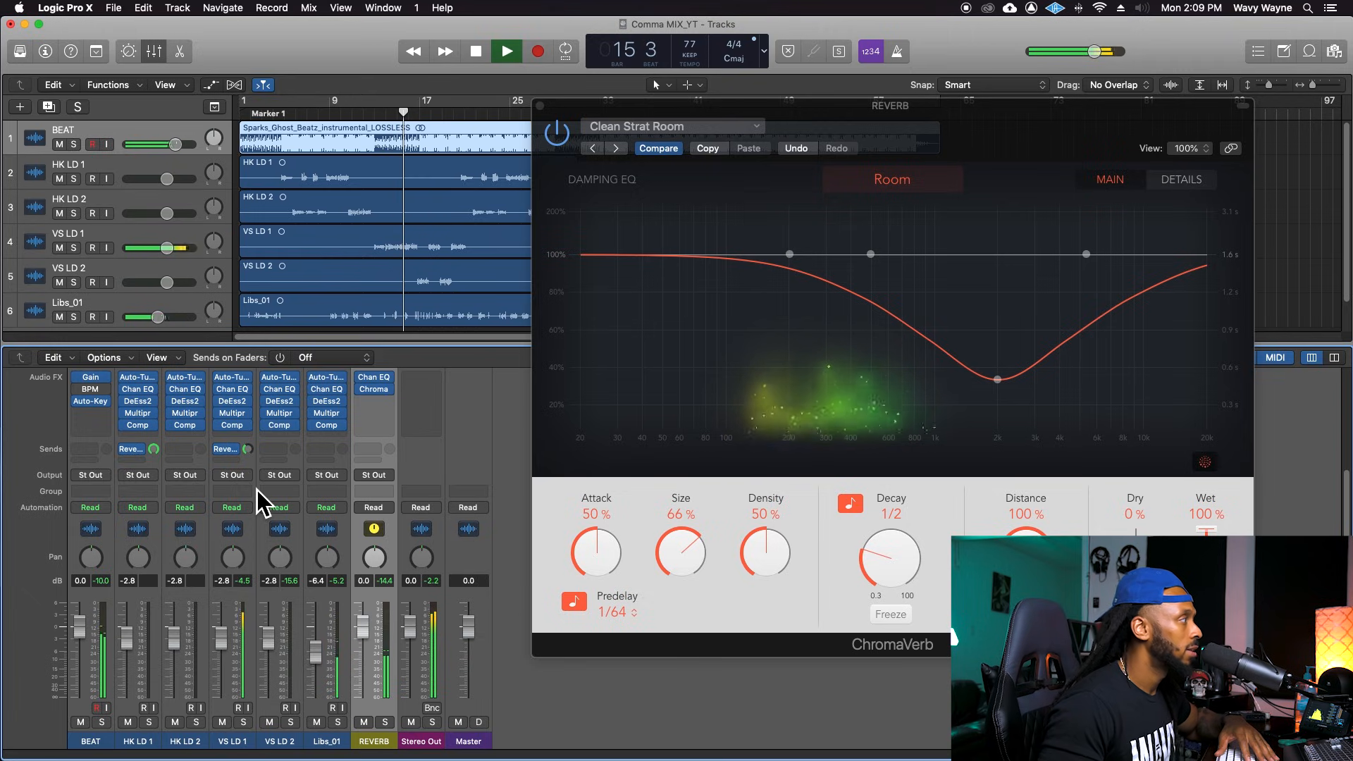
left_click_drag(248, 451, 246, 469)
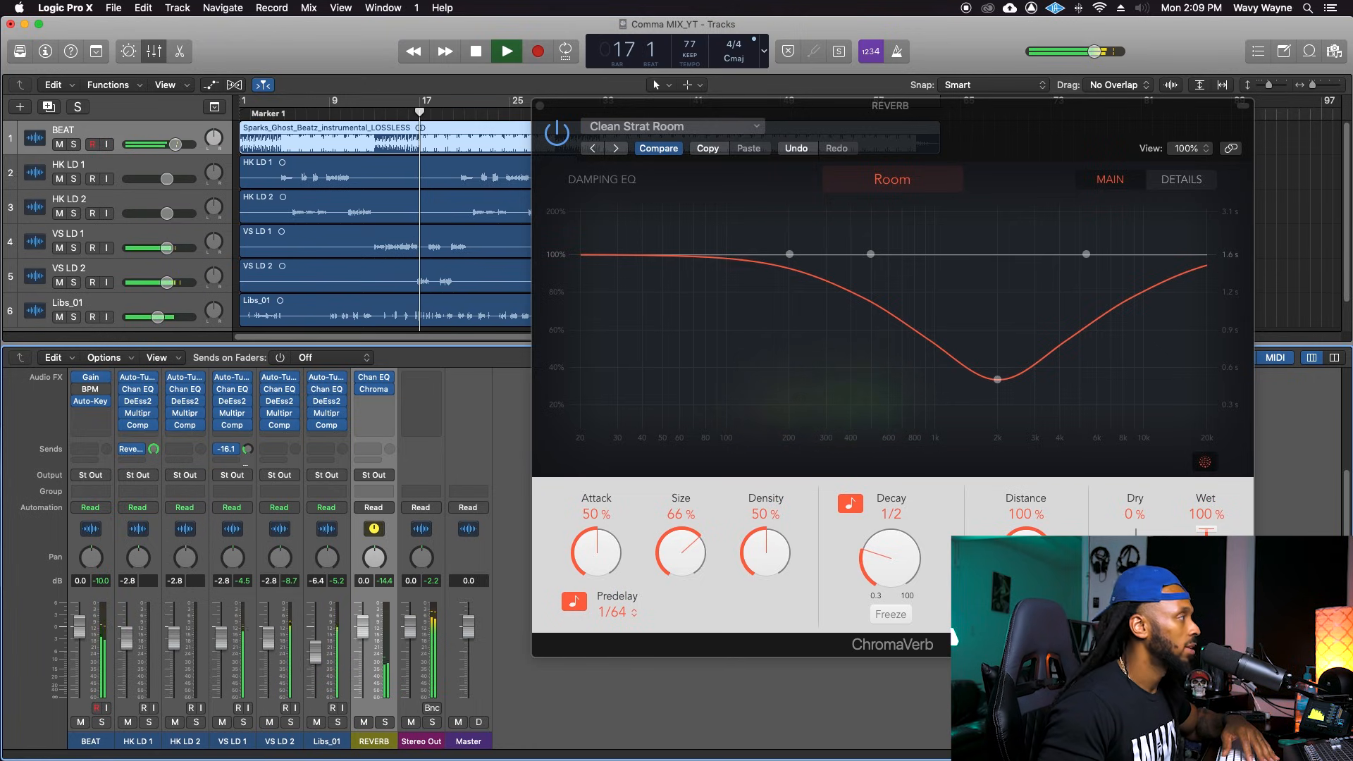
key("space")
Add a send from VS LD 2 to Bus 4 (Reverb) at about -33.3 dB and start playback from bar 13.
left_click(274, 456)
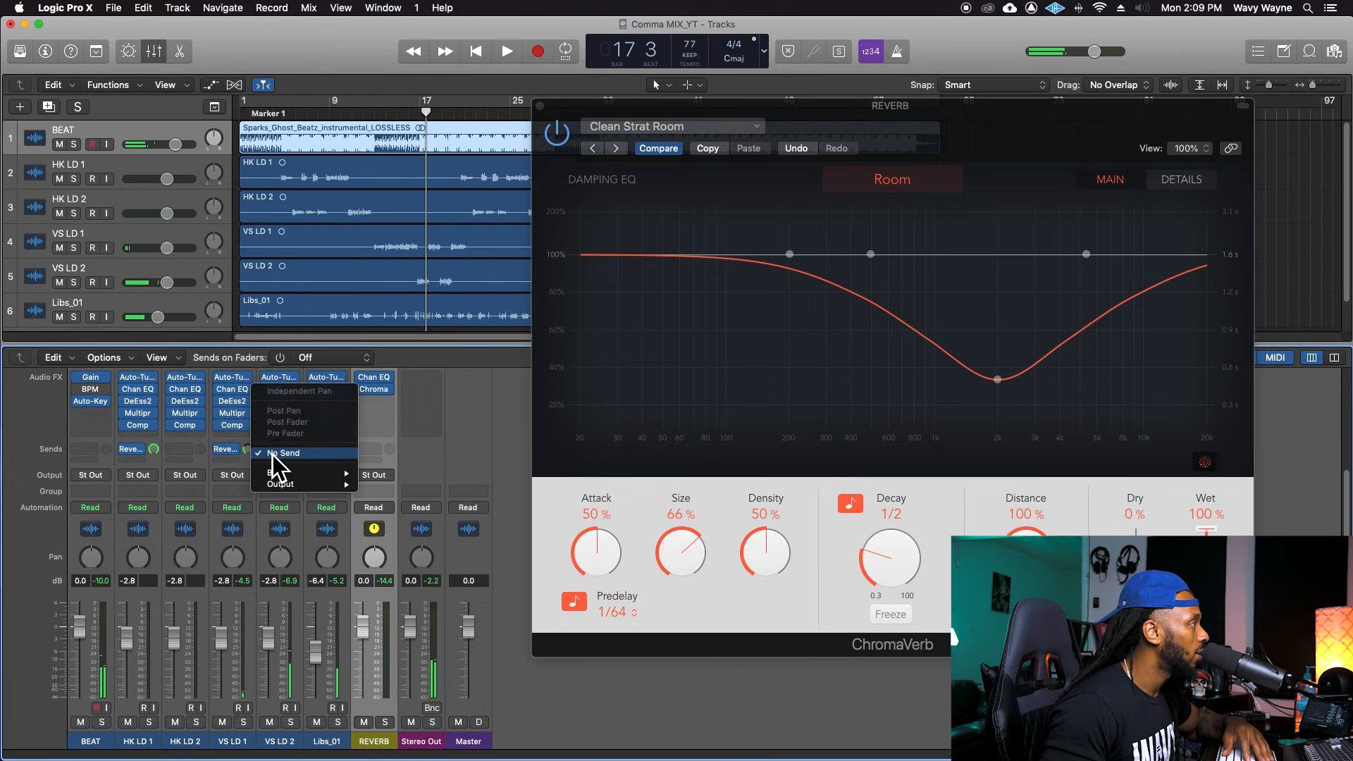
mouse_move(273, 473)
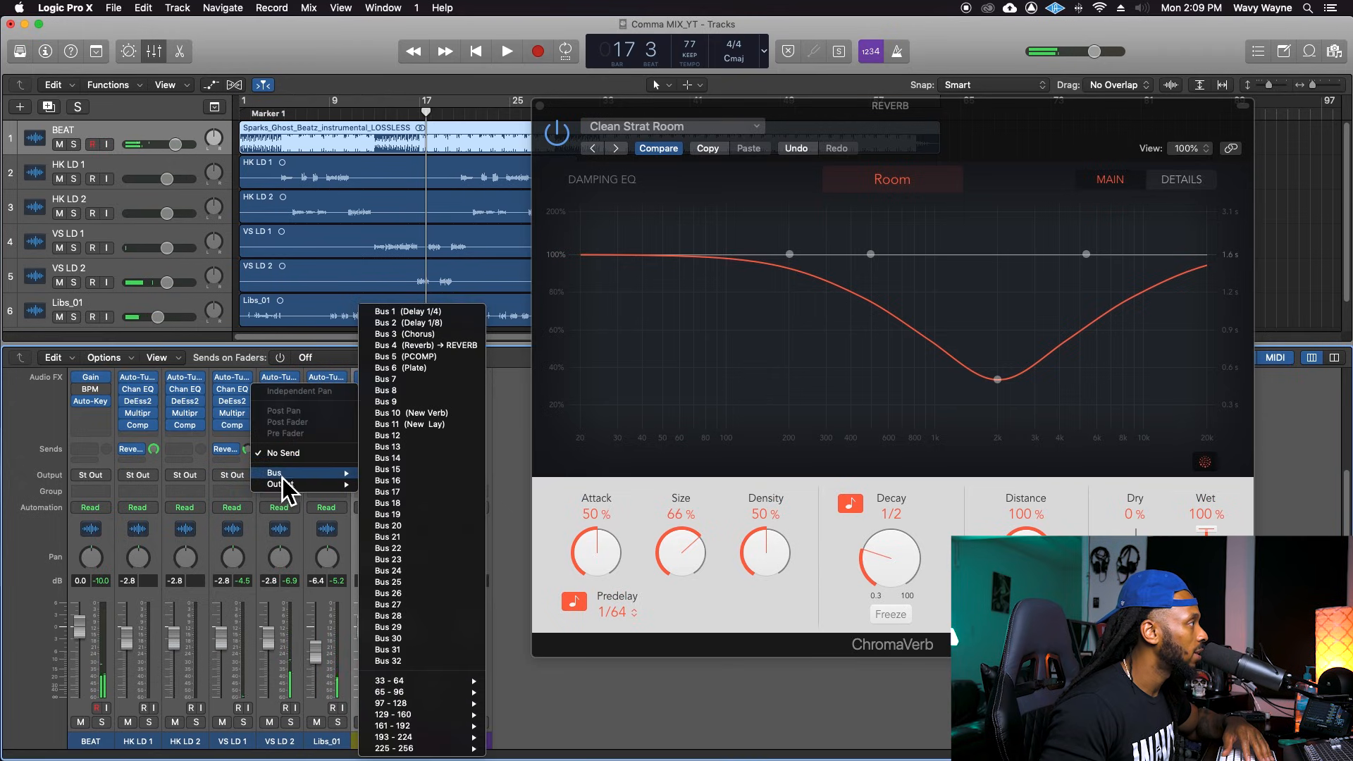
left_click(443, 345)
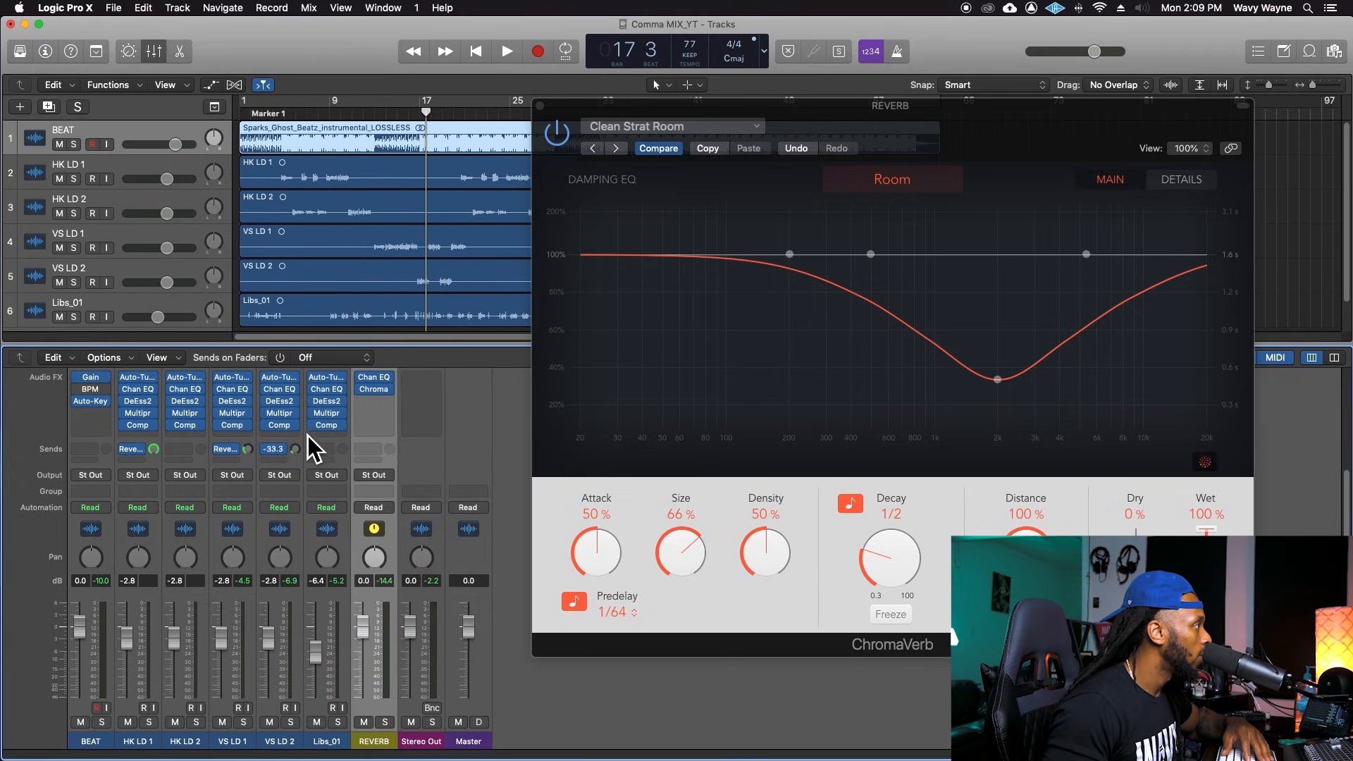
key("space")
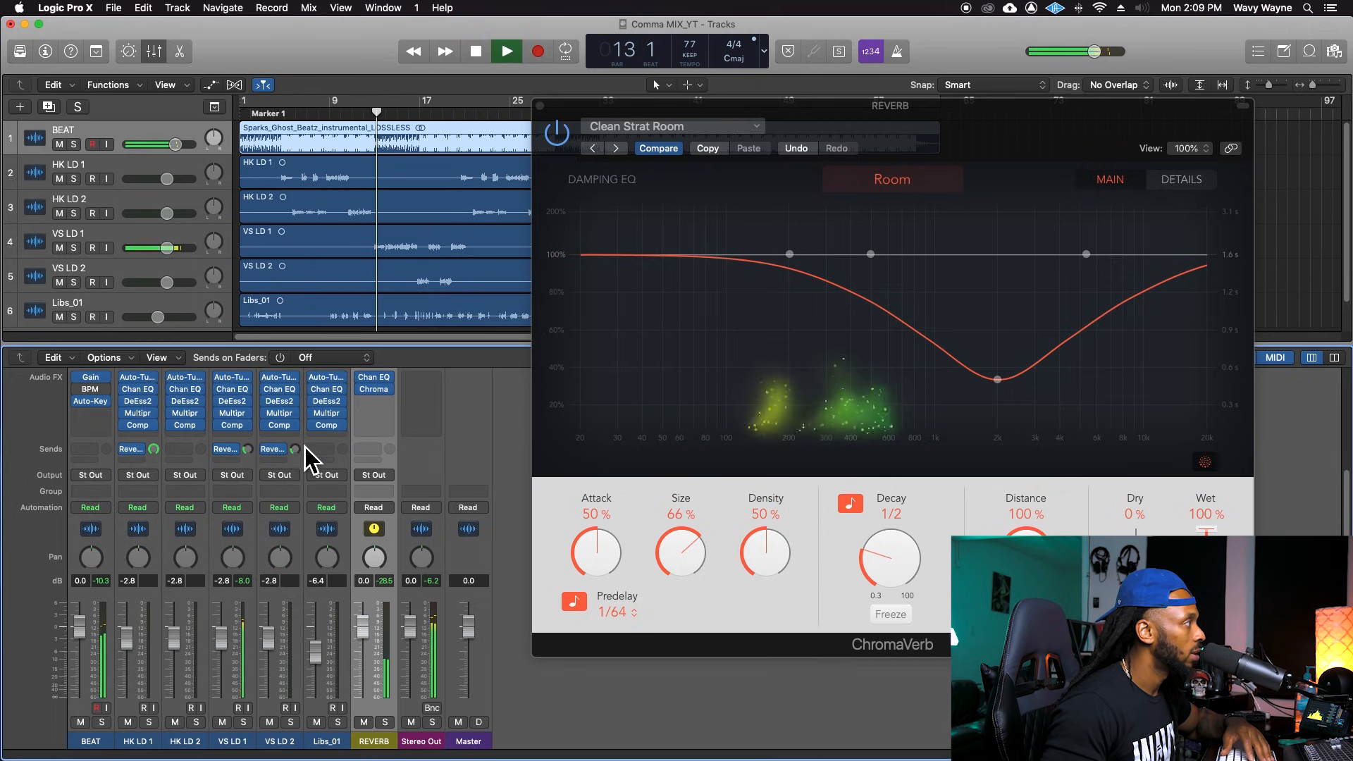
Raise the VS LD 2 reverb send to -16.5 dB and trim channel volumes to -3.1 dB for VS LD 1 and -3.2 dB for VS LD 2.
left_click_drag(300, 450, 302, 447)
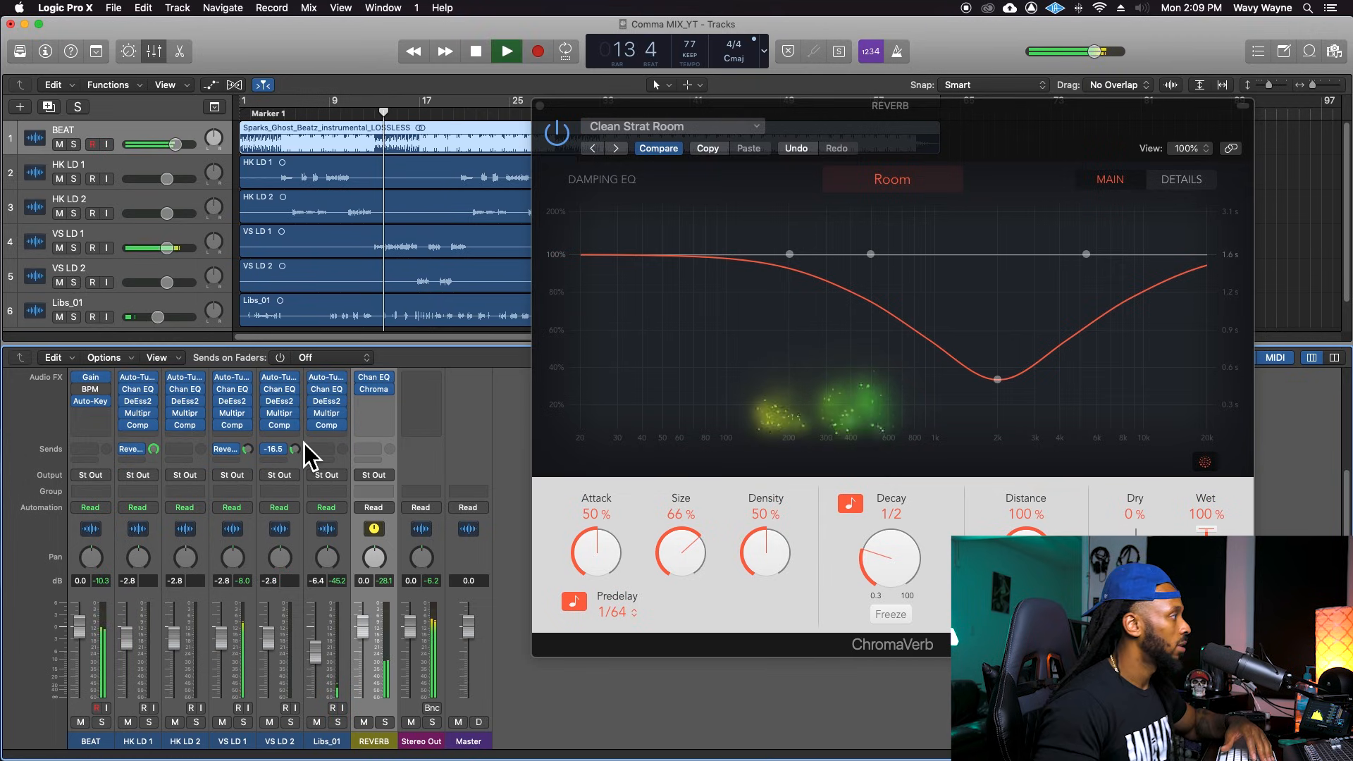
left_click_drag(230, 644, 224, 656)
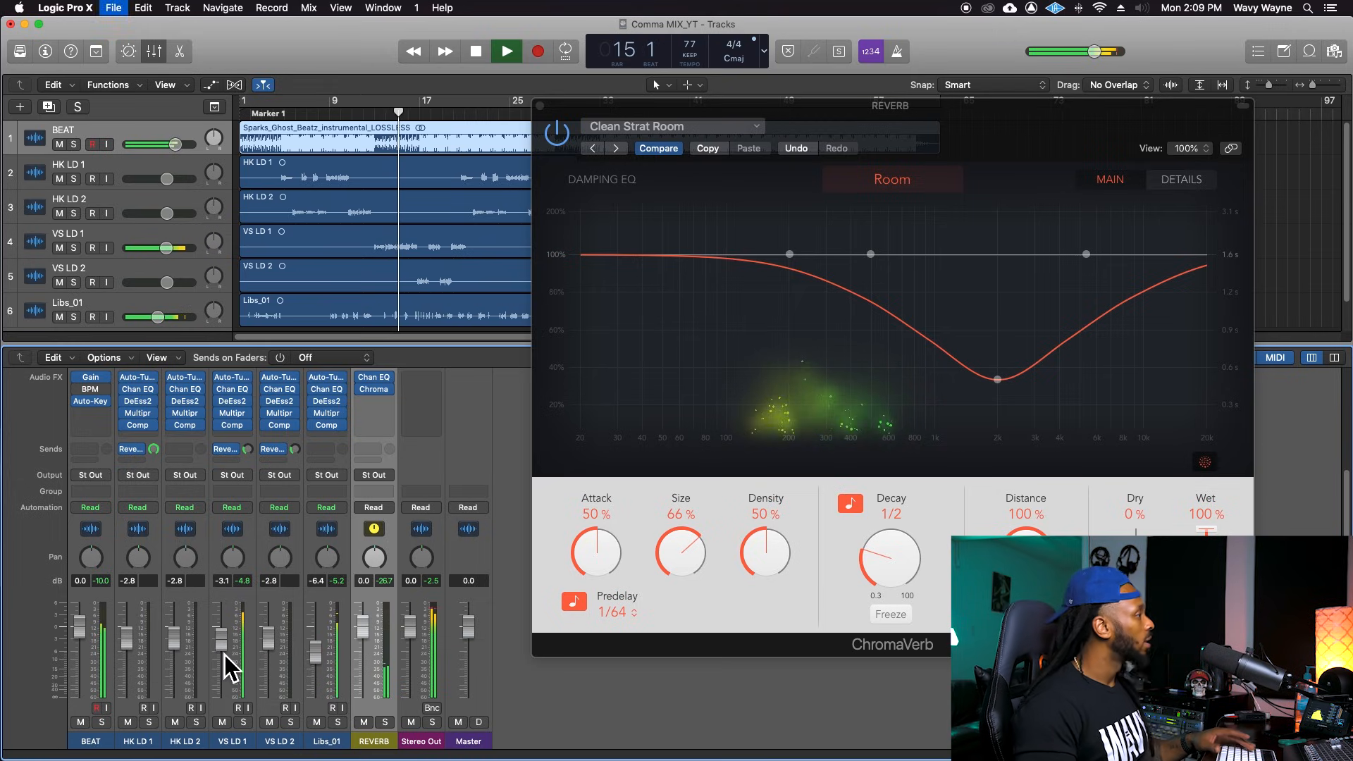
left_click_drag(268, 663, 268, 666)
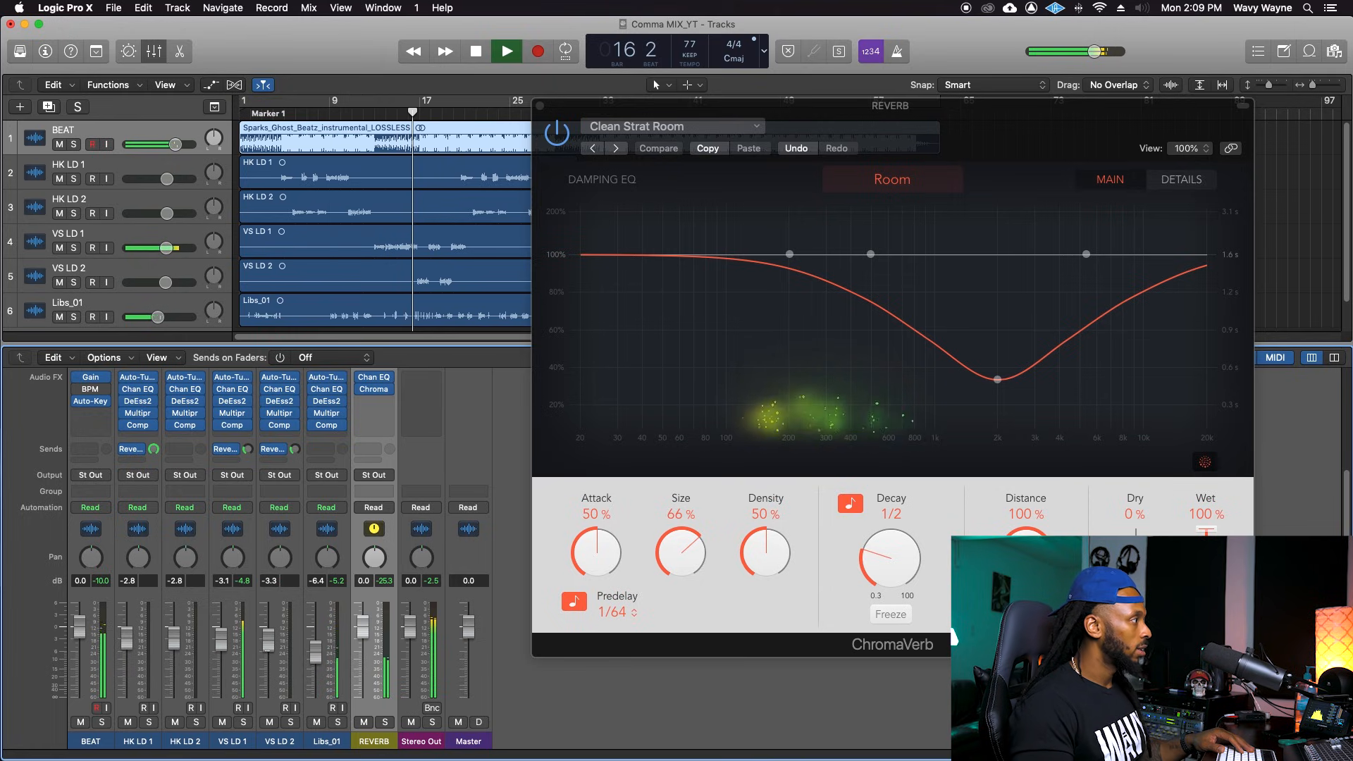
left_click_drag(268, 640, 268, 642)
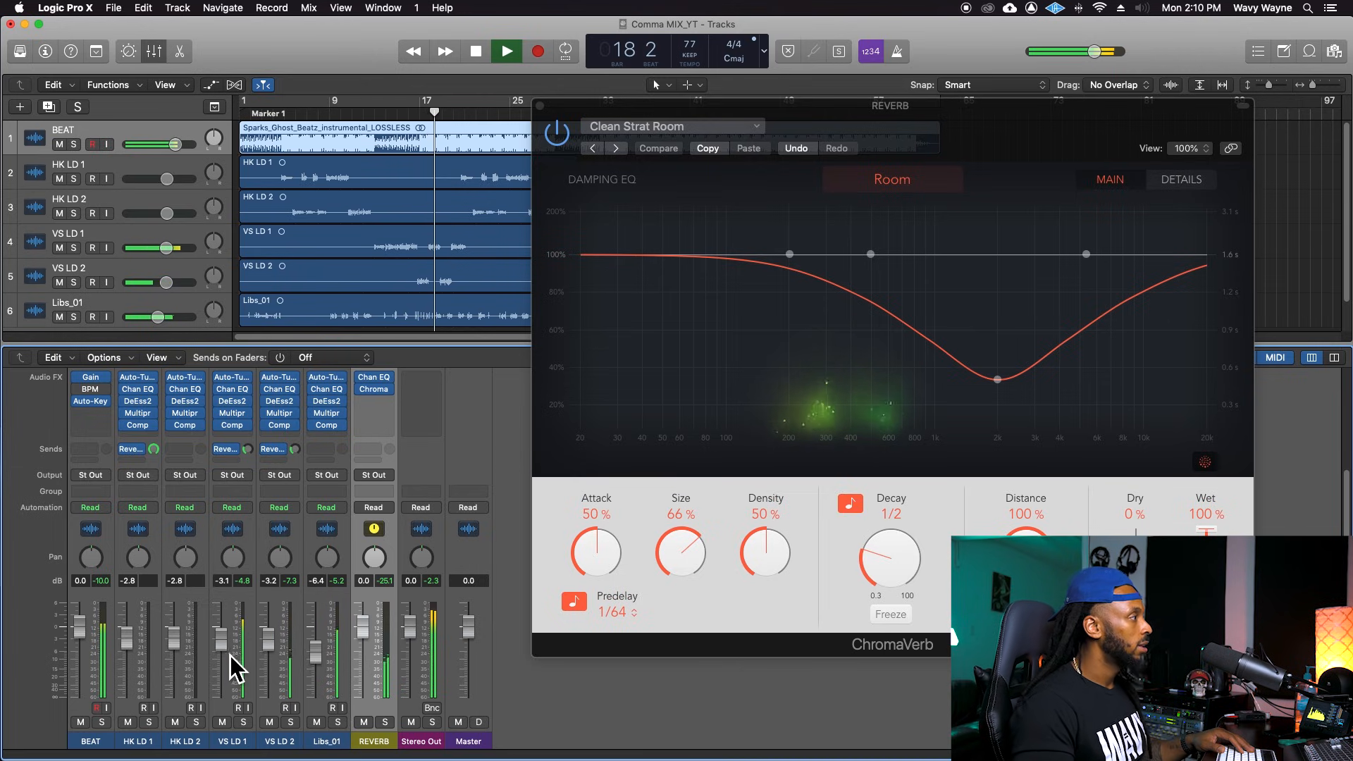
left_click(230, 655)
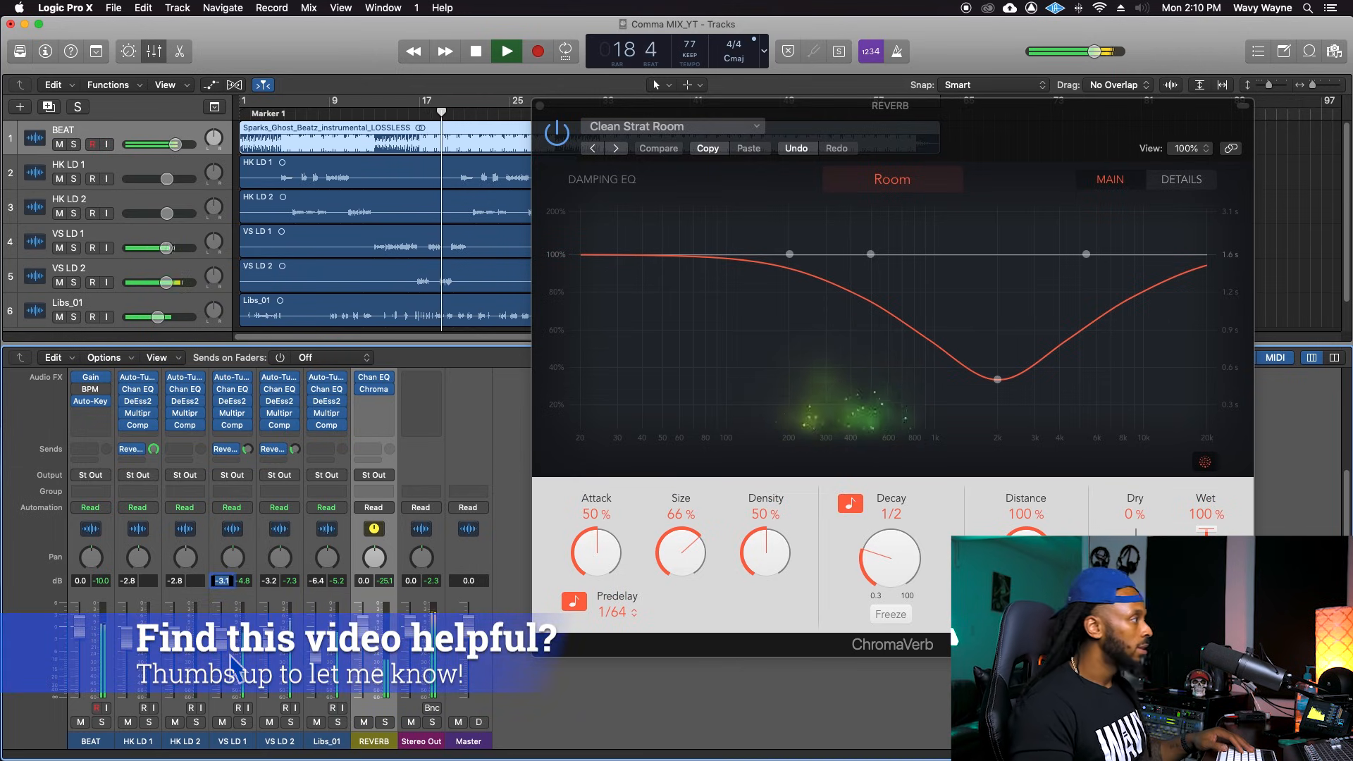
Add a send from Libs_01 to Bus 4 (Reverb) and lower the HK LD 1 reverb send to -15.0 dB.
left_click(325, 454)
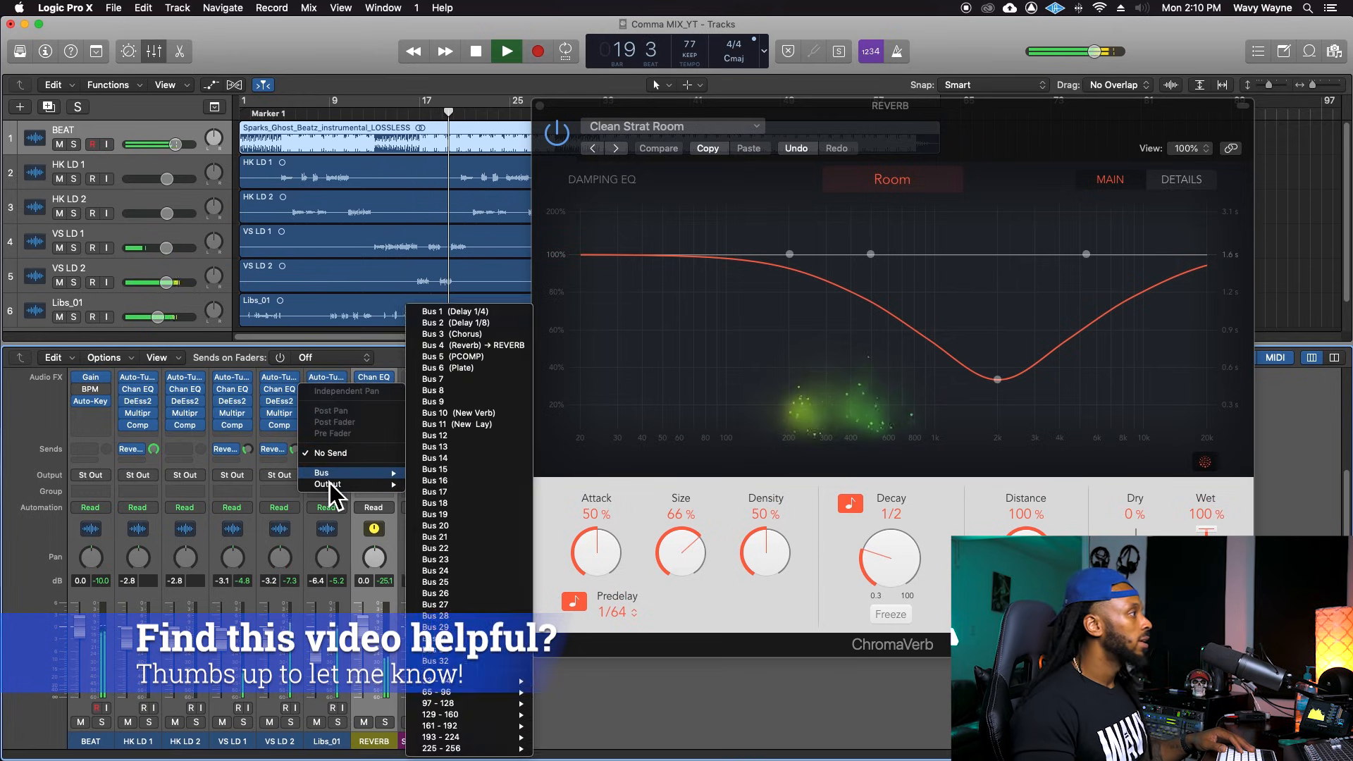
mouse_move(391, 476)
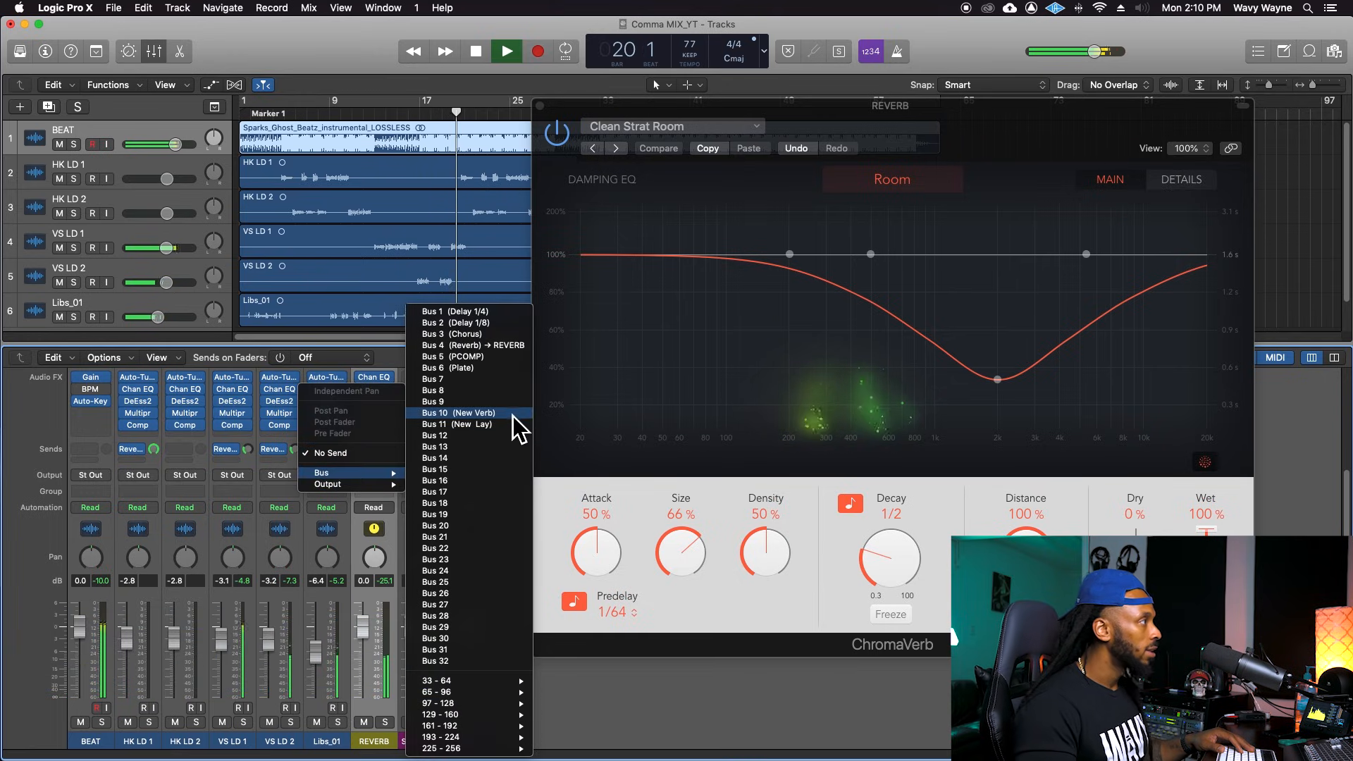
left_click(517, 346)
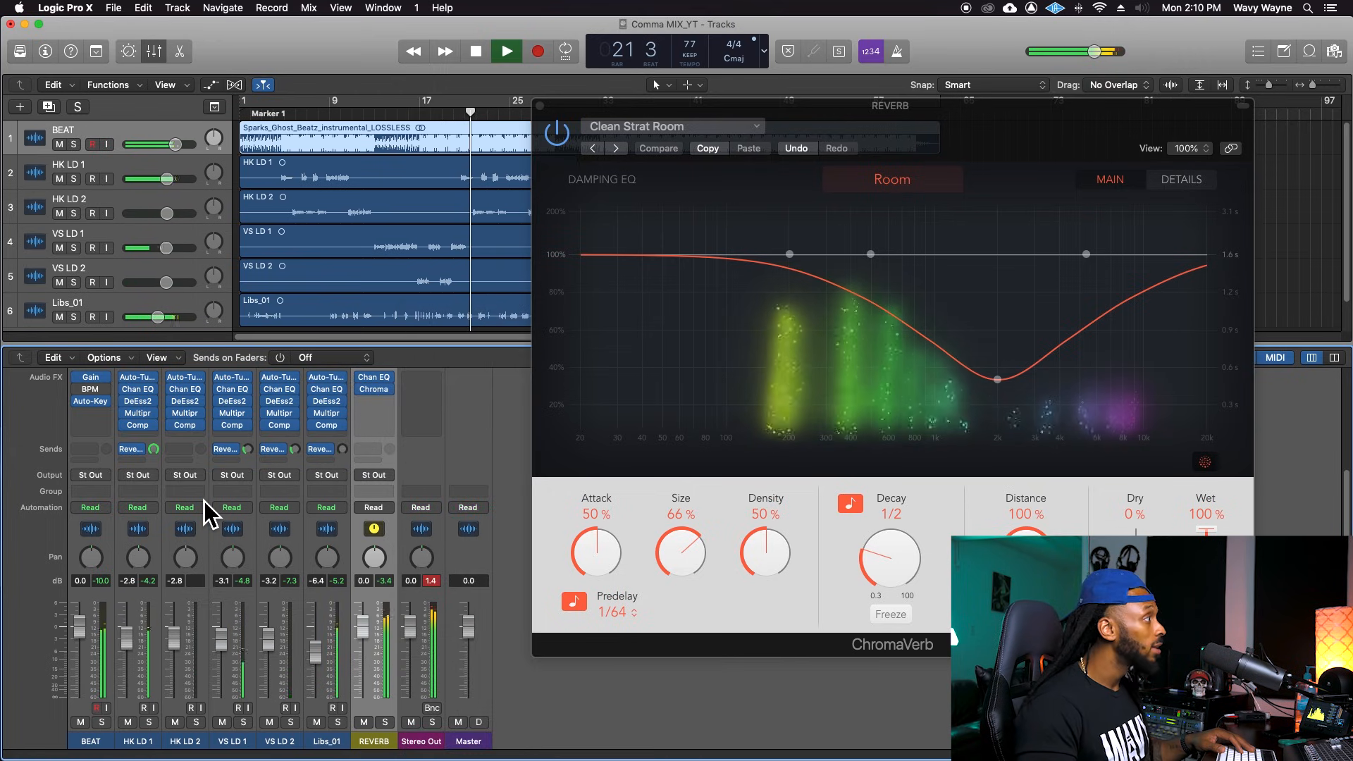
left_click_drag(154, 449, 154, 466)
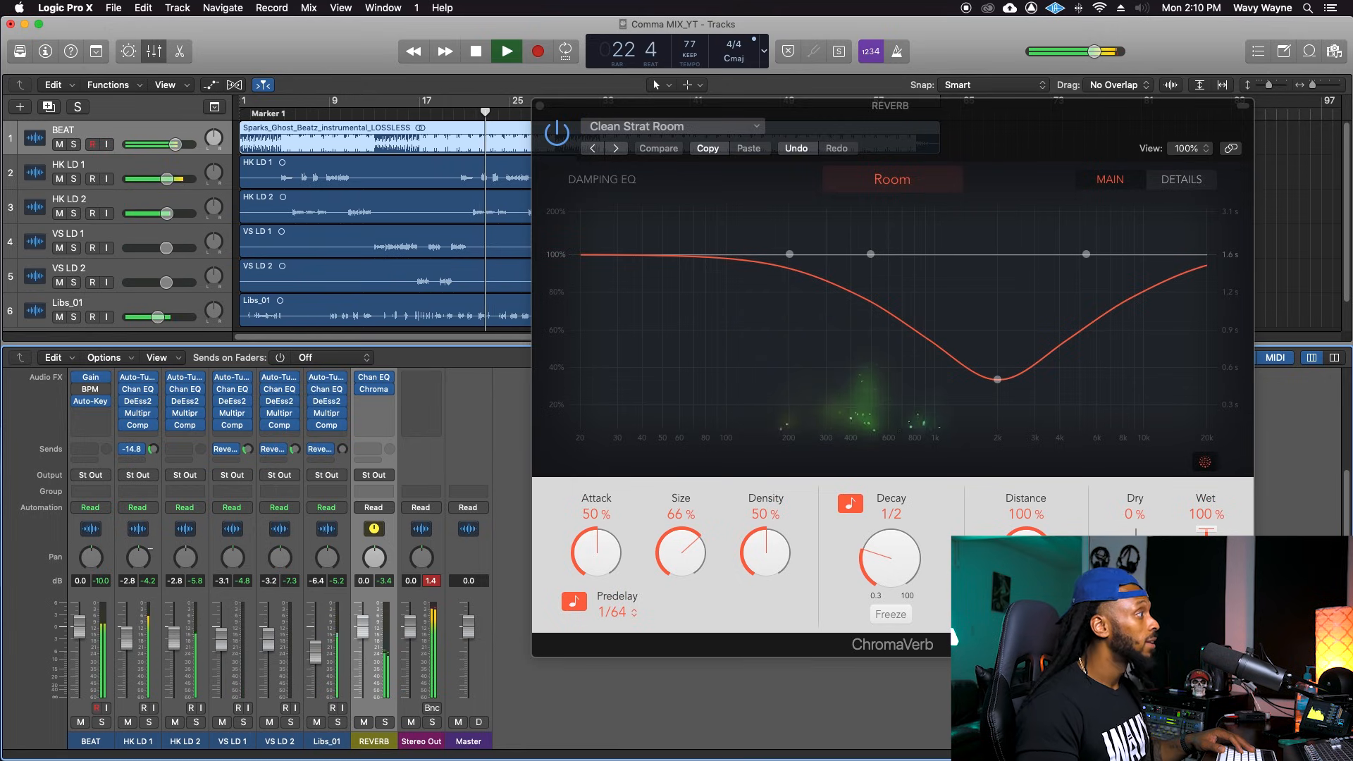
left_click_drag(154, 466, 154, 468)
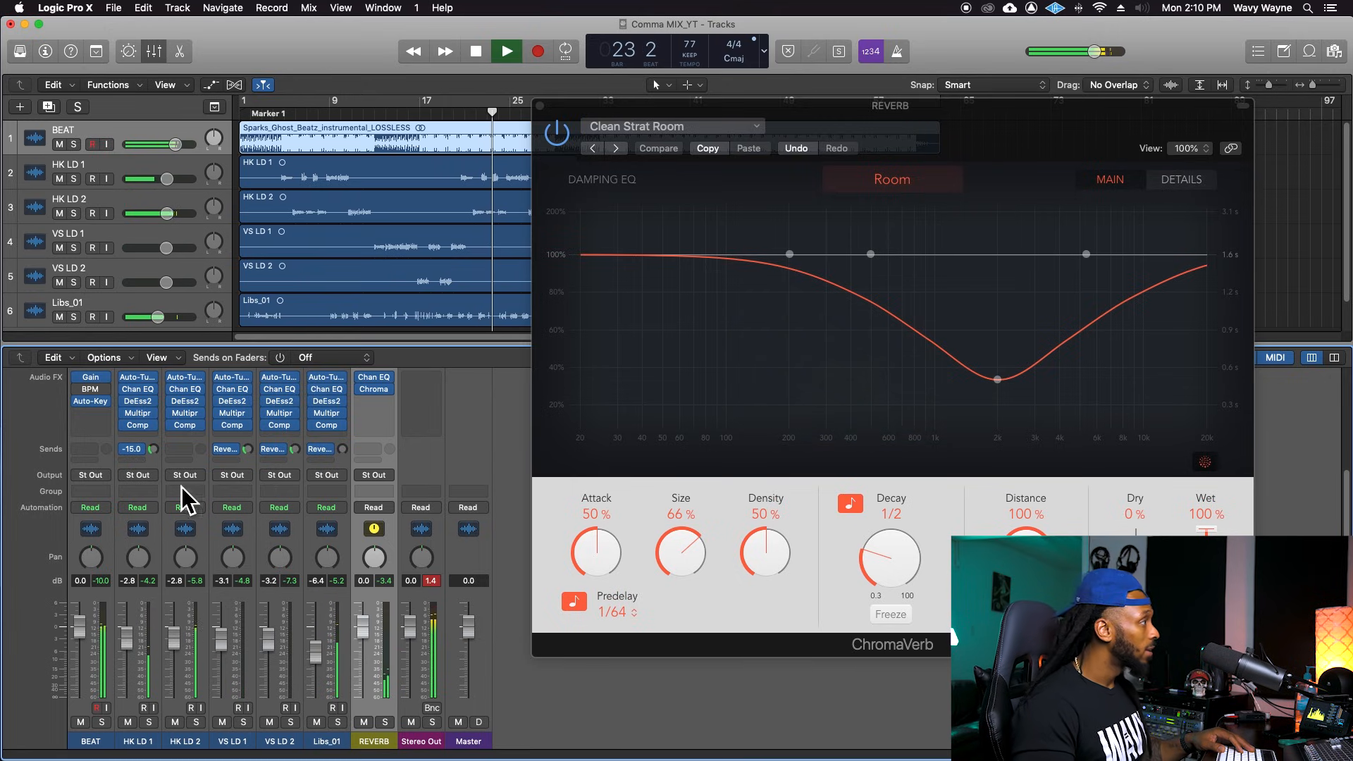
Add a send from HK LD 2 to Bus 4 (Reverb) at -17.4 dB and raise the Libs_01 reverb send.
left_click(185, 453)
mouse_move(198, 473)
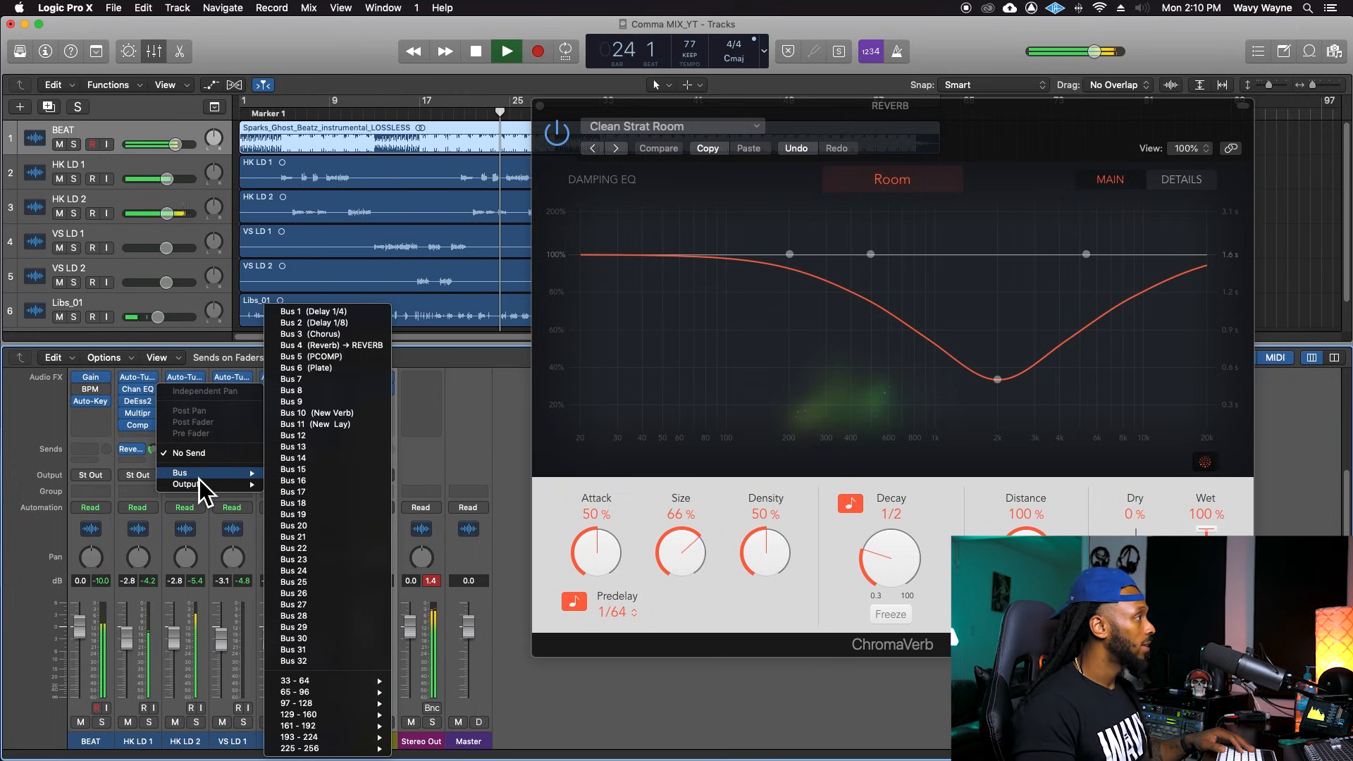
left_click(339, 348)
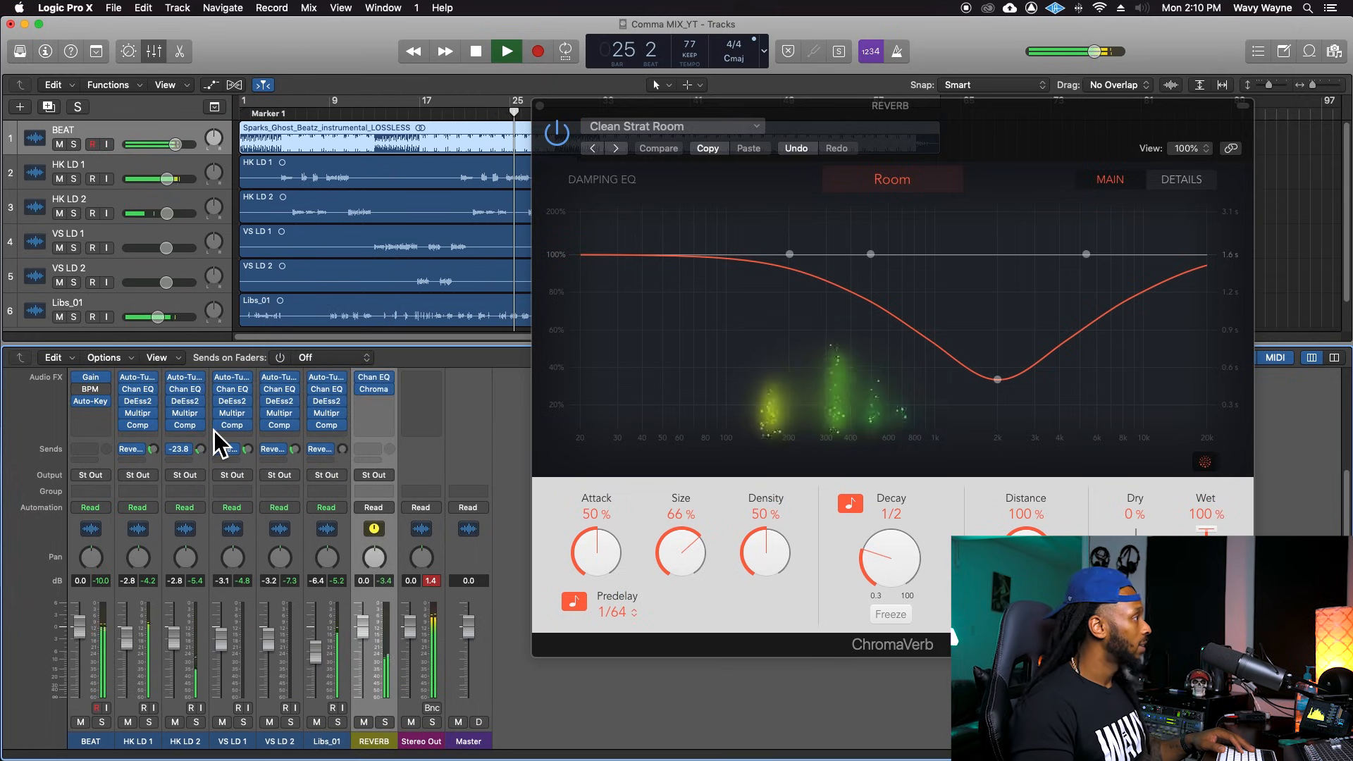
left_click_drag(213, 433, 213, 429)
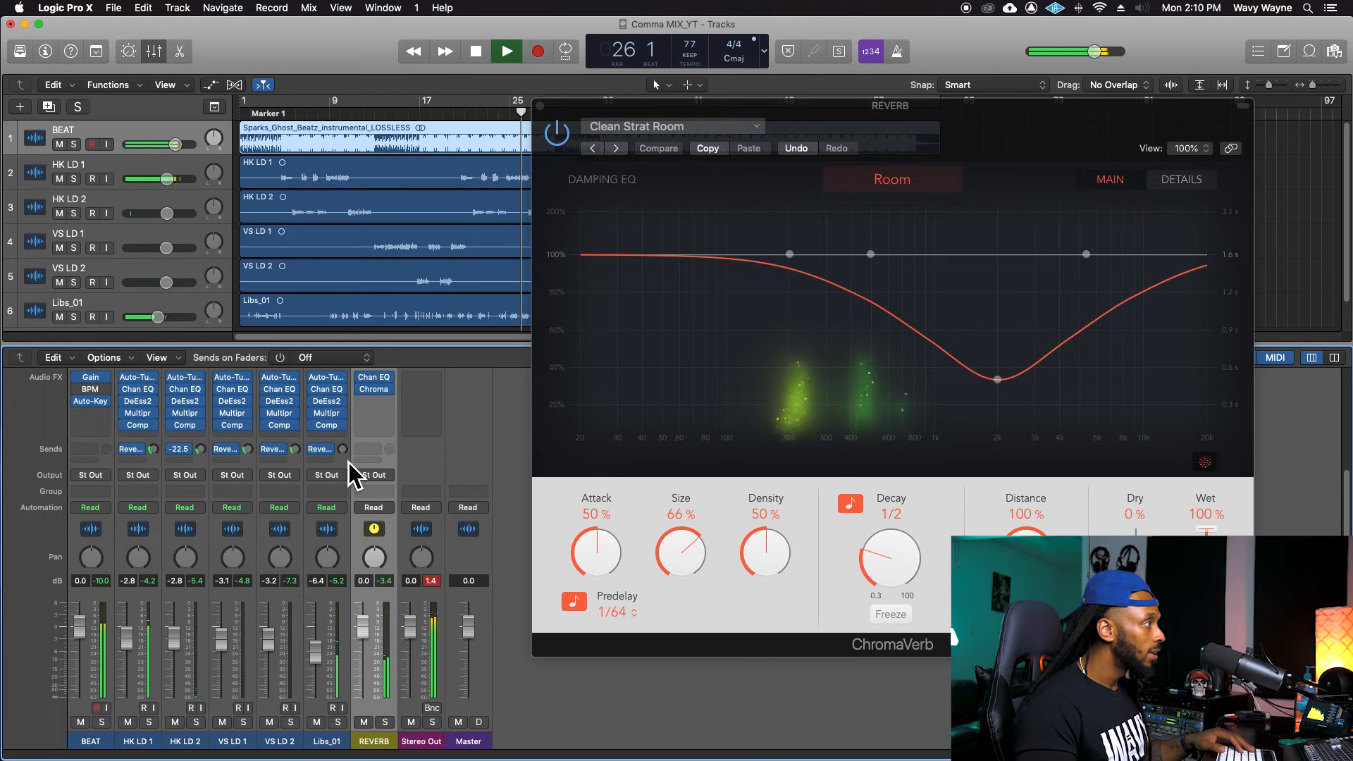
left_click_drag(359, 454, 373, 423)
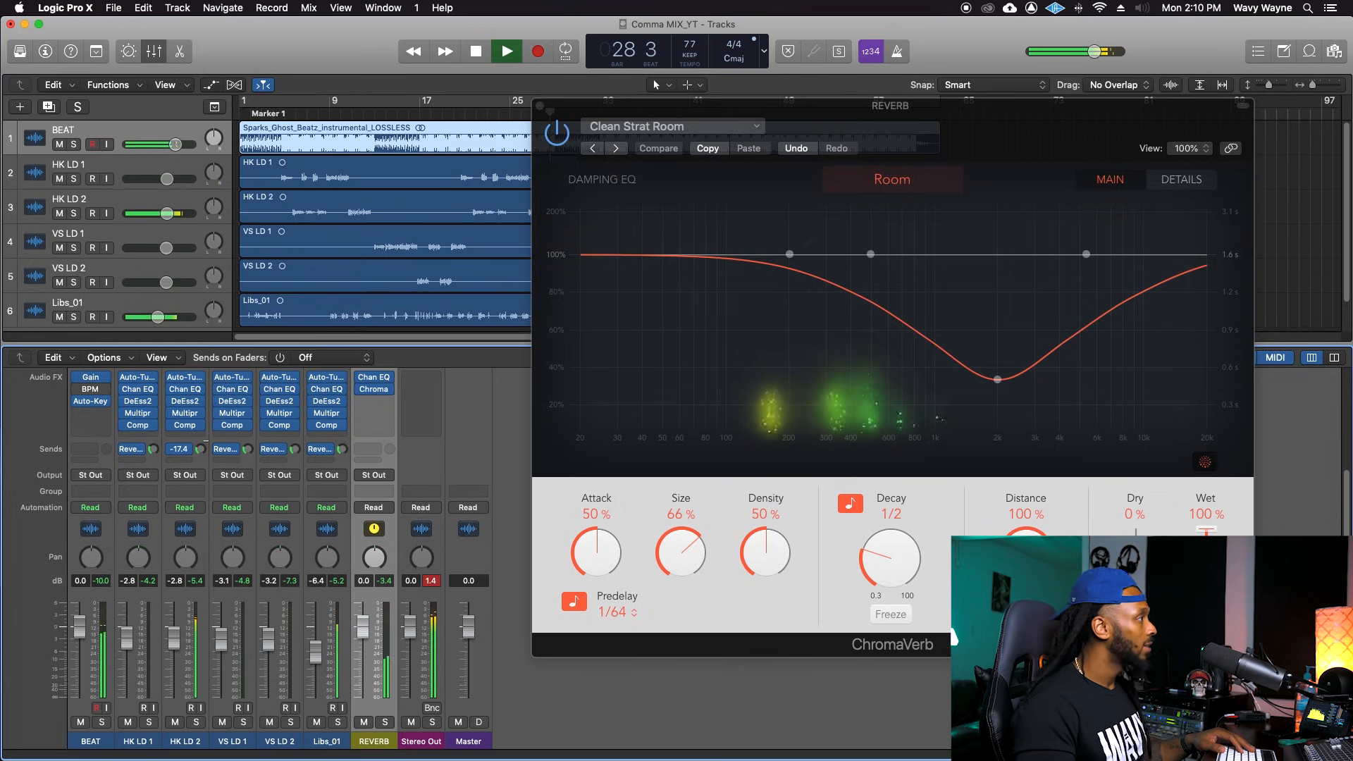
Replay from bar 5 and trim the channel volumes to -3.2 dB for HK LD 1, -3.1 dB for HK LD 2 and -3.5 dB for VS LD 1.
key("space")
left_click_drag(286, 112, 283, 118)
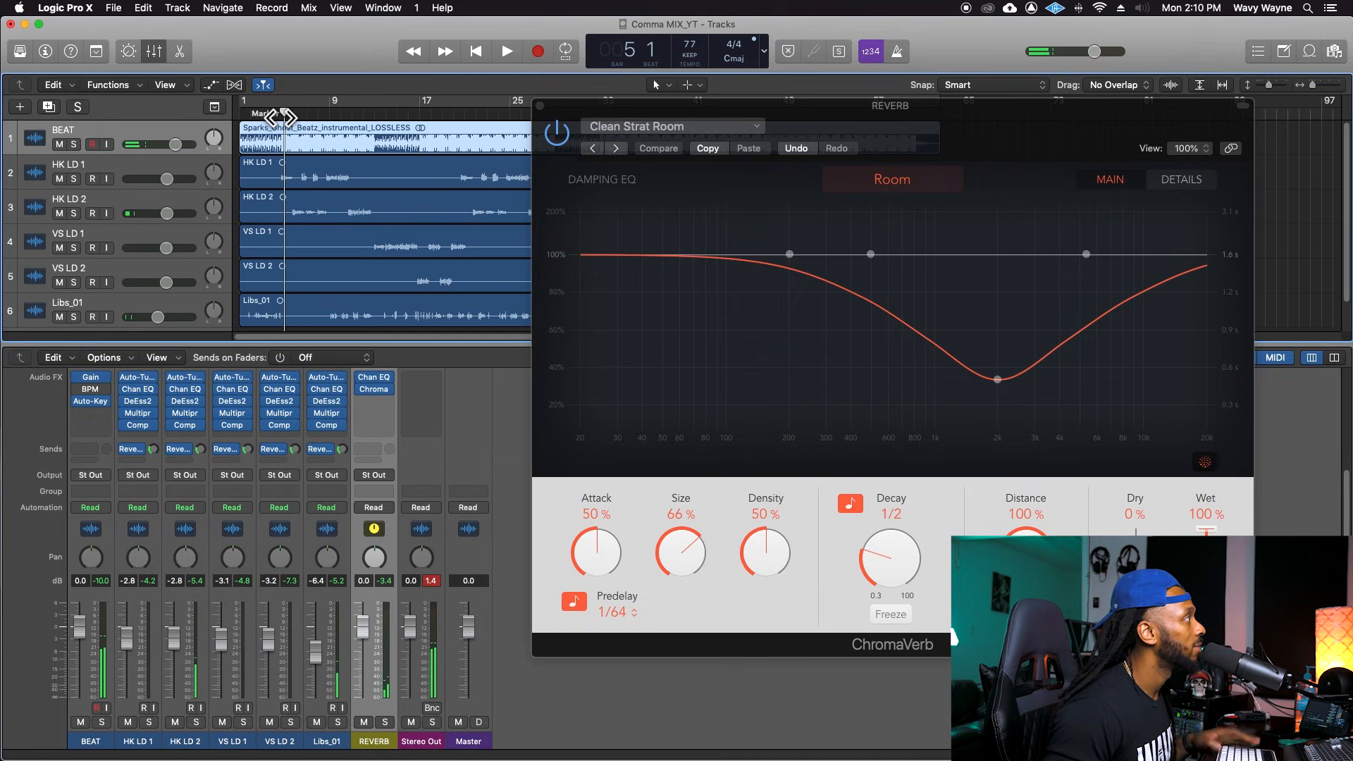
key("space")
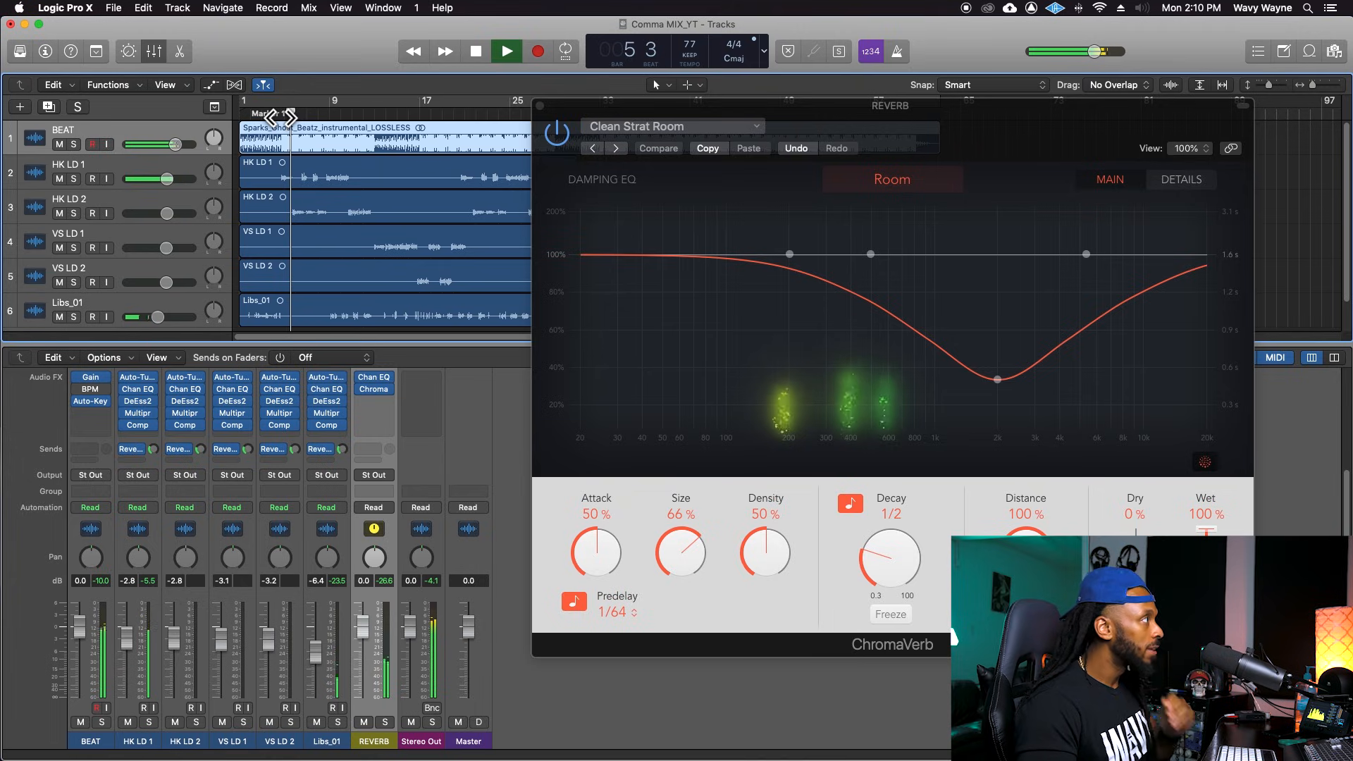
left_click(275, 114)
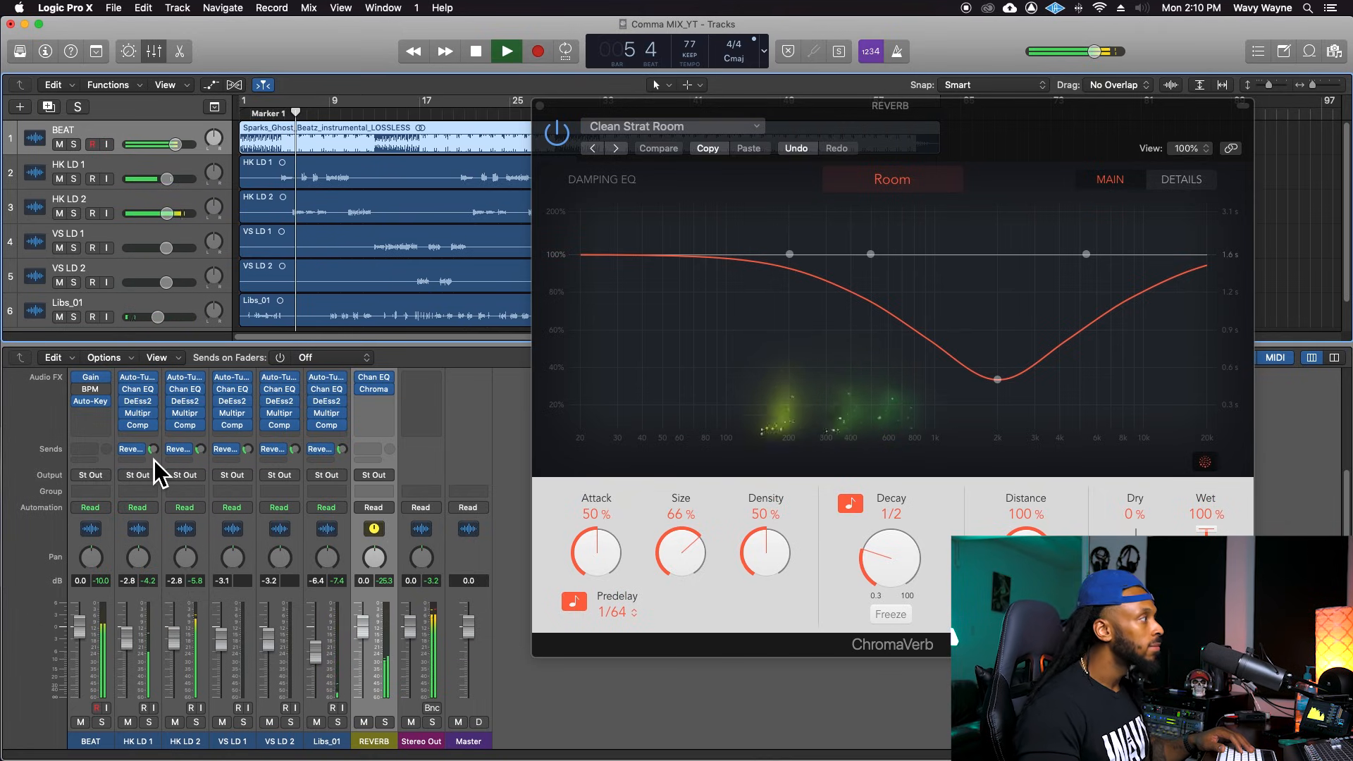
mouse_move(178, 457)
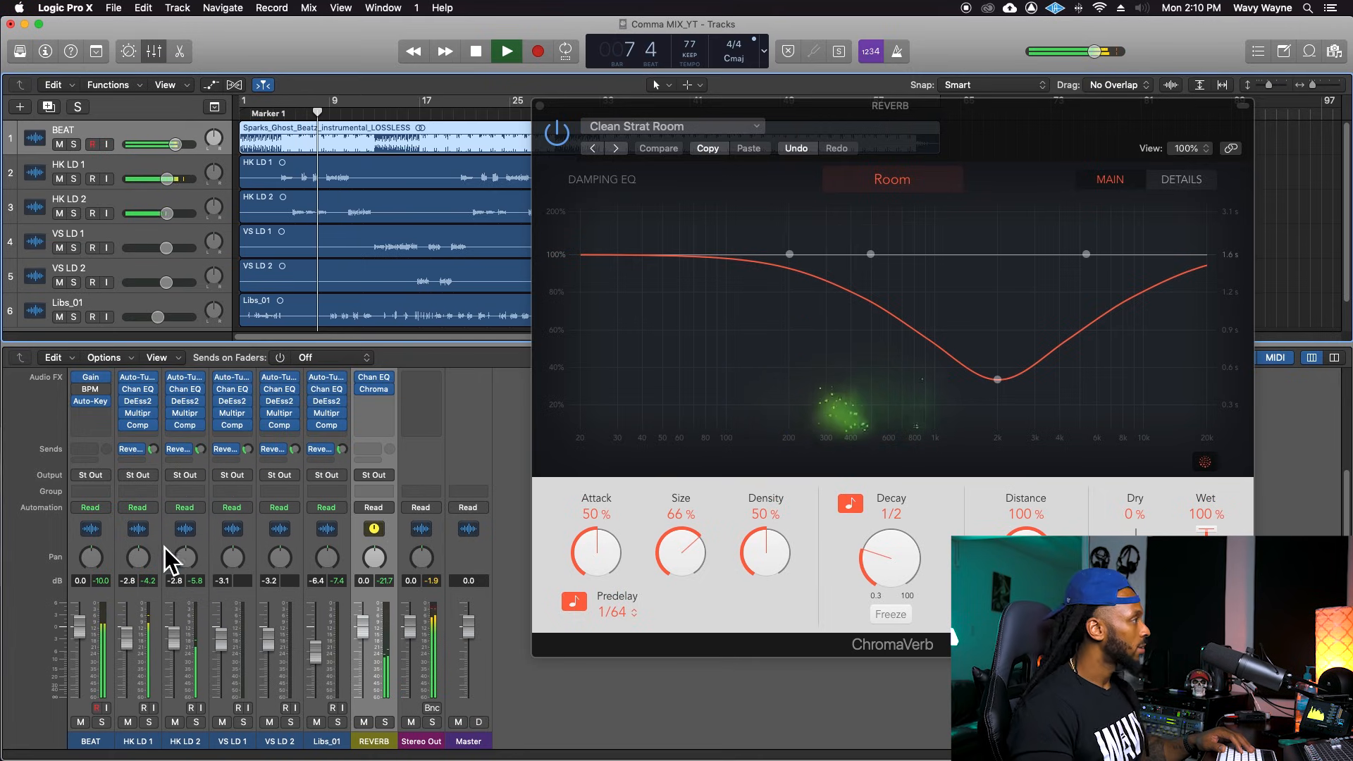
left_click(145, 428)
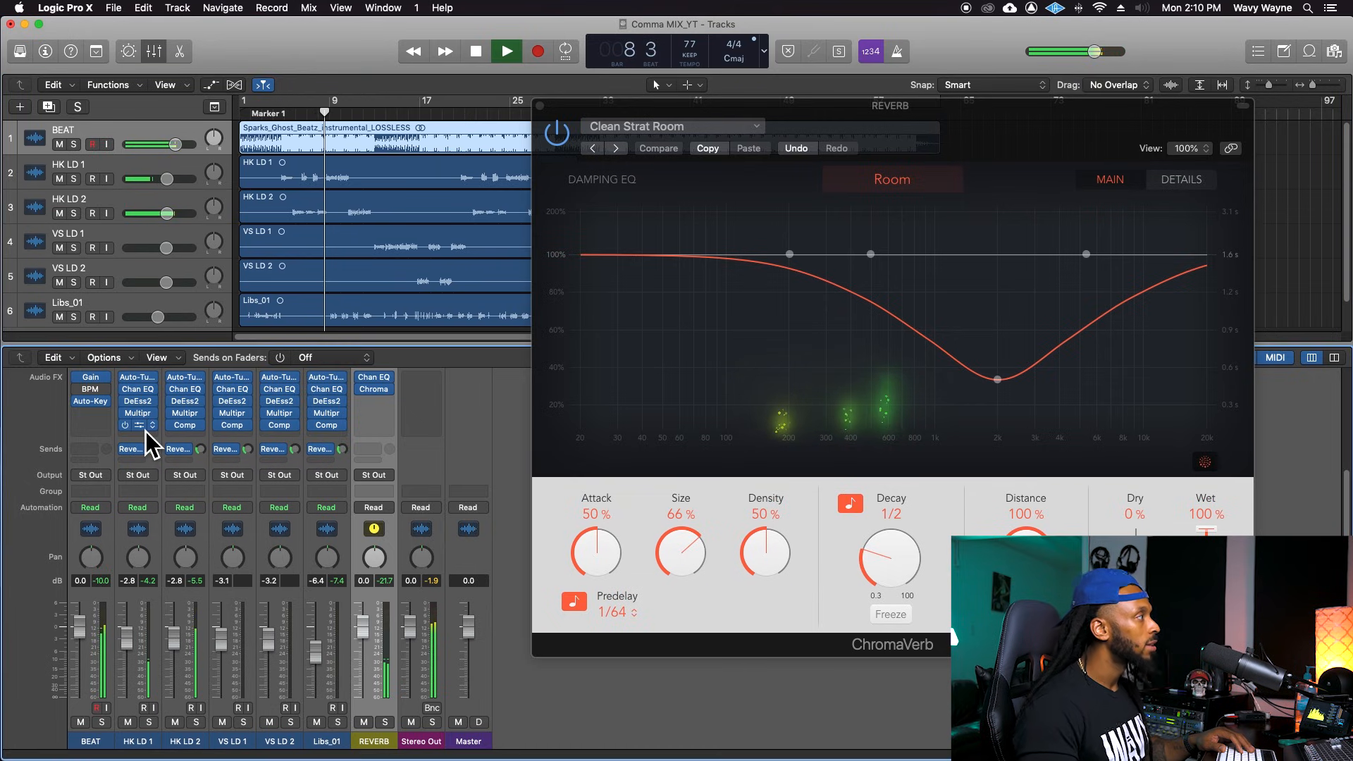
left_click(145, 429)
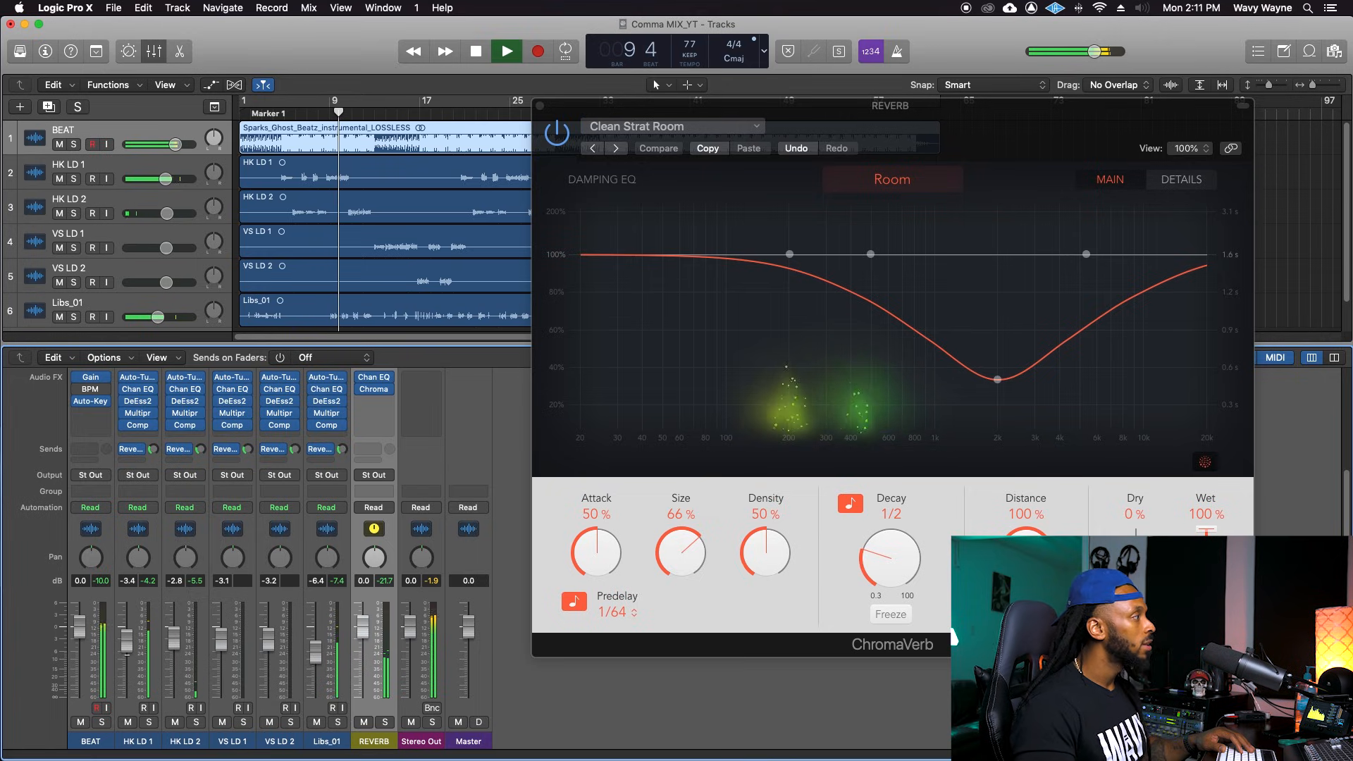
left_click_drag(172, 650, 174, 652)
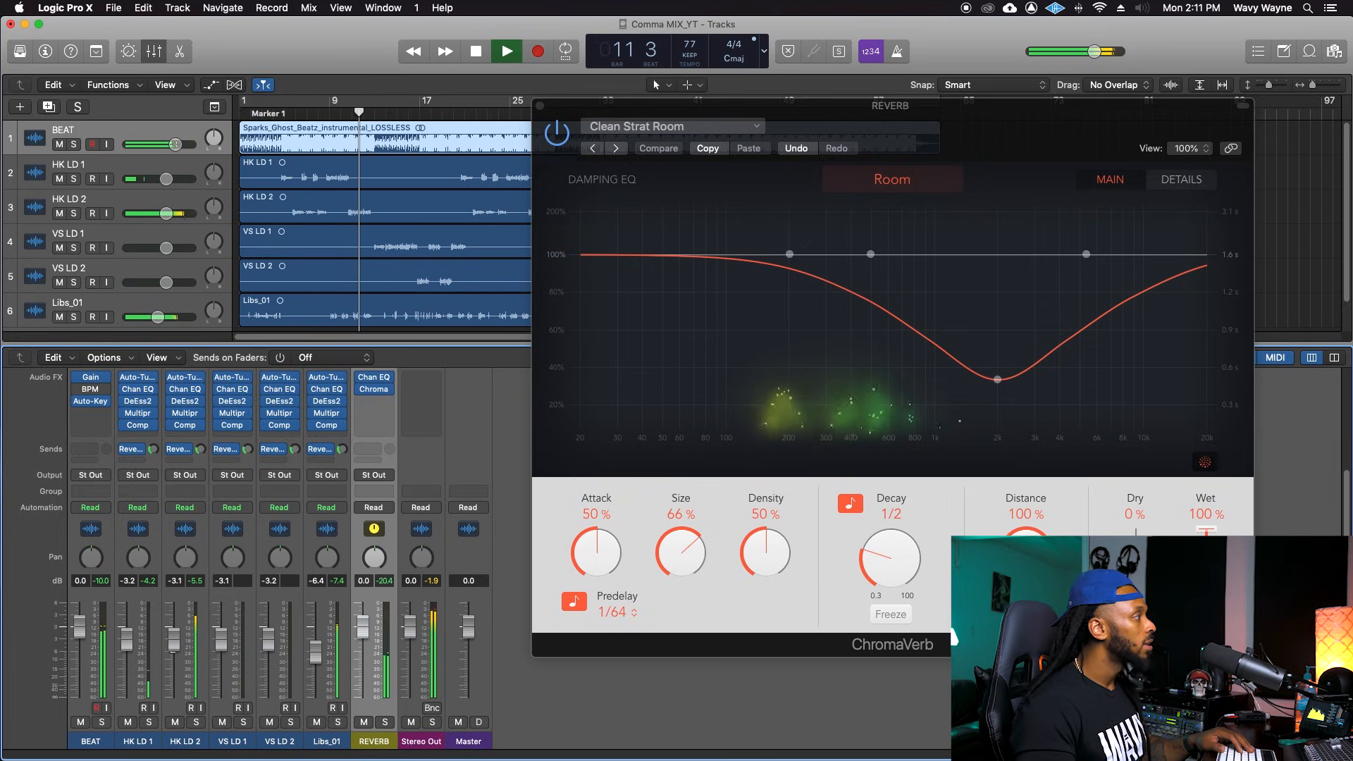
left_click(172, 665)
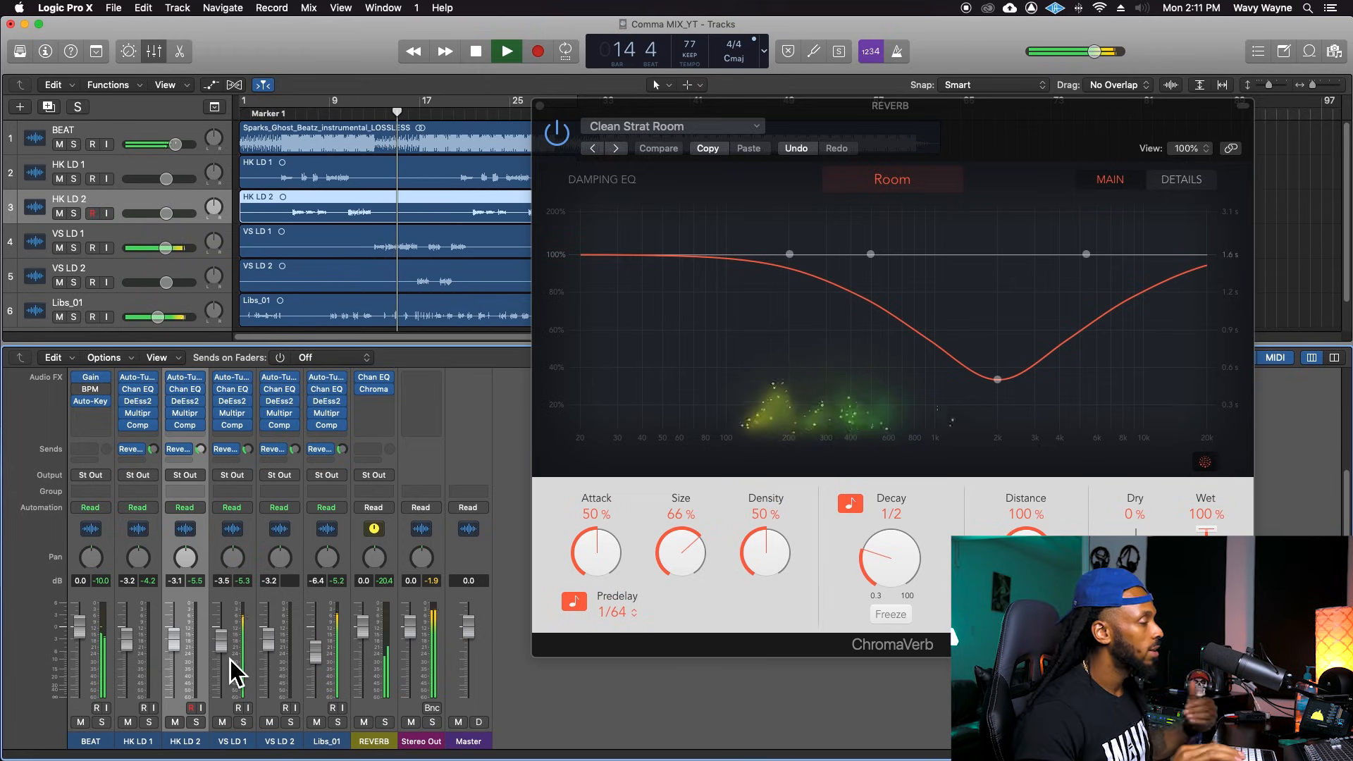
Audition VS LD 1 from bar 13 with its Channel EQ open and set the third band to 190 Hz at -2.0 dB.
left_click(241, 393)
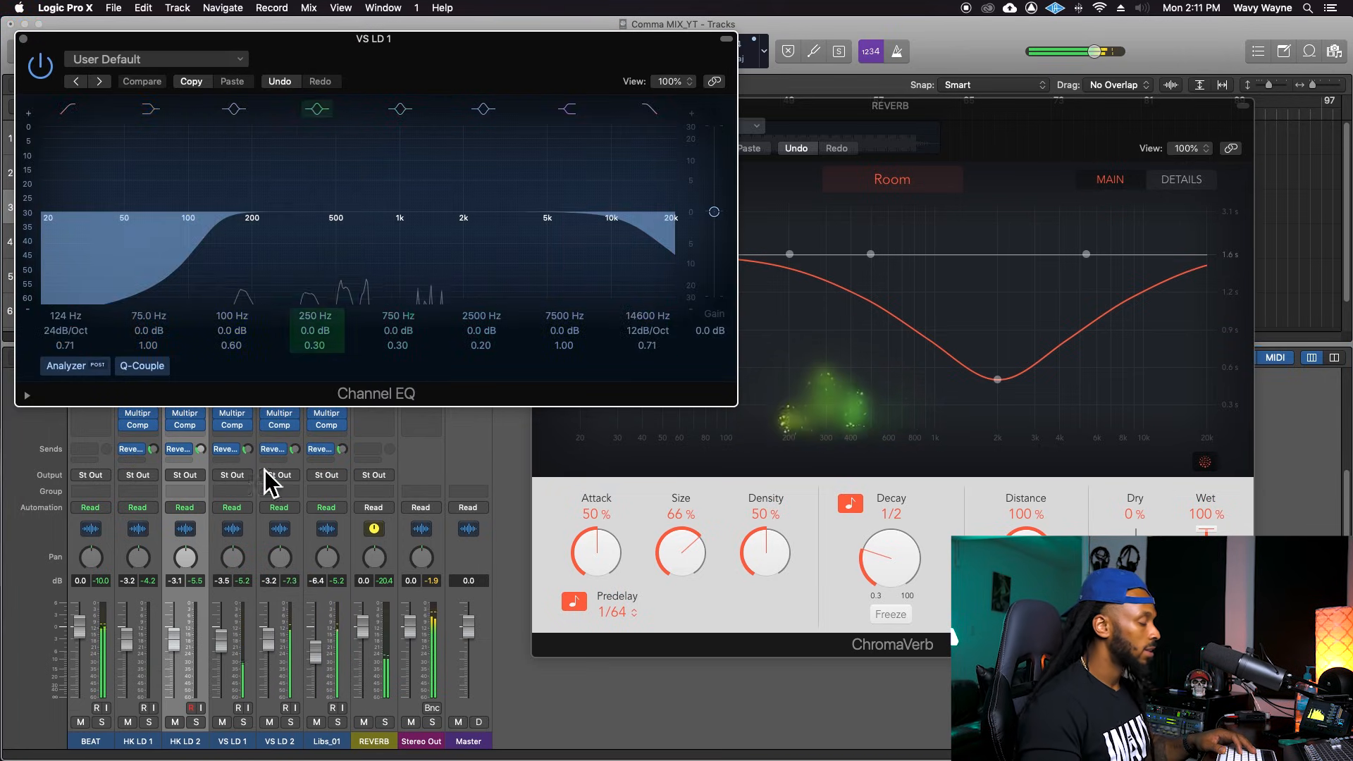
left_click_drag(475, 57, 610, 346)
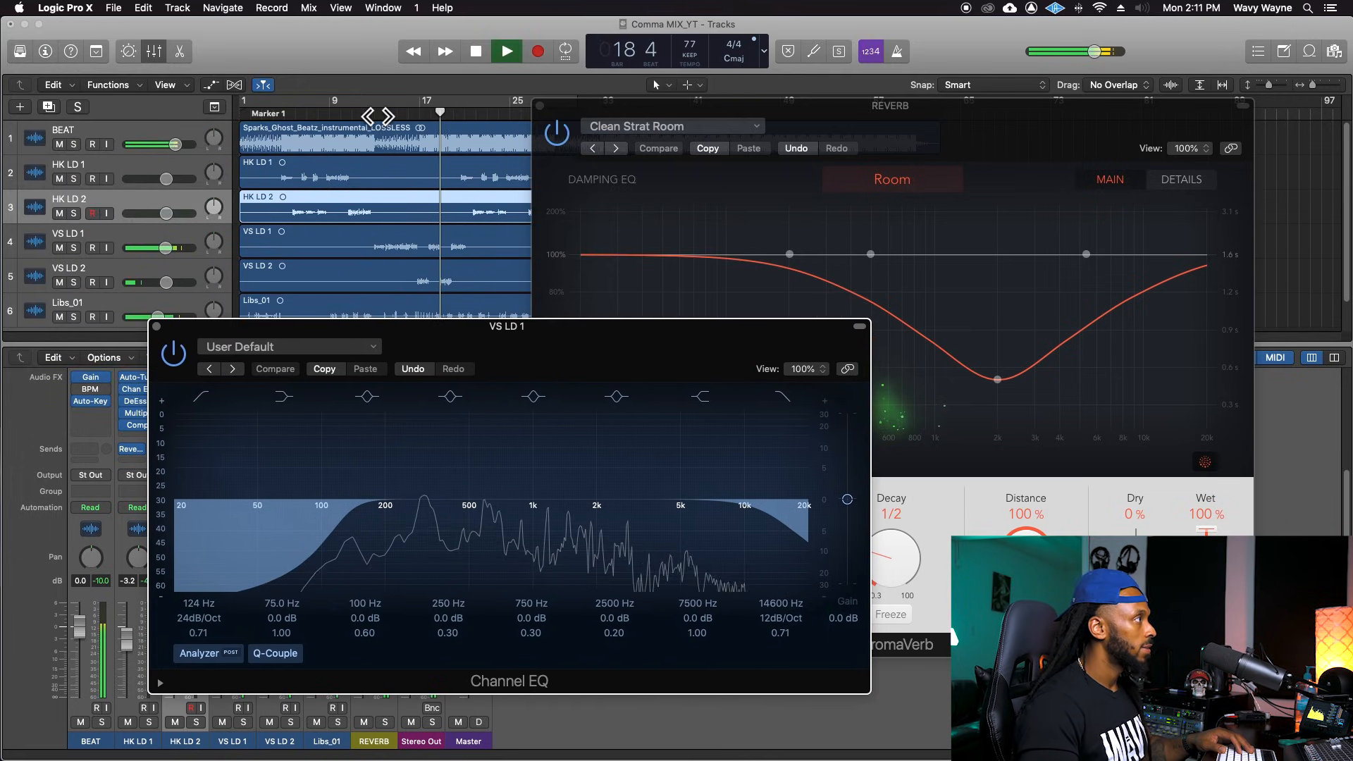
left_click(378, 115)
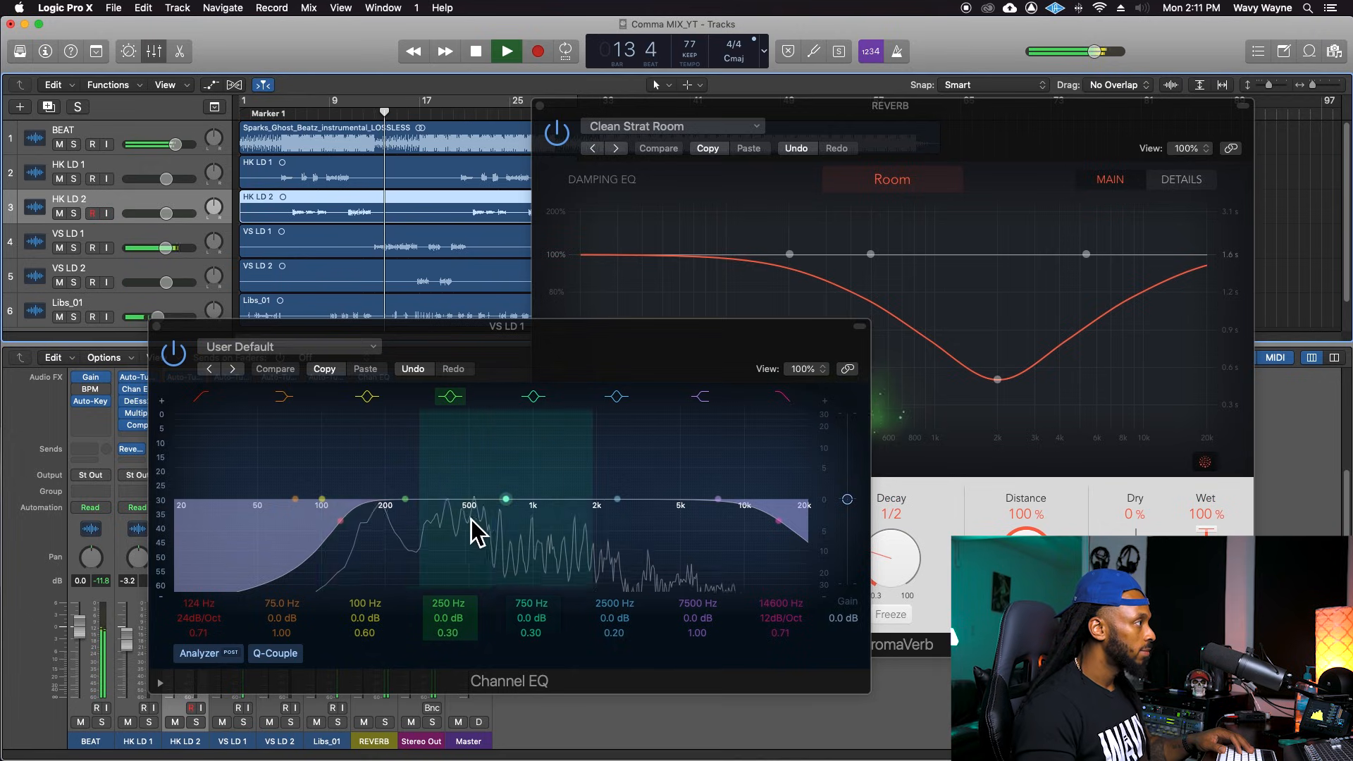
key("space")
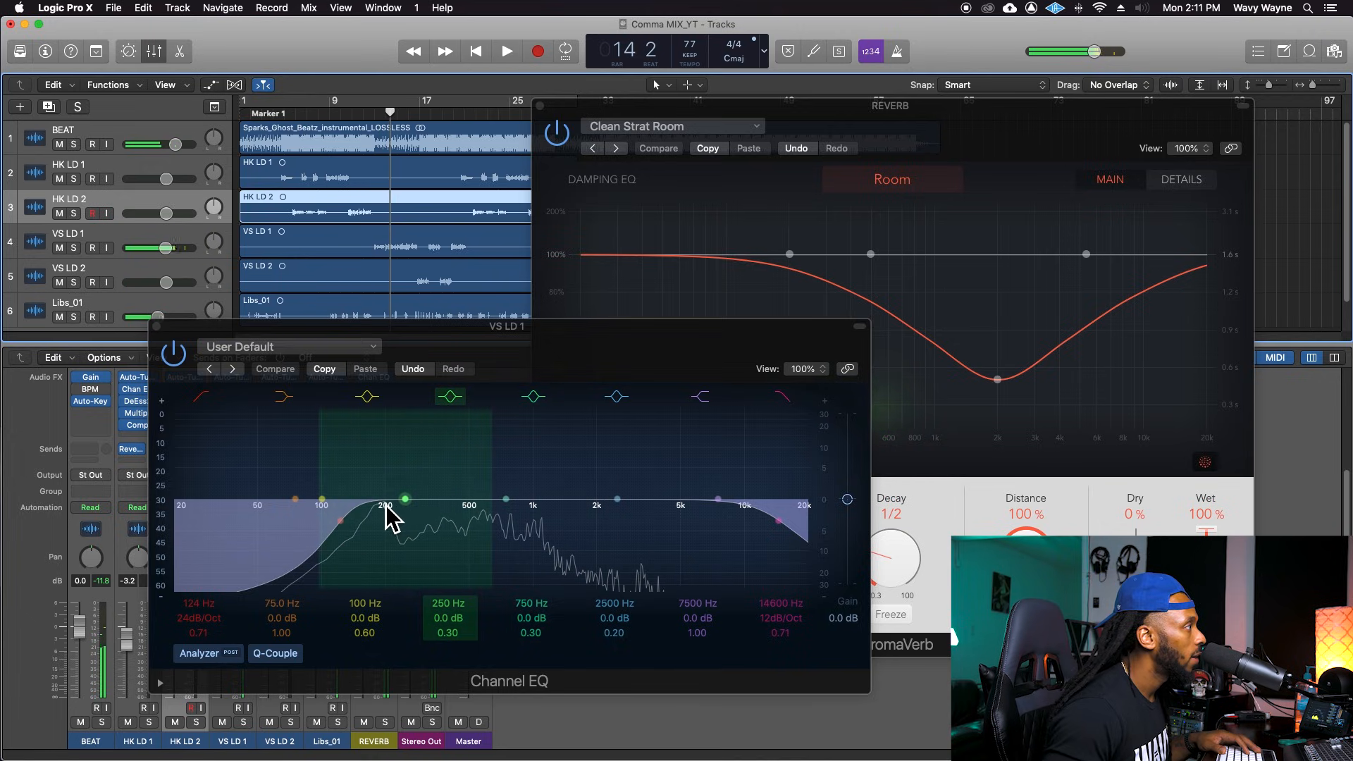
left_click(389, 518)
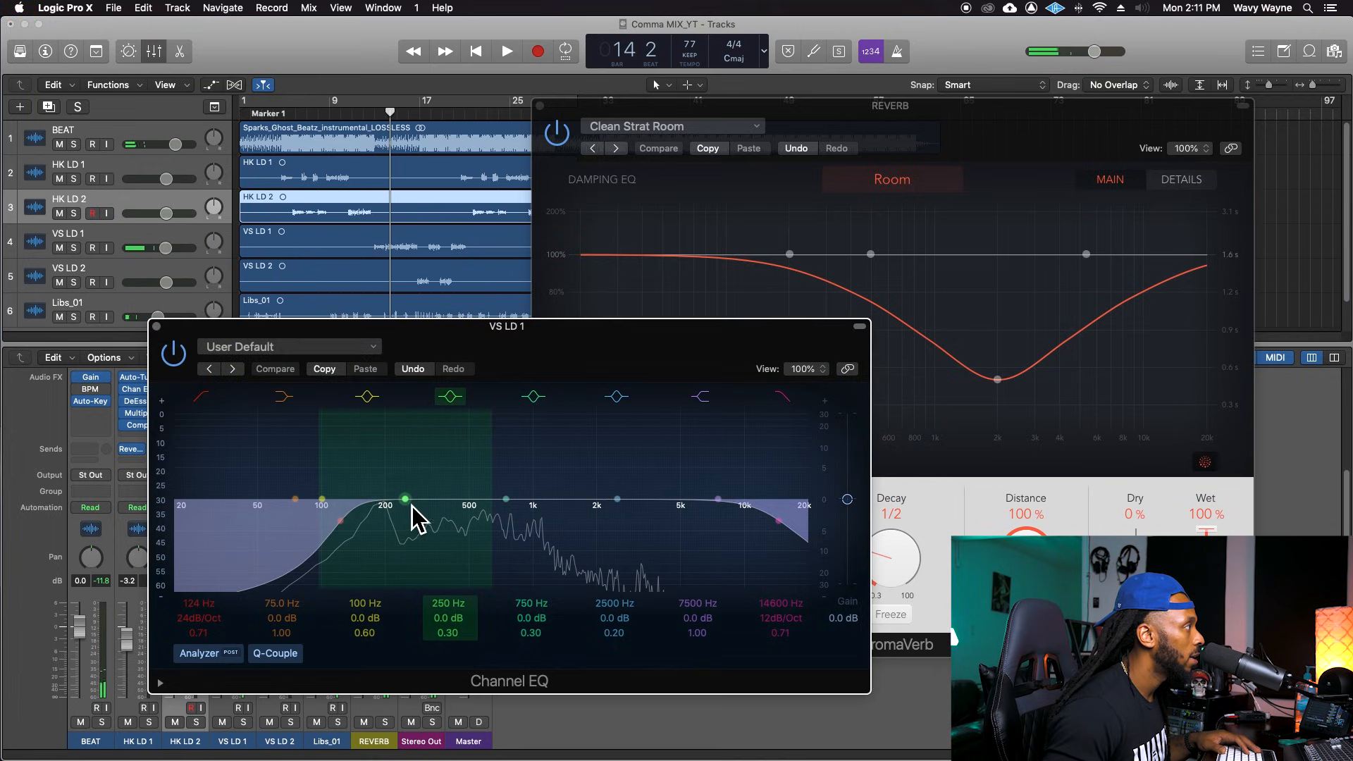
left_click(368, 400)
left_click(370, 400)
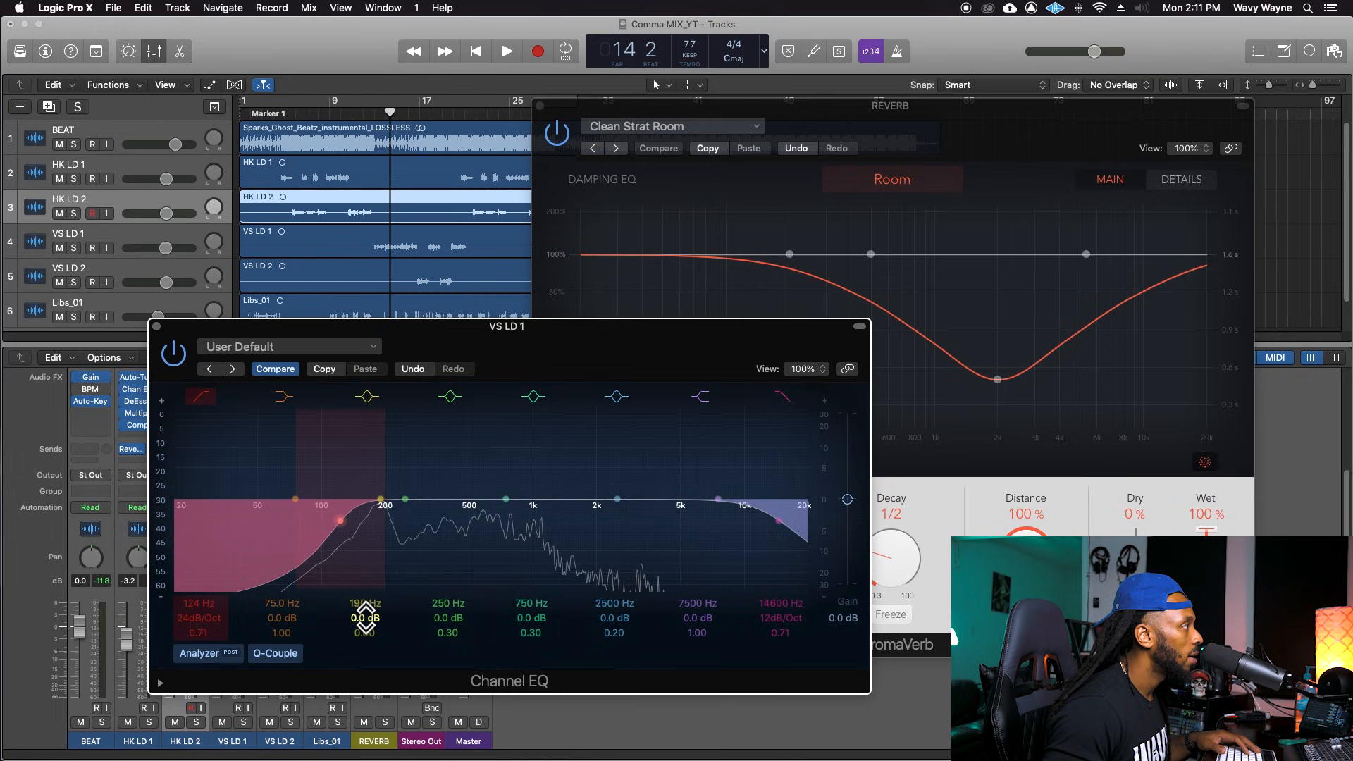
left_click_drag(366, 617, 365, 628)
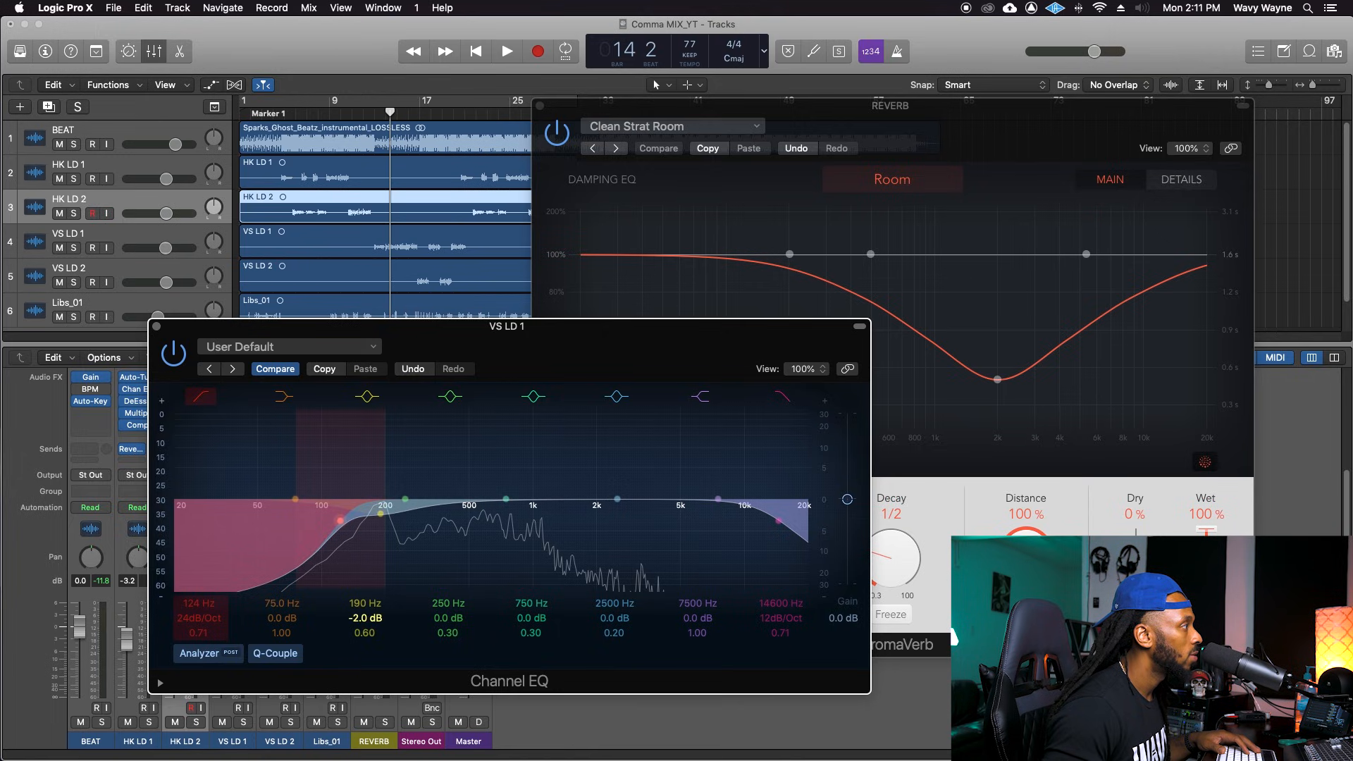
Play the verse from bar 13 with cycle mode off to hear the VS LD 1 EQ cut.
key("space")
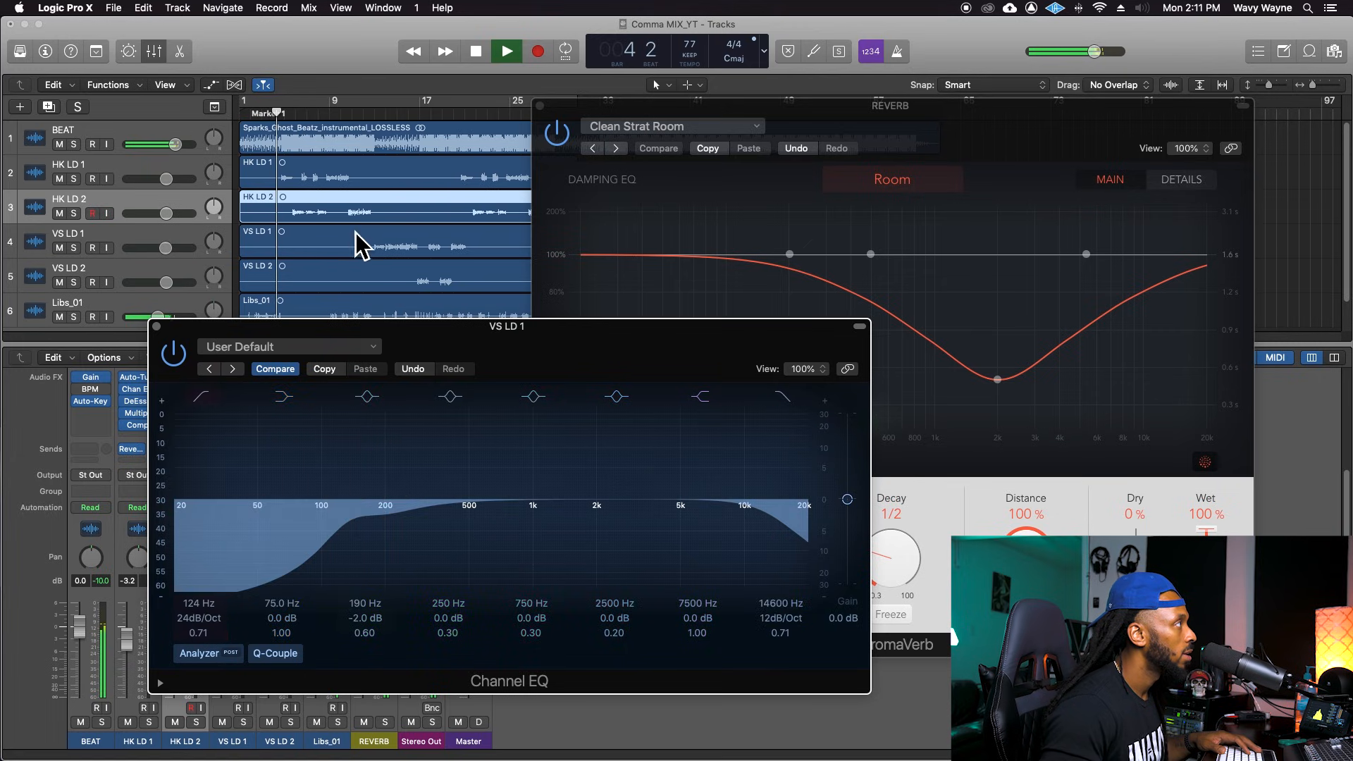
left_click(342, 107)
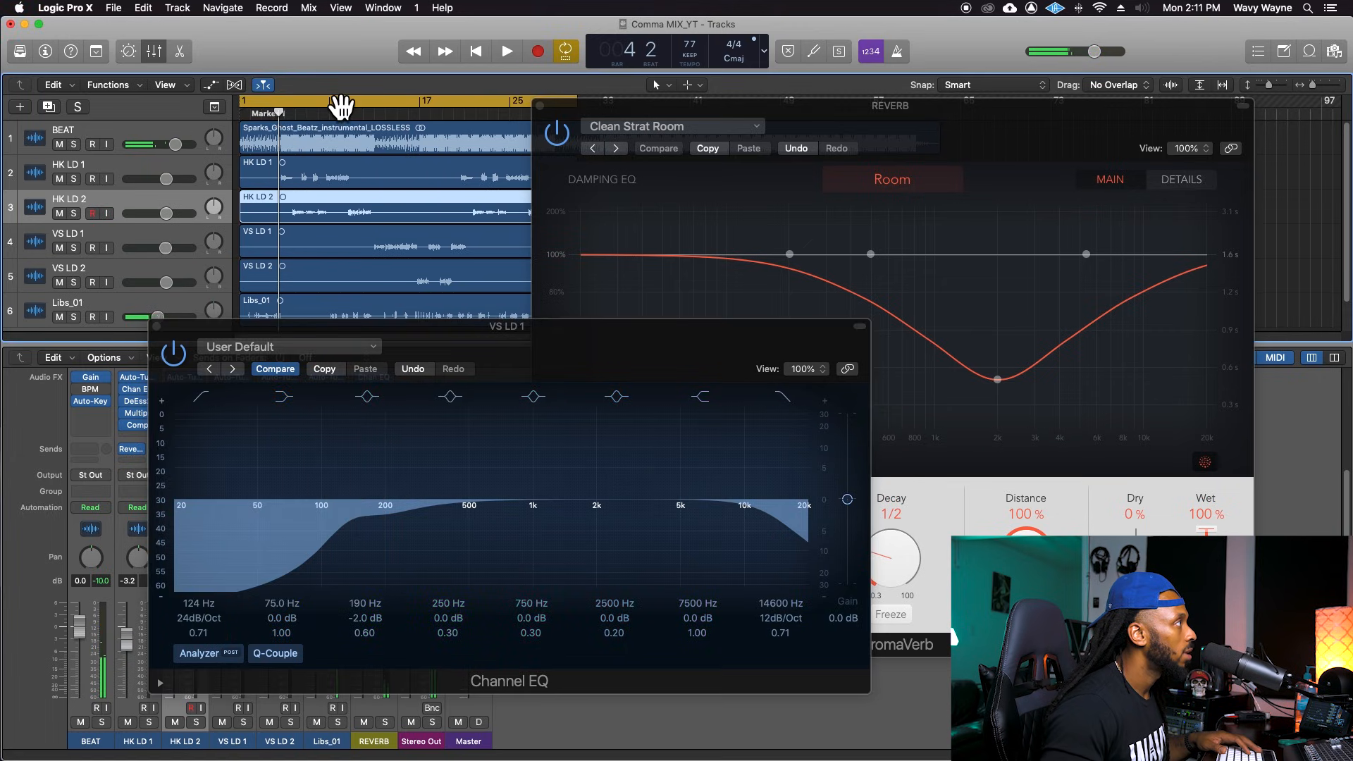
left_click(351, 117)
left_click(352, 105)
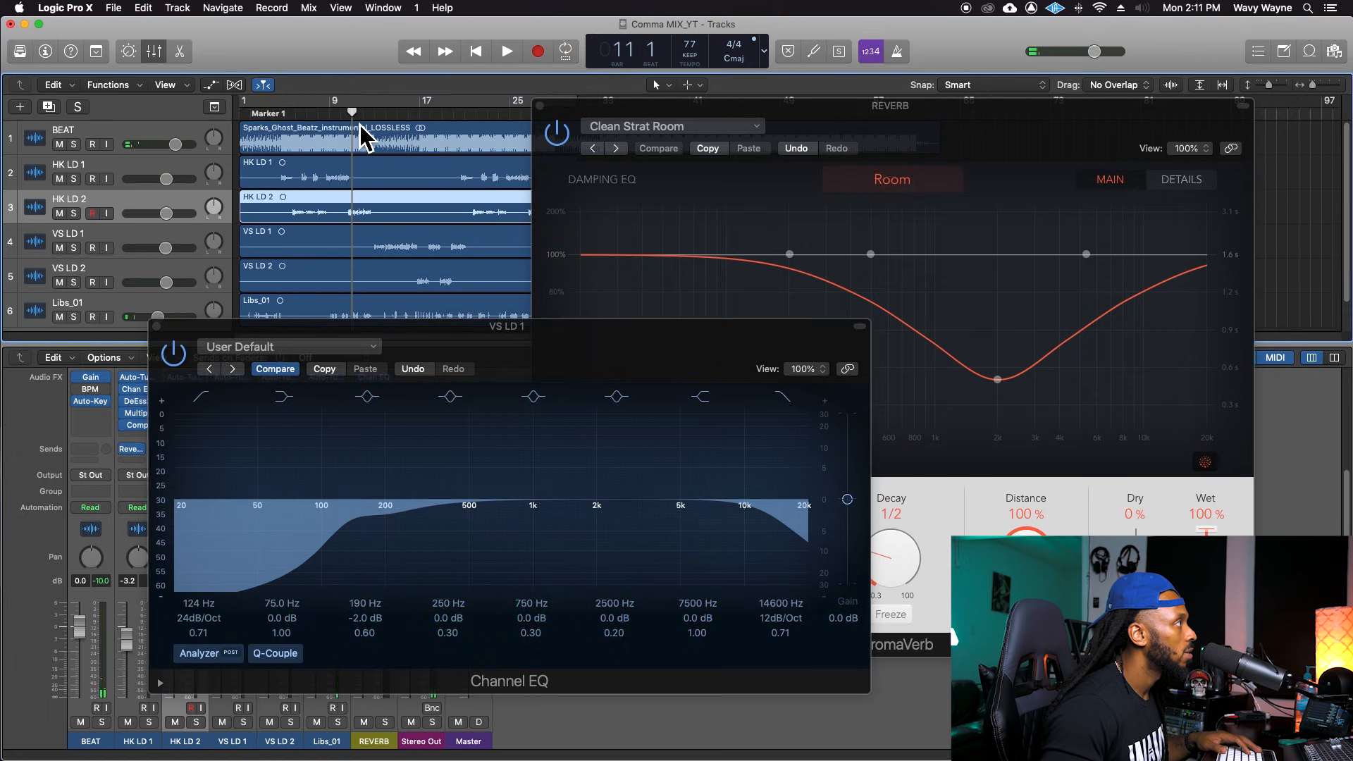
left_click(375, 114)
key("space")
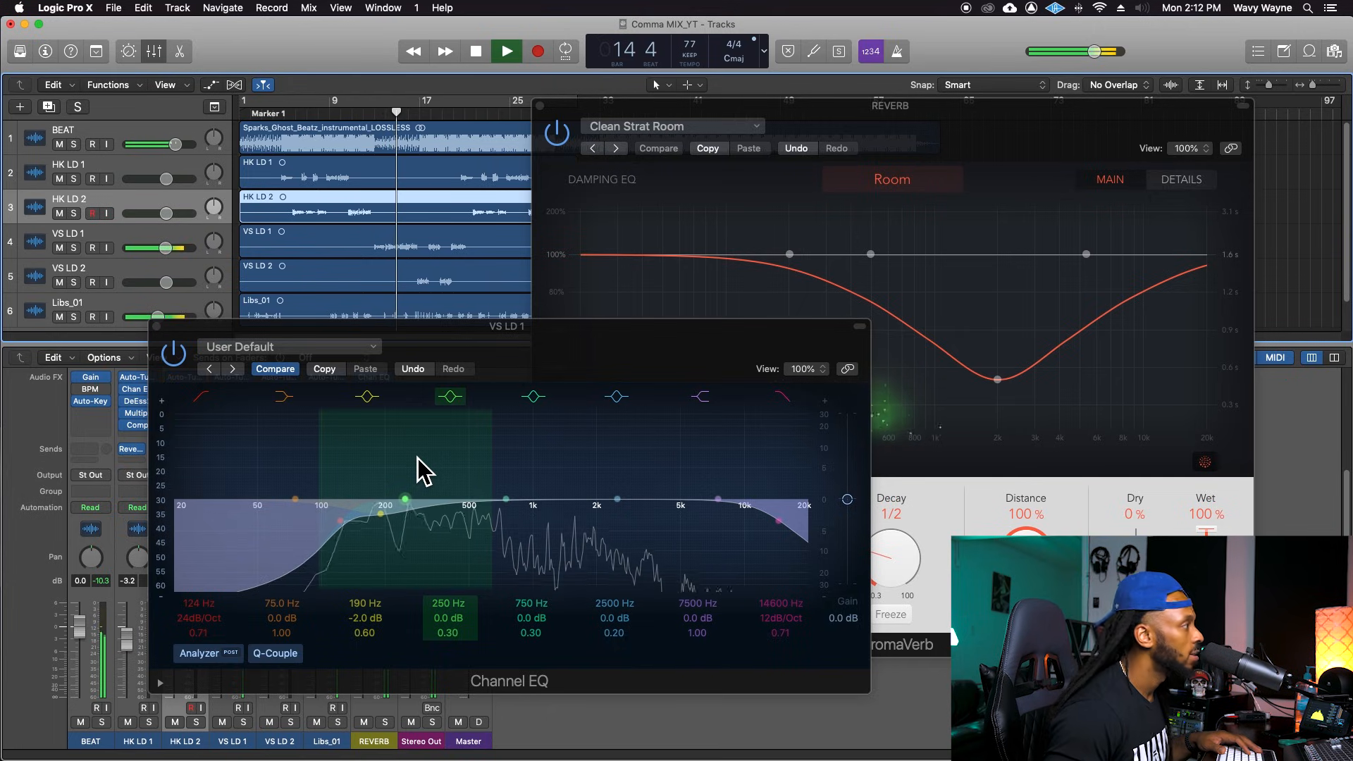
Close the VS LD 1 Channel EQ window and copy that EQ onto VS LD 2.
left_click(160, 328)
left_click(157, 326)
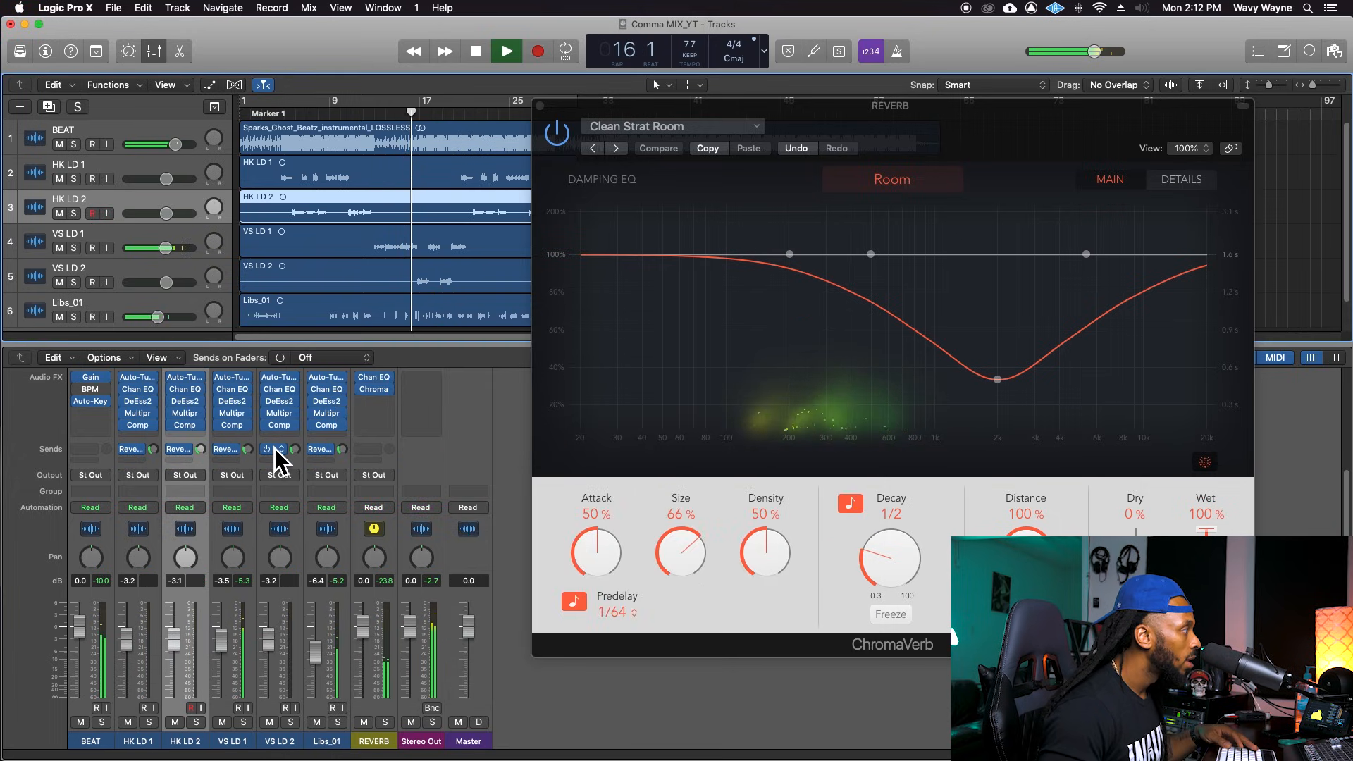
left_click_drag(234, 392, 281, 391)
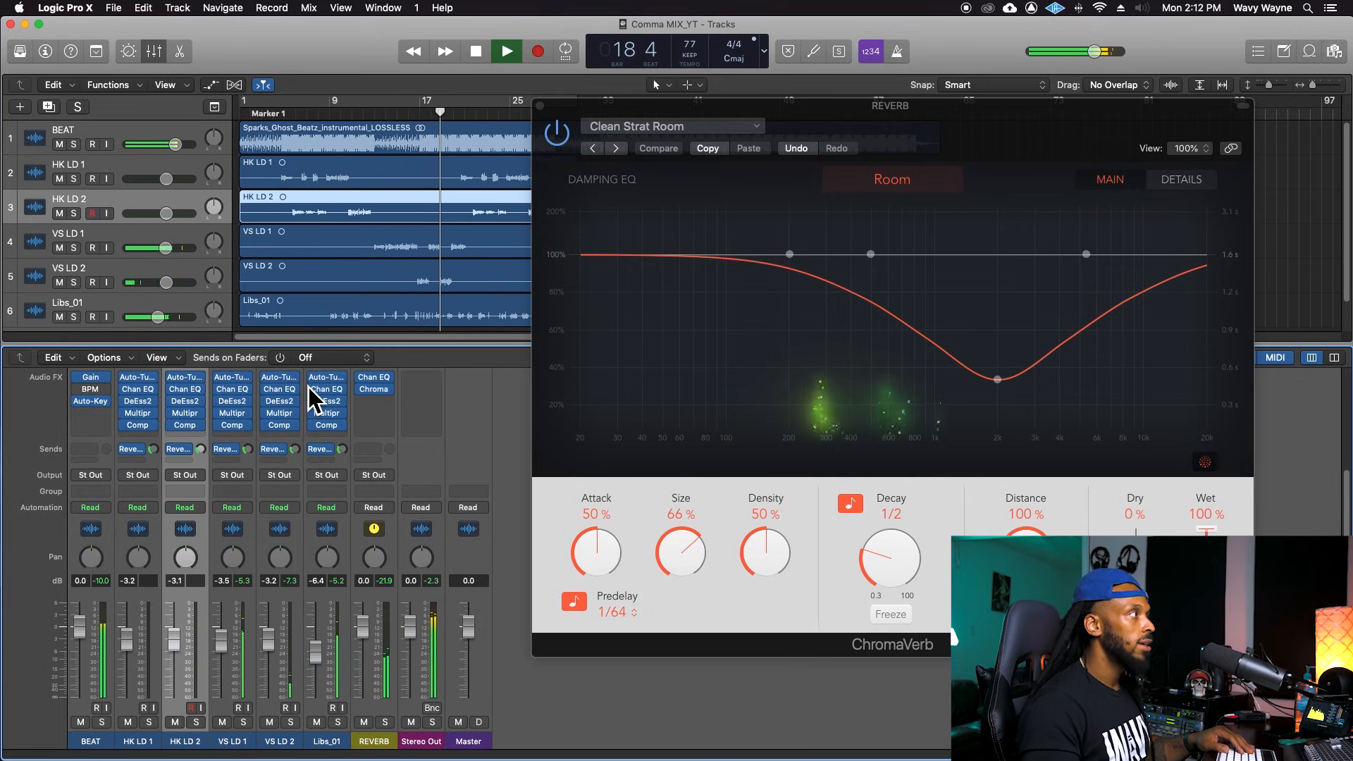
Stop playback and narrow the 190 Hz cut in VS LD 1's Channel EQ to a Q of 1.90.
key("space")
left_click_drag(390, 118, 375, 119)
left_click(233, 390)
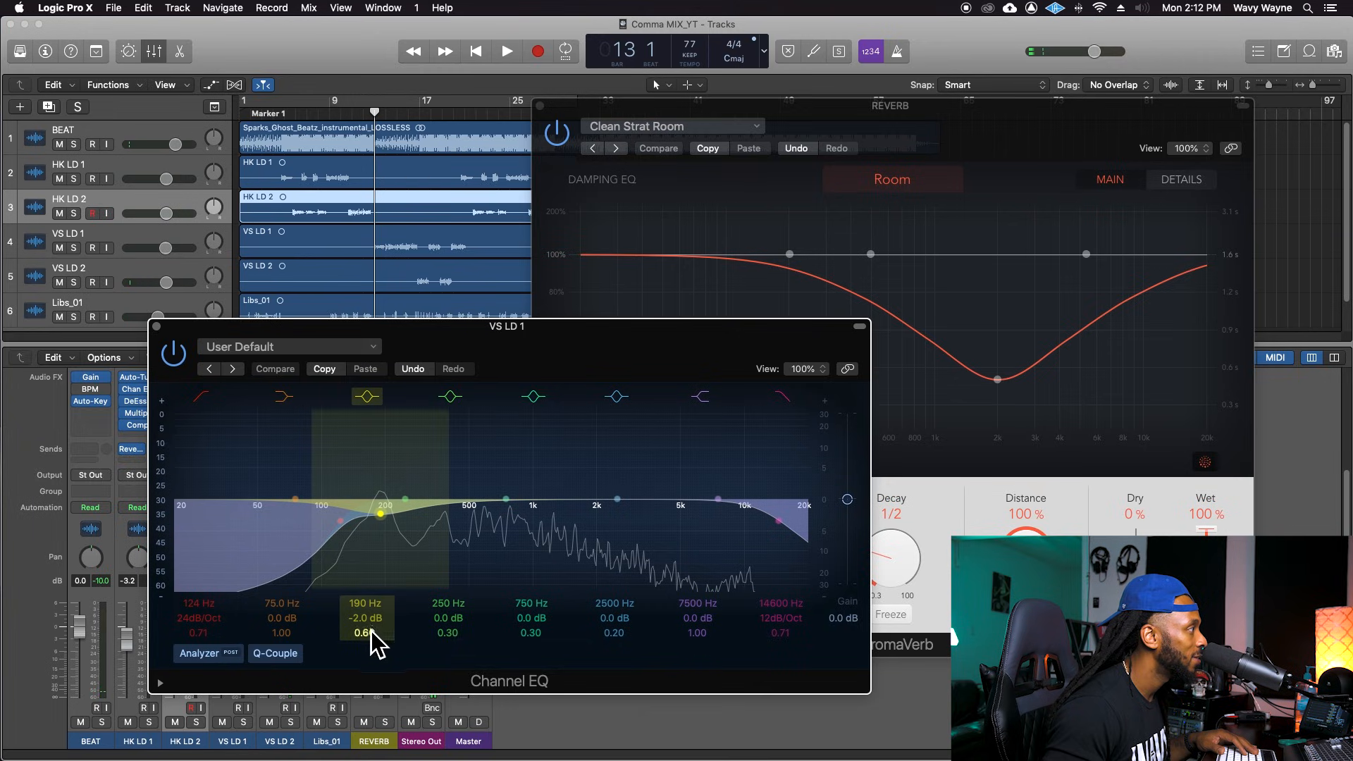
left_click_drag(364, 633, 365, 596)
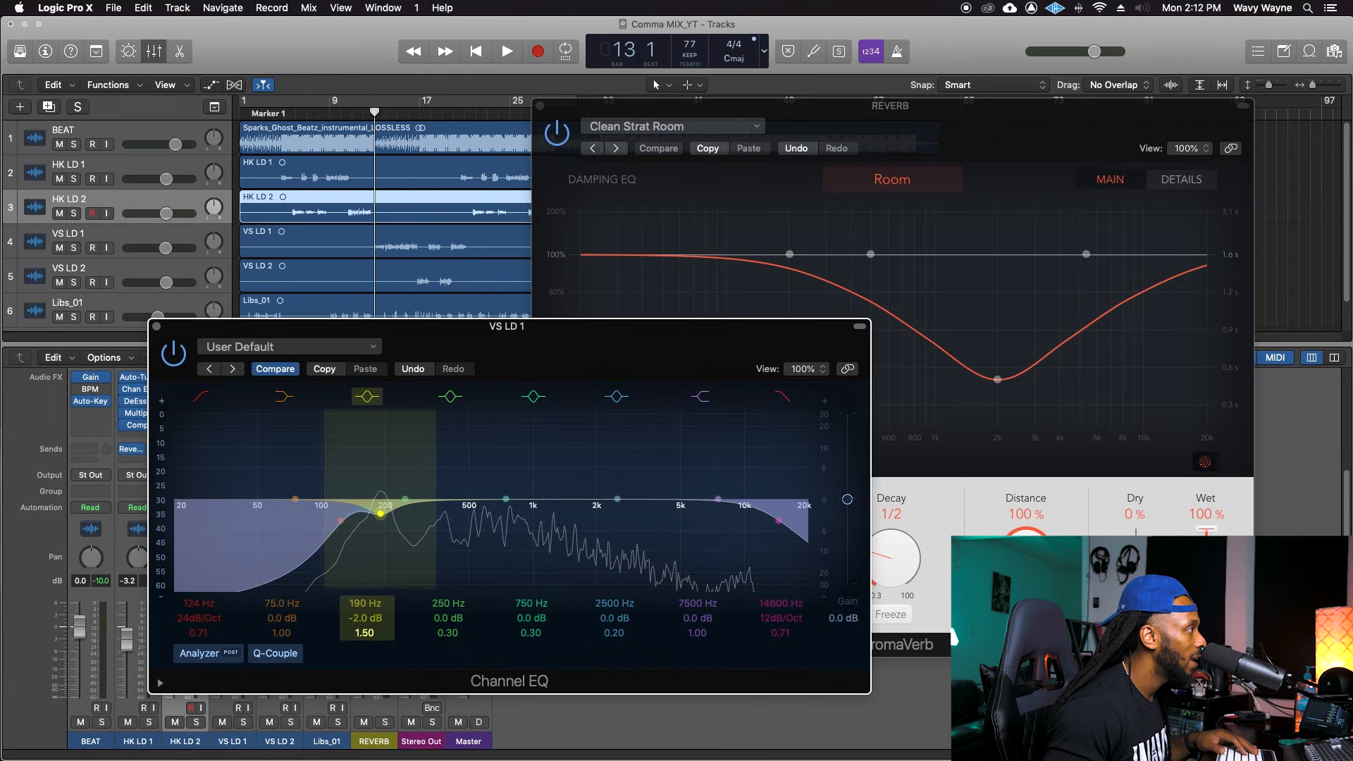
left_click(172, 353)
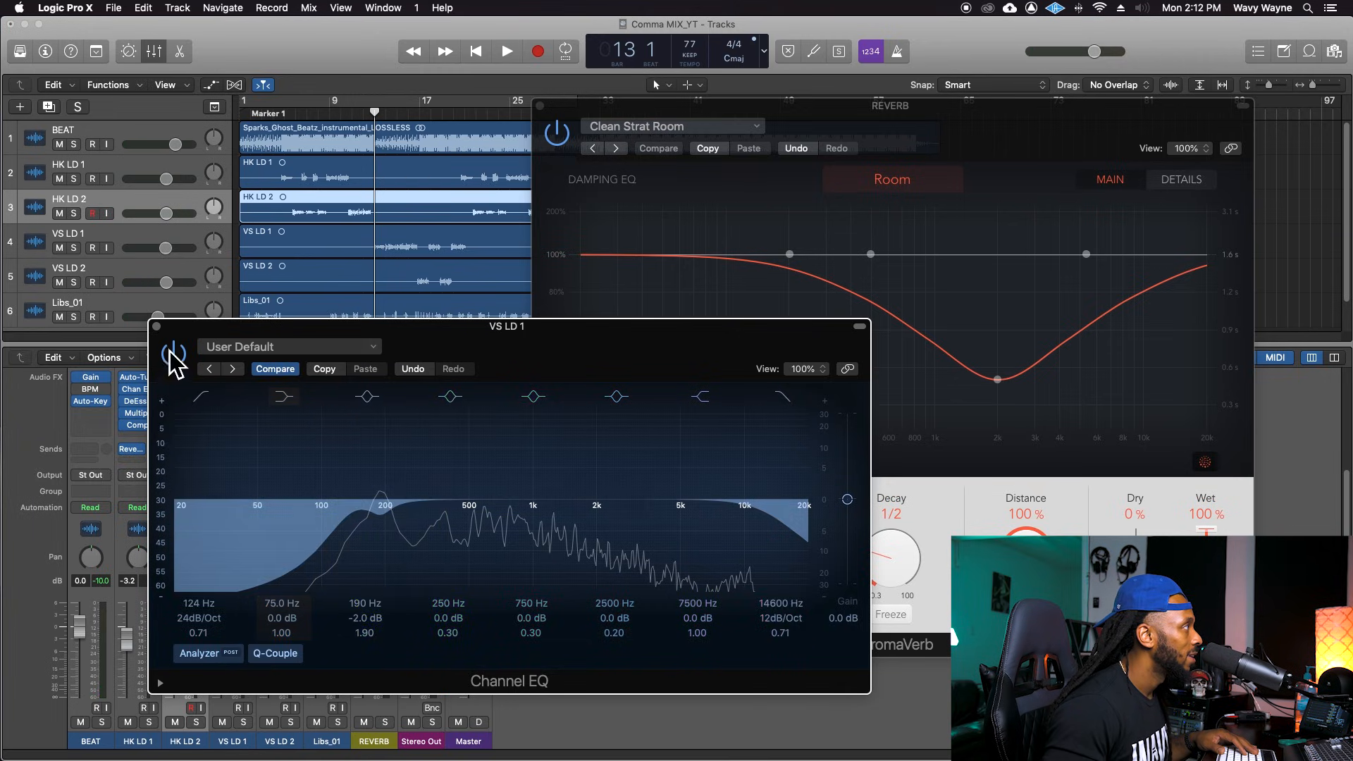
left_click_drag(188, 328, 575, 193)
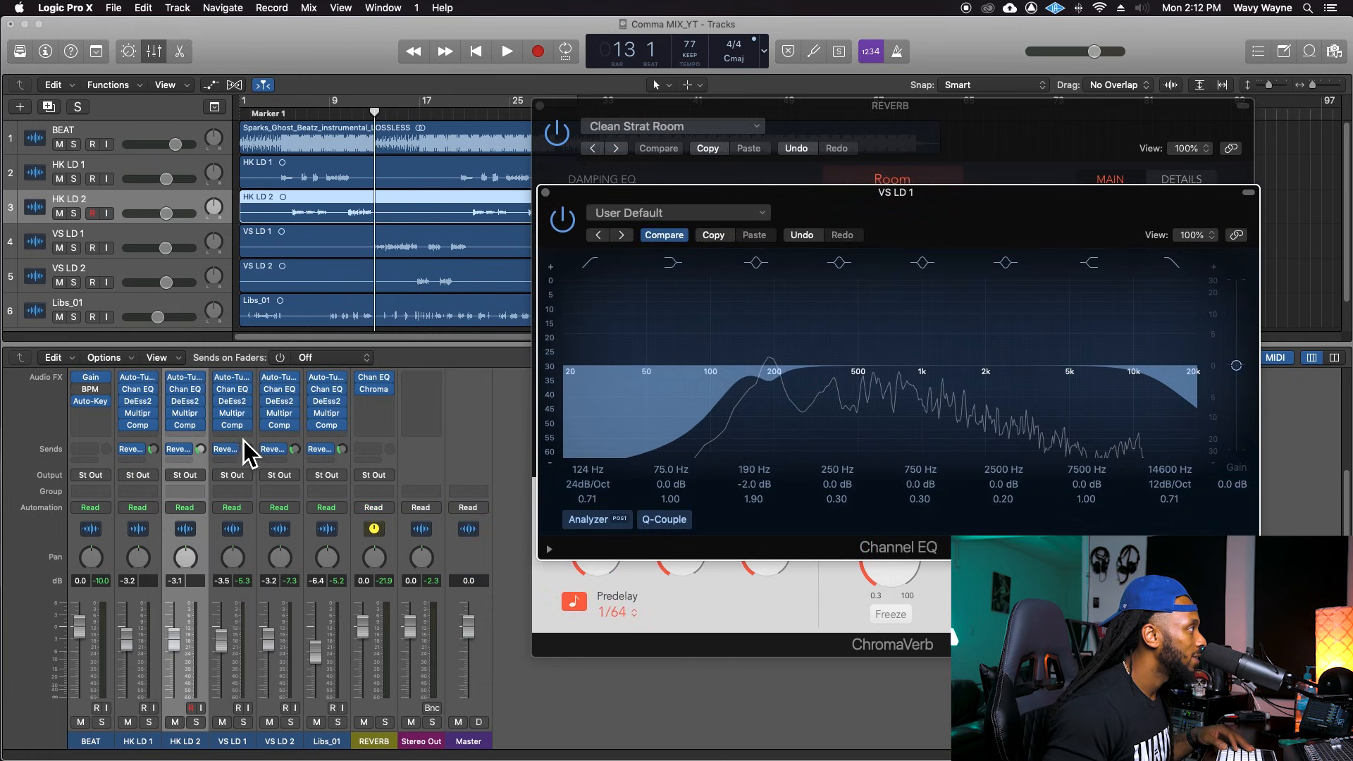
Copy the updated VS LD 1 Channel EQ onto VS LD 2 and audition the verse from bar 13, closing the plug-in windows.
left_click_drag(239, 393, 284, 389)
key("space")
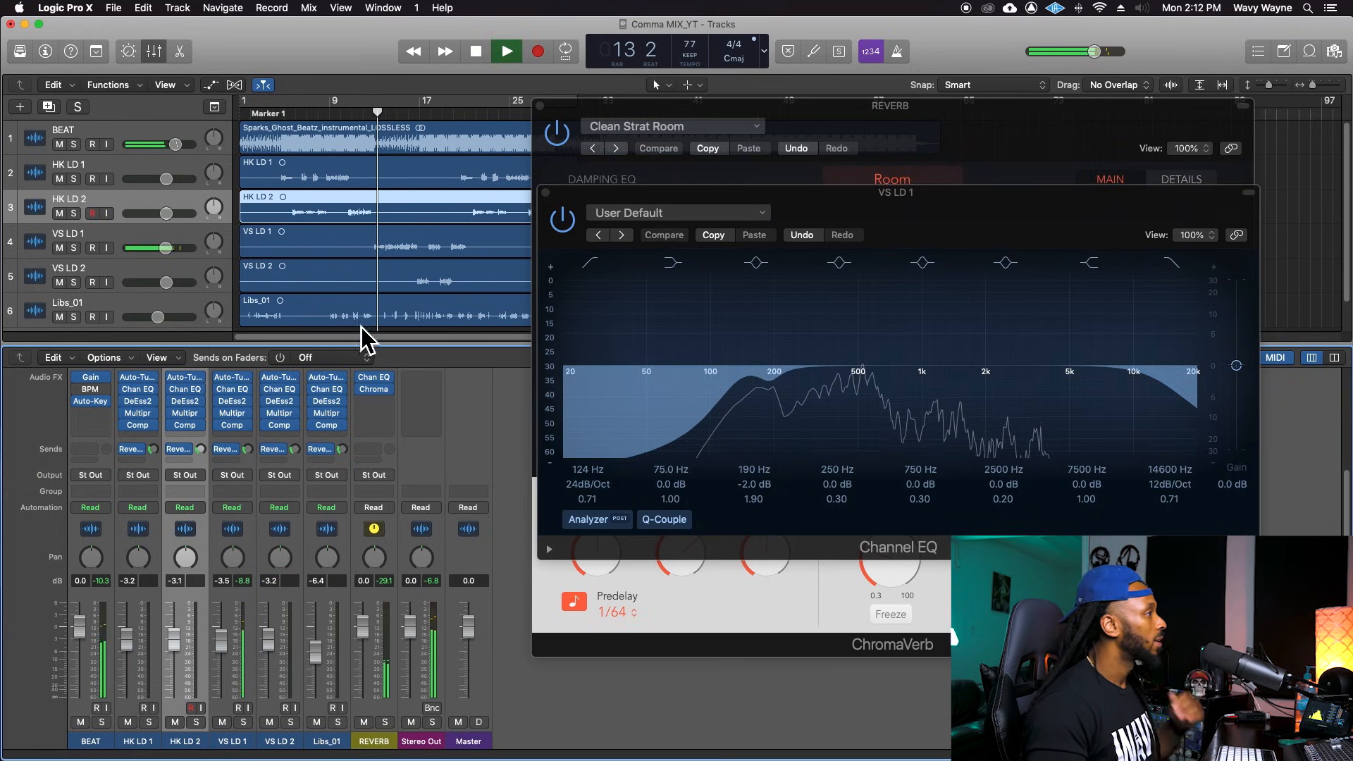
left_click(545, 191)
left_click(540, 106)
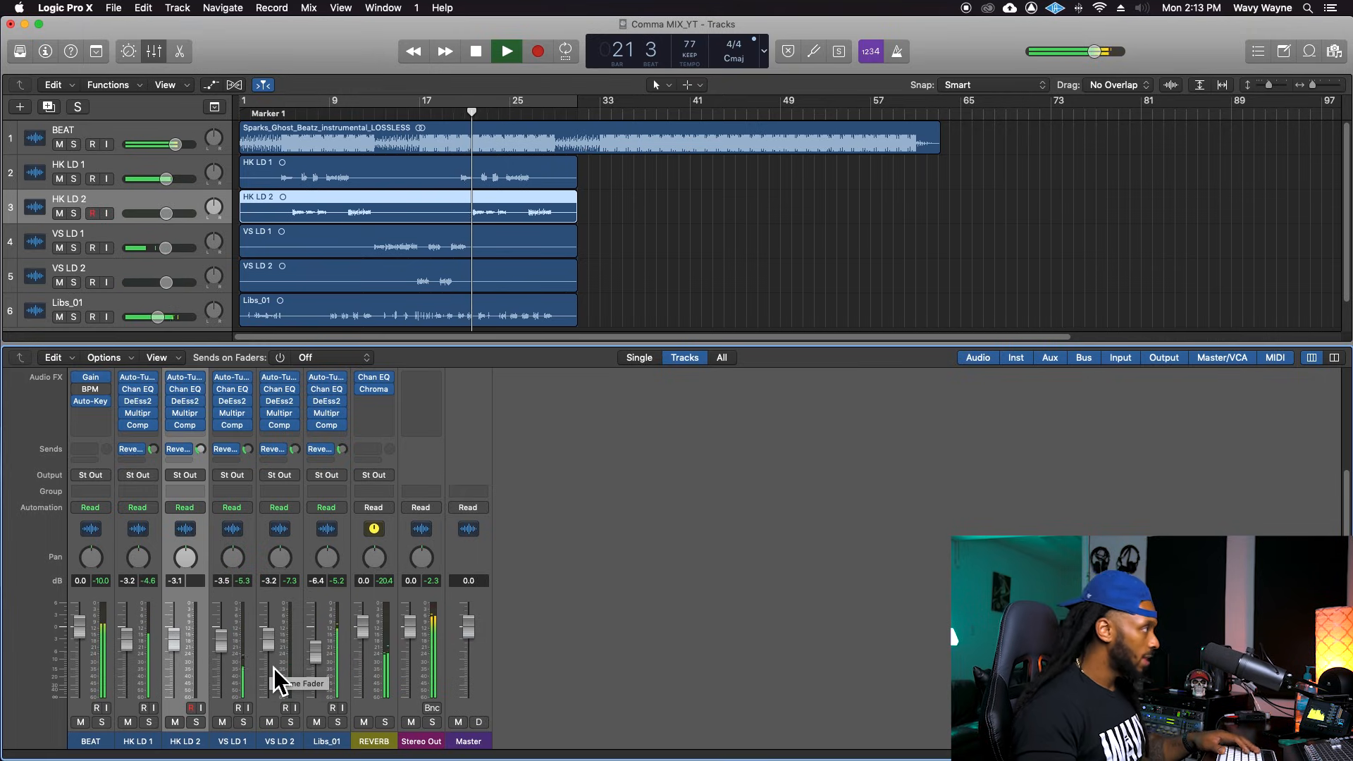
key("space")
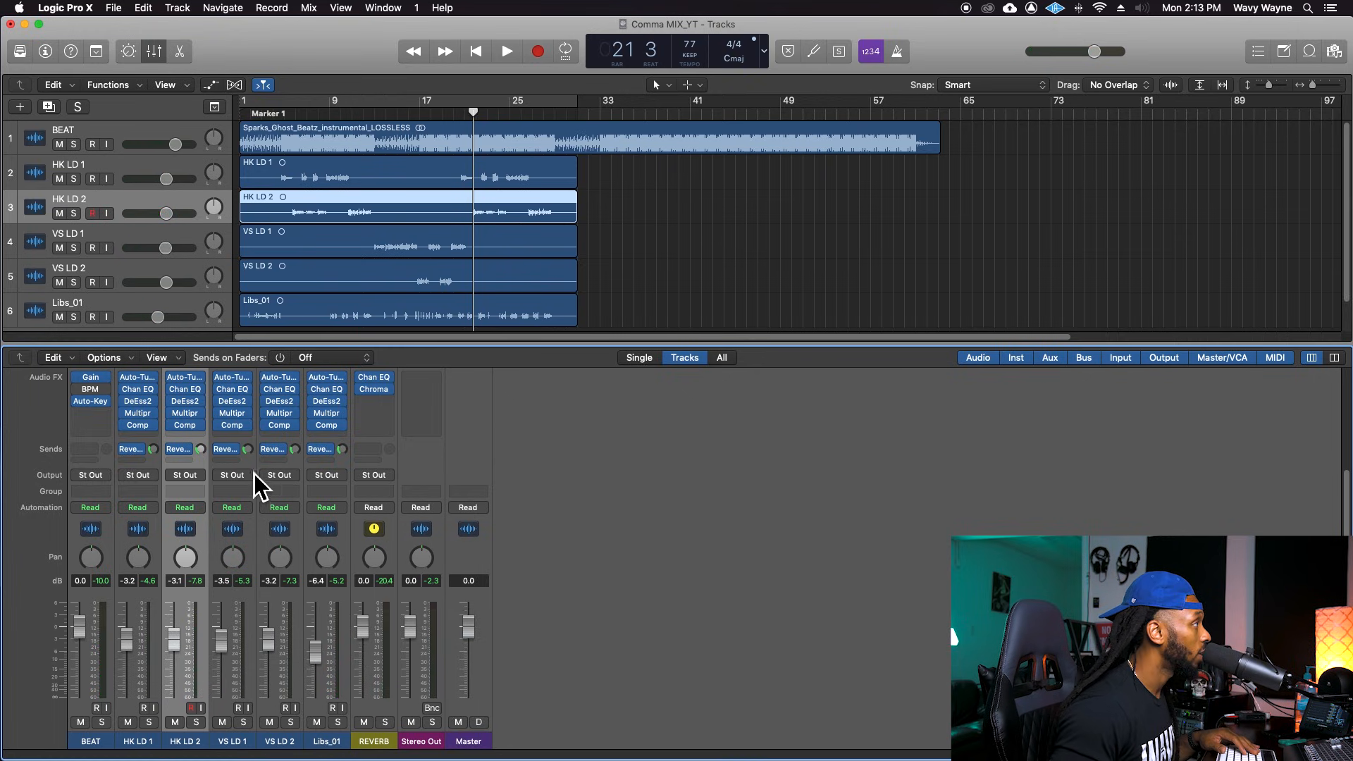
Audition the first hook from bar 4, stopping in bar 5.
mouse_move(303, 115)
left_mouse_down()
mouse_move(267, 117)
mouse_move(280, 118)
left_mouse_up()
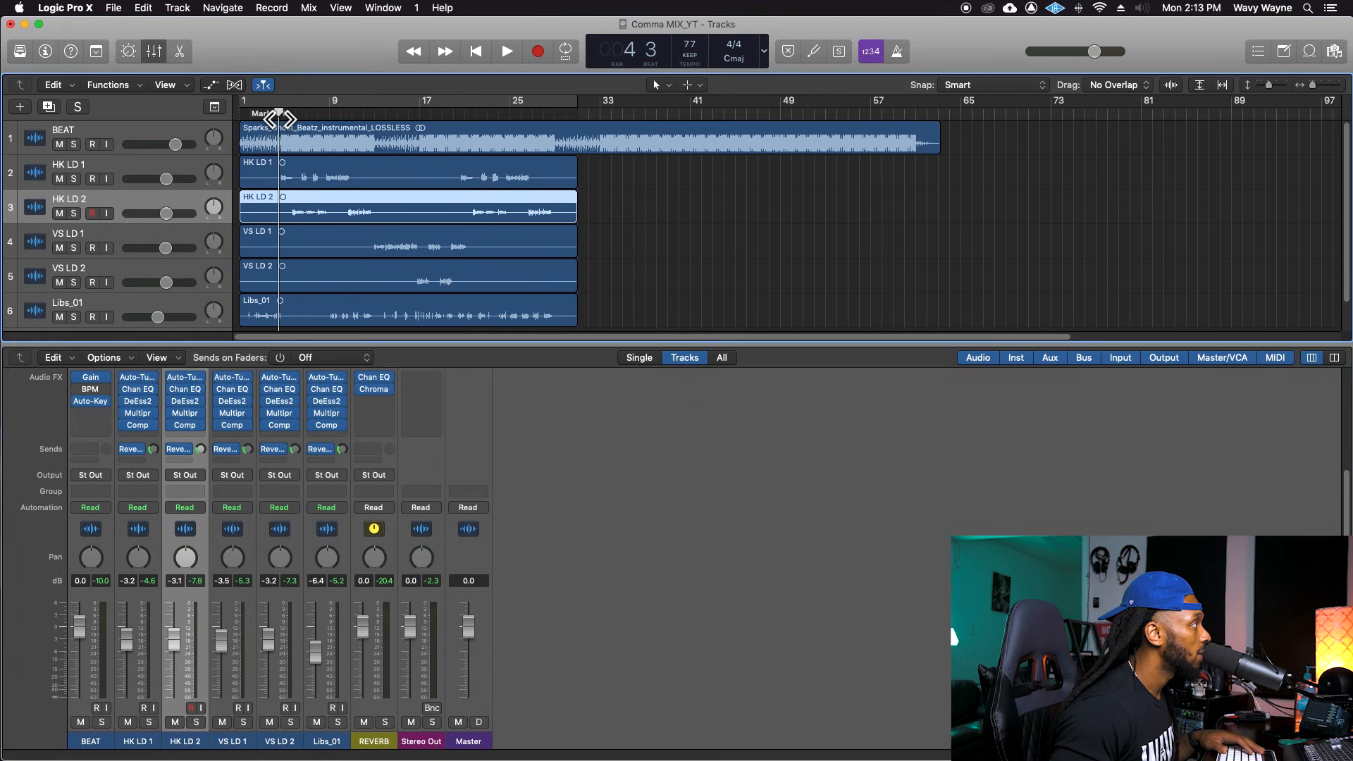
key("space")
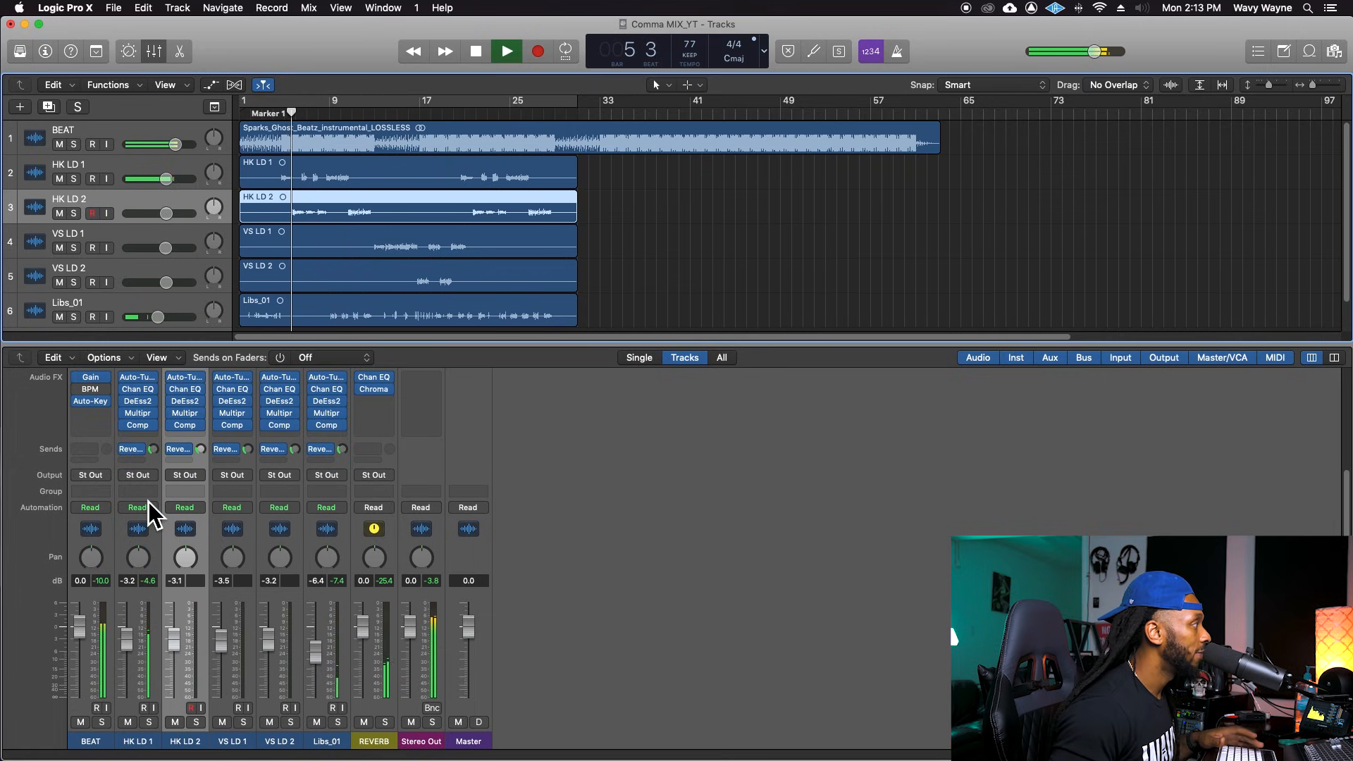
key("space")
Add a second send on HK LD 1, routed to Bus 2 (Delay 1/8).
left_click(136, 461)
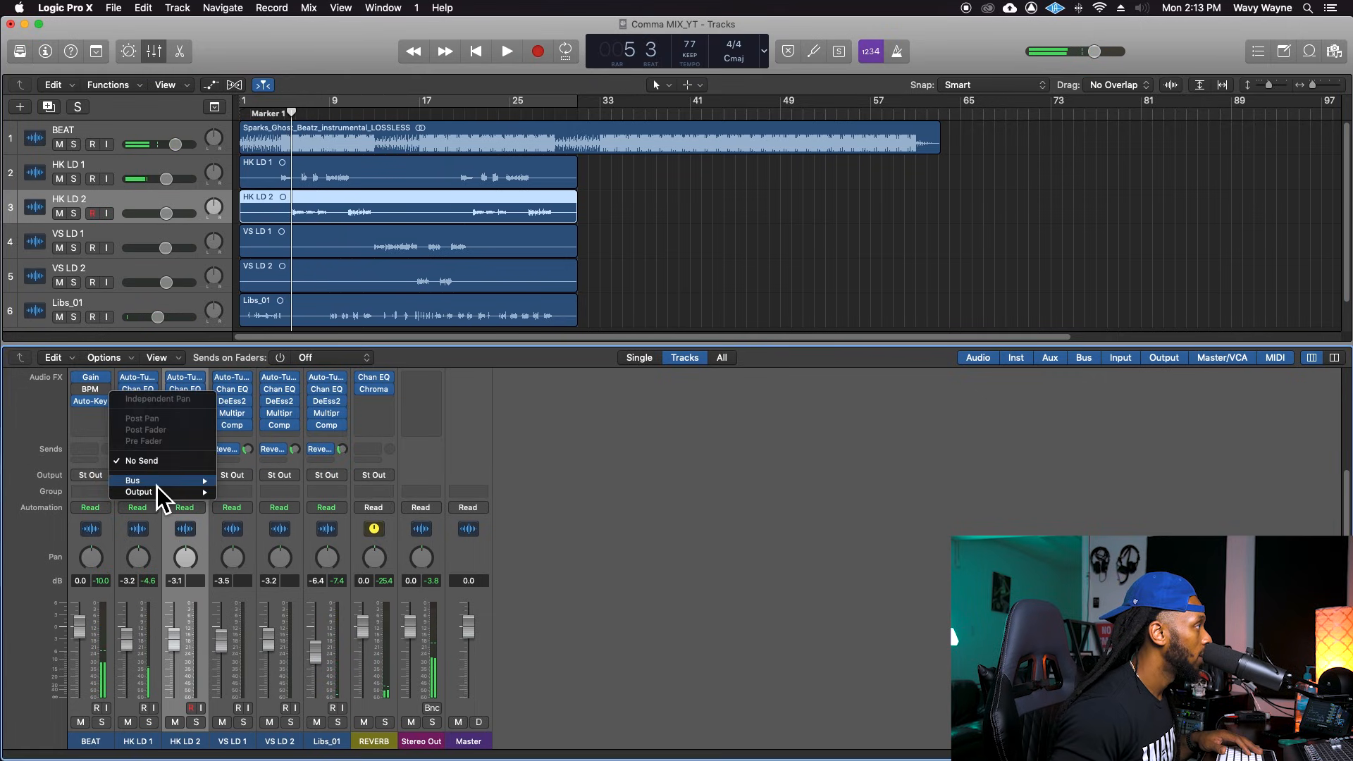
mouse_move(156, 482)
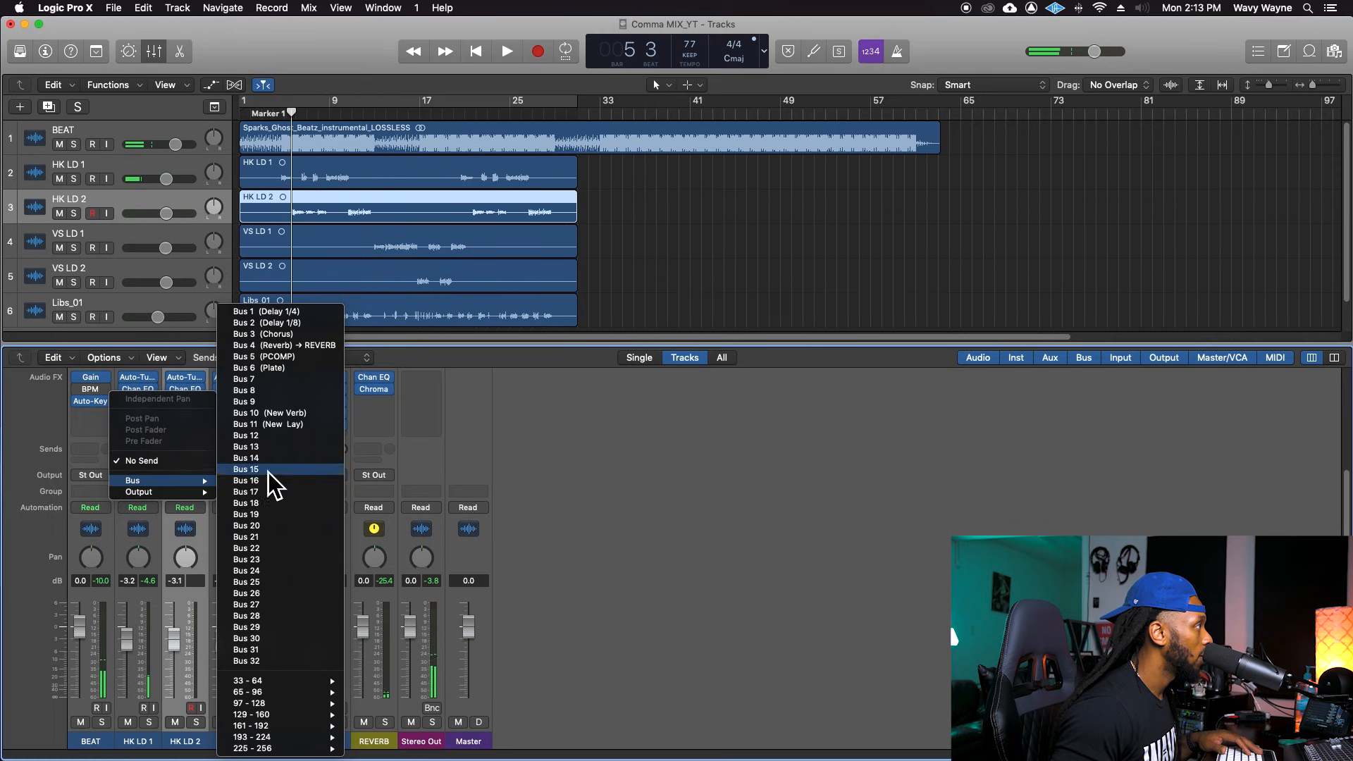
left_click(276, 345)
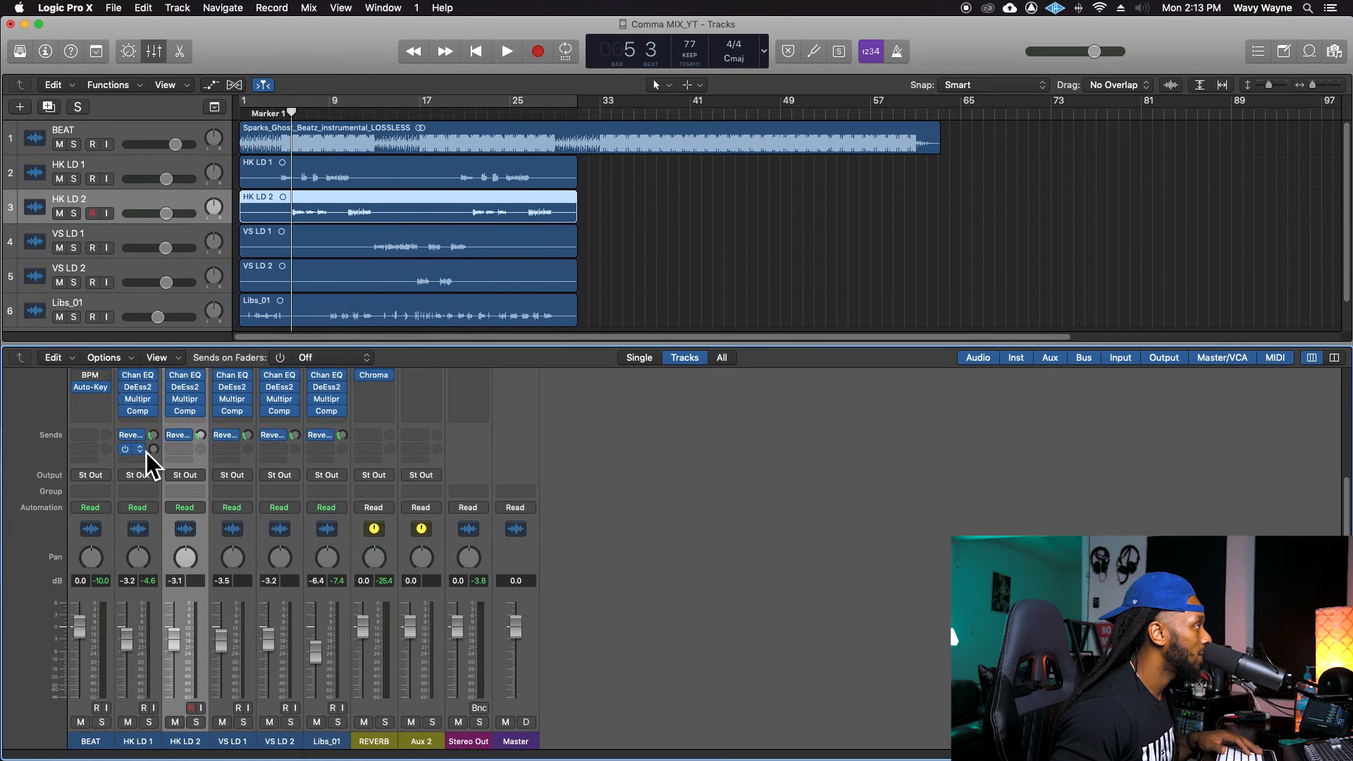
Rename the new Aux 2 channel to Delay 1/8.
left_click(429, 746)
double_click(421, 742)
type("D")
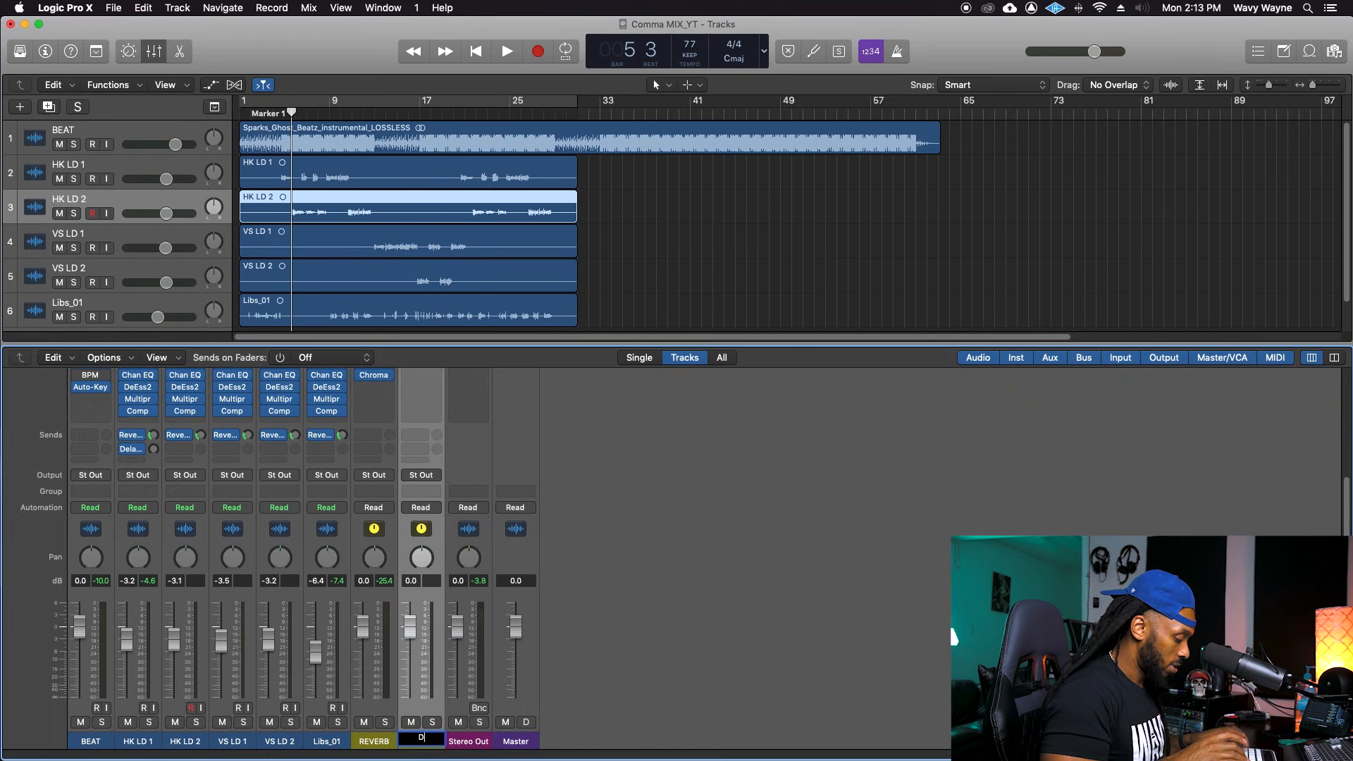
type("elay 1/8")
key("Return")
scroll(493, 595, "up", 2)
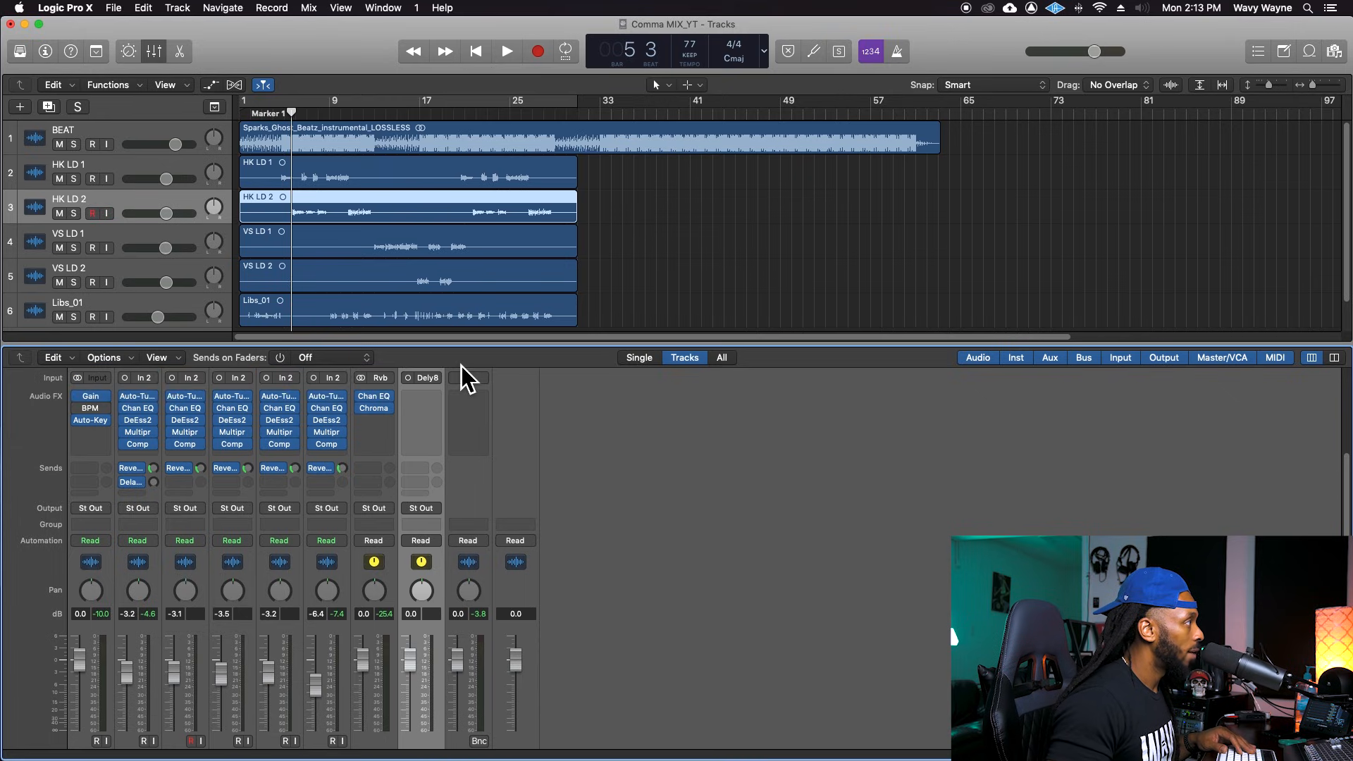
left_click(422, 408)
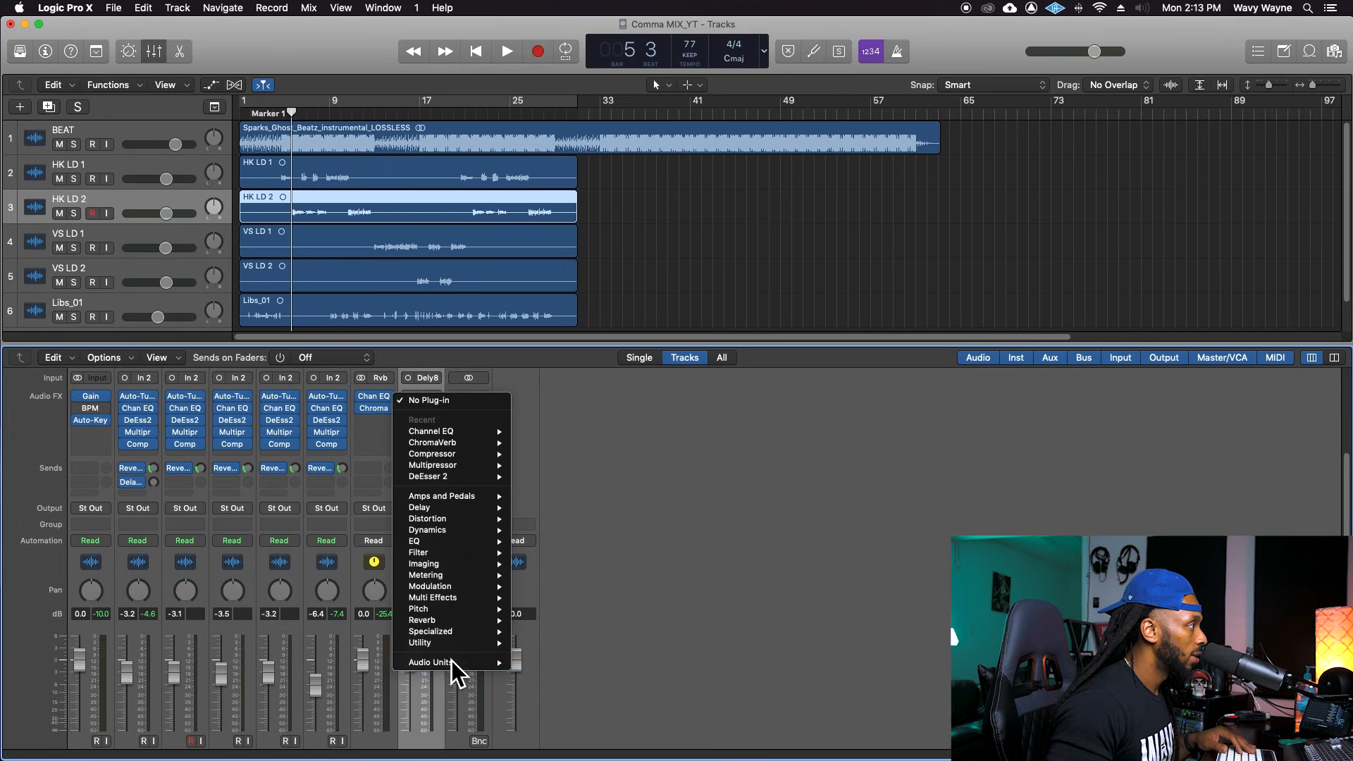
mouse_move(461, 545)
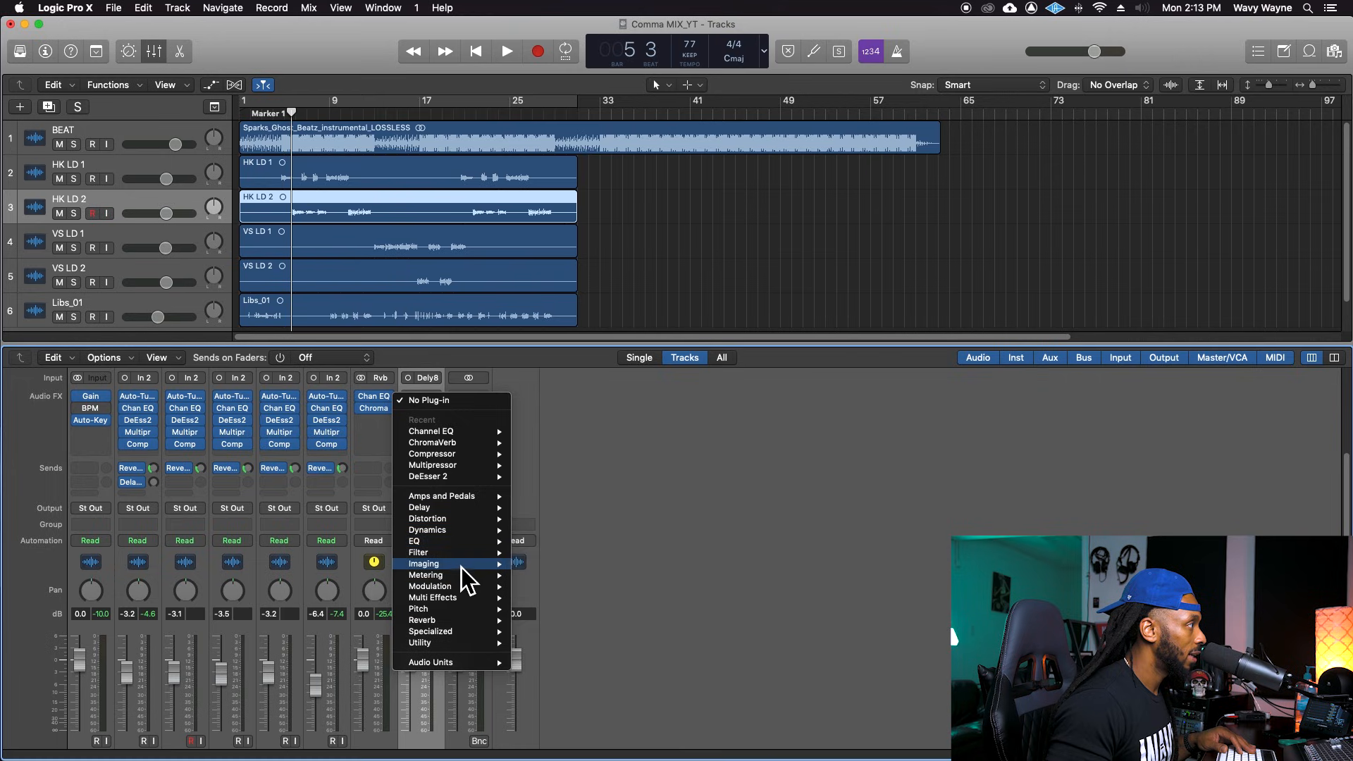
mouse_move(451, 508)
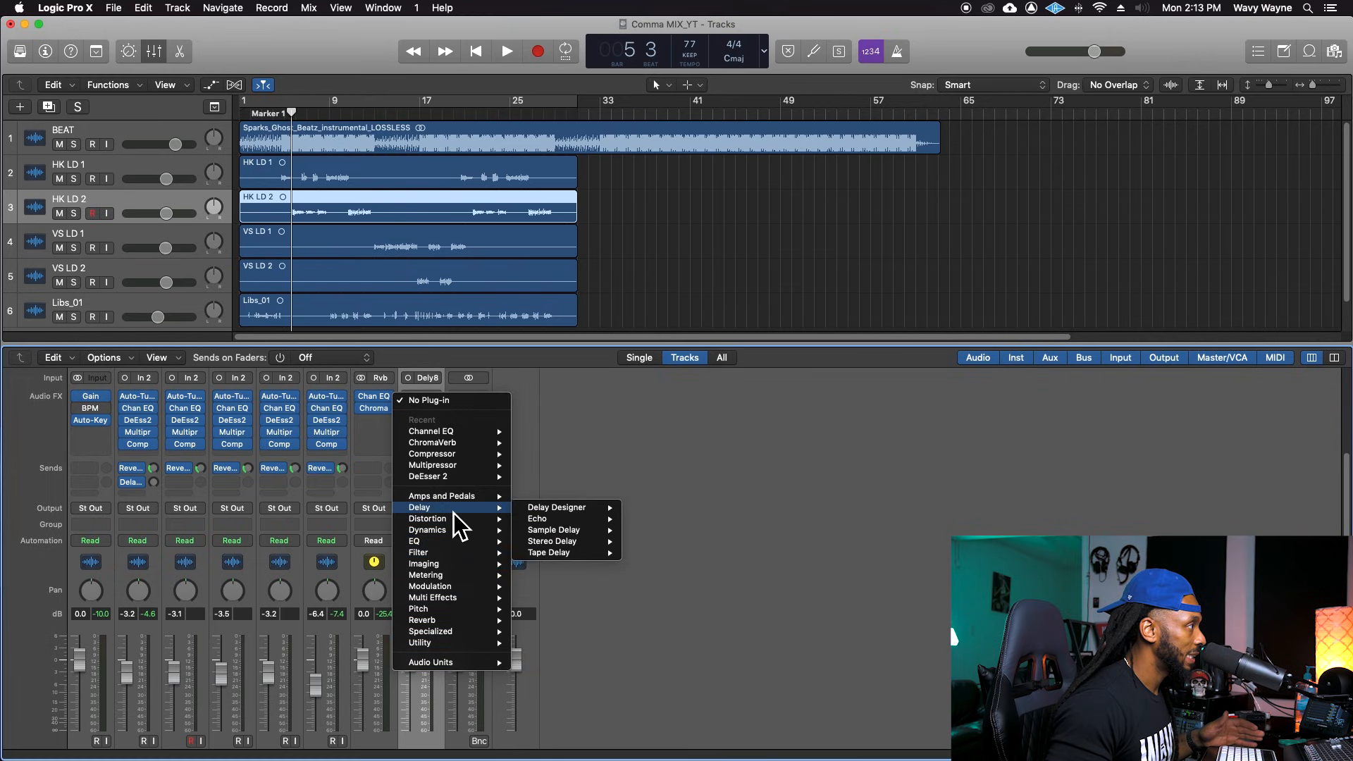
mouse_move(557, 508)
mouse_move(595, 543)
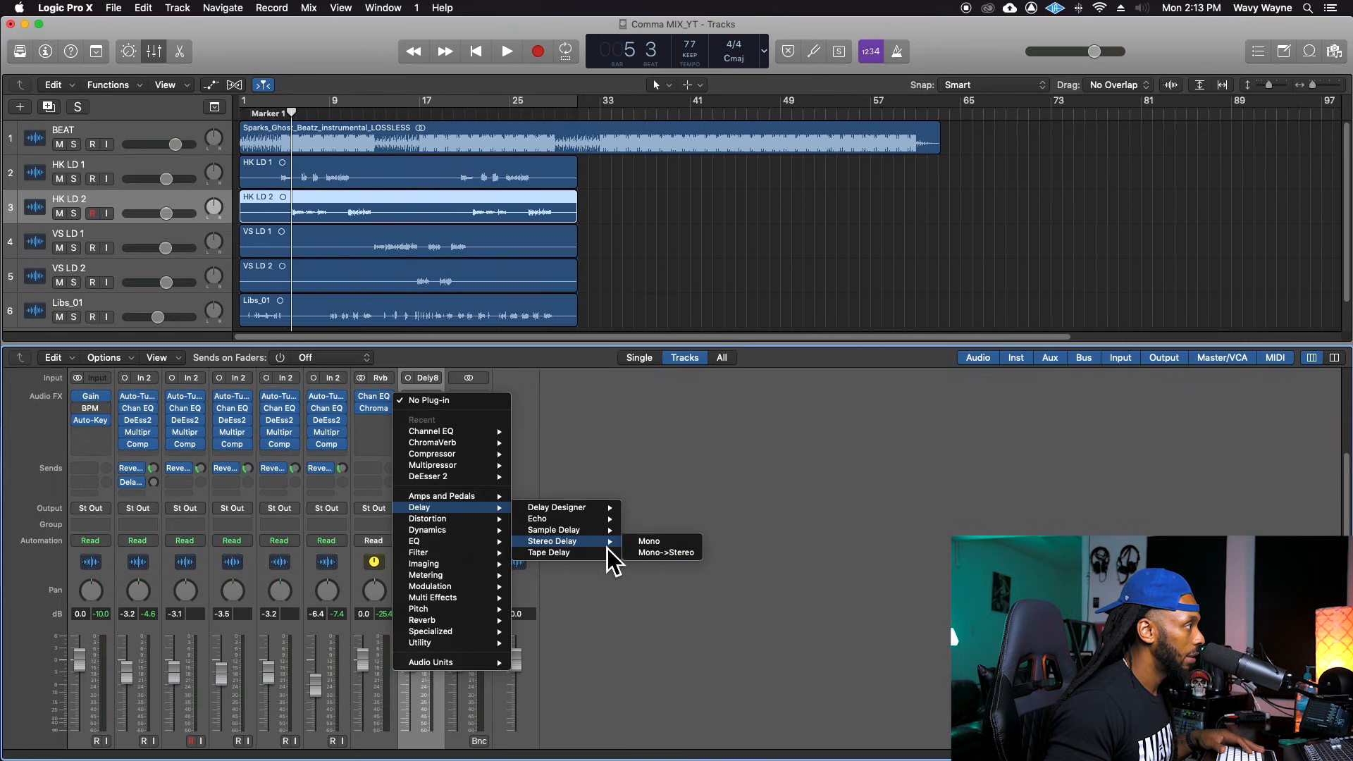
left_click(650, 463)
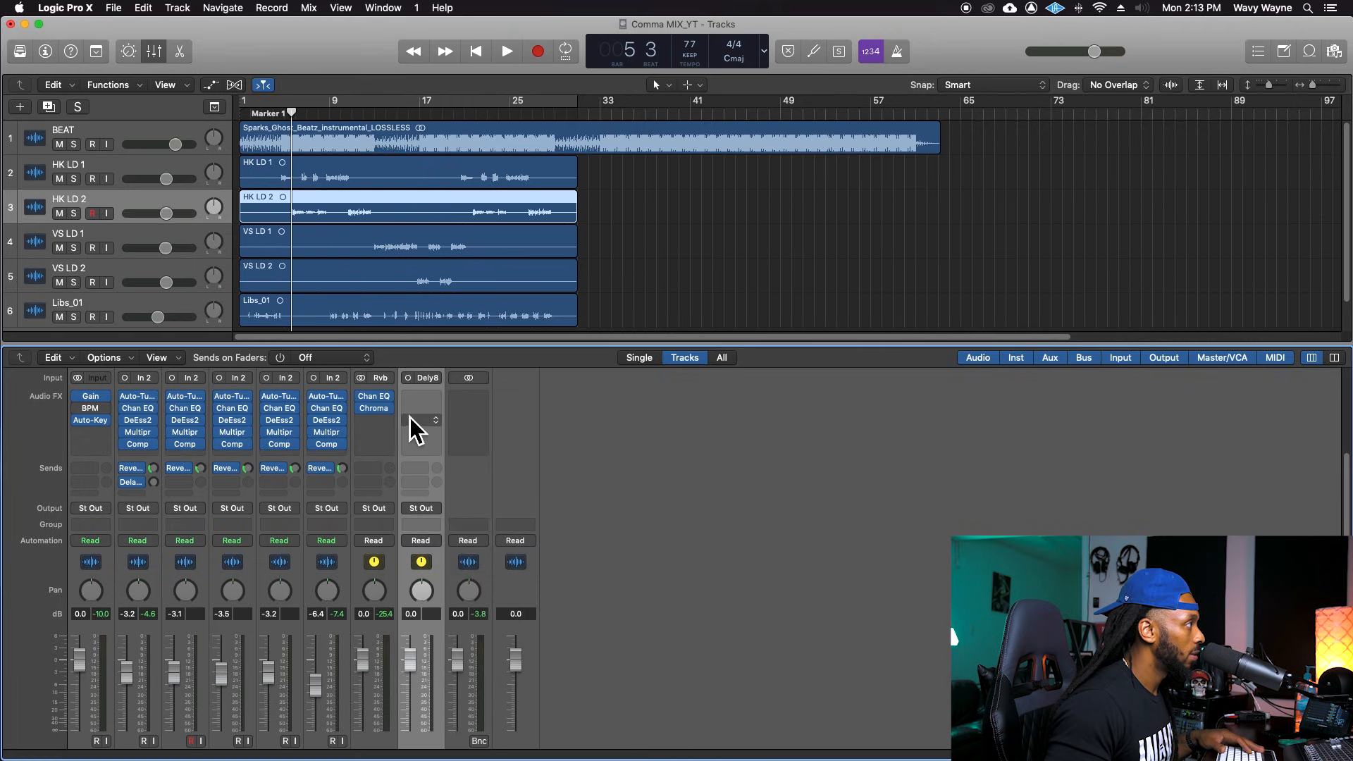
Switch the Delay 1/8 aux input to stereo and insert a stereo-format Stereo Delay, placing its window clear of the channel strips.
left_click(411, 380)
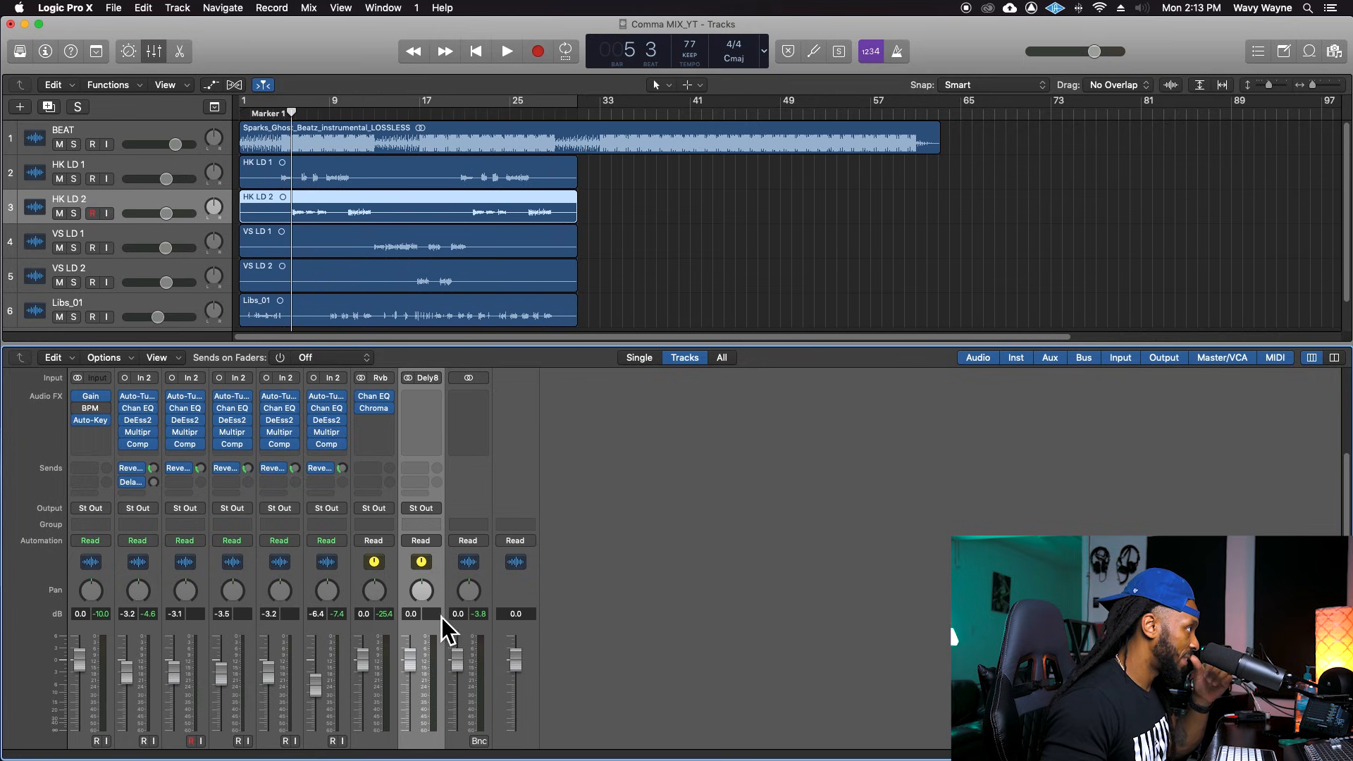
left_click(423, 396)
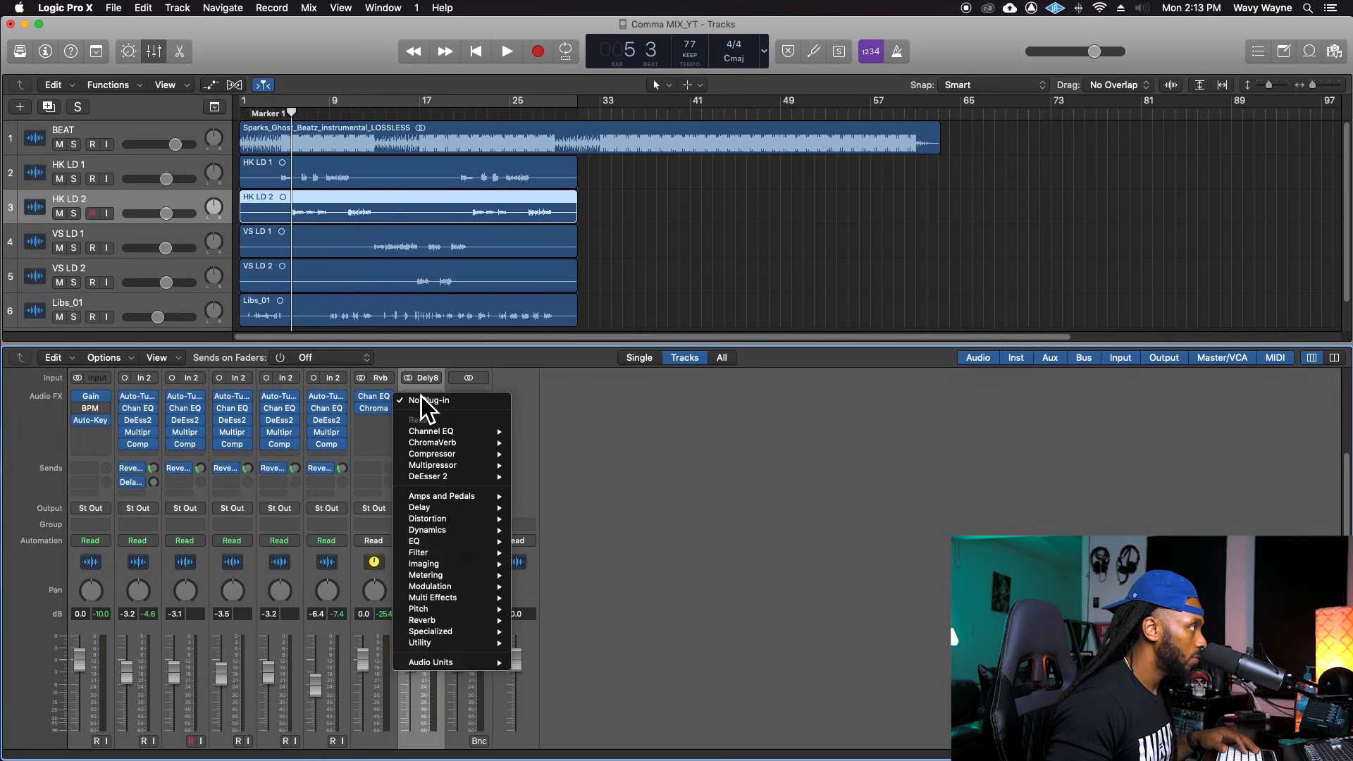
mouse_move(478, 508)
mouse_move(583, 542)
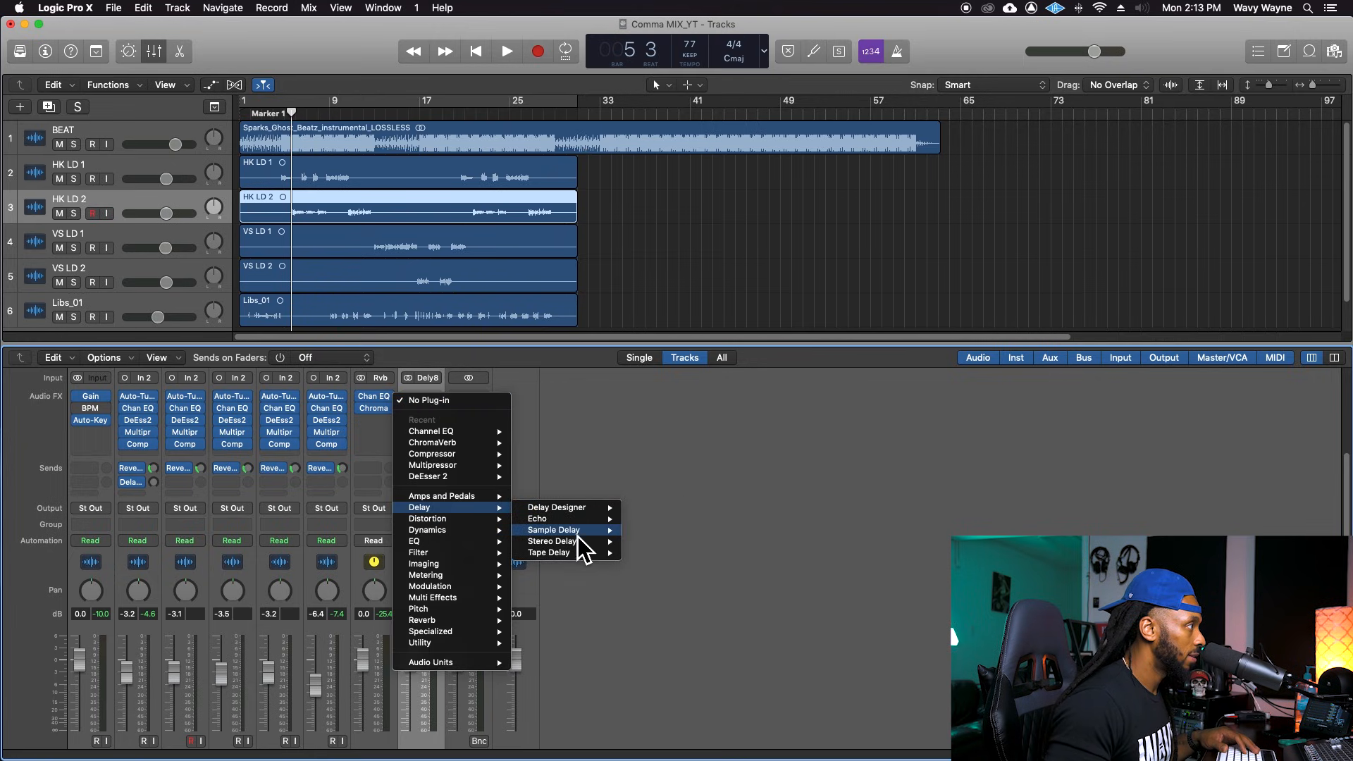
left_click(681, 545)
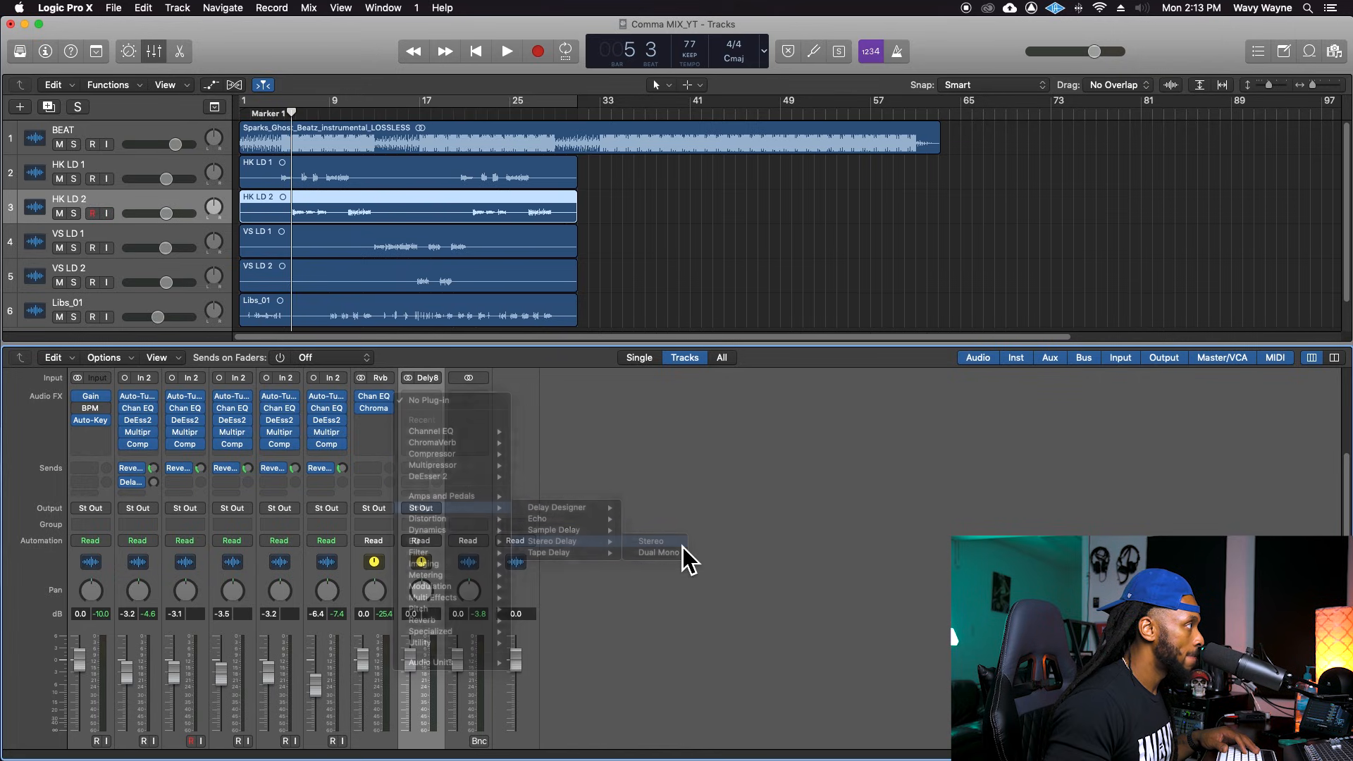
left_click_drag(397, 58, 910, 206)
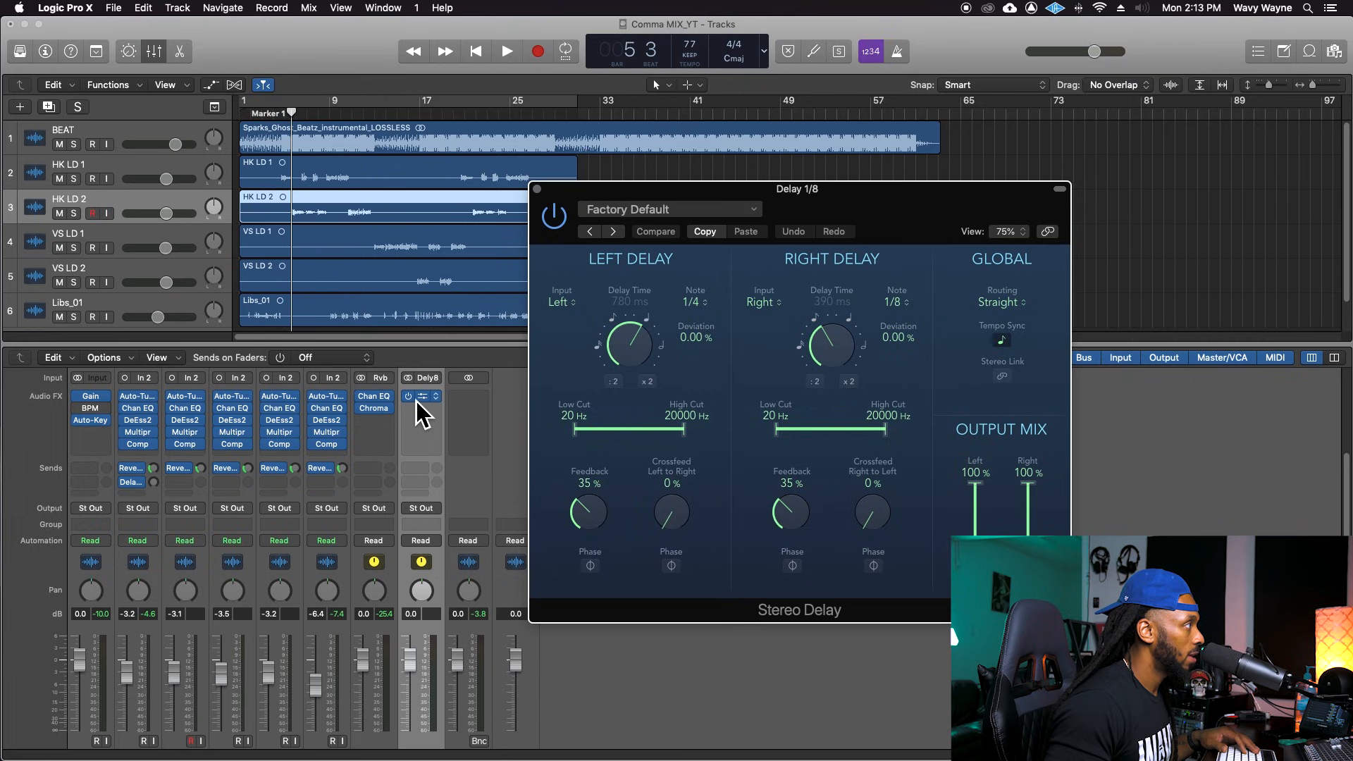
Replace the Stereo Delay on the Delay 1/8 aux with a stereo-format Tape Delay and reposition its window.
left_click(440, 401)
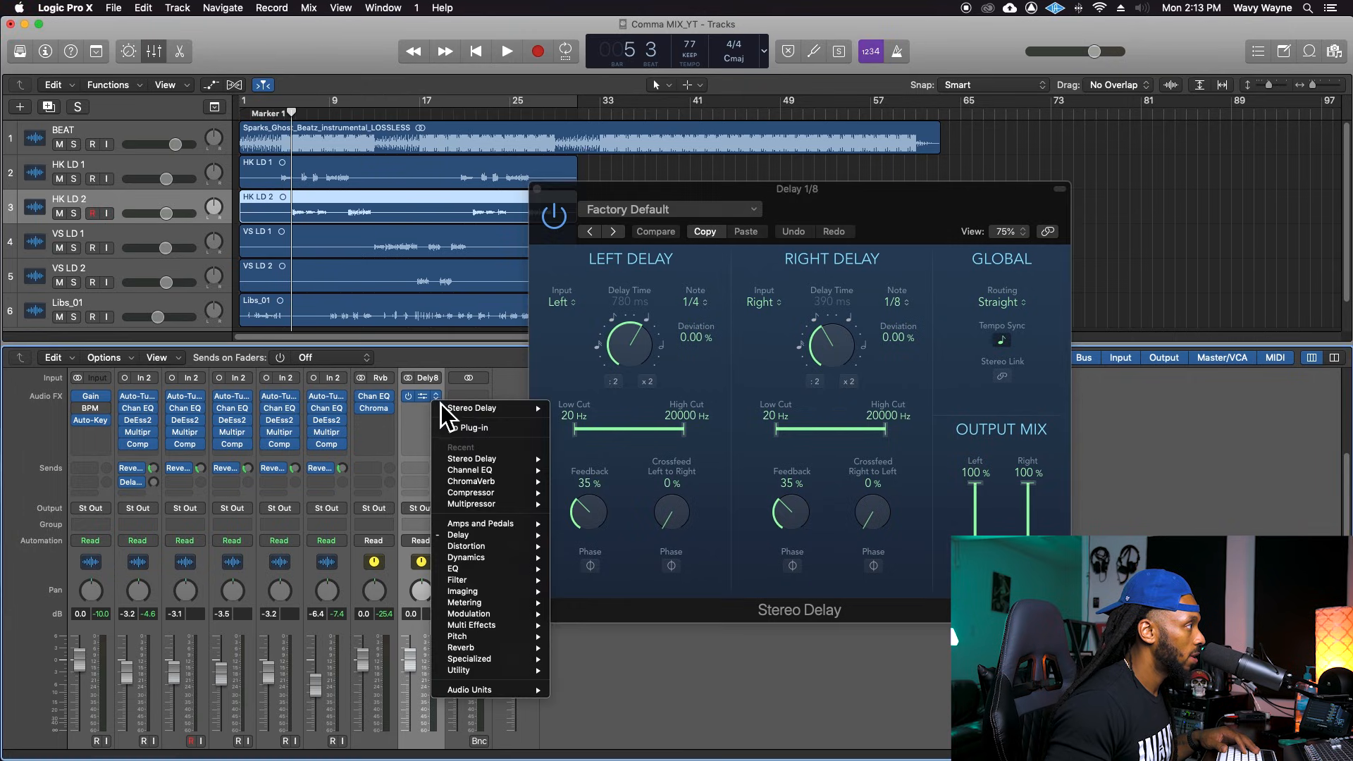
mouse_move(497, 568)
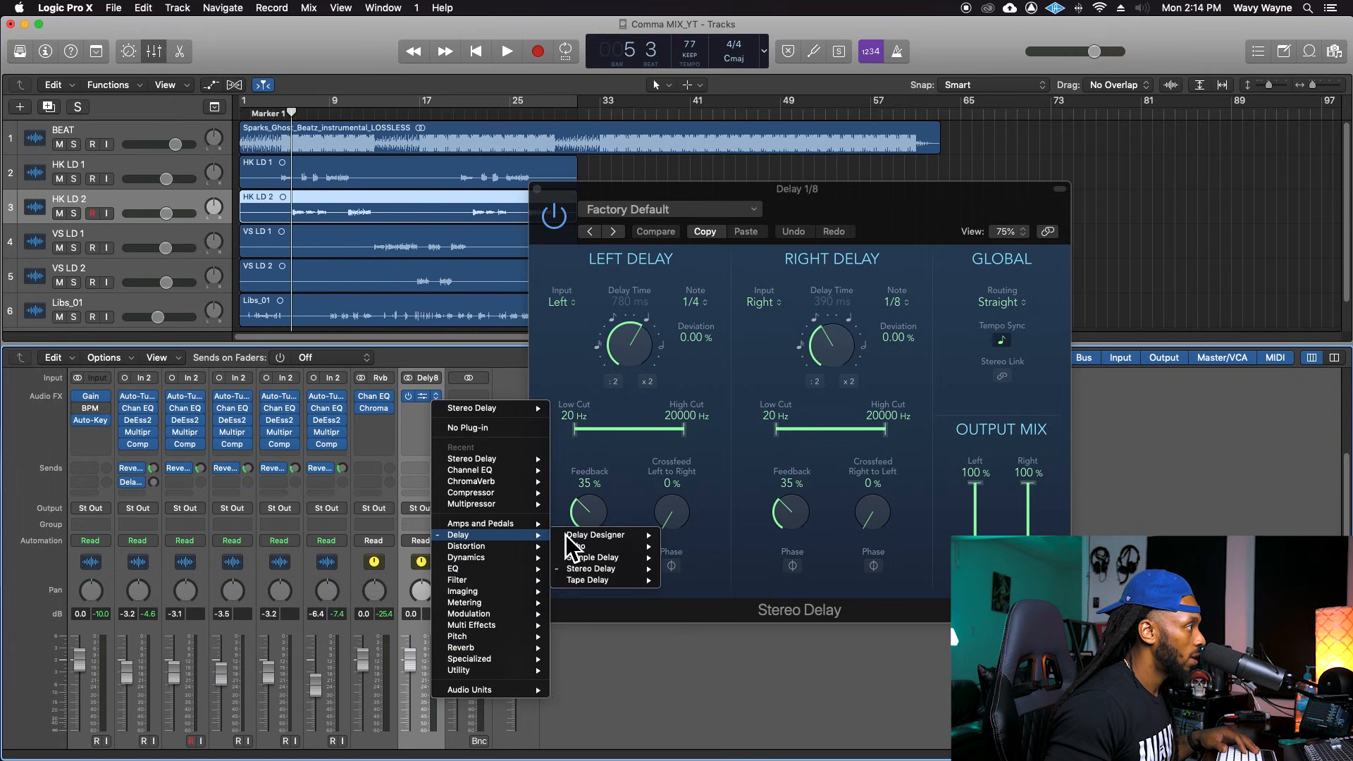
mouse_move(622, 582)
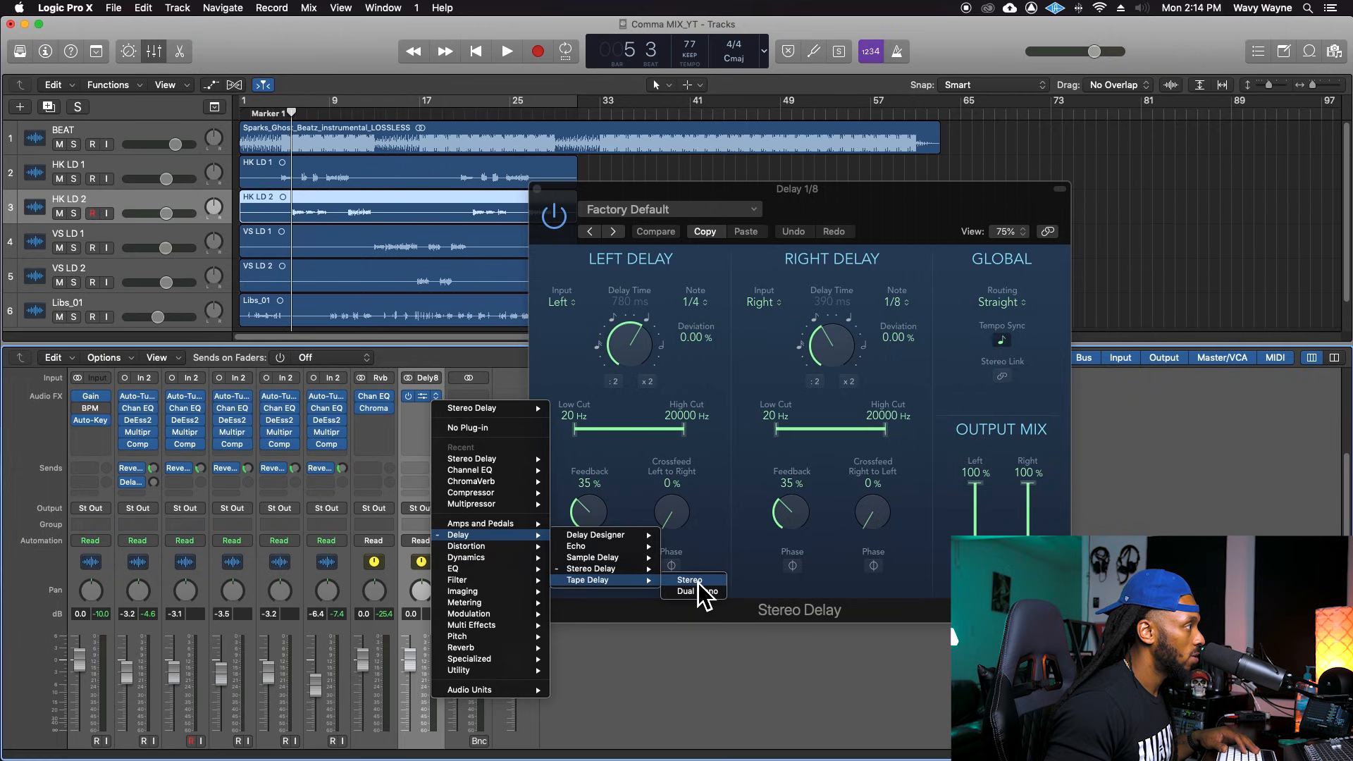
left_click(697, 582)
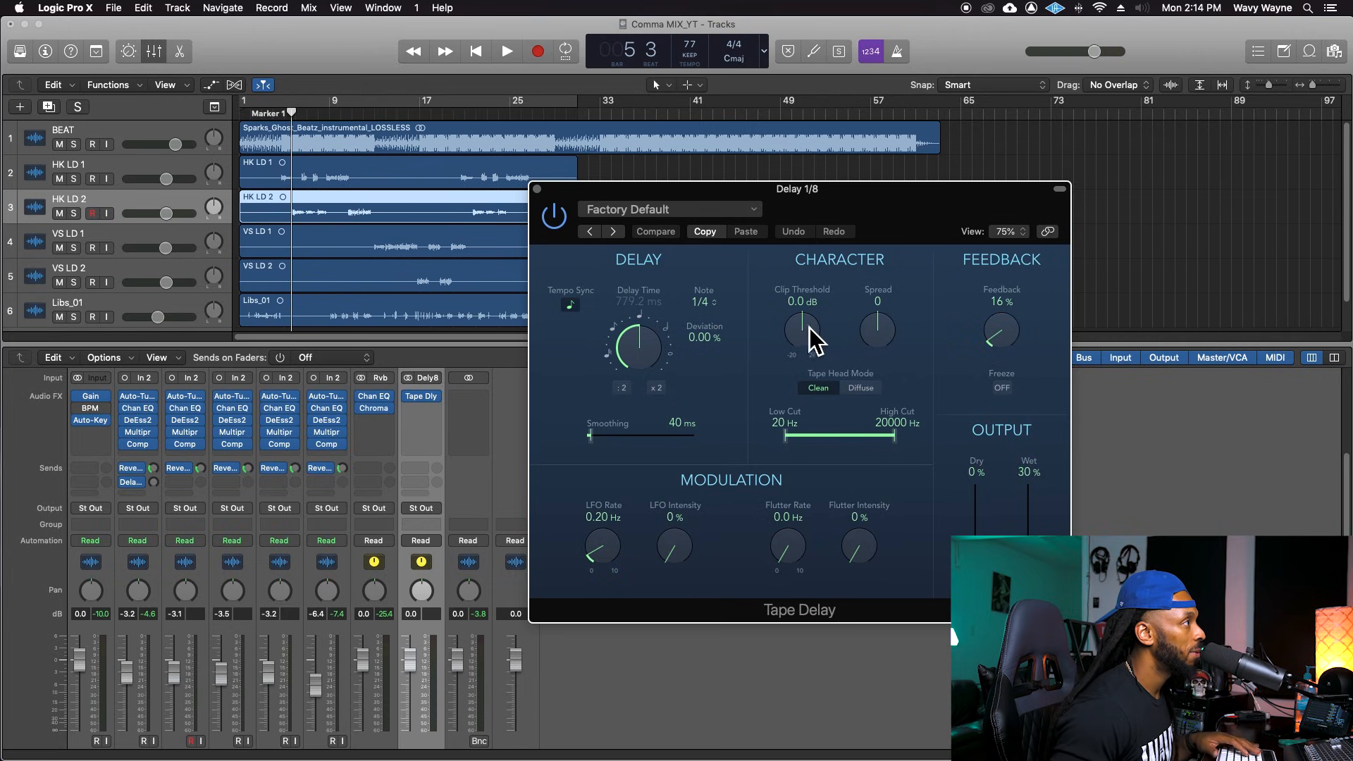
left_click_drag(807, 212, 842, 183)
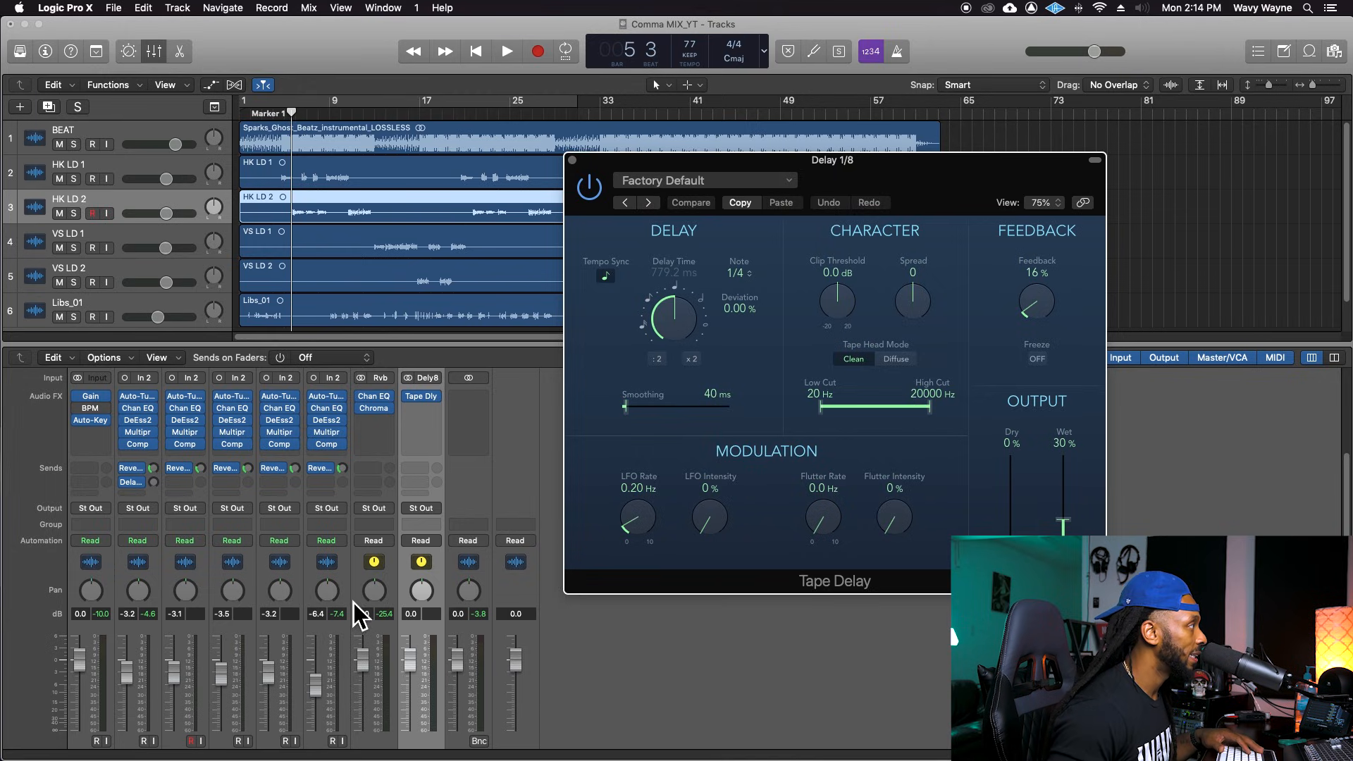
Raise HK LD 1's delay send to -1.8 dB and, while the hook plays, set the Tape Delay's low cut to 200 Hz and high cut to 6600 Hz.
left_click_drag(154, 483, 187, 398)
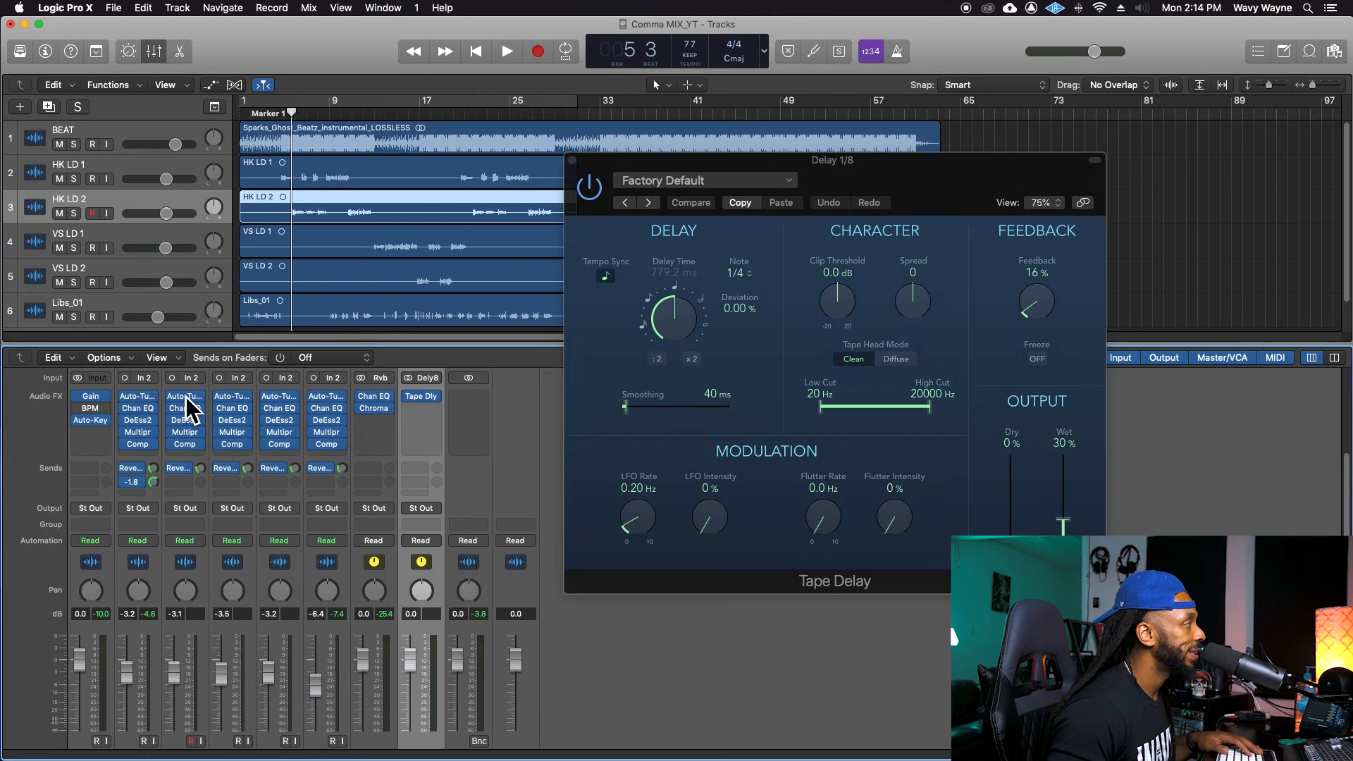
key("space")
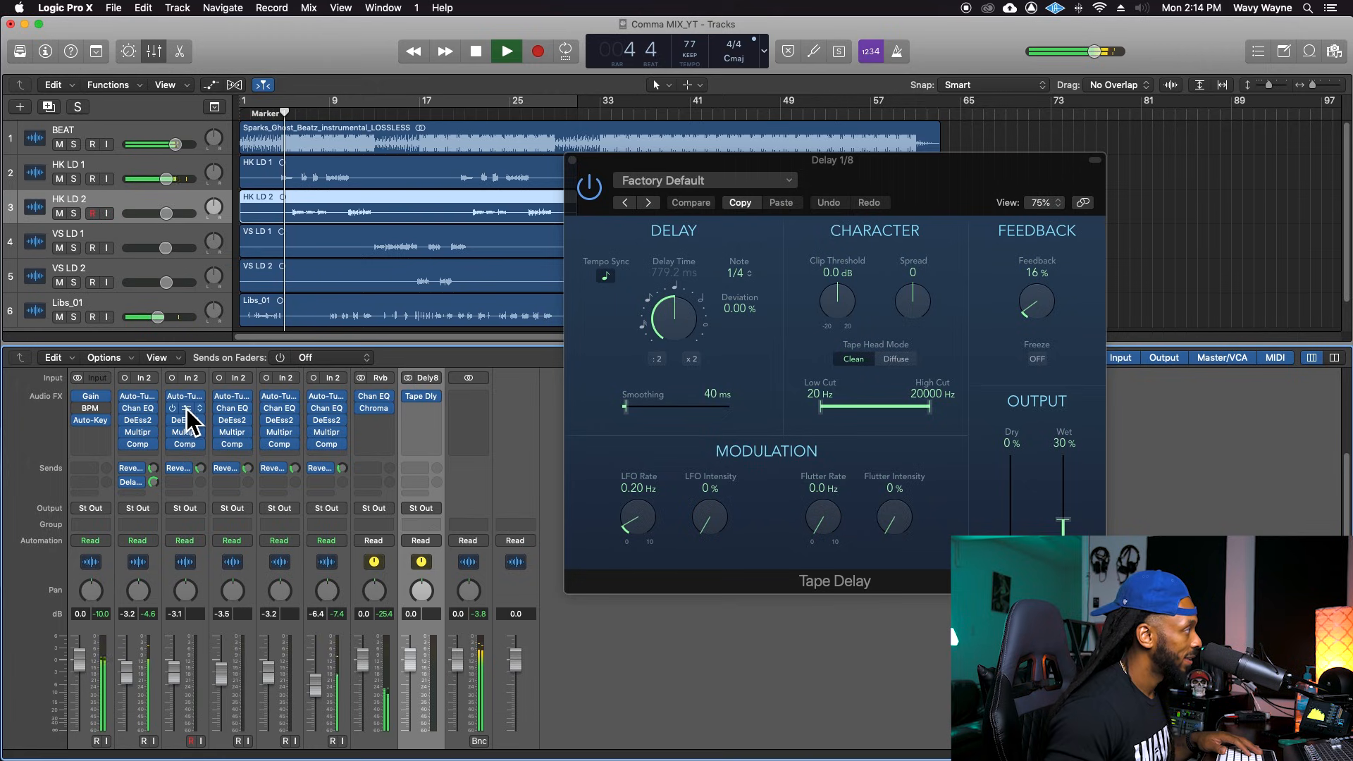
left_click_drag(821, 411, 869, 405)
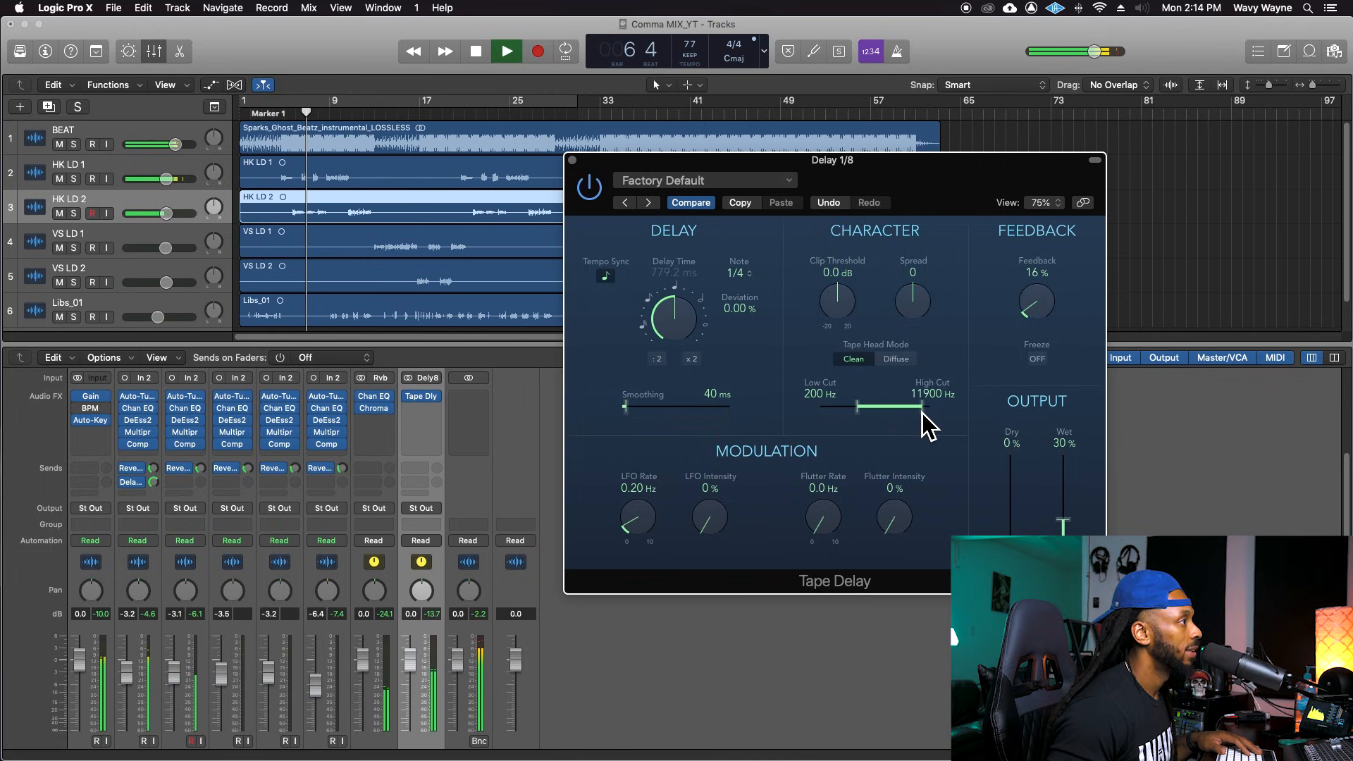
key("space")
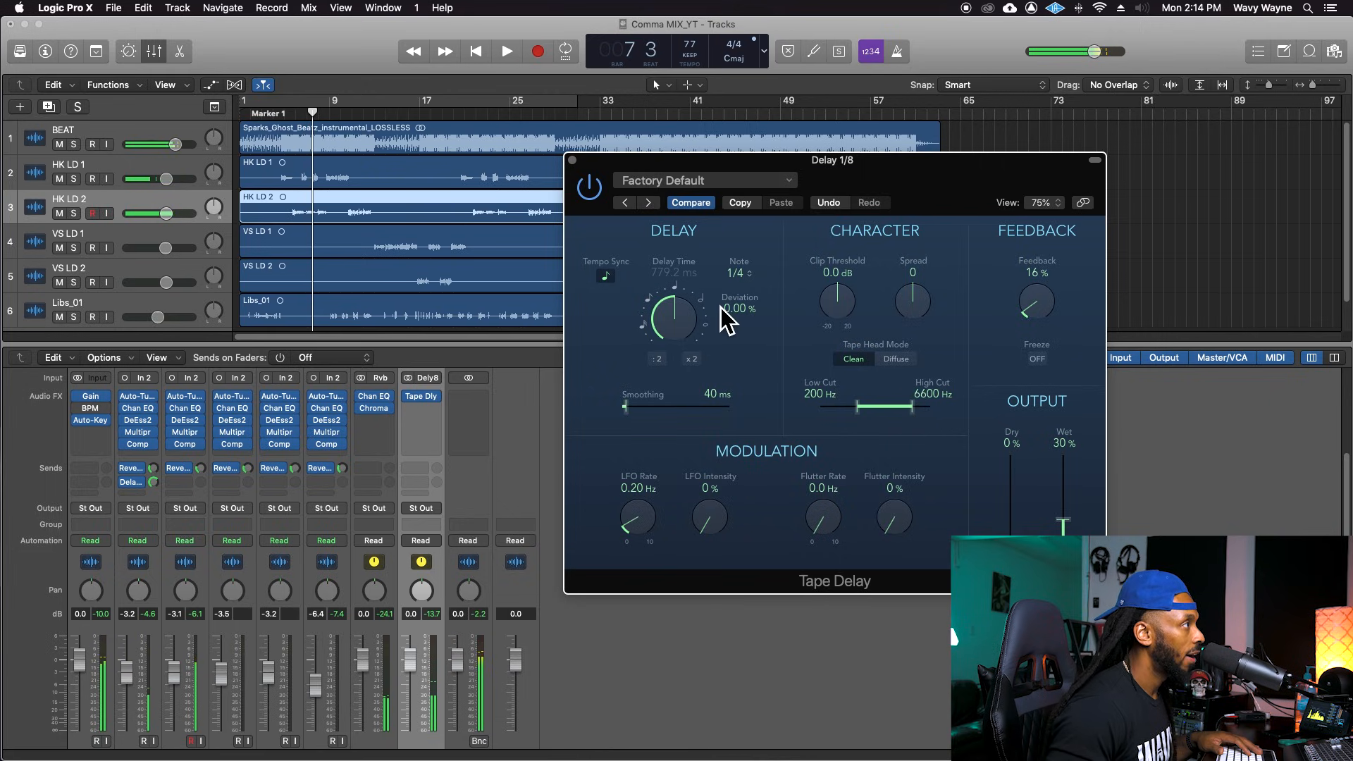
Set the Tape Delay's note value to 1/8 and replay the hook to hear it.
left_click(751, 279)
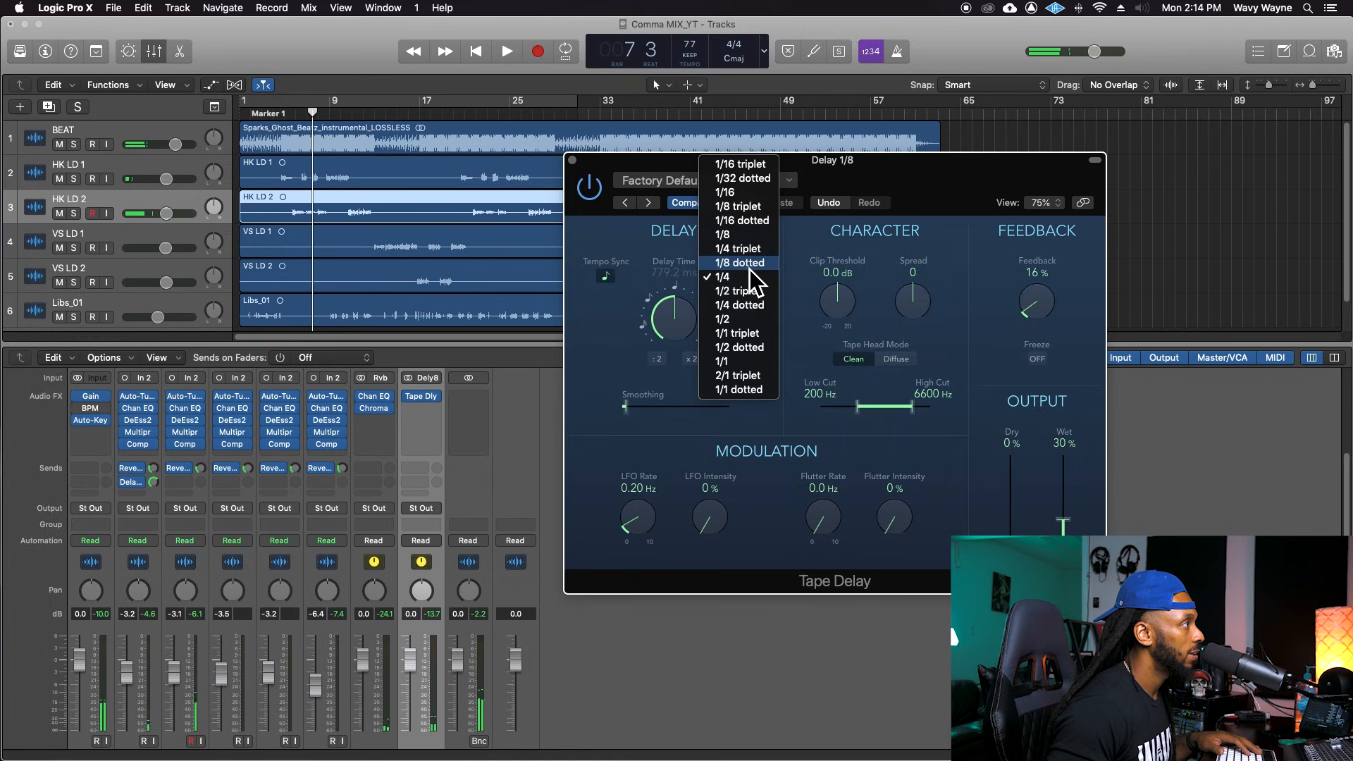
left_click(753, 239)
key("space")
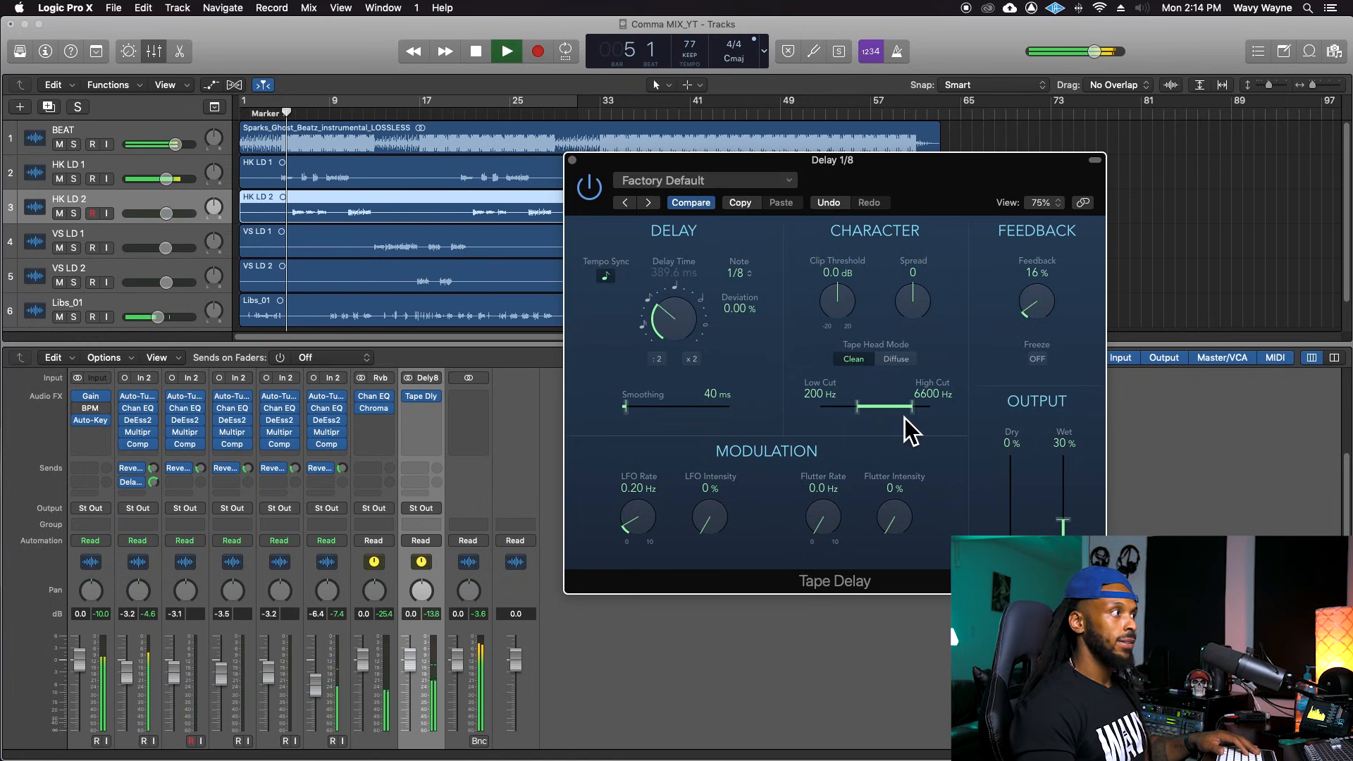
Set the Tape Delay's low cut to 460 Hz and spread to 39 during playback, and replay the hook.
left_click_drag(863, 416, 876, 414)
left_click_drag(918, 318, 932, 279)
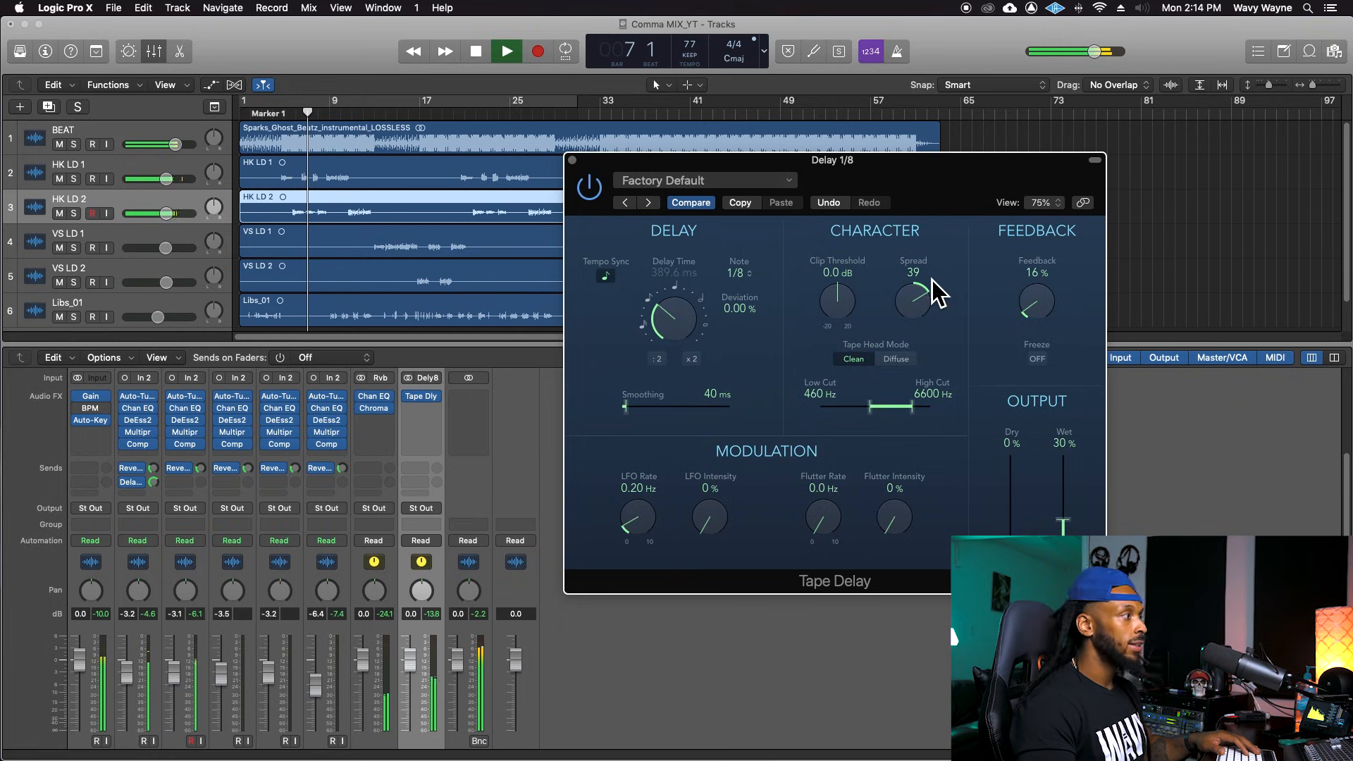
key("space")
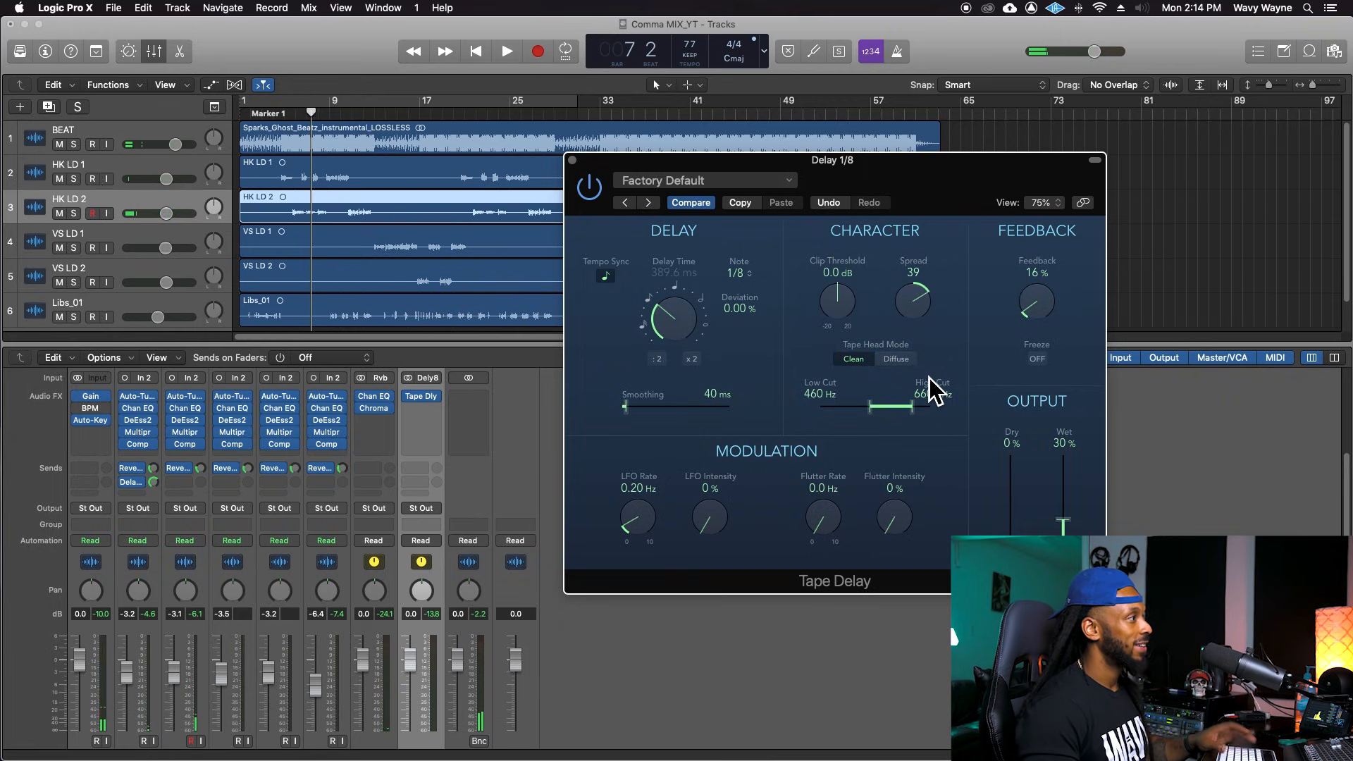
key("space")
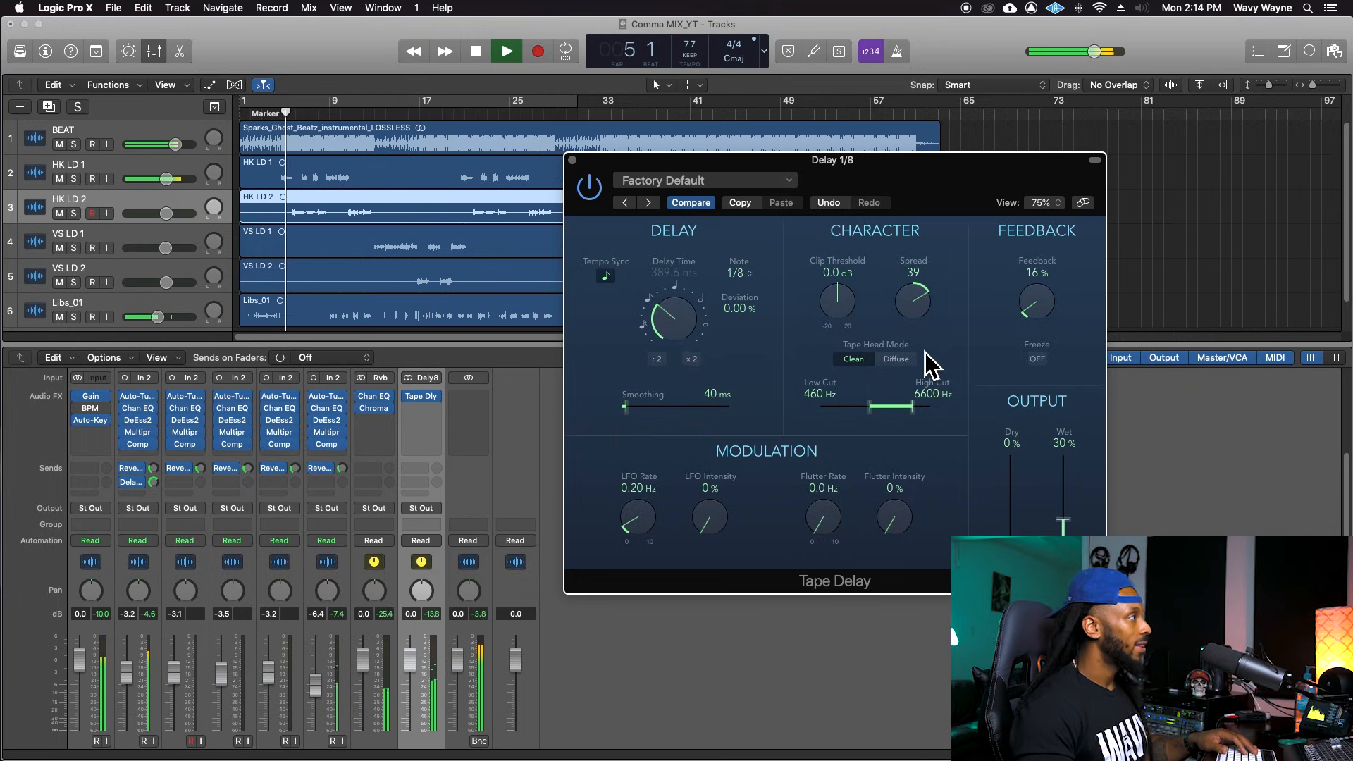
Send HK LD 2 to Bus 2 (Delay 1/8) and balance the delay send levels of HK LD 1 and HK LD 2 during playback.
left_click_drag(154, 484, 151, 509)
left_click(185, 482)
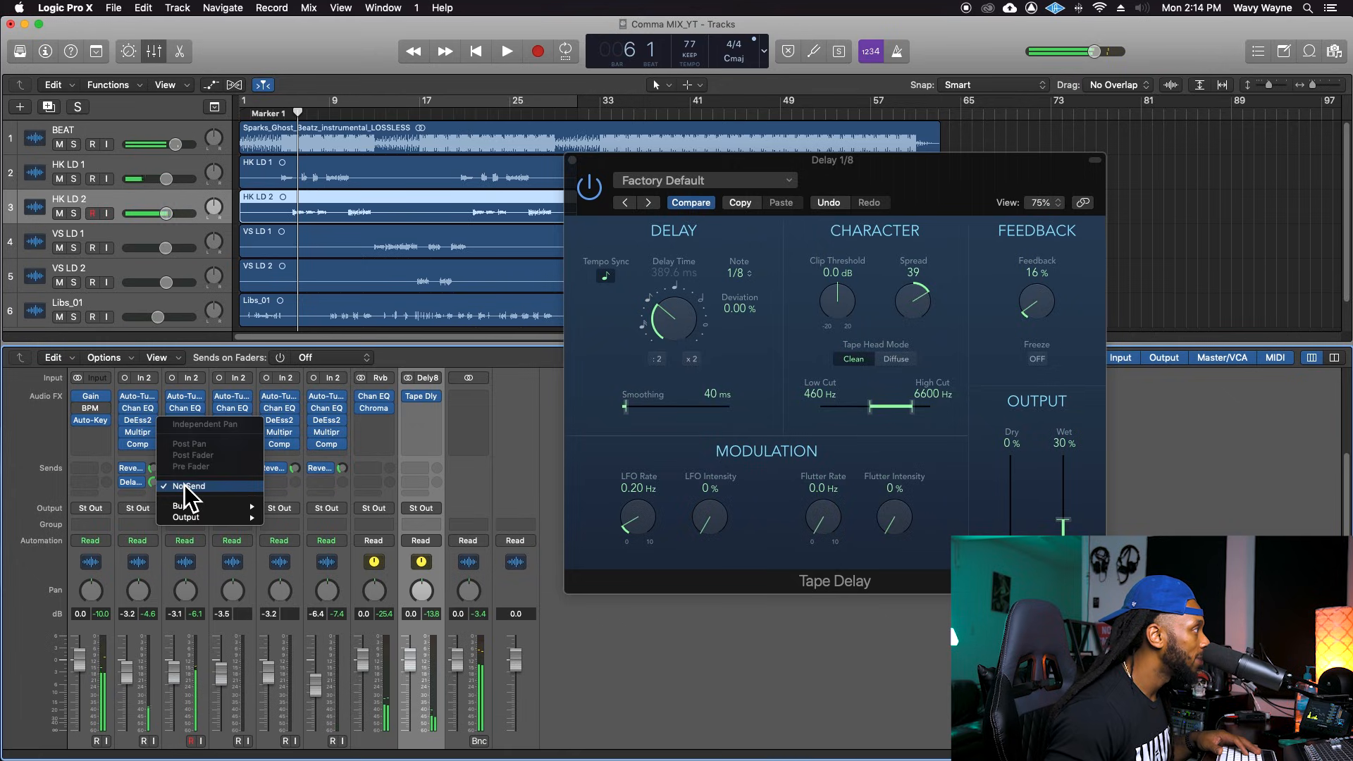
mouse_move(225, 506)
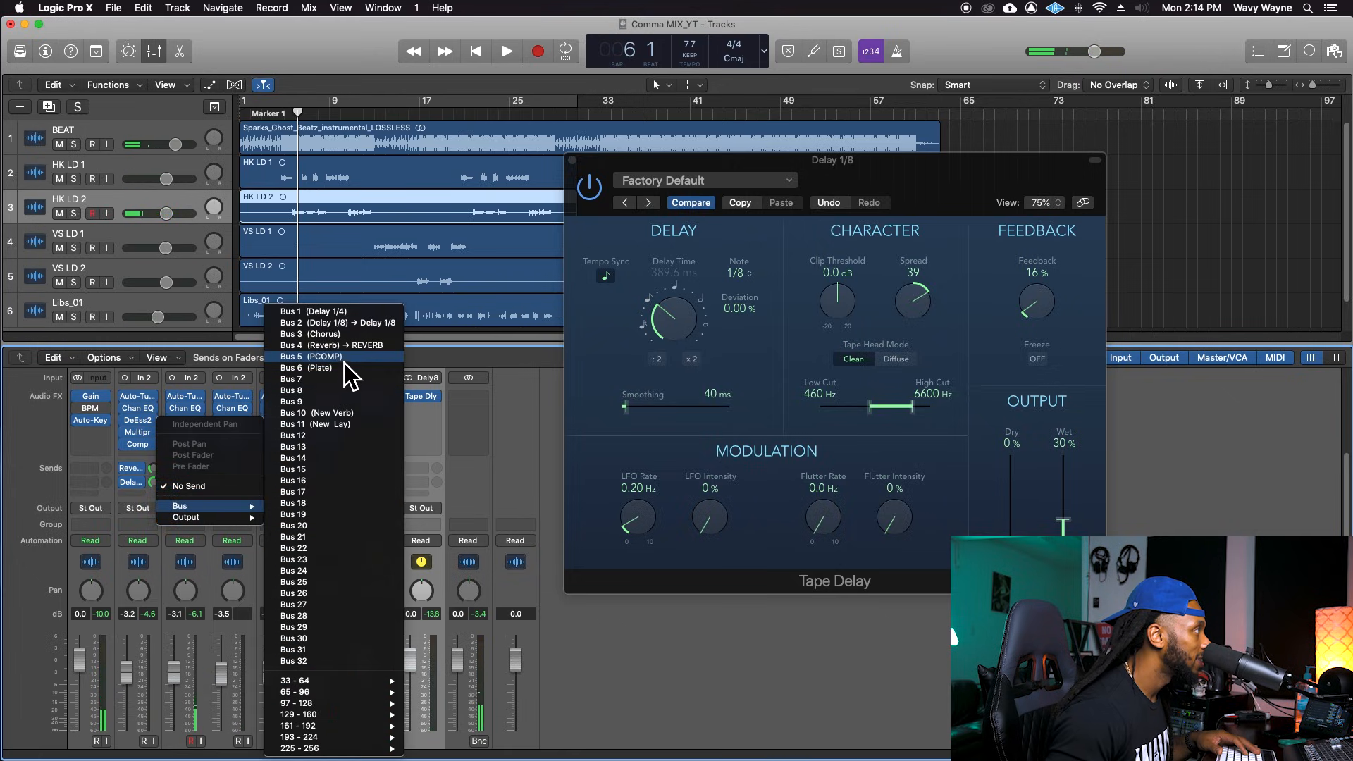
left_click(358, 324)
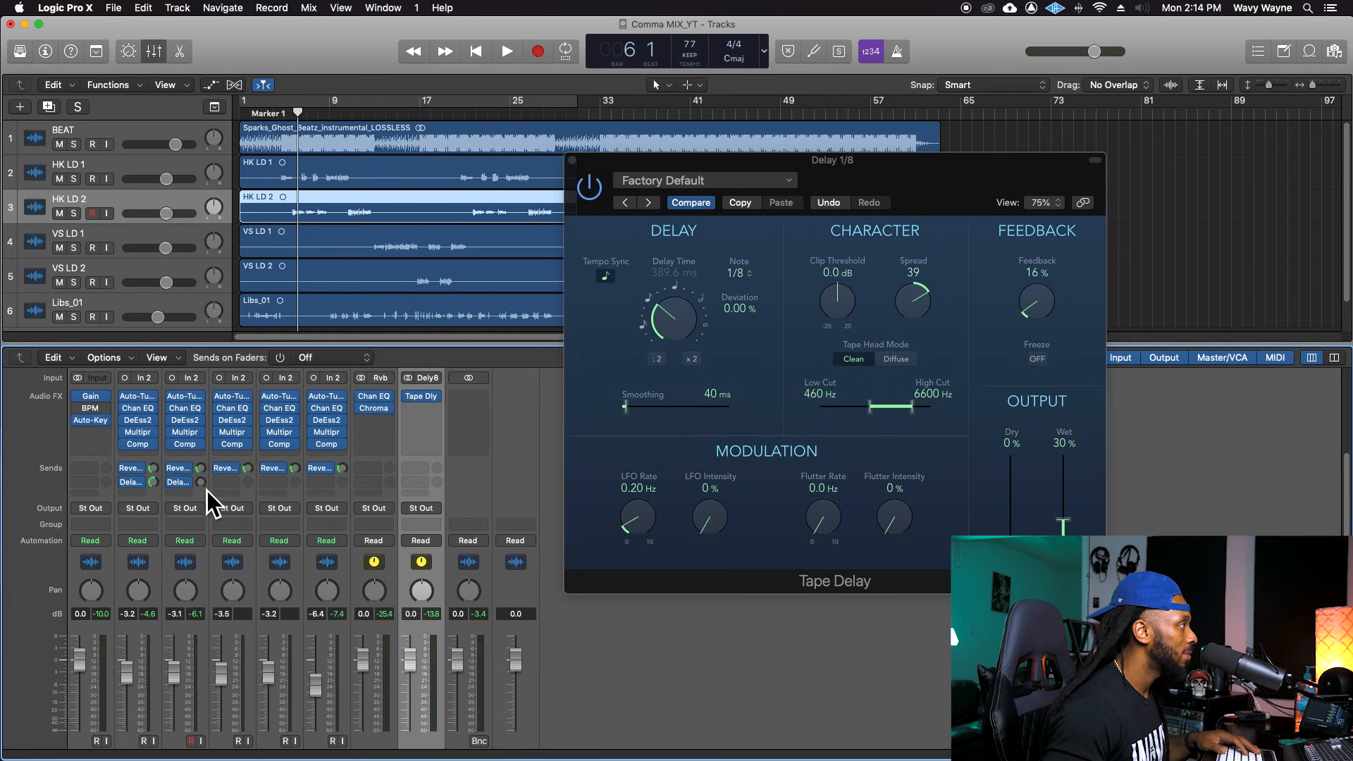
key("space")
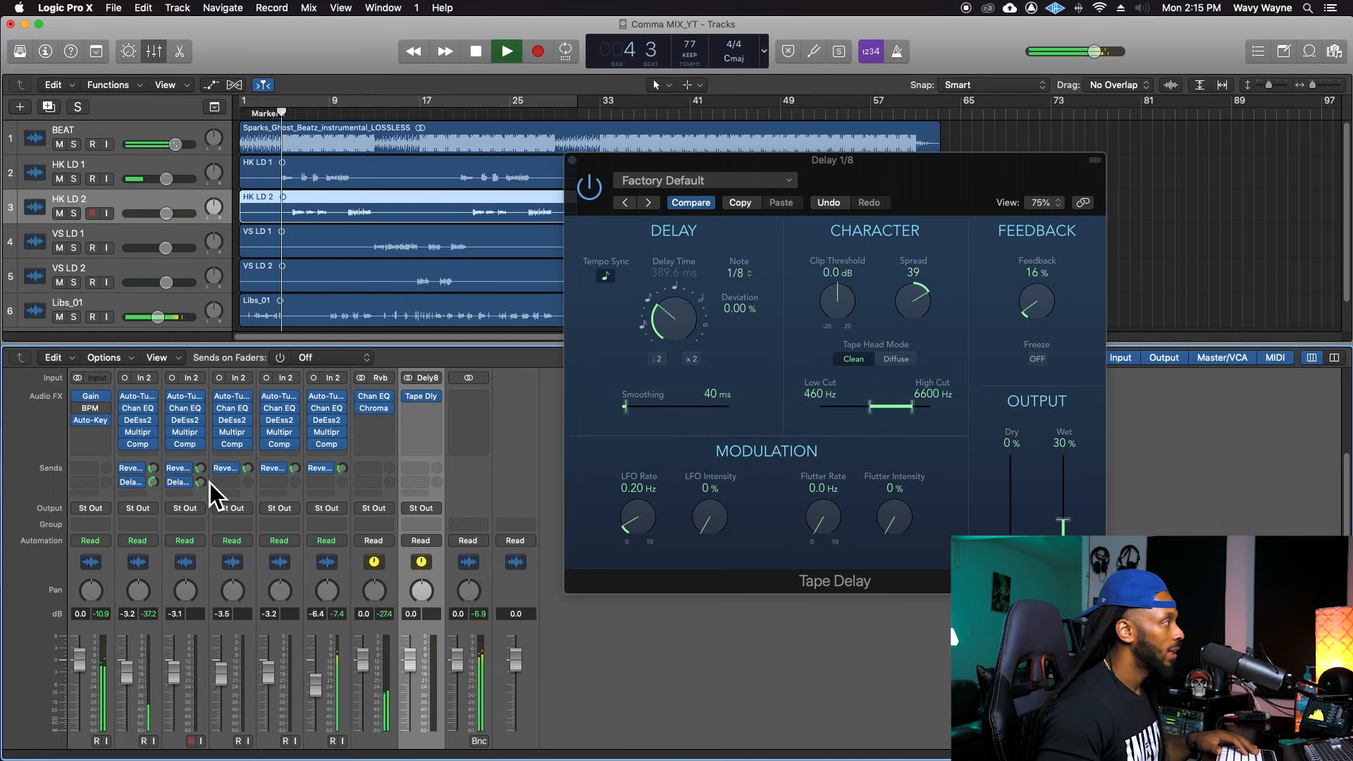
left_click_drag(201, 484, 201, 458)
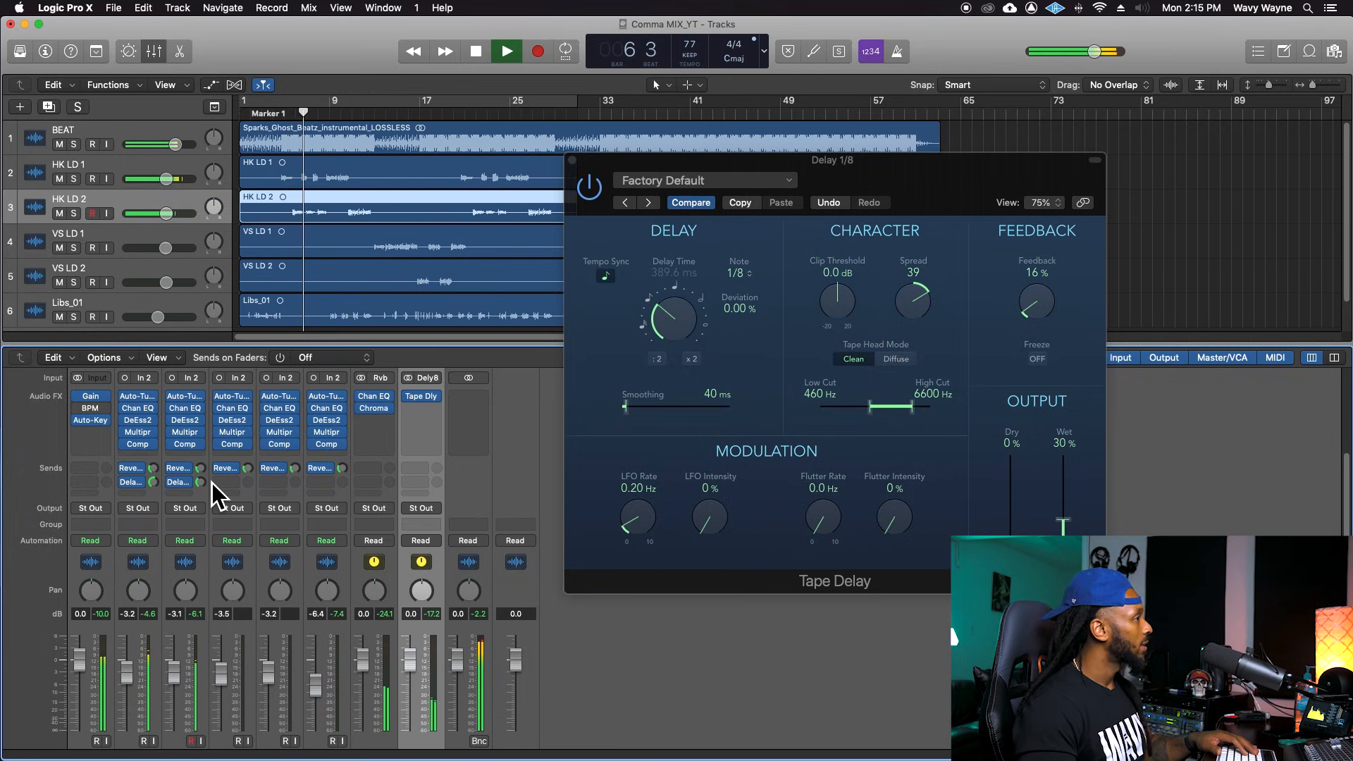
left_click_drag(153, 482, 159, 497)
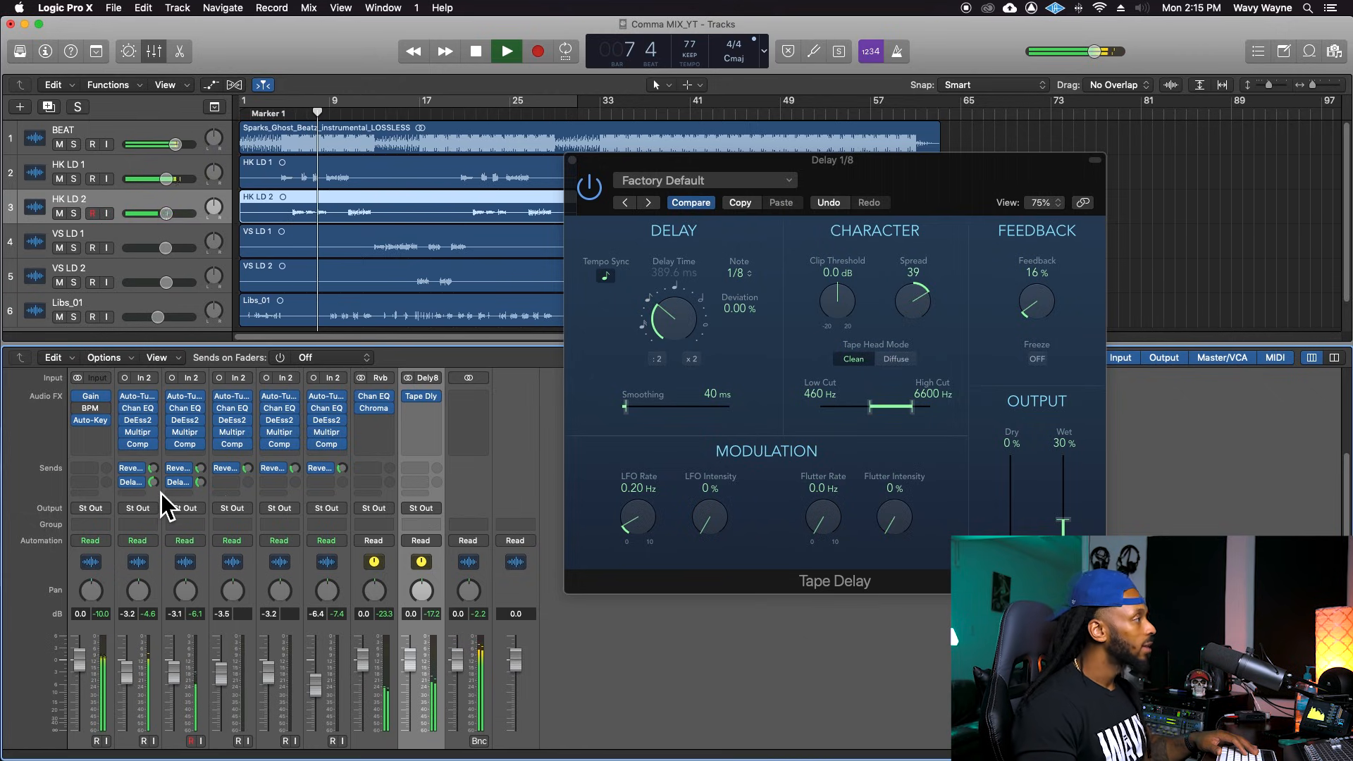
Set the Tape Delay's feedback to 22%, low cut to 490 Hz and high cut to 5600 Hz.
left_click_drag(1043, 324, 1048, 311)
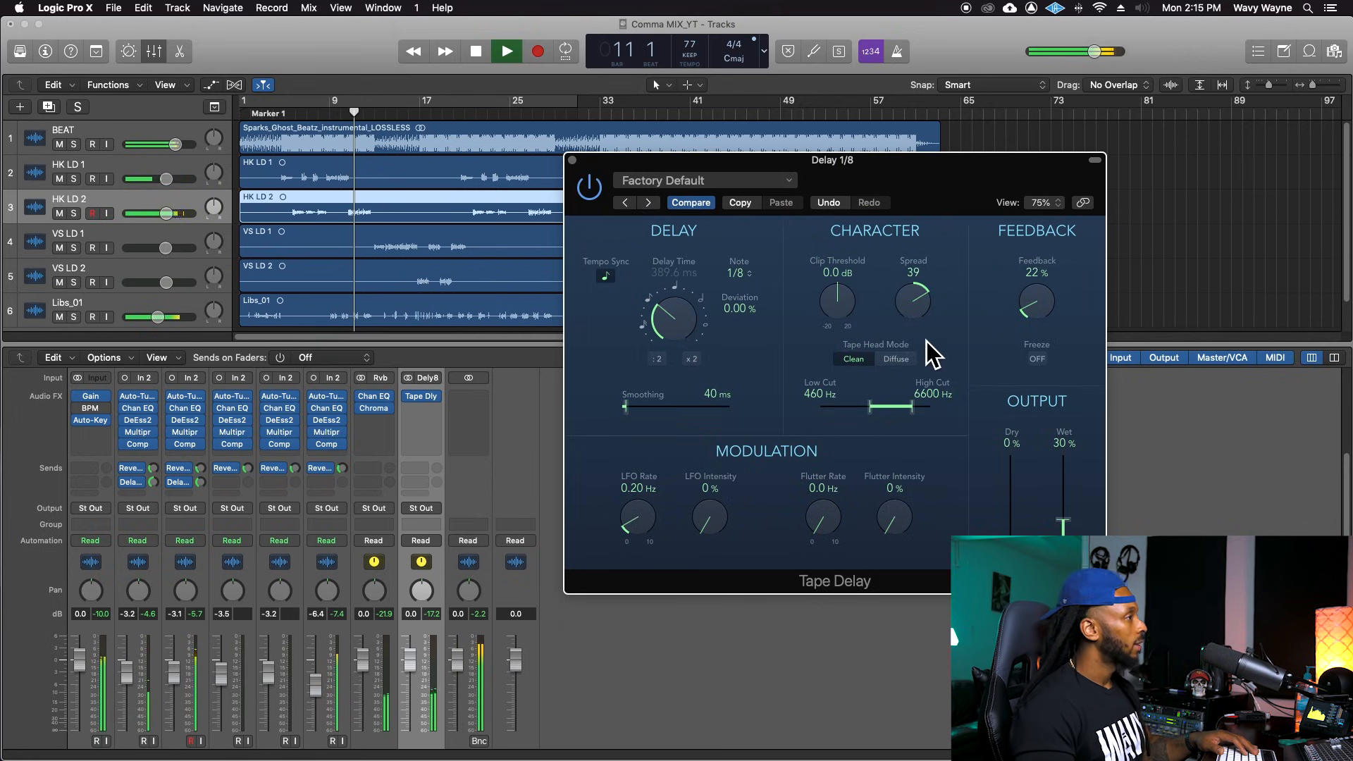
left_click_drag(913, 407, 915, 411)
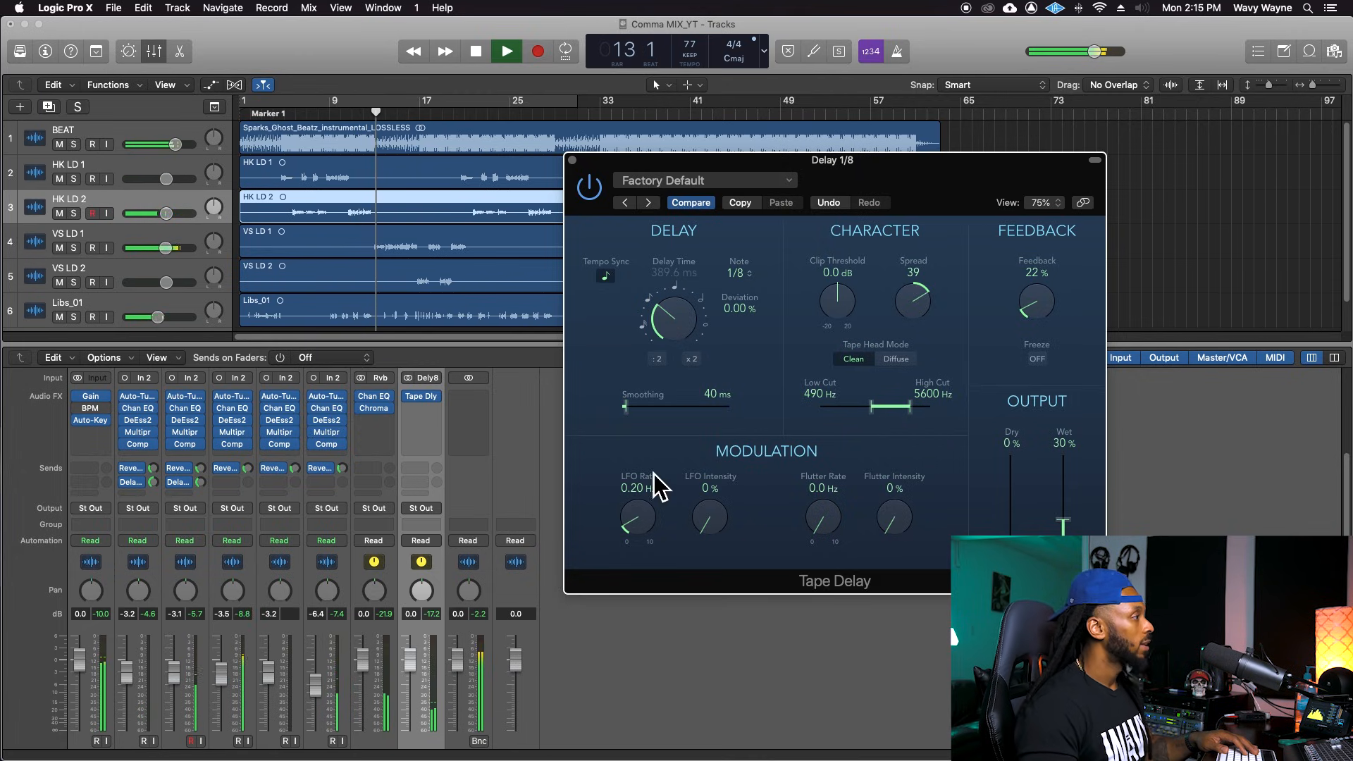
Send VS LD 1 to Bus 2 (Delay 1/8) and set the send level to about -9.2 dB during playback.
left_click(231, 485)
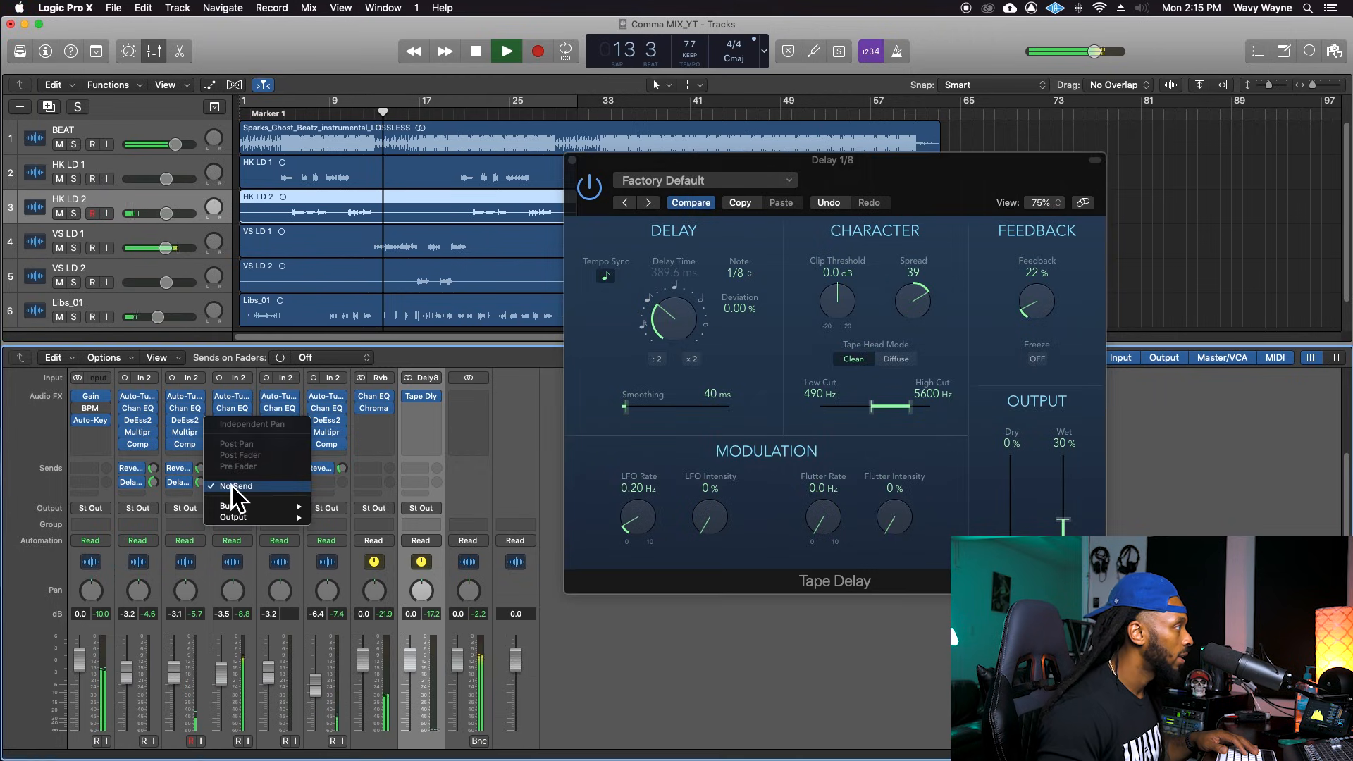
mouse_move(254, 509)
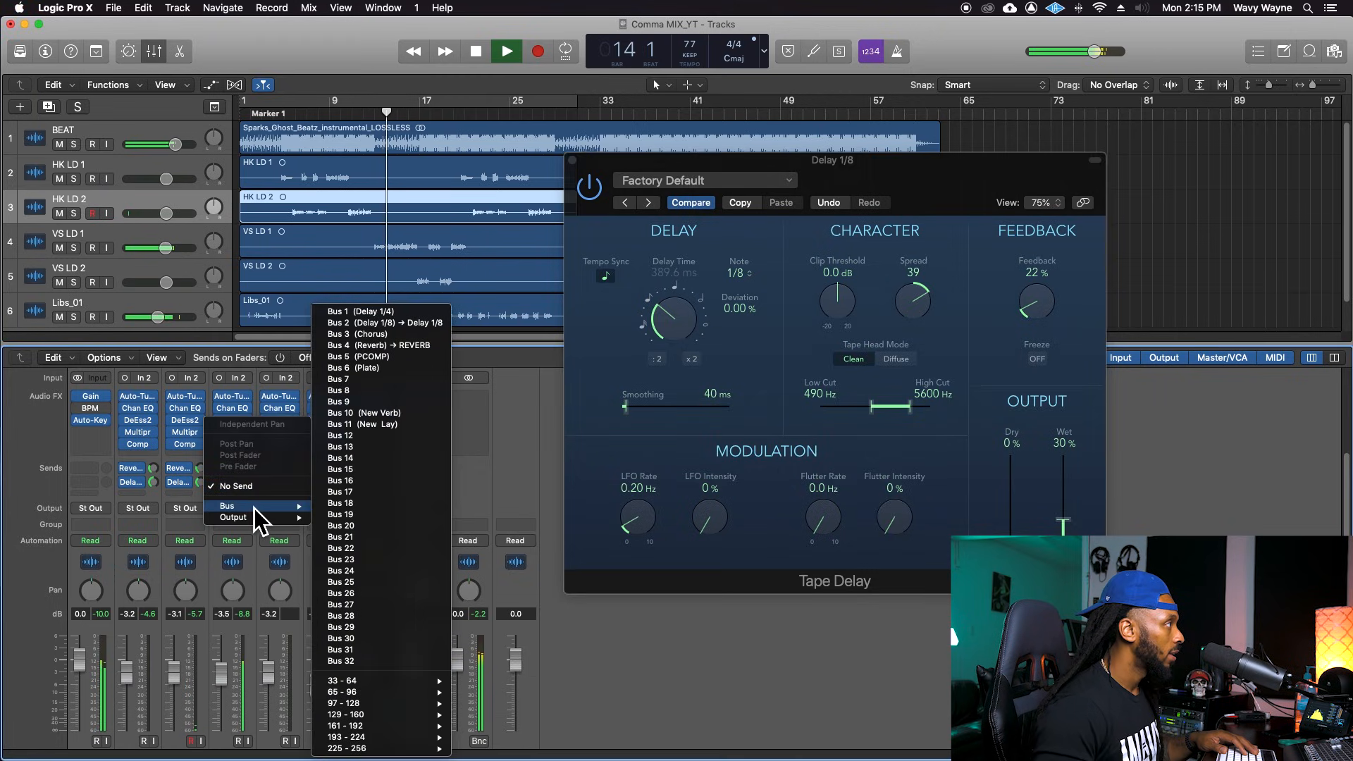
left_click(403, 322)
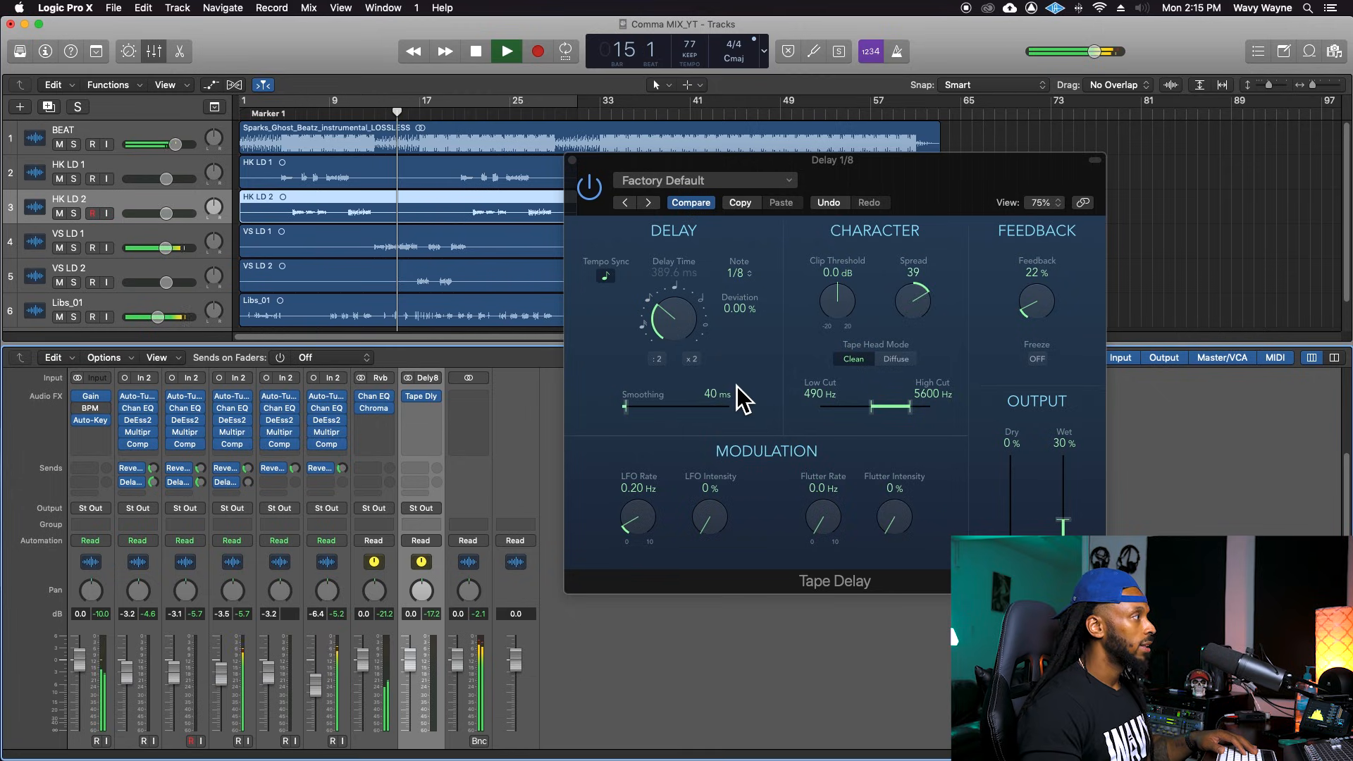
mouse_move(249, 484)
left_mouse_down()
mouse_move(279, 425)
mouse_move(252, 482)
left_mouse_up()
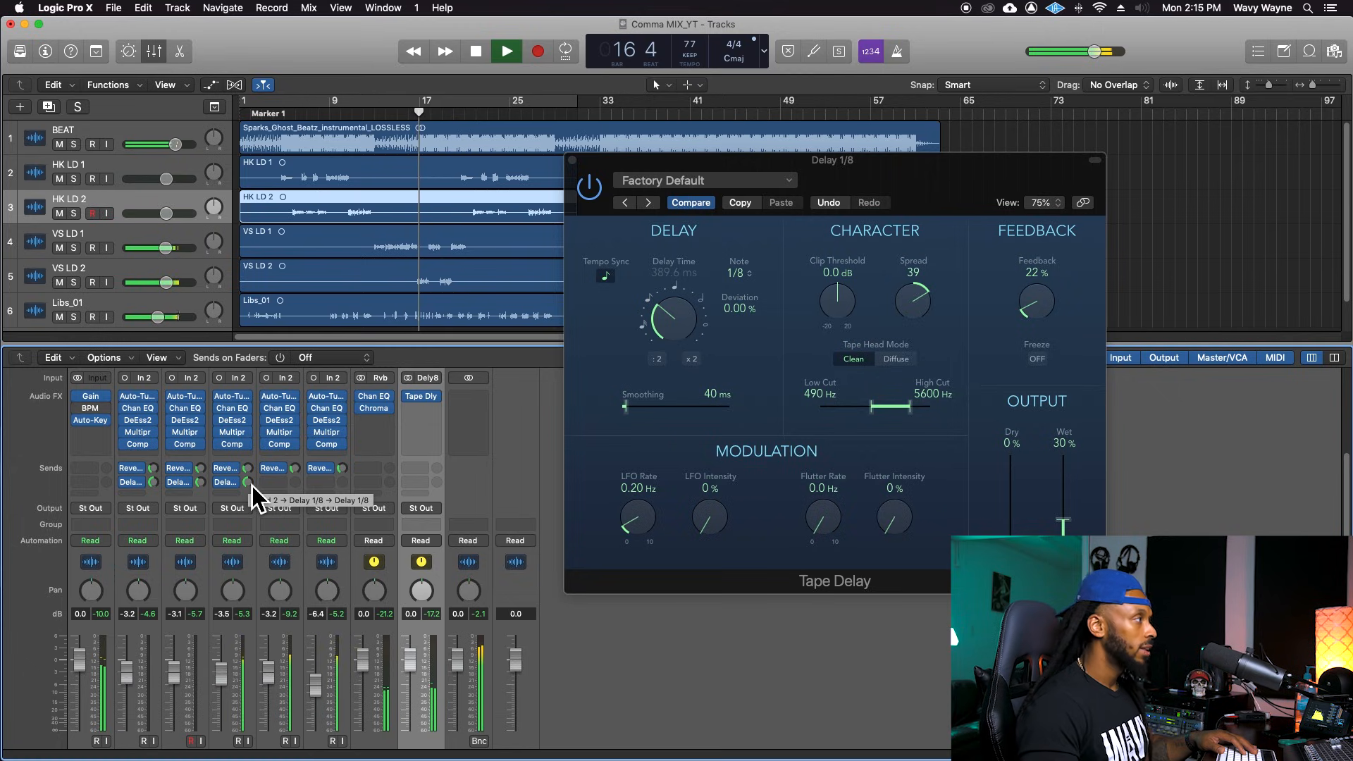
left_click_drag(249, 485, 252, 489)
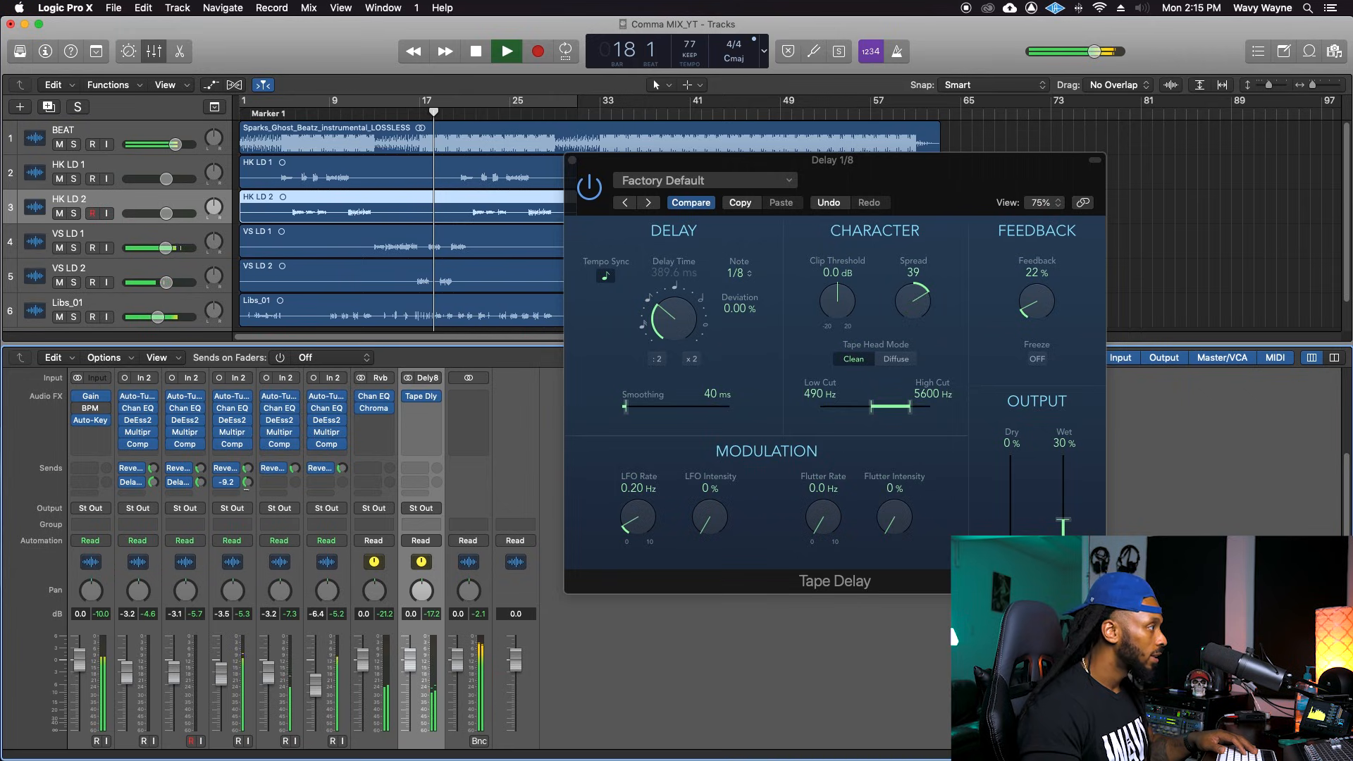
Send VS LD 2 to Bus 2 (Delay 1/8) and raise its delay send level.
left_click(279, 485)
mouse_move(282, 506)
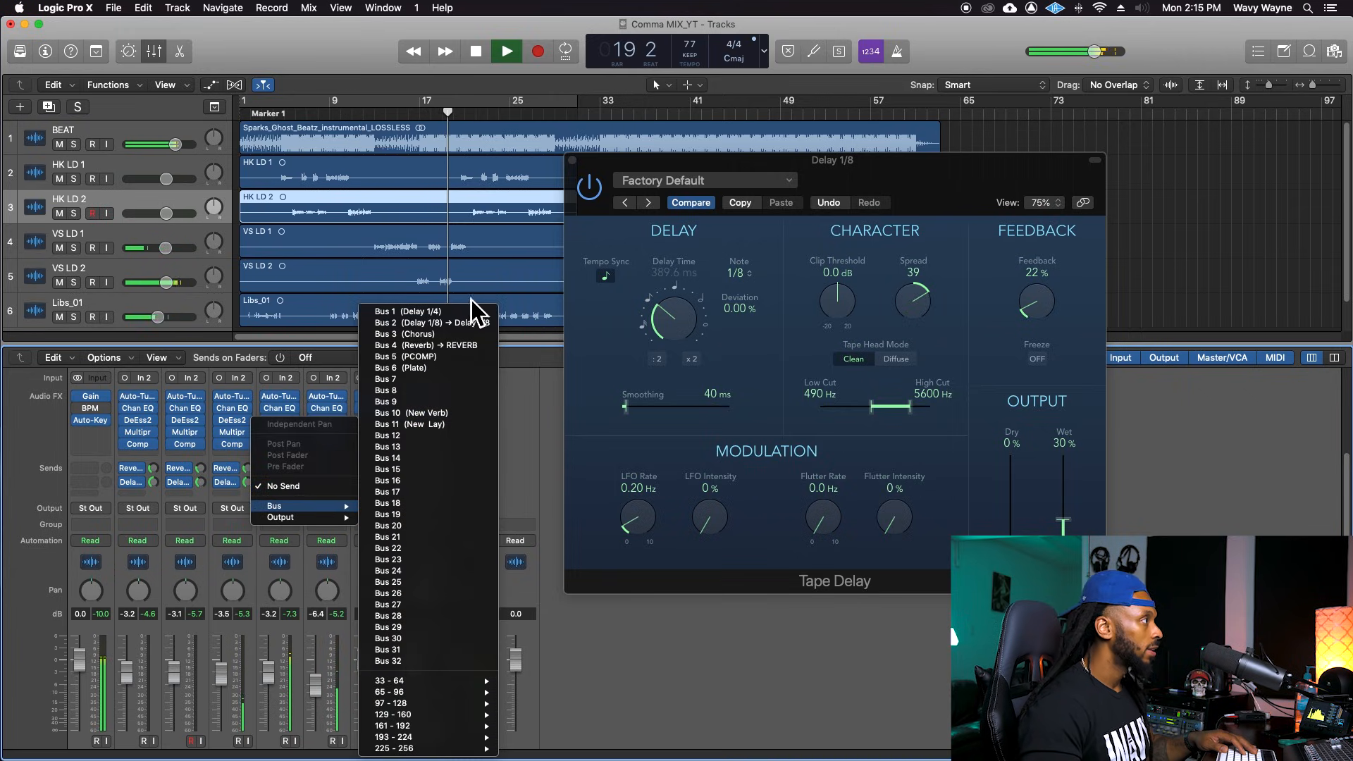
left_click(474, 324)
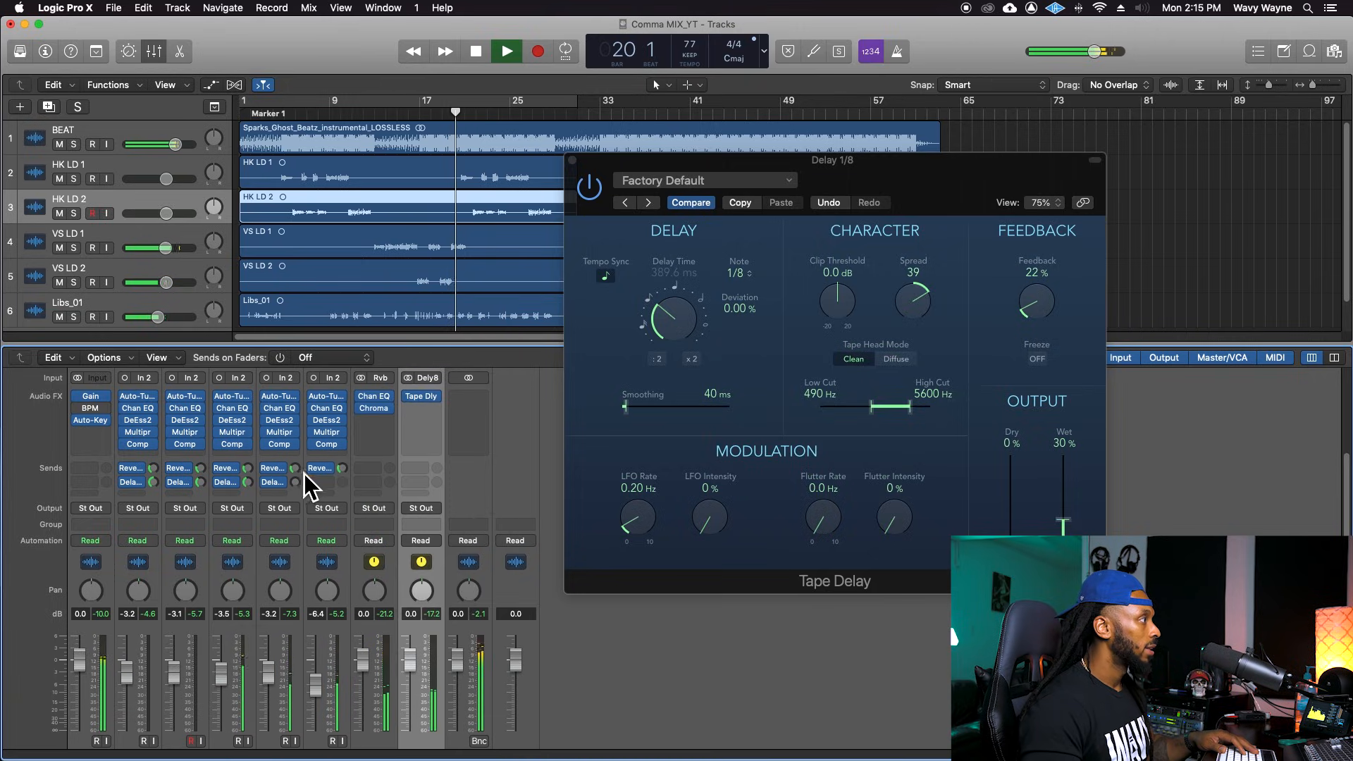
left_click_drag(298, 480, 315, 429)
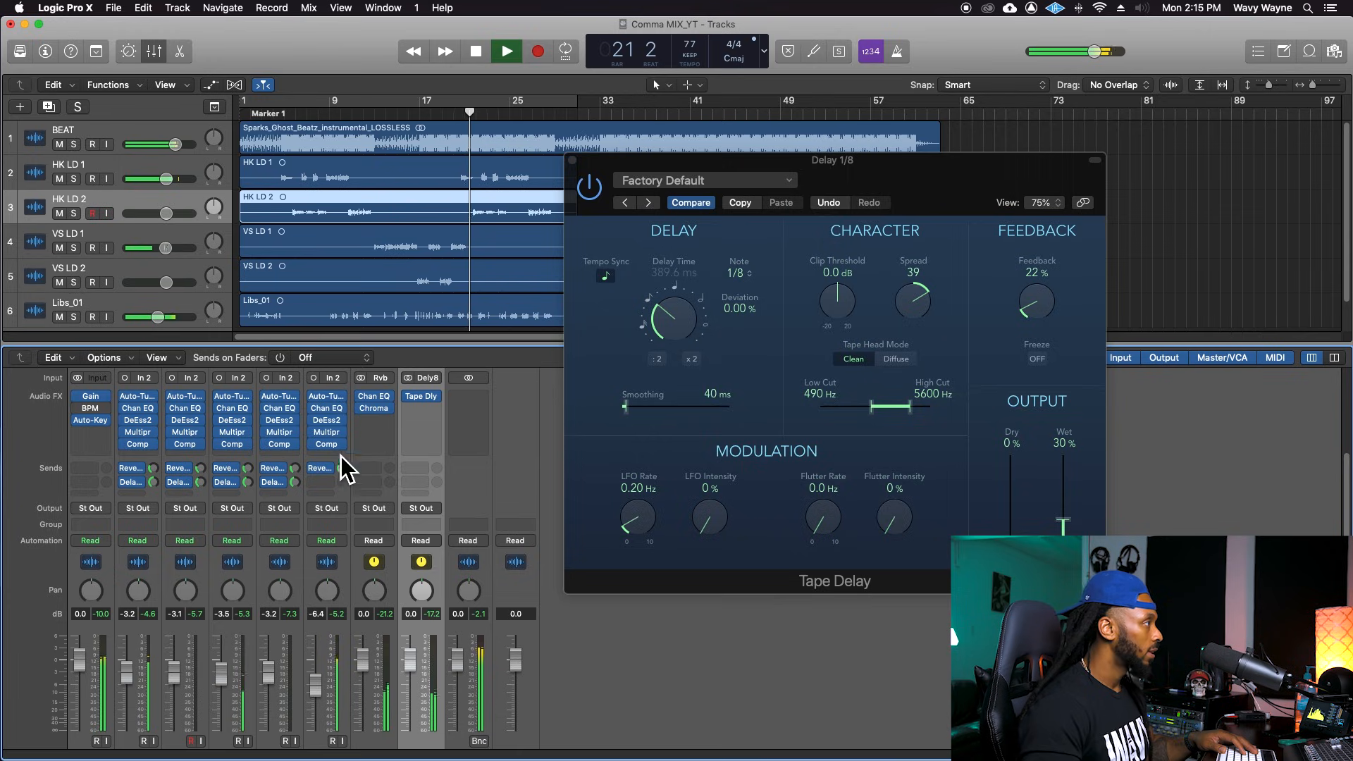
Send Libs_01 to Bus 2 (Delay 1/8) and fine-tune its delay send level by ear.
left_click(321, 483)
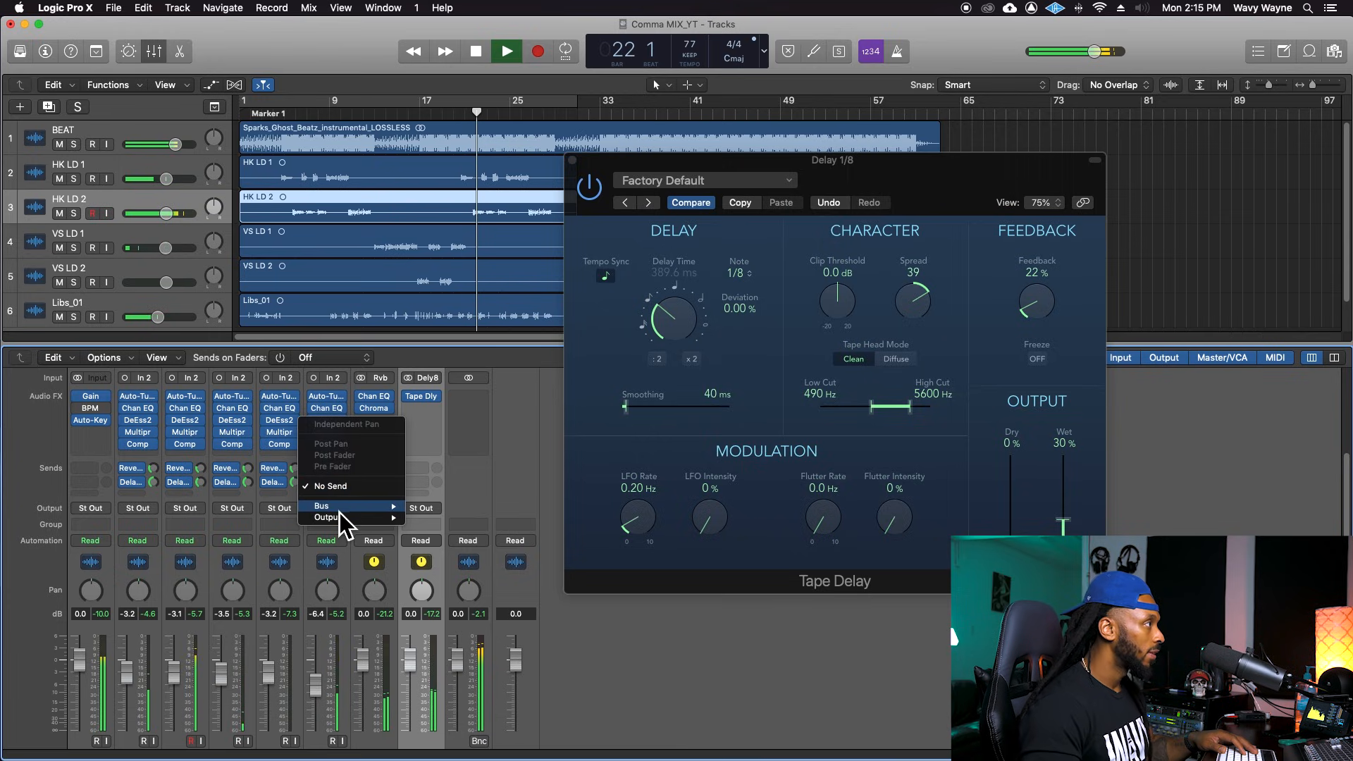
mouse_move(338, 506)
left_click(512, 325)
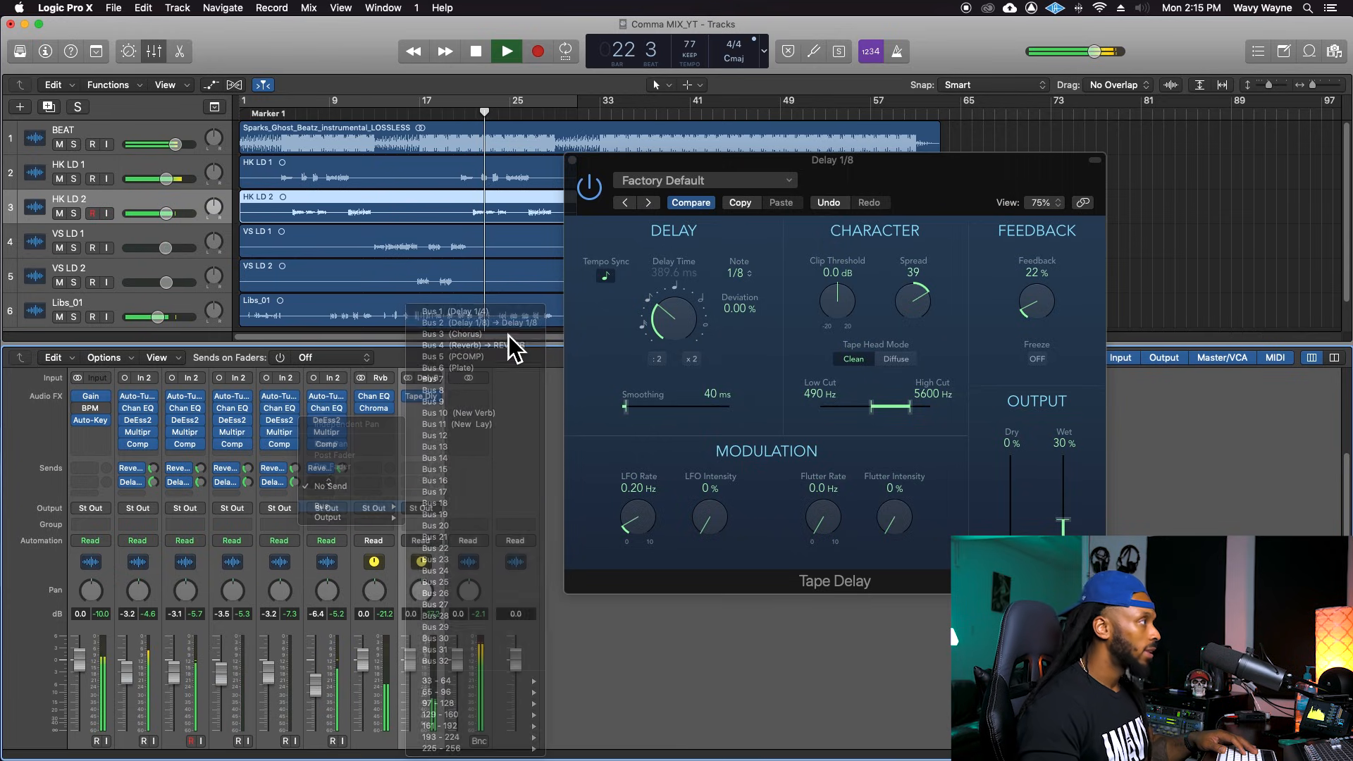
left_click_drag(348, 485, 373, 424)
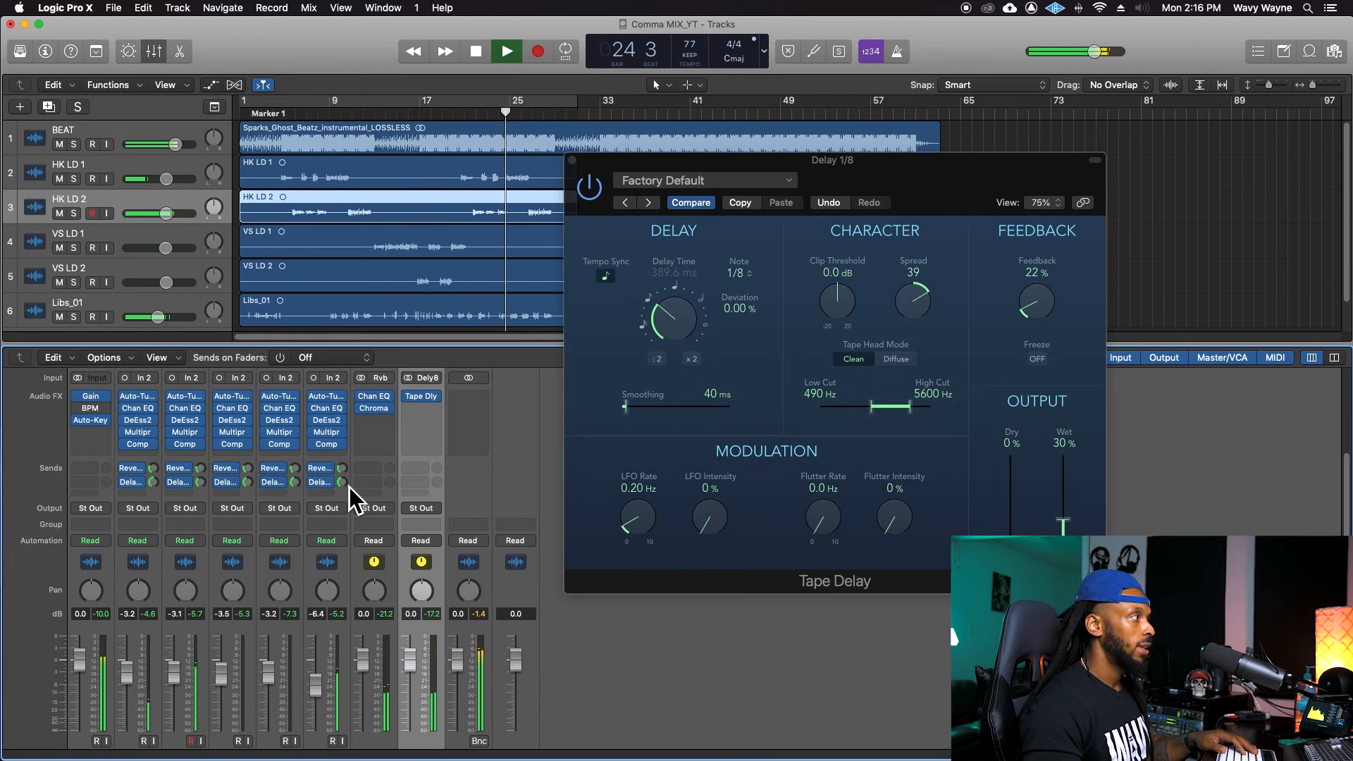
left_click_drag(348, 487, 349, 504)
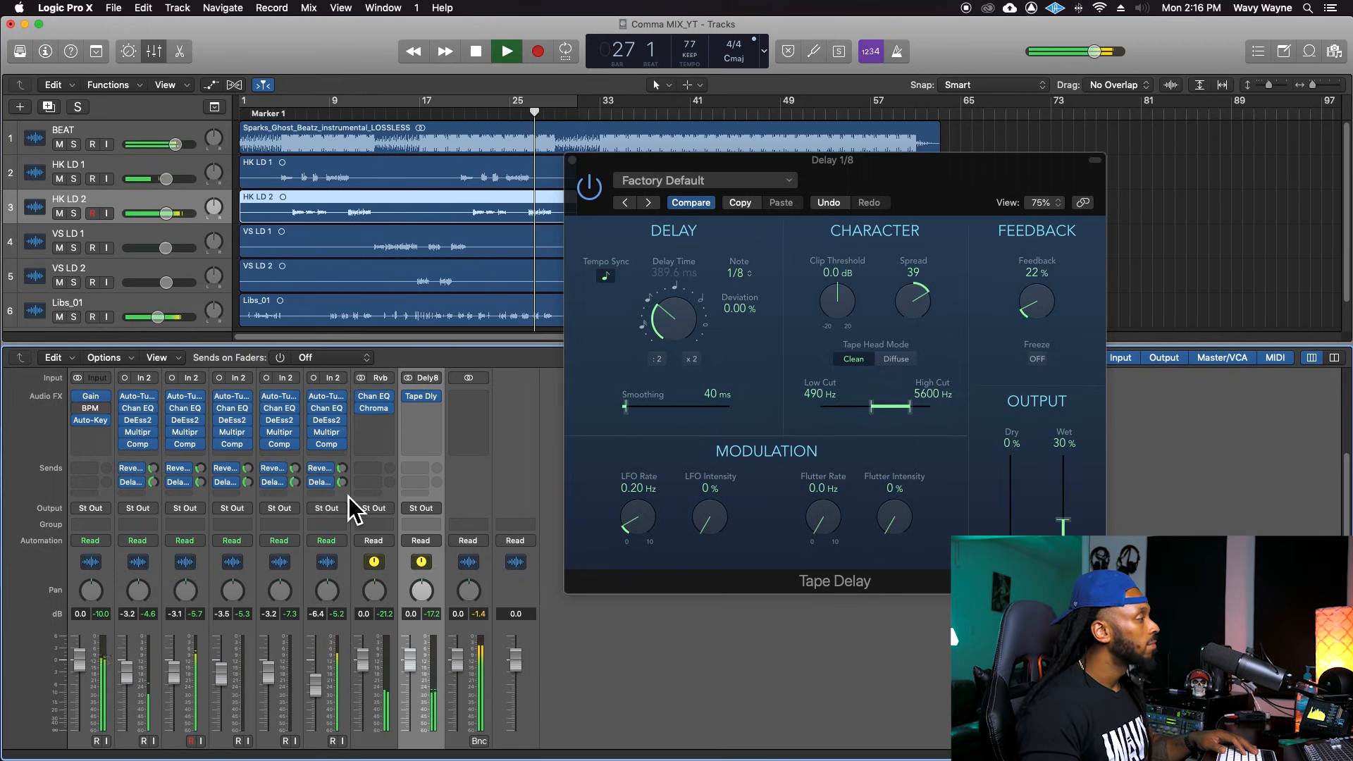
Set the Tape Delay's low cut to 610 Hz, stop playback and move the playhead to bar 12, just before the verse.
left_click_drag(874, 411, 879, 412)
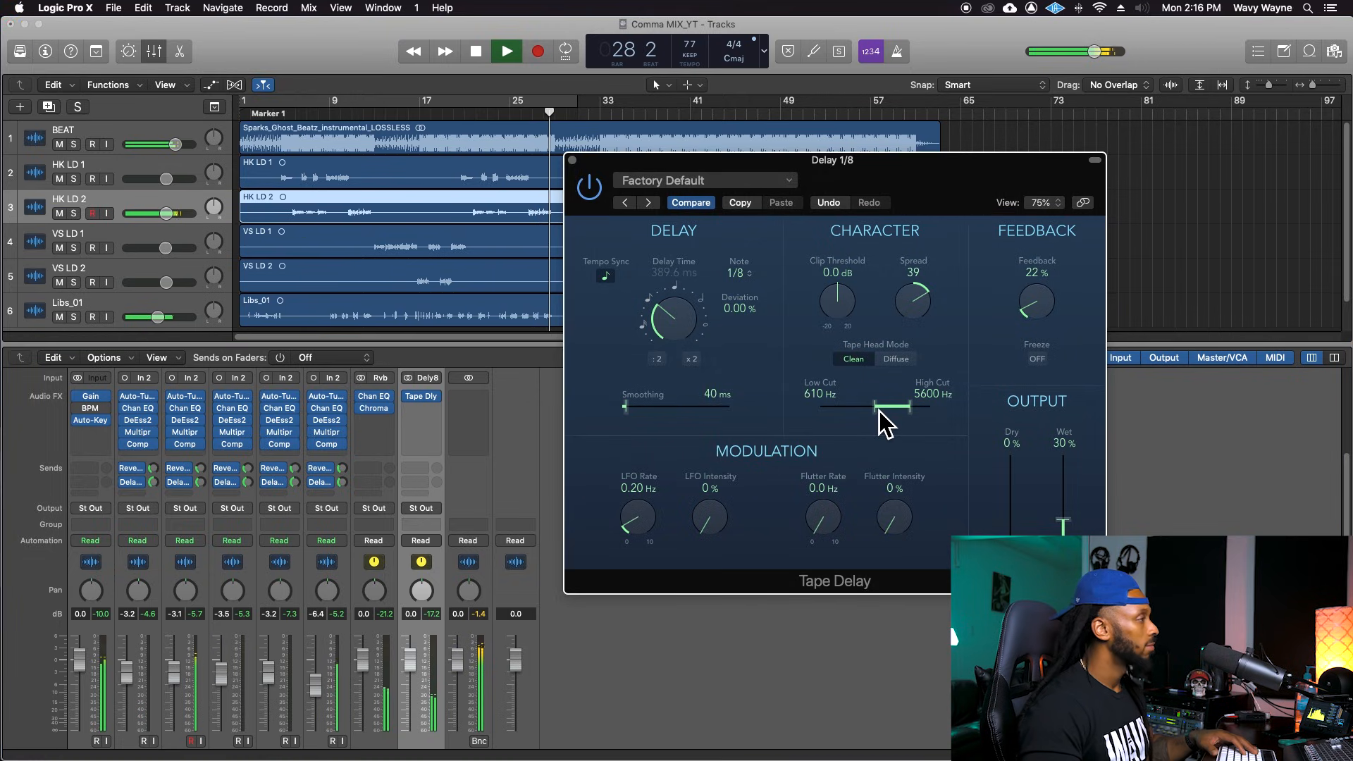
key("space")
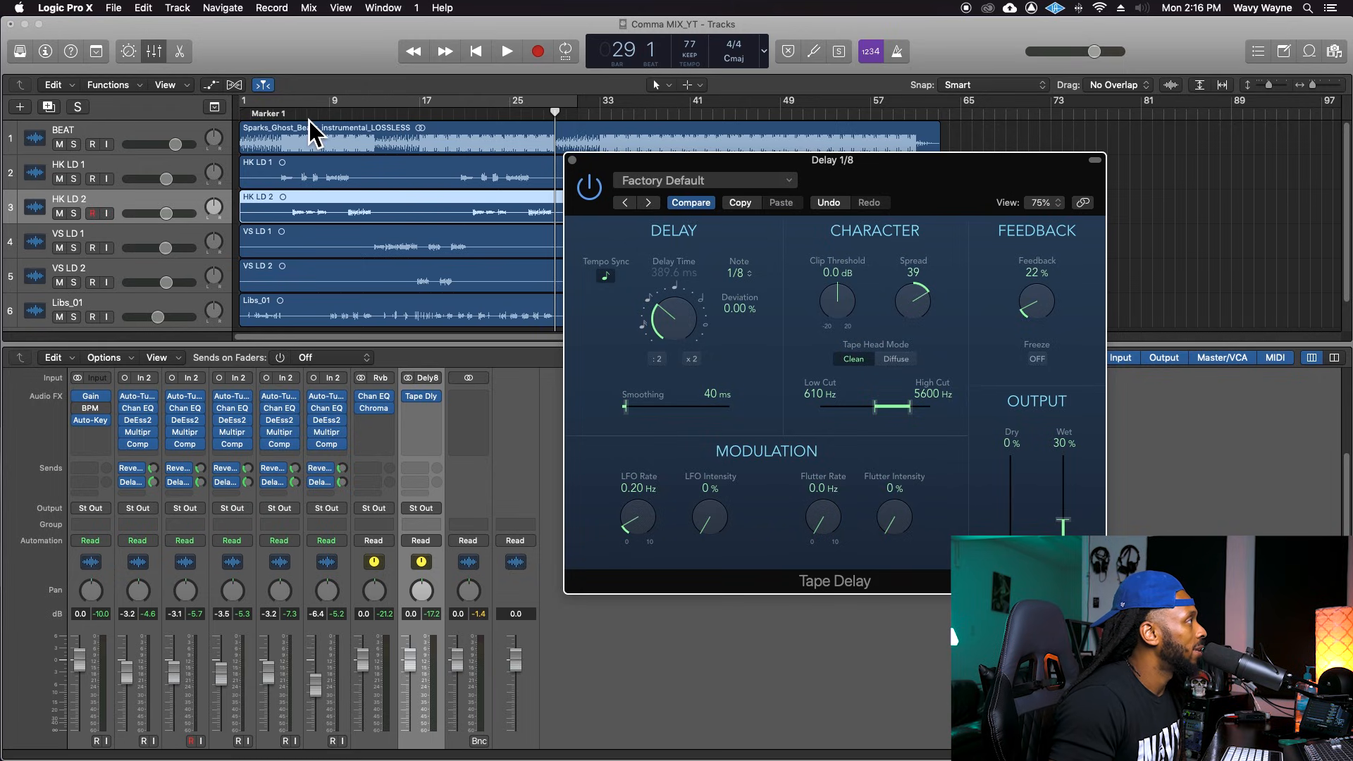
left_click(369, 114)
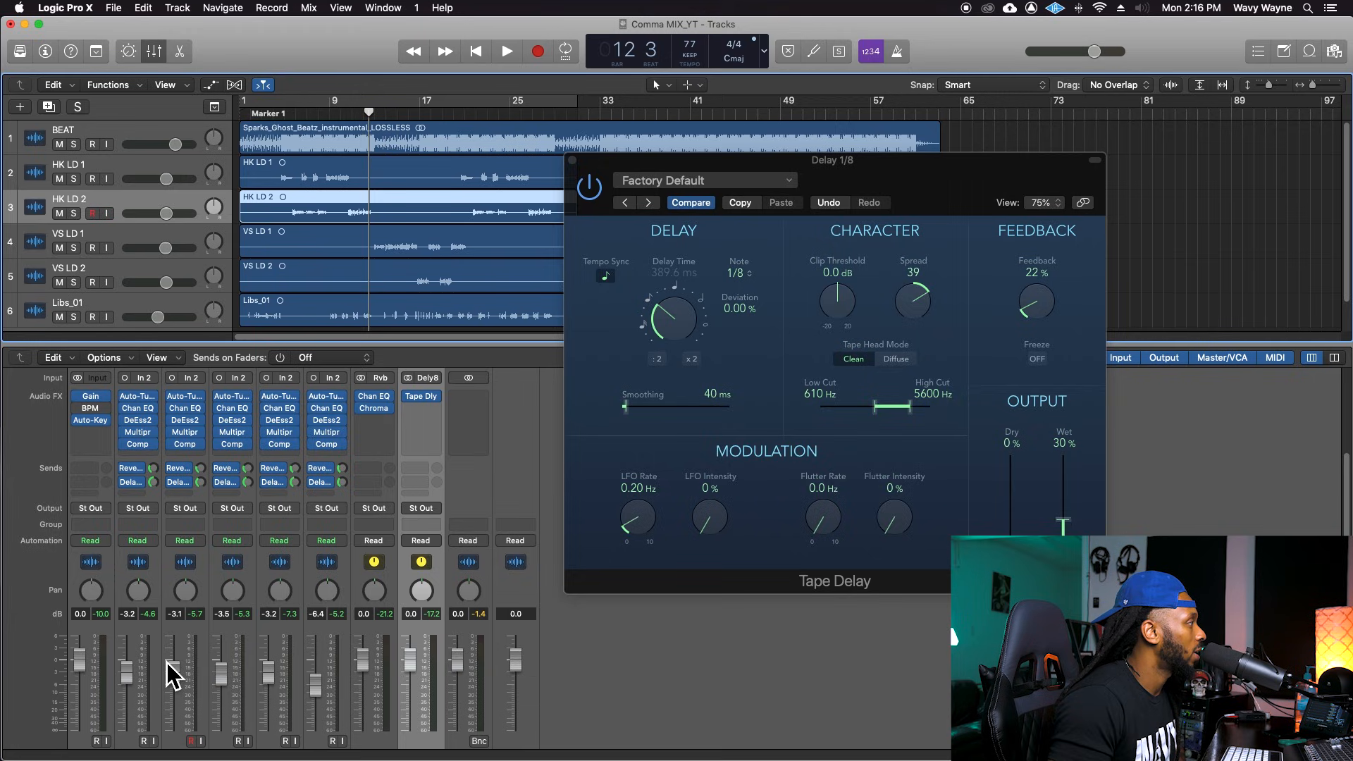
Add a third send on VS LD 1 to Bus 1 (Delay 1/4) and rename the new aux channel Delay 1/4.
scroll(172, 677, "down", 2)
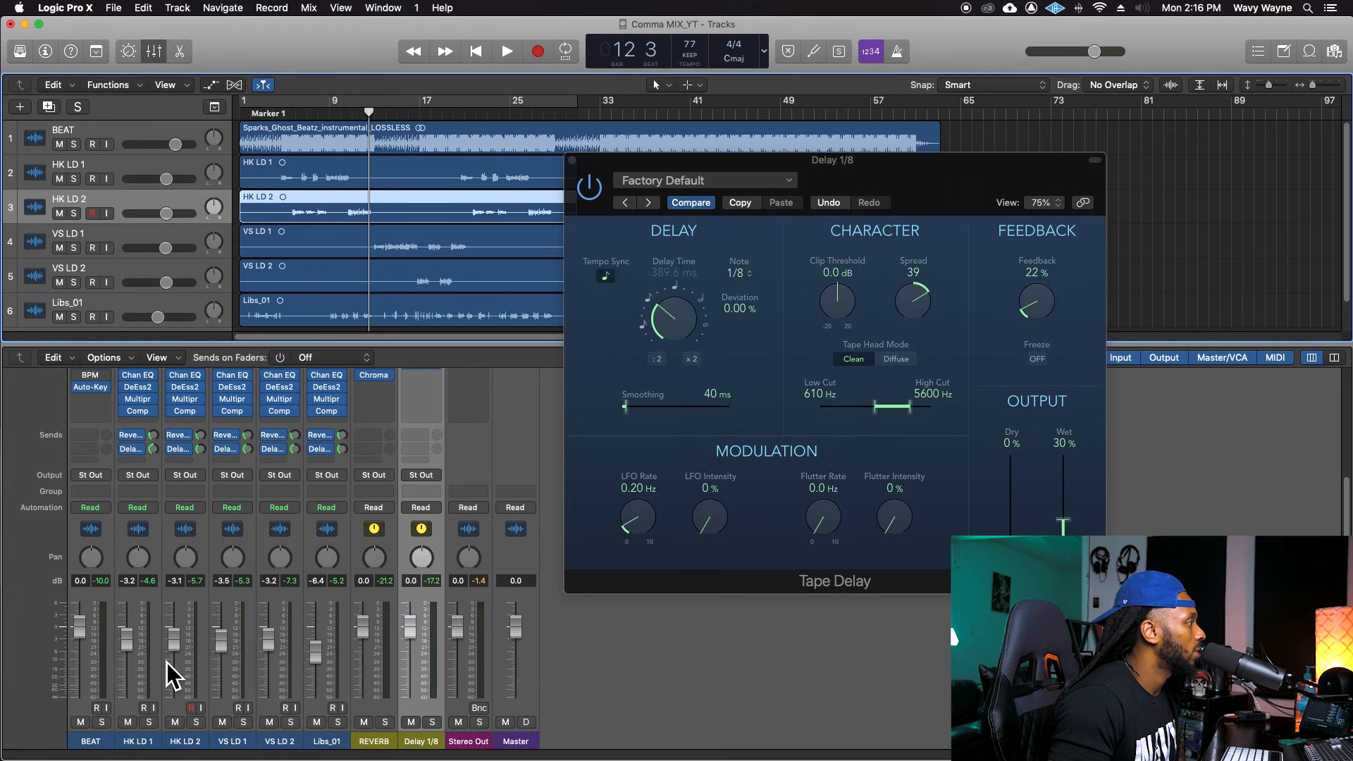
left_click(231, 461)
mouse_move(233, 480)
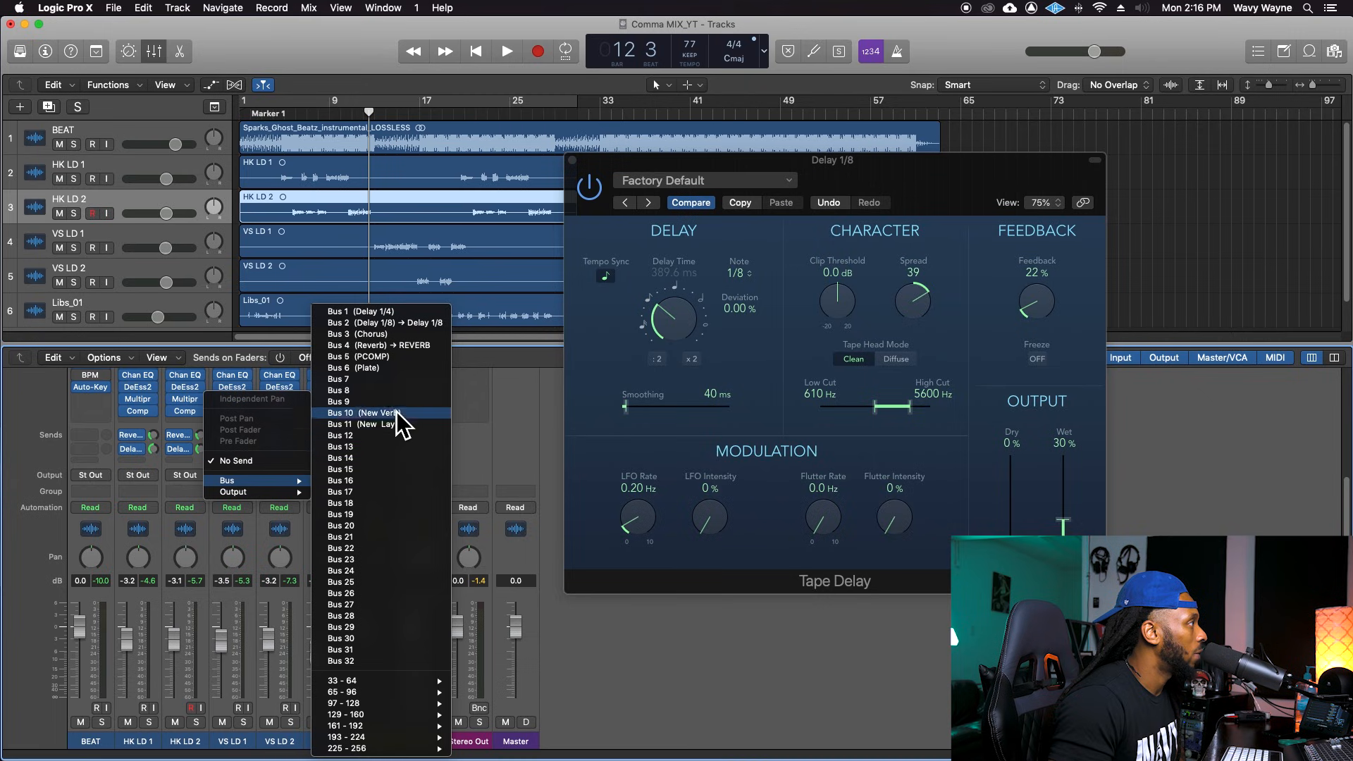
left_click(404, 323)
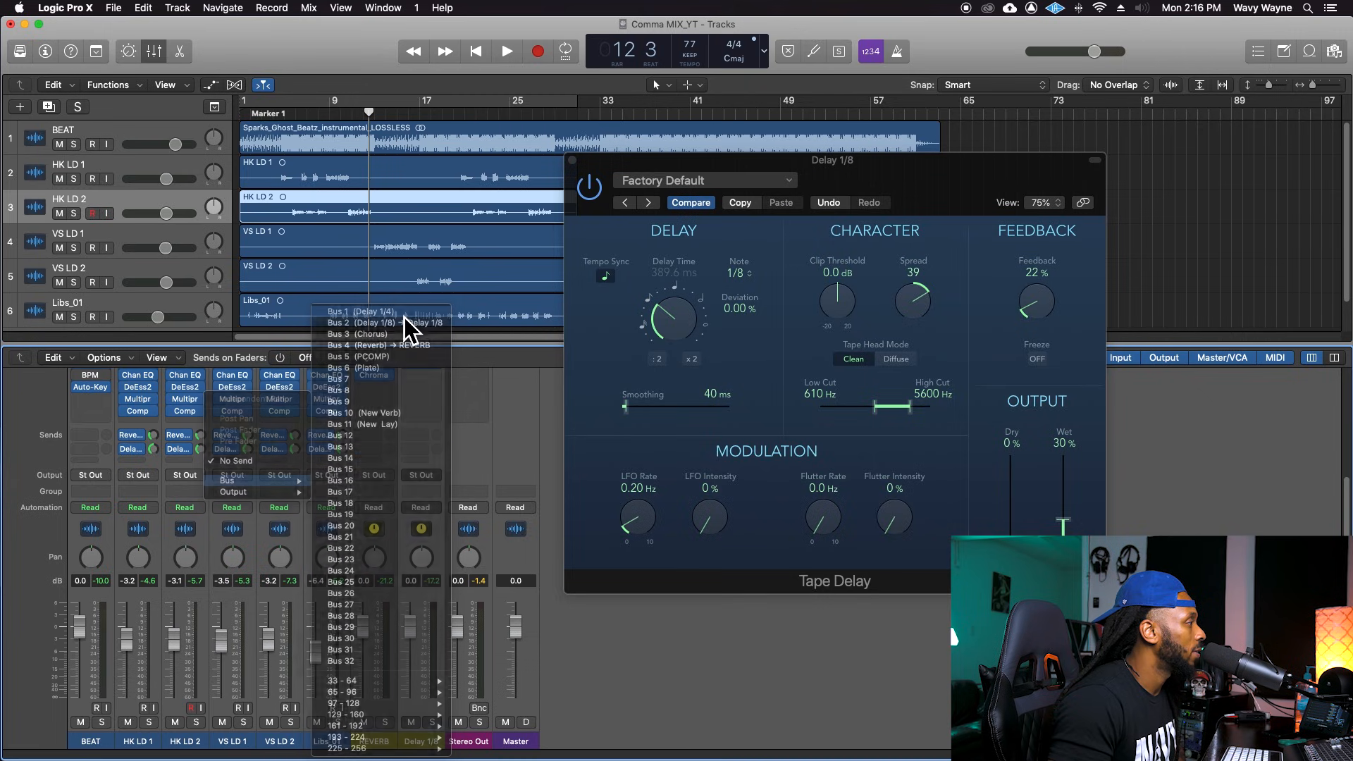
double_click(467, 742)
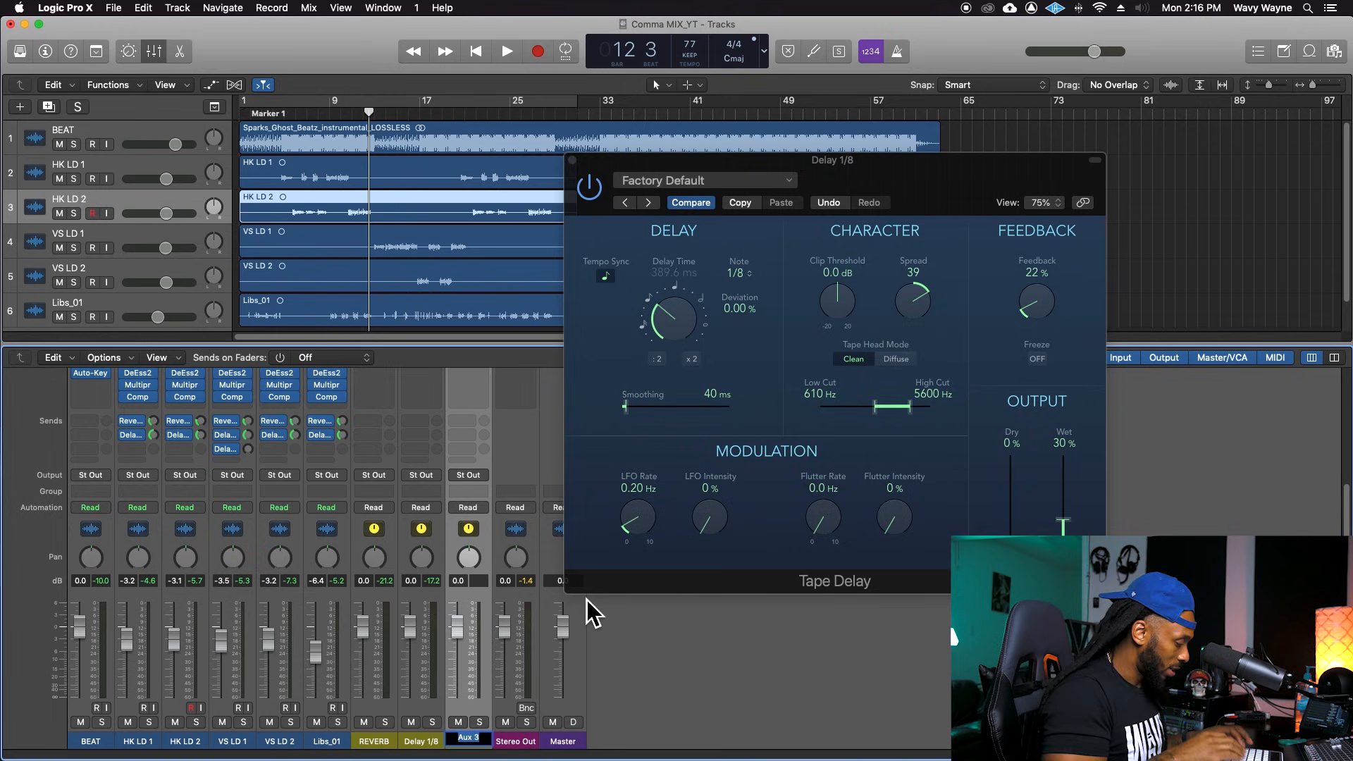
type("Delay 1/4")
key("Return")
Switch the Delay 1/4 aux to stereo, insert a Tape Delay carrying the Delay 1/8 settings and open its window.
scroll(476, 421, "up", 4)
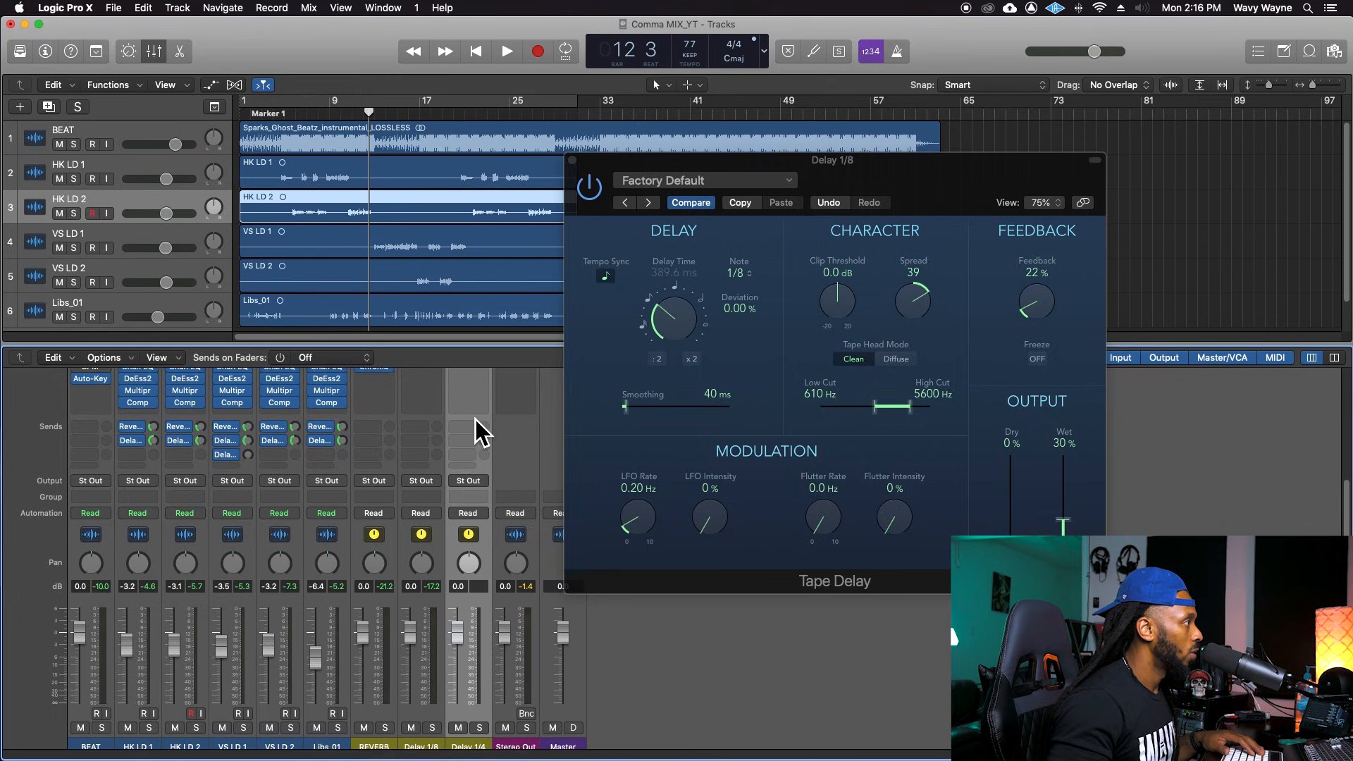
left_click(468, 456)
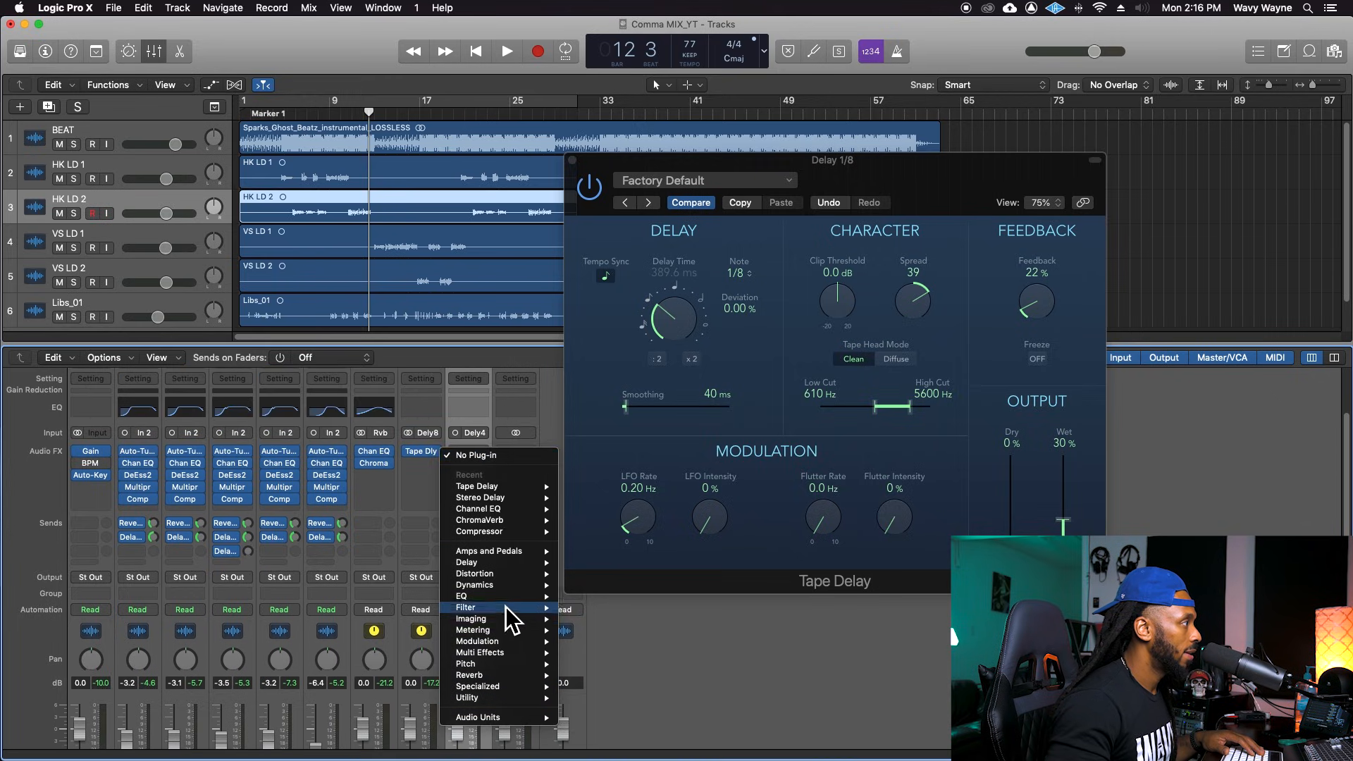
mouse_move(497, 577)
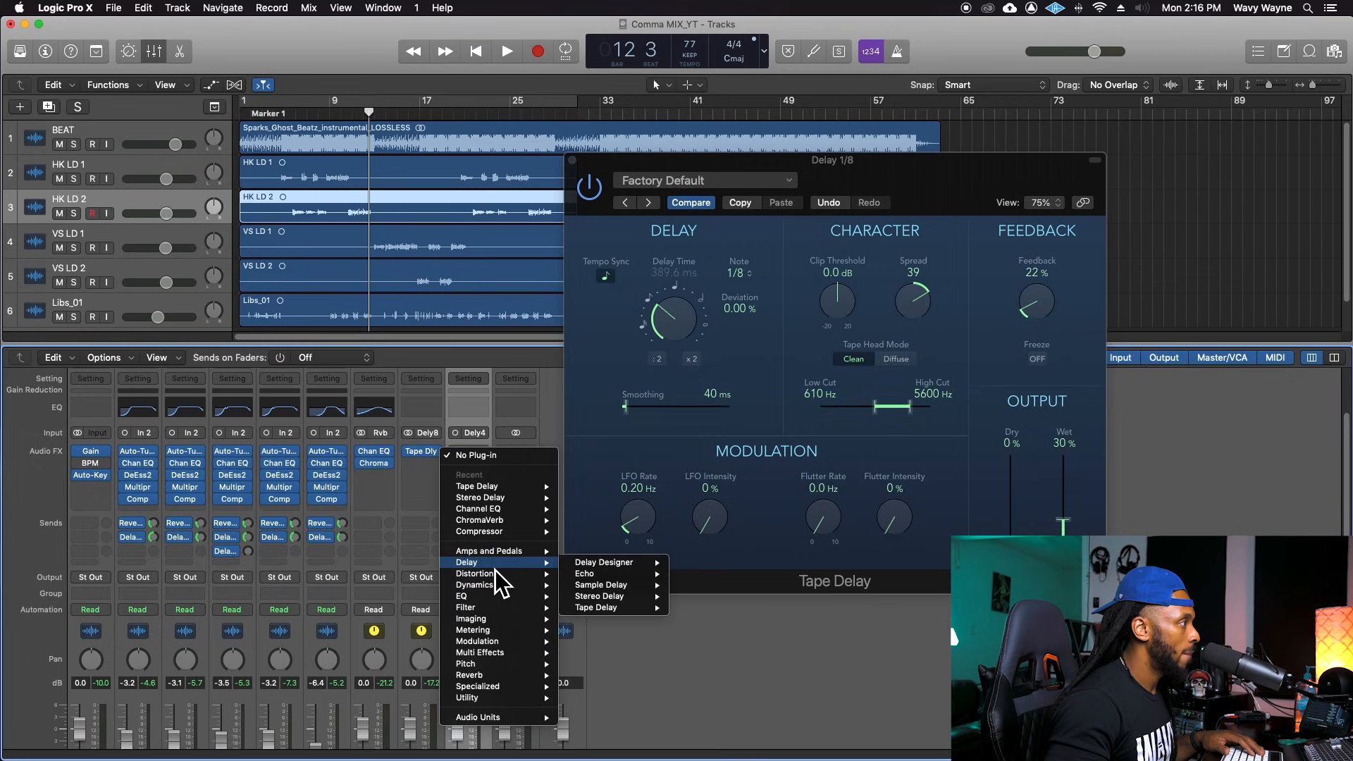
mouse_move(645, 611)
left_click(694, 608)
left_click_drag(447, 457, 475, 456)
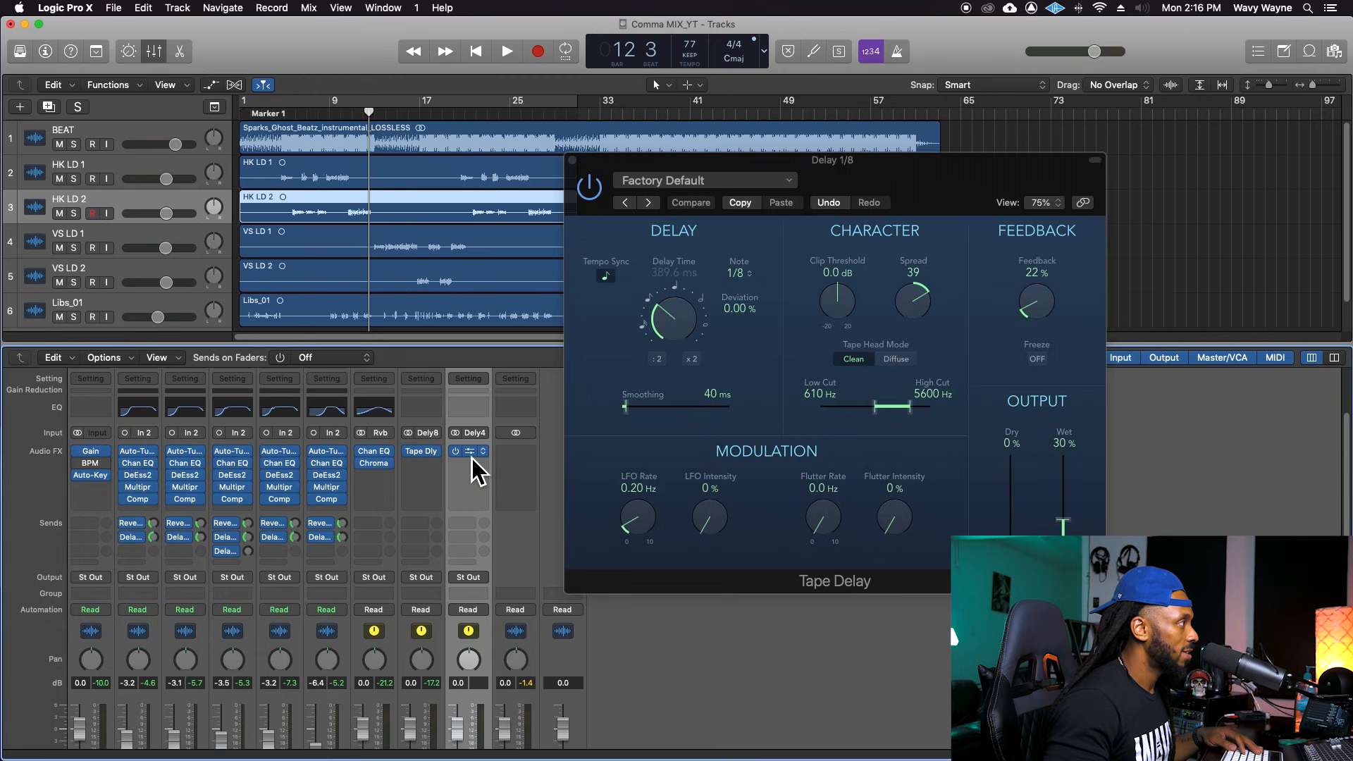
left_click(470, 455)
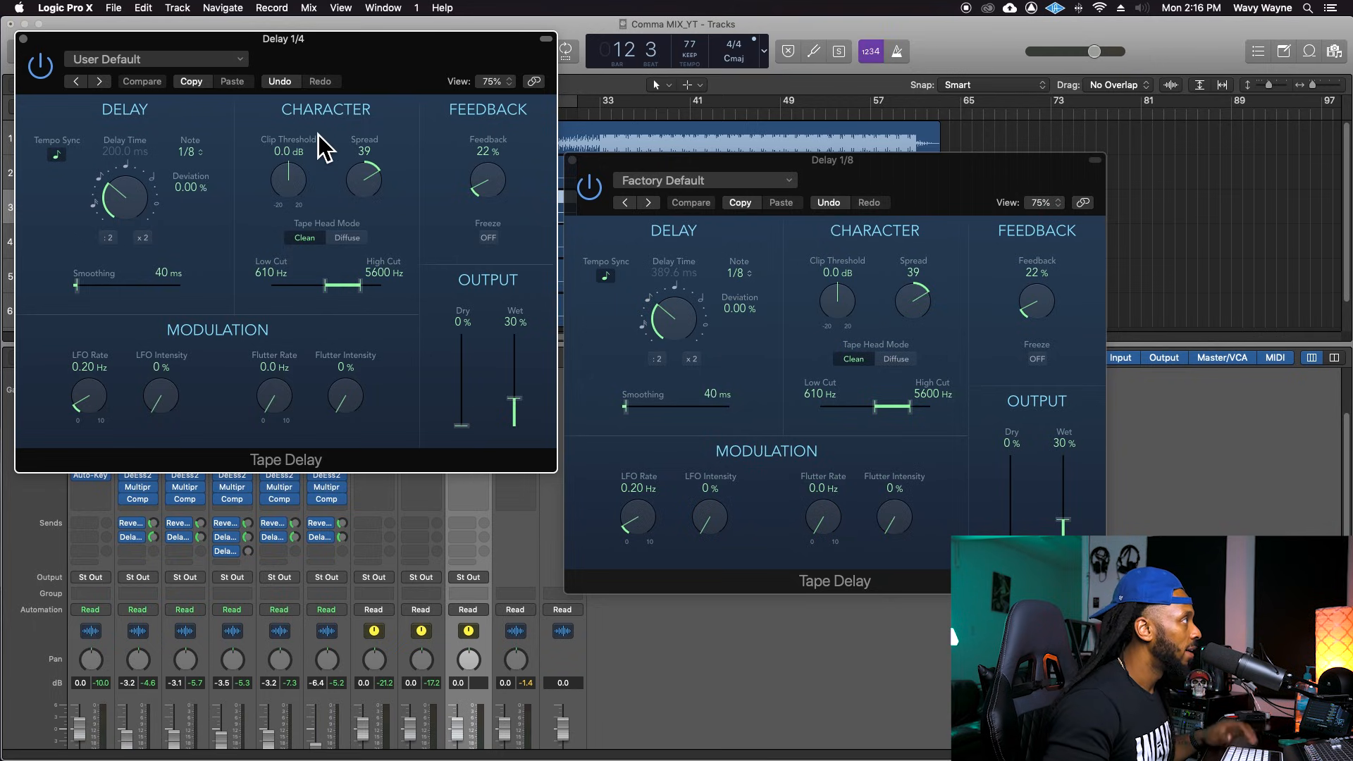
Set the Delay 1/4 Tape Delay to a 1/4 note, 30% feedback and a 7900 Hz high cut, and move its window clear.
left_click(197, 154)
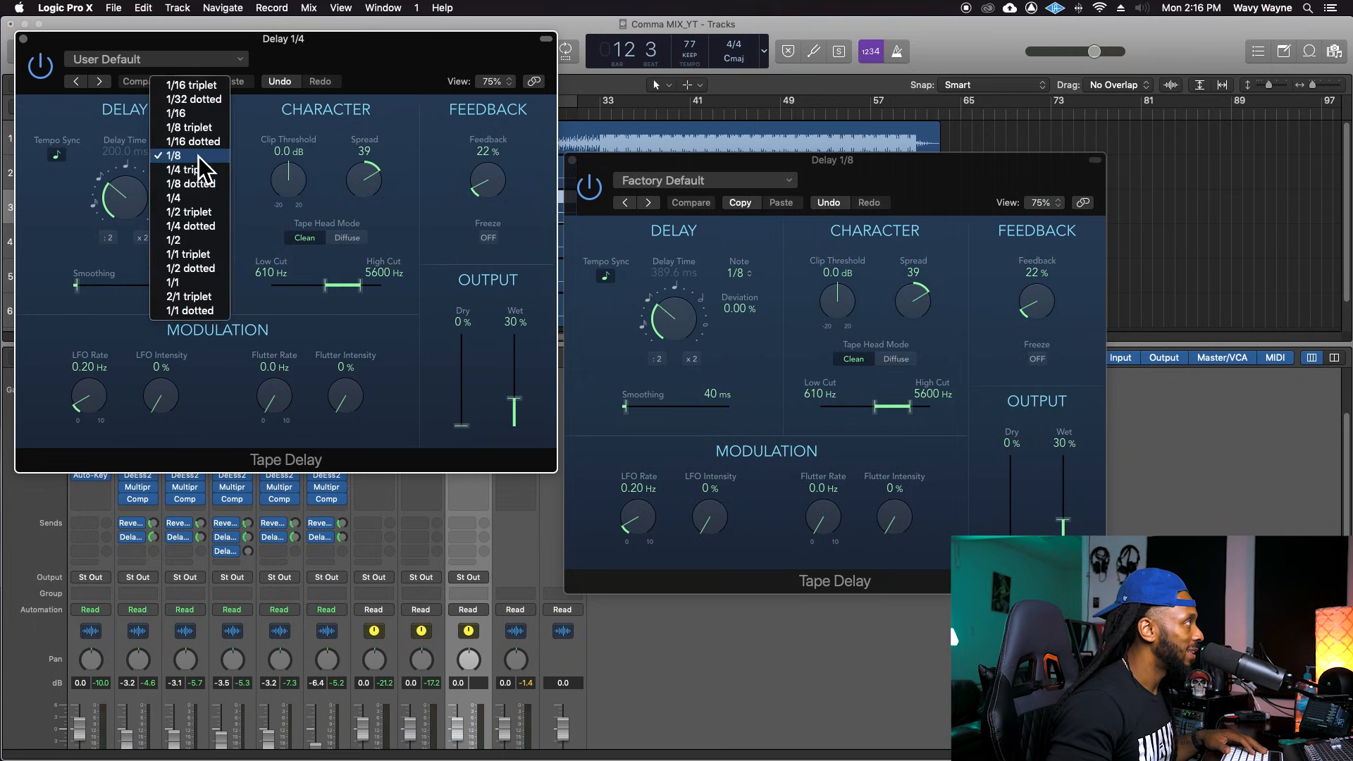
left_click(221, 202)
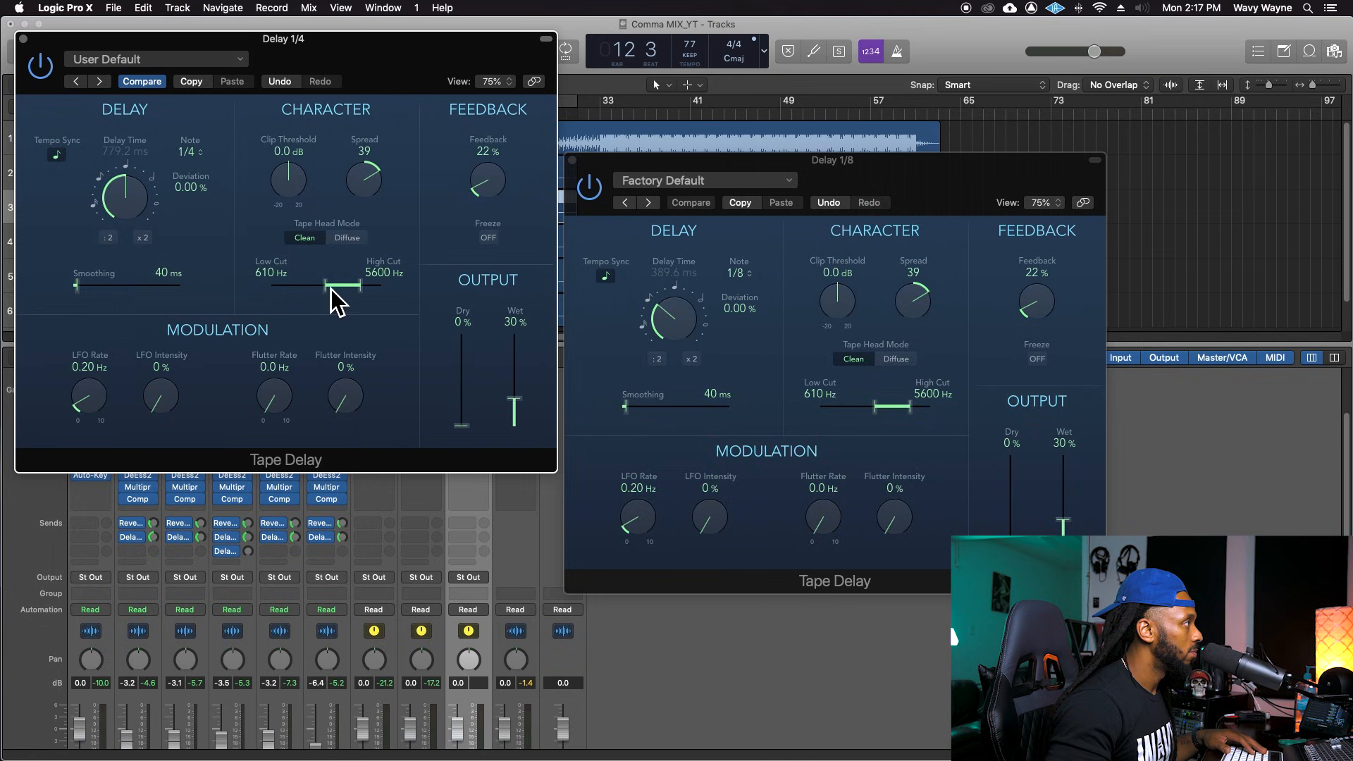
left_click_drag(275, 50, 967, 276)
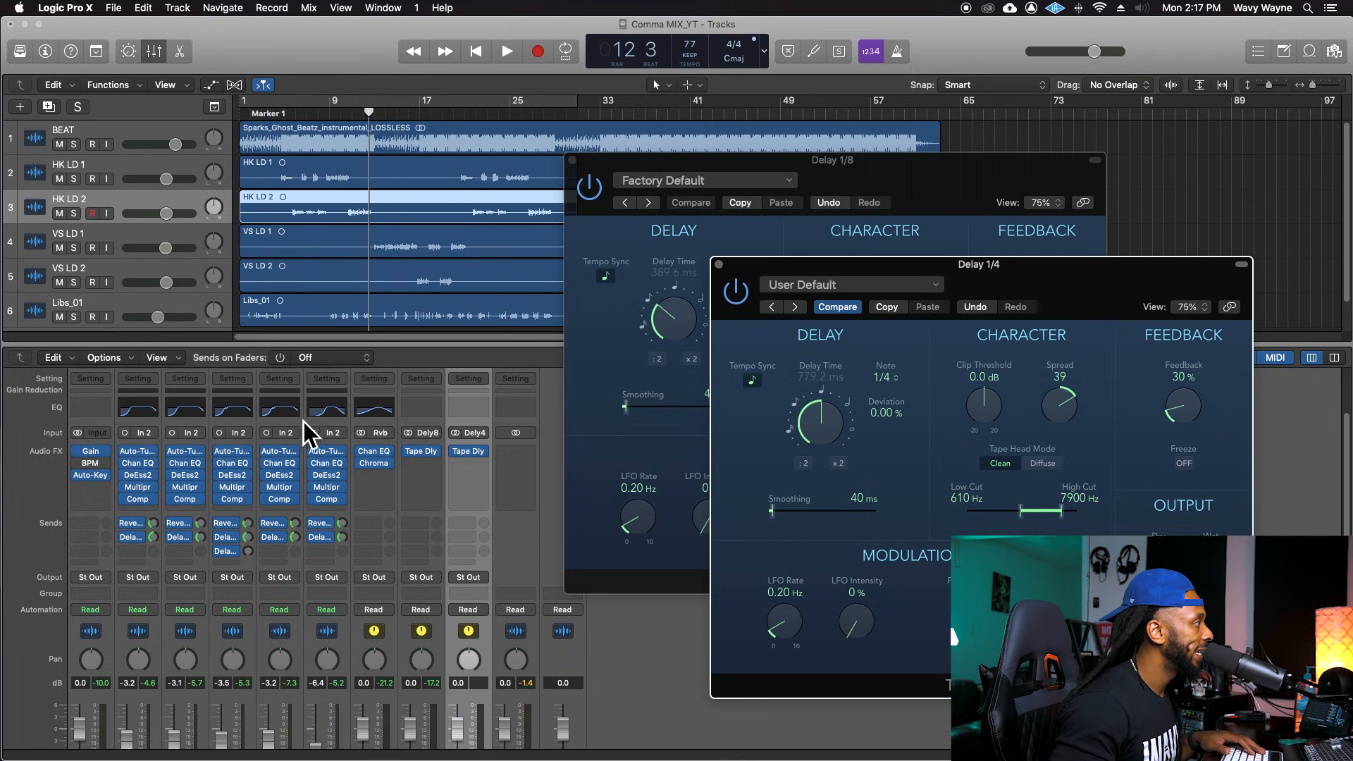
Set VS LD 1's Delay 1/4 send level to about -14.3 dB.
scroll(488, 557, "down", 2)
scroll(488, 553, "down", 2)
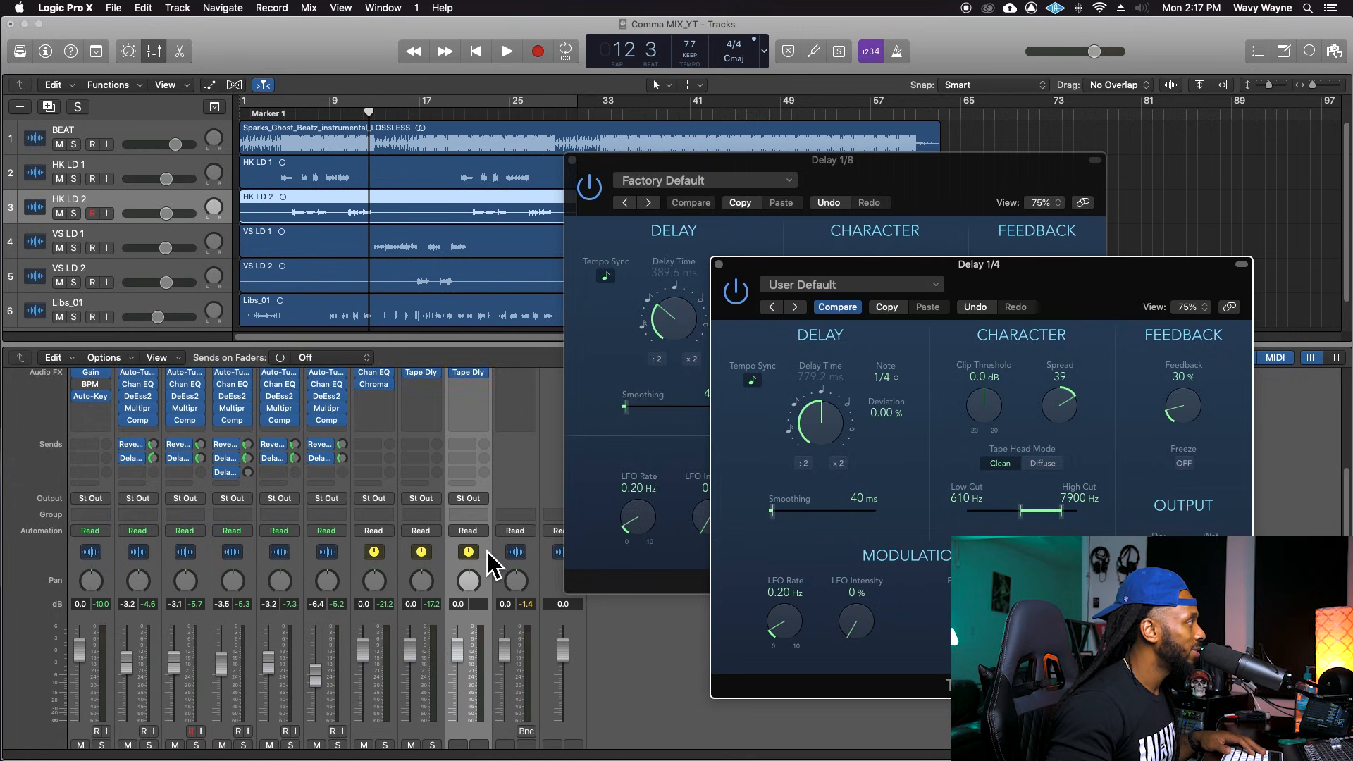
left_click_drag(250, 450, 263, 382)
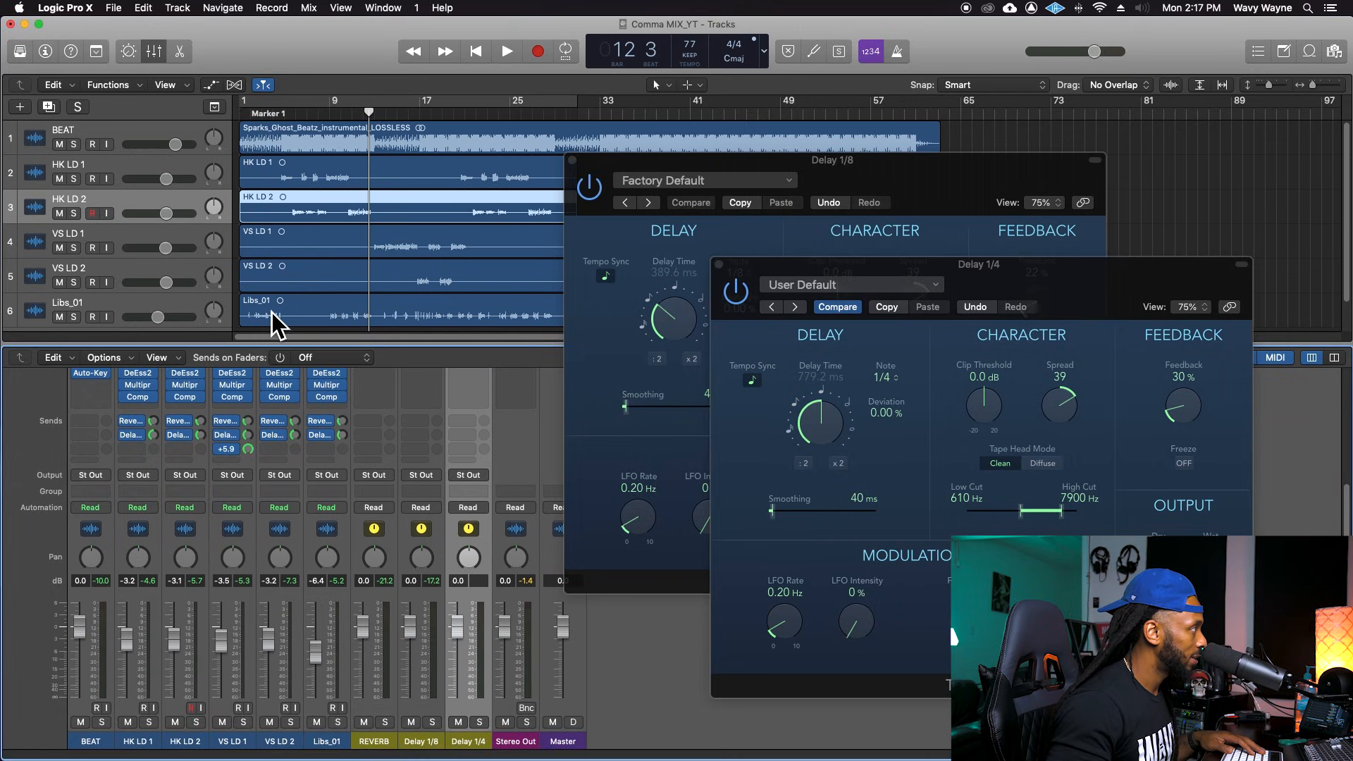
left_click(234, 452)
left_click(249, 454)
left_click(243, 454)
left_click(242, 454)
mouse_move(250, 453)
left_mouse_down()
mouse_move(265, 337)
mouse_move(252, 462)
left_mouse_up()
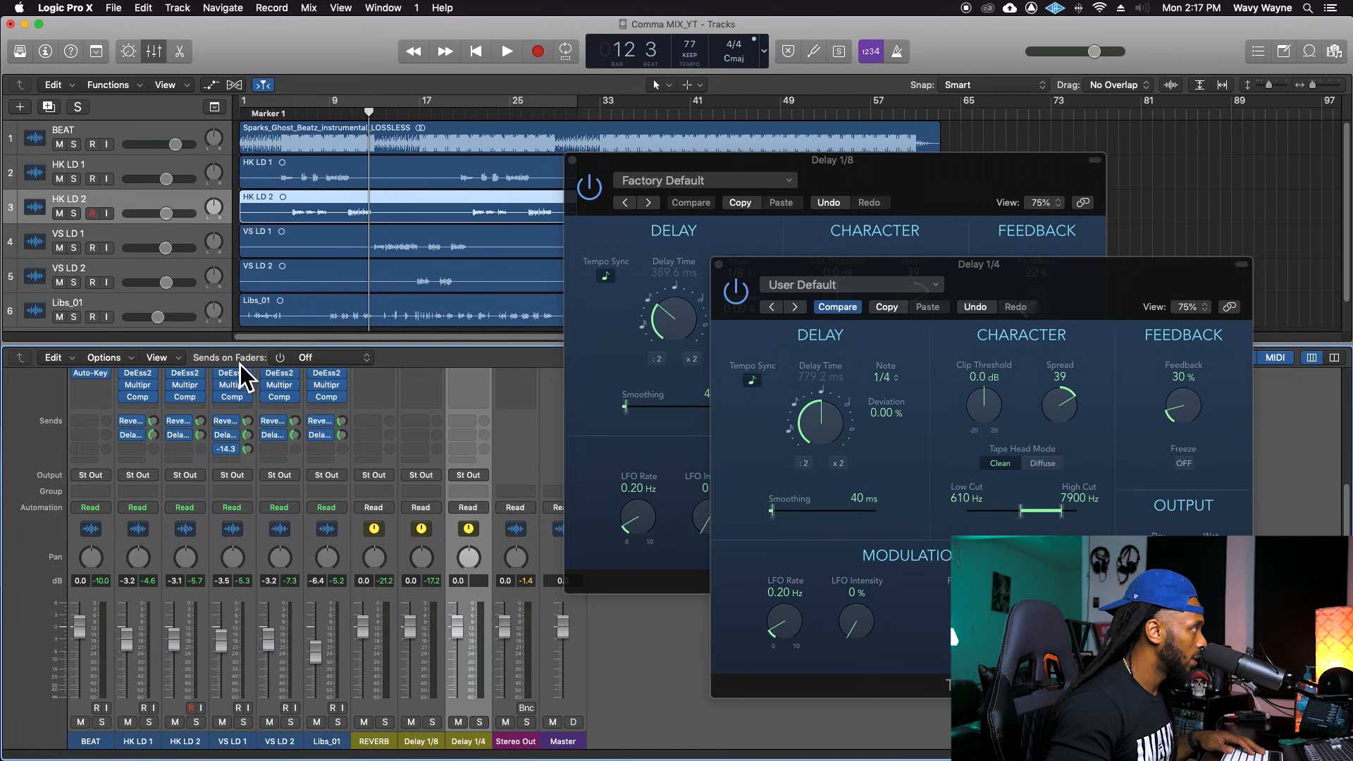
Turn on Sends on Faders for Delay 1/4 and sweep VS LD 1's send fader up and down.
left_click(284, 361)
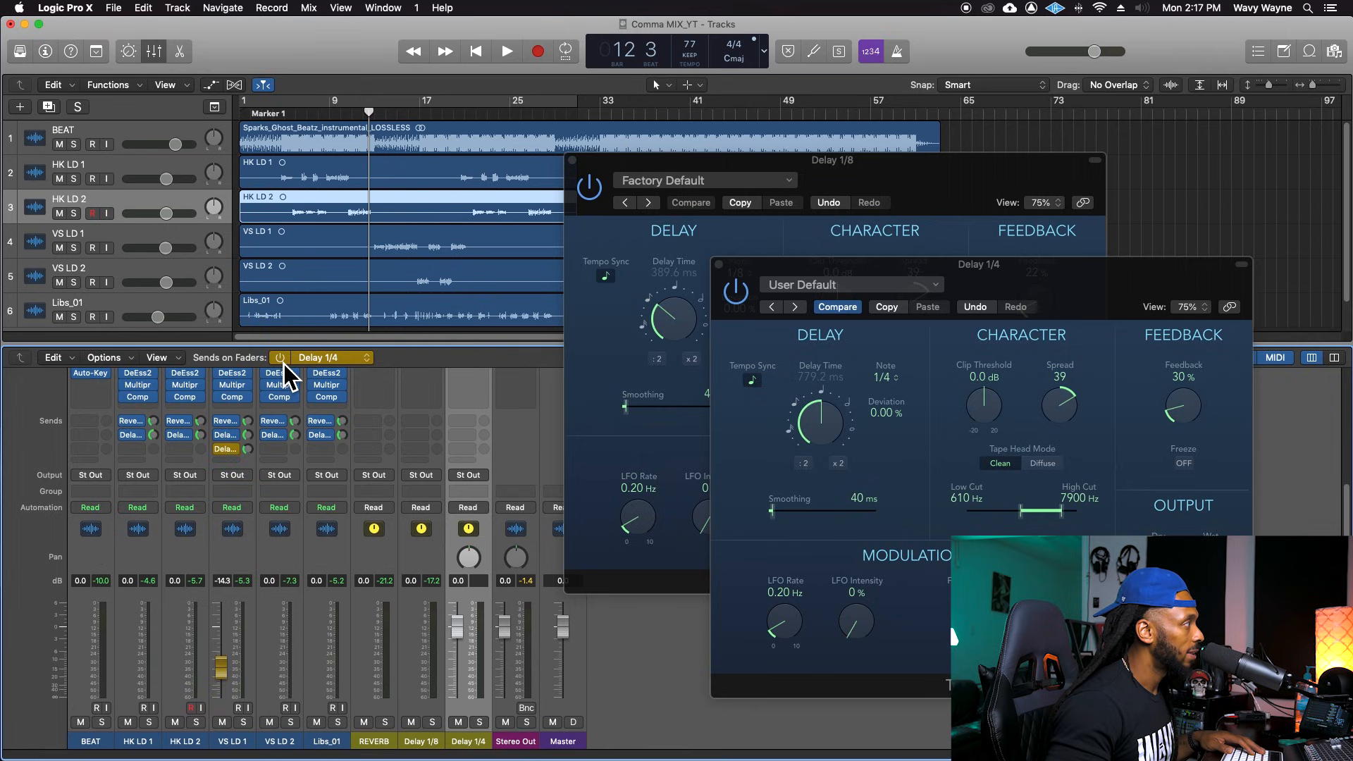
left_click(282, 360)
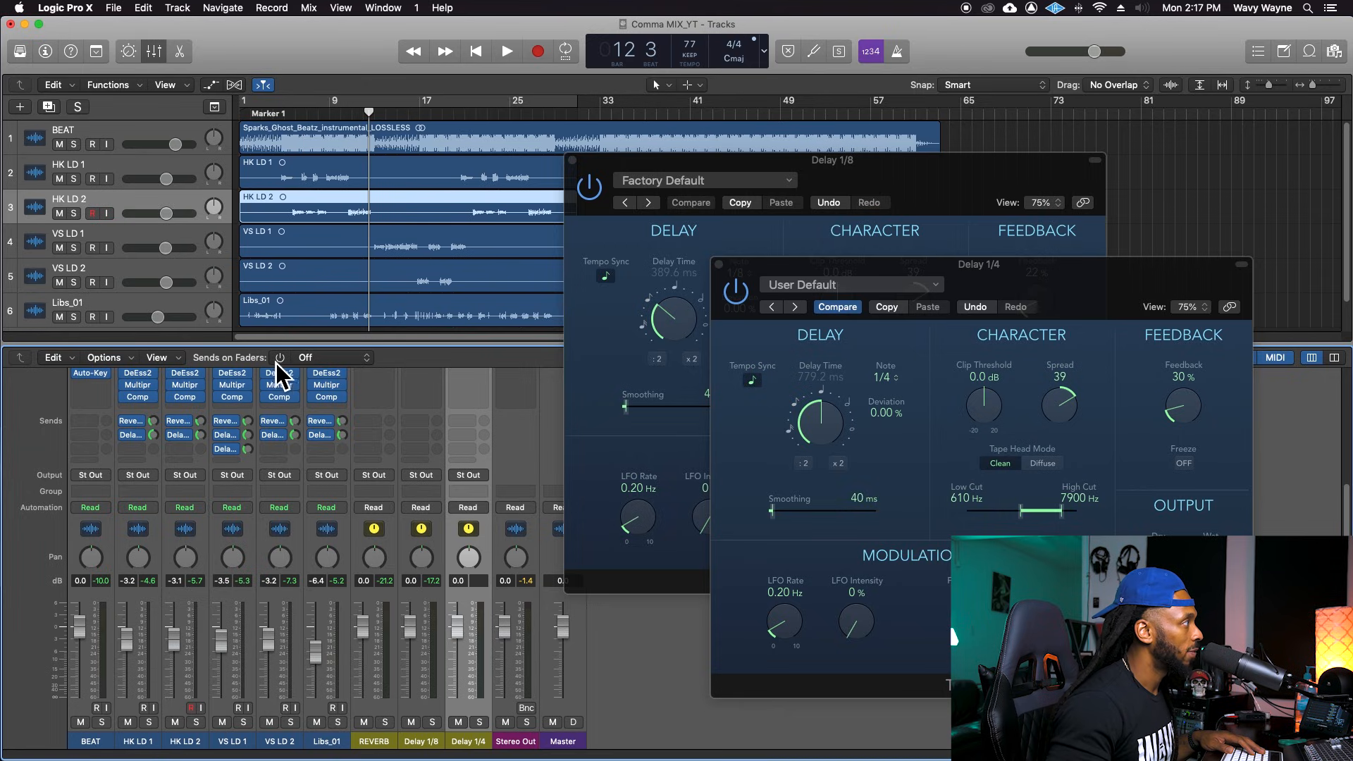
left_click(286, 362)
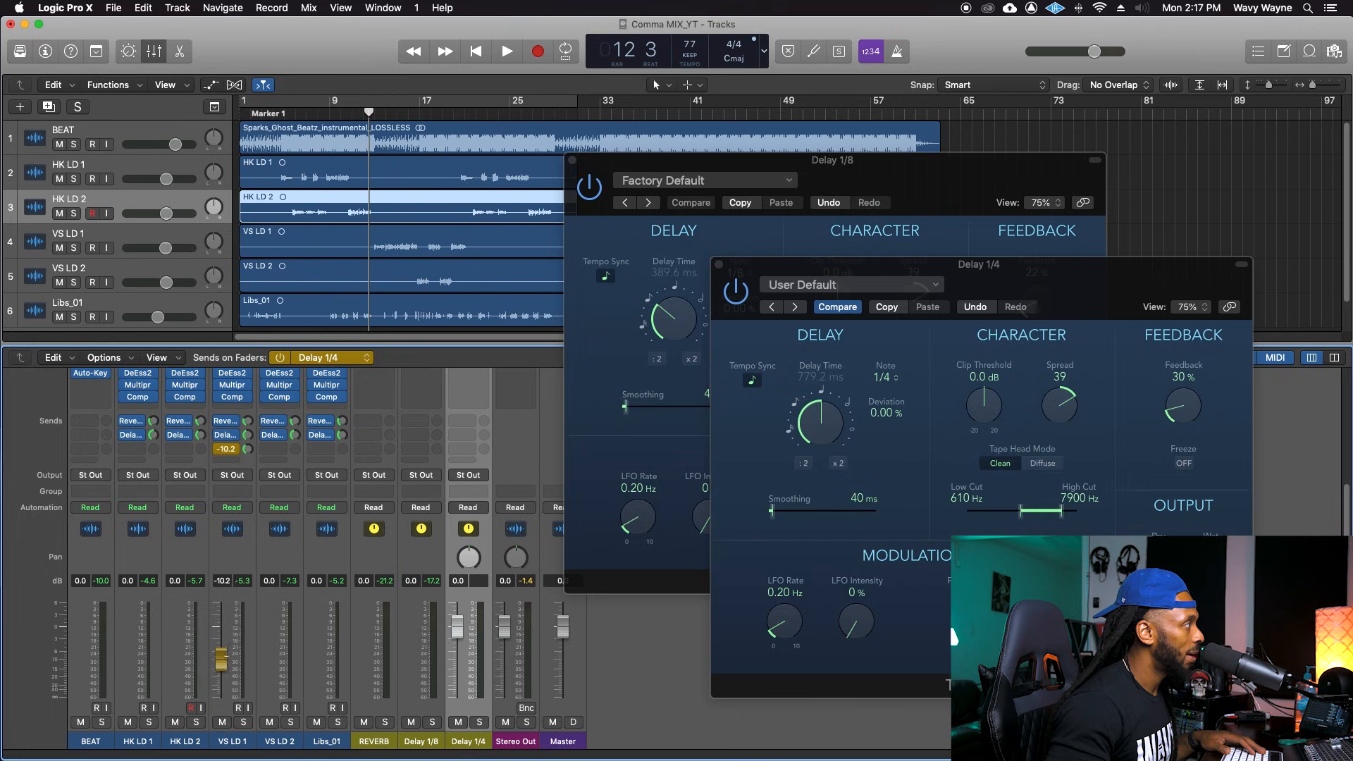
left_click_drag(220, 663, 221, 654)
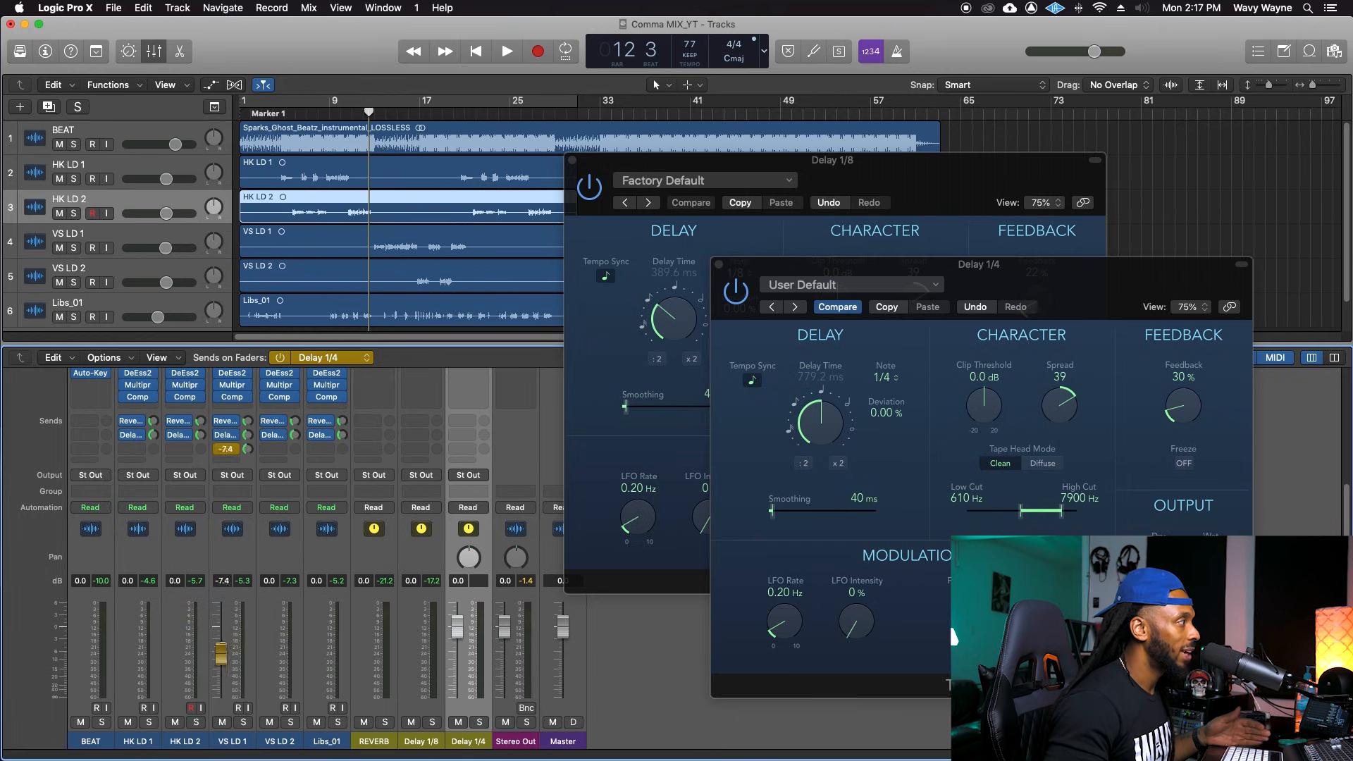
left_click_drag(221, 668, 221, 617)
left_click_drag(221, 673, 221, 663)
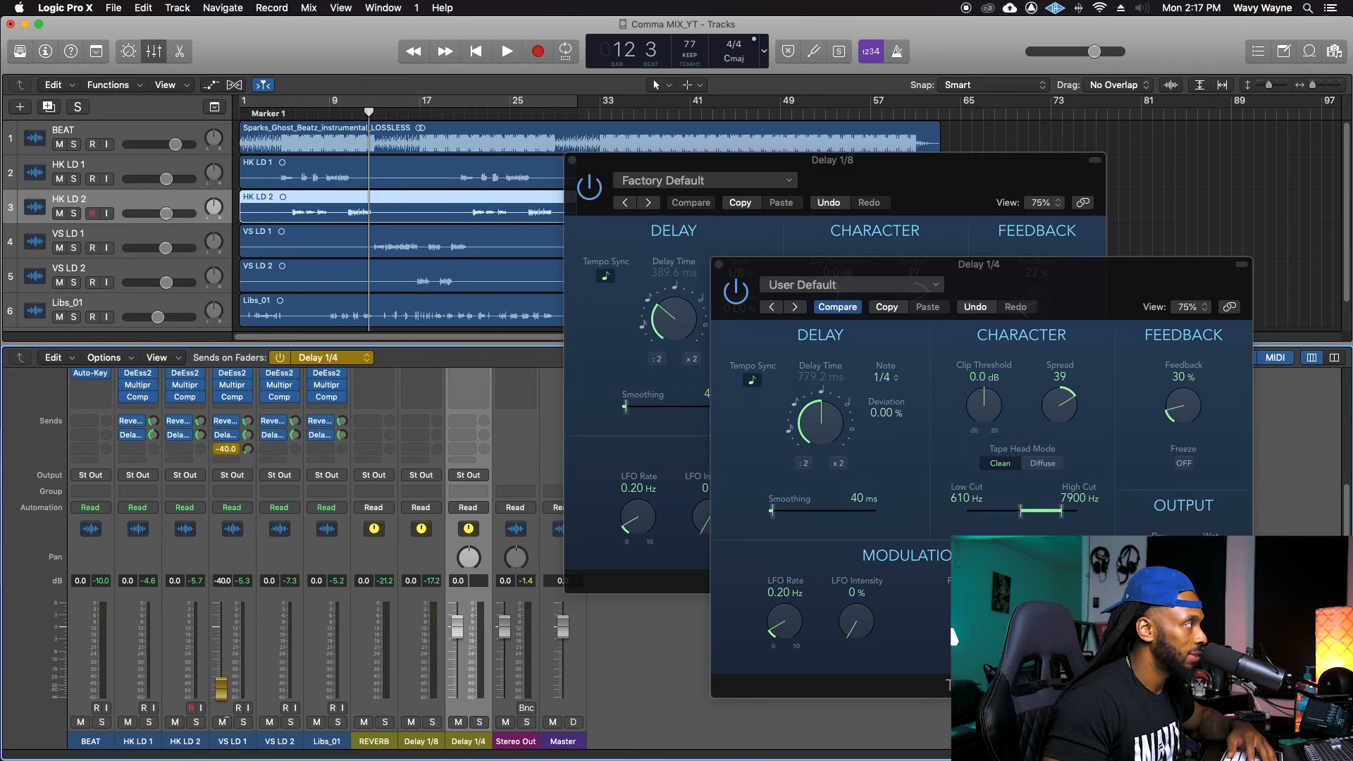
Play the verse from bar 12 and practise riding VS LD 1's Delay 1/4 send, leaving the fader fully down at -∞.
key("space")
mouse_move(226, 698)
left_mouse_down()
mouse_move(221, 641)
mouse_move(221, 694)
left_mouse_up()
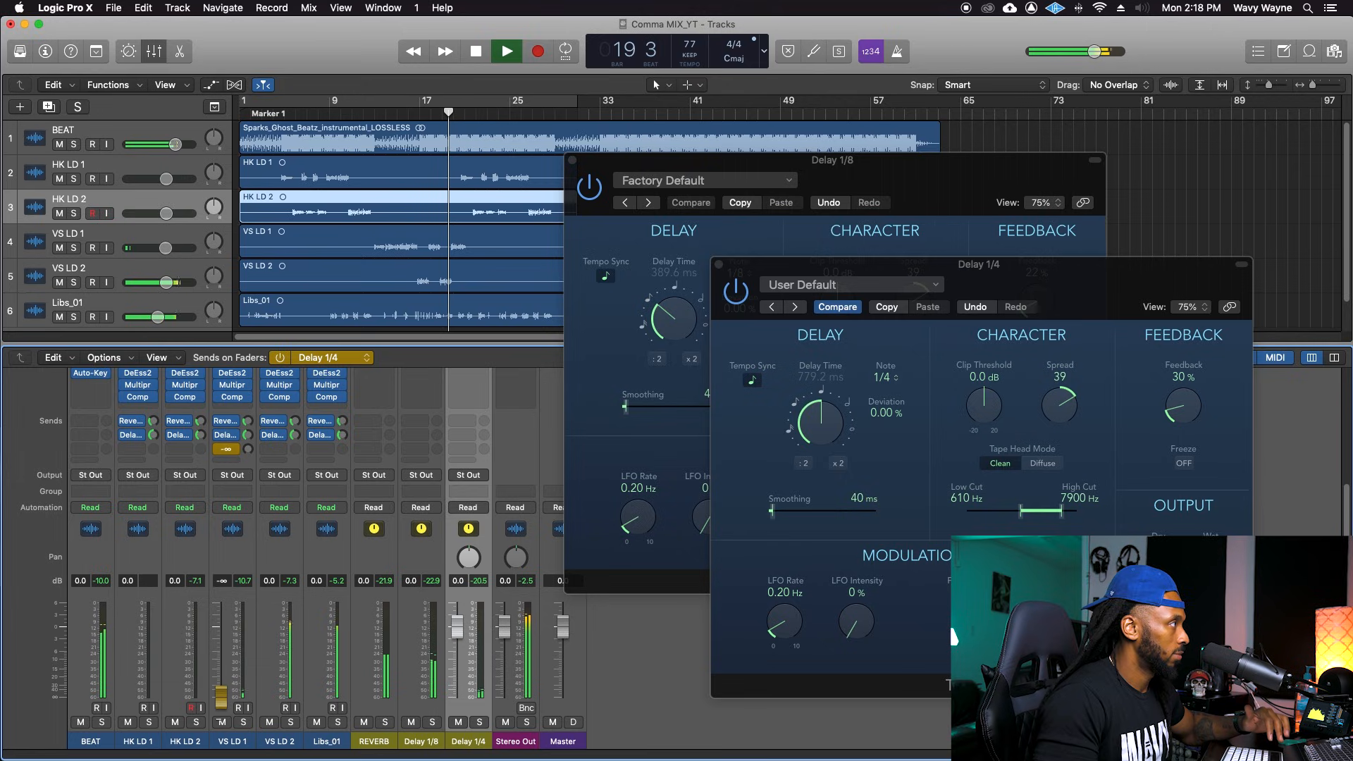
left_click_drag(221, 697, 278, 740)
key("space")
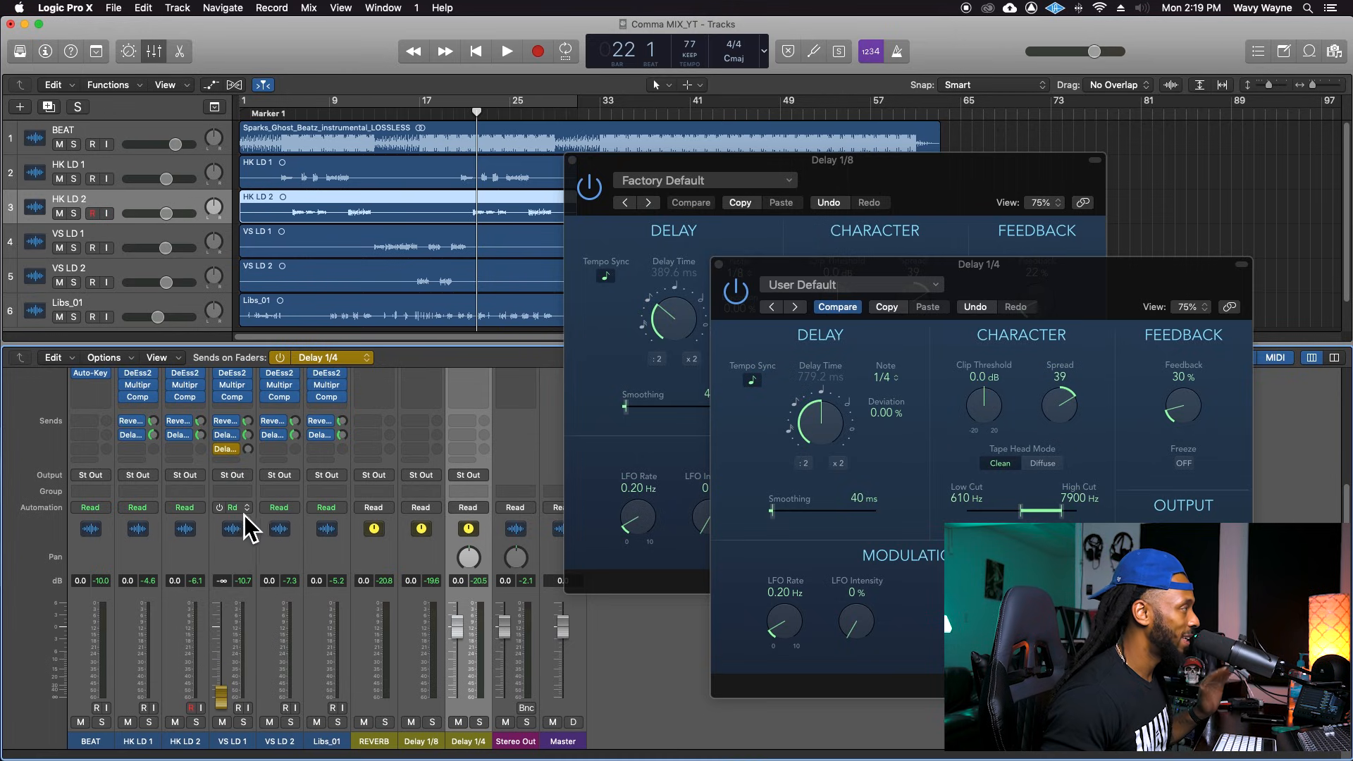
Set VS LD 1's automation mode to Touch and return the playhead to bar 12.
left_click(238, 514)
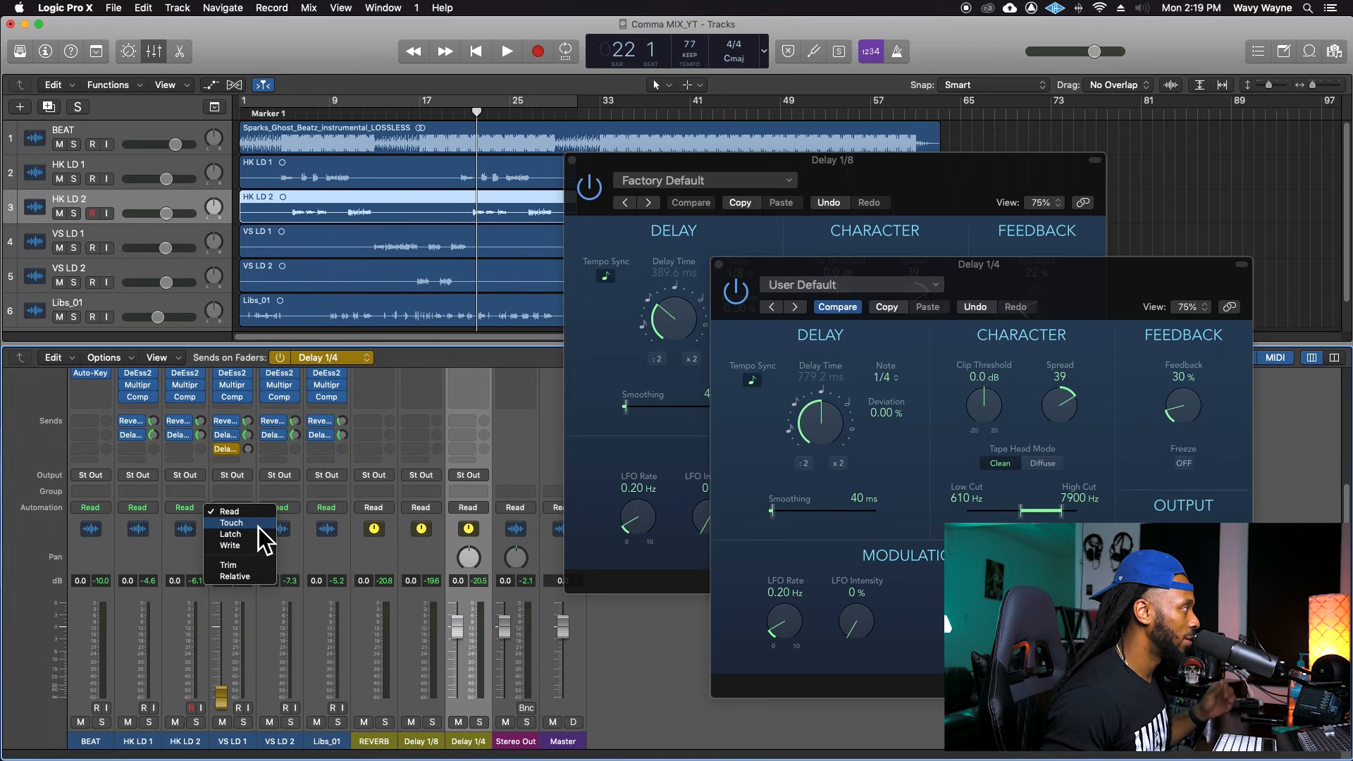
left_click(258, 527)
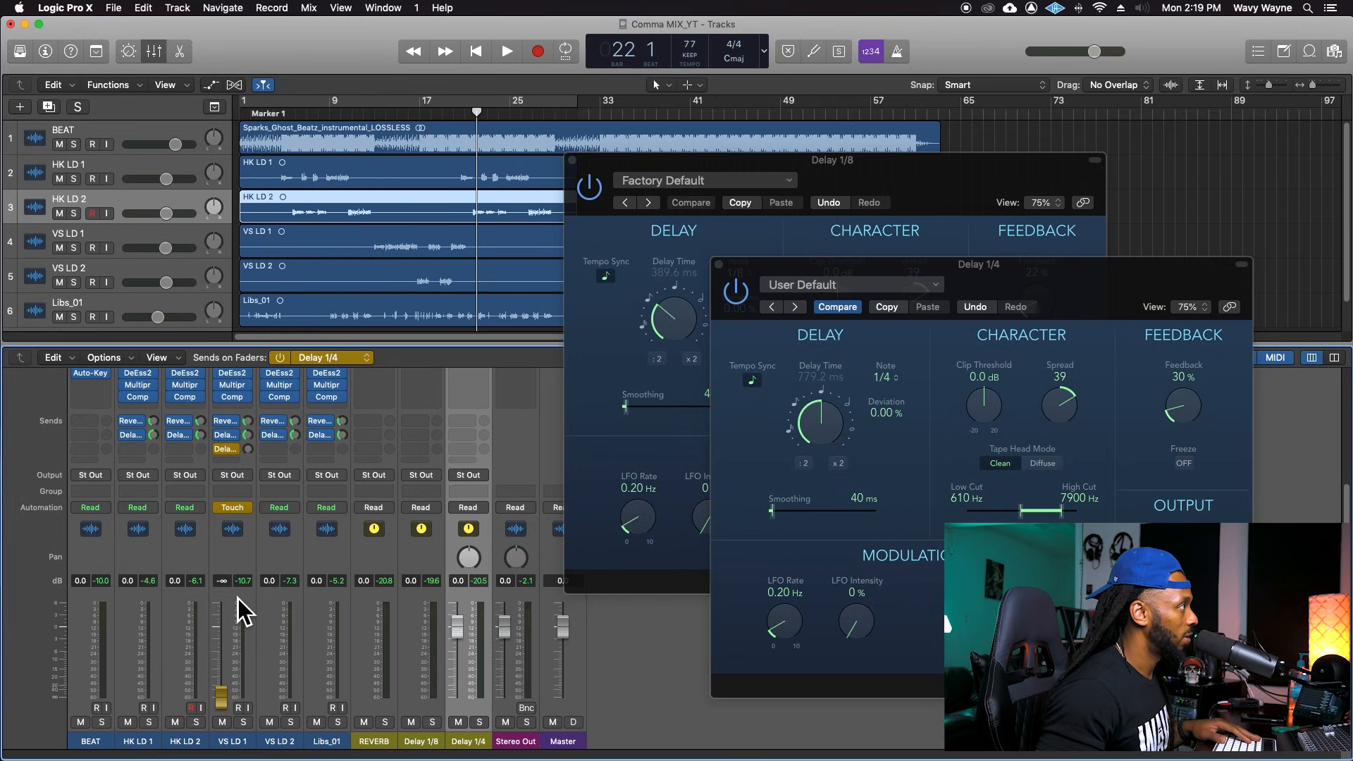
left_click(368, 114)
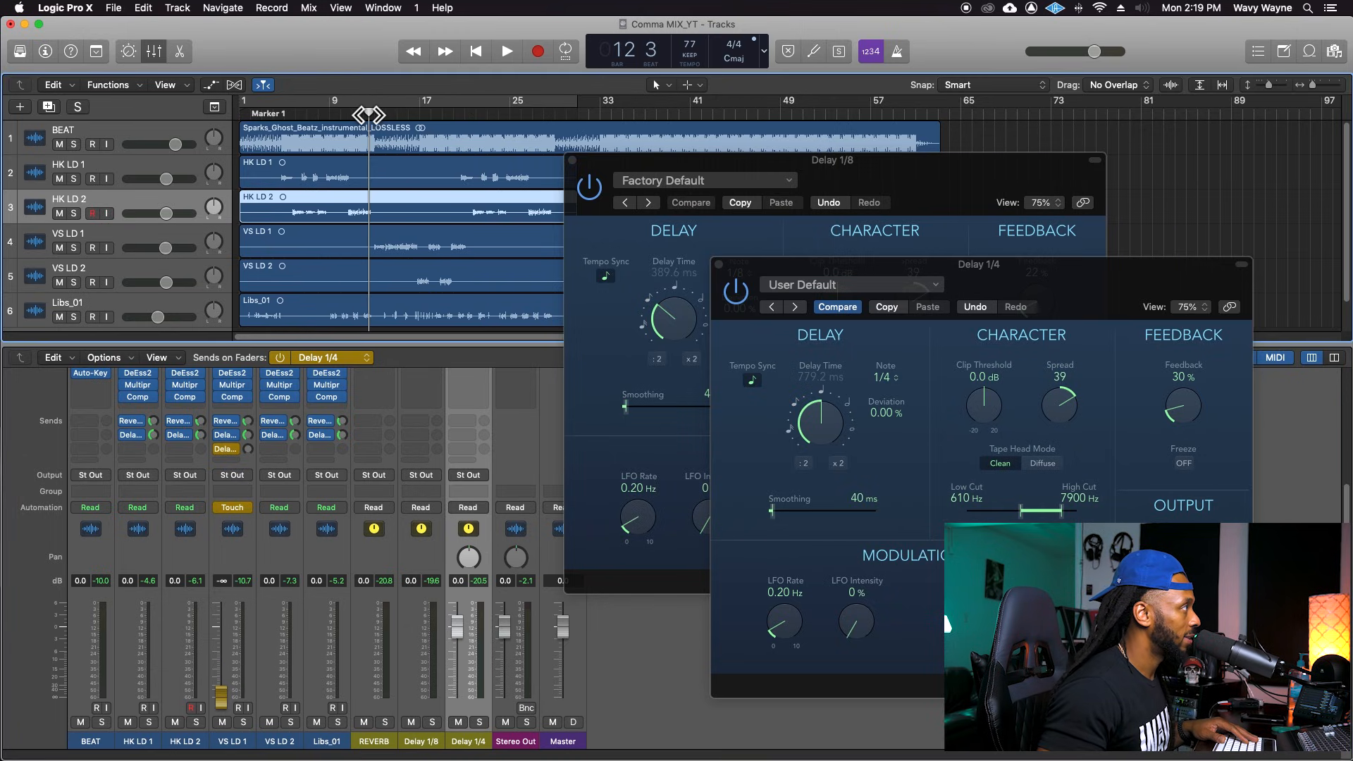
Play the verse from bar 12 to bar 22 and record fader rides of VS LD 1's Delay 1/4 send as automation.
key("space")
left_click_drag(226, 692, 215, 731)
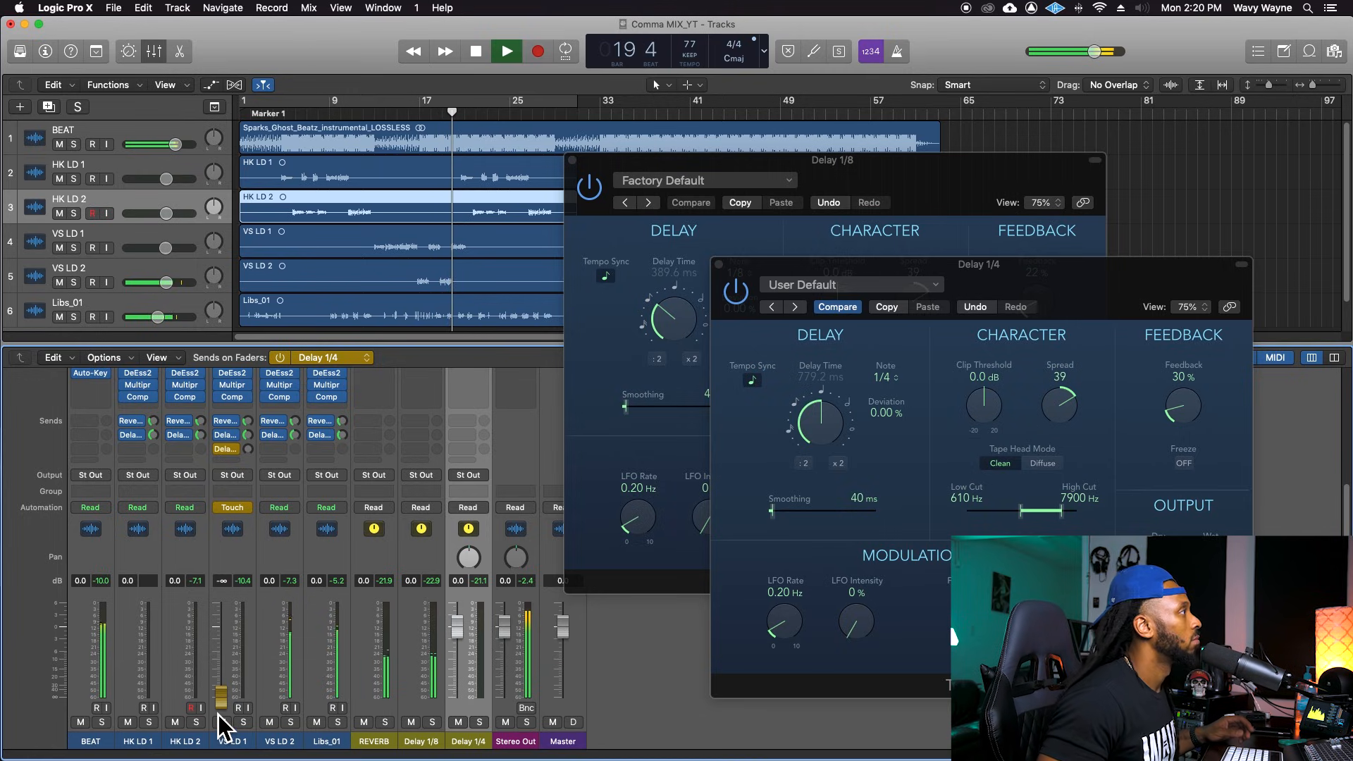
left_click_drag(228, 705, 226, 674)
left_click_drag(221, 624, 232, 568)
key("space")
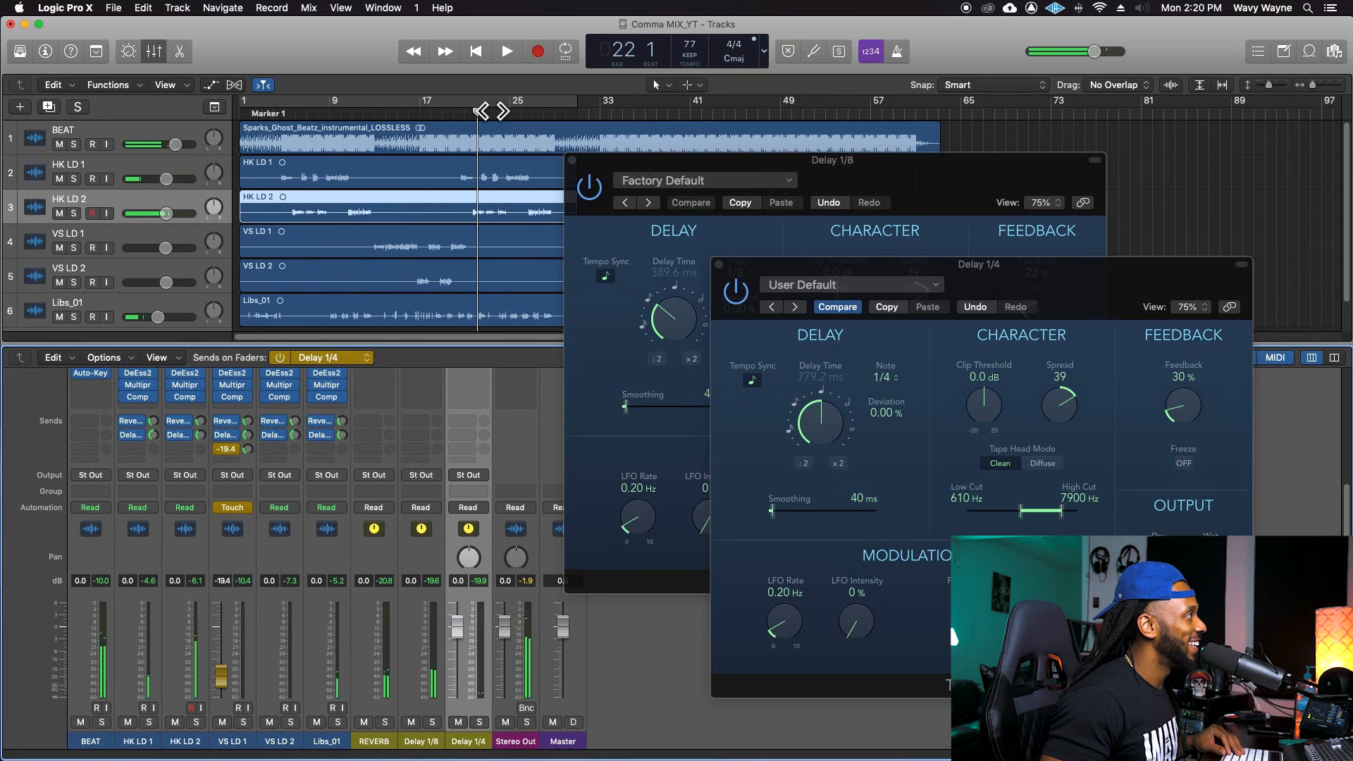
Set VS LD 1's automation back to Read while checking the throw from bar 20, and turn off Sends on Faders.
left_click_drag(464, 115, 454, 117)
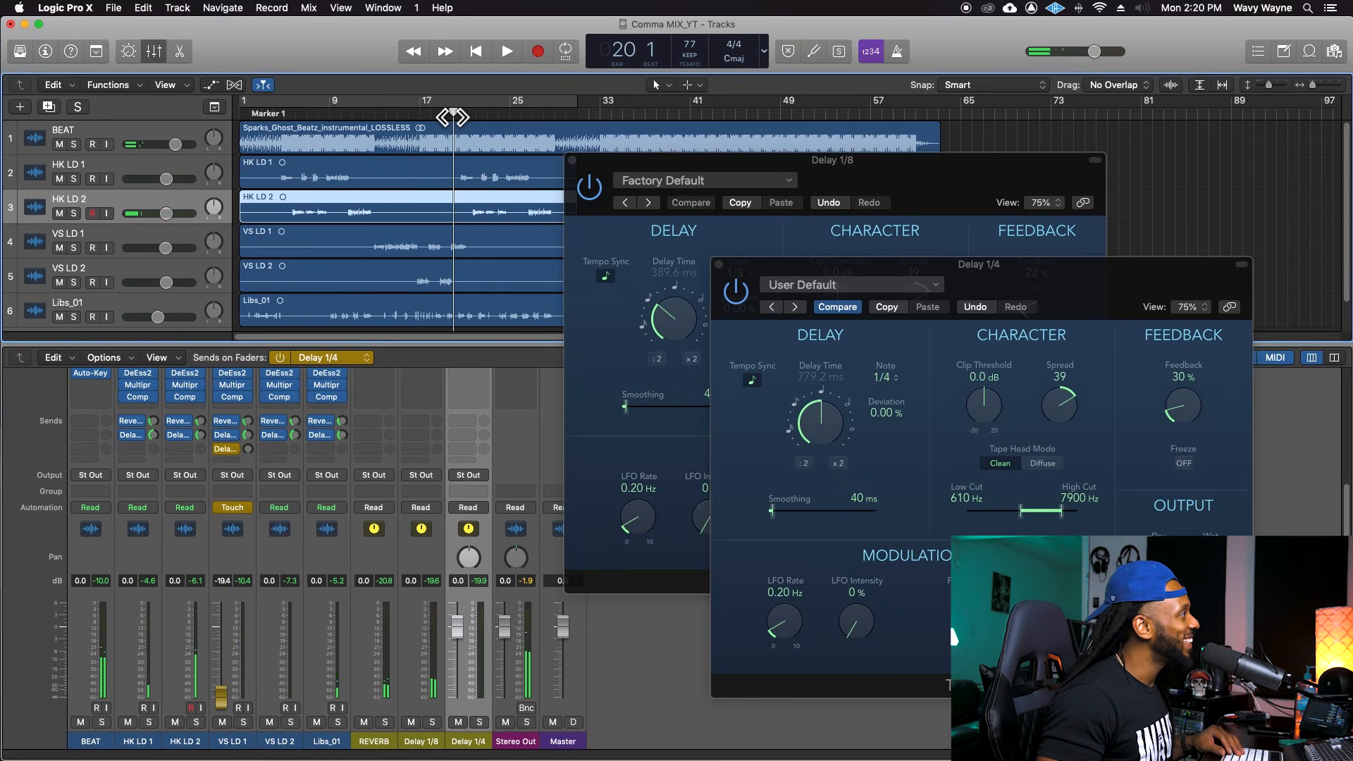
key("space")
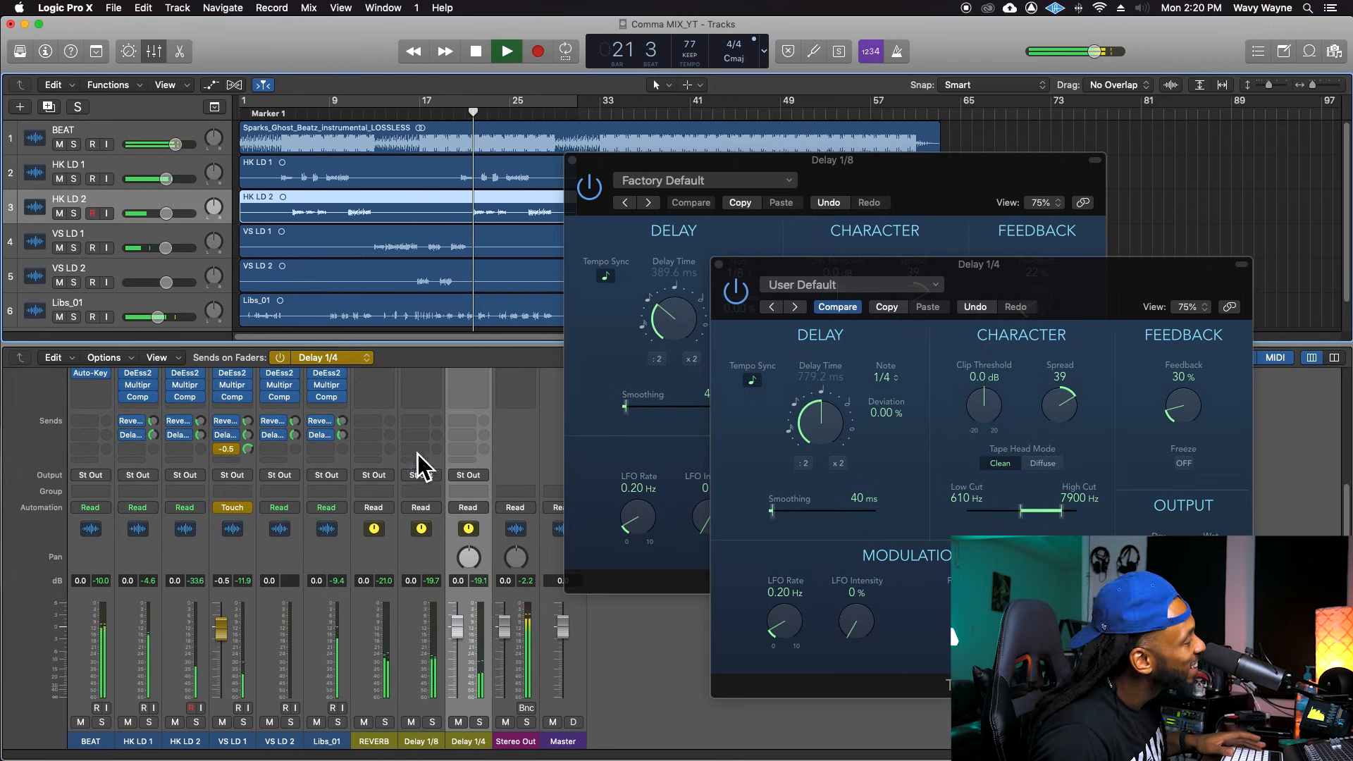
left_click(233, 508)
left_click(239, 522)
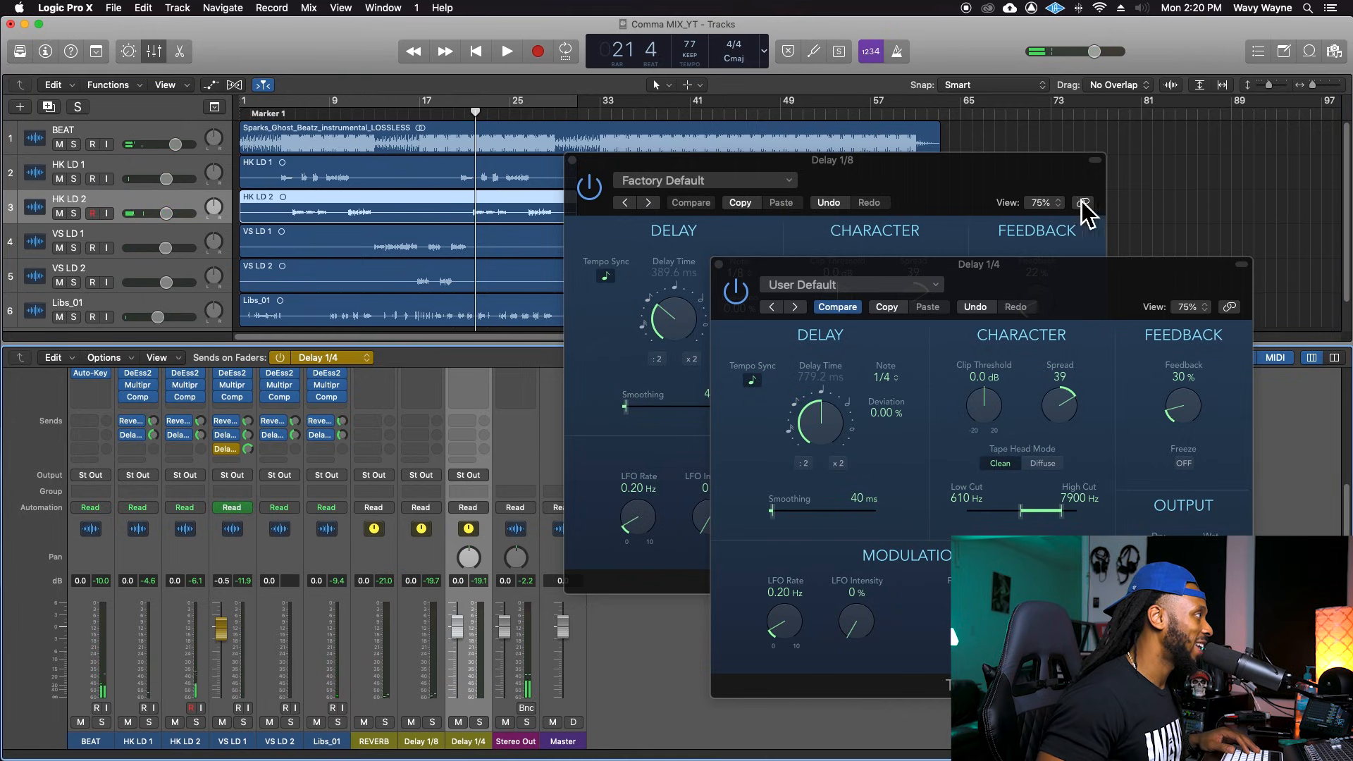
left_click(281, 358)
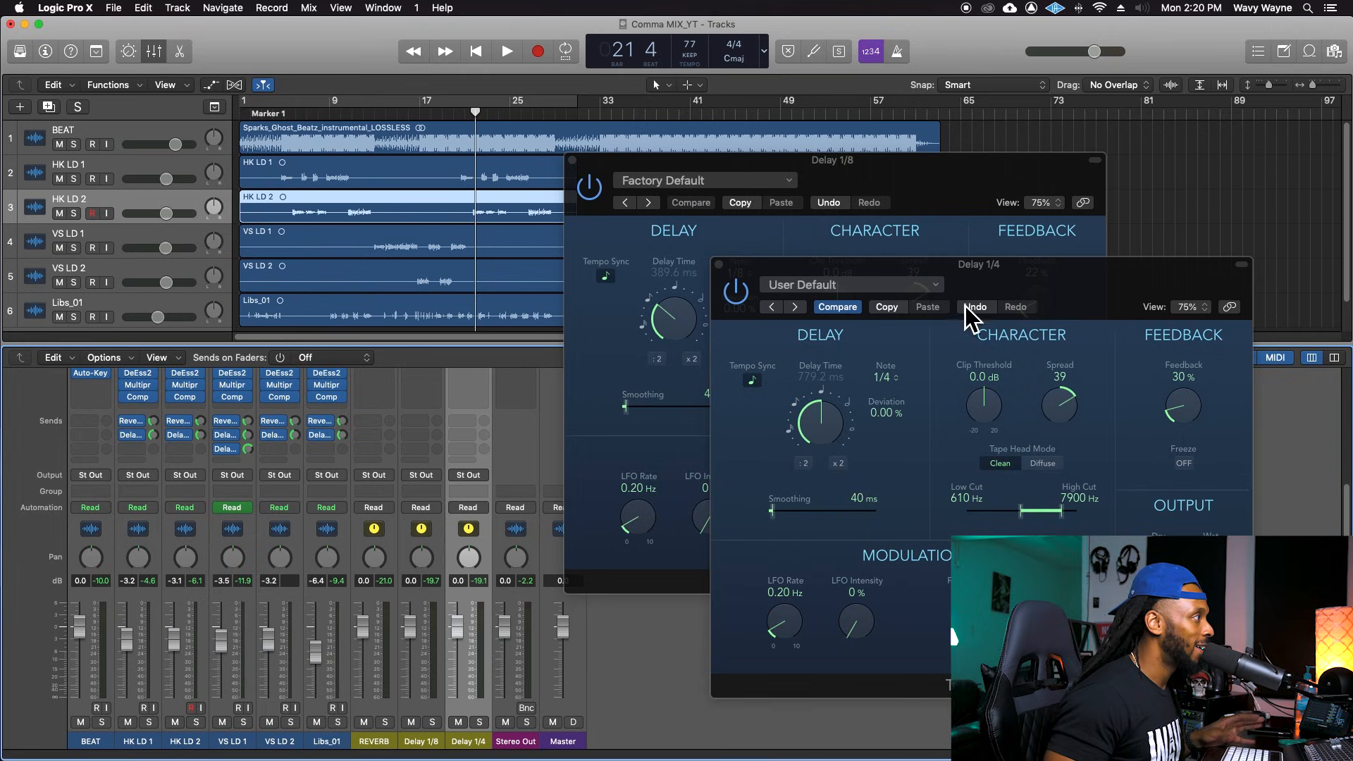
Add a third send on Libs_01 to Bus 1 (Delay 1/4) and adjust its level by ear to about -7.7 dB.
left_click_drag(715, 177, 824, 150)
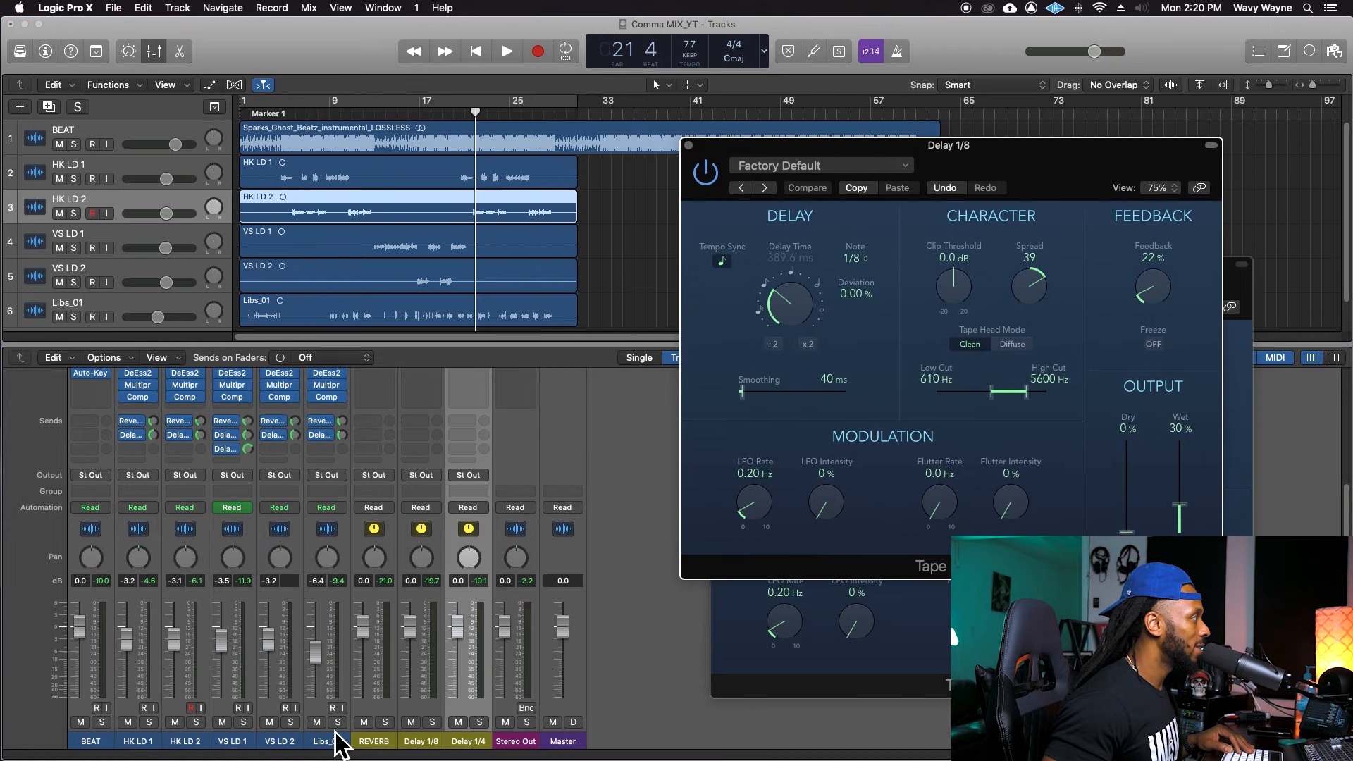
left_click(323, 449)
mouse_move(325, 473)
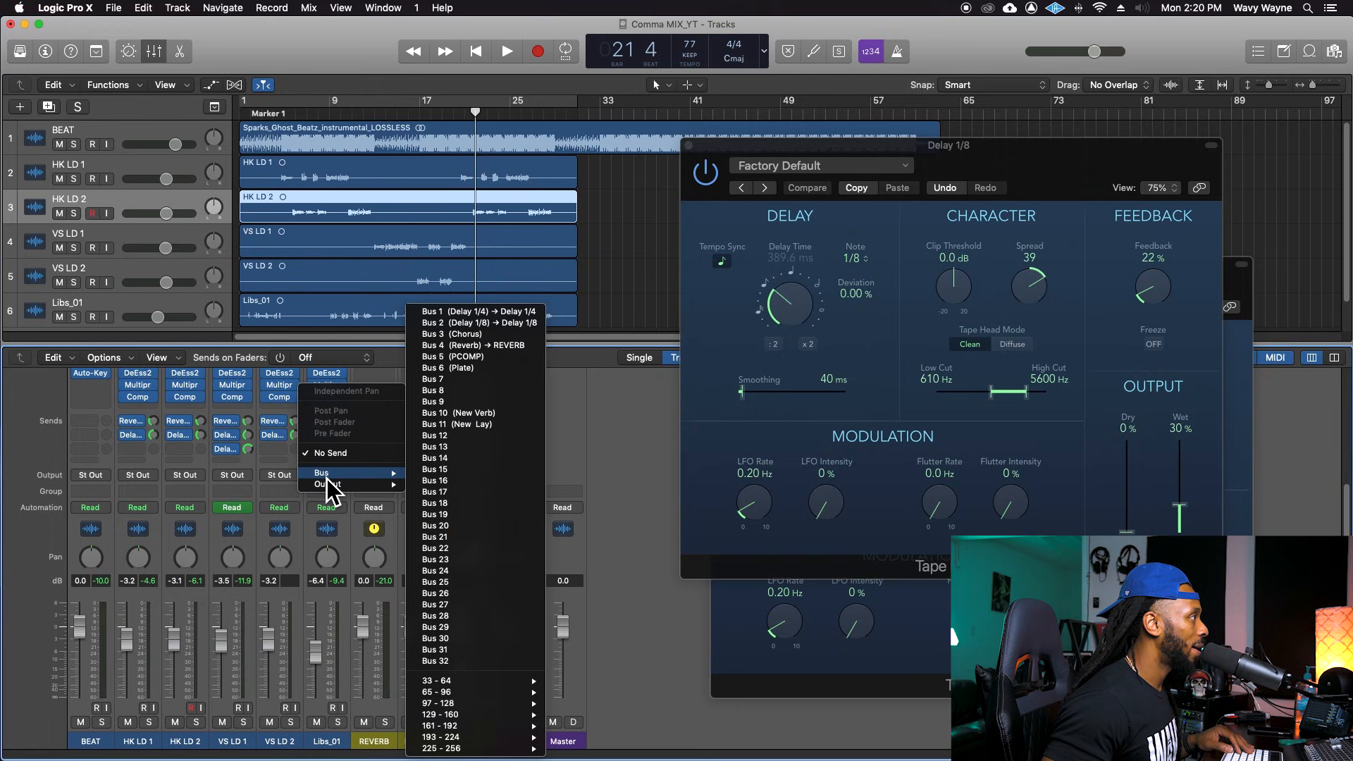
left_click(513, 320)
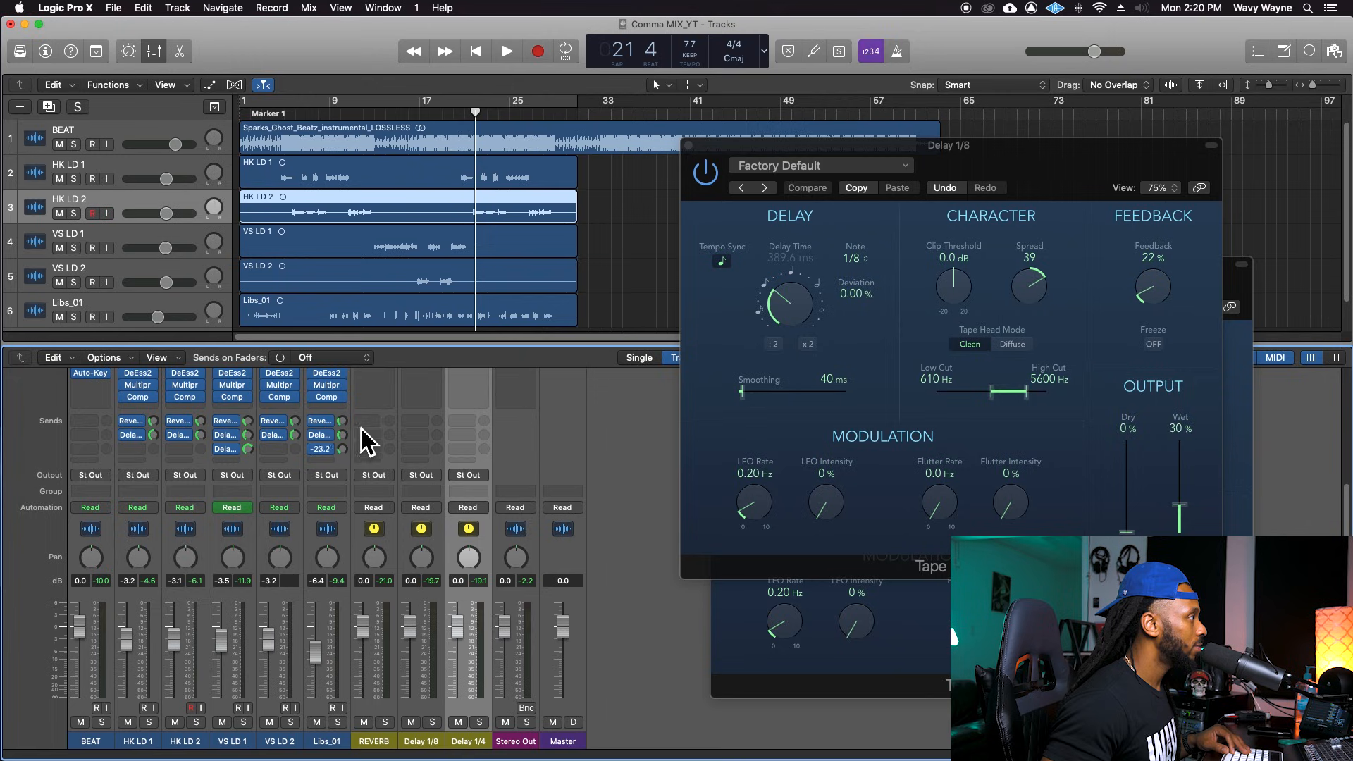
key("space")
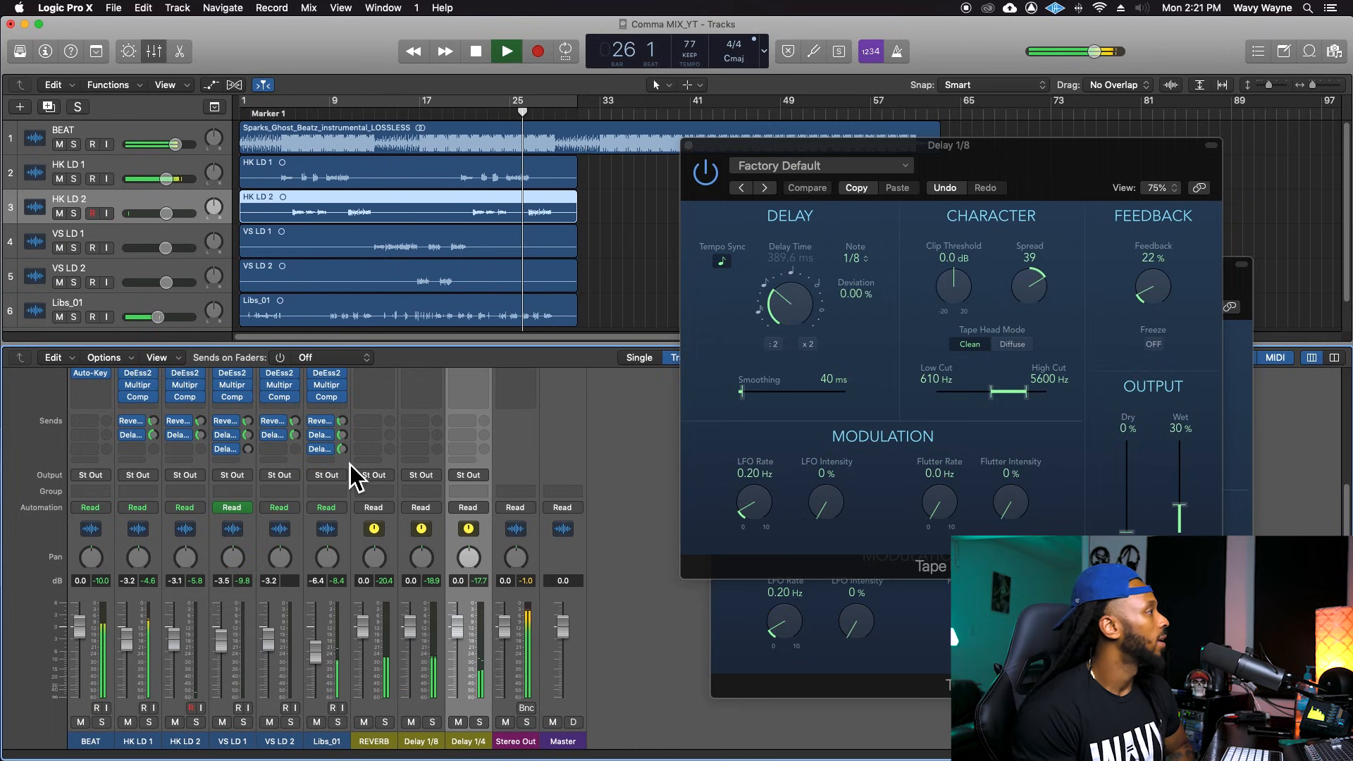
key("space")
Prepare Libs_01 for send automation from bar 23 by showing Delay 1/4 sends on the faders and setting its automation mode to Touch.
left_click_drag(491, 111, 491, 113)
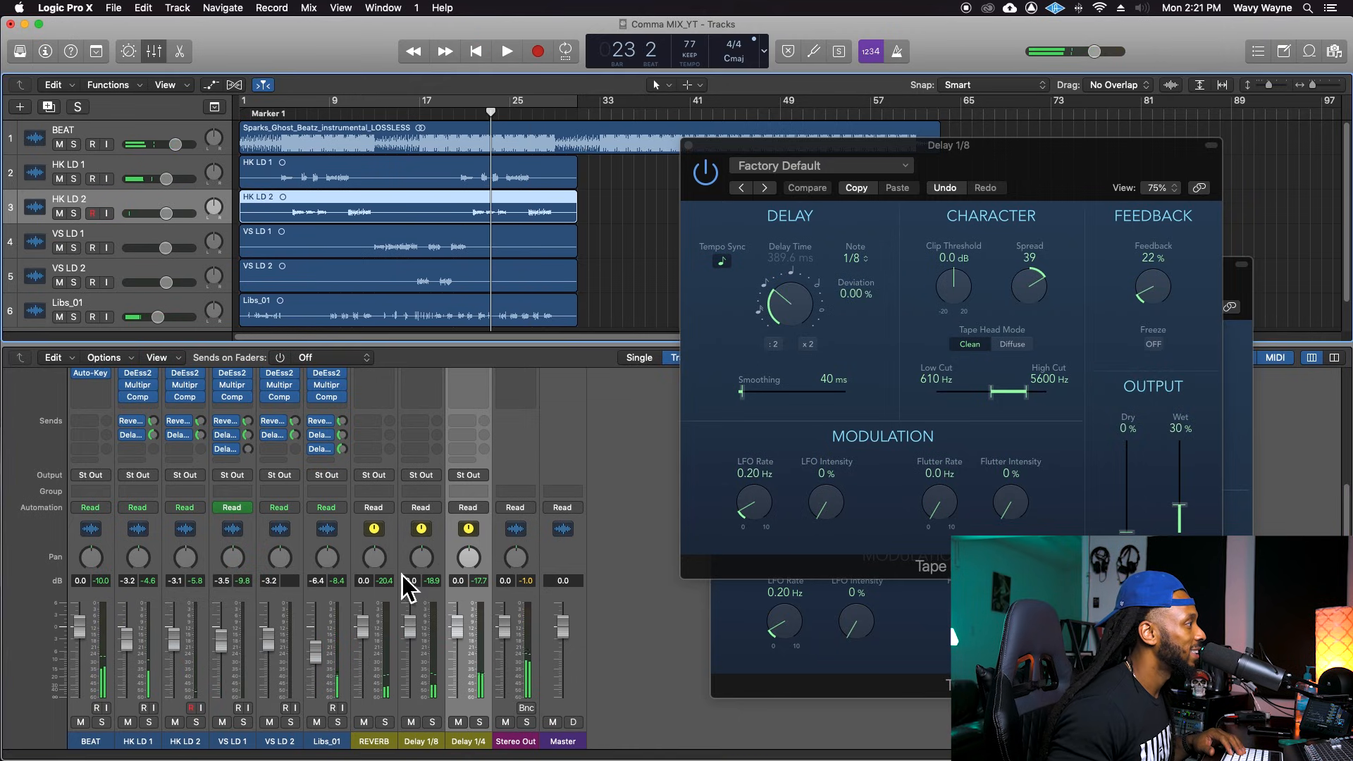
left_click(344, 751)
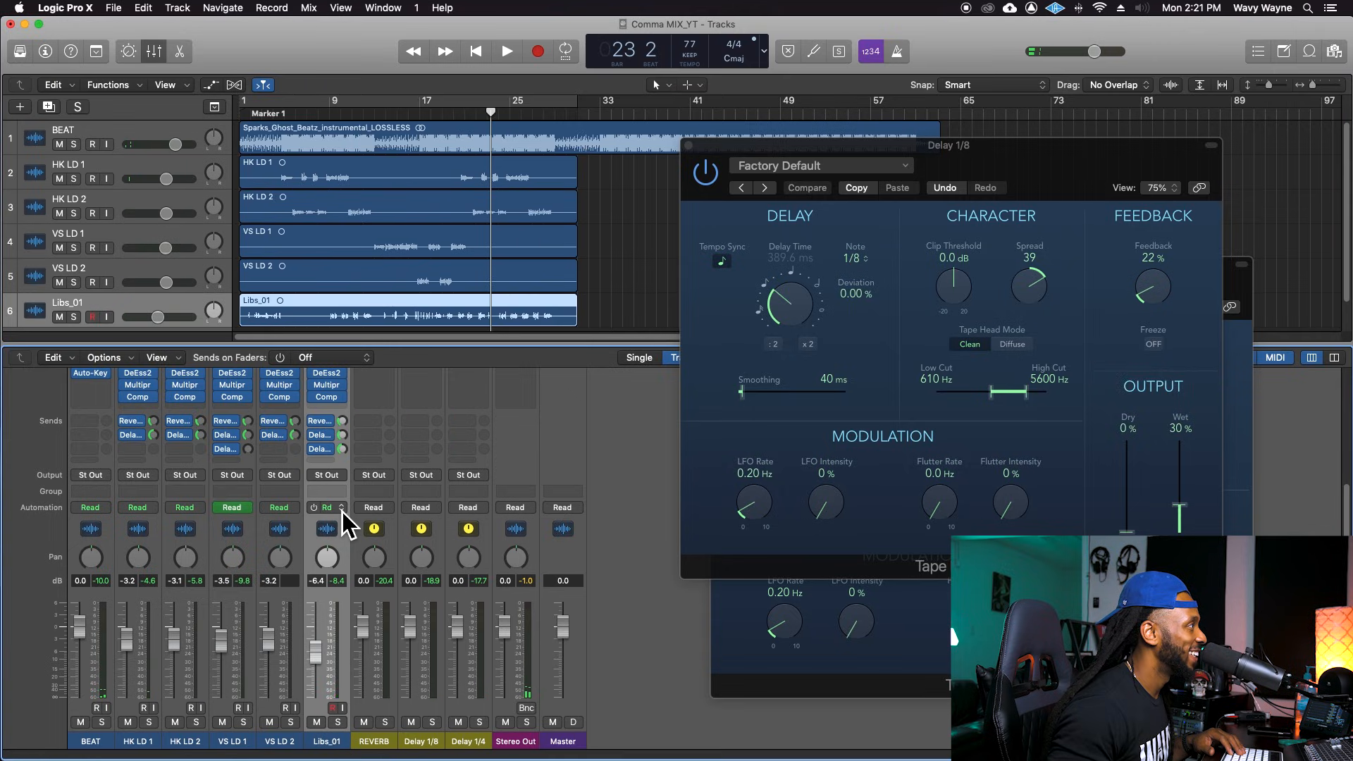
left_click(289, 360)
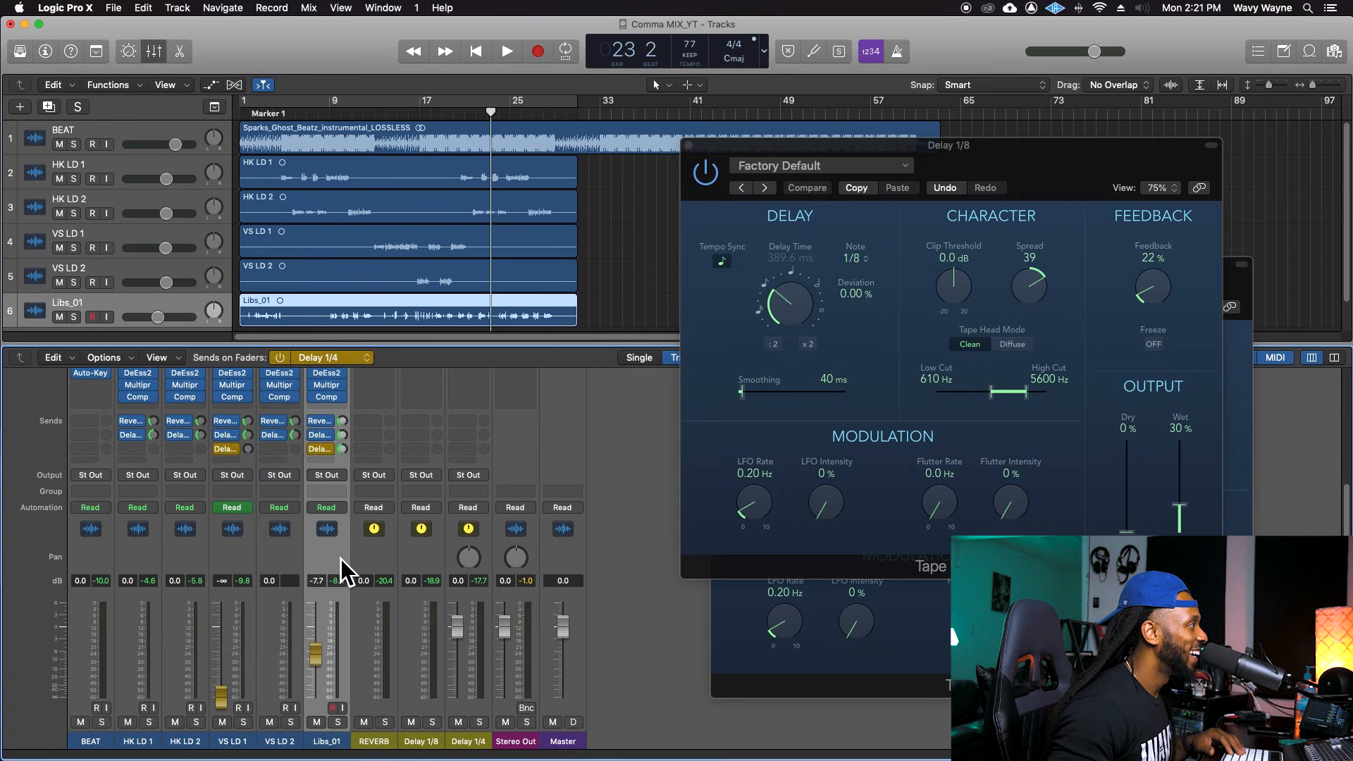
left_click(333, 510)
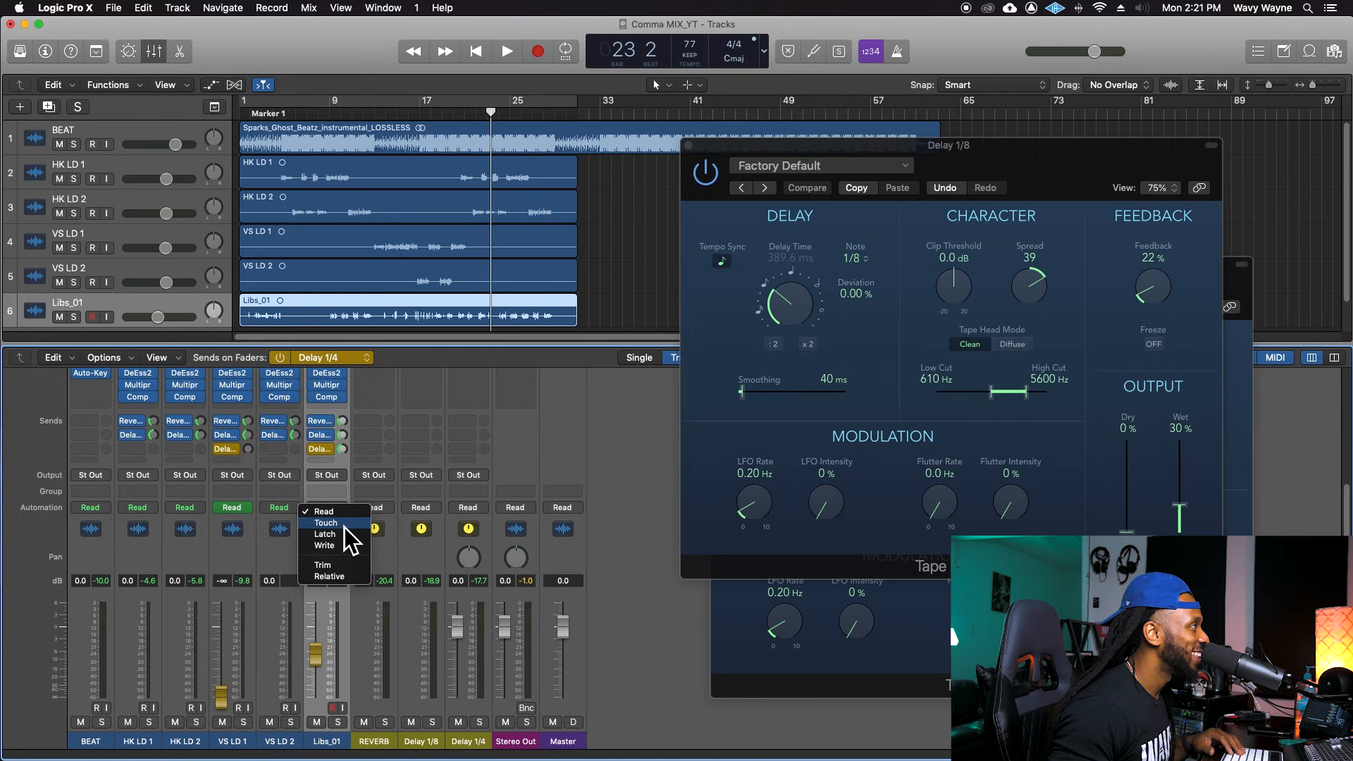
left_click(350, 526)
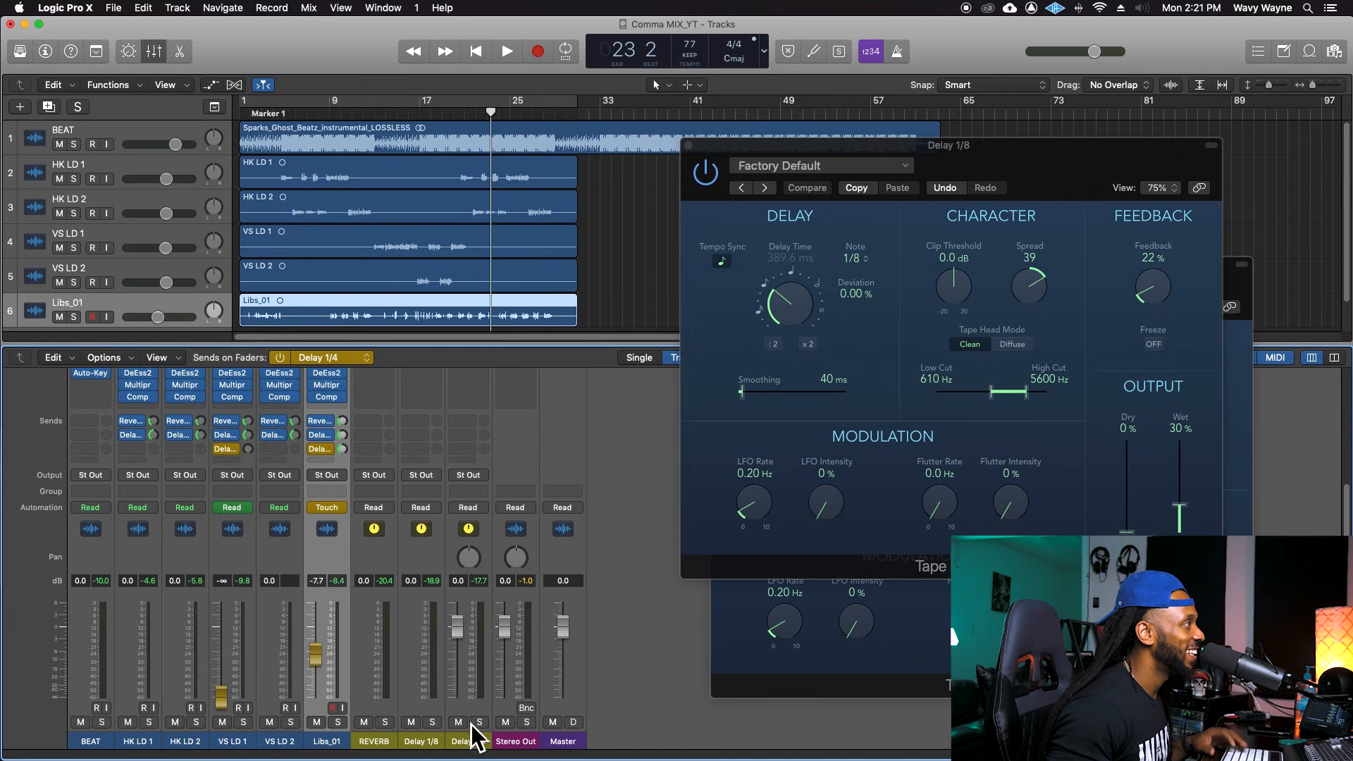
Play from bar 23 to bar 29 and record Libs_01's Delay 1/4 send automation, pulling the fader down to -∞ in places.
key("space")
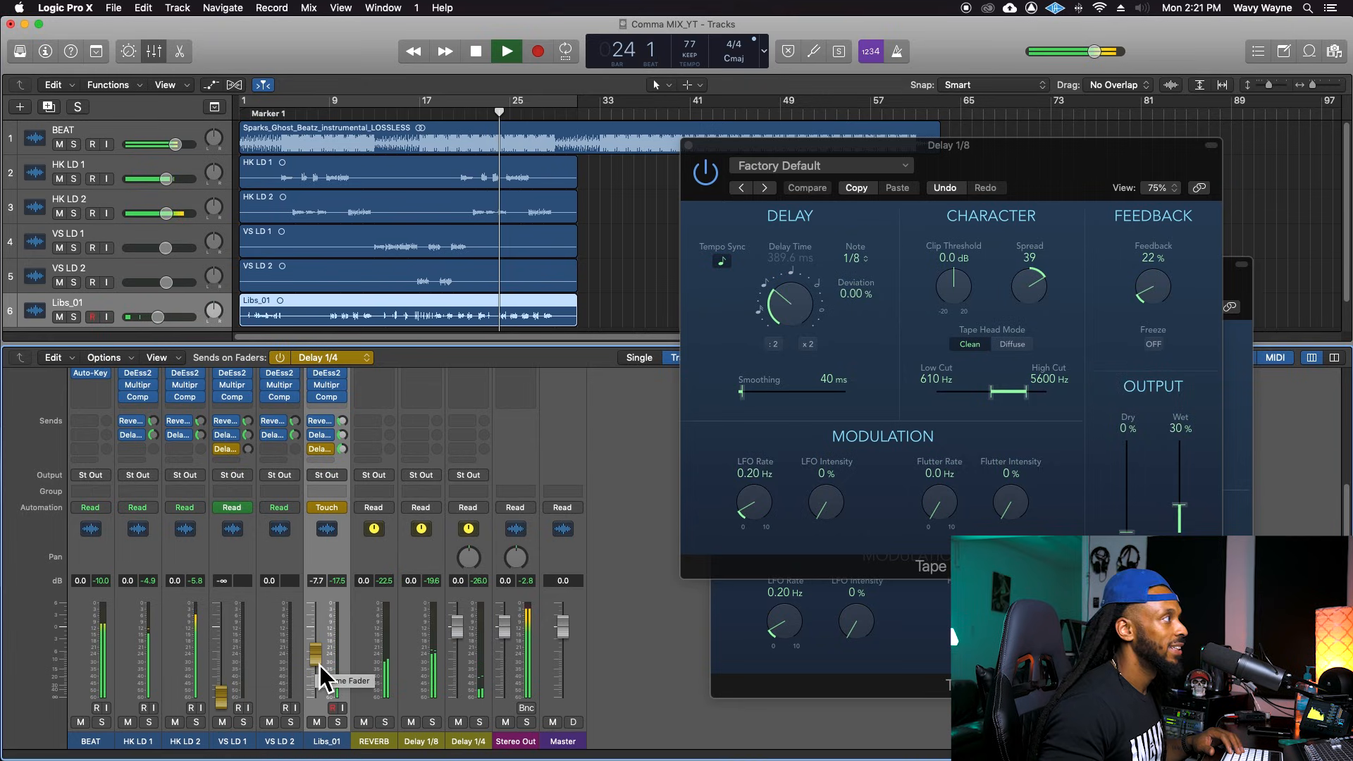
left_click_drag(319, 665, 317, 701)
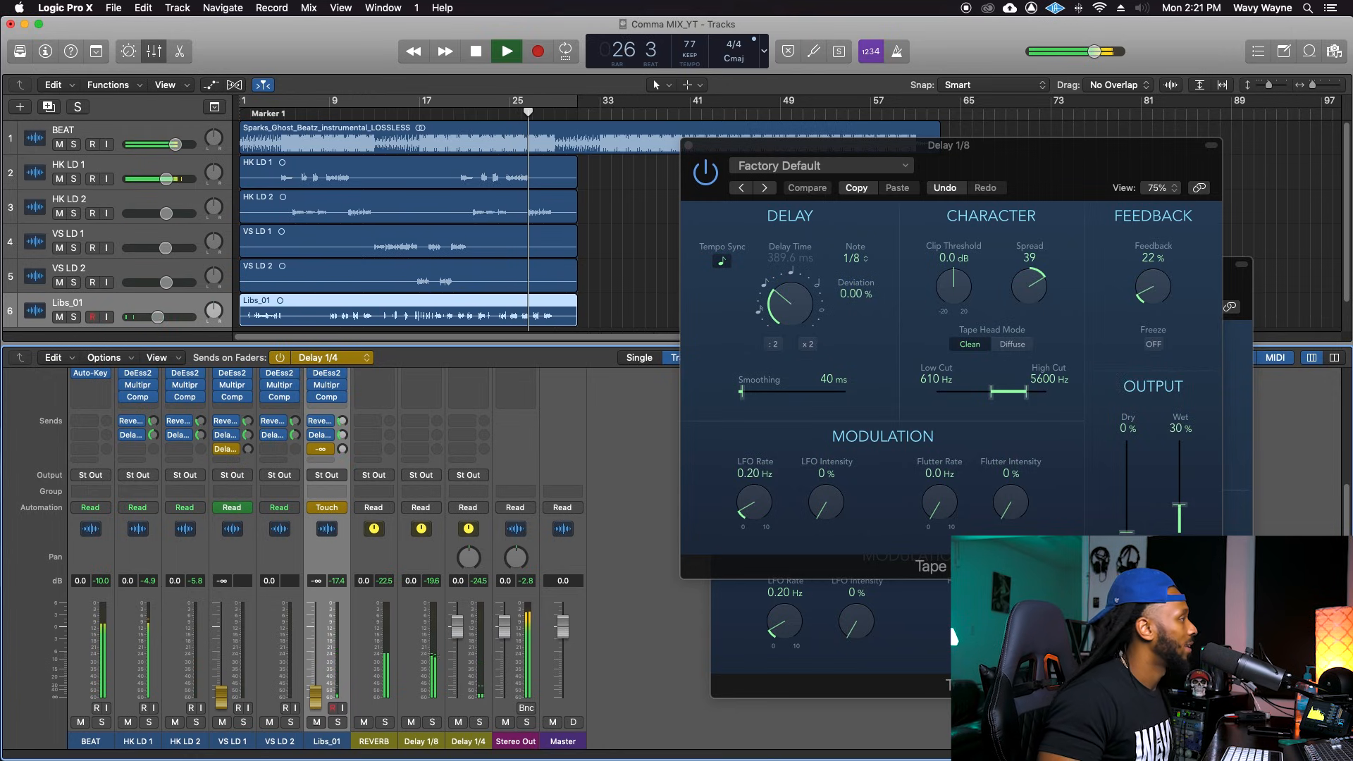
left_click_drag(315, 656, 322, 739)
left_click_drag(329, 685, 327, 734)
key("space")
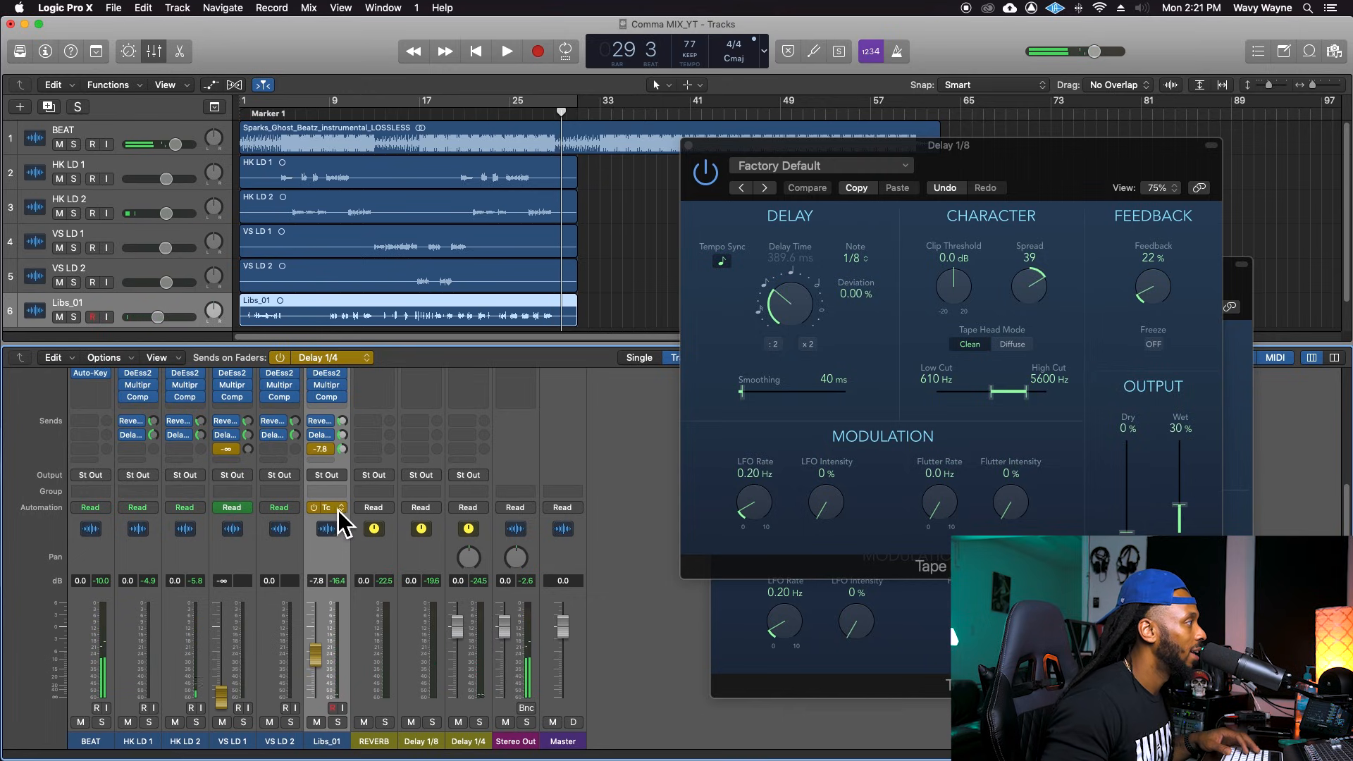
Set Libs_01's automation mode back to Read and play the passage again from bar 23.
left_click(335, 511)
left_click(339, 516)
key("space")
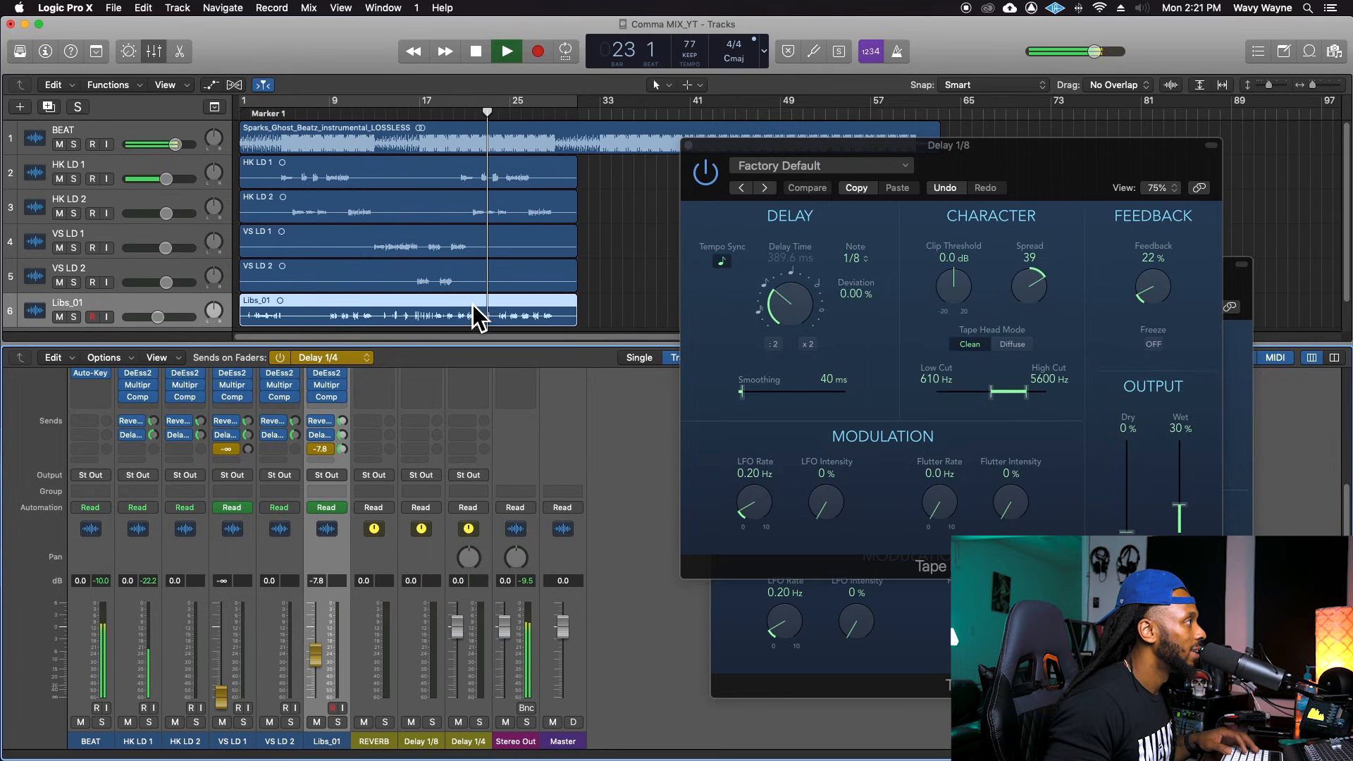
Set Libs_01 to Touch and re-record its Delay 1/4 send automation up to bar 29, dipping to -∞ before raising it to about -6.0 dB.
key("space")
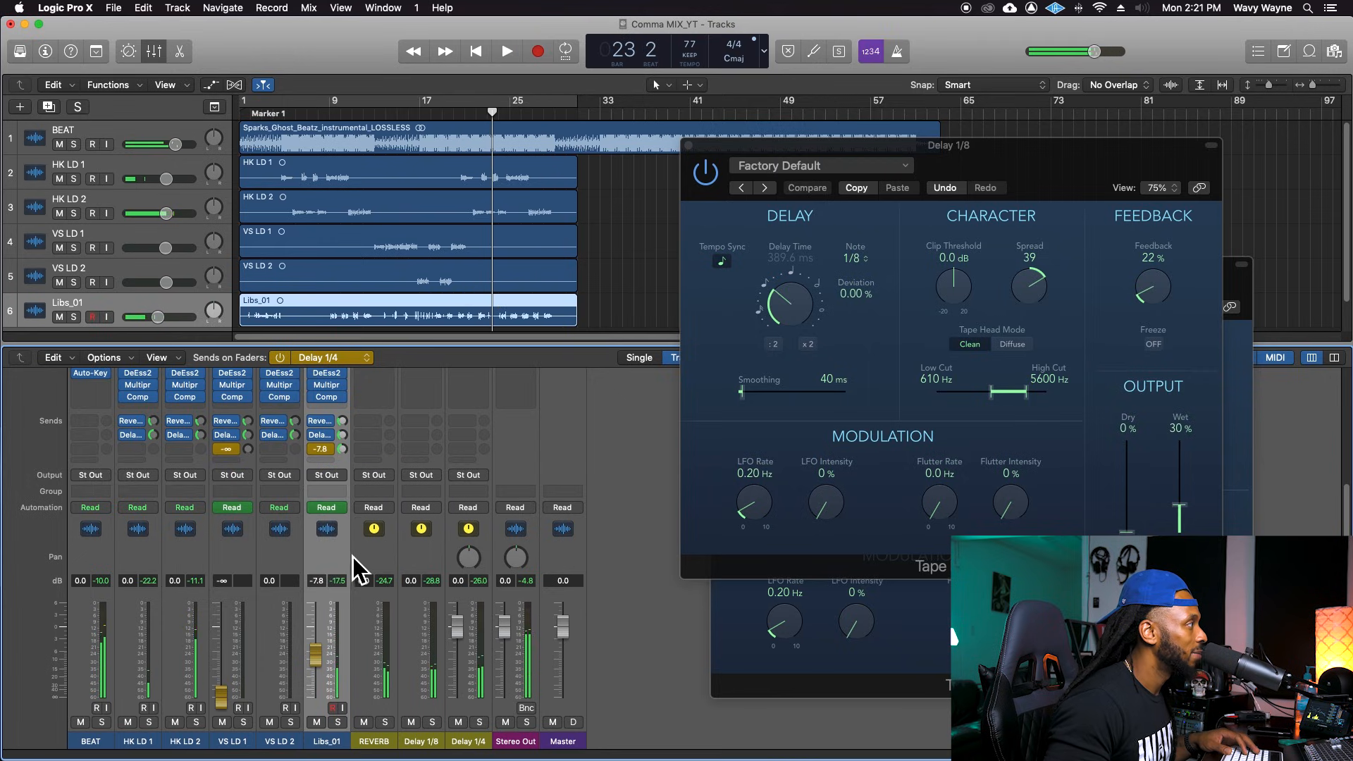
left_click(331, 517)
left_click(341, 533)
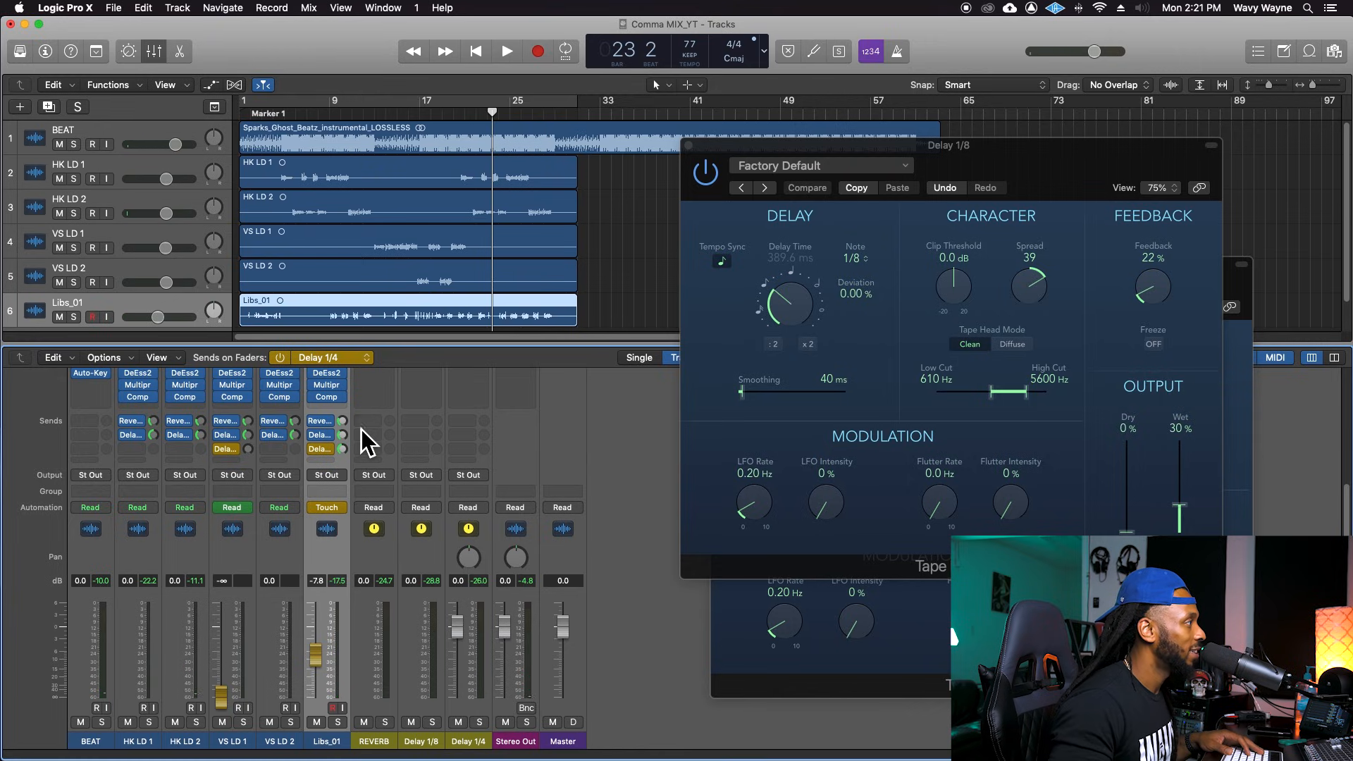
key("space")
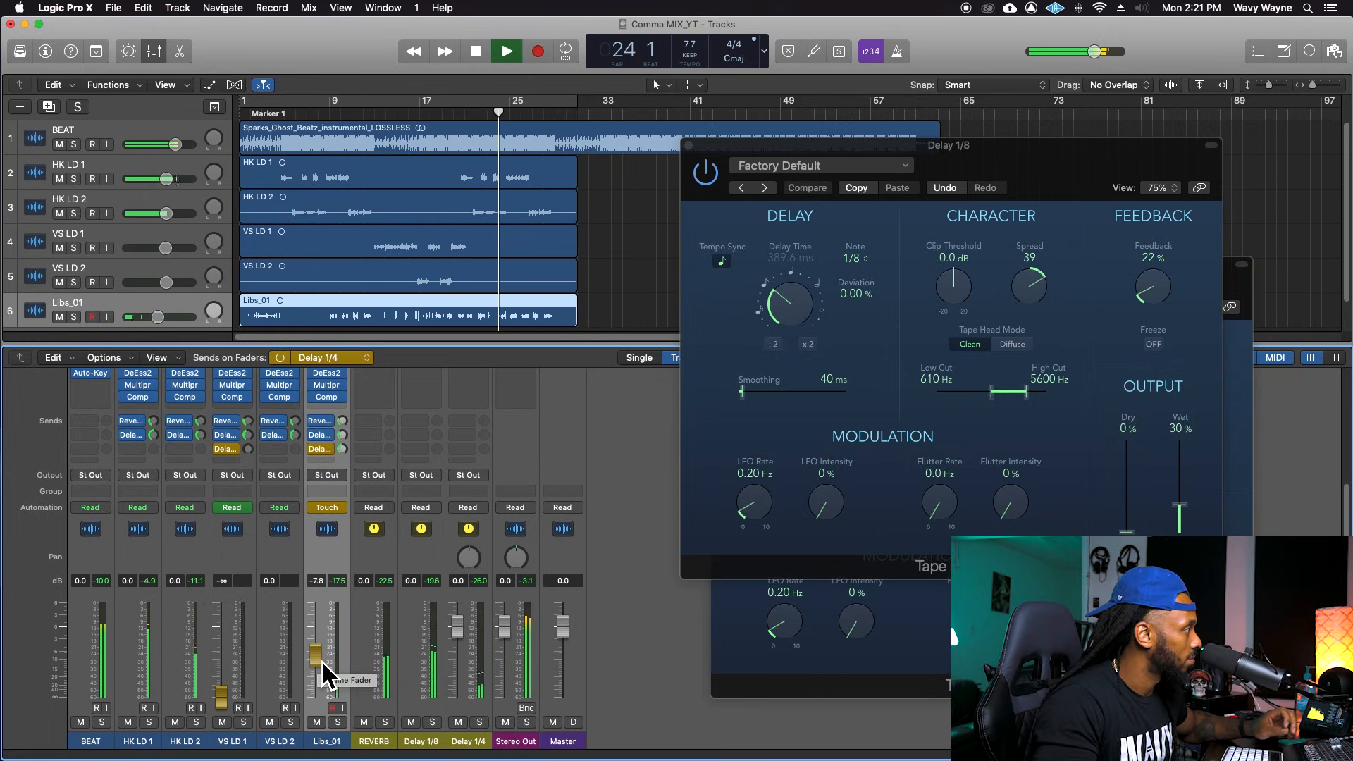
left_click_drag(325, 656, 316, 698)
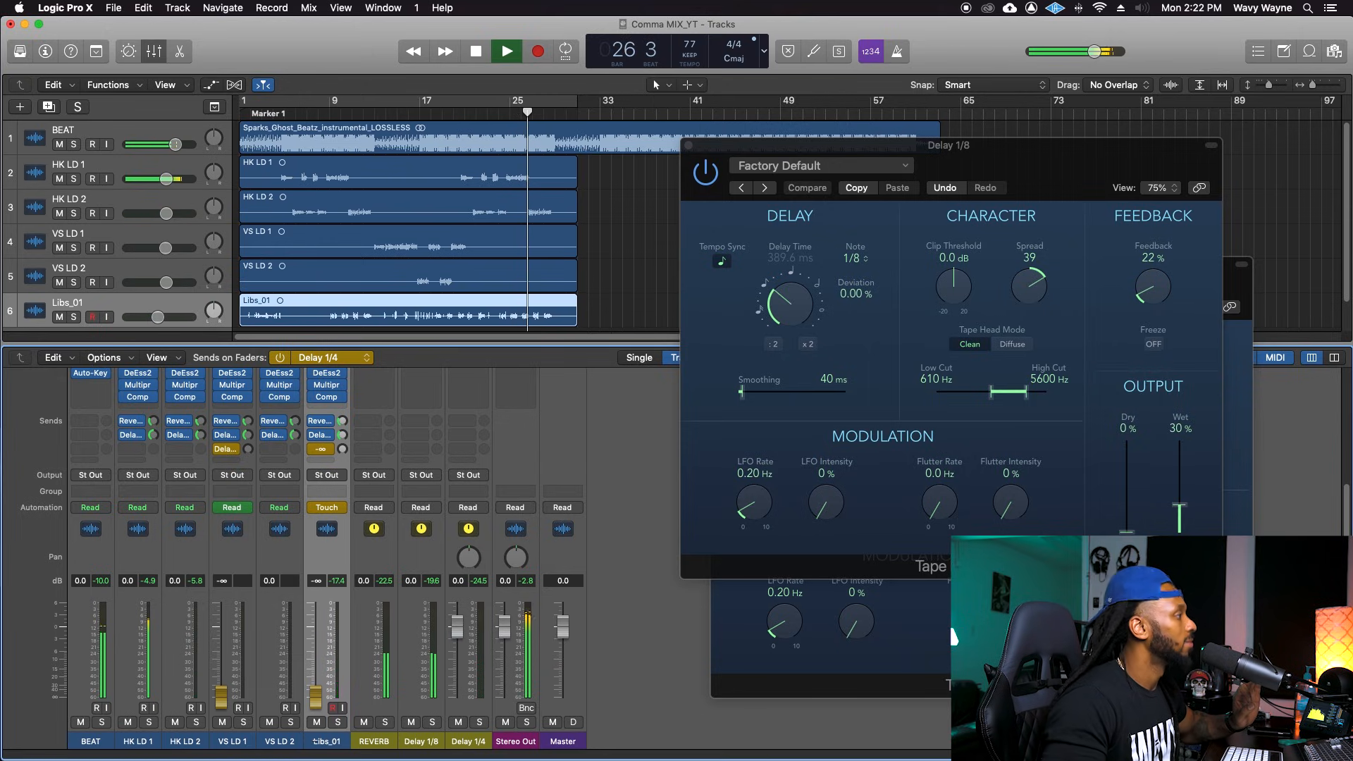
mouse_move(317, 700)
left_mouse_down()
mouse_move(322, 678)
mouse_move(317, 709)
left_mouse_up()
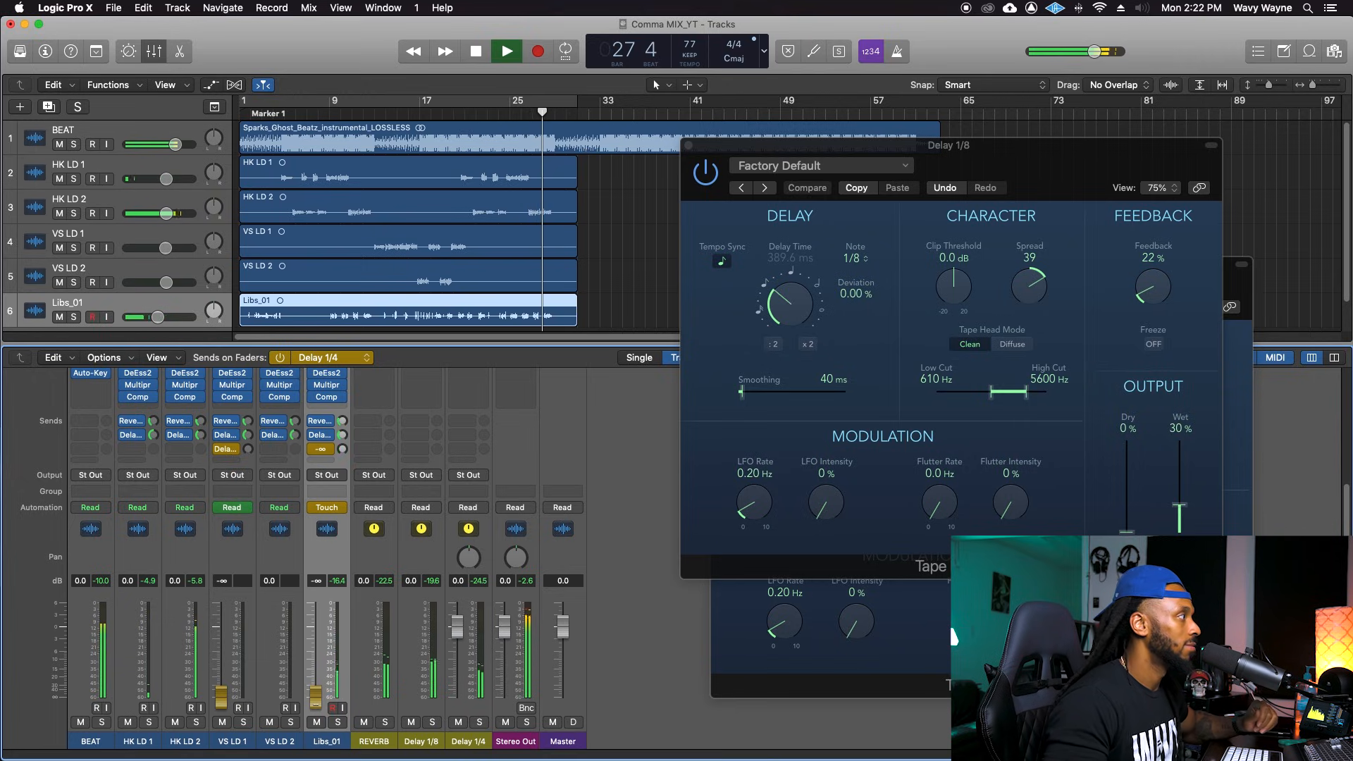
left_click_drag(317, 699, 317, 652)
key("space")
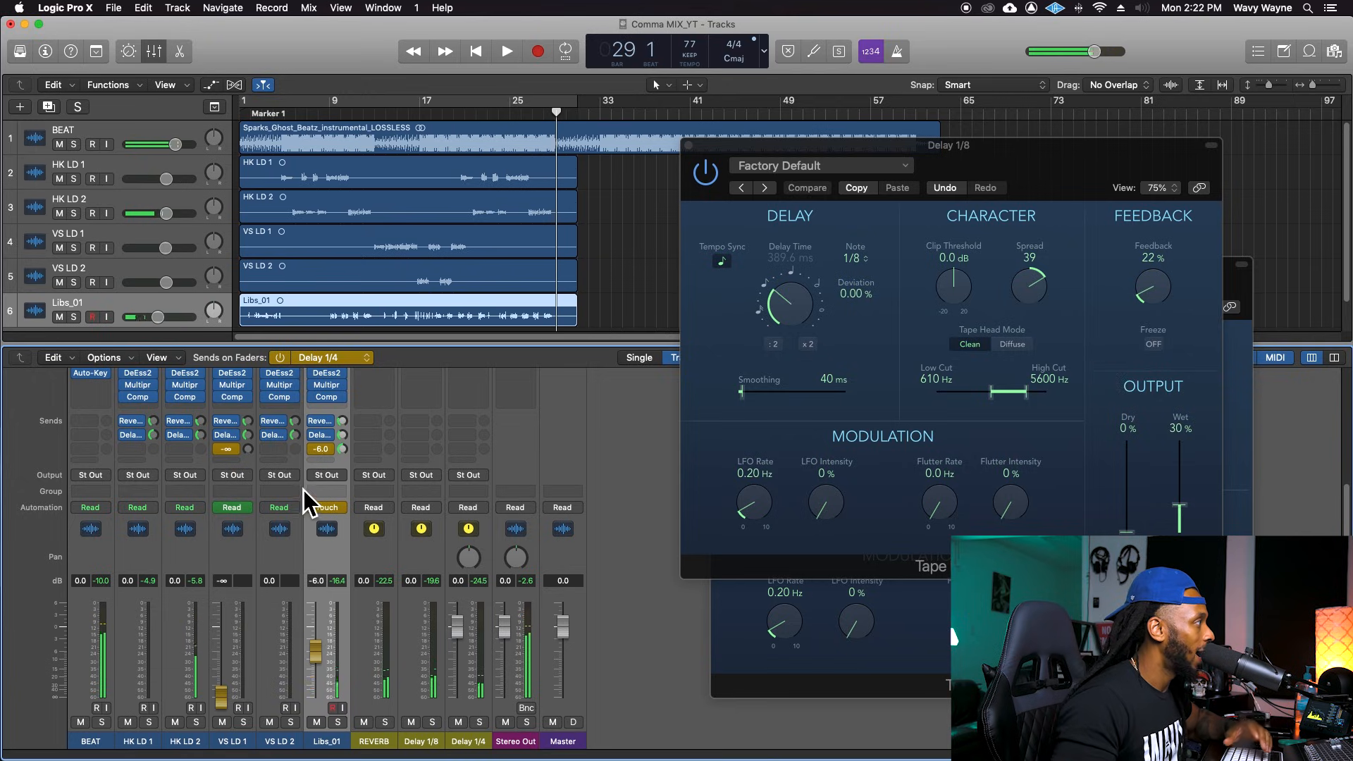
Set Libs_01's automation mode back to Read and play the mix from about bar 9.
left_click(327, 508)
left_click(335, 500)
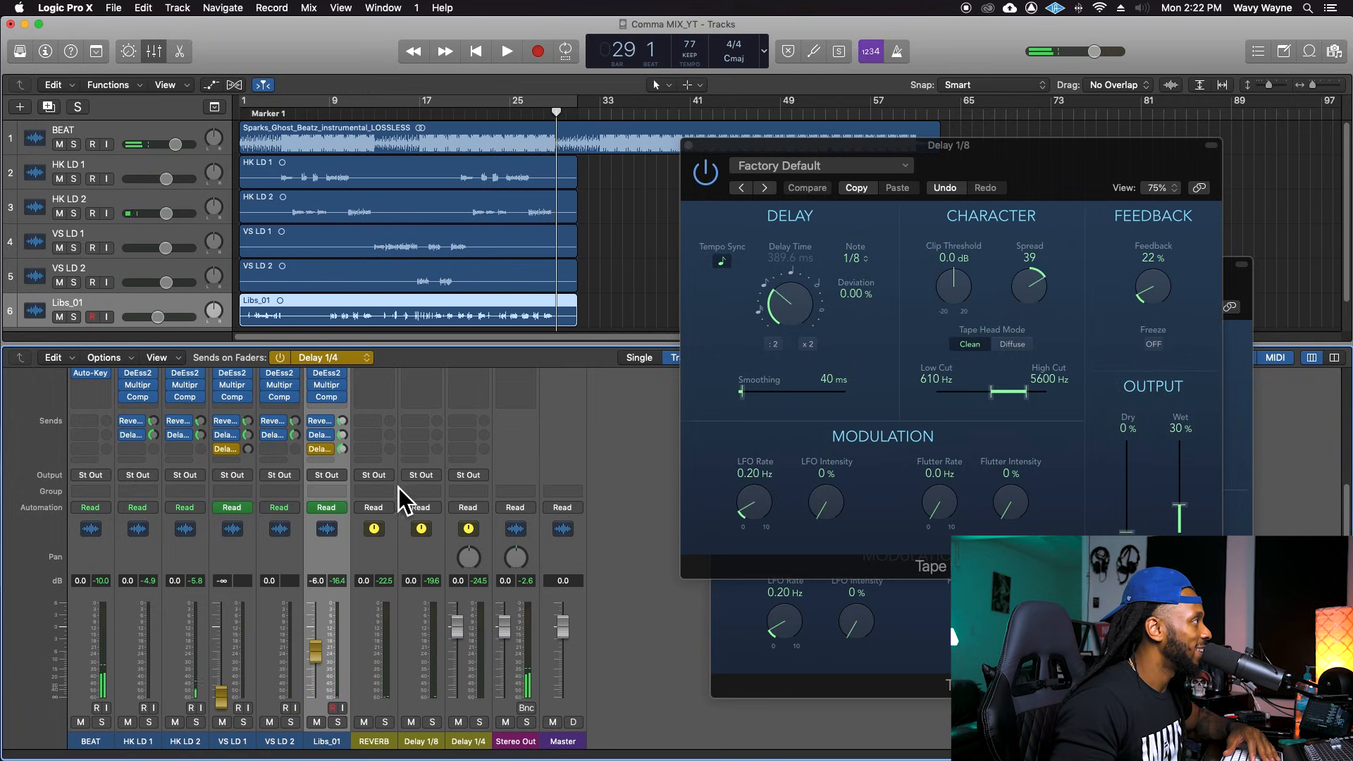
left_click(331, 109)
key("space")
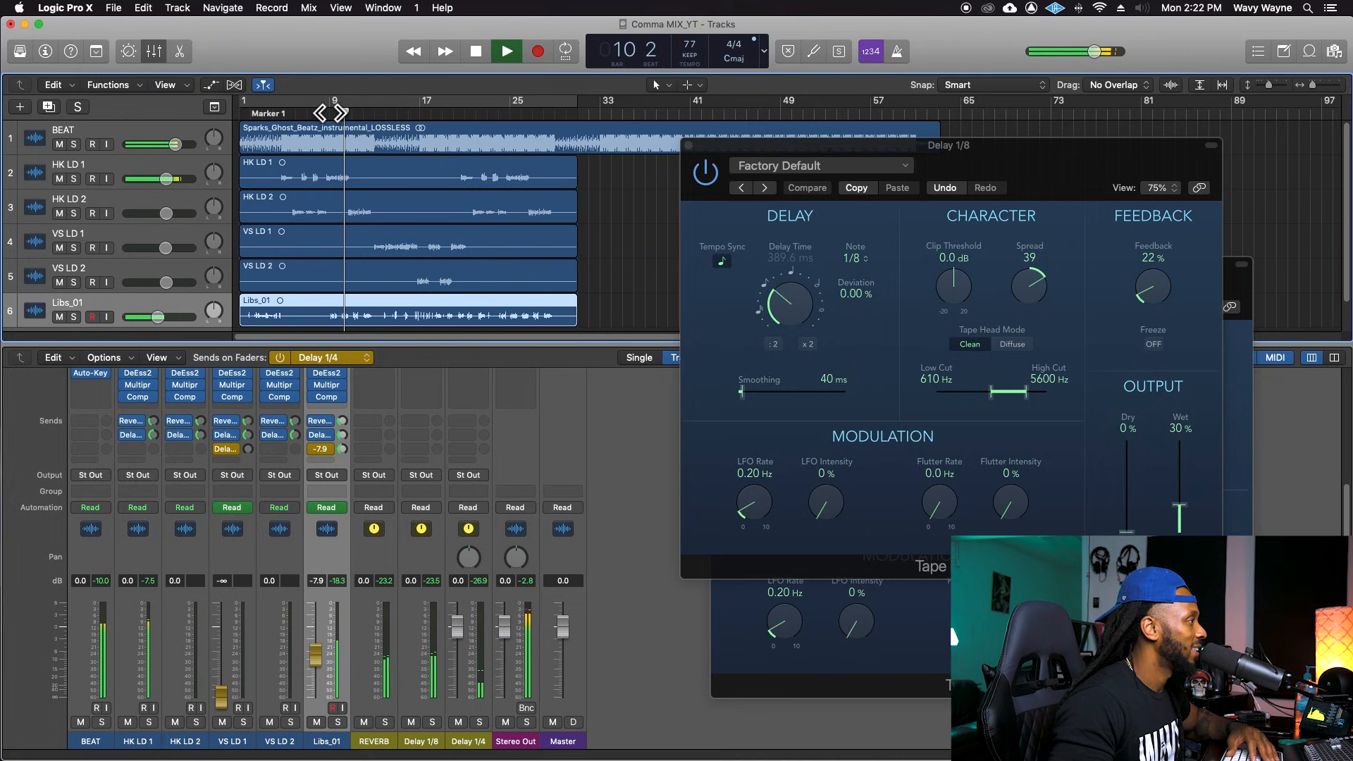
key("space")
Move the playhead back to bar 8 beat 3 and set Libs_01's automation mode to Latch.
left_click(326, 111)
left_click_drag(327, 114, 324, 116)
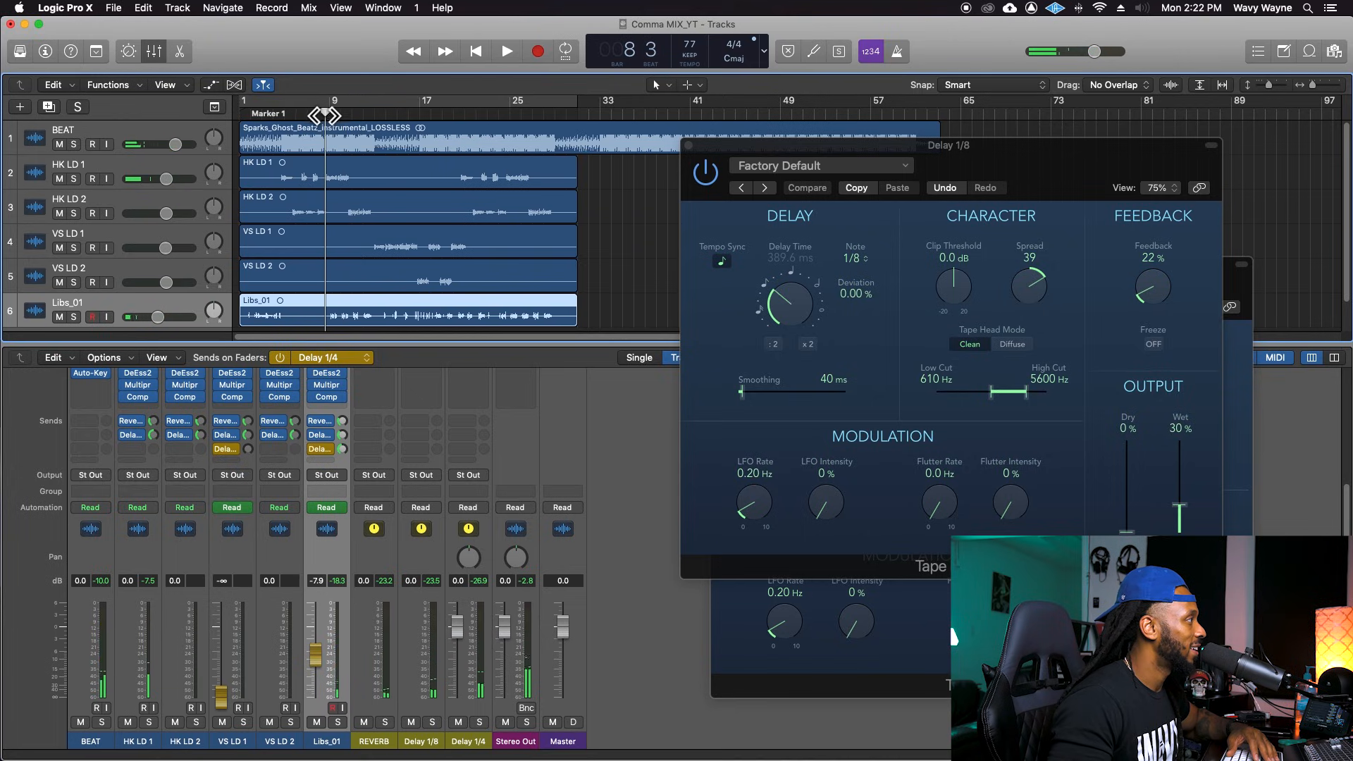
left_click(331, 510)
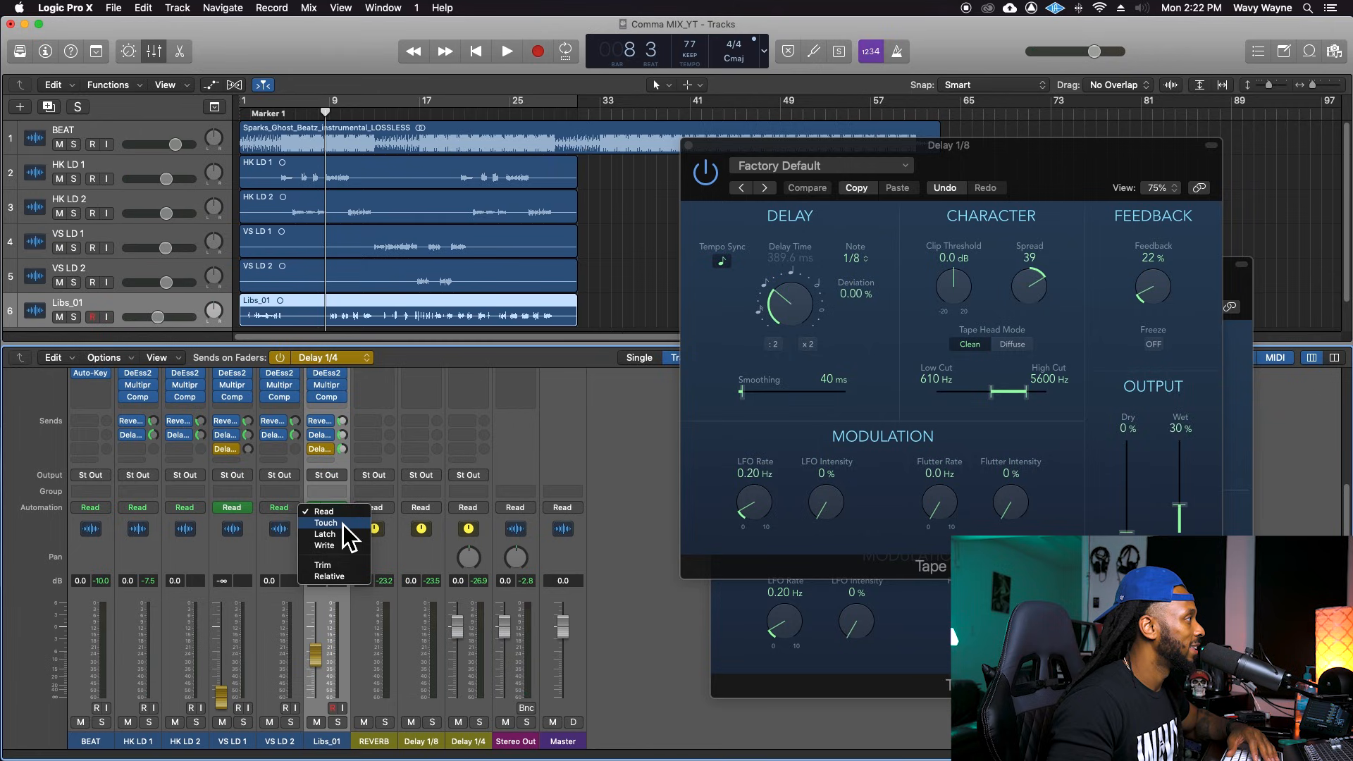
left_click(340, 512)
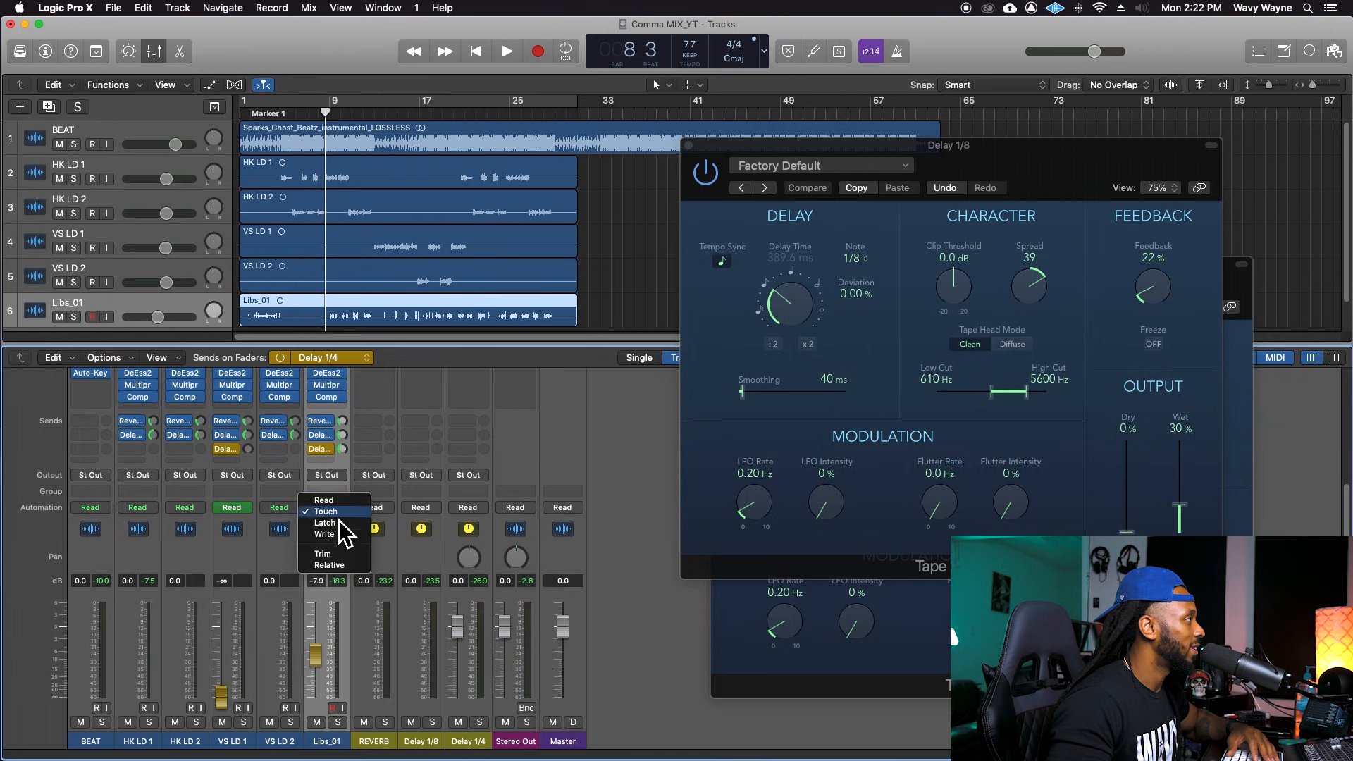
left_click(341, 541)
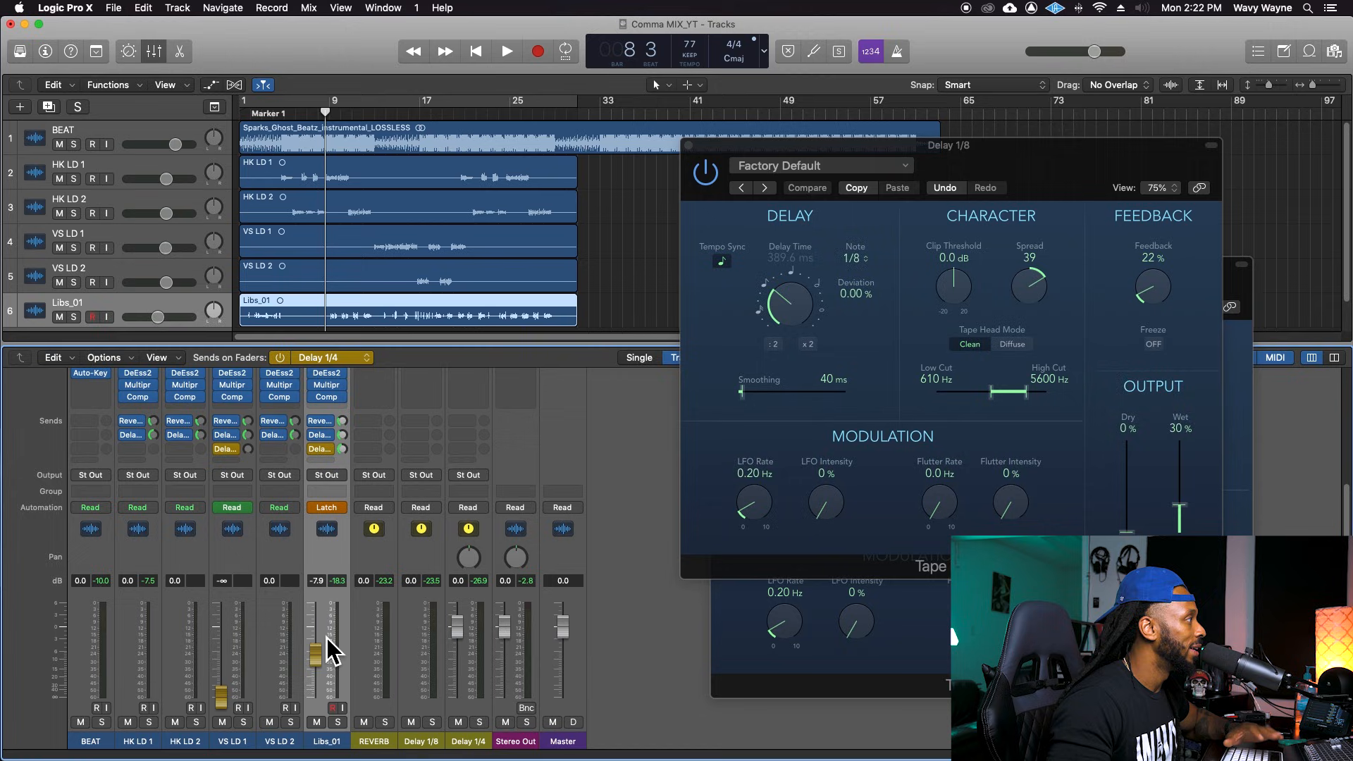
Record Libs_01's Delay 1/4 send automation in Latch mode from bar 7 beat 4 to bar 13, pulling the fader down to -∞.
key("space")
left_click_drag(320, 666, 315, 697)
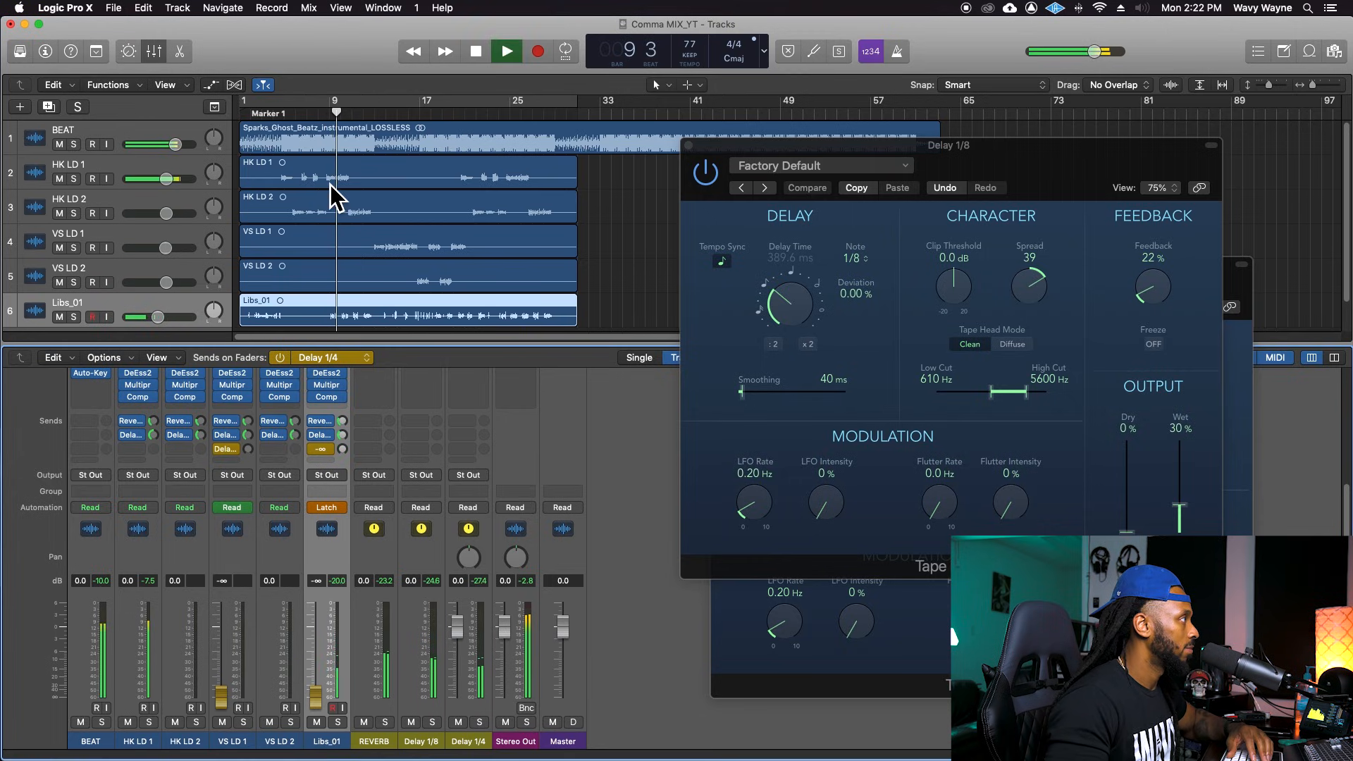
key("space")
left_click_drag(319, 114, 316, 114)
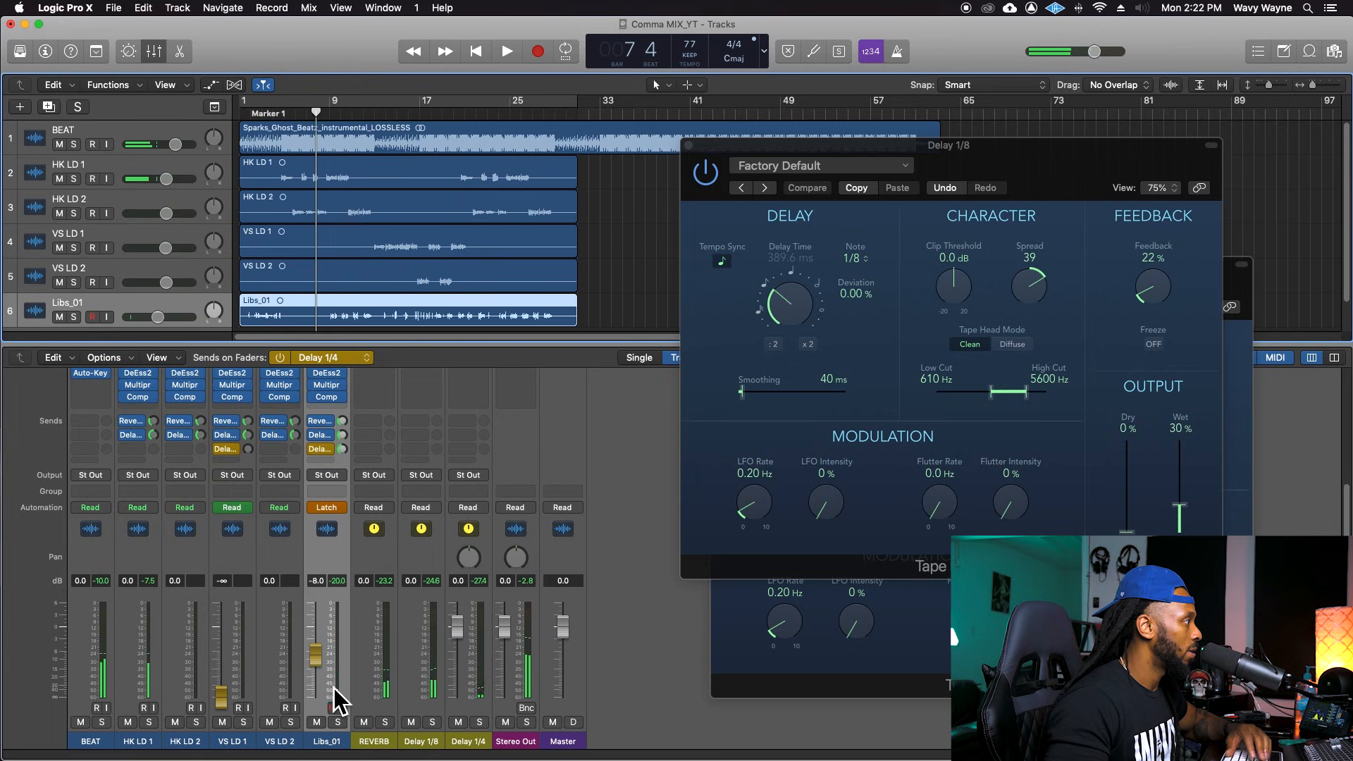
key("space")
mouse_move(310, 754)
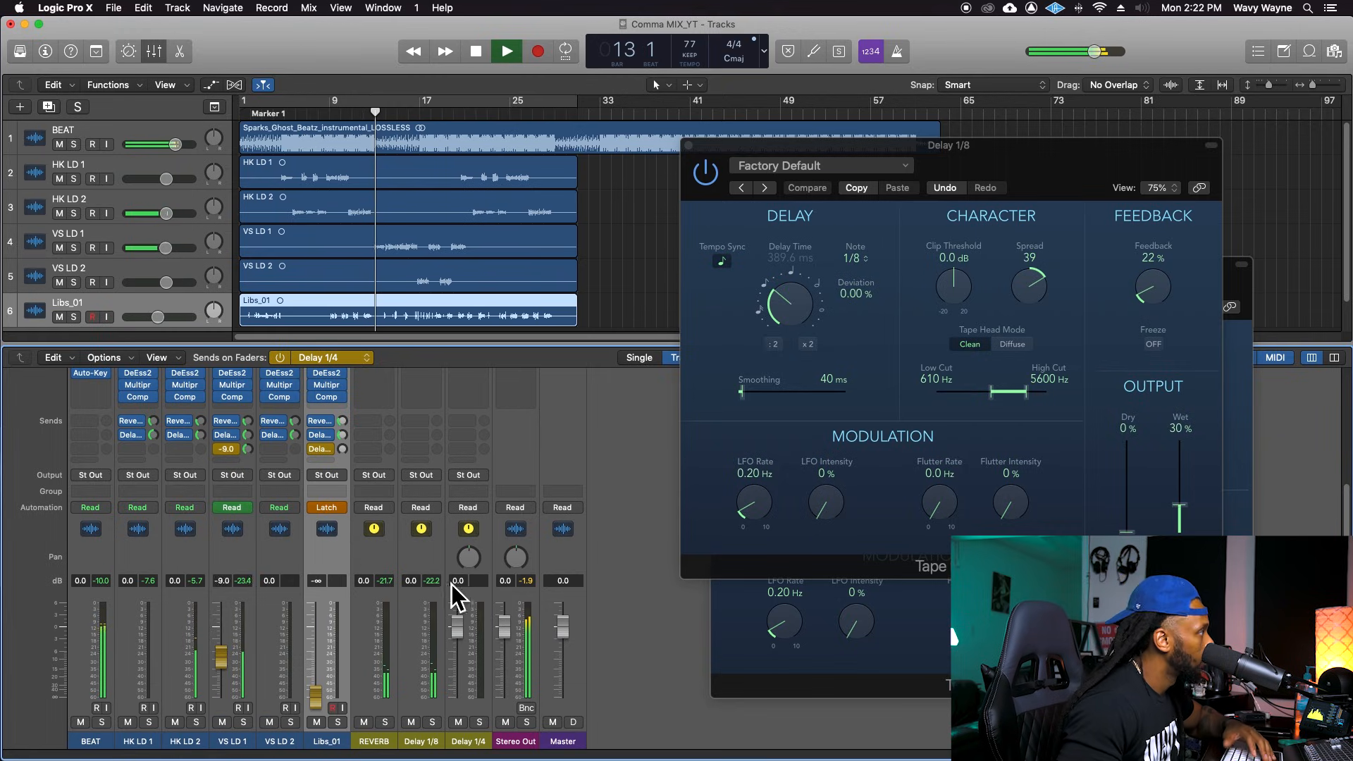
key("space")
Set Libs_01's automation mode back to Read and turn off the display of sends on the faders.
left_click(327, 508)
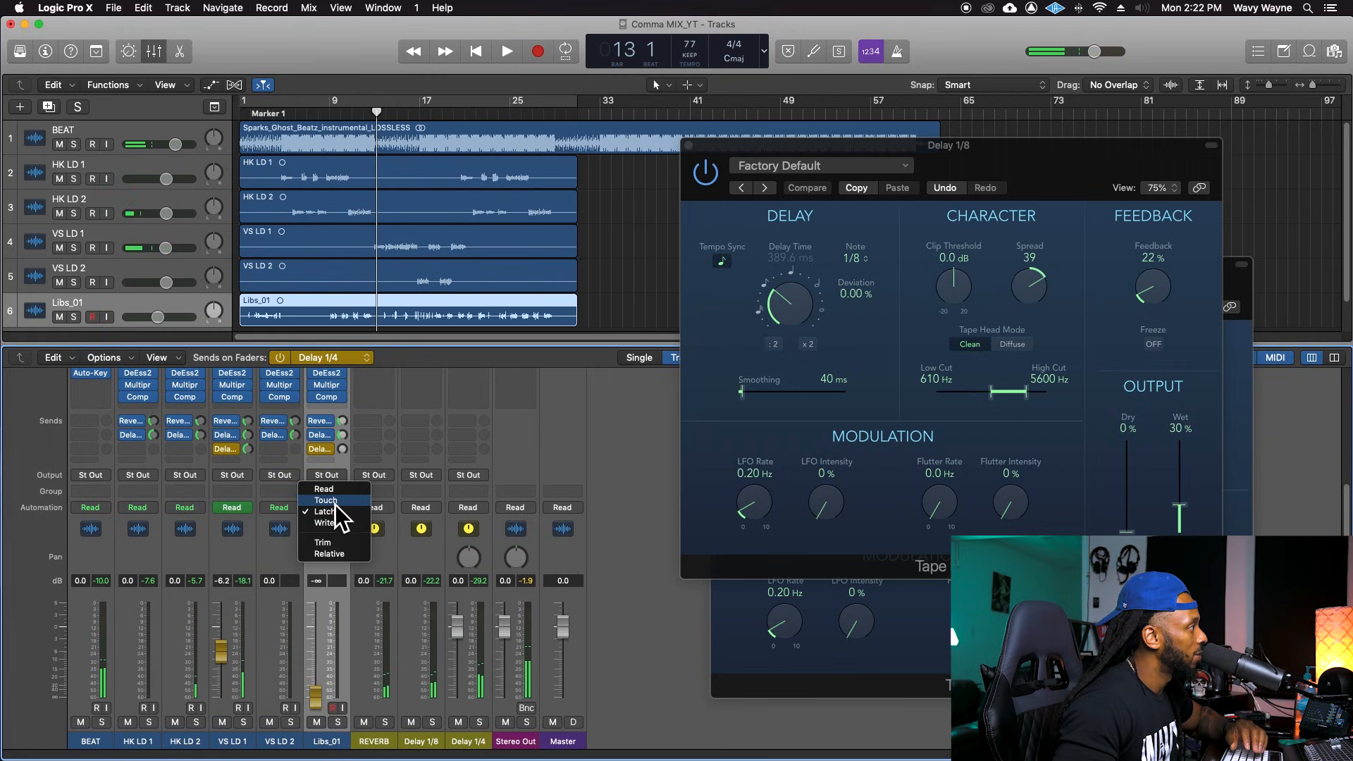
left_click(336, 491)
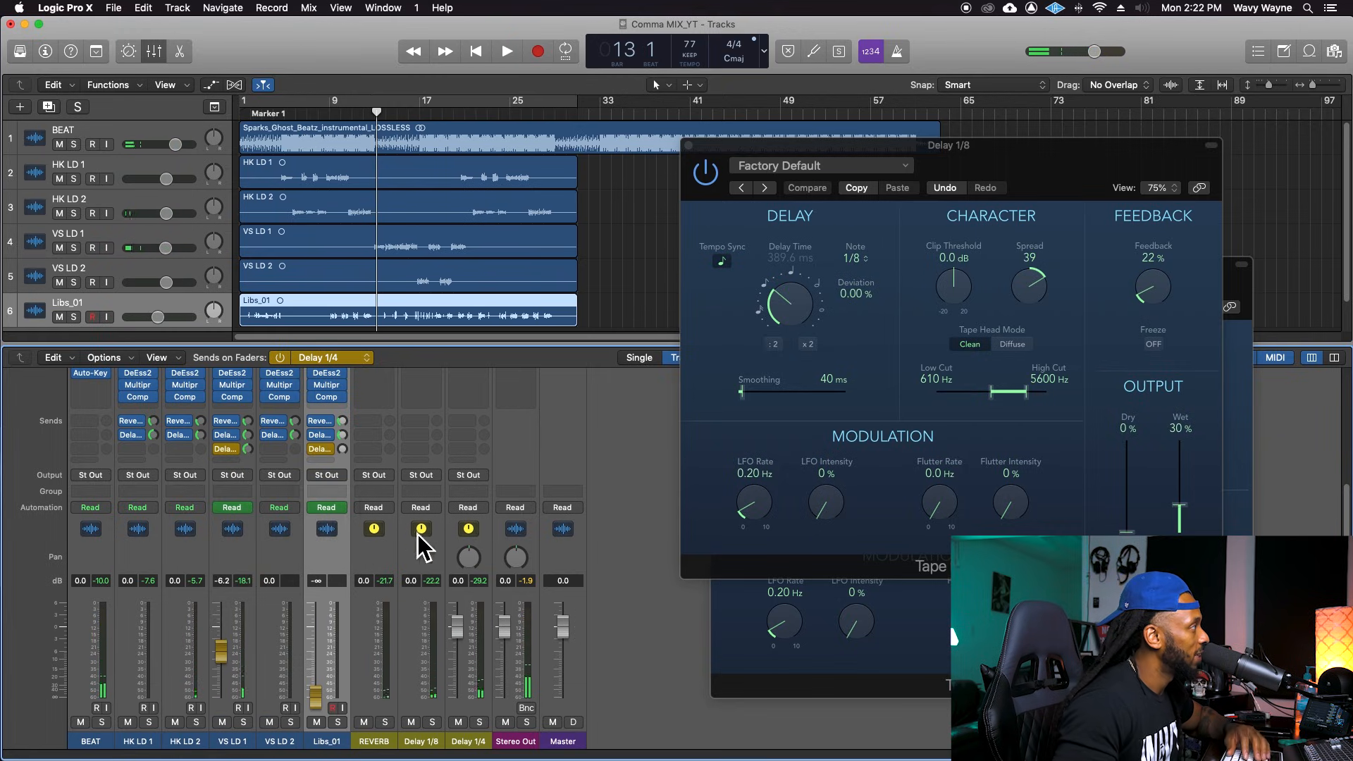
left_click(281, 359)
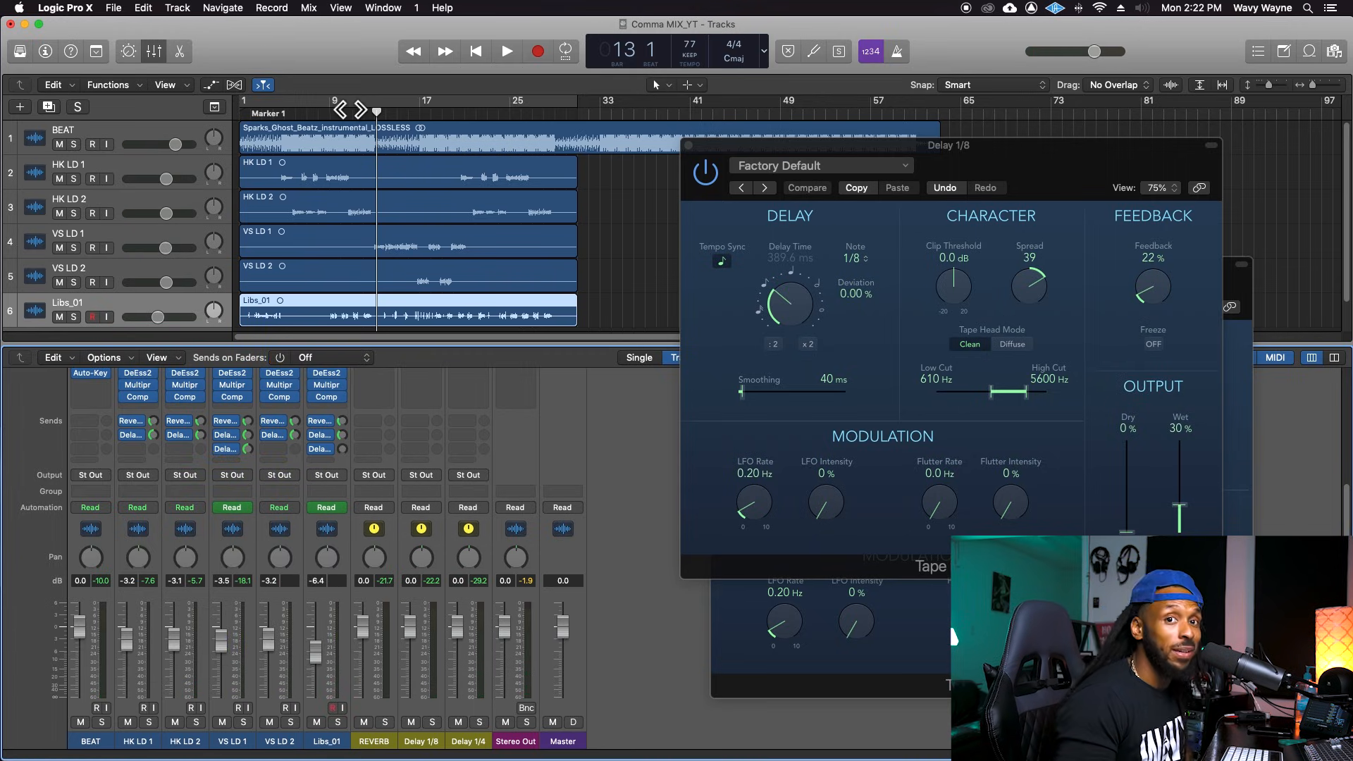
Return the playhead to bar 1 and close the Delay 1/8 and Delay 1/4 plug-in windows.
left_click_drag(349, 110, 204, 111)
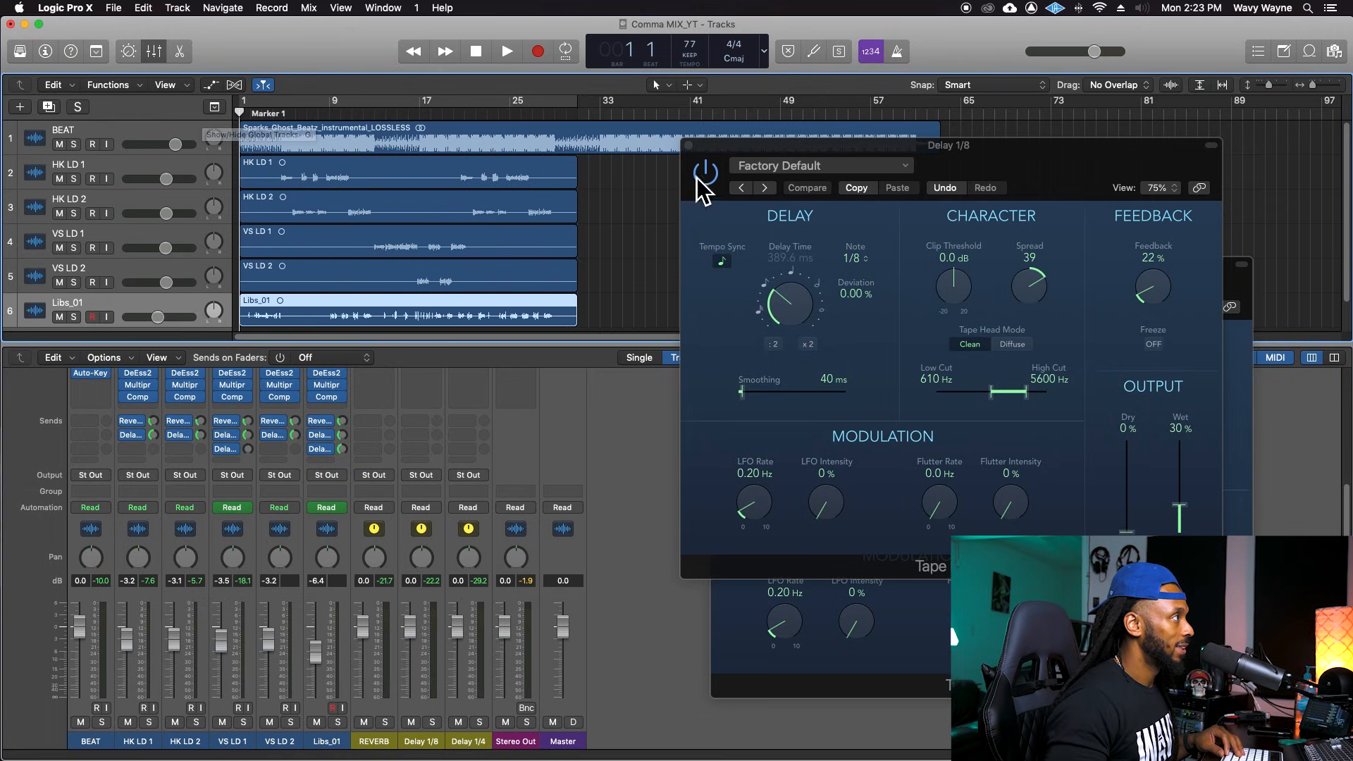
left_click(692, 146)
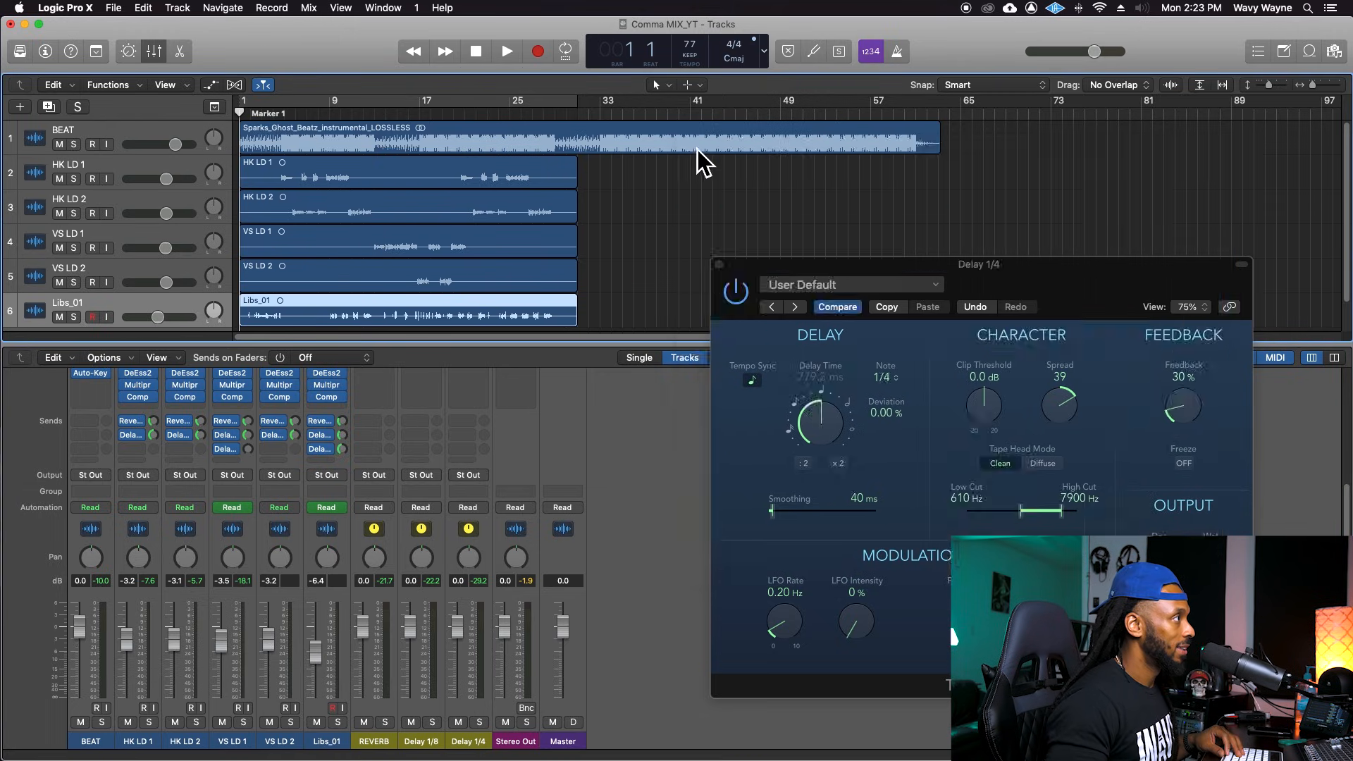
left_click(719, 265)
Play the whole mix from bar 1 and check the sends, inserts and levels across the channel strips.
scroll(675, 709, "up", 4)
scroll(676, 709, "up", 3)
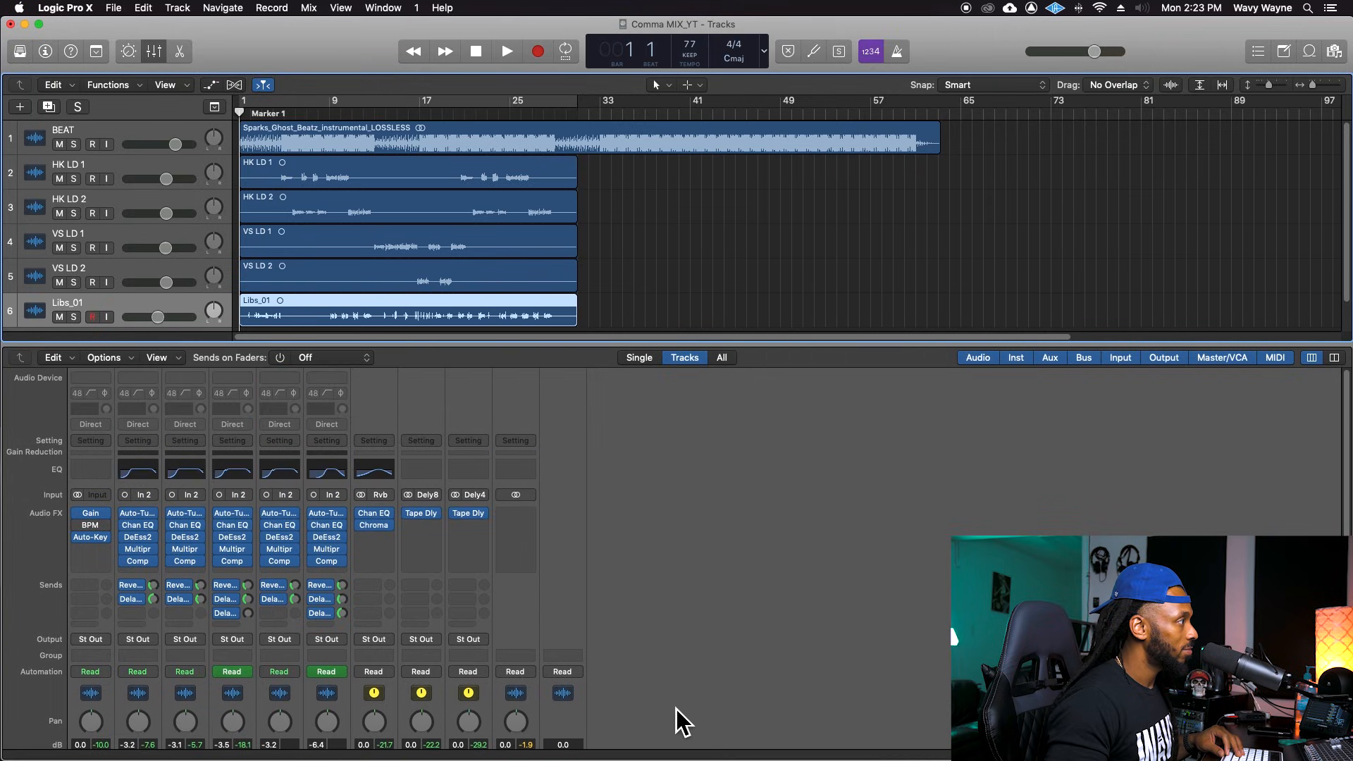
scroll(675, 710, "down", 6)
key("space")
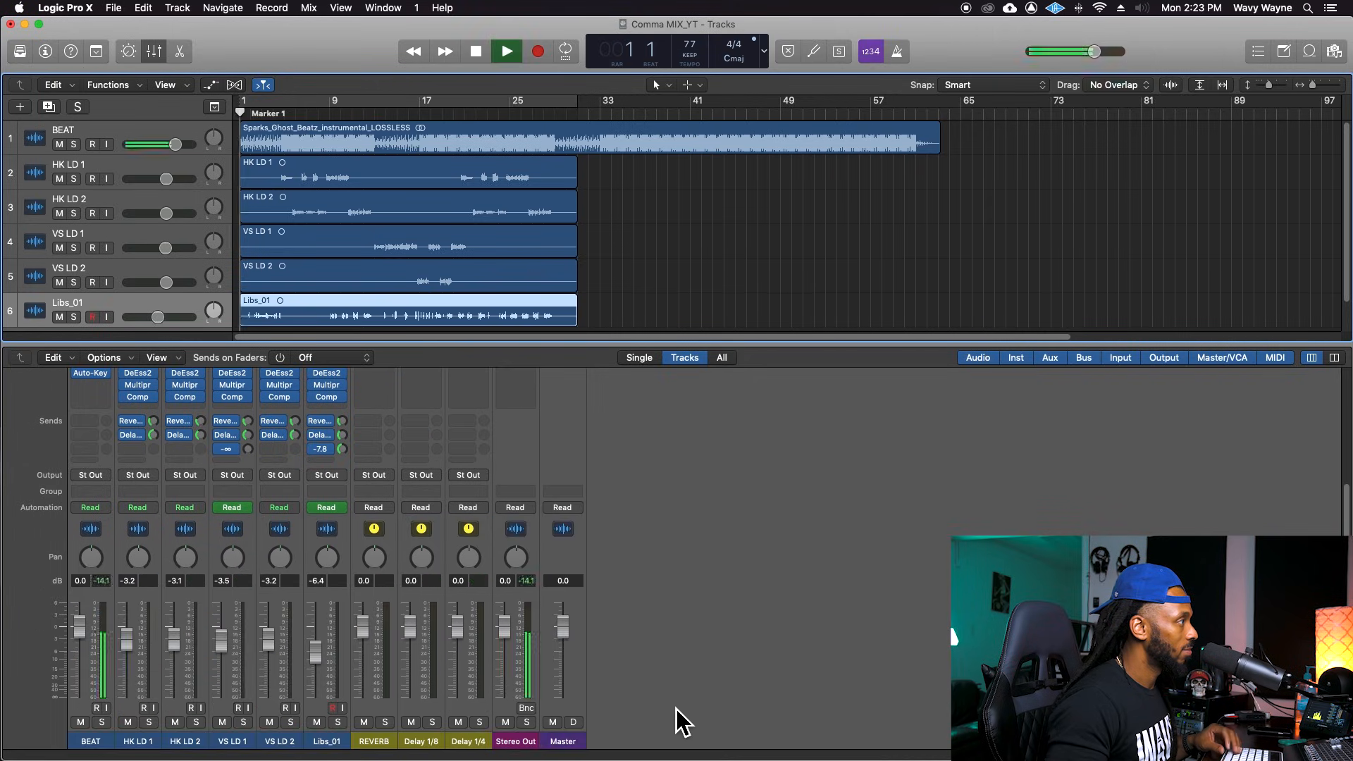
scroll(675, 710, "up", 6)
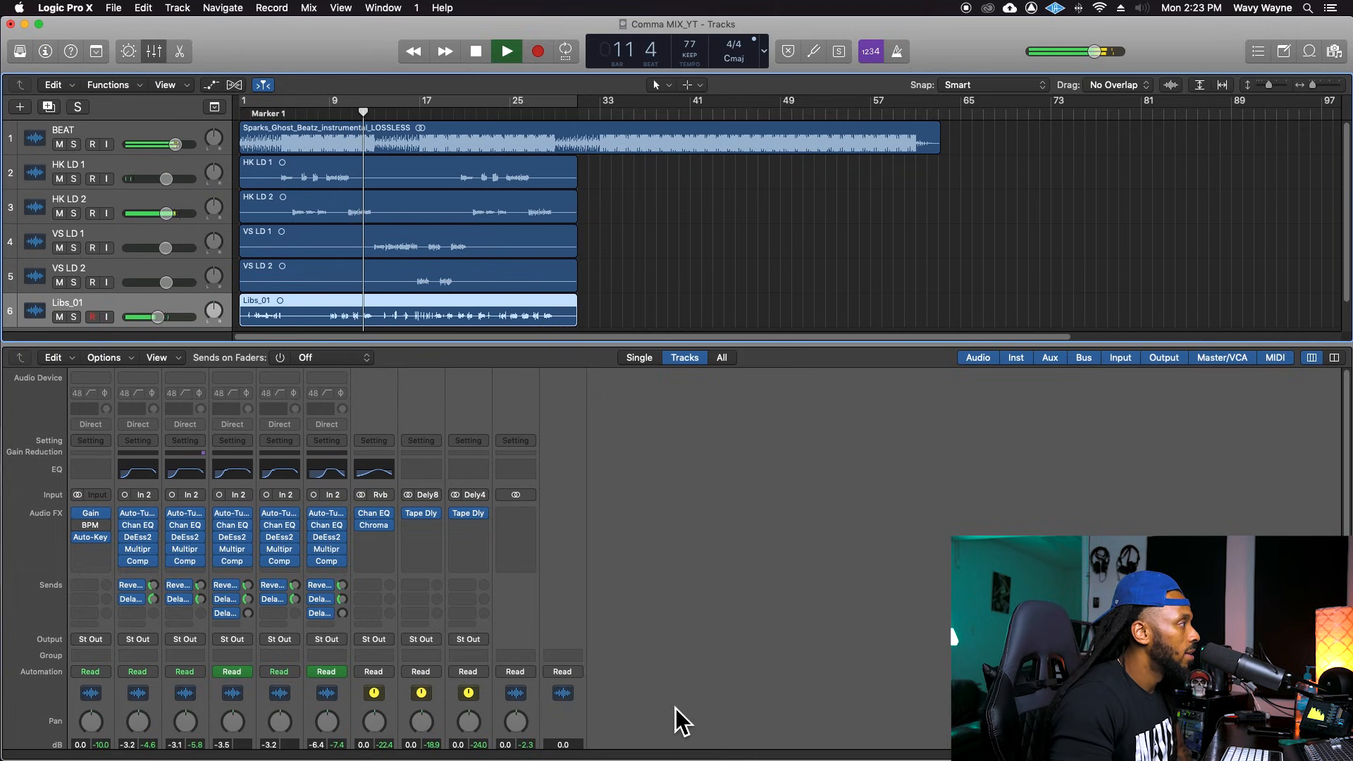
scroll(675, 709, "down", 5)
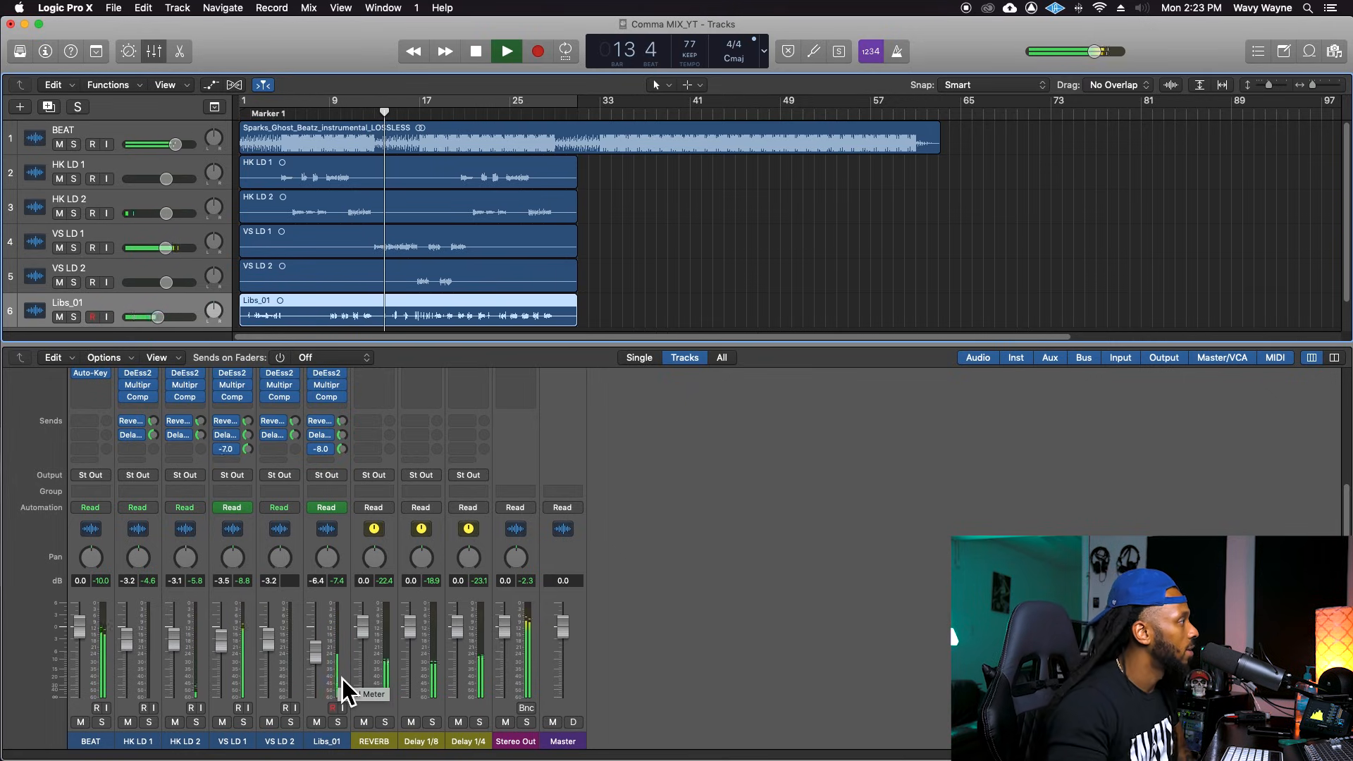
During playback, set the Delay 1/4 Tape Delay's High Cut to 4700 Hz, Feedback to 27% and Spread to about 48, then close it and stop.
scroll(705, 599, "up", 4)
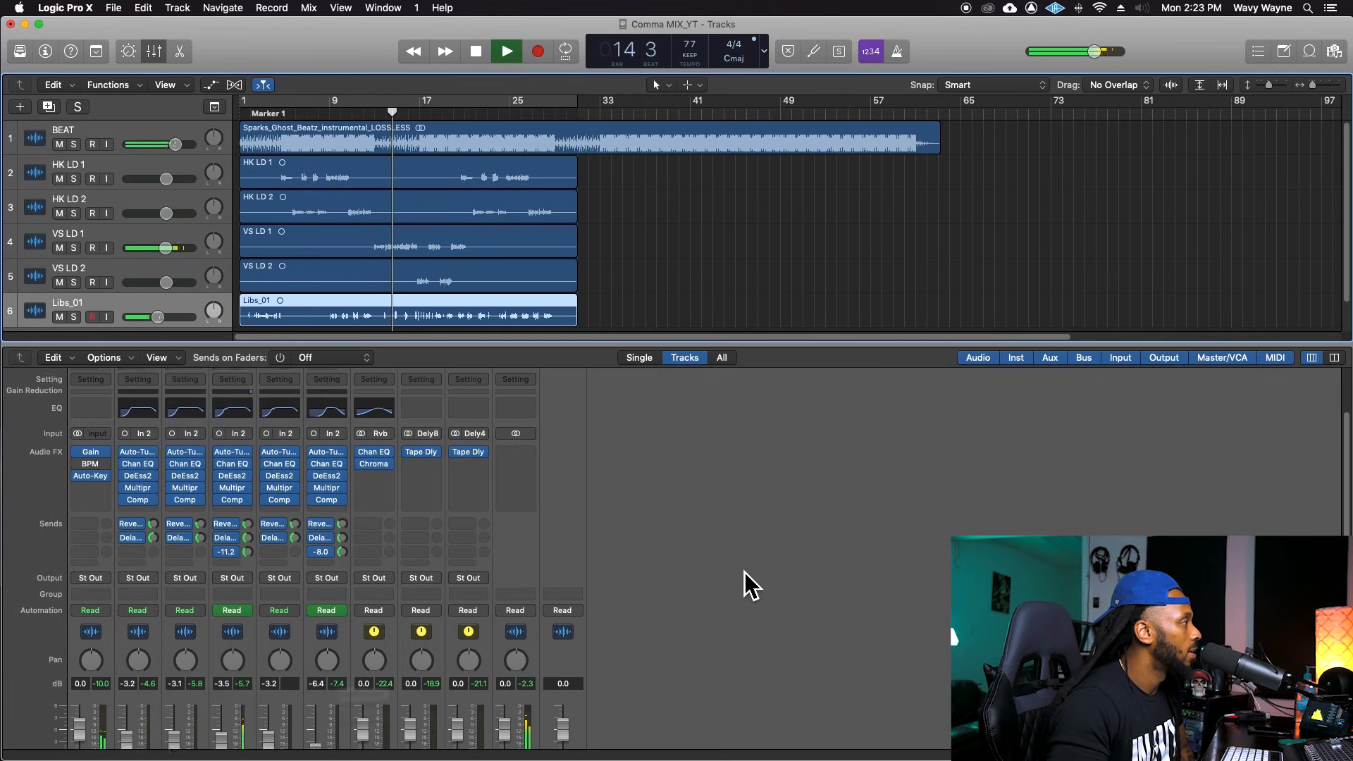
left_click(470, 469)
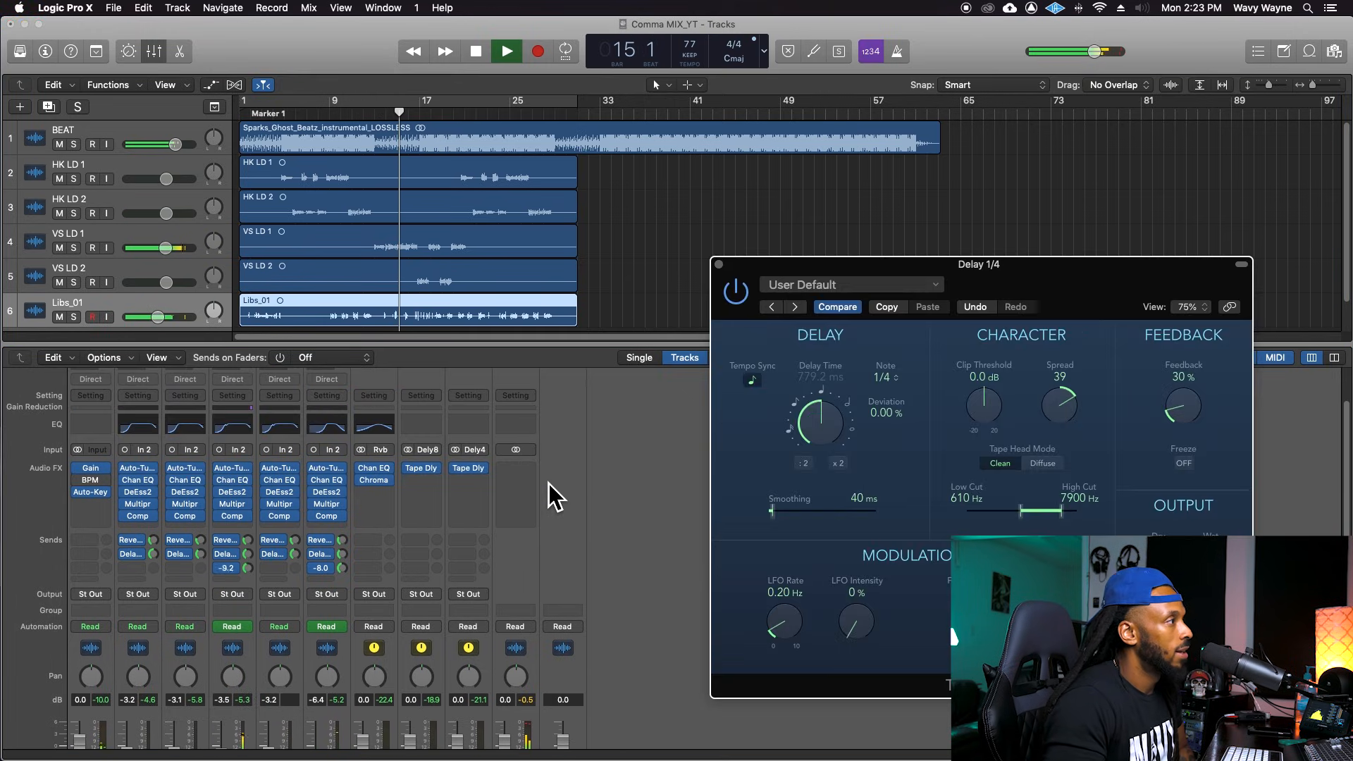
left_click_drag(1065, 521, 1056, 522)
left_click_drag(1194, 410, 1188, 413)
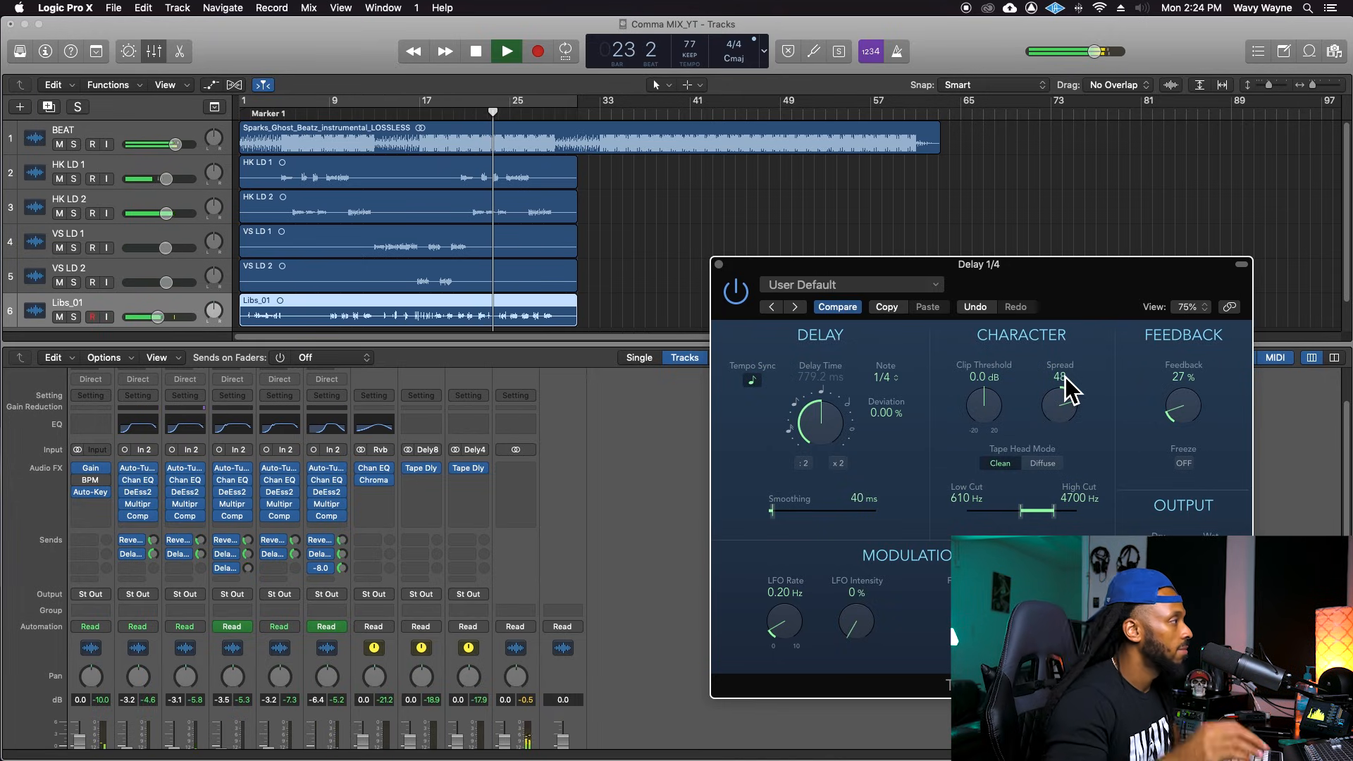
left_click(719, 265)
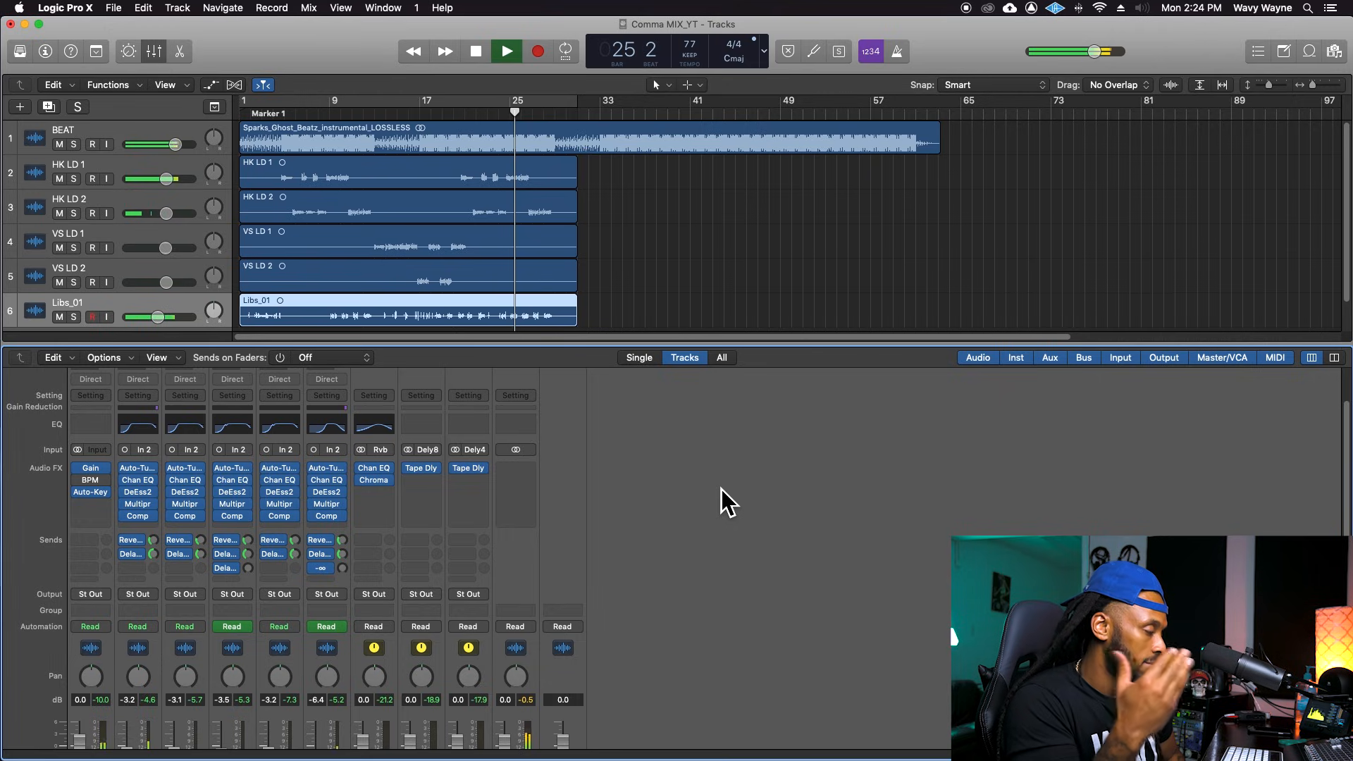
key("space")
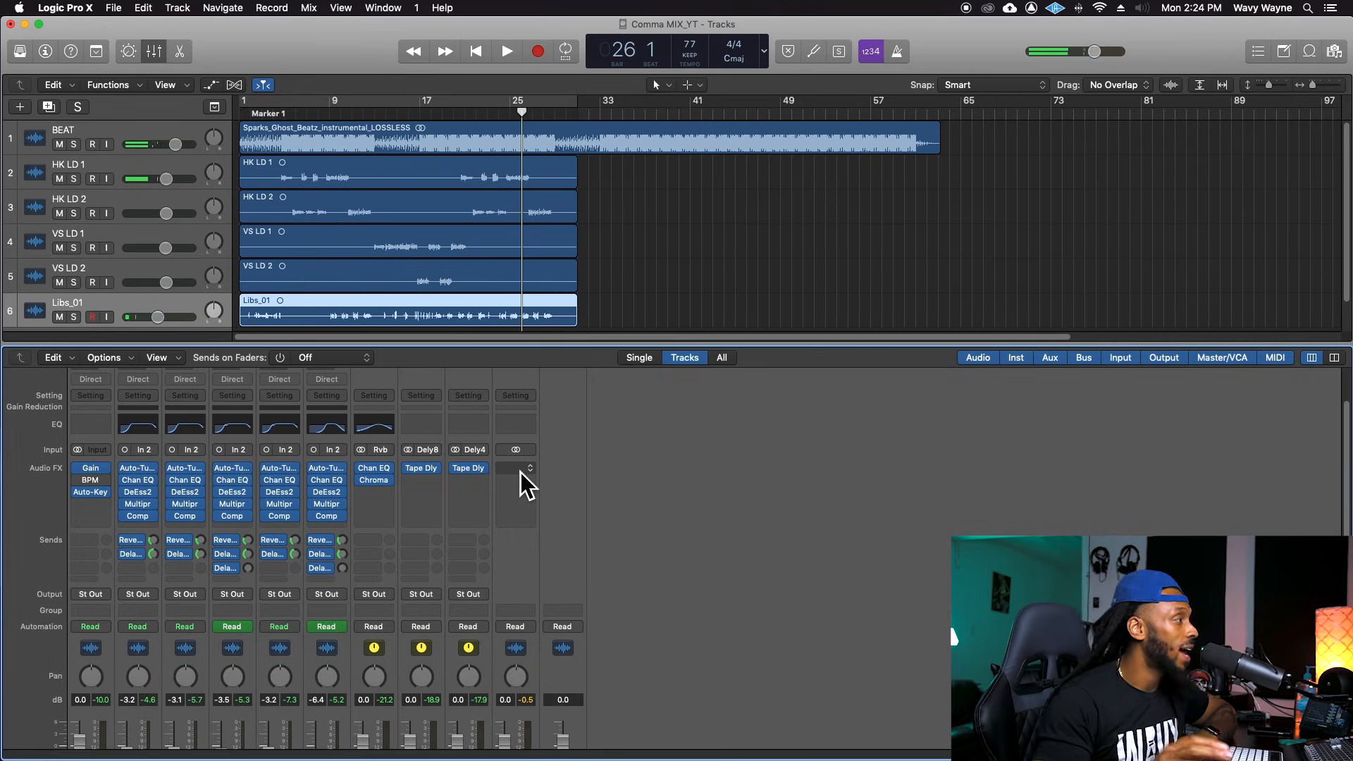
Insert a stereo Limiter on the Stereo Out channel and move its window clear of the channel strips.
left_click(521, 468)
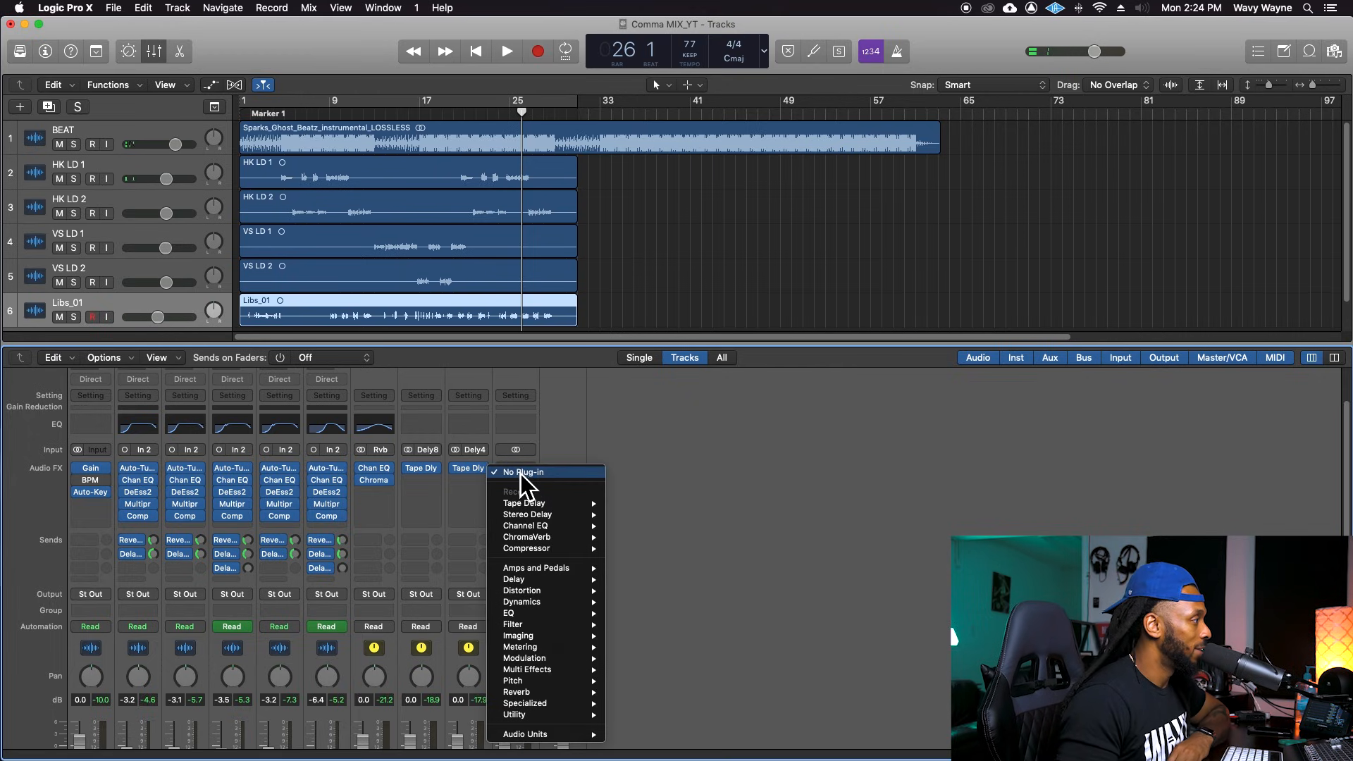
mouse_move(544, 603)
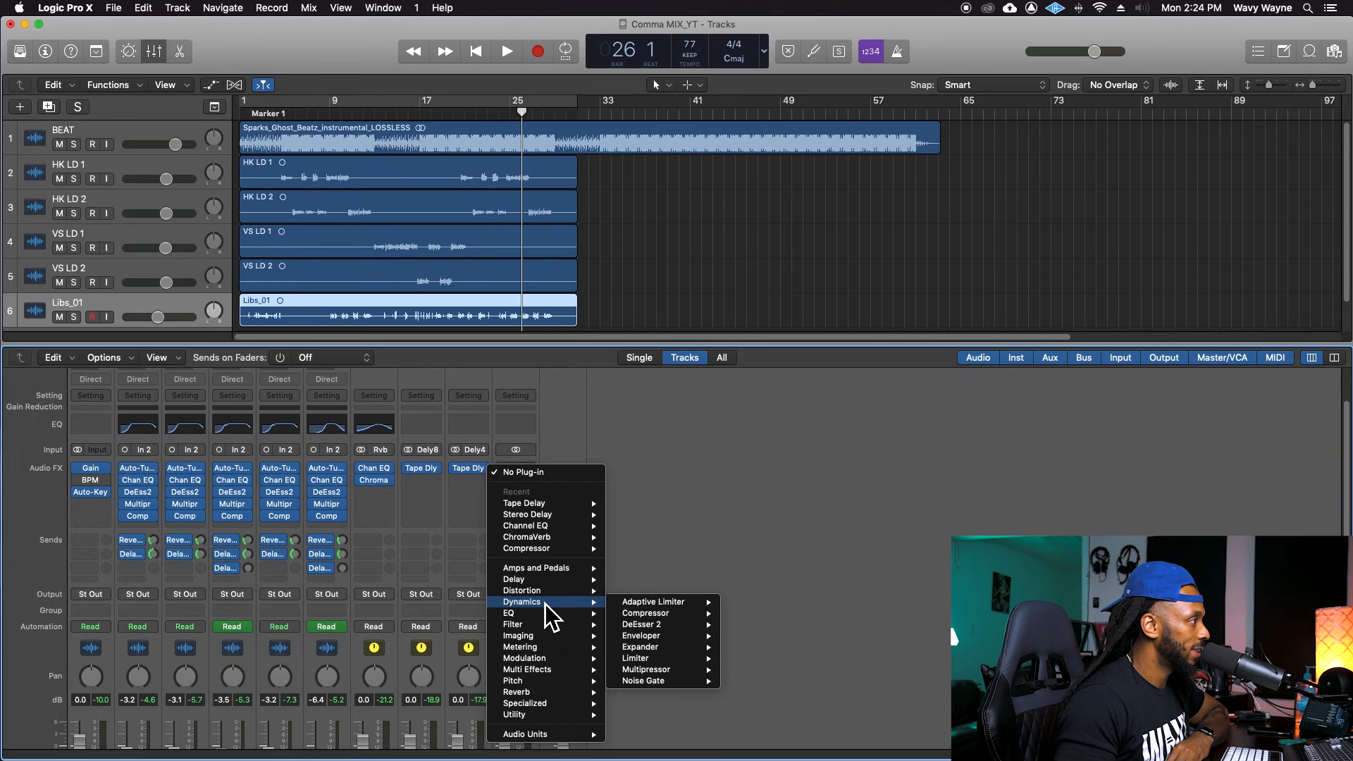
mouse_move(656, 604)
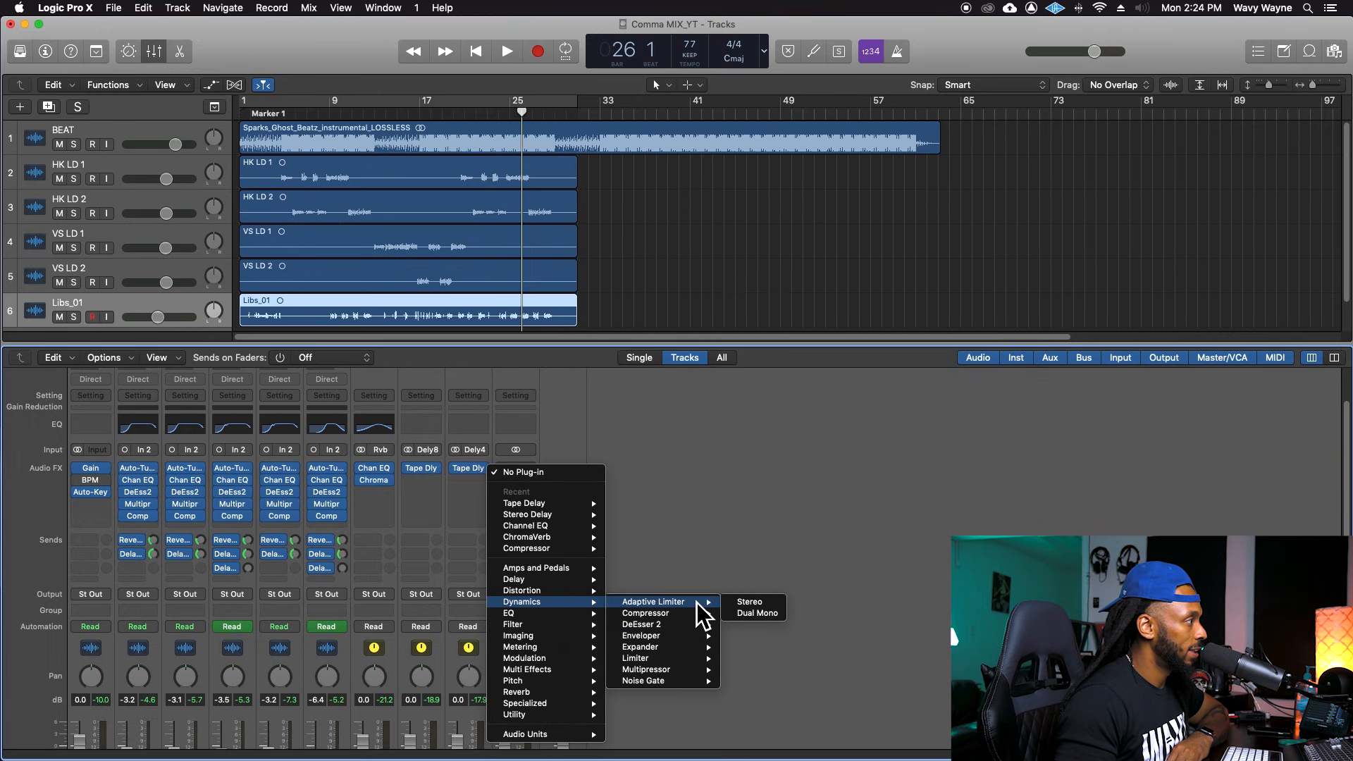
mouse_move(687, 661)
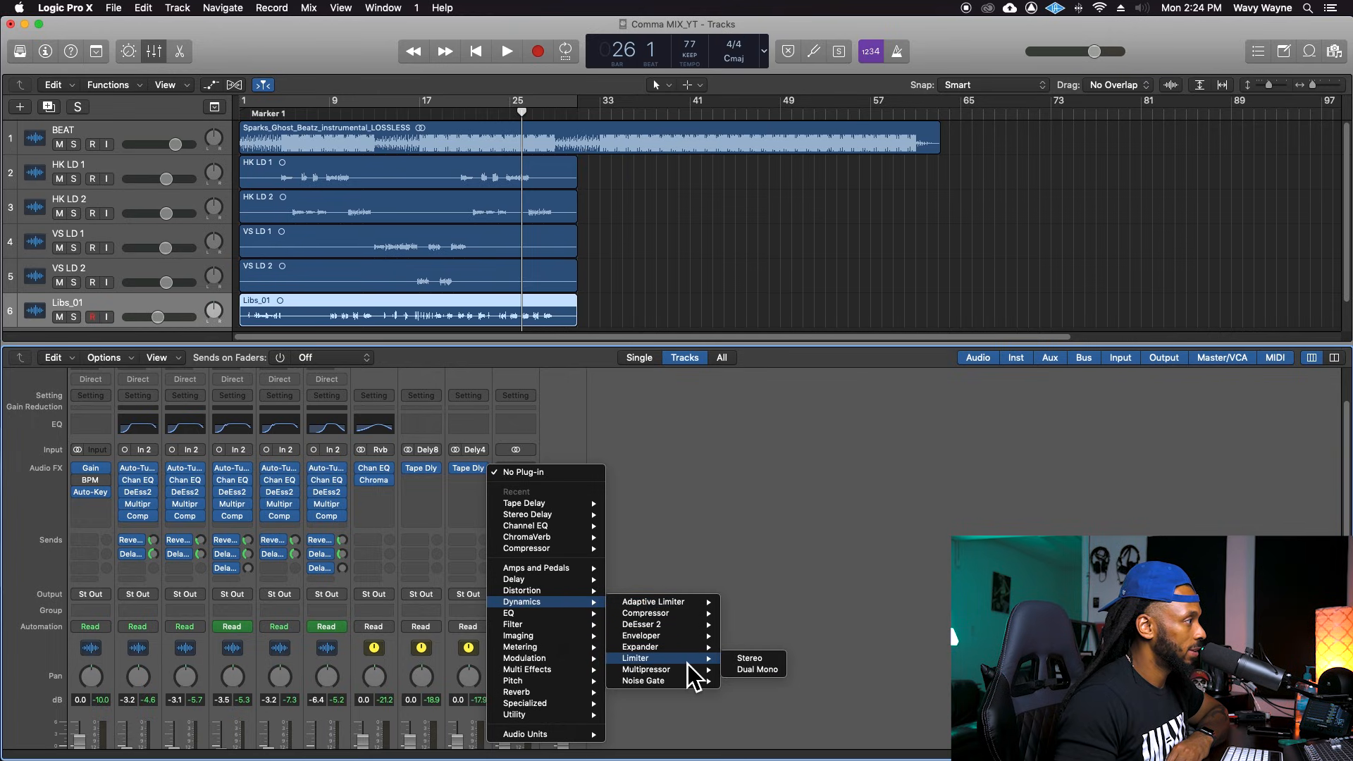
left_click(747, 659)
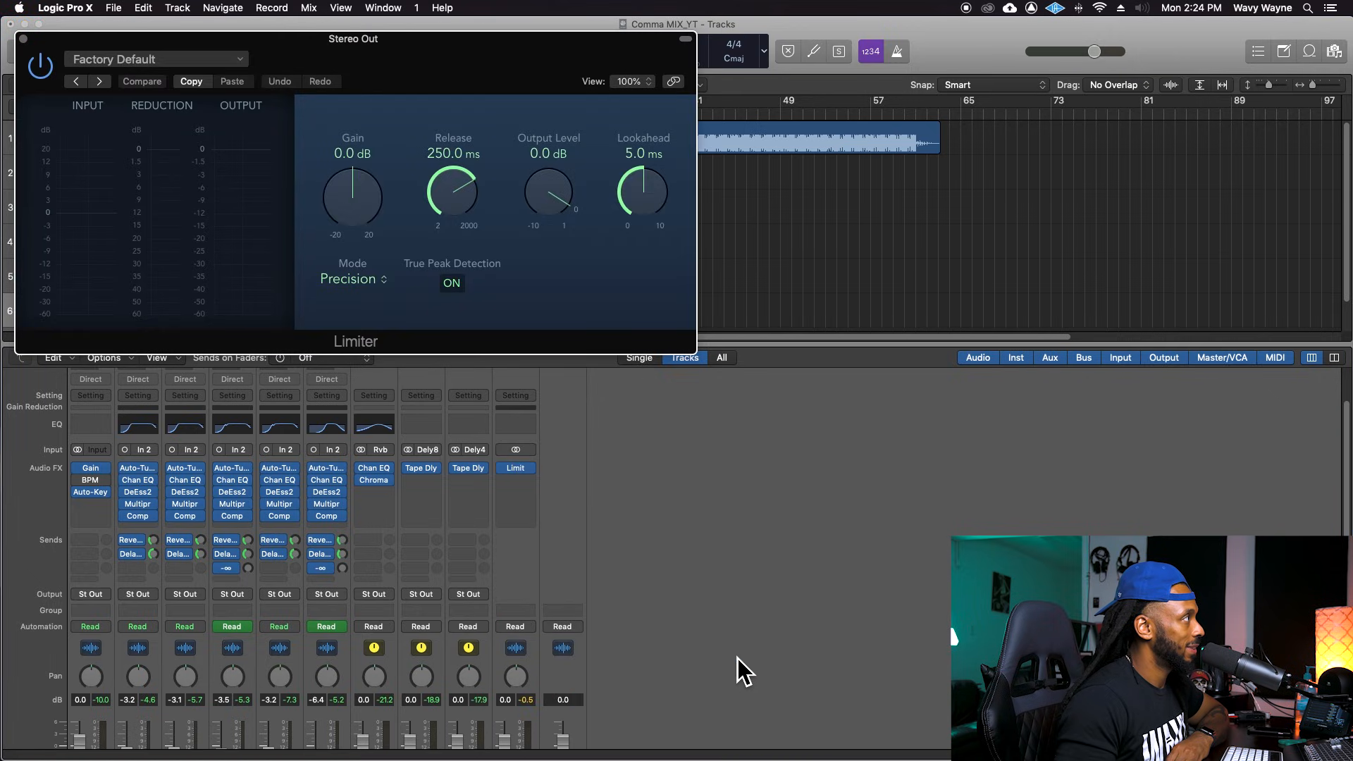
left_click_drag(371, 68, 872, 290)
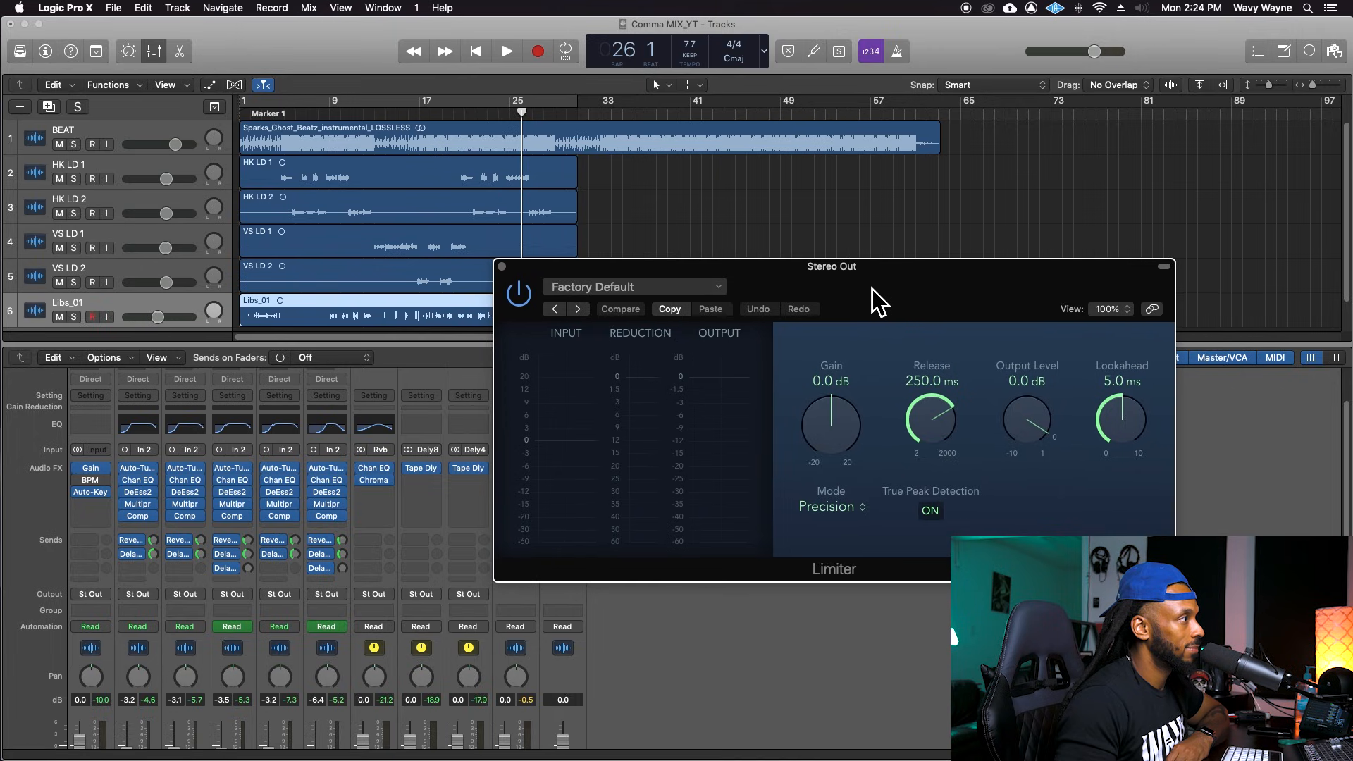
Set the Stereo Out Limiter's Output Level to -1.0 dB and keep its mode on Precision.
left_click_drag(1012, 416, 1015, 427)
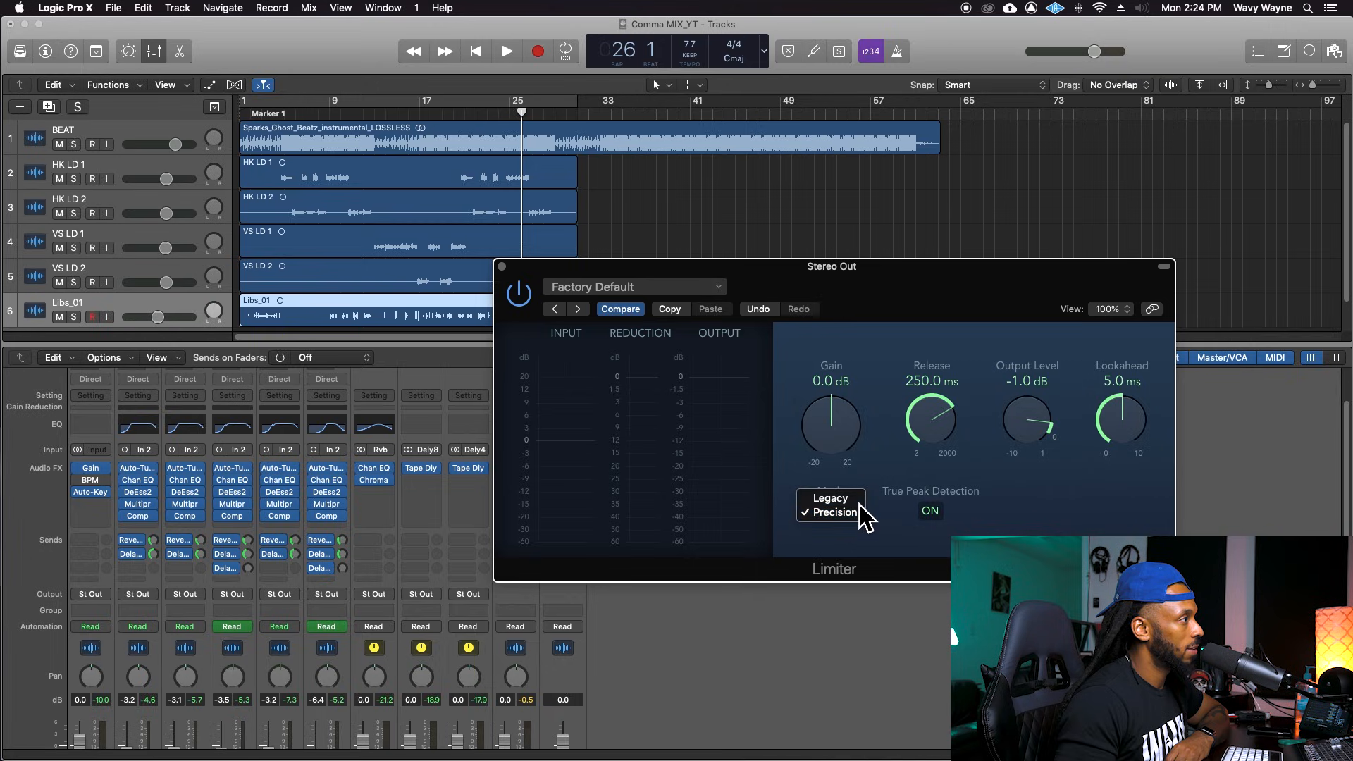
left_click(857, 512)
left_click(856, 527)
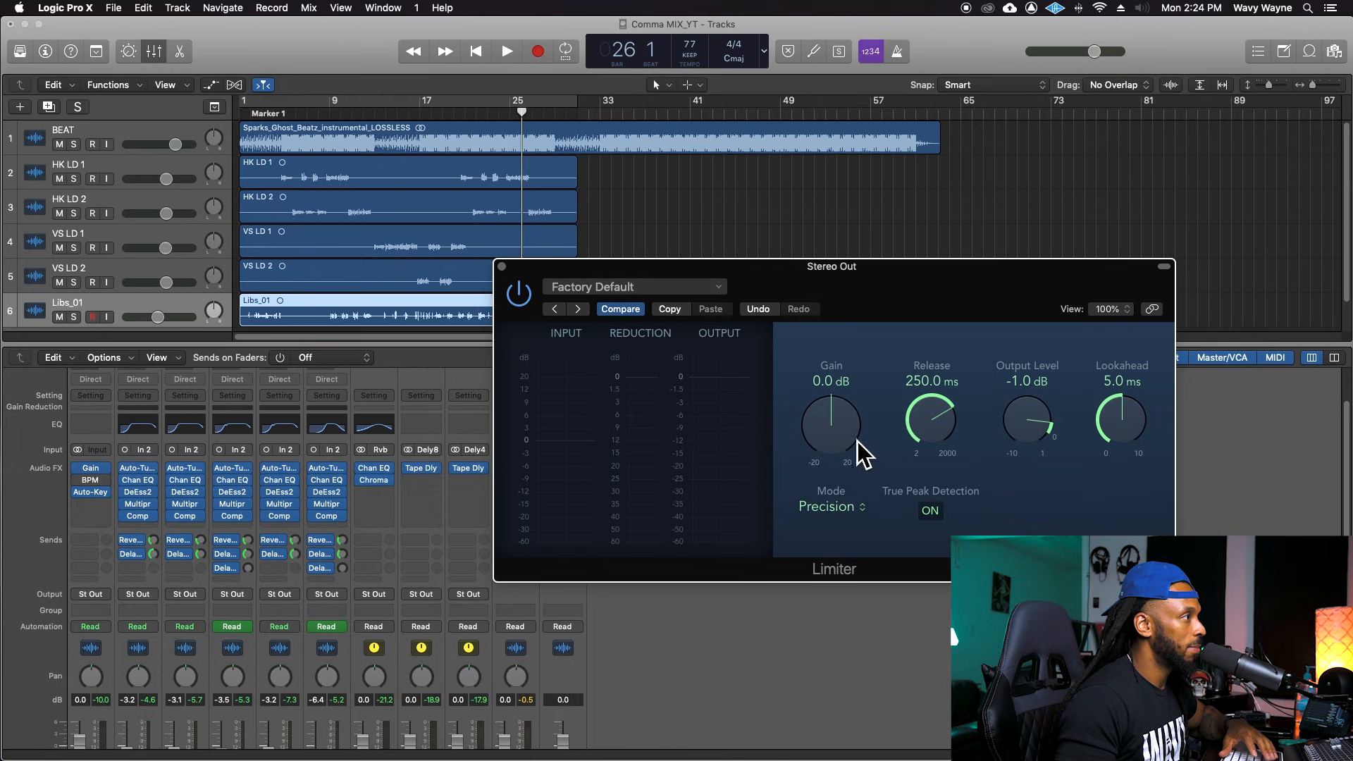
While playing the mix from bar 21, raise the Limiter's Gain to +4.5 dB, then stop, return to bar 1 and close the plug-in window.
key("Return")
key("space")
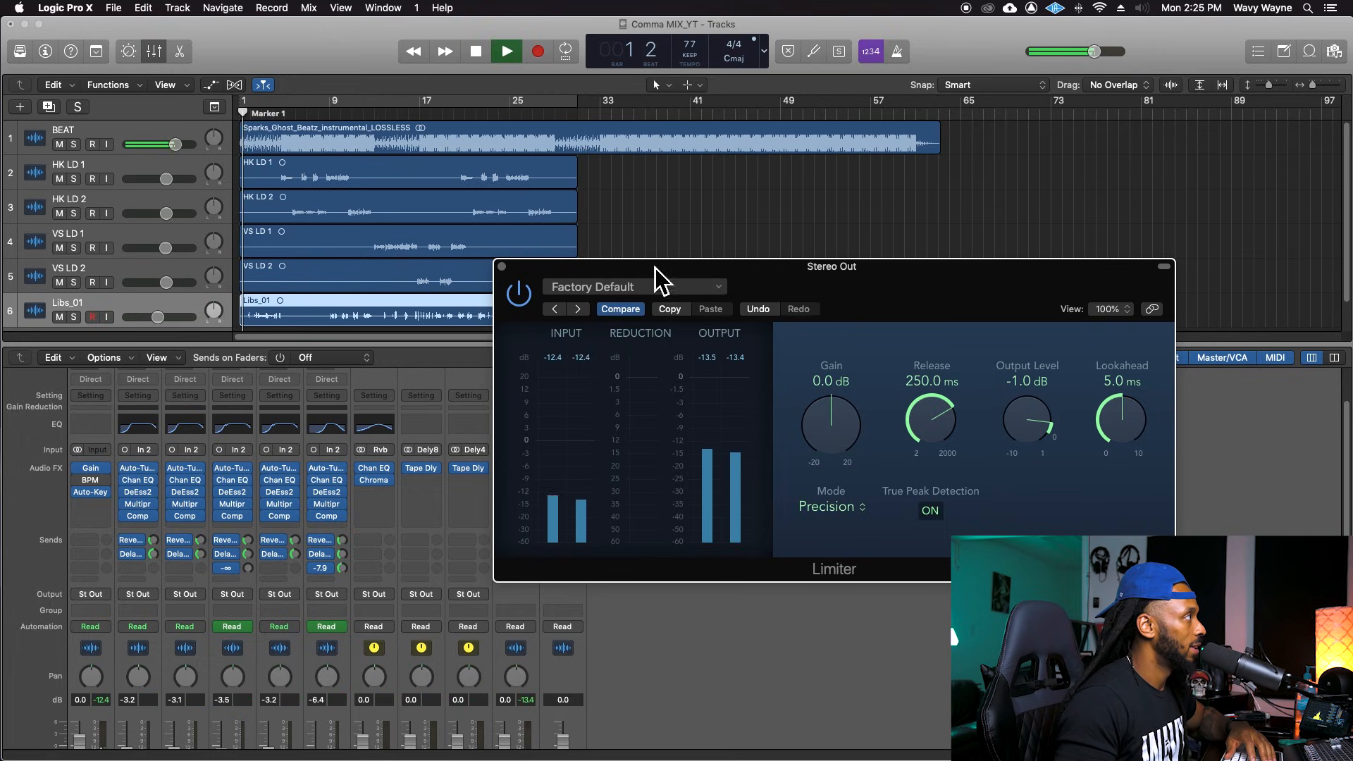
key("space")
left_click(466, 113)
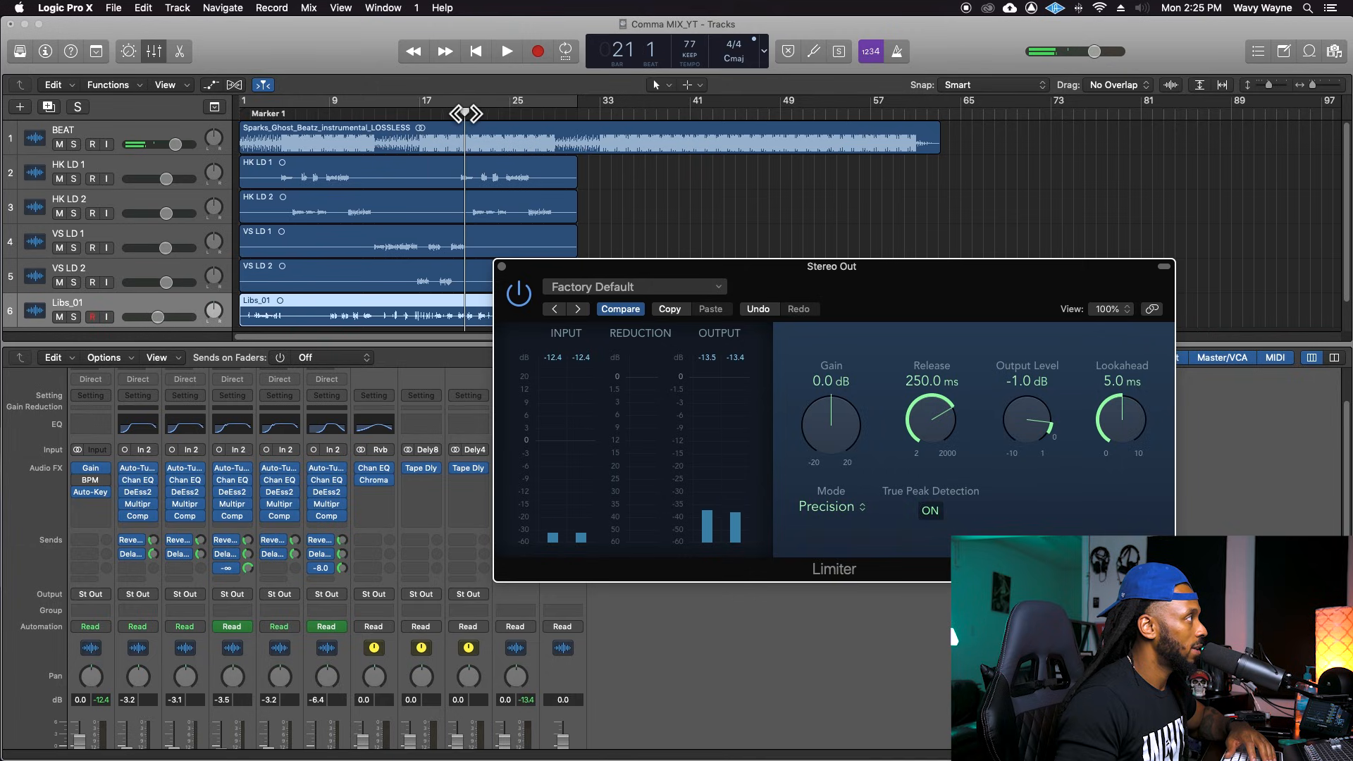
key("space")
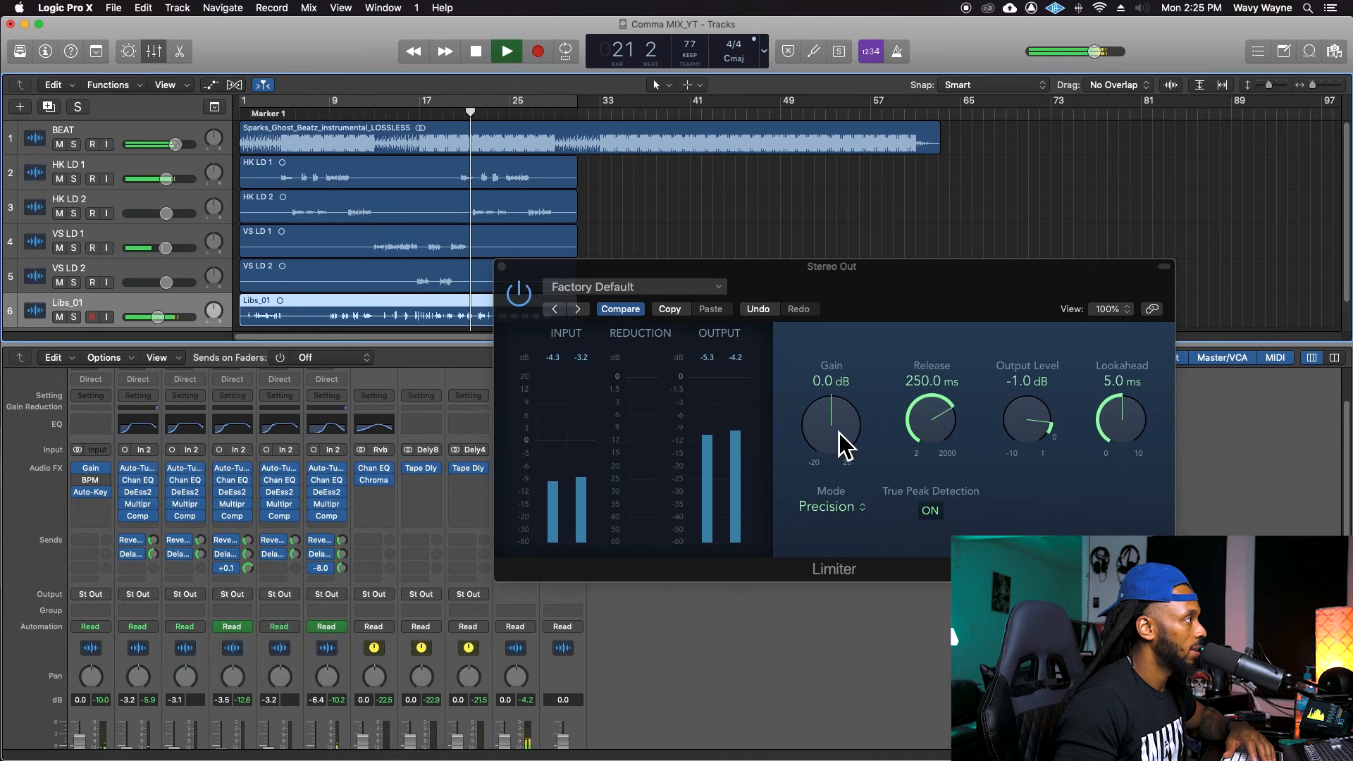
mouse_move(839, 433)
left_mouse_down()
mouse_move(841, 409)
mouse_move(835, 420)
left_mouse_up()
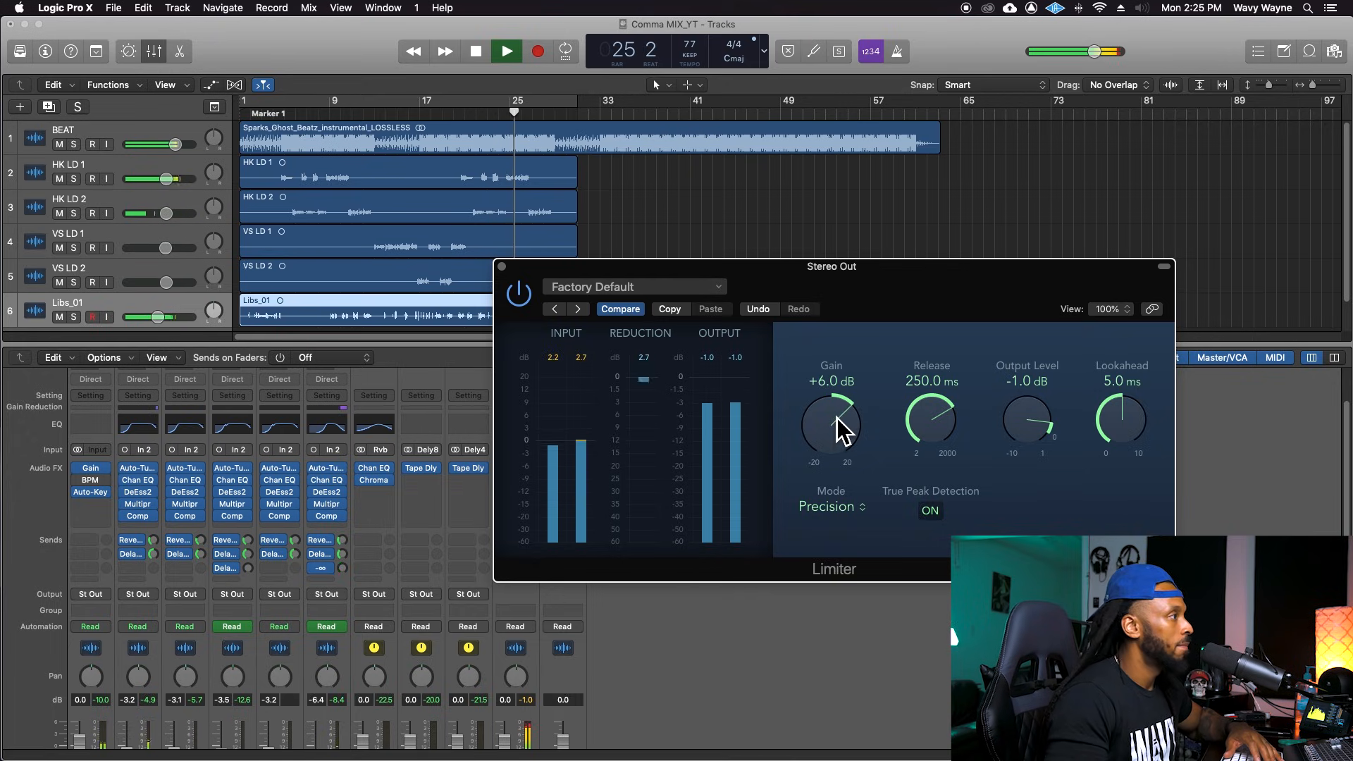
left_click_drag(835, 421, 834, 427)
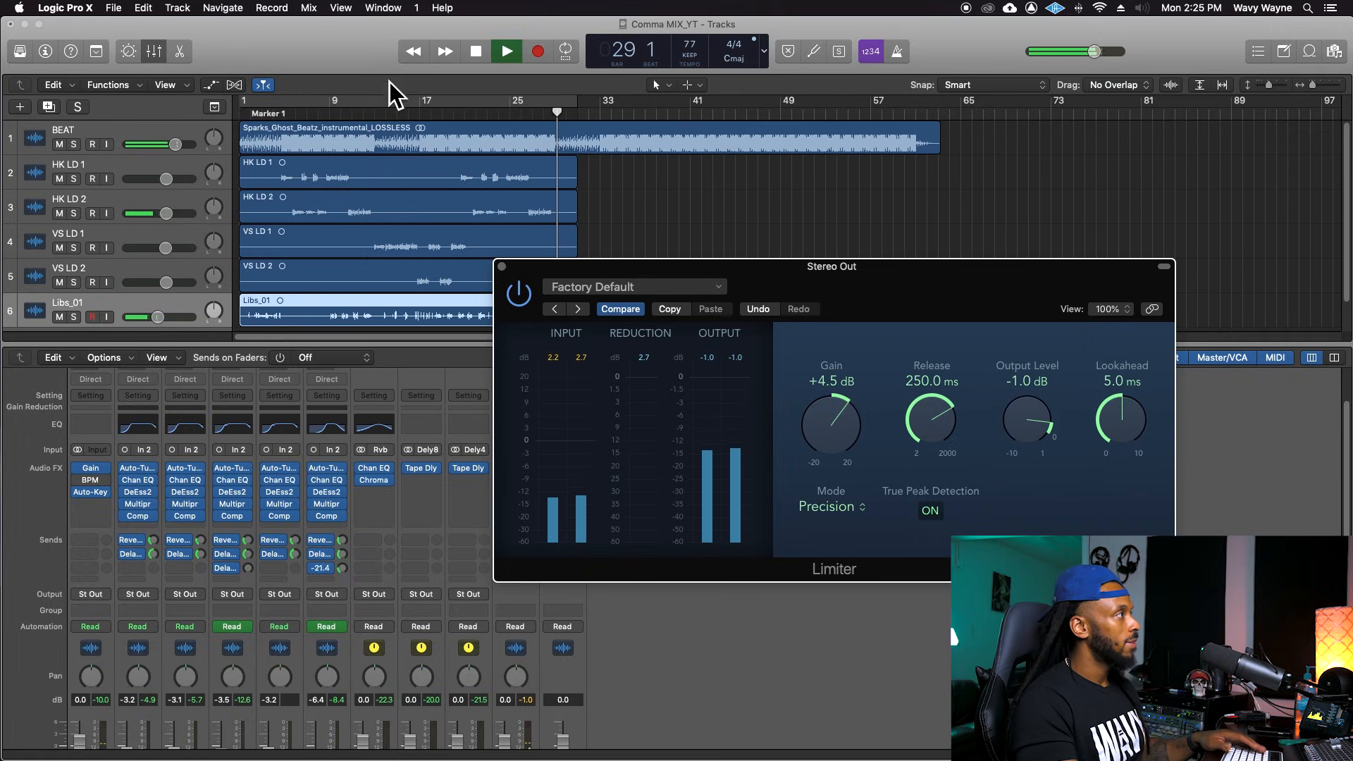
key("space")
key("Return")
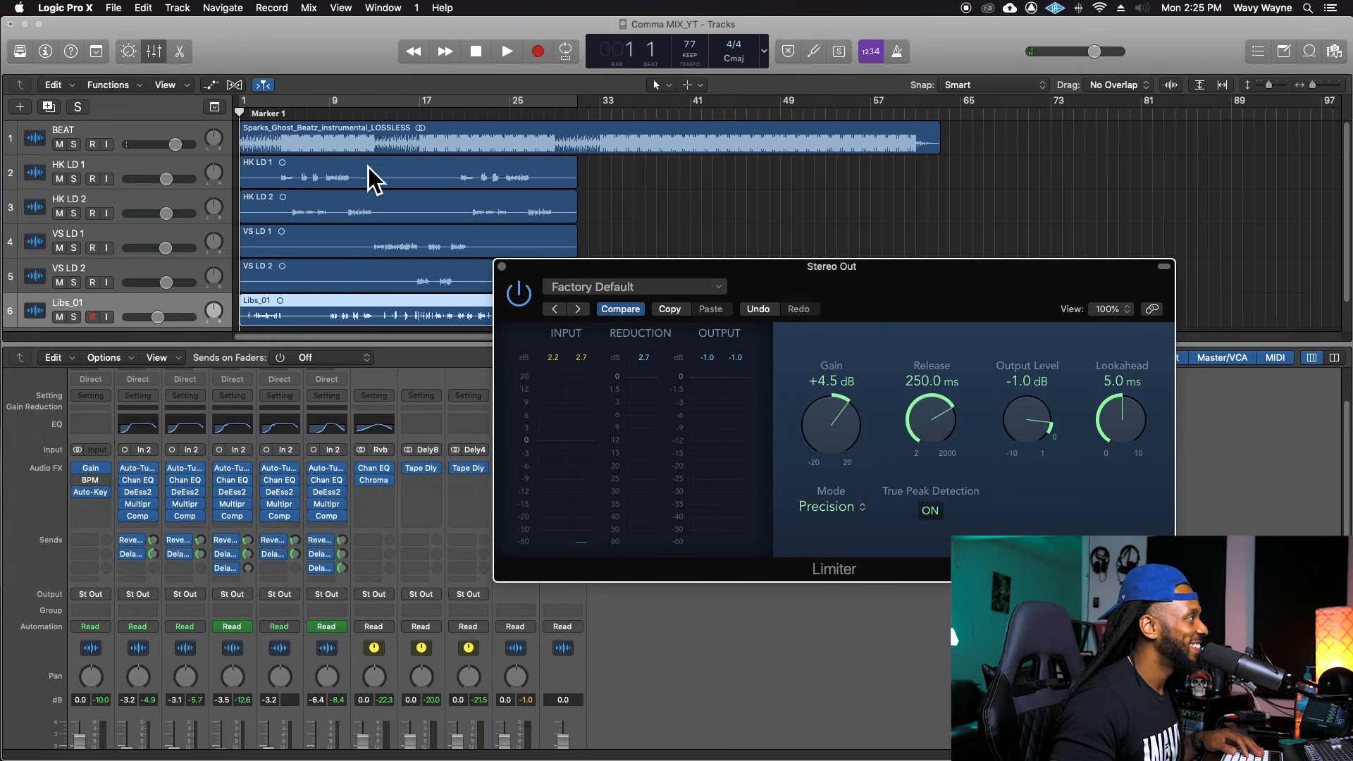
left_click(503, 267)
Play the limited mix from bar 1 to bar 16, enlarging the mixer area to fit the inserts, sends and faders.
key("space")
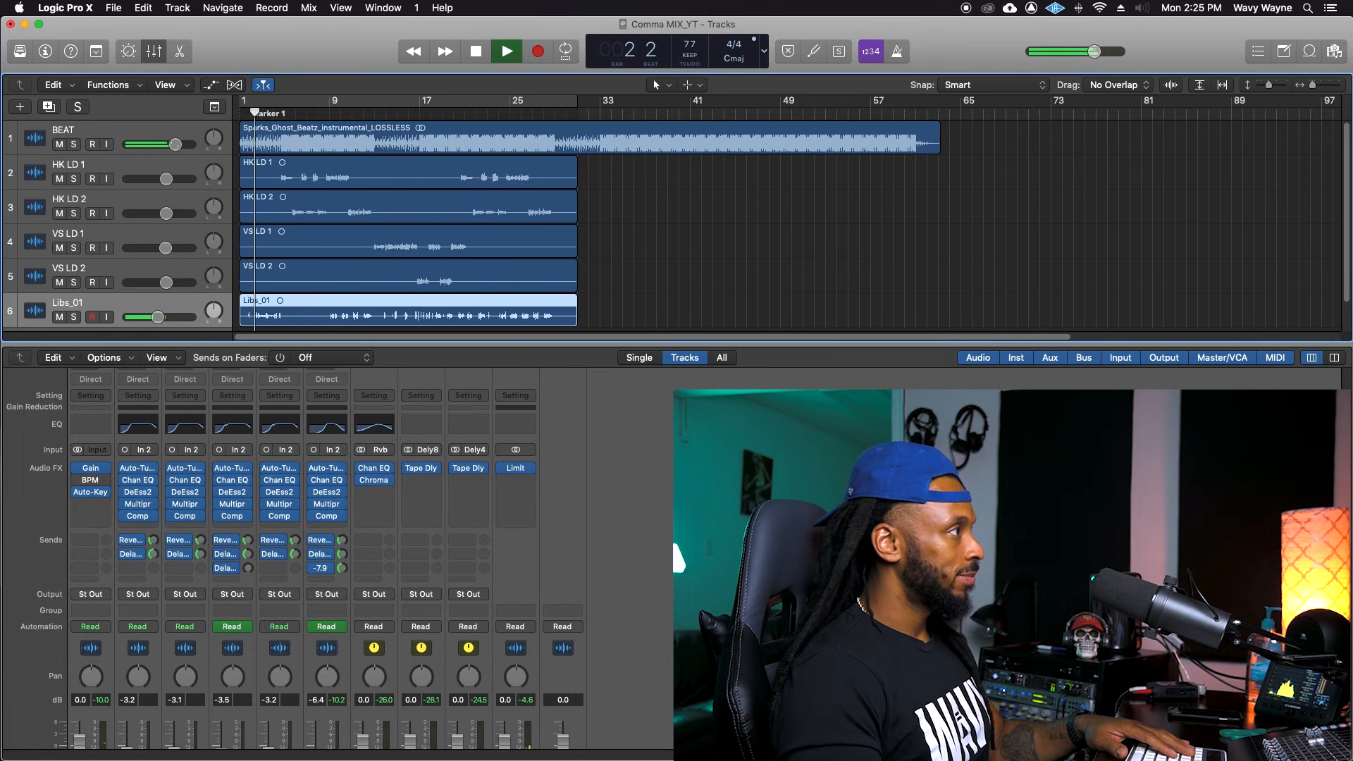
scroll(324, 550, "down", 4)
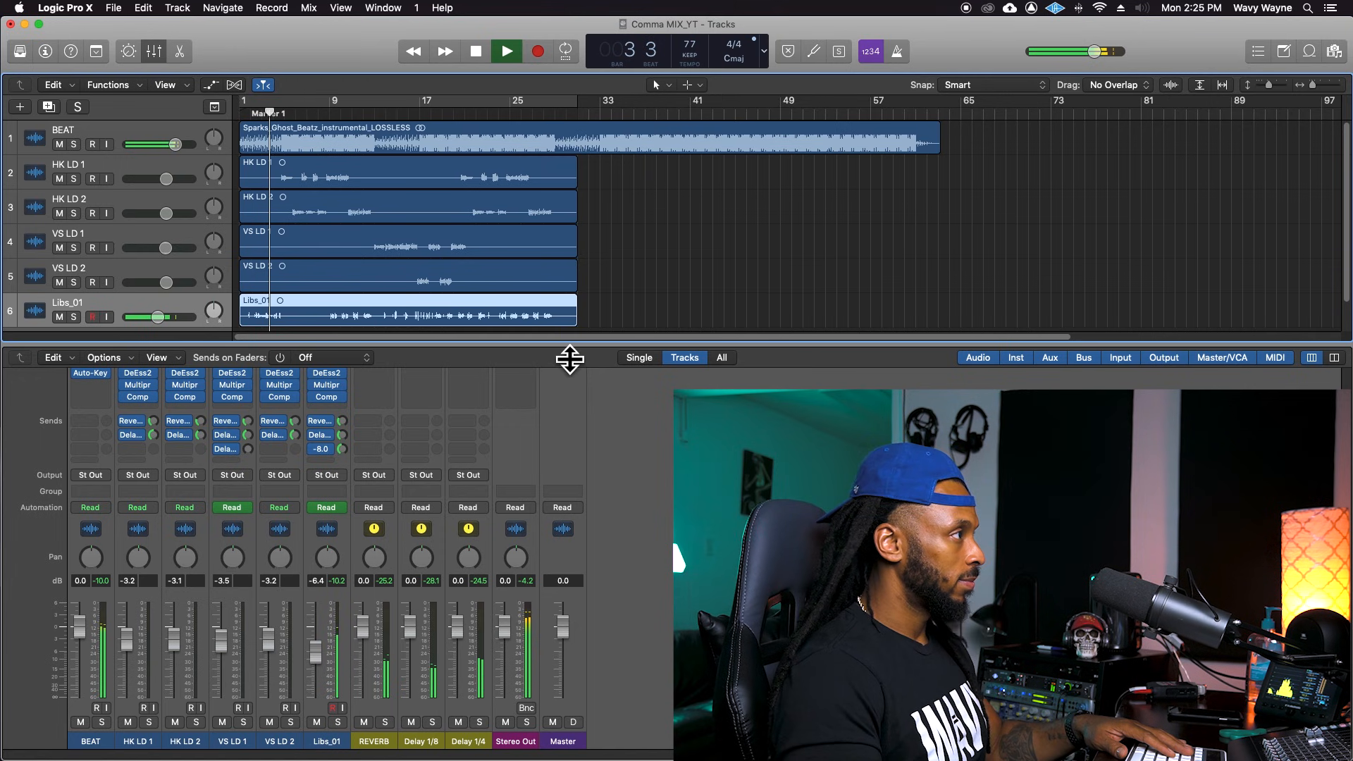
left_click_drag(569, 349, 564, 235)
left_click_drag(572, 209, 574, 274)
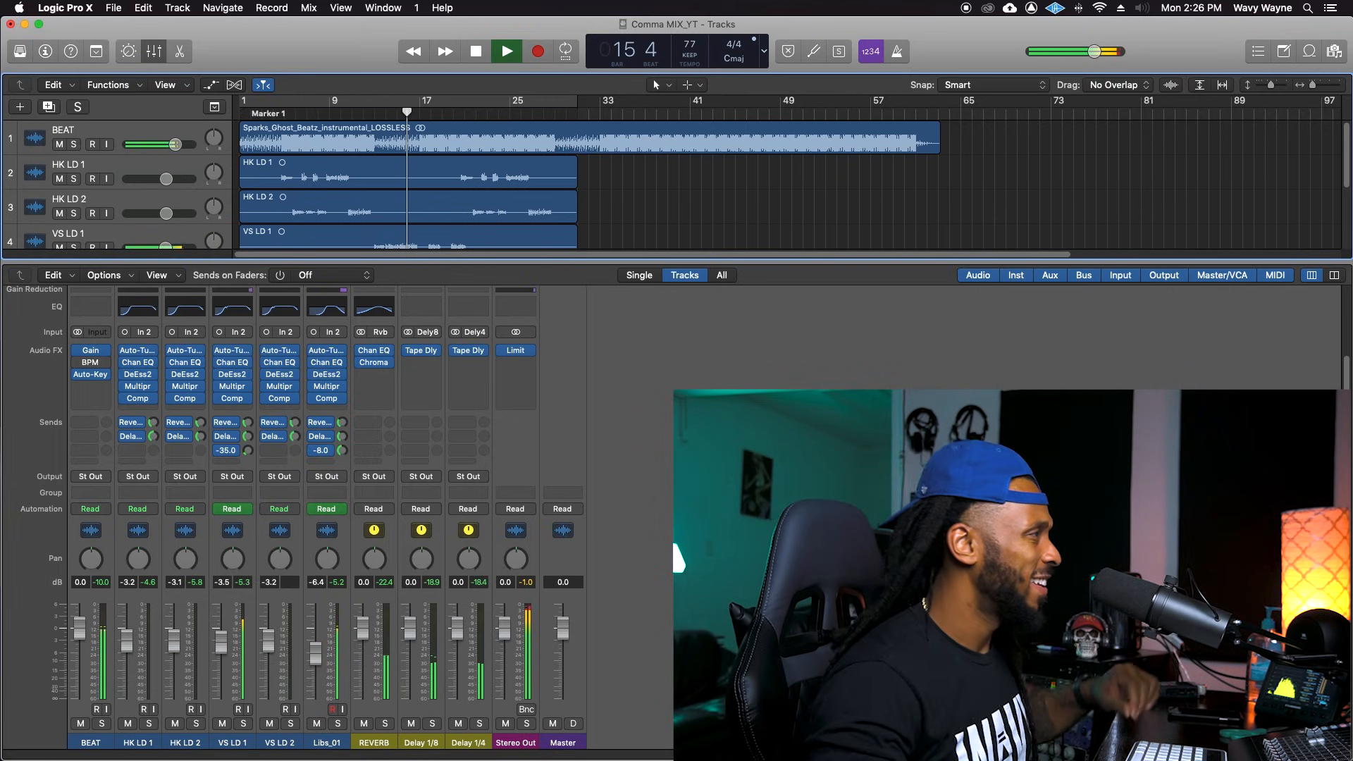
scroll(485, 177, "down", 1)
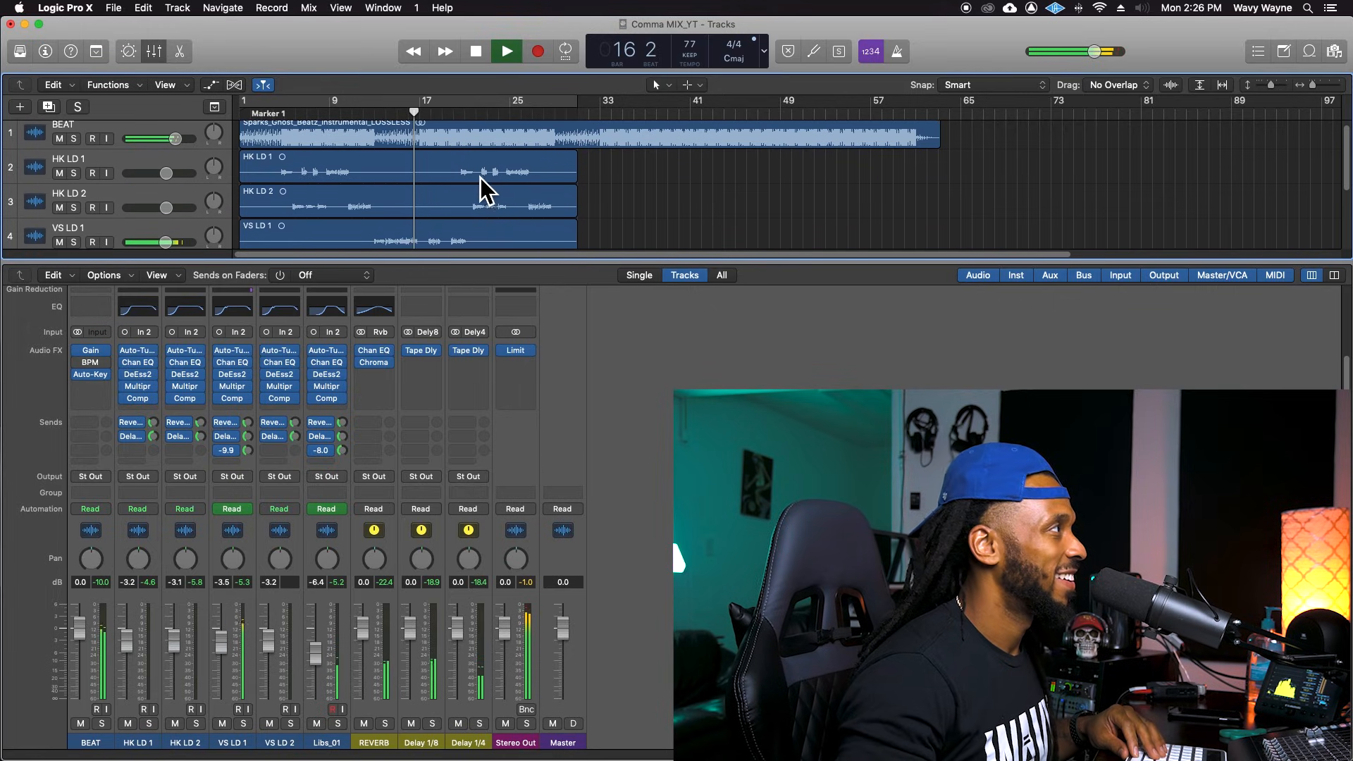
key("space")
Place the playhead at bar 12, show the Delay 1/4 sends on the faders and set VS LD 1's automation mode to Touch.
left_click(370, 114)
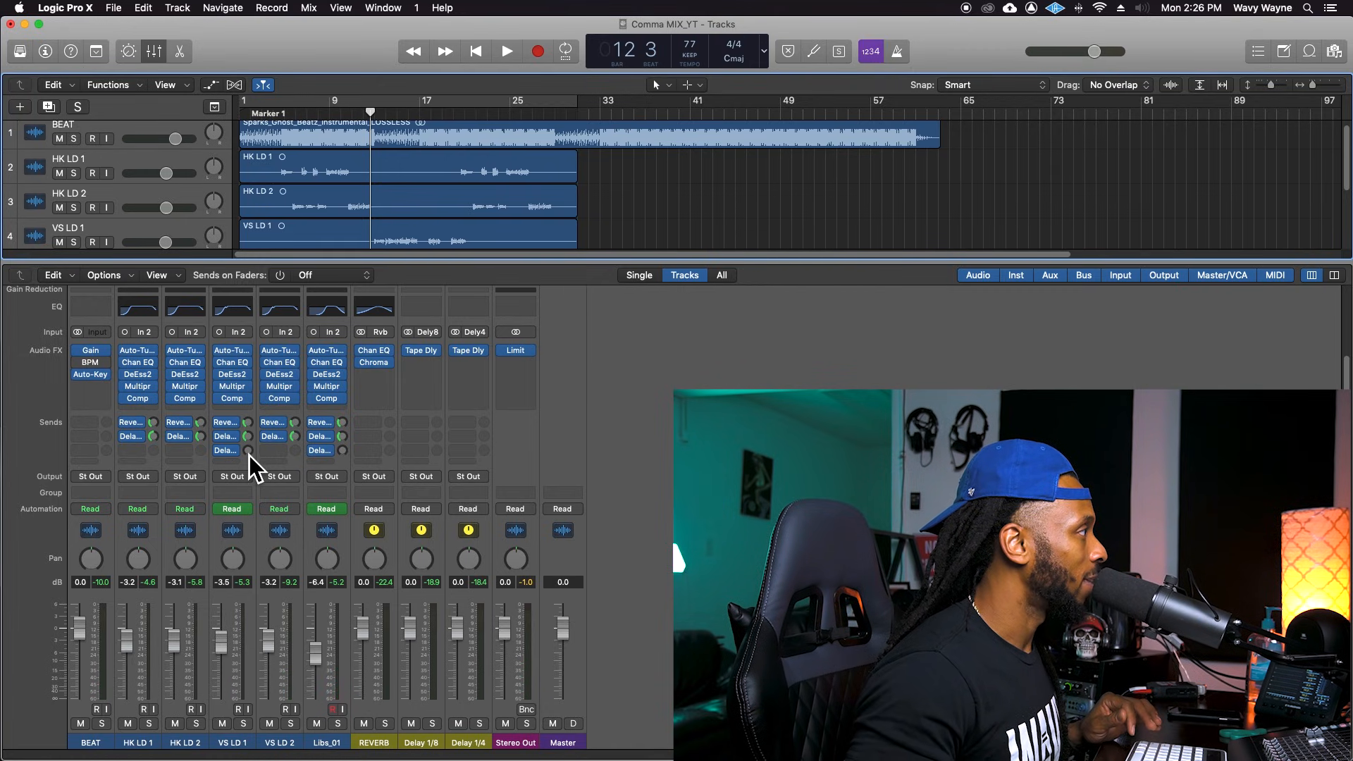
left_click(280, 276)
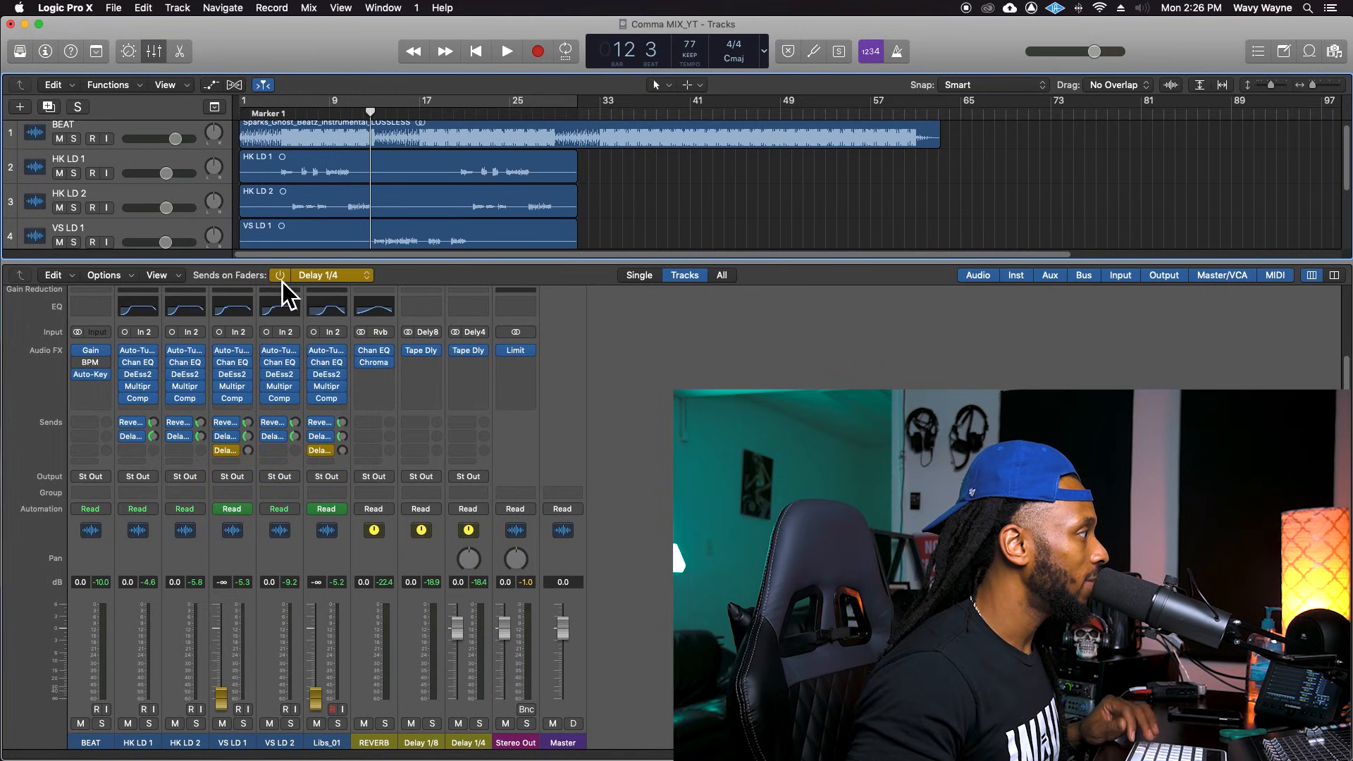
left_click(232, 510)
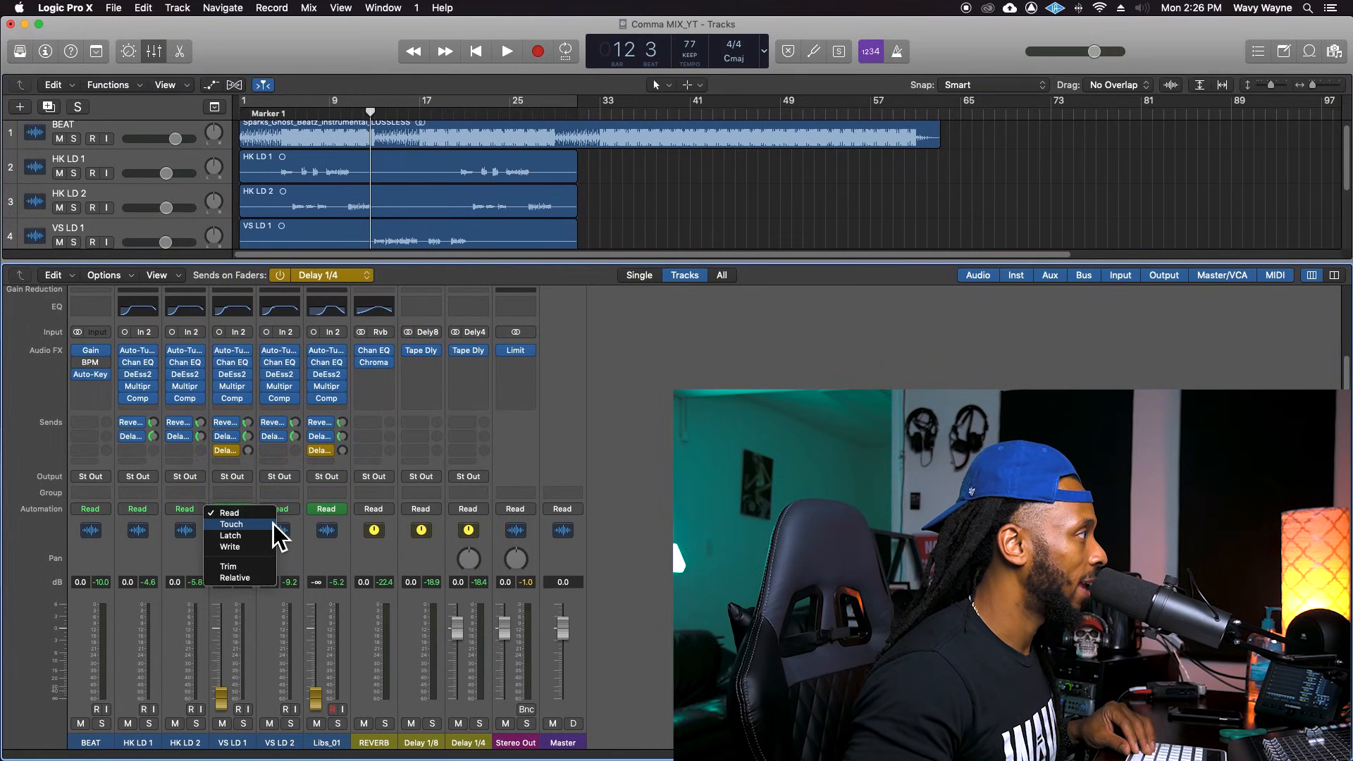
left_click(269, 530)
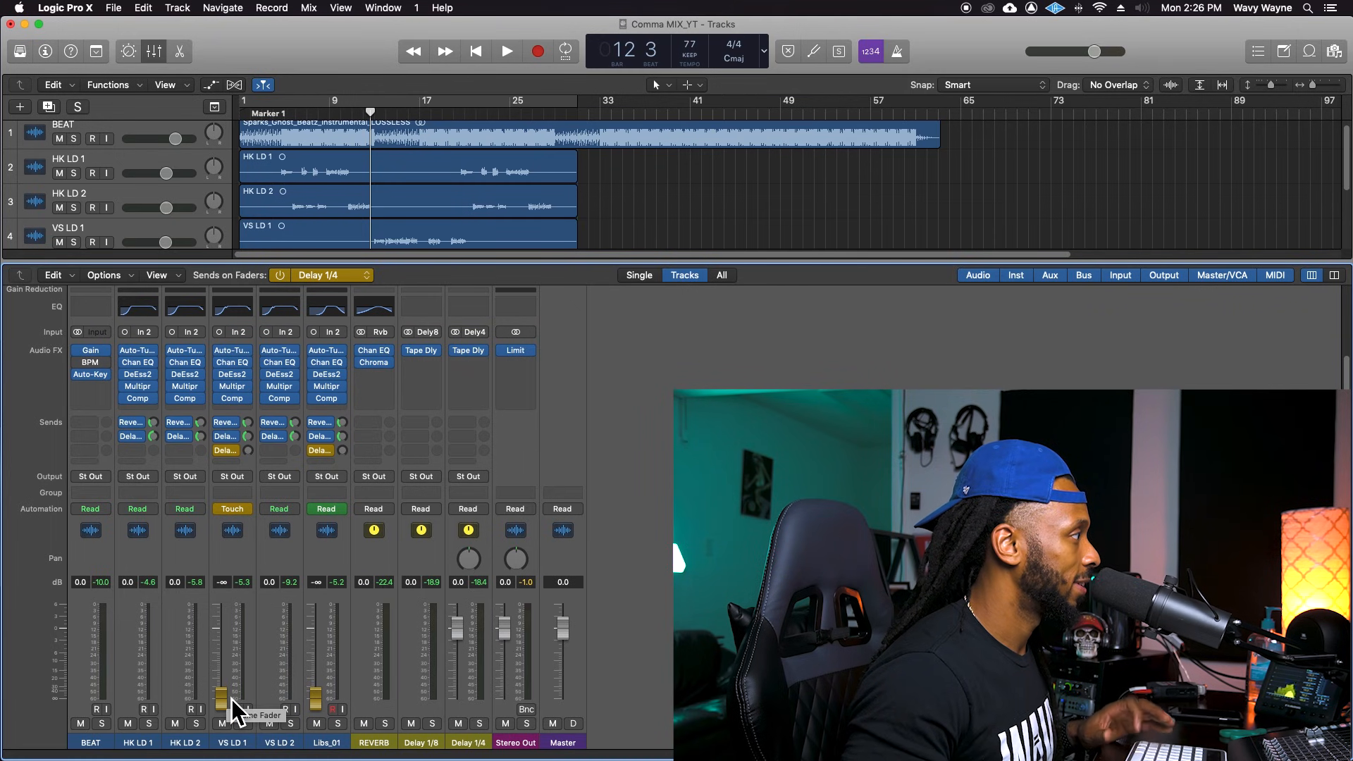
Overwrite VS LD 1's Delay 1/4 send automation by holding its send fader at -∞ during playback, stopping at bar 17.
key("space")
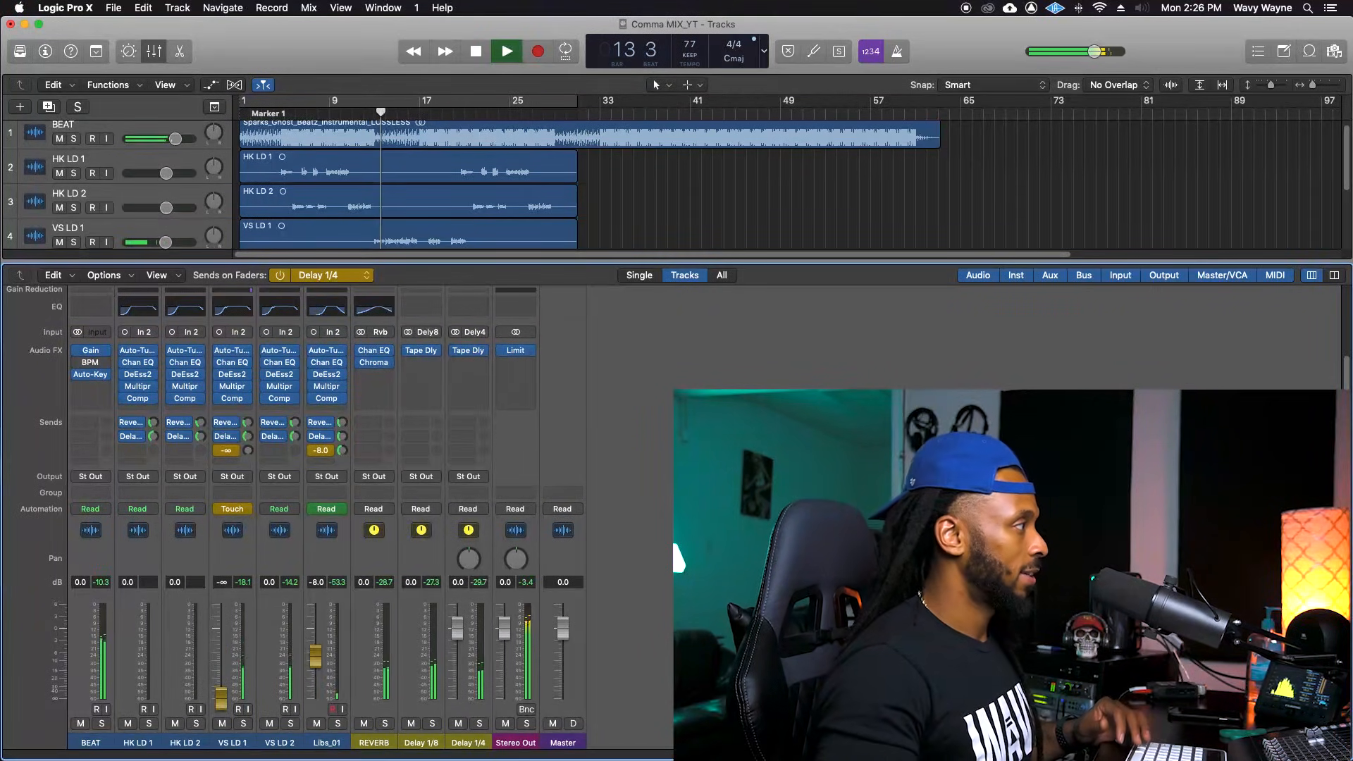
left_click_drag(221, 698, 229, 760)
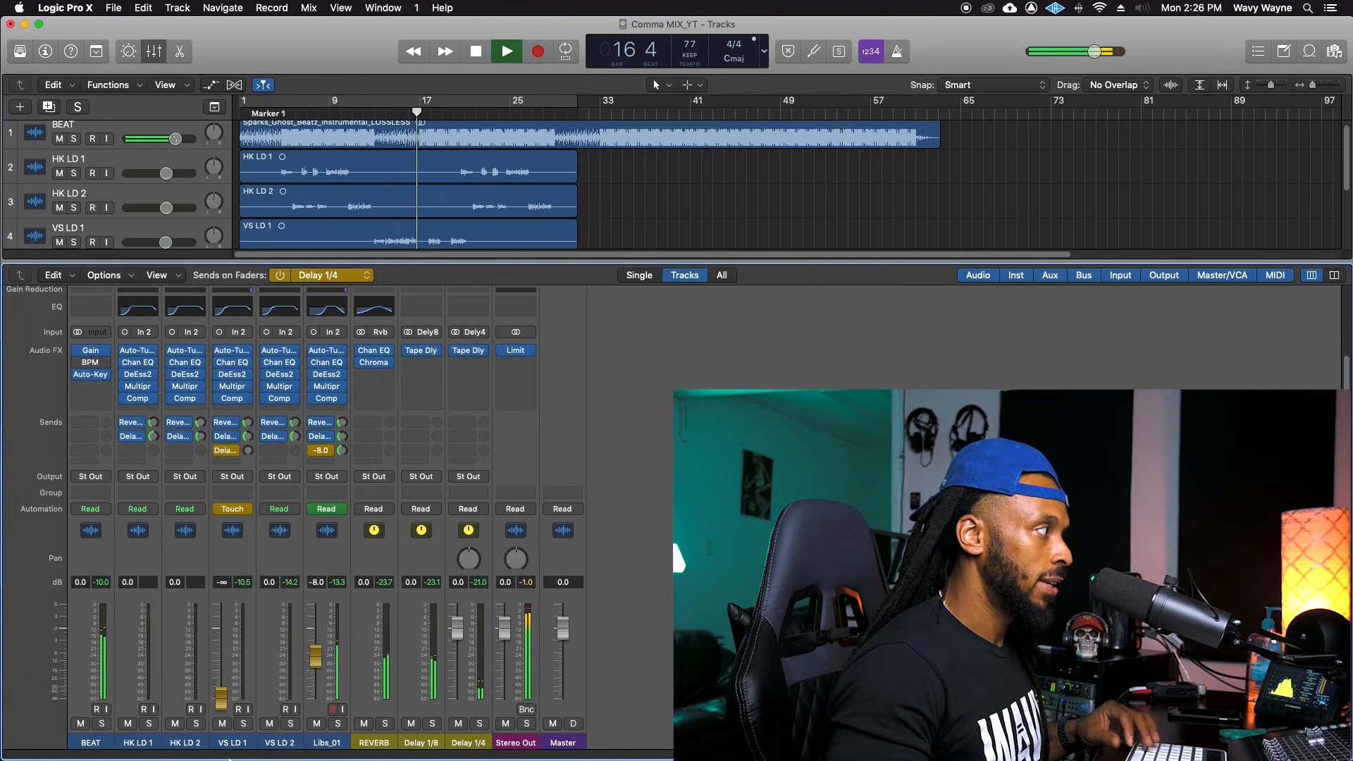
key("space")
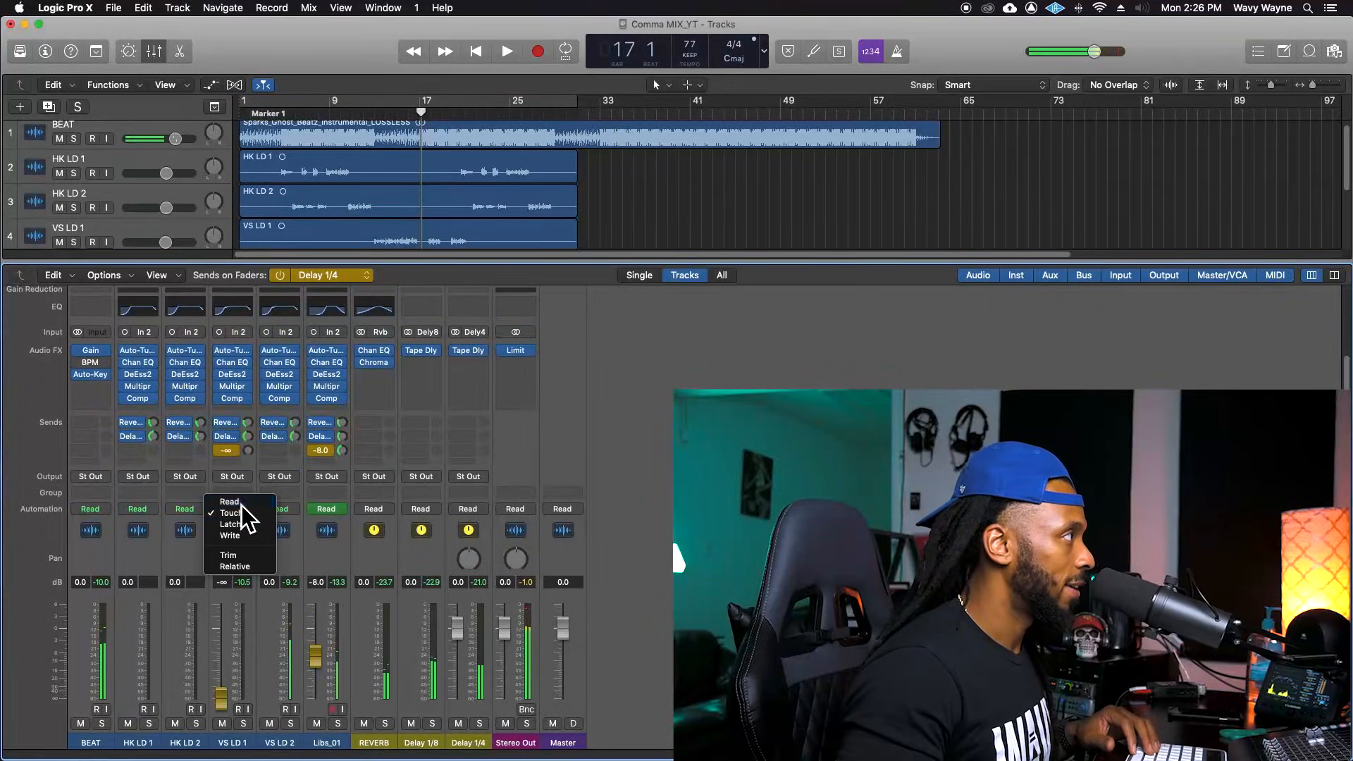